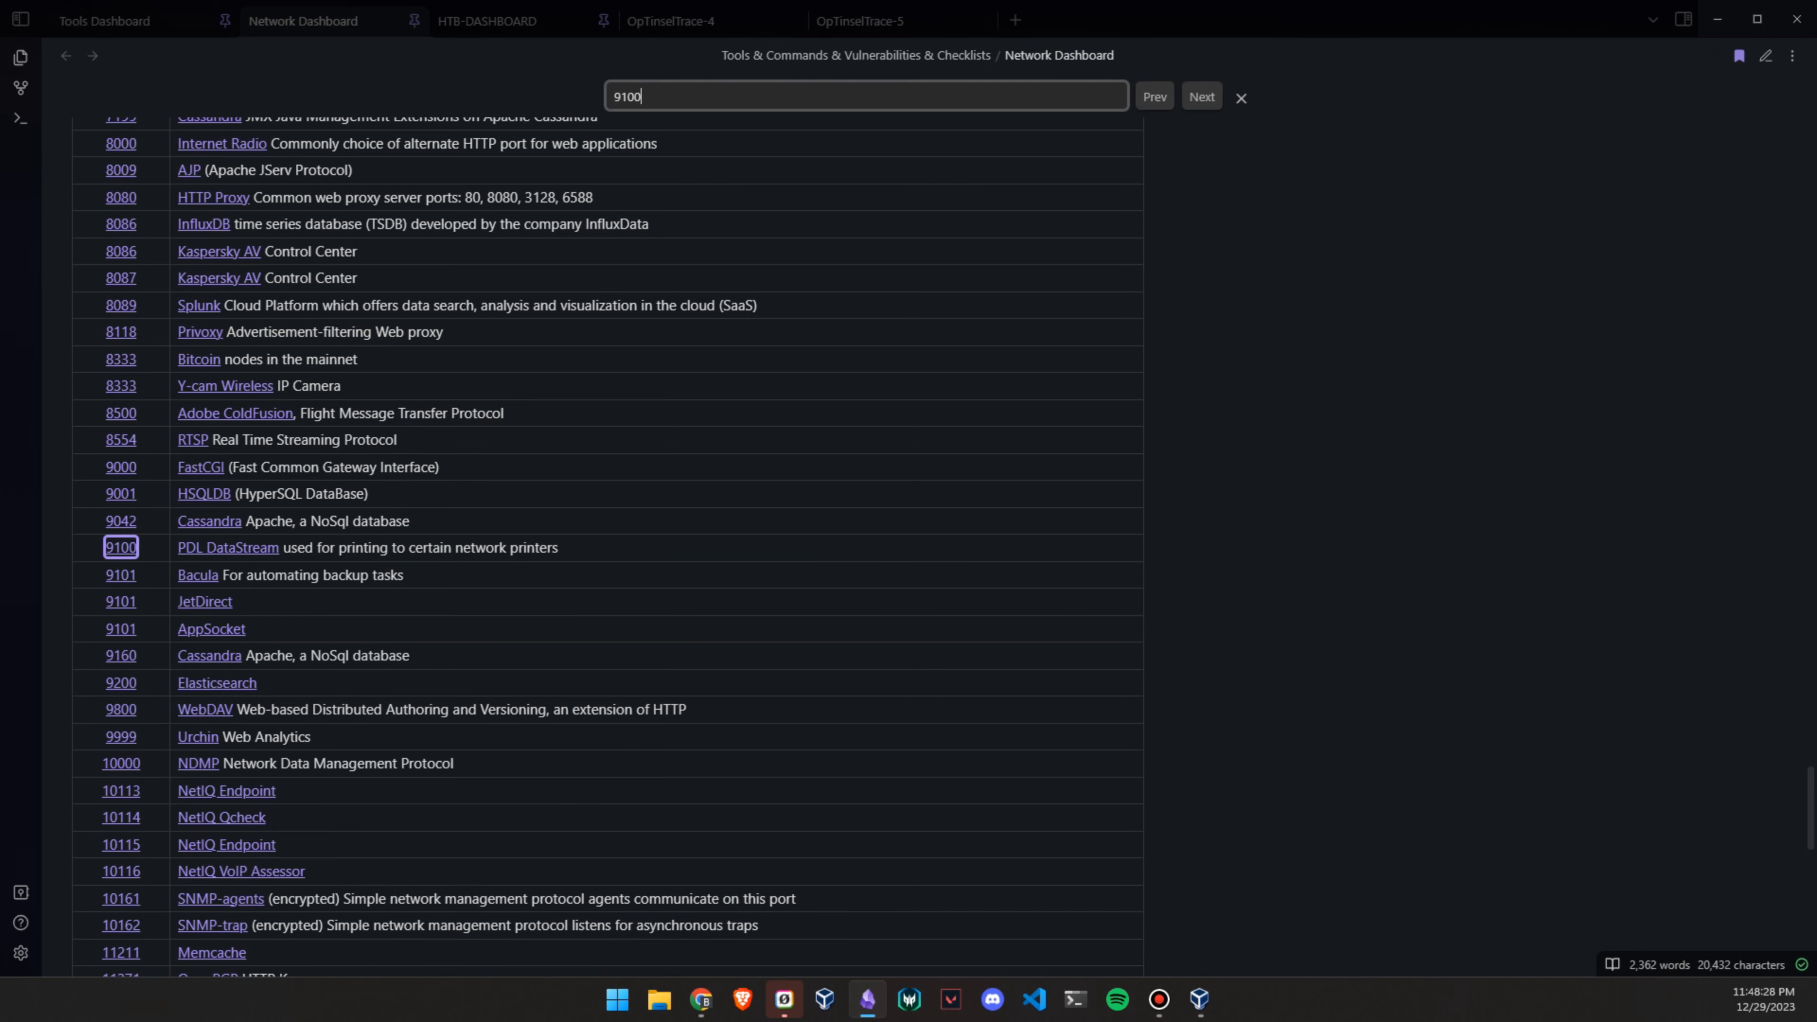
Add a screenshot of the port table's PDL DataStream row beneath the 9100 answer to Task 2 in the OpTinselTrace-4 note
{"action": "triple_click", "coordinate": [420, 549]}
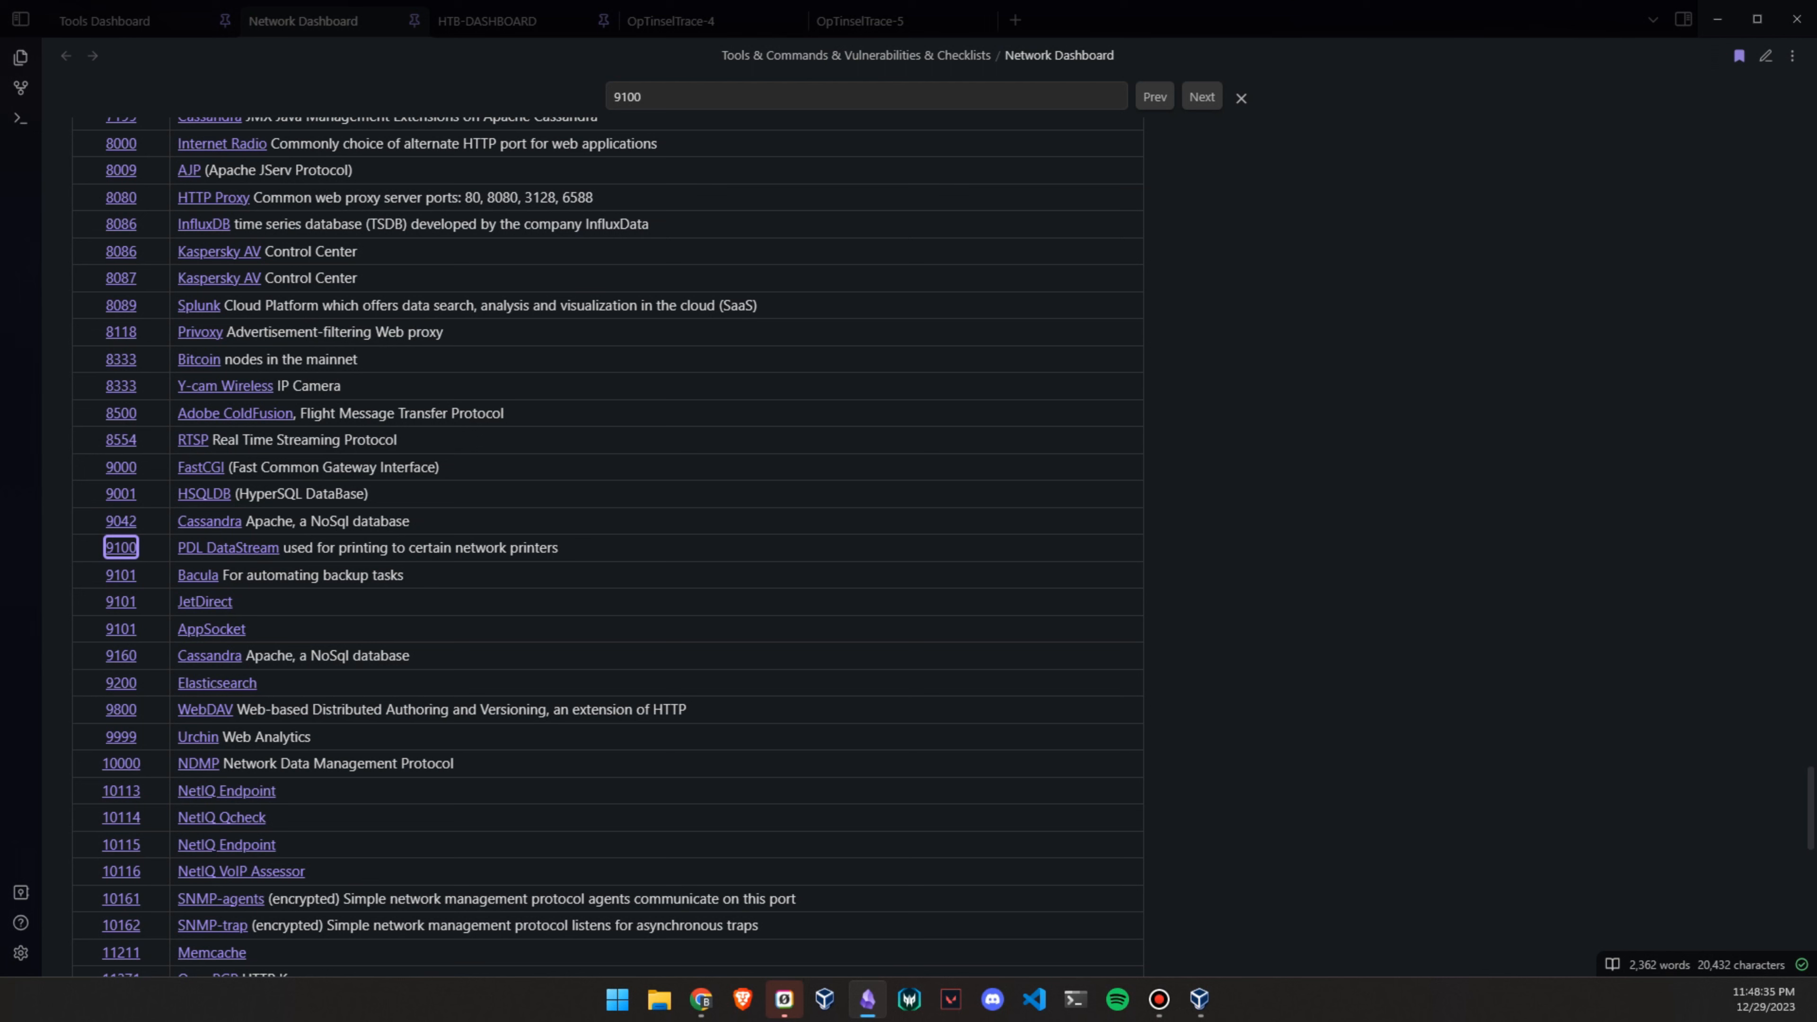
{"action": "left_click", "coordinate": [671, 21]}
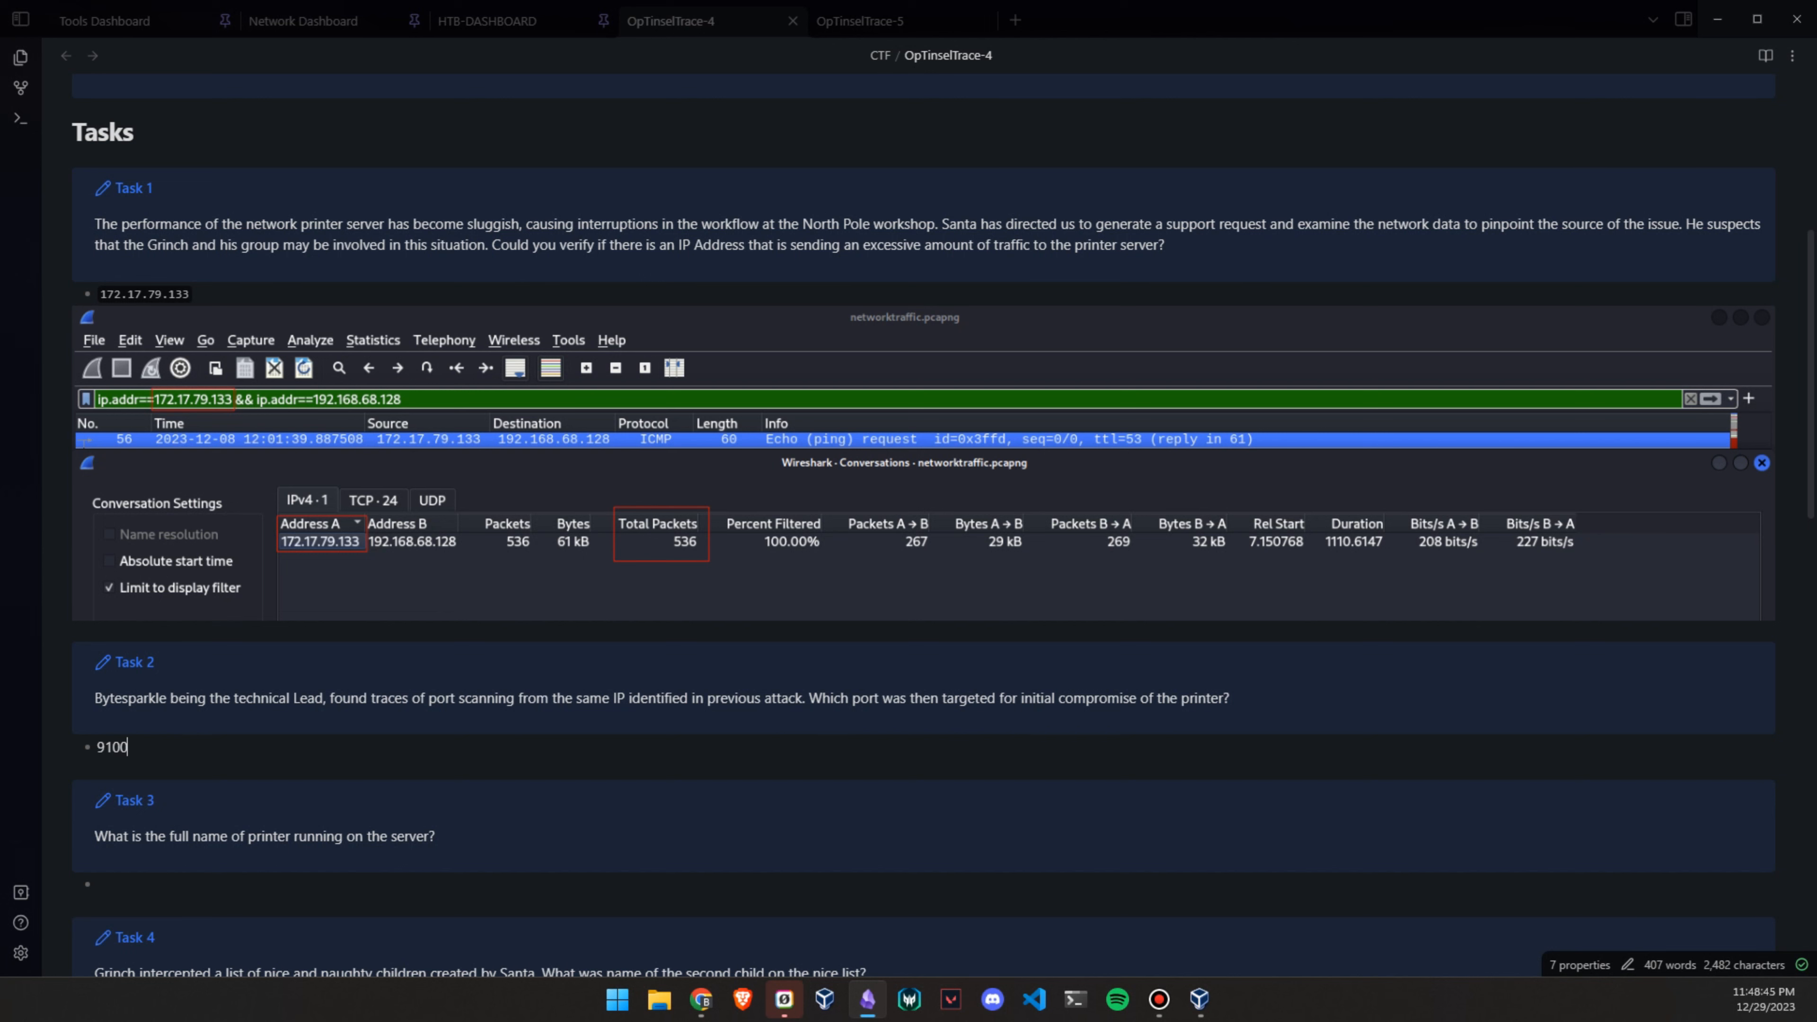
{"action": "key", "text": "Return"}
{"action": "key", "text": "Return"}
{"action": "type", "text": "![[Pasted image 20231229234847.png]]"}
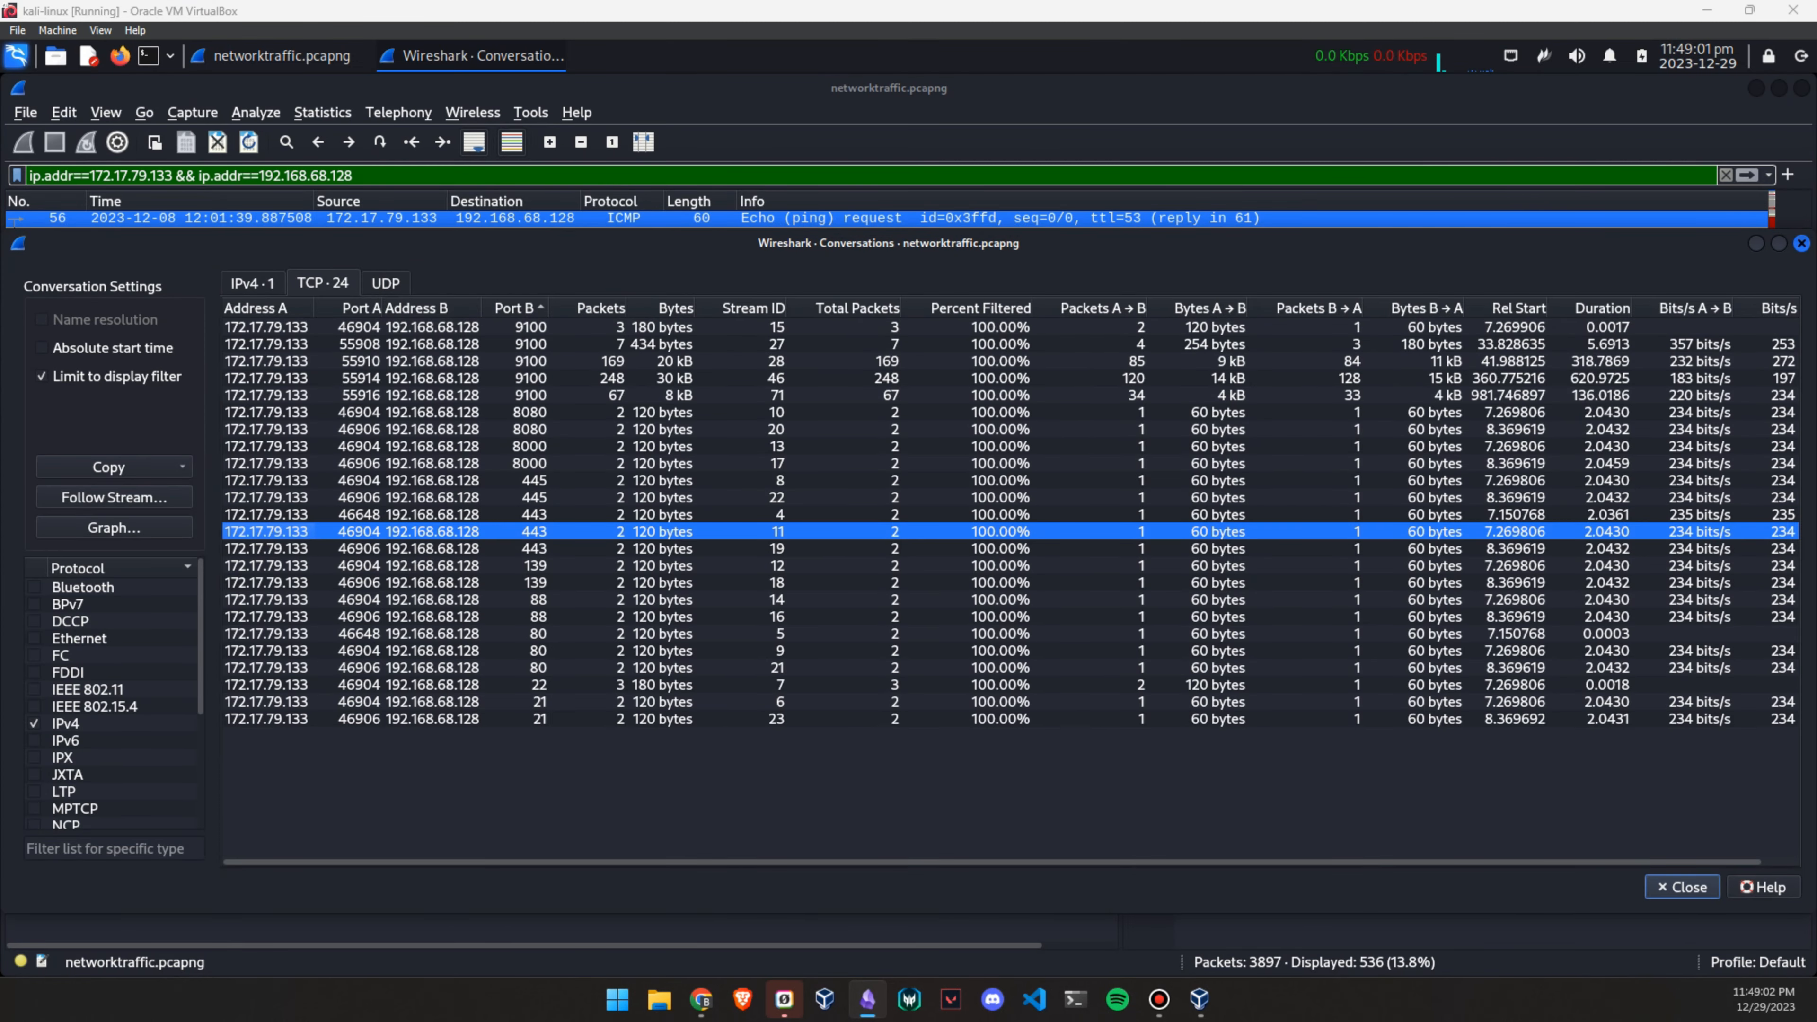
In Wireshark, filter the capture on the first port 9100 TCP conversation in both directions (A ↔ B) and close the conversations window
{"action": "right_click", "coordinate": [526, 322]}
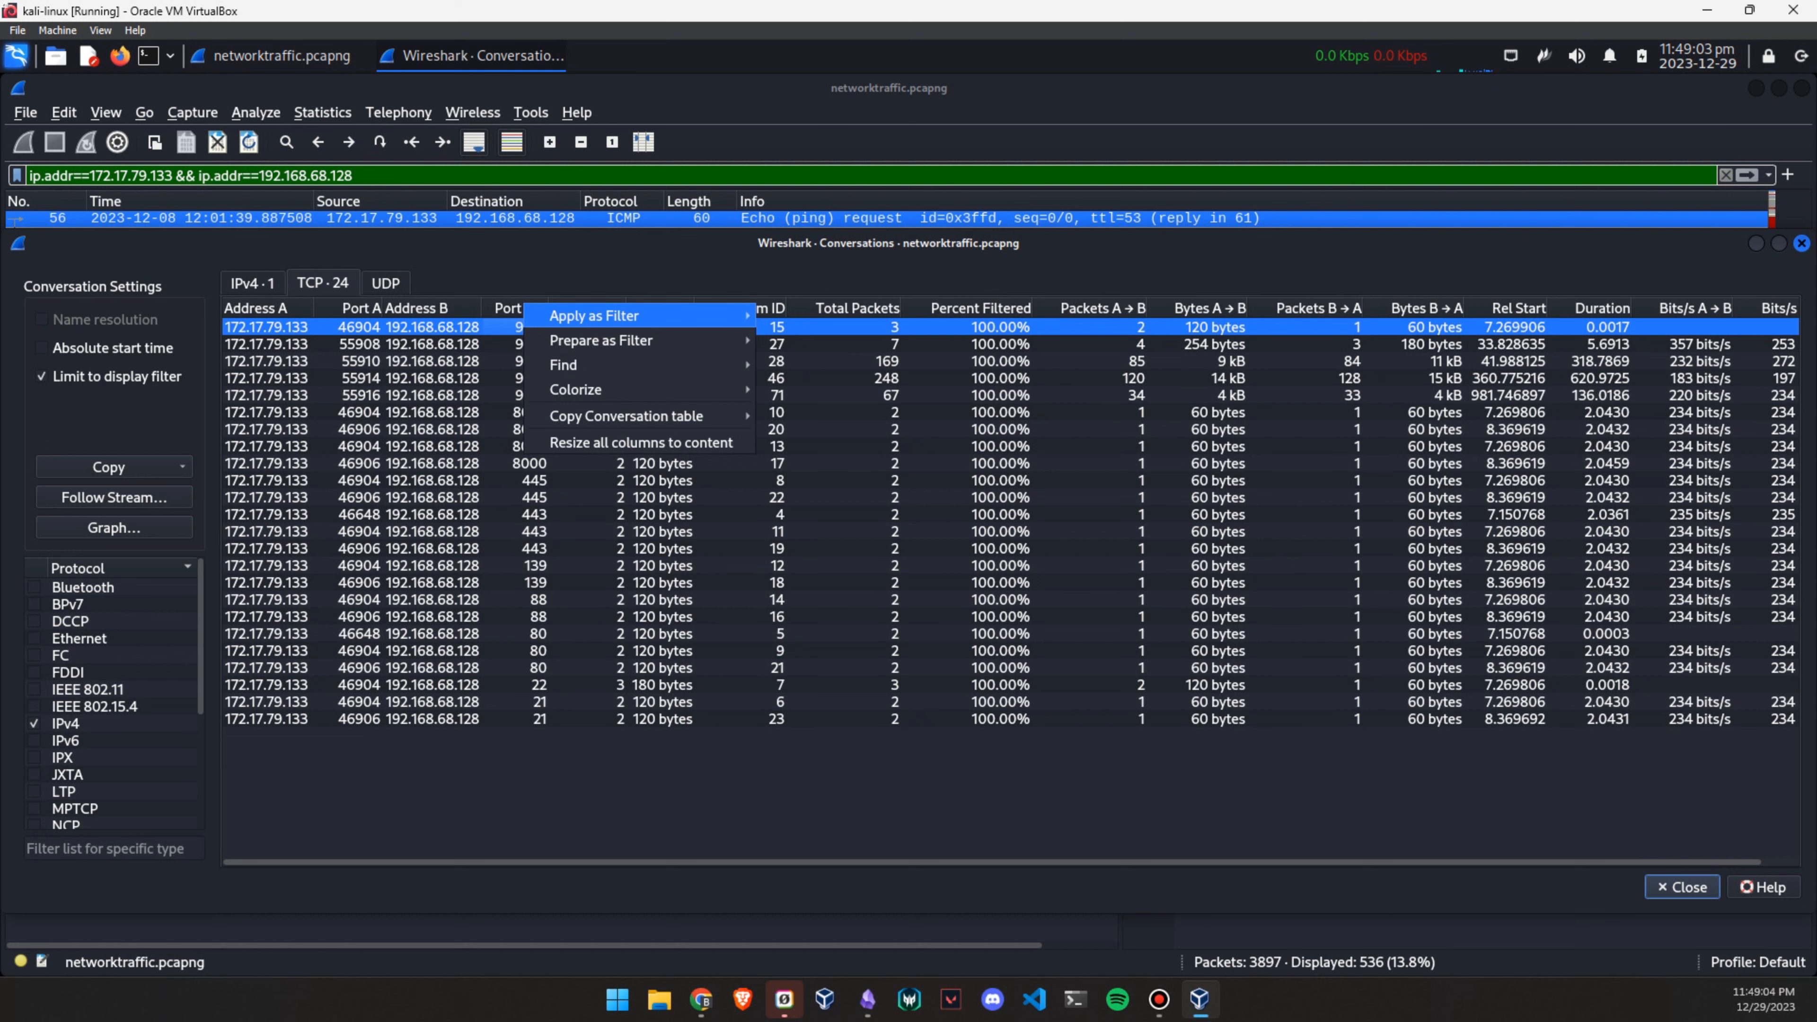
{"action": "mouse_move", "coordinate": [644, 315]}
{"action": "mouse_move", "coordinate": [830, 315]}
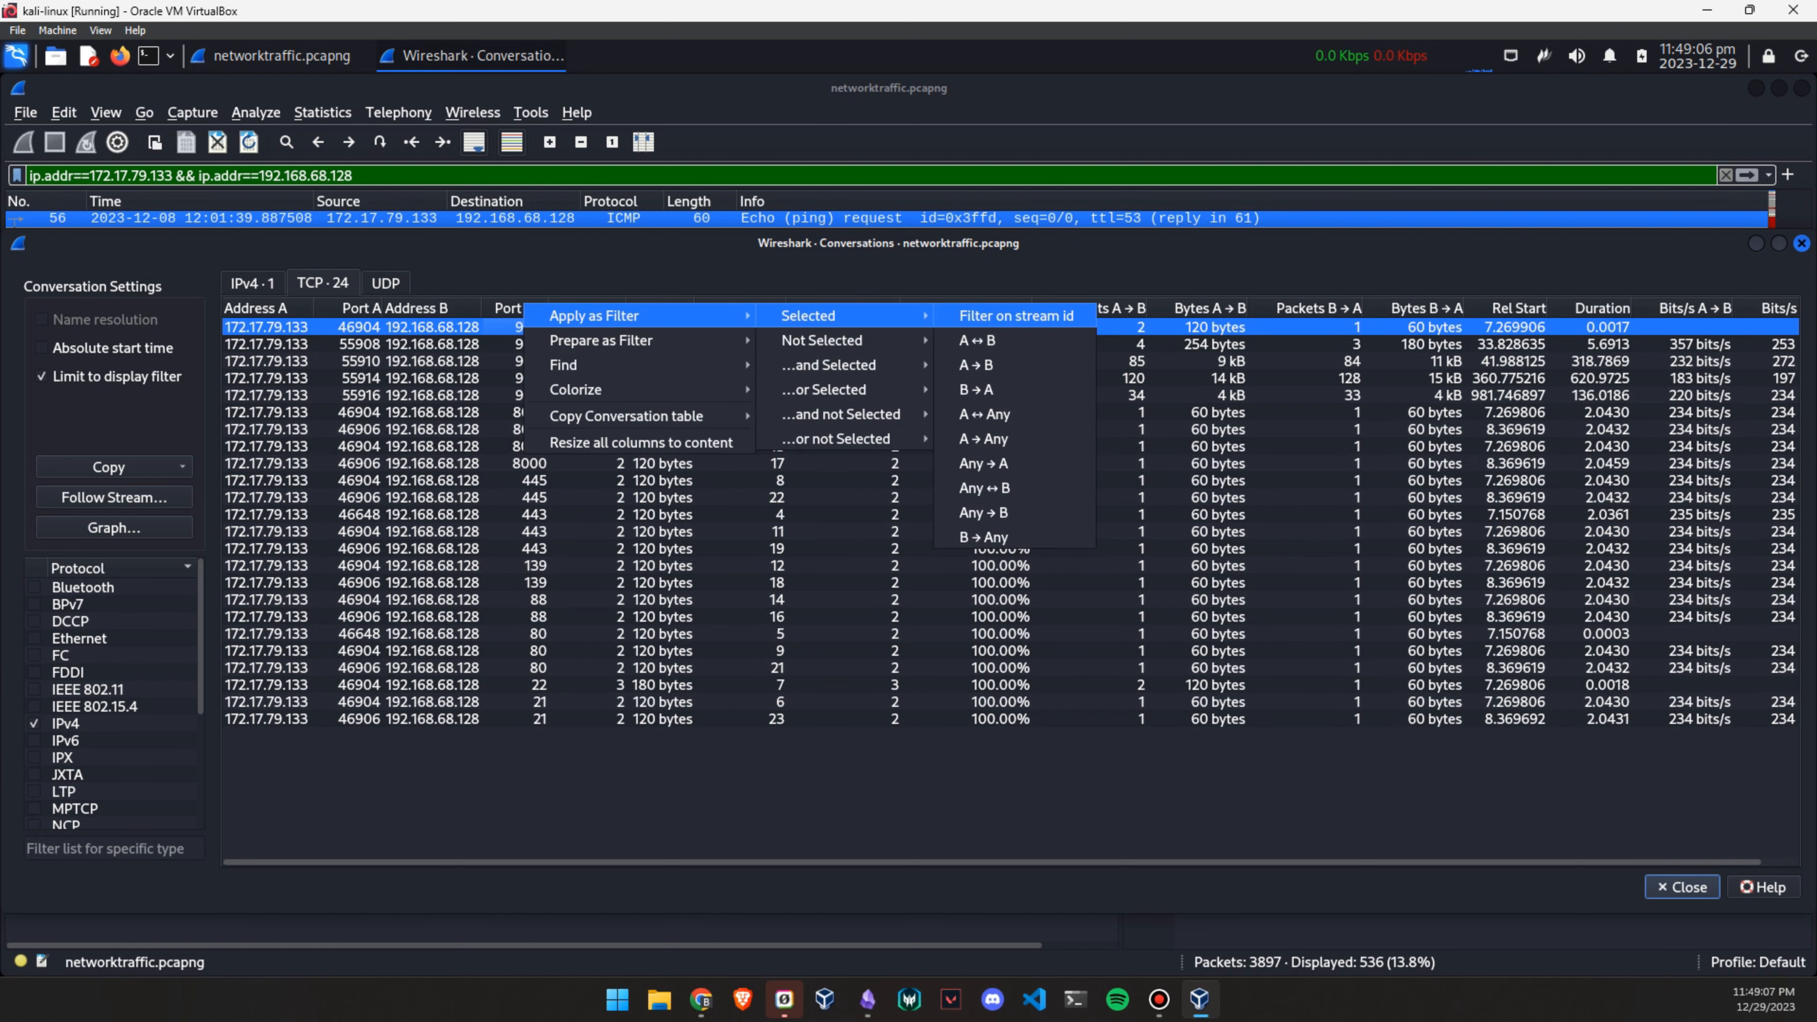
{"action": "left_click", "coordinate": [984, 339]}
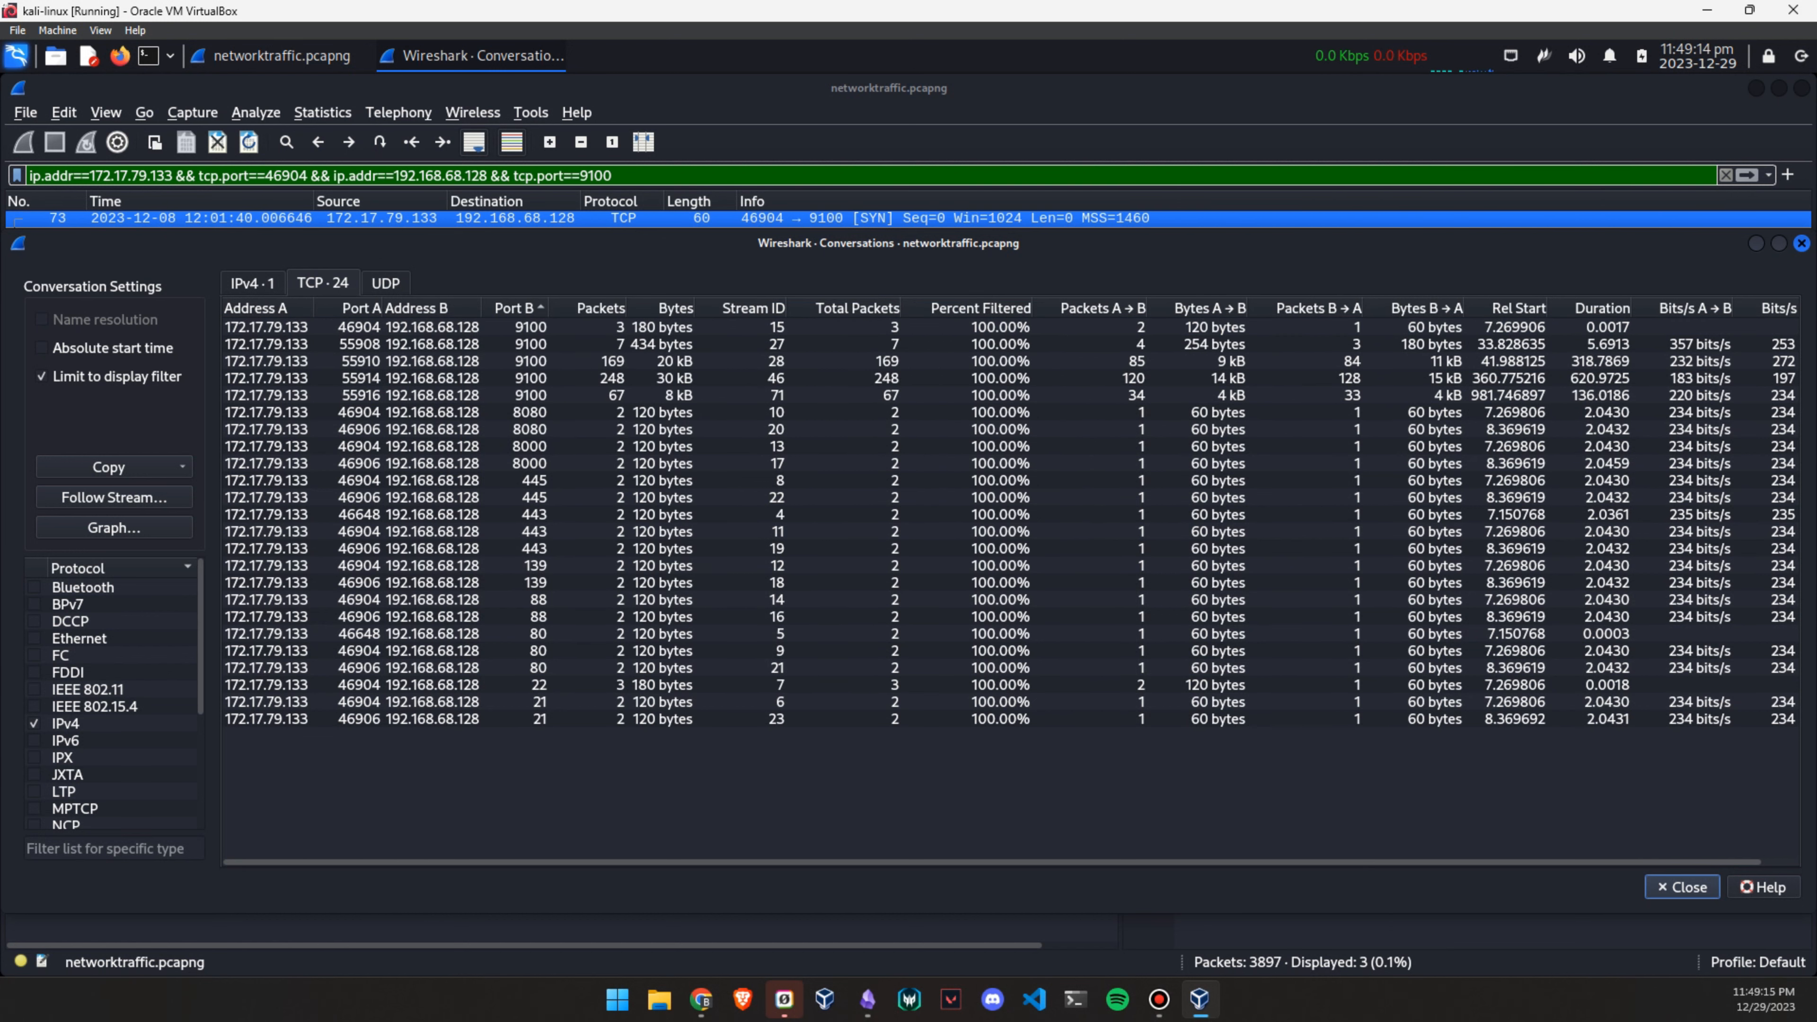
{"action": "key", "text": "Escape"}
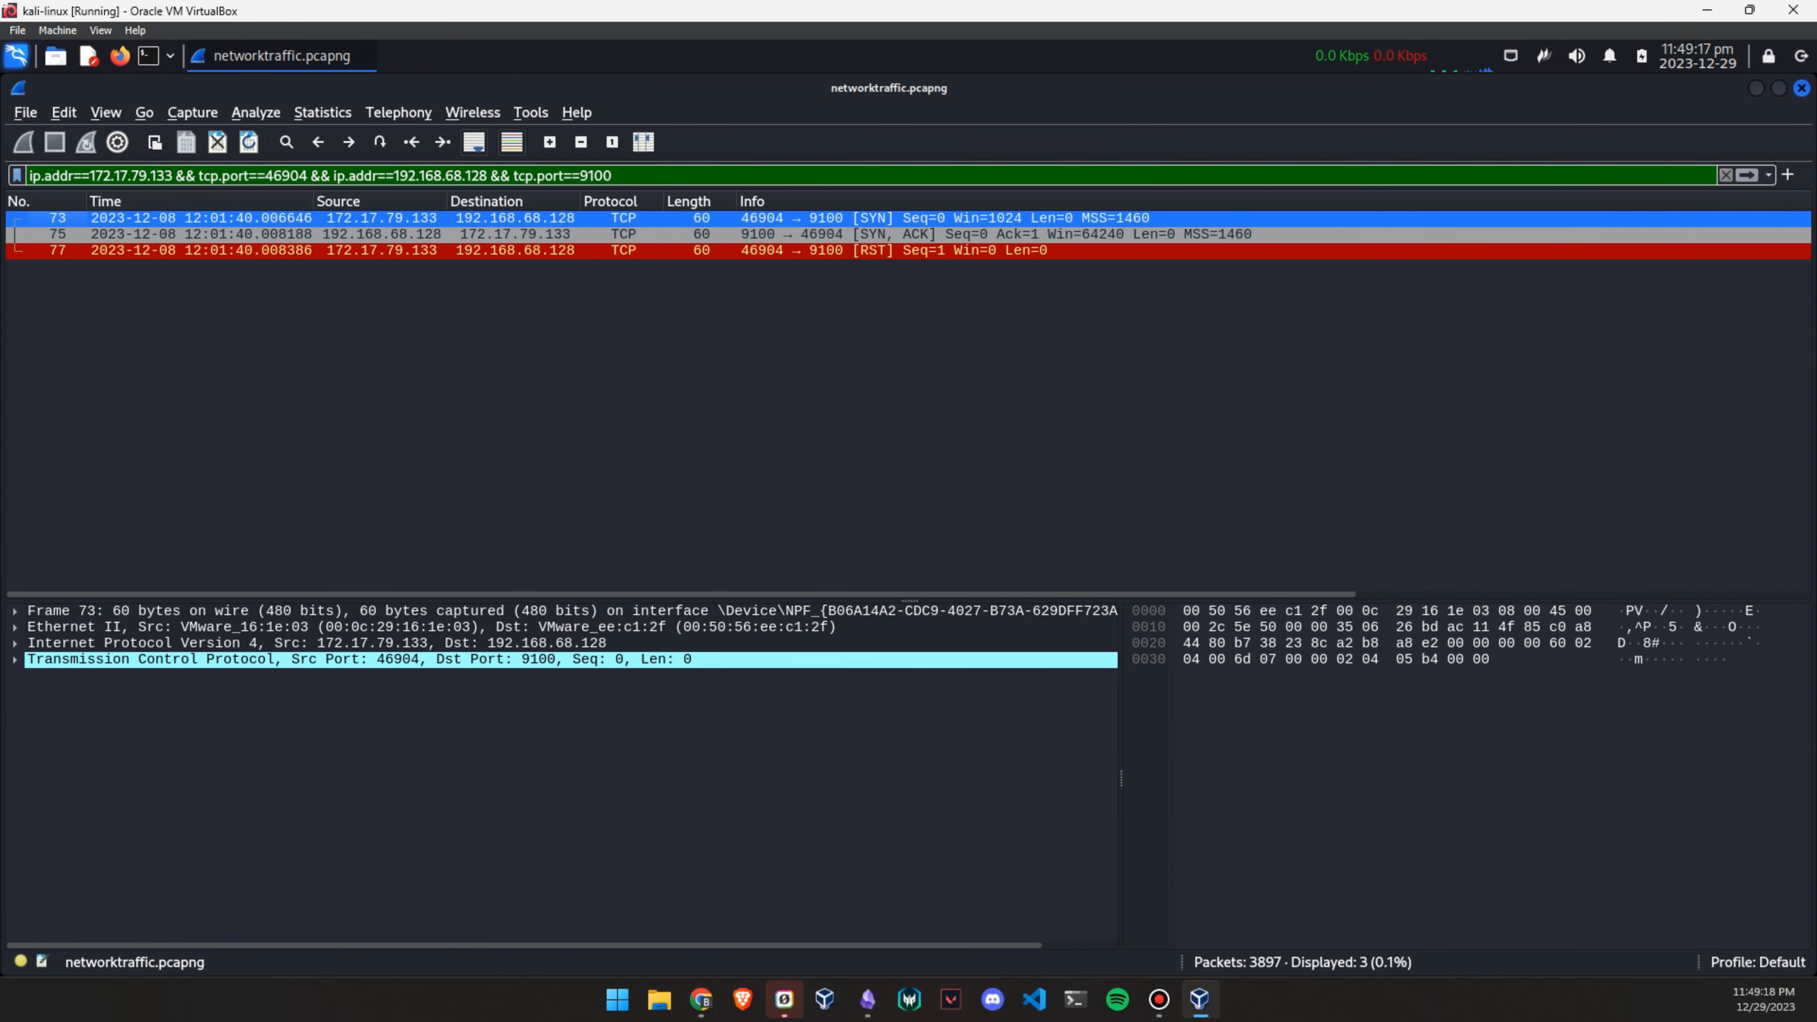
Remove the tcp.port==46904 condition from the display filter and reapply it
{"action": "left_click_drag", "start_coordinate": [175, 176], "coordinate": [309, 175]}
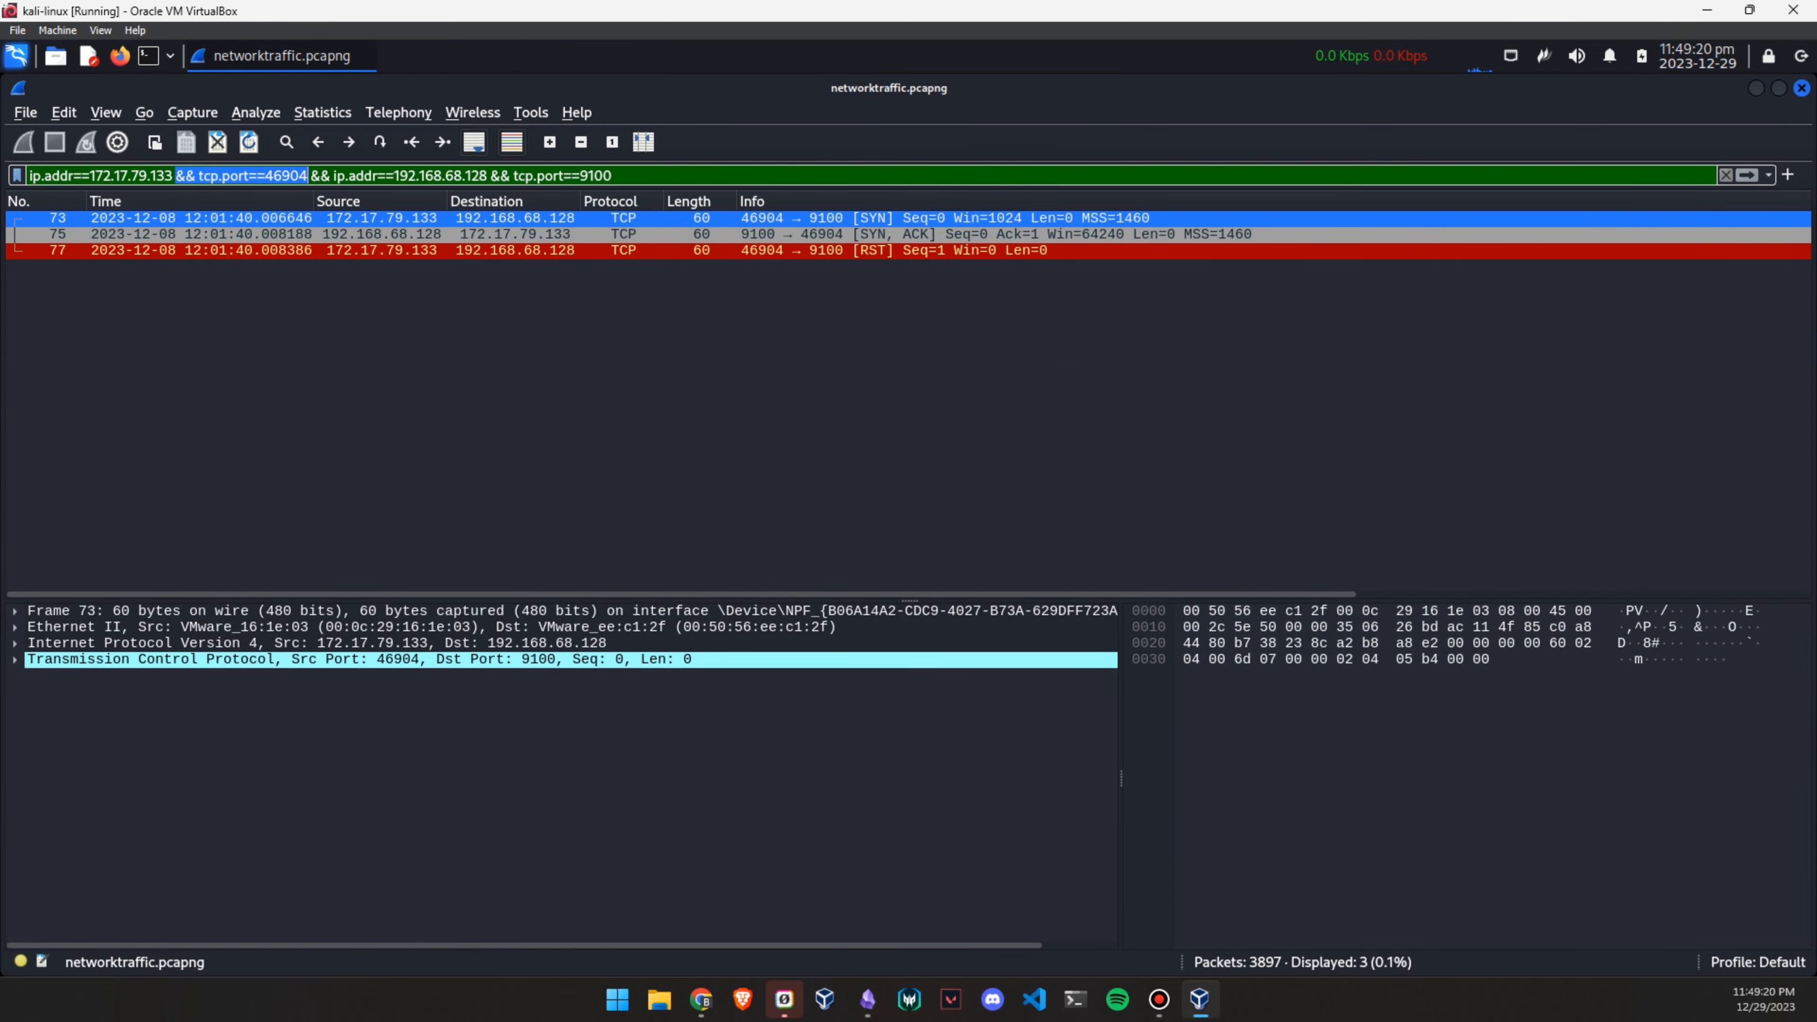
{"action": "key", "text": "BackSpace"}
{"action": "key", "text": "Return"}
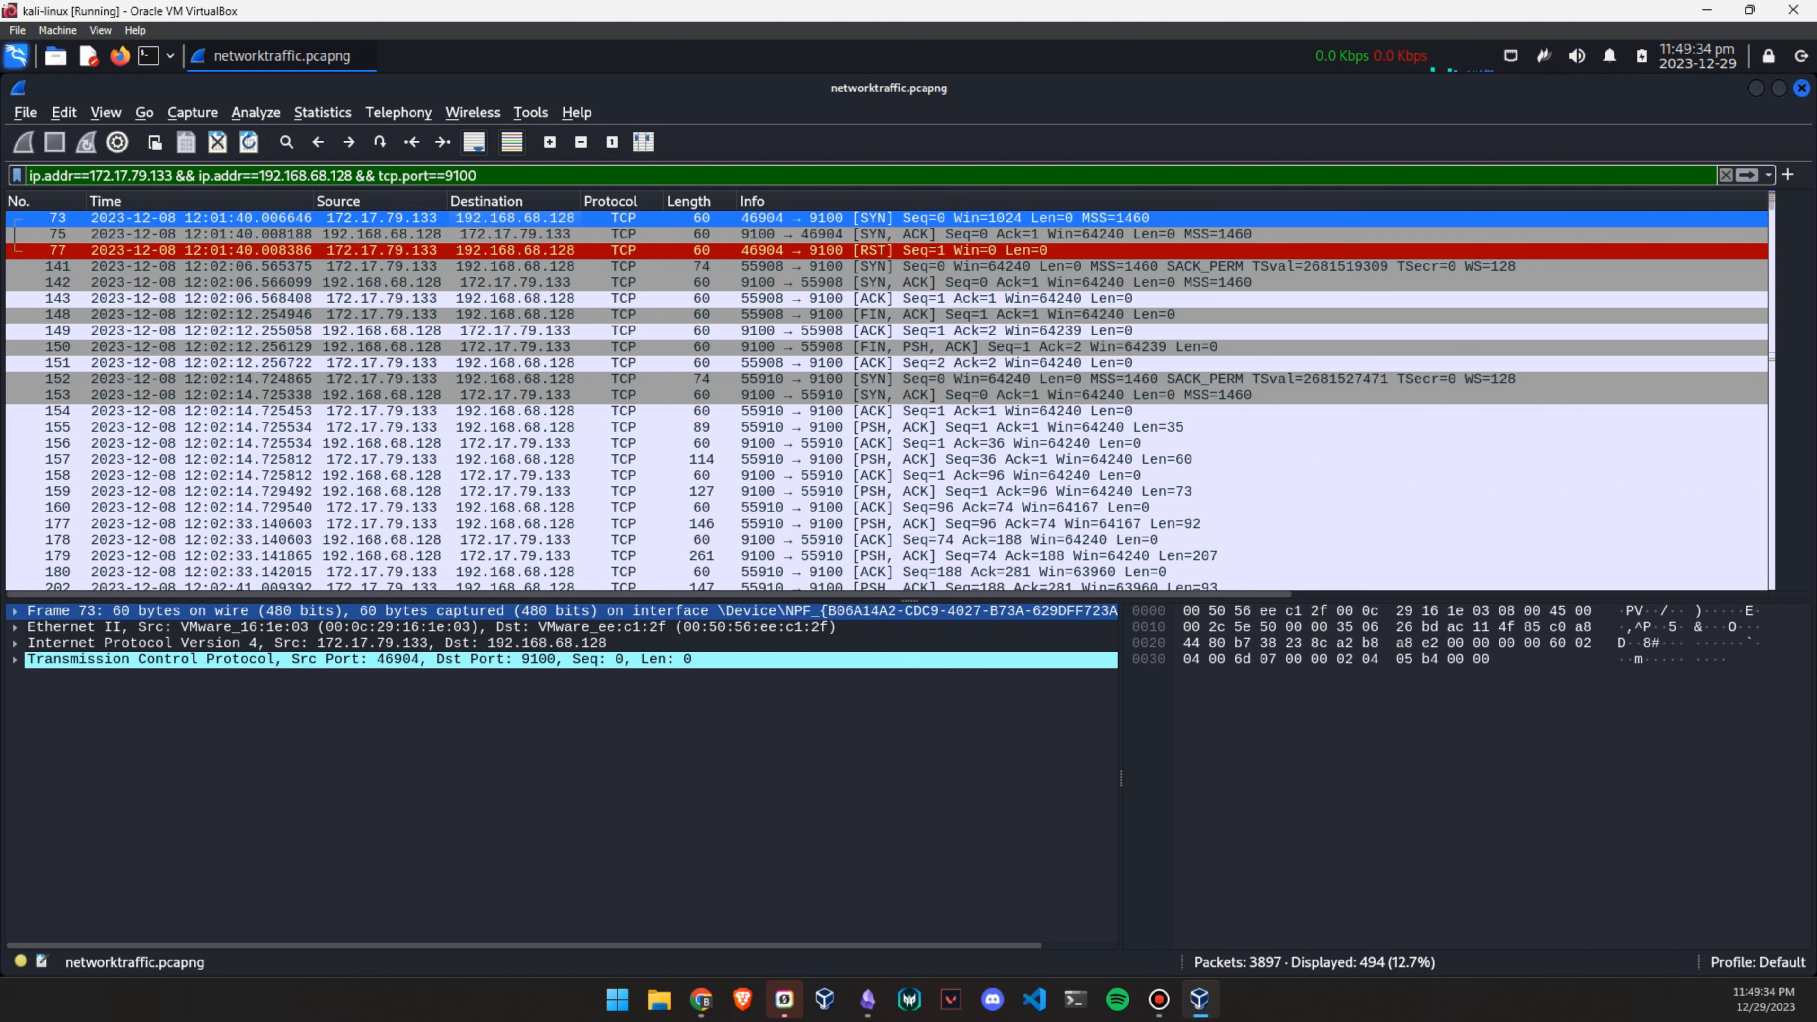
View packet 73's expanded frame details, collapse them, and select the Ethernet II layer
{"action": "left_click", "coordinate": [15, 611]}
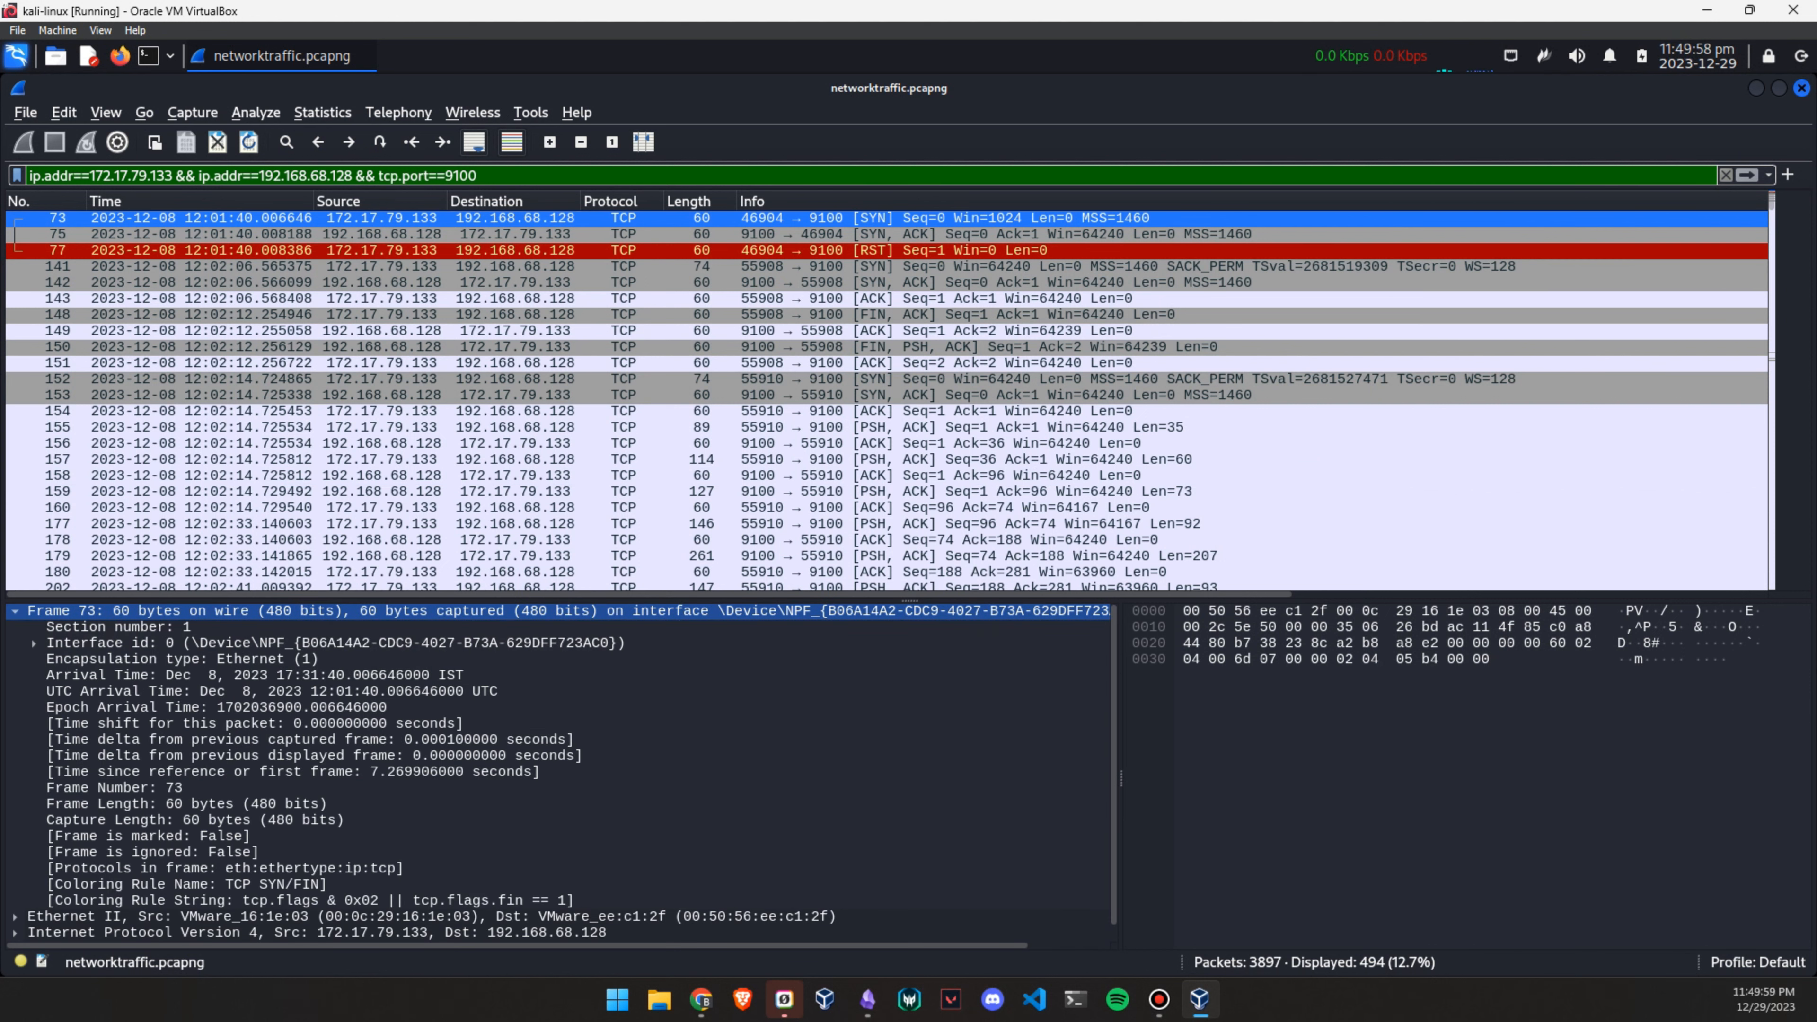
{"action": "key", "text": "Left"}
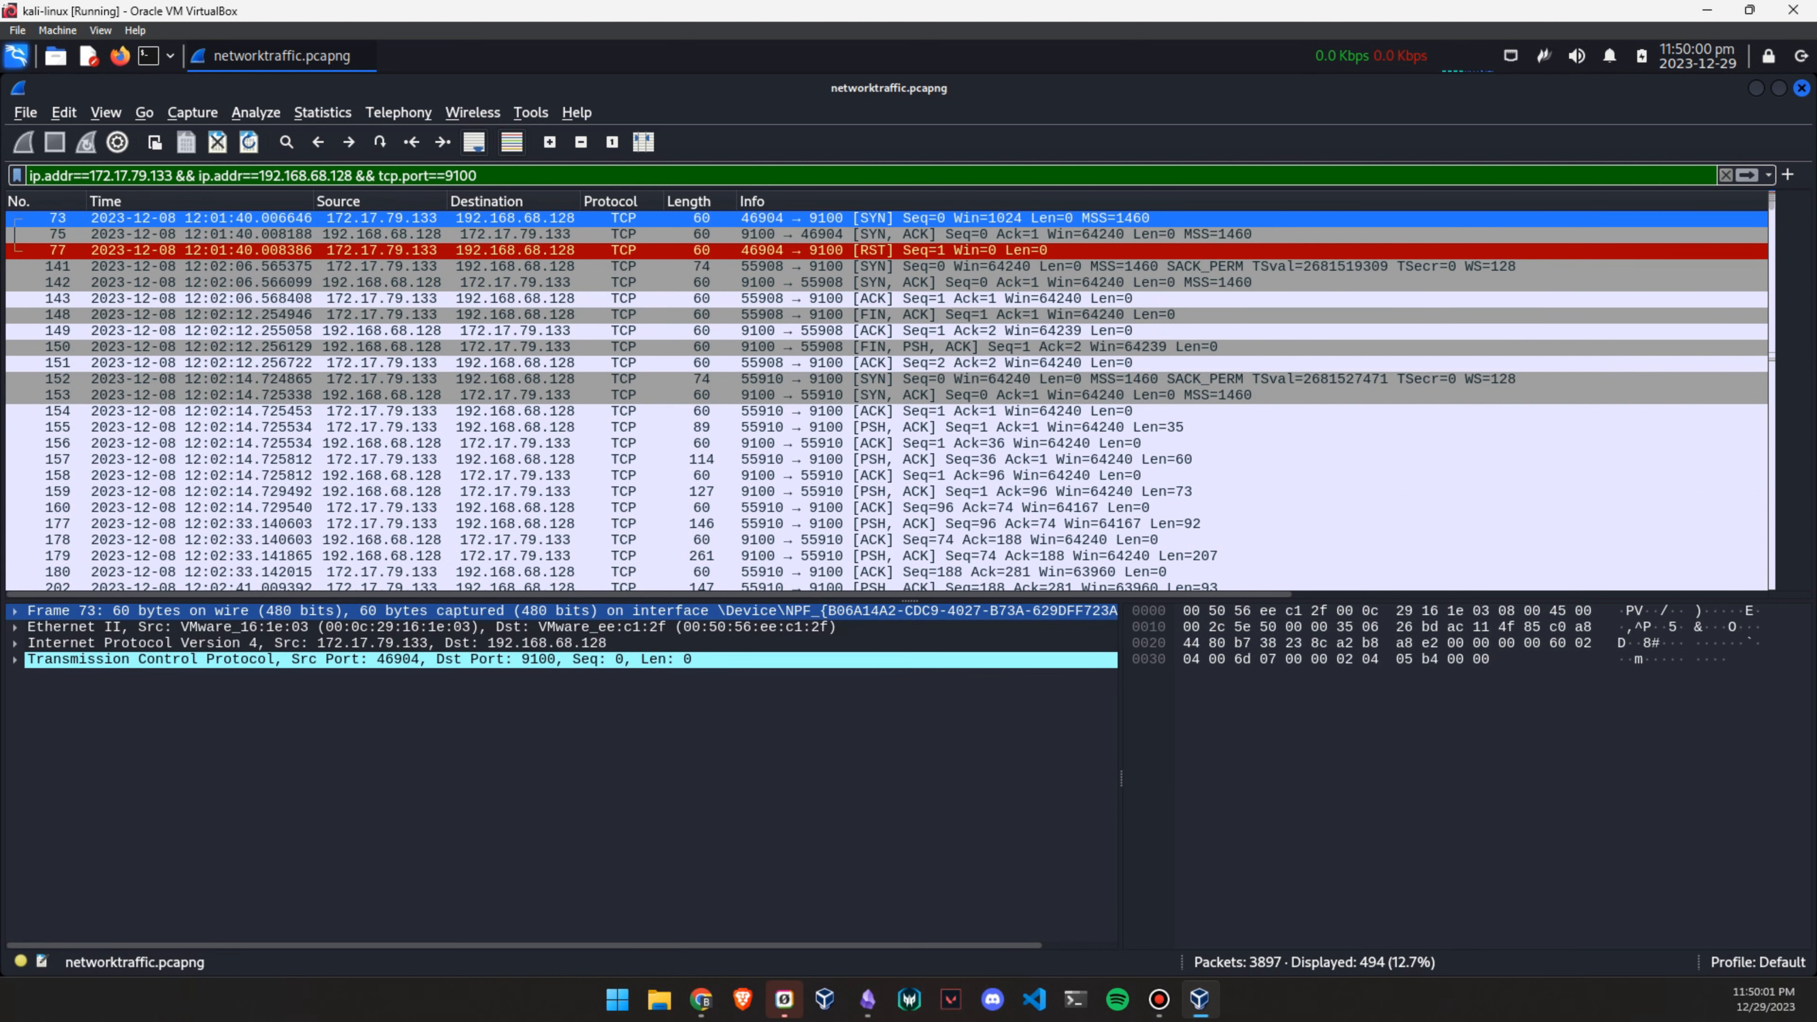
{"action": "left_click", "coordinate": [430, 626]}
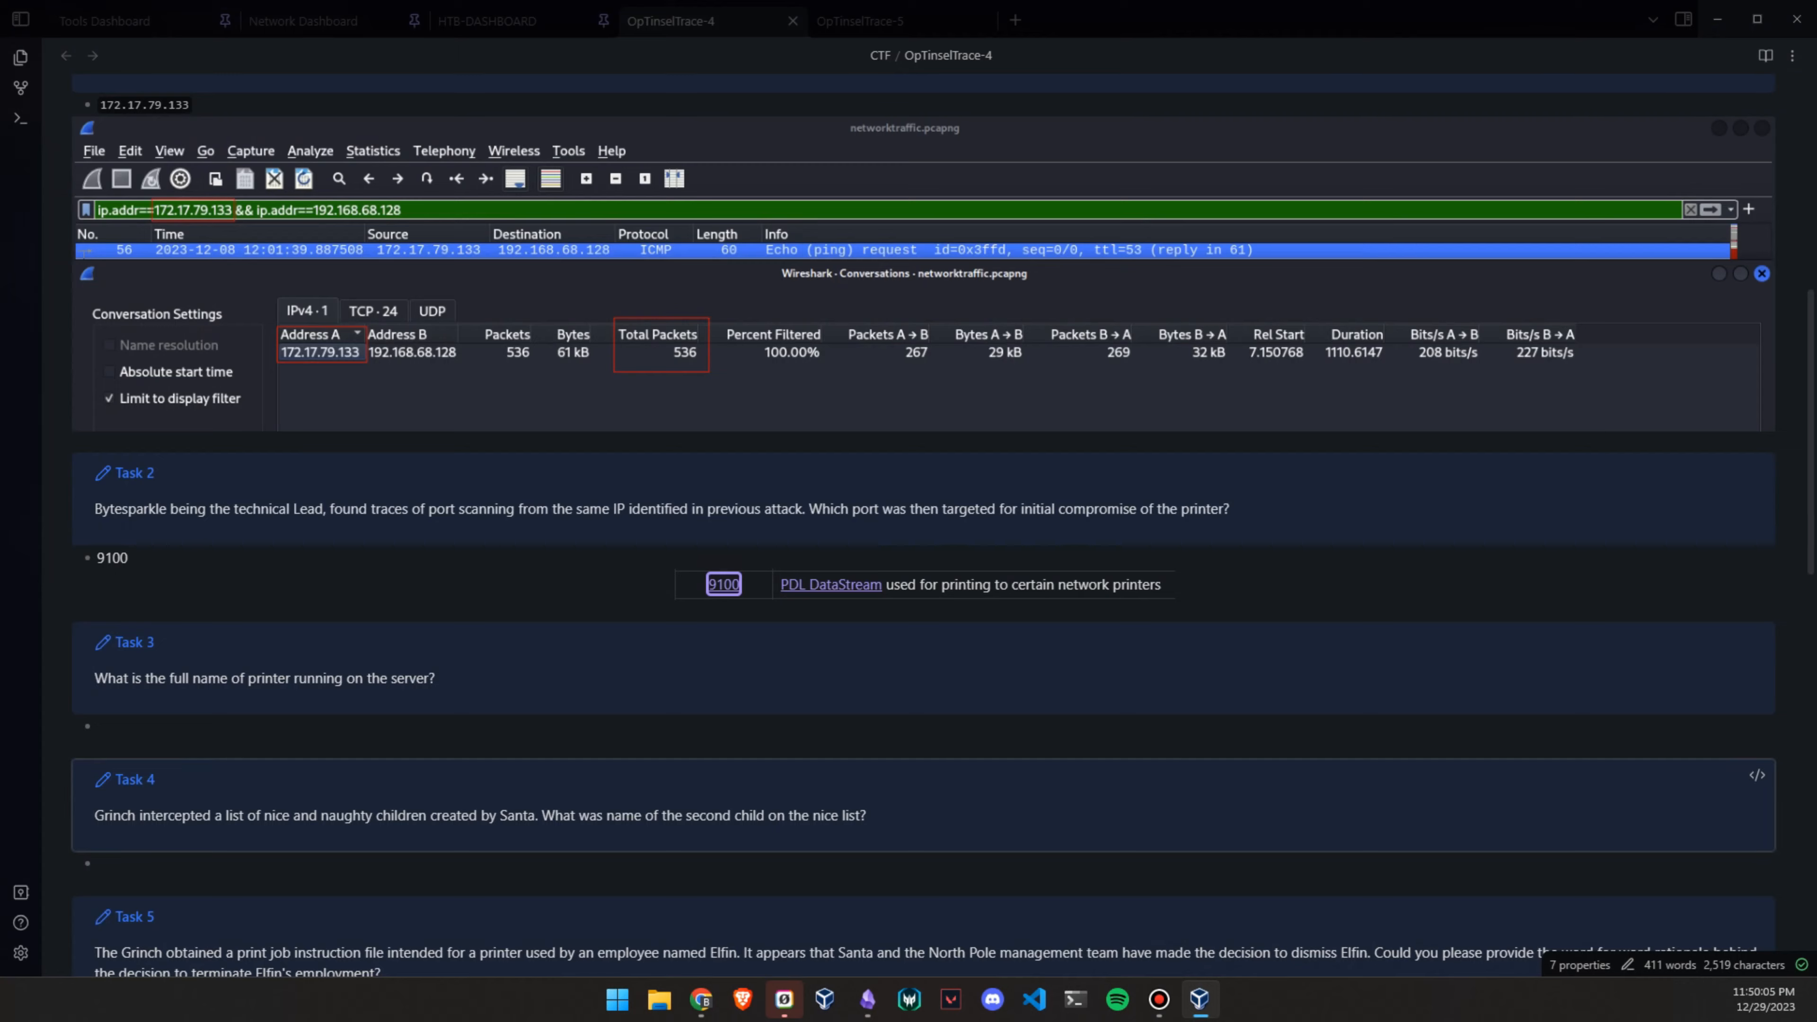
Search the web for "osi model layers" in a new Chrome tab and open Cloudflare's "What is the OSI Model?" article
{"action": "key", "text": "ctrl+t"}
{"action": "type", "text": "osi mode"}
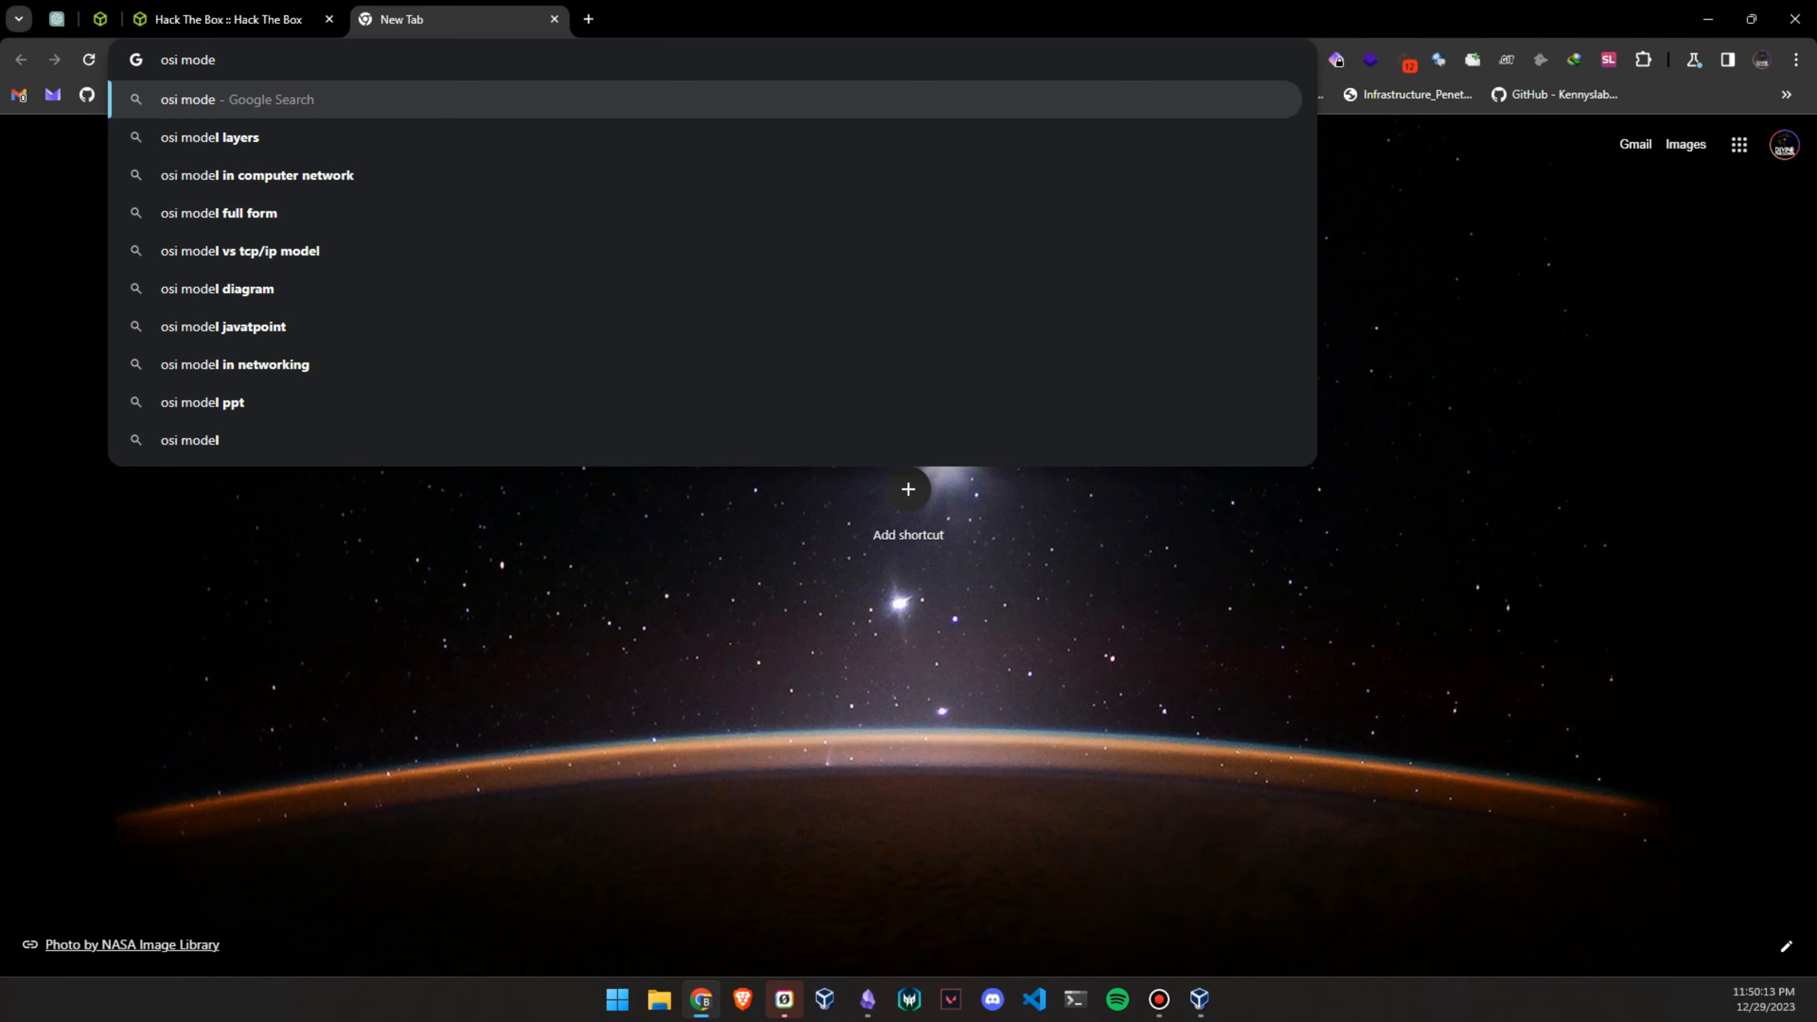
{"action": "key", "text": "Down"}
{"action": "key", "text": "Return"}
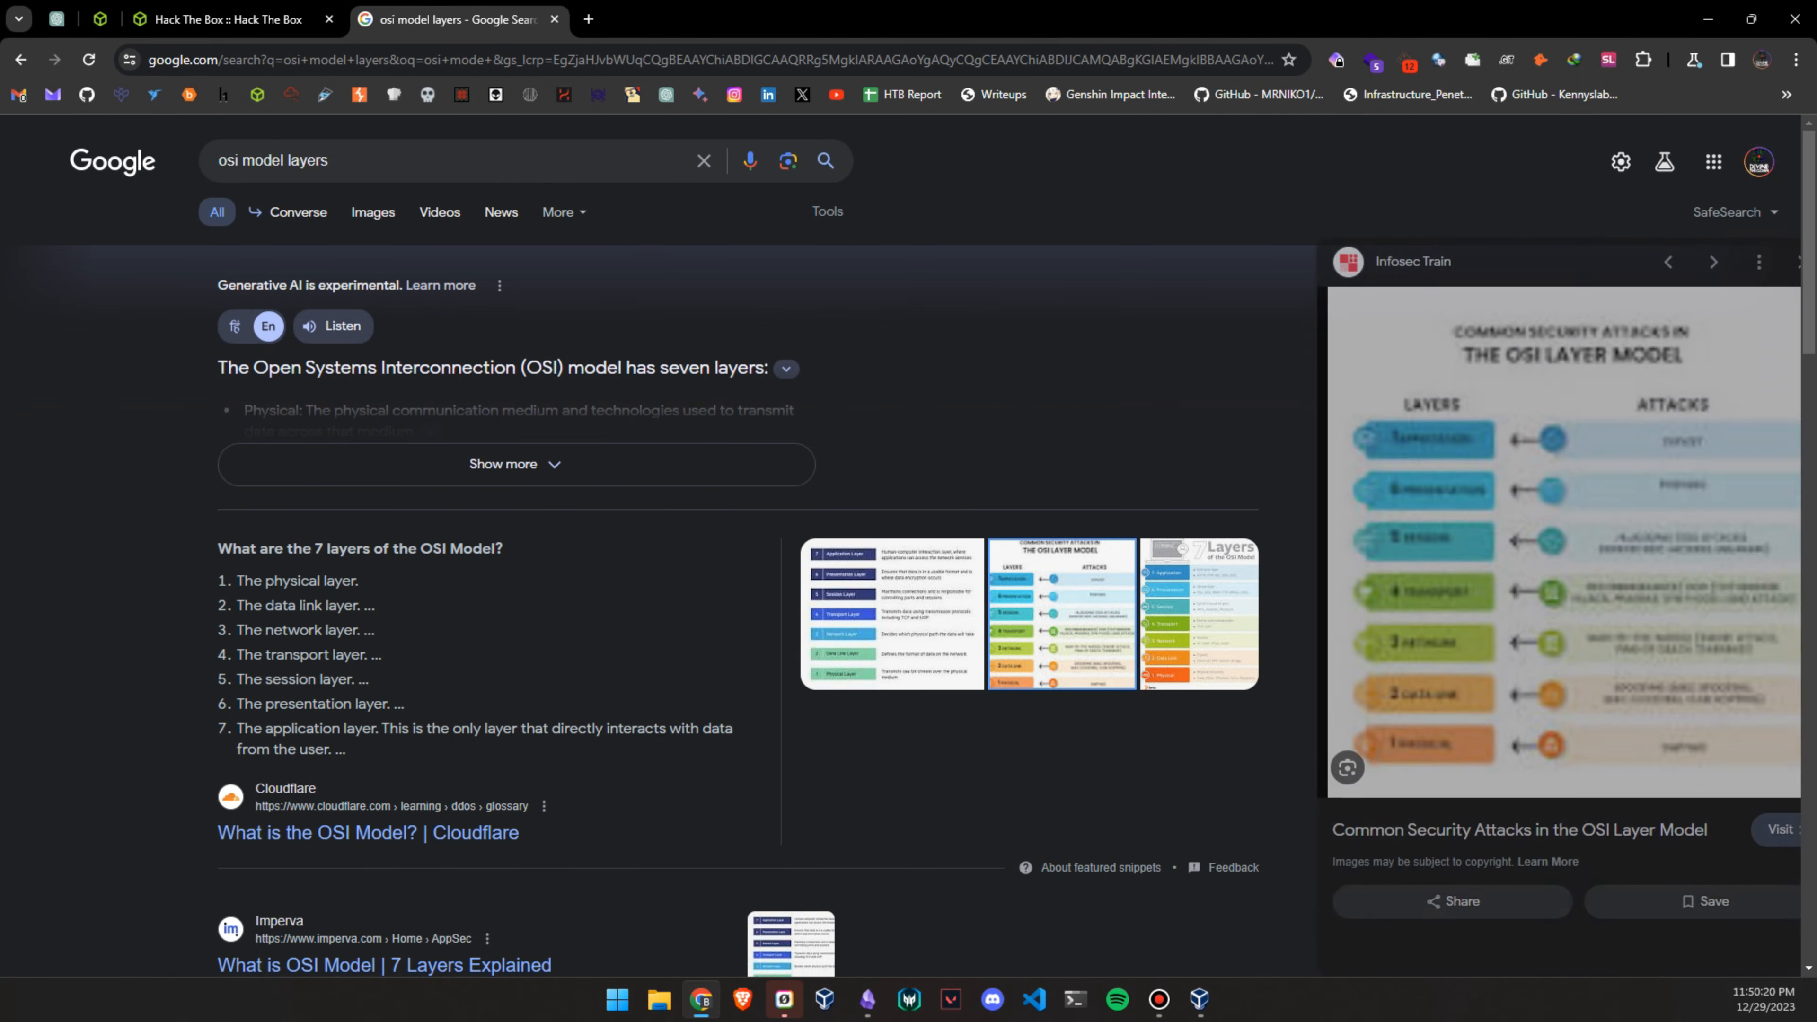
{"action": "left_click", "coordinate": [368, 832]}
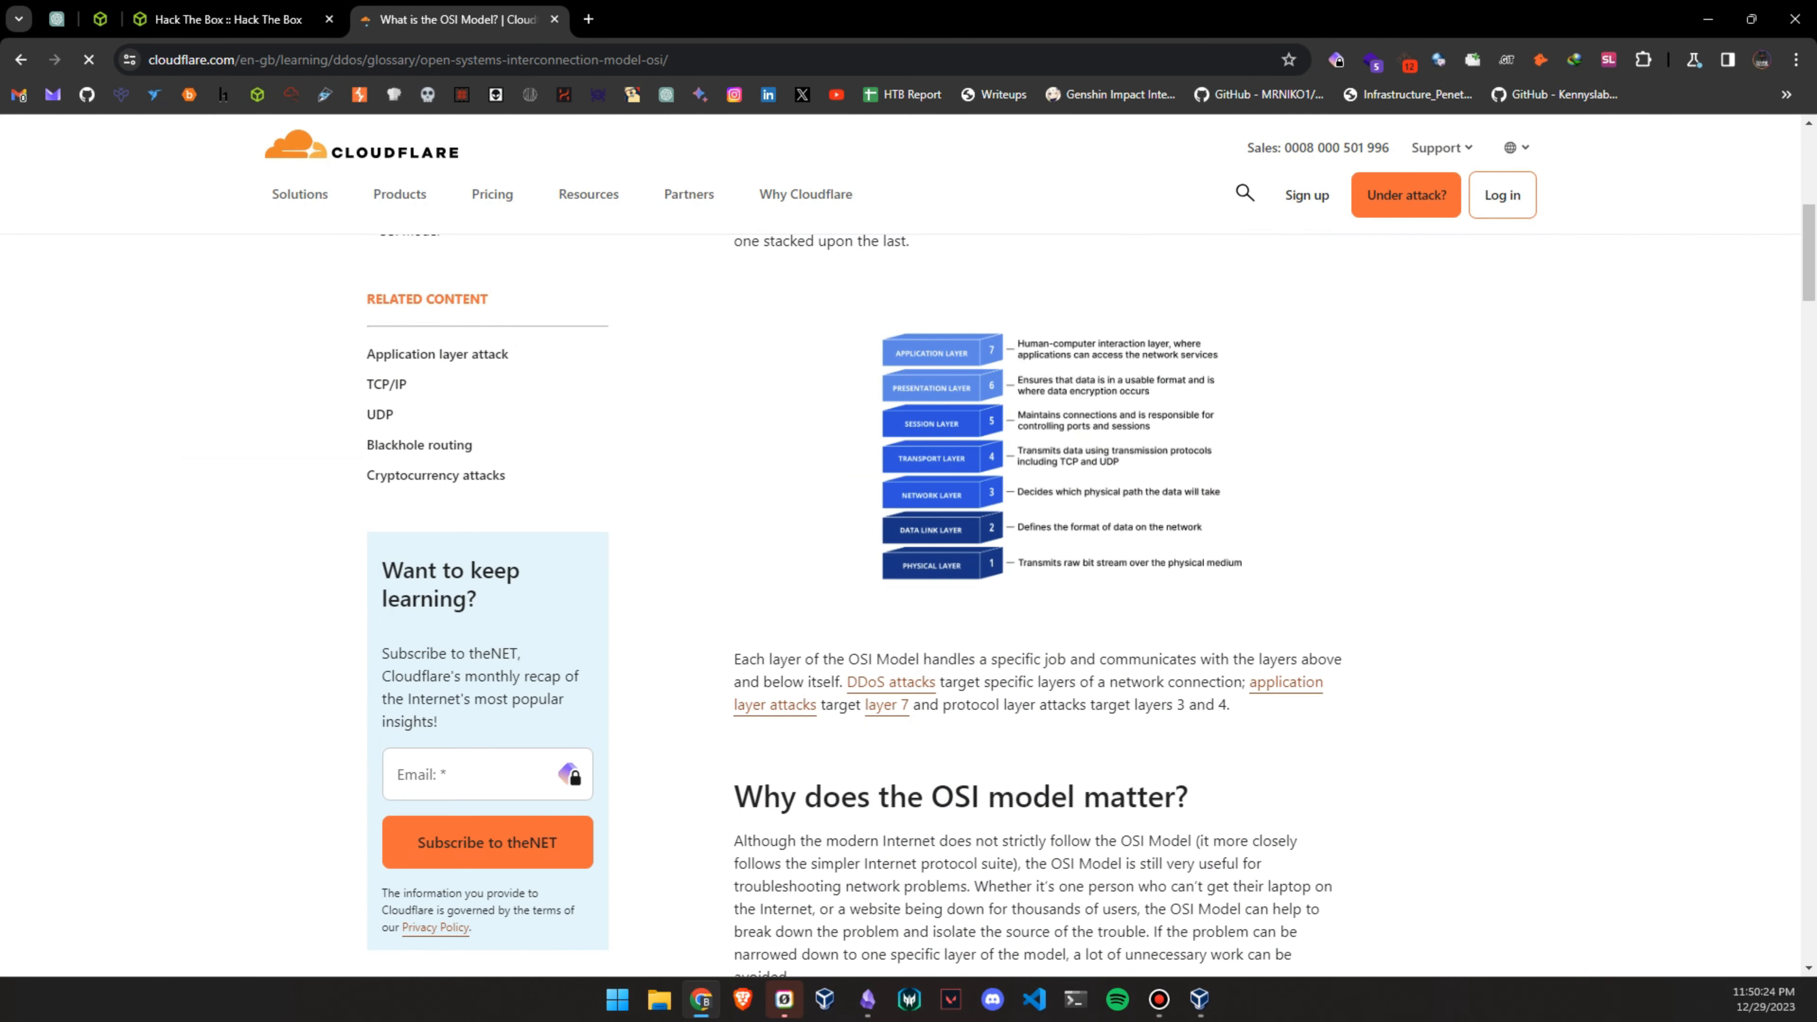
Enlarge the Cloudflare page and bring the seven-layer OSI diagram into view
{"action": "key", "text": "ctrl+plus"}
{"action": "key", "text": "ctrl+plus"}
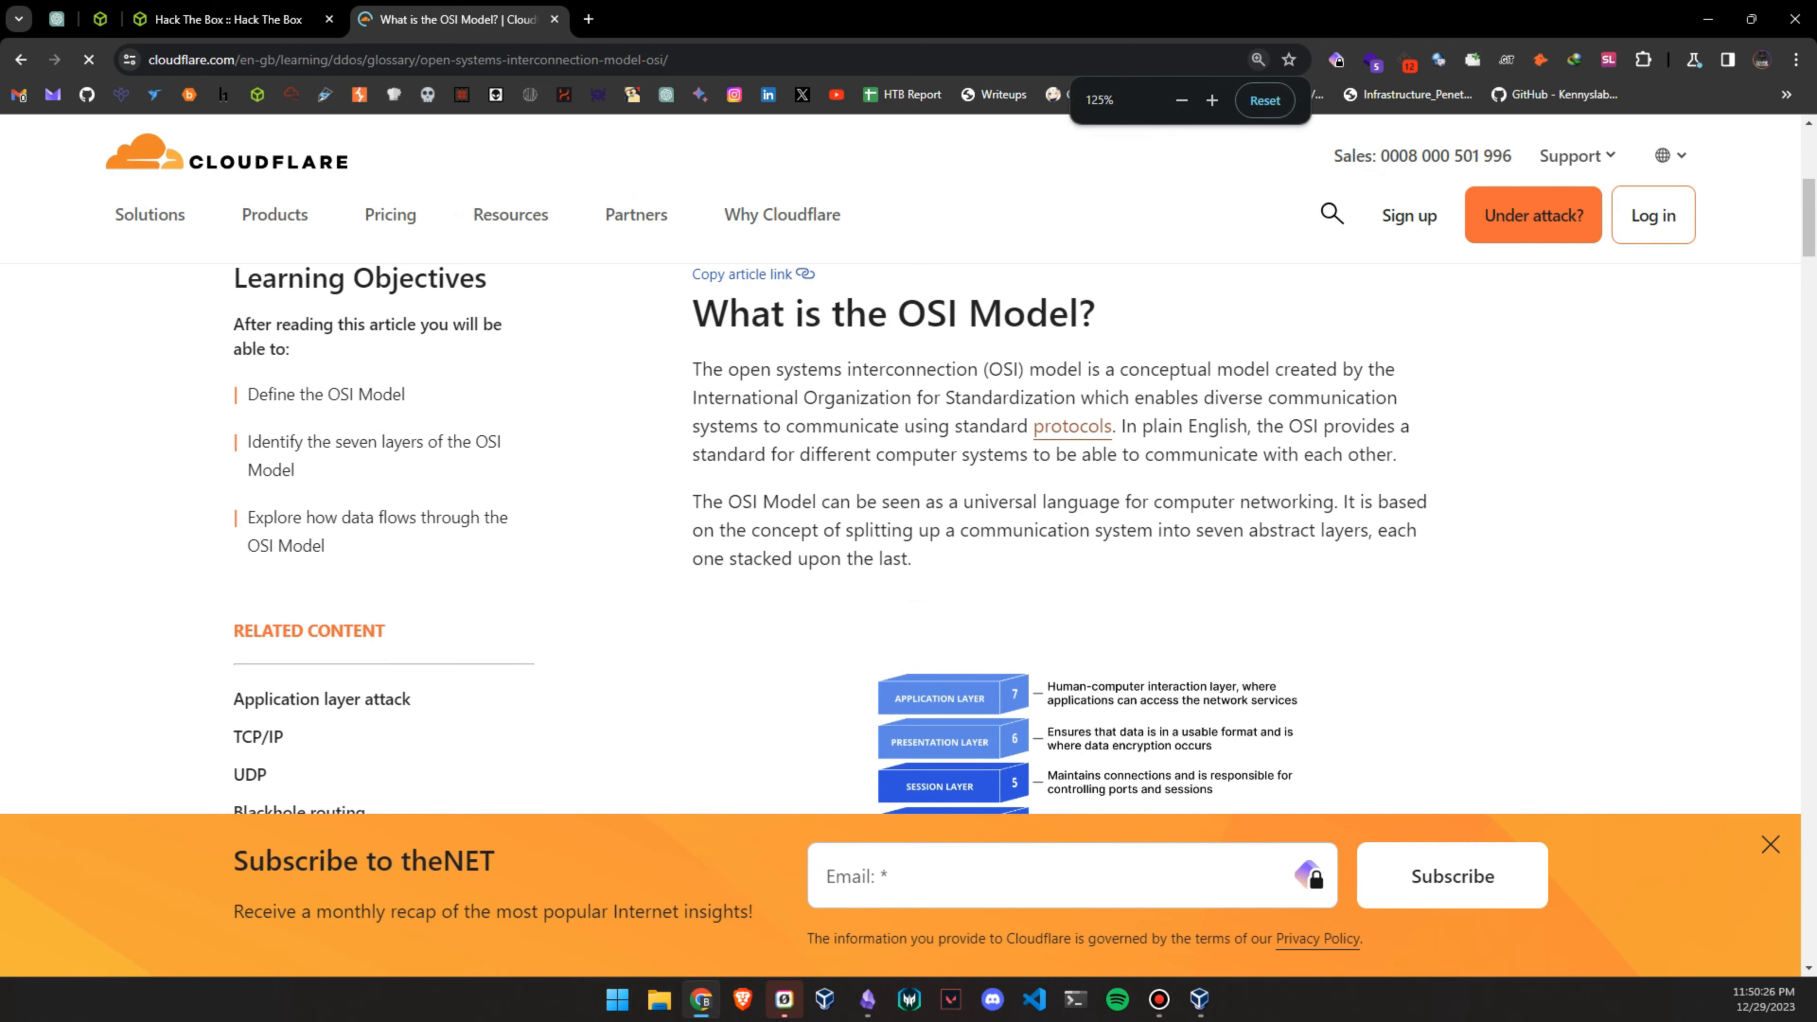
{"action": "key", "text": "ctrl+plus"}
{"action": "scroll", "coordinate": [909, 544], "scroll_direction": "down", "scroll_amount": 4}
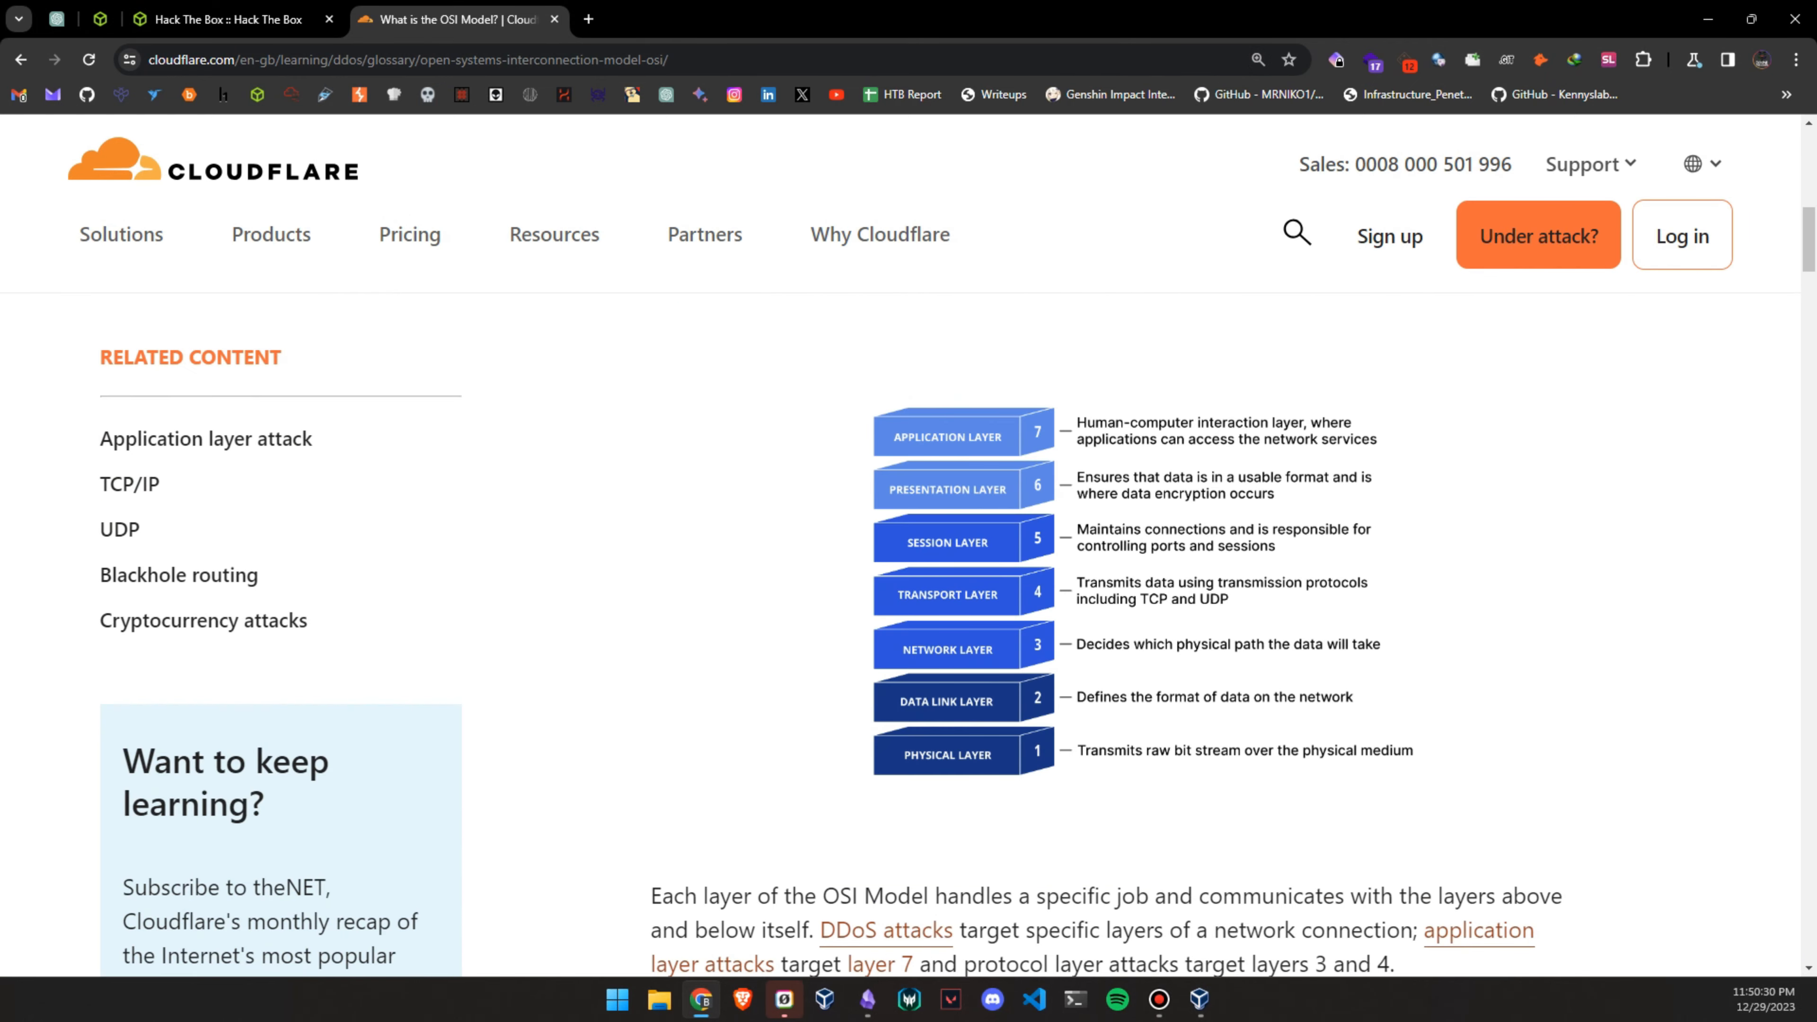
Compare packet 73's Ethernet II, Internet Protocol and Transmission Control Protocol layers in Wireshark with the OSI diagram in the browser
{"action": "key", "text": "alt+Tab"}
{"action": "key", "text": "alt+Tab"}
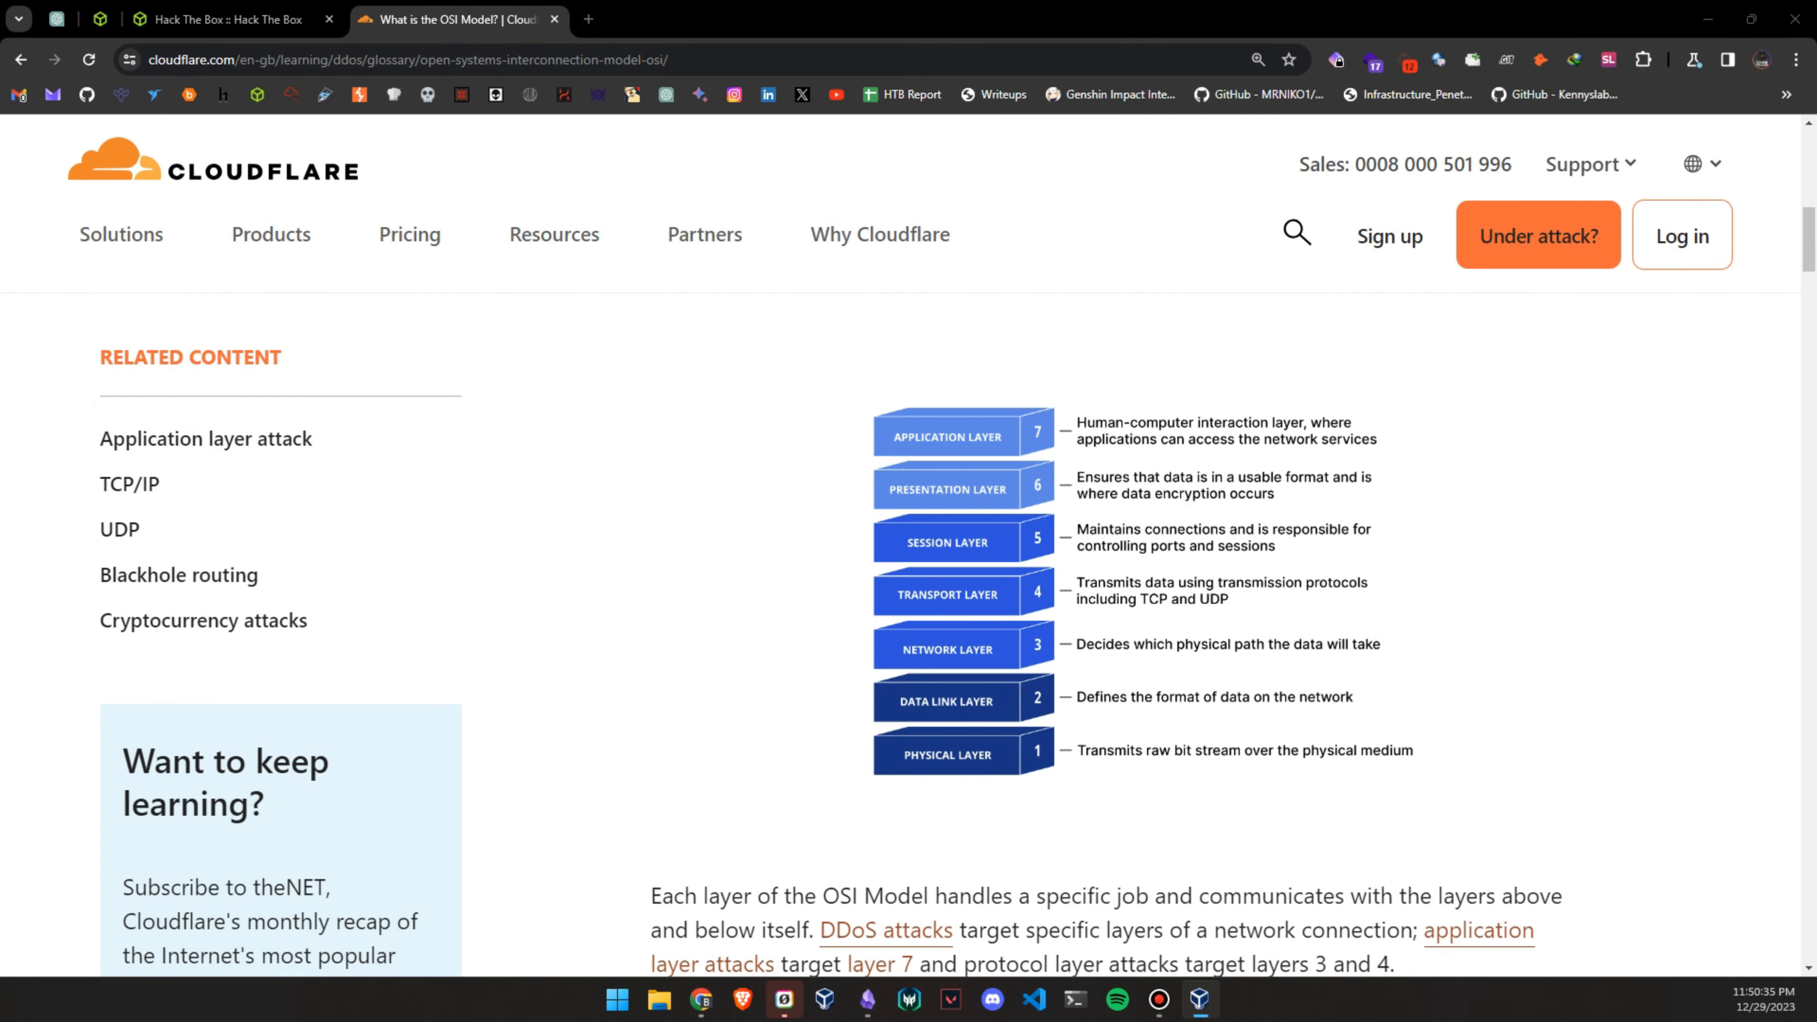
{"action": "key", "text": "alt+Tab"}
{"action": "left_click", "coordinate": [429, 627]}
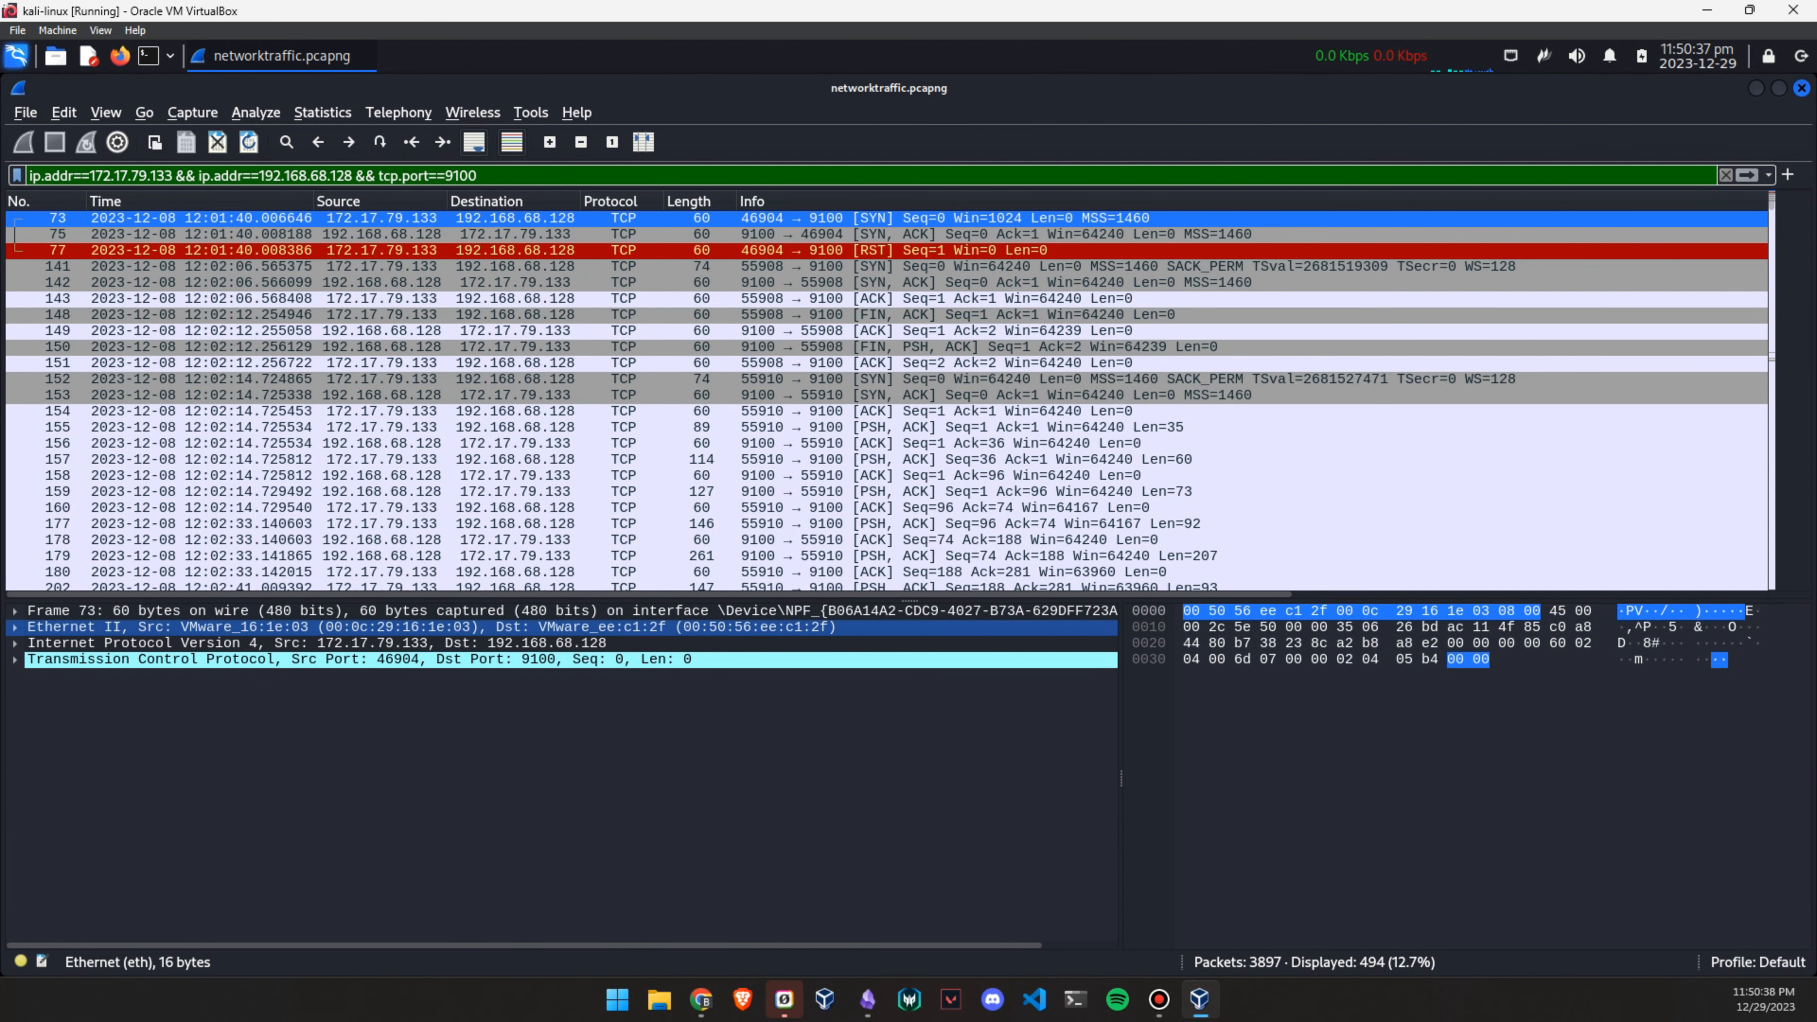
{"action": "key", "text": "alt+Tab"}
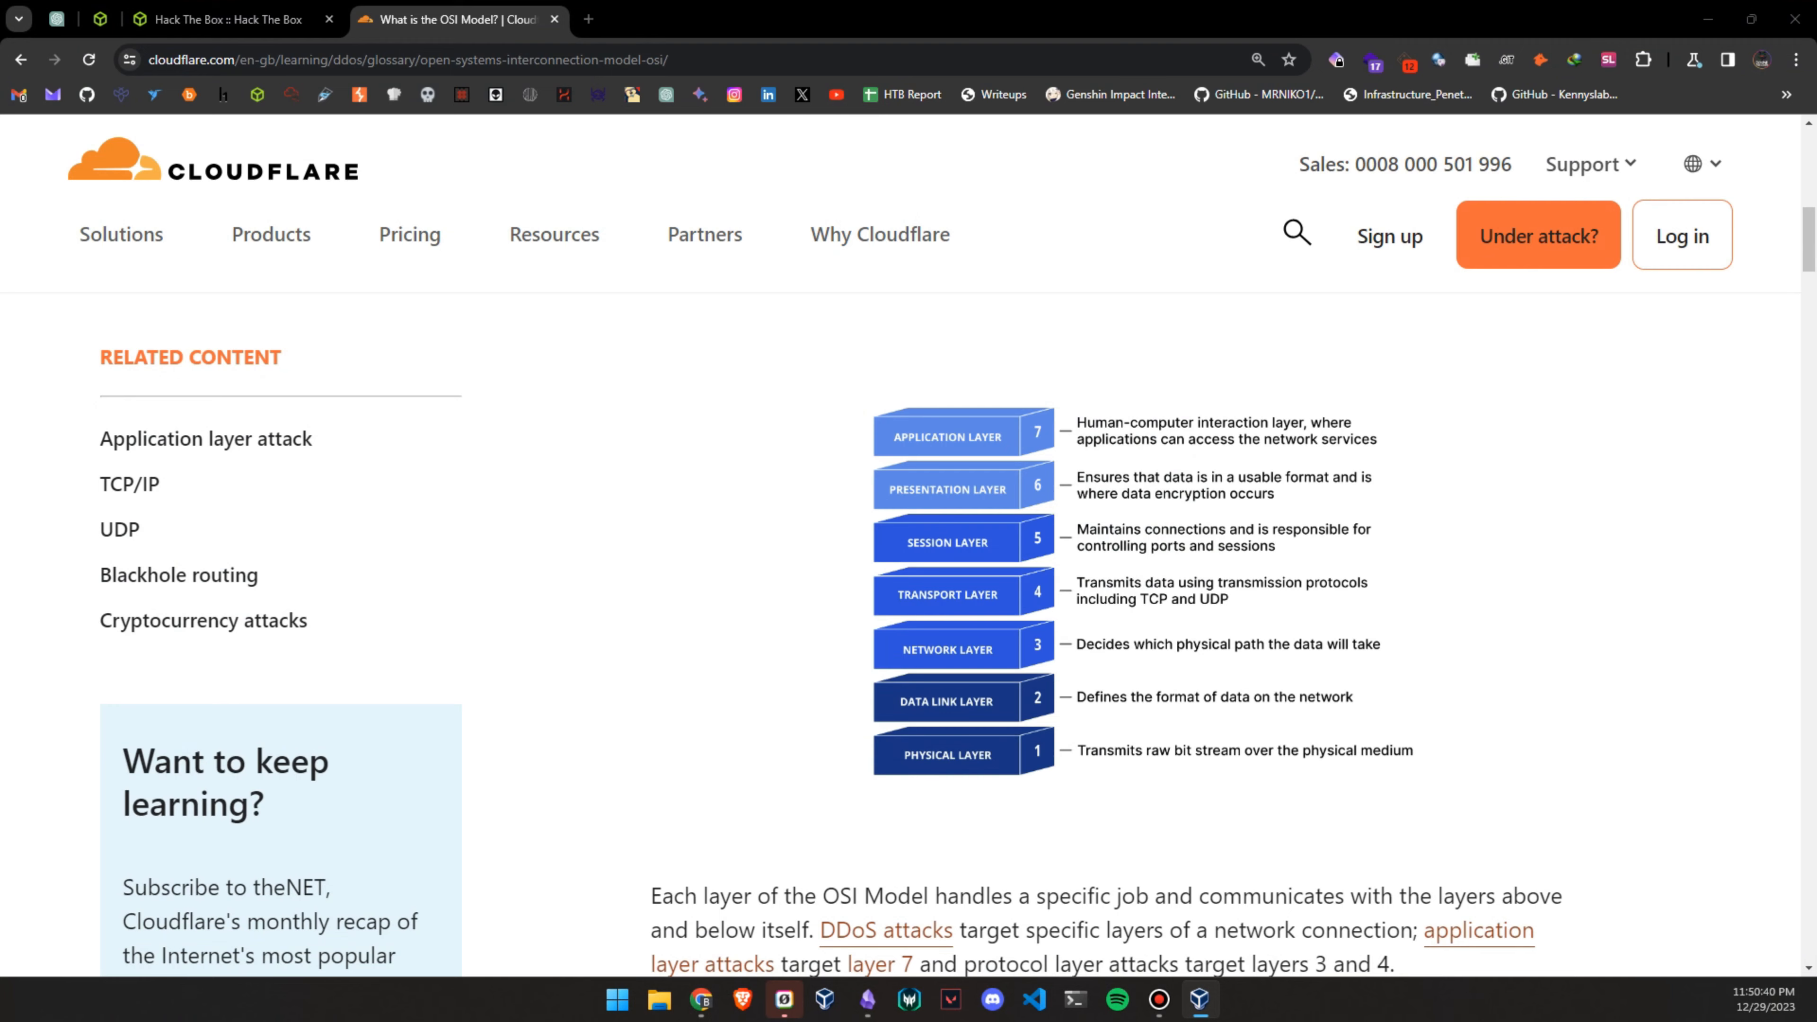
{"action": "key", "text": "alt+Tab"}
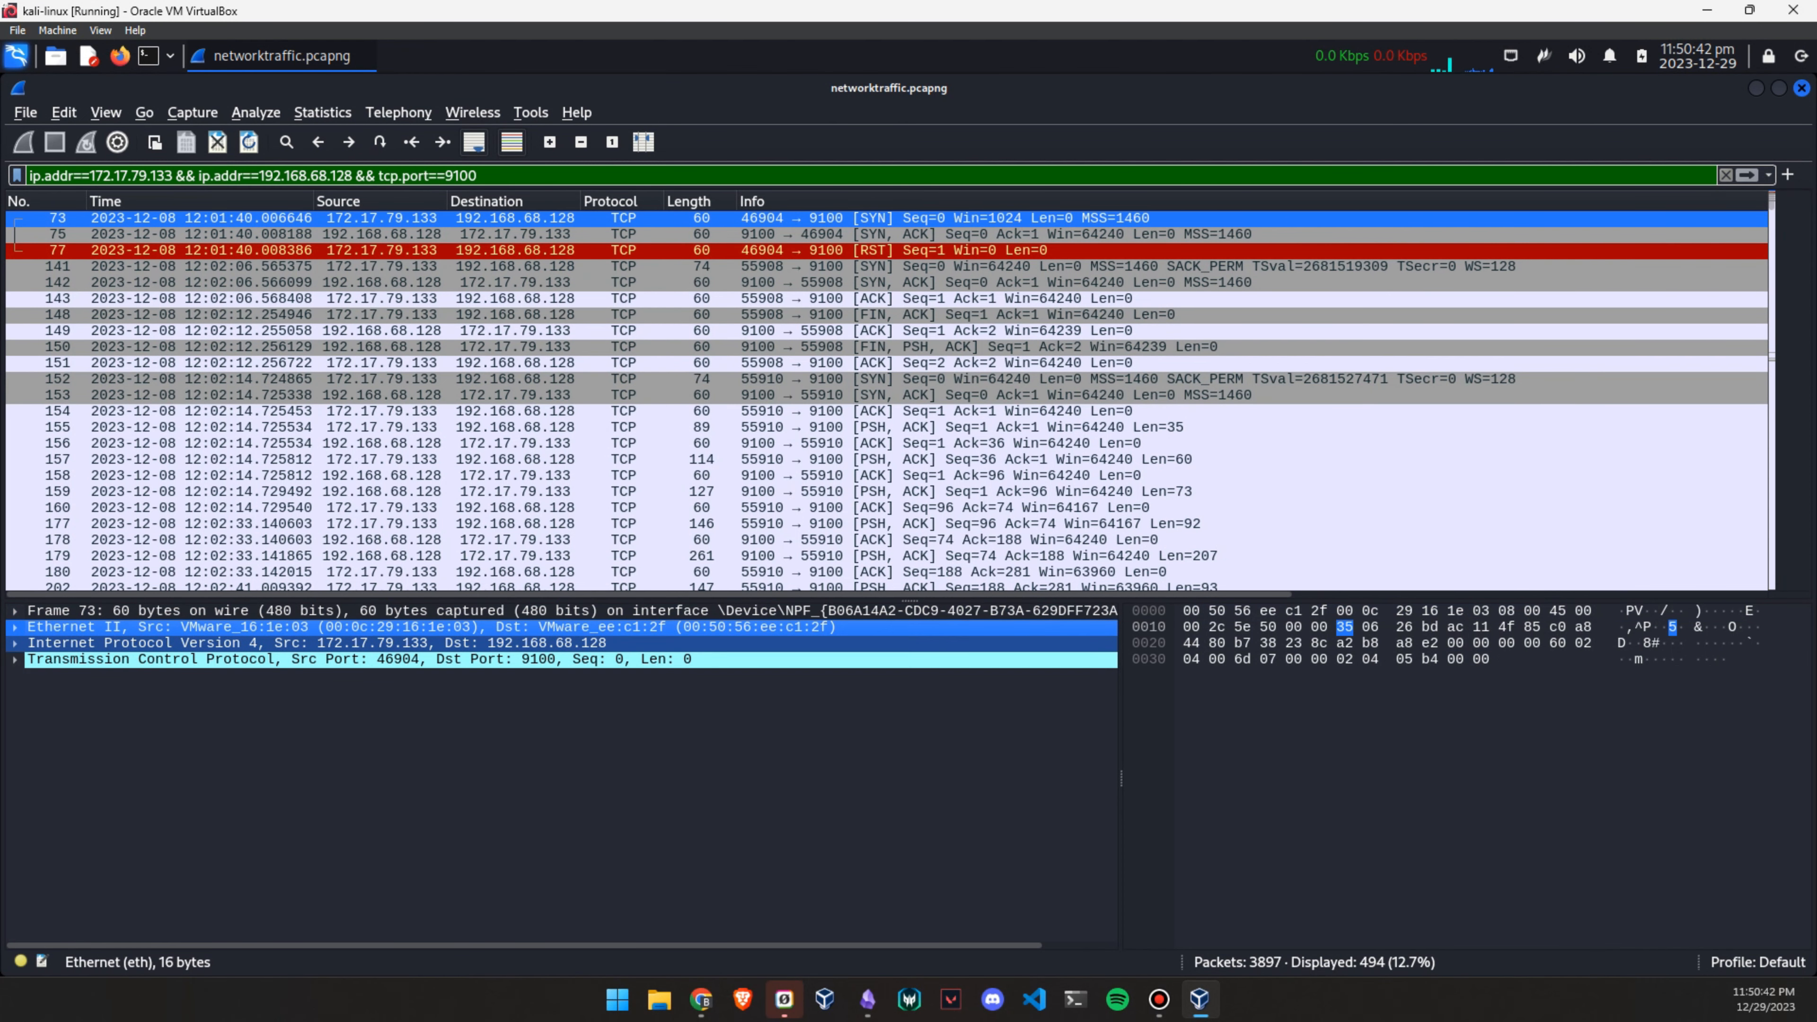
{"action": "left_click", "coordinate": [572, 643]}
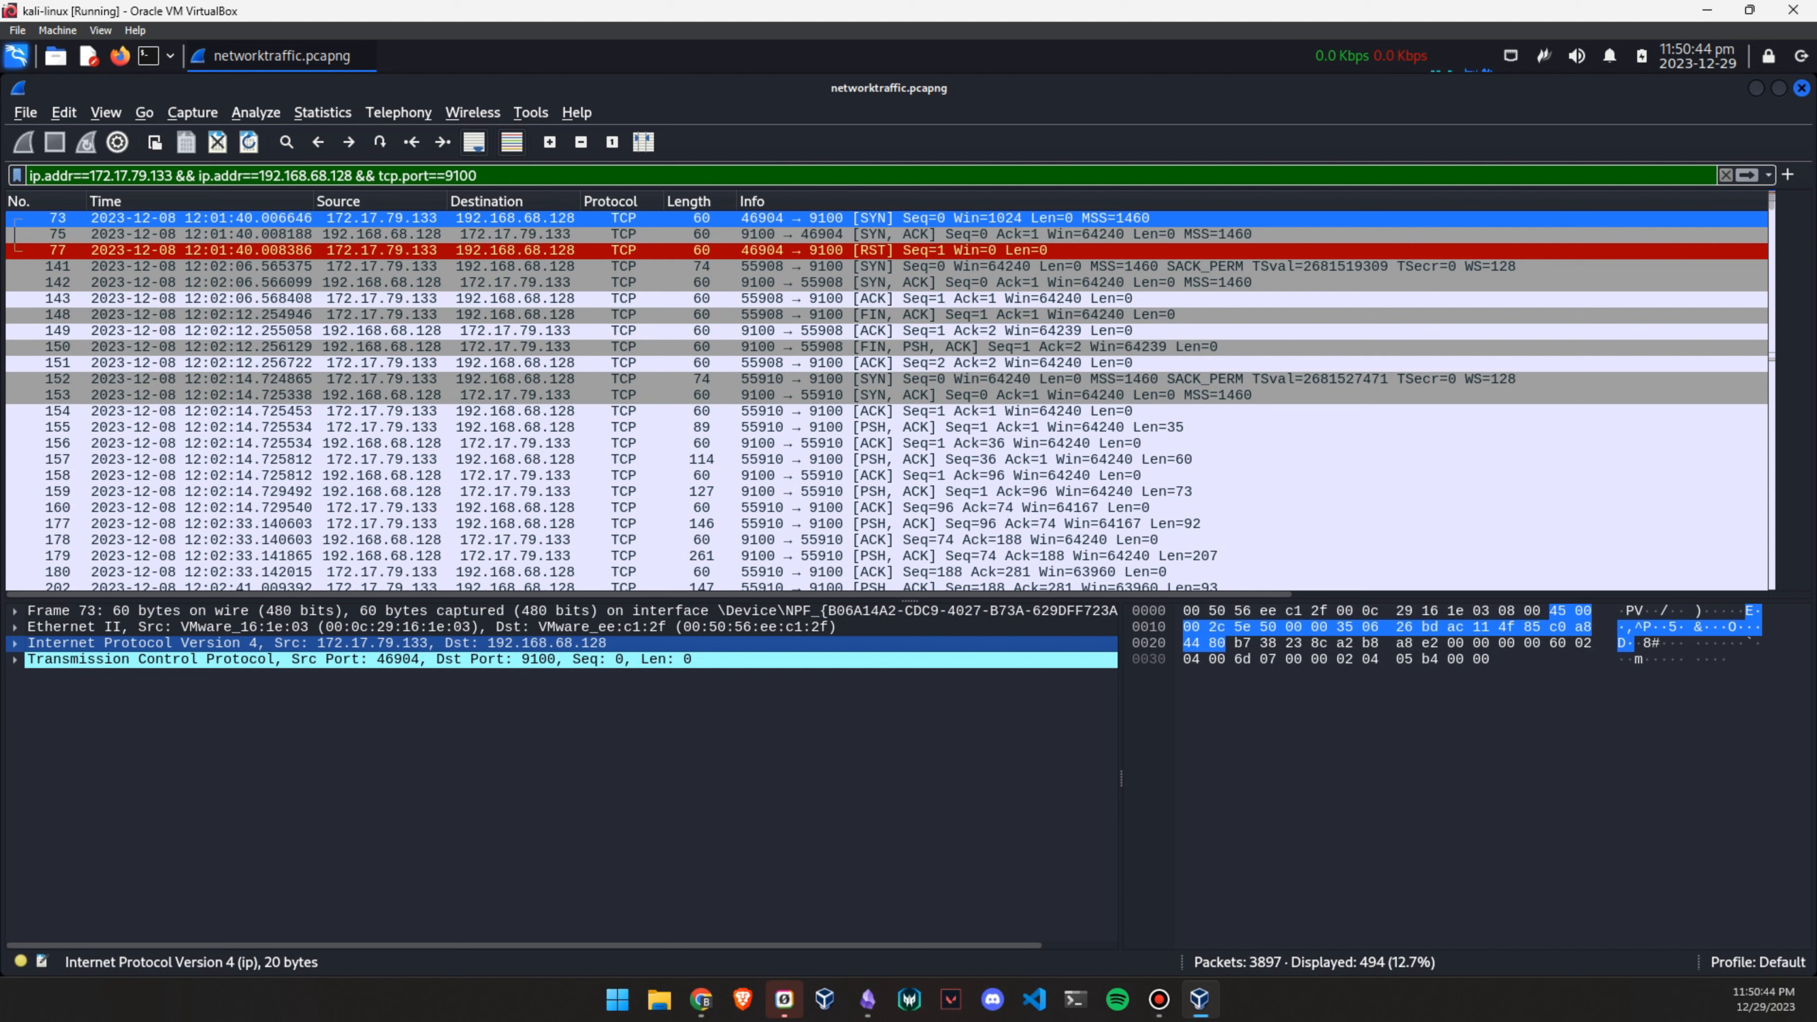
{"action": "key", "text": "alt+Tab"}
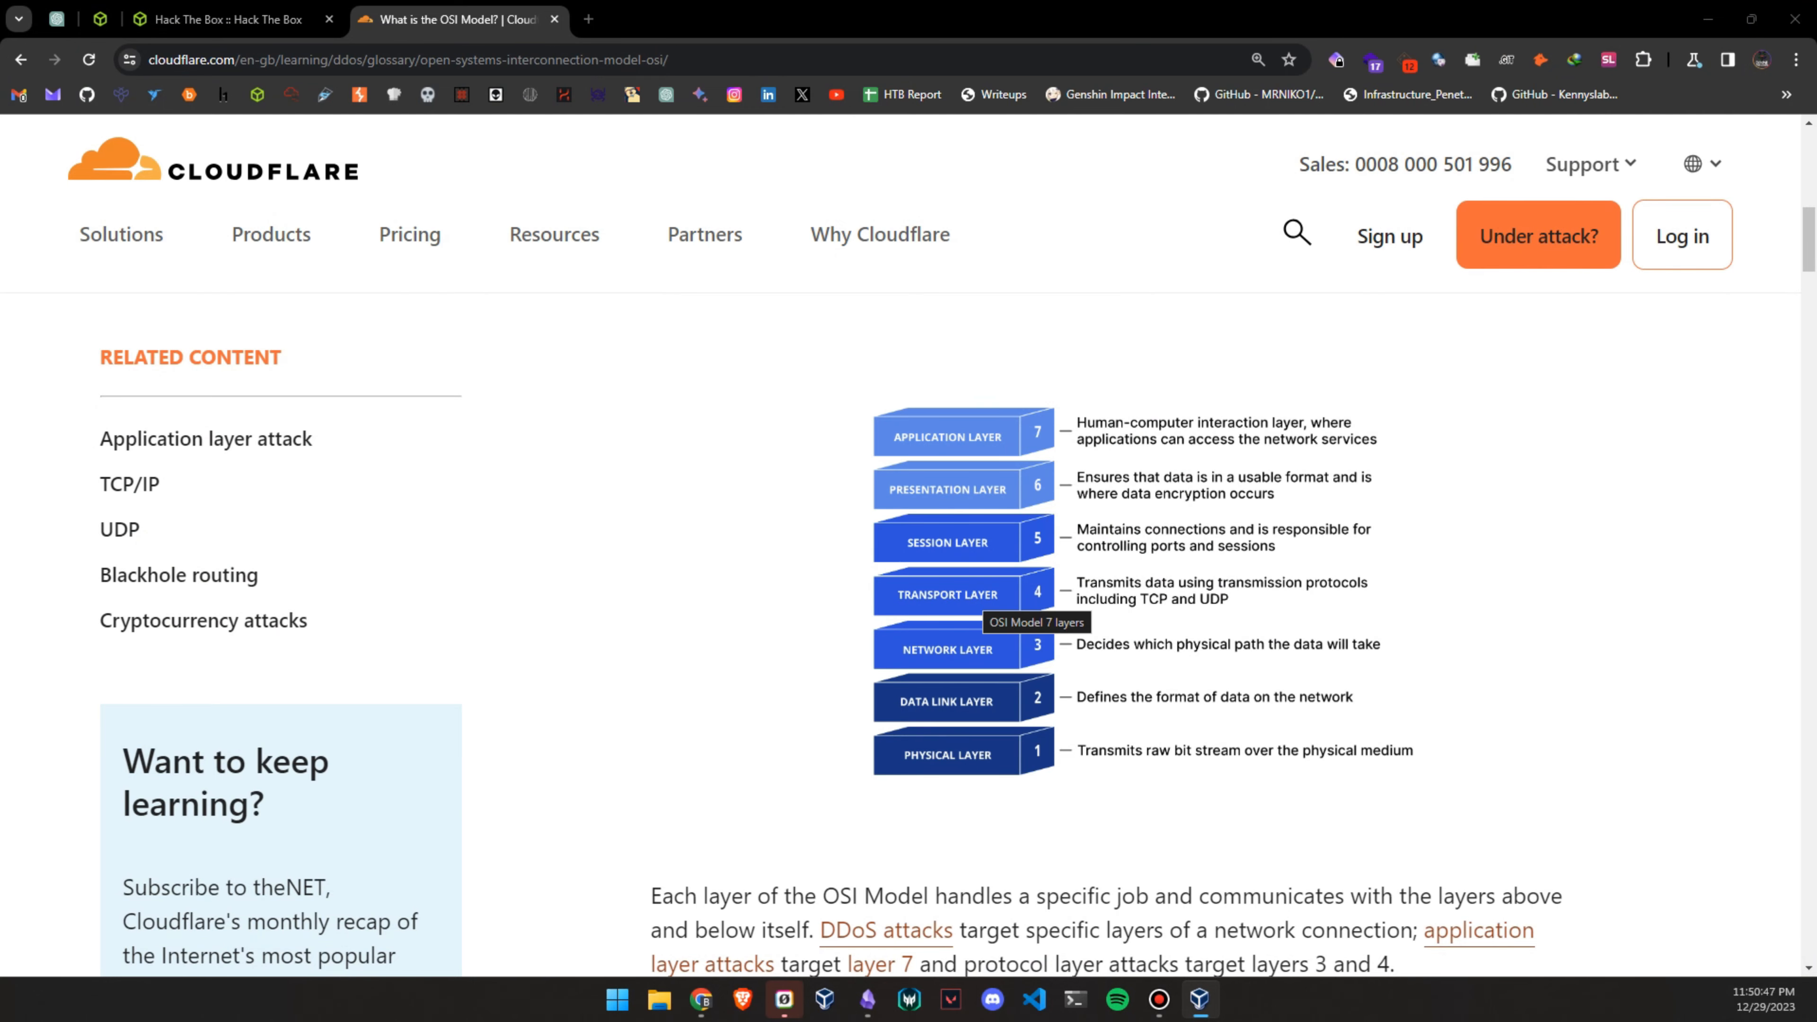
{"action": "key", "text": "alt+Tab"}
{"action": "left_click", "coordinate": [357, 659]}
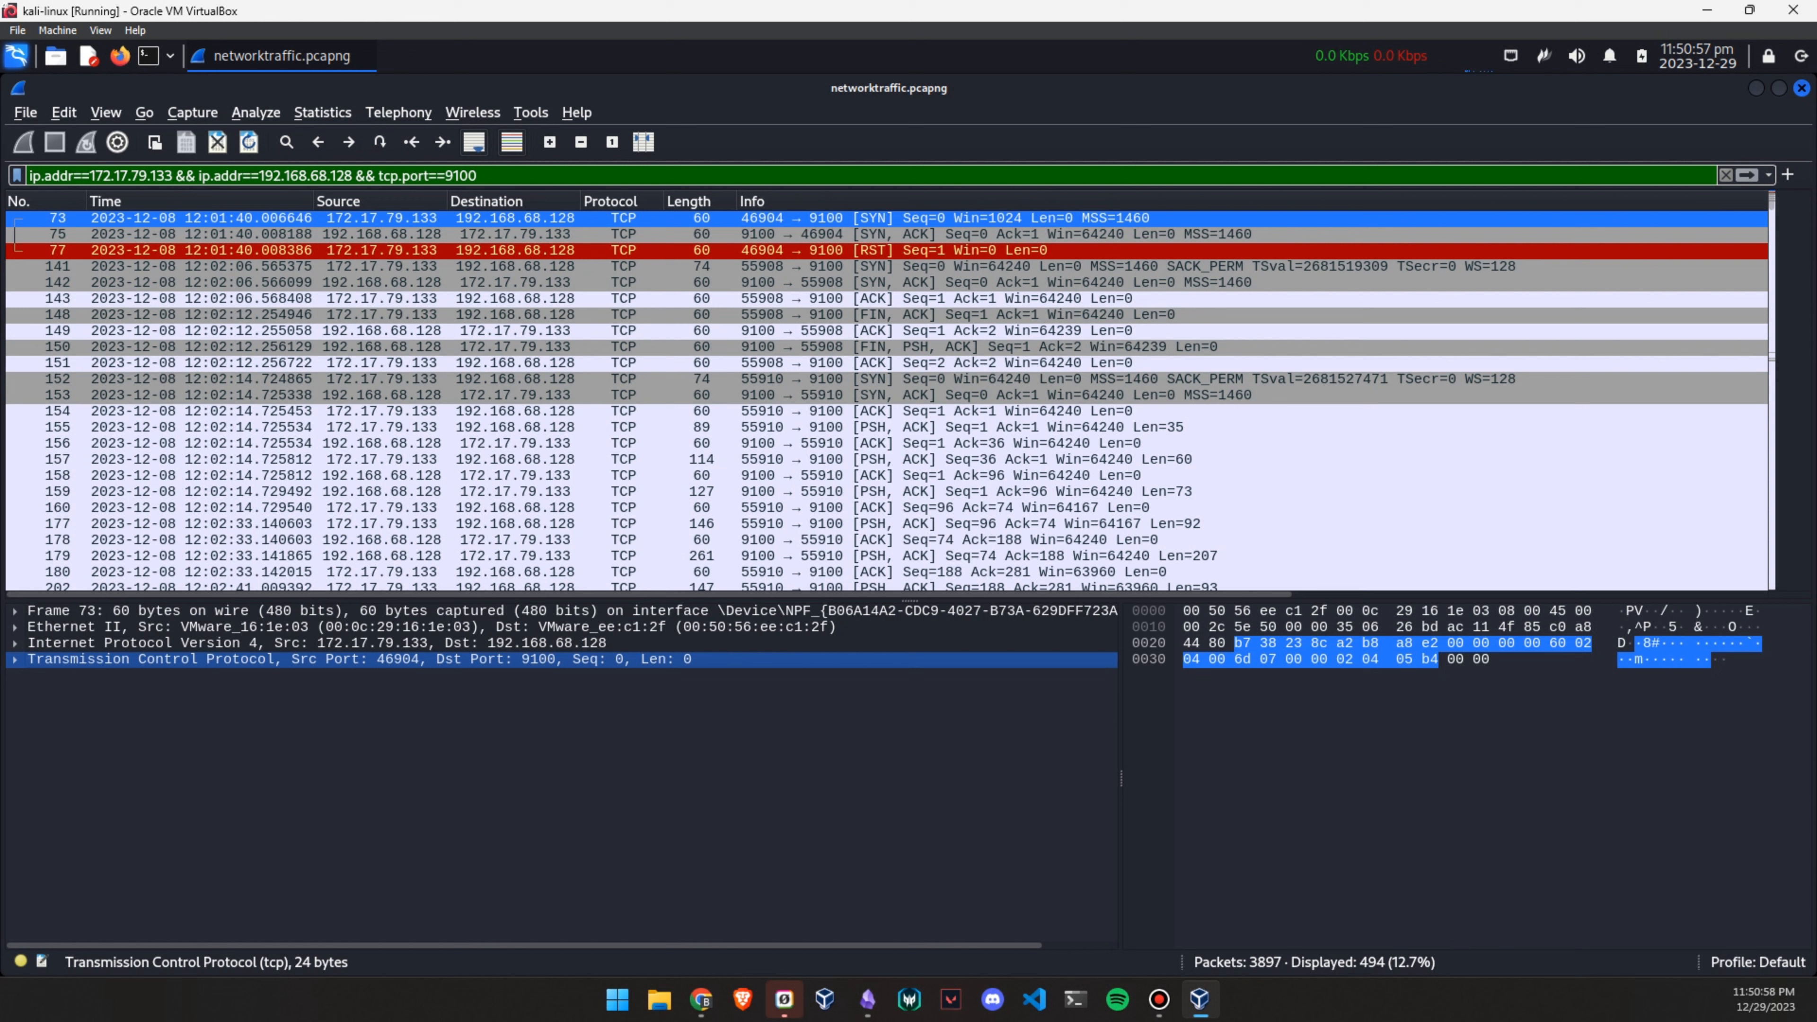
Reset the Cloudflare article's zoom to 100%, close its tab, and return to Wireshark
{"action": "key", "text": "alt+Tab"}
{"action": "left_click", "coordinate": [1258, 60]}
{"action": "left_click", "coordinate": [1264, 100]}
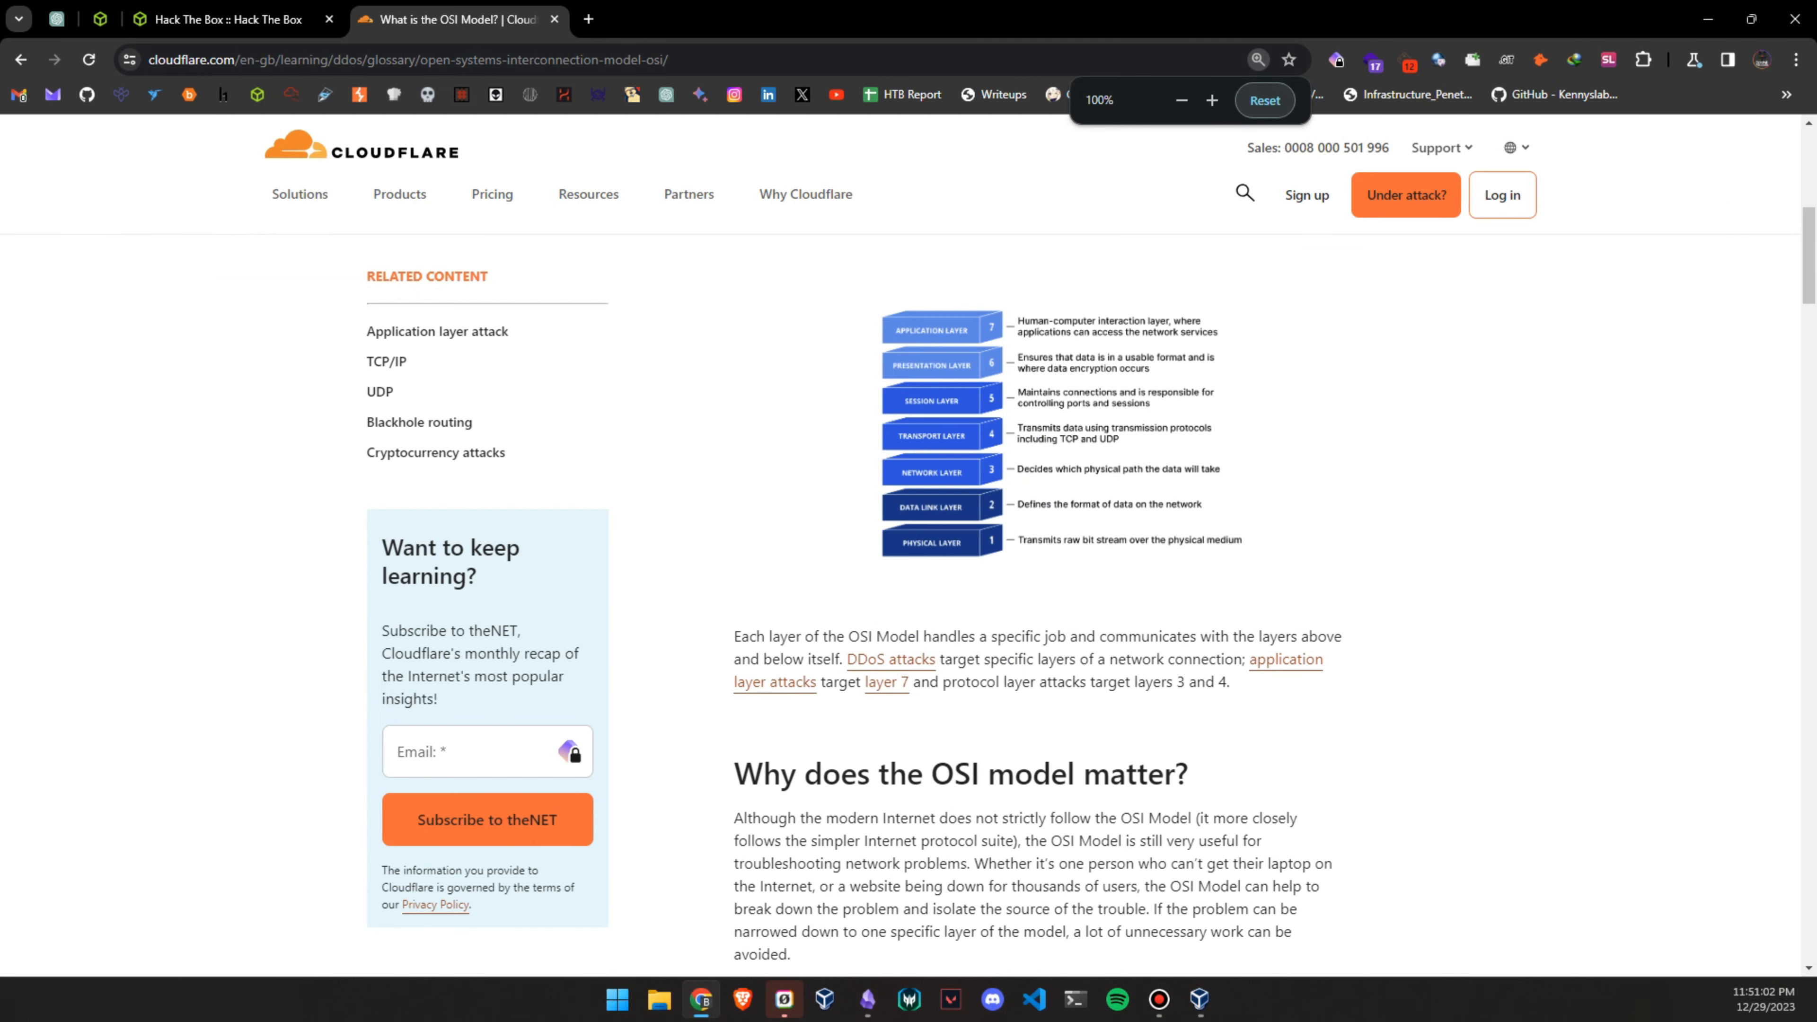
{"action": "key", "text": "ctrl+w"}
{"action": "key", "text": "alt+Tab"}
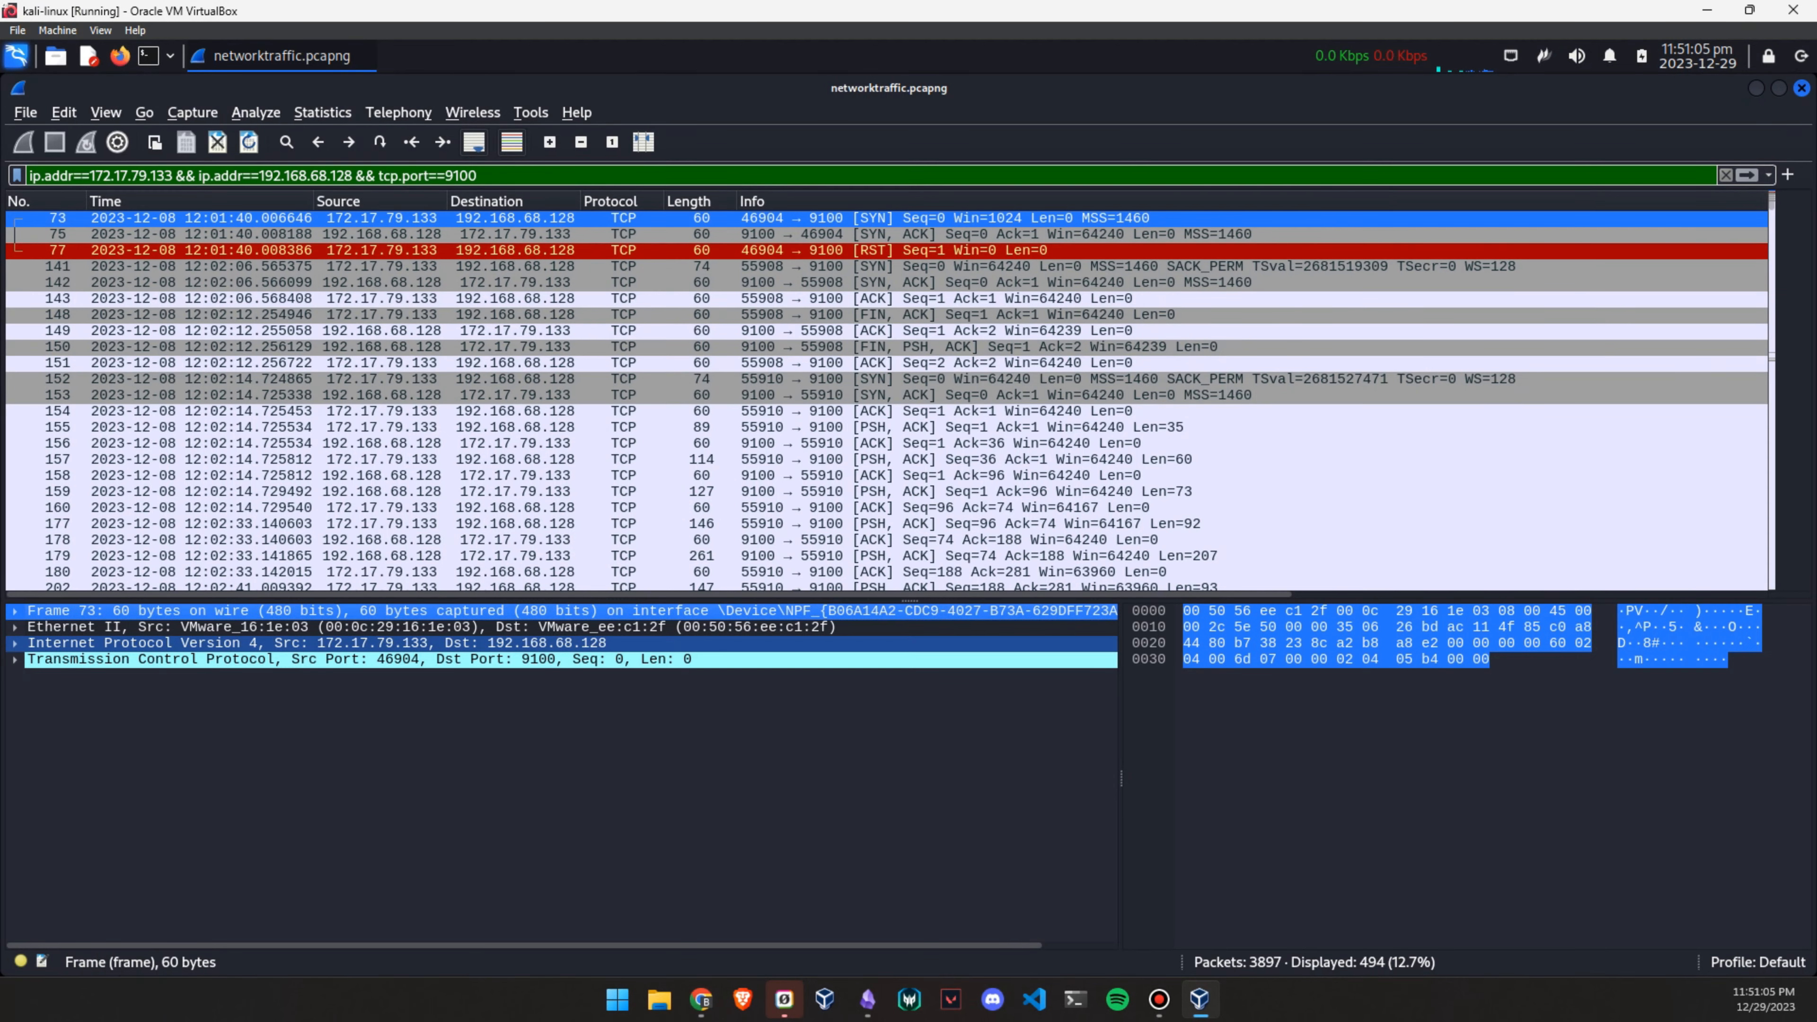
Expand packet 73's Frame, Interface id and Ethernet II details to examine them
{"action": "left_click", "coordinate": [16, 611]}
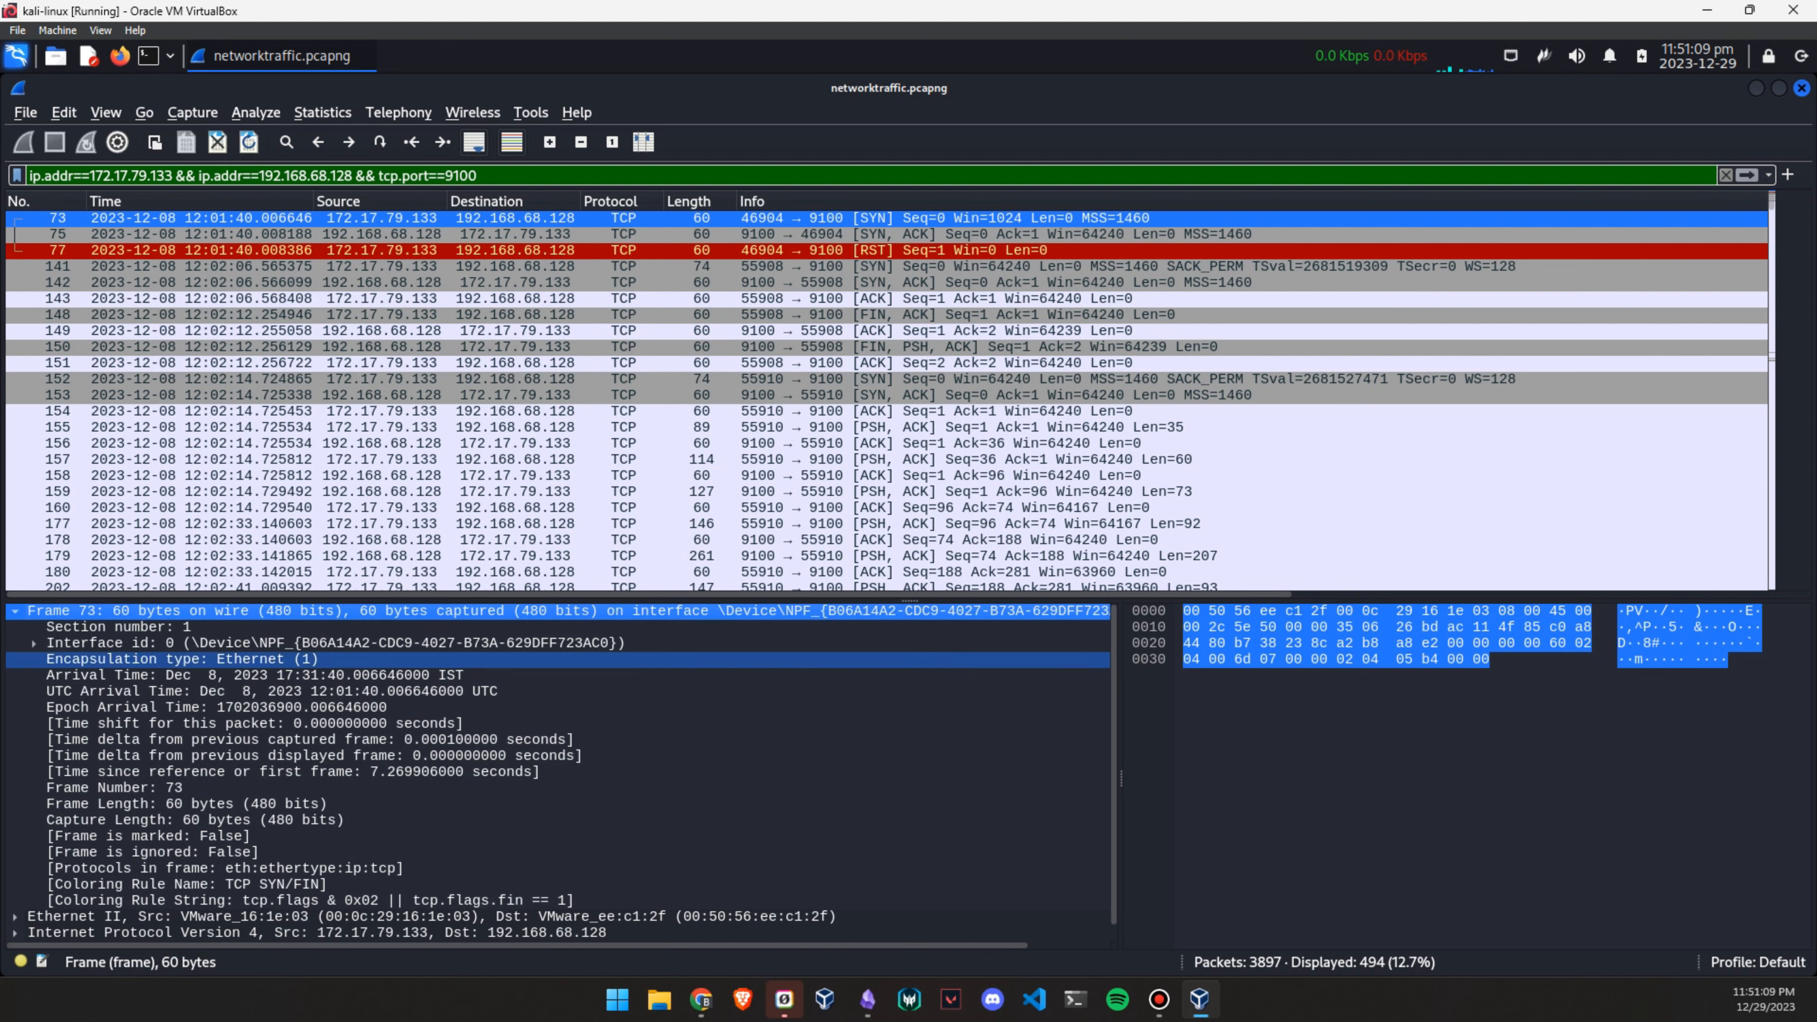
{"action": "left_click", "coordinate": [34, 643]}
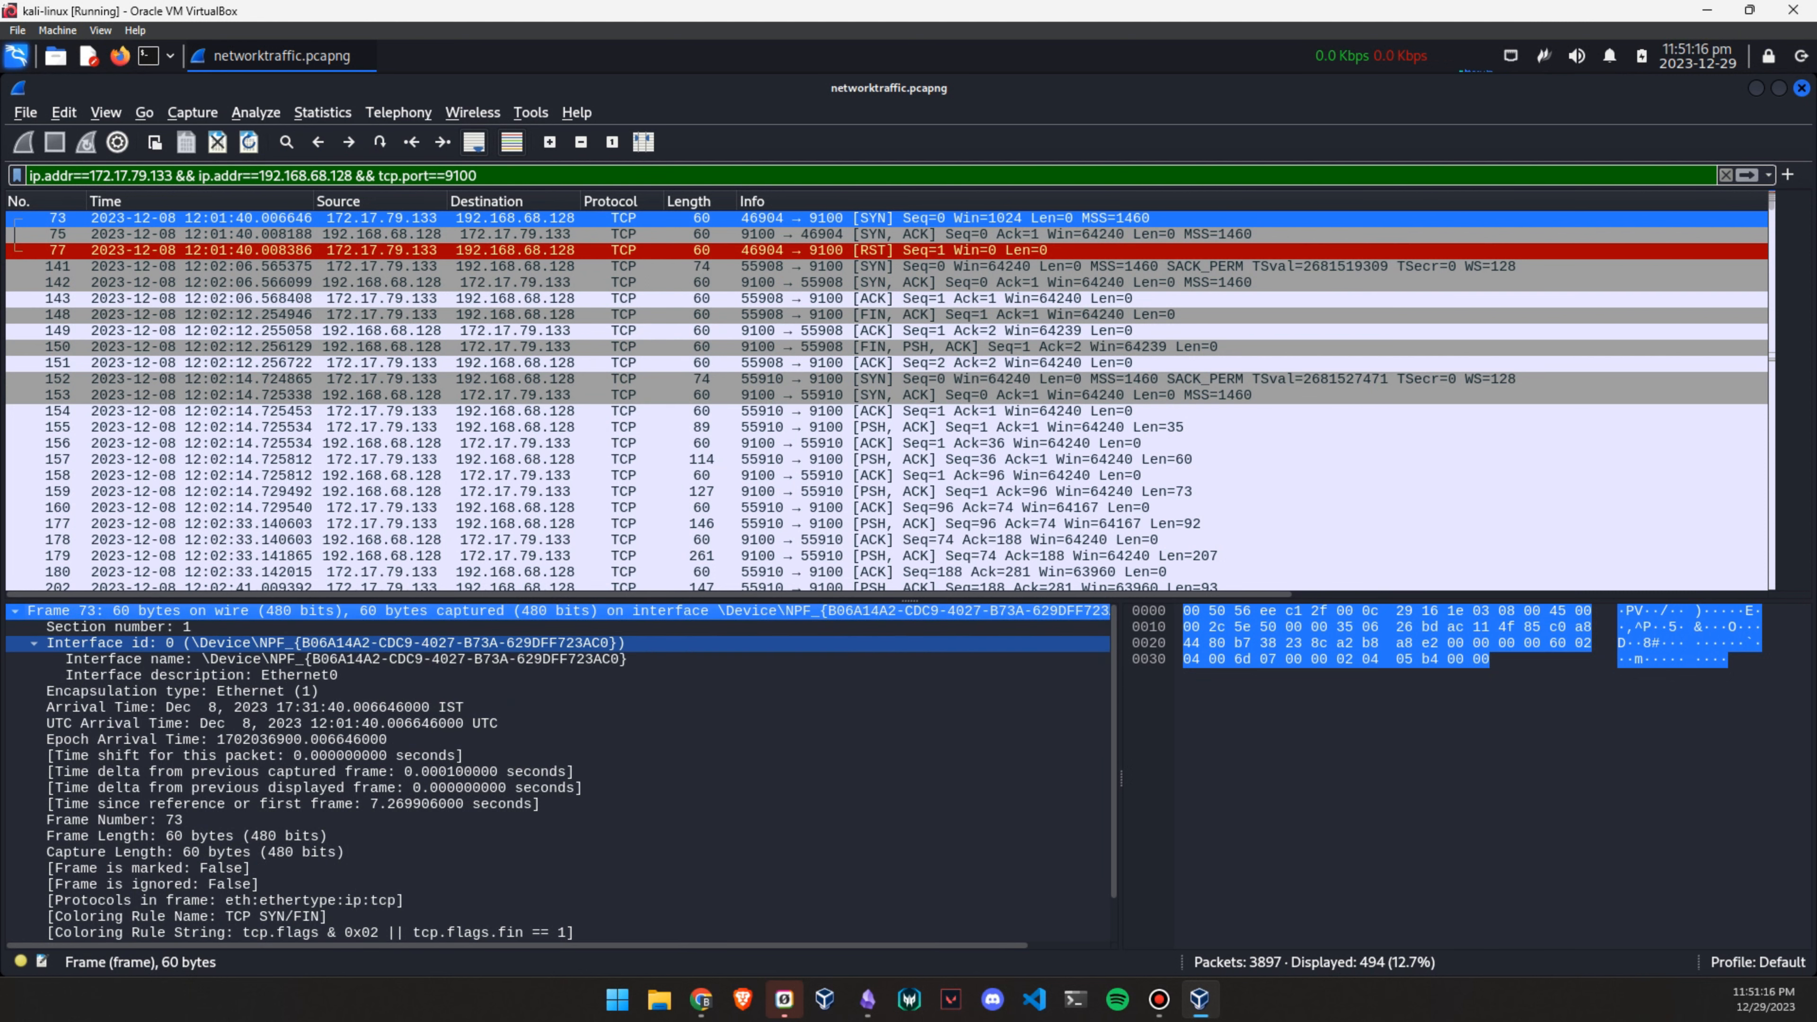
{"action": "scroll", "coordinate": [33, 916], "scroll_direction": "down", "scroll_amount": 2}
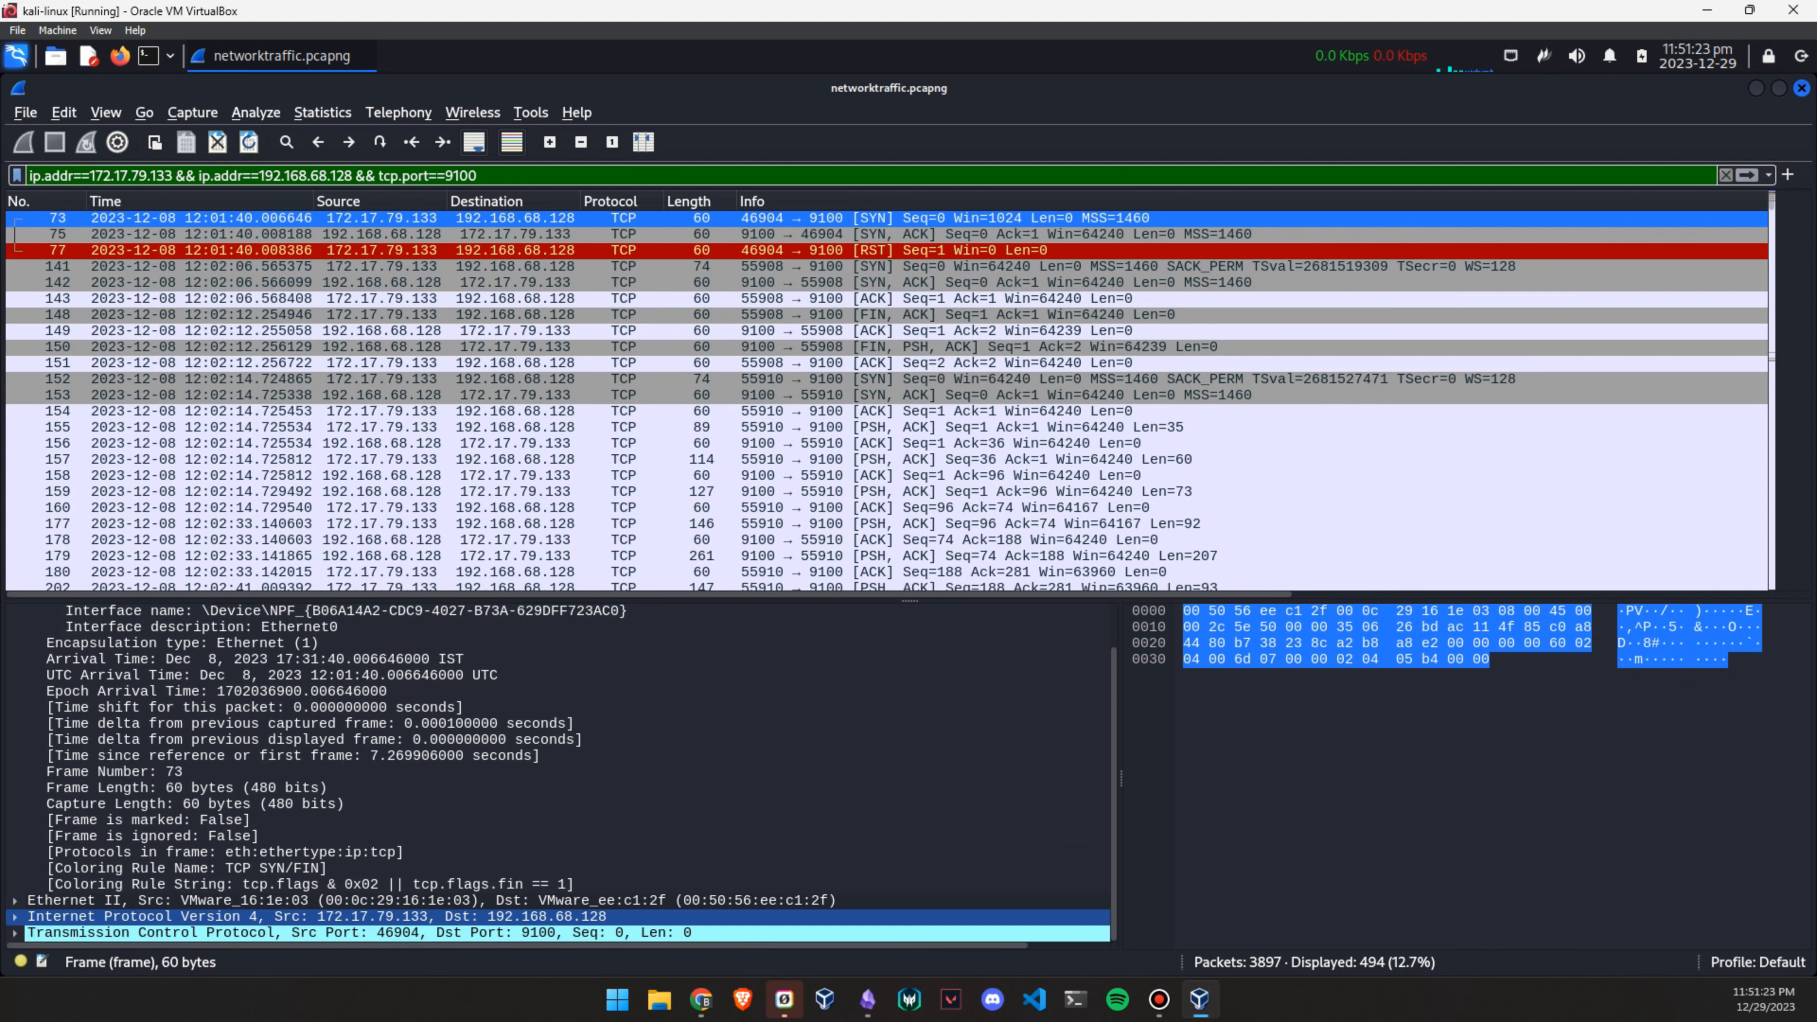
{"action": "left_click", "coordinate": [15, 901]}
{"action": "scroll", "coordinate": [34, 868], "scroll_direction": "down", "scroll_amount": 2}
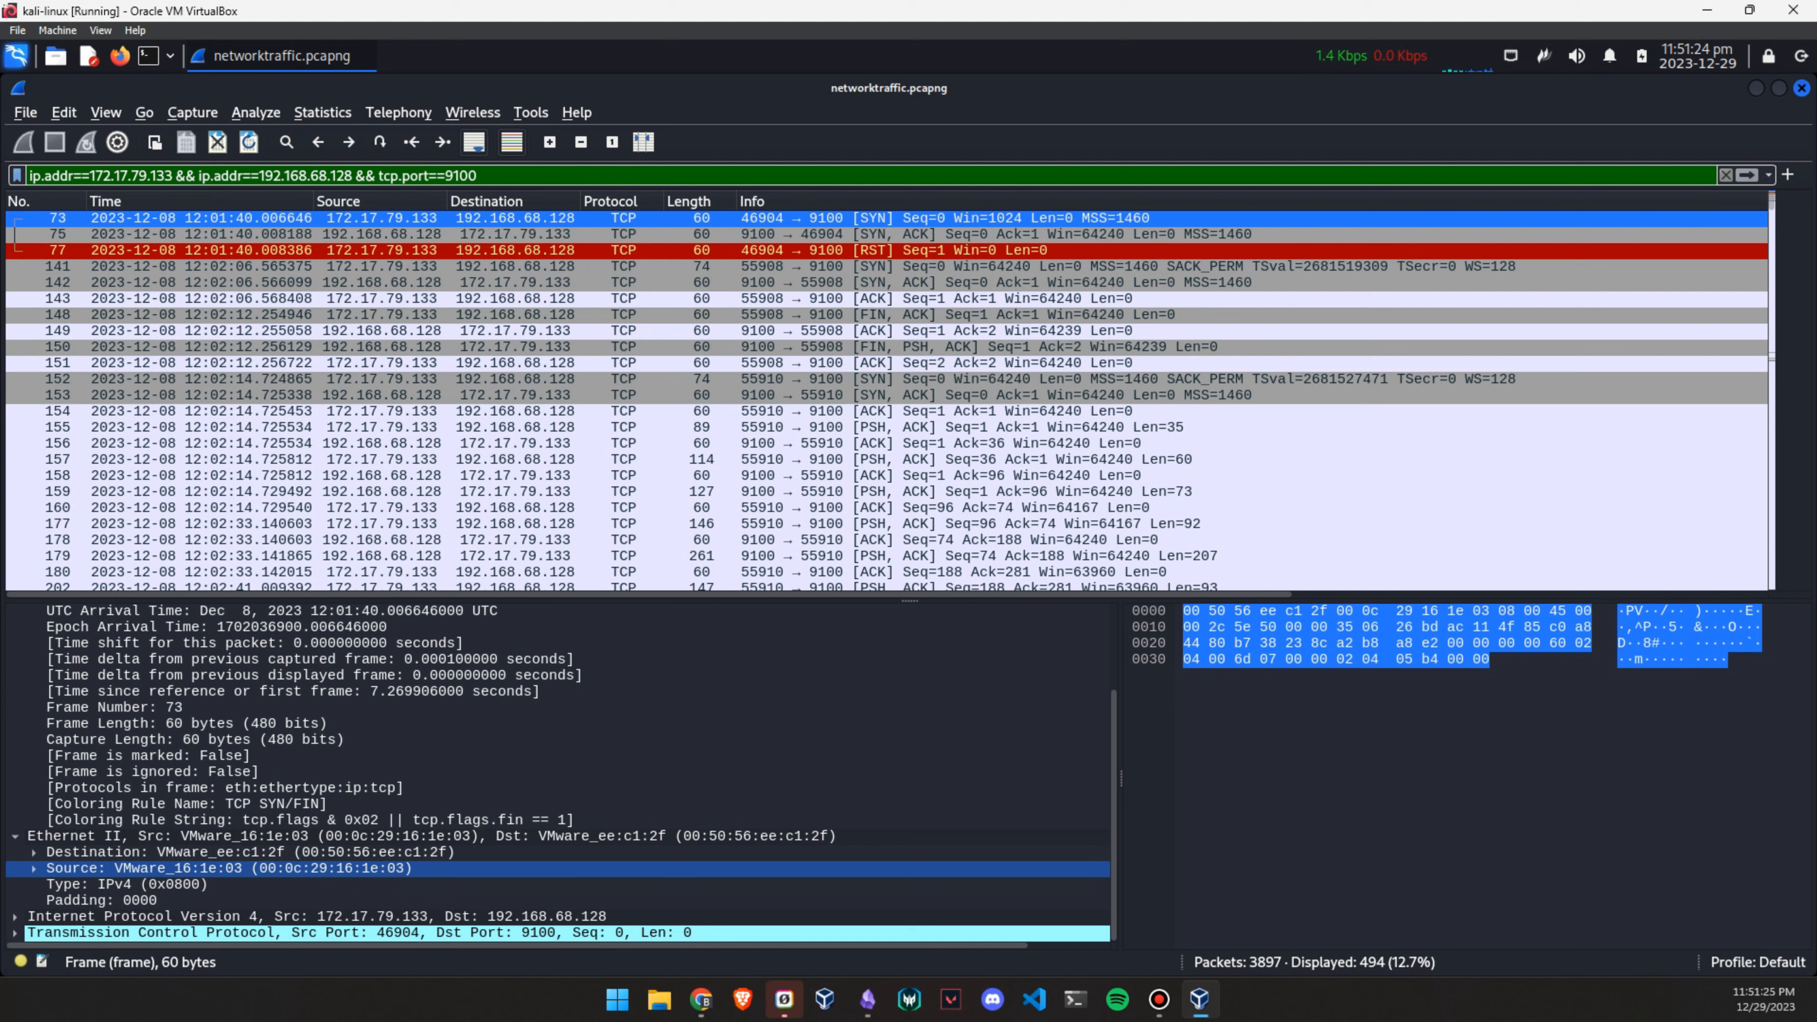
Expand packet 73's Transmission Control Protocol section and its Flags to examine which flags are set
{"action": "left_click", "coordinate": [15, 932]}
{"action": "scroll", "coordinate": [34, 900], "scroll_direction": "down", "scroll_amount": 5}
{"action": "scroll", "coordinate": [34, 900], "scroll_direction": "down", "scroll_amount": 2}
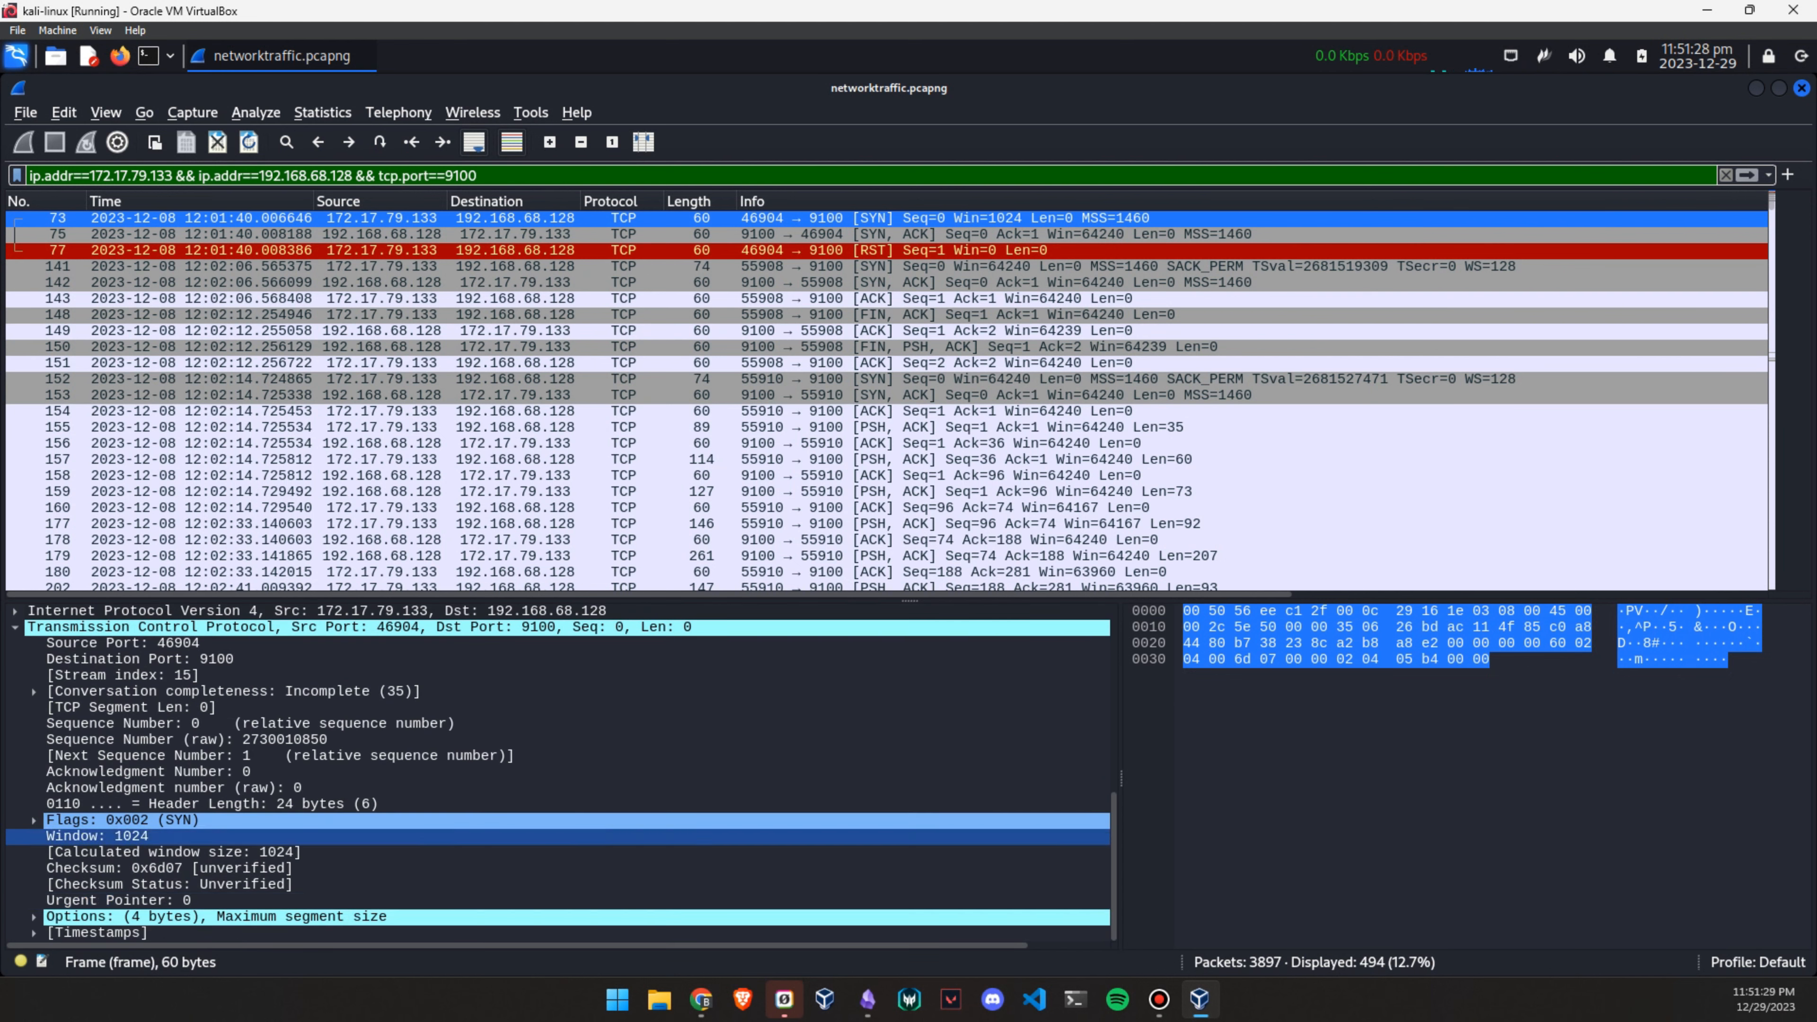
{"action": "left_click", "coordinate": [34, 820]}
{"action": "scroll", "coordinate": [34, 917], "scroll_direction": "down", "scroll_amount": 4}
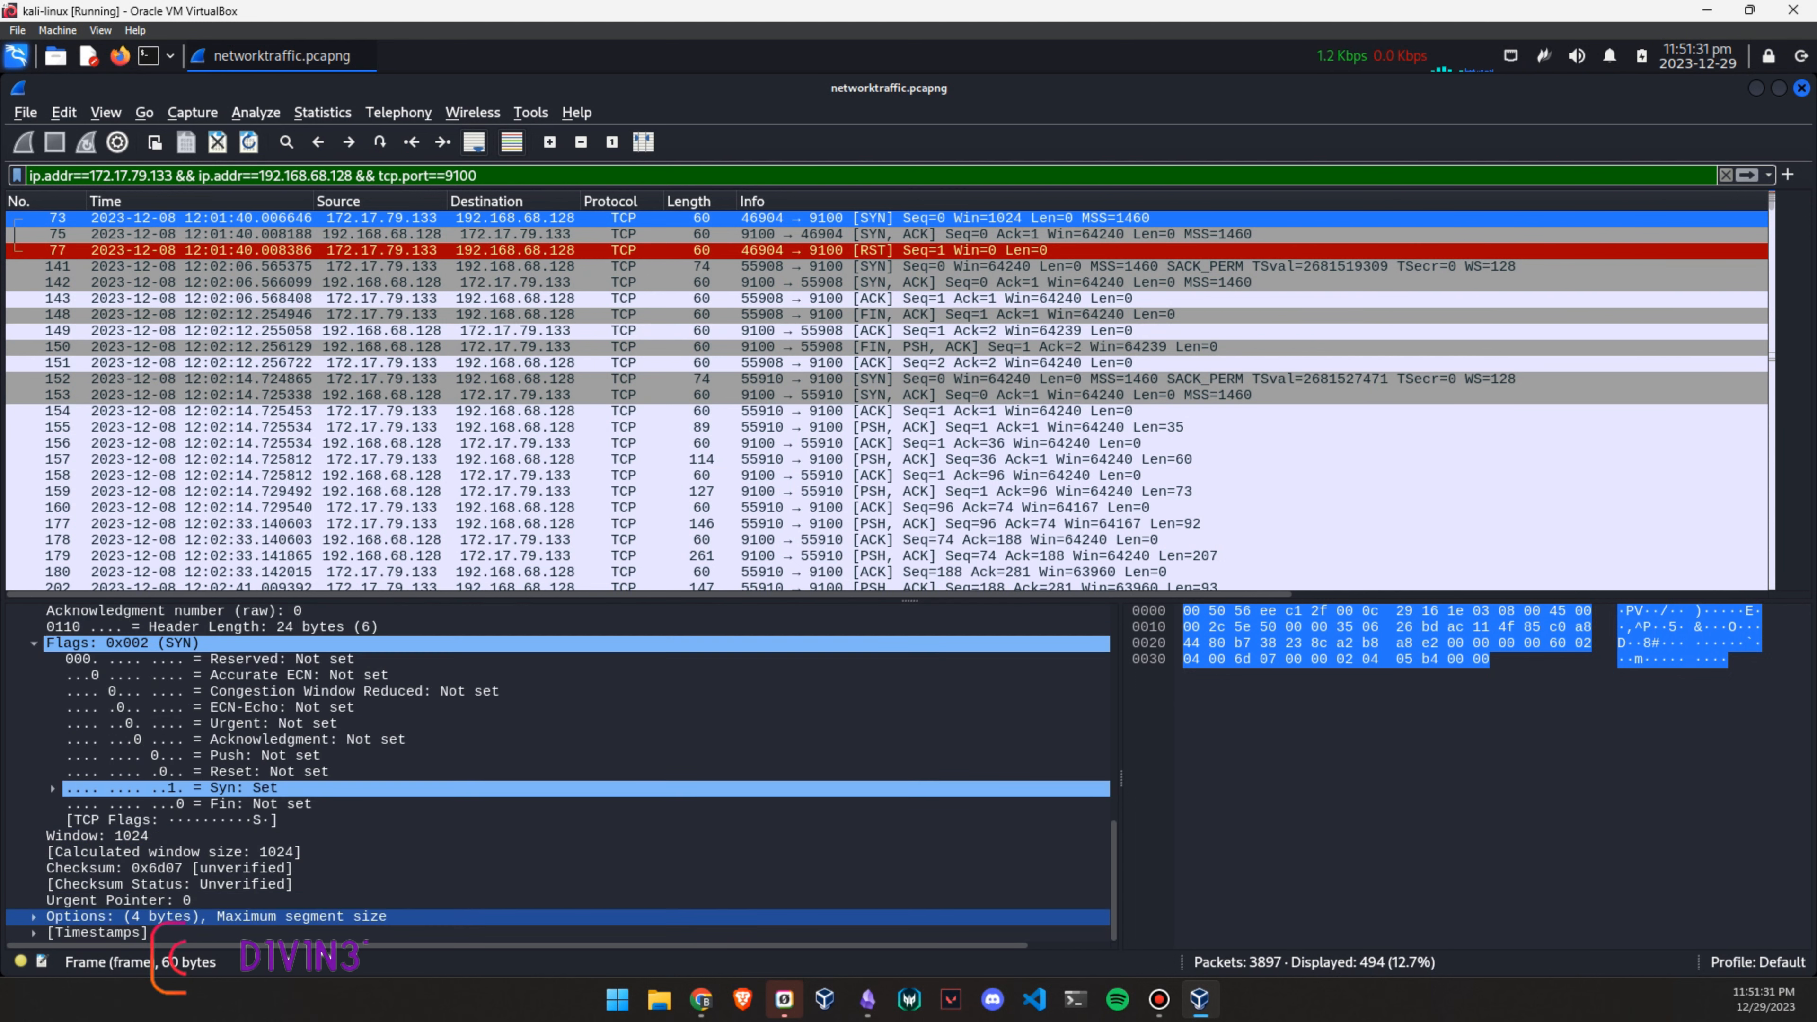
Expand packet 73's TCP options down to the maximum segment size entry and select its Expert Info note
{"action": "left_click", "coordinate": [33, 916]}
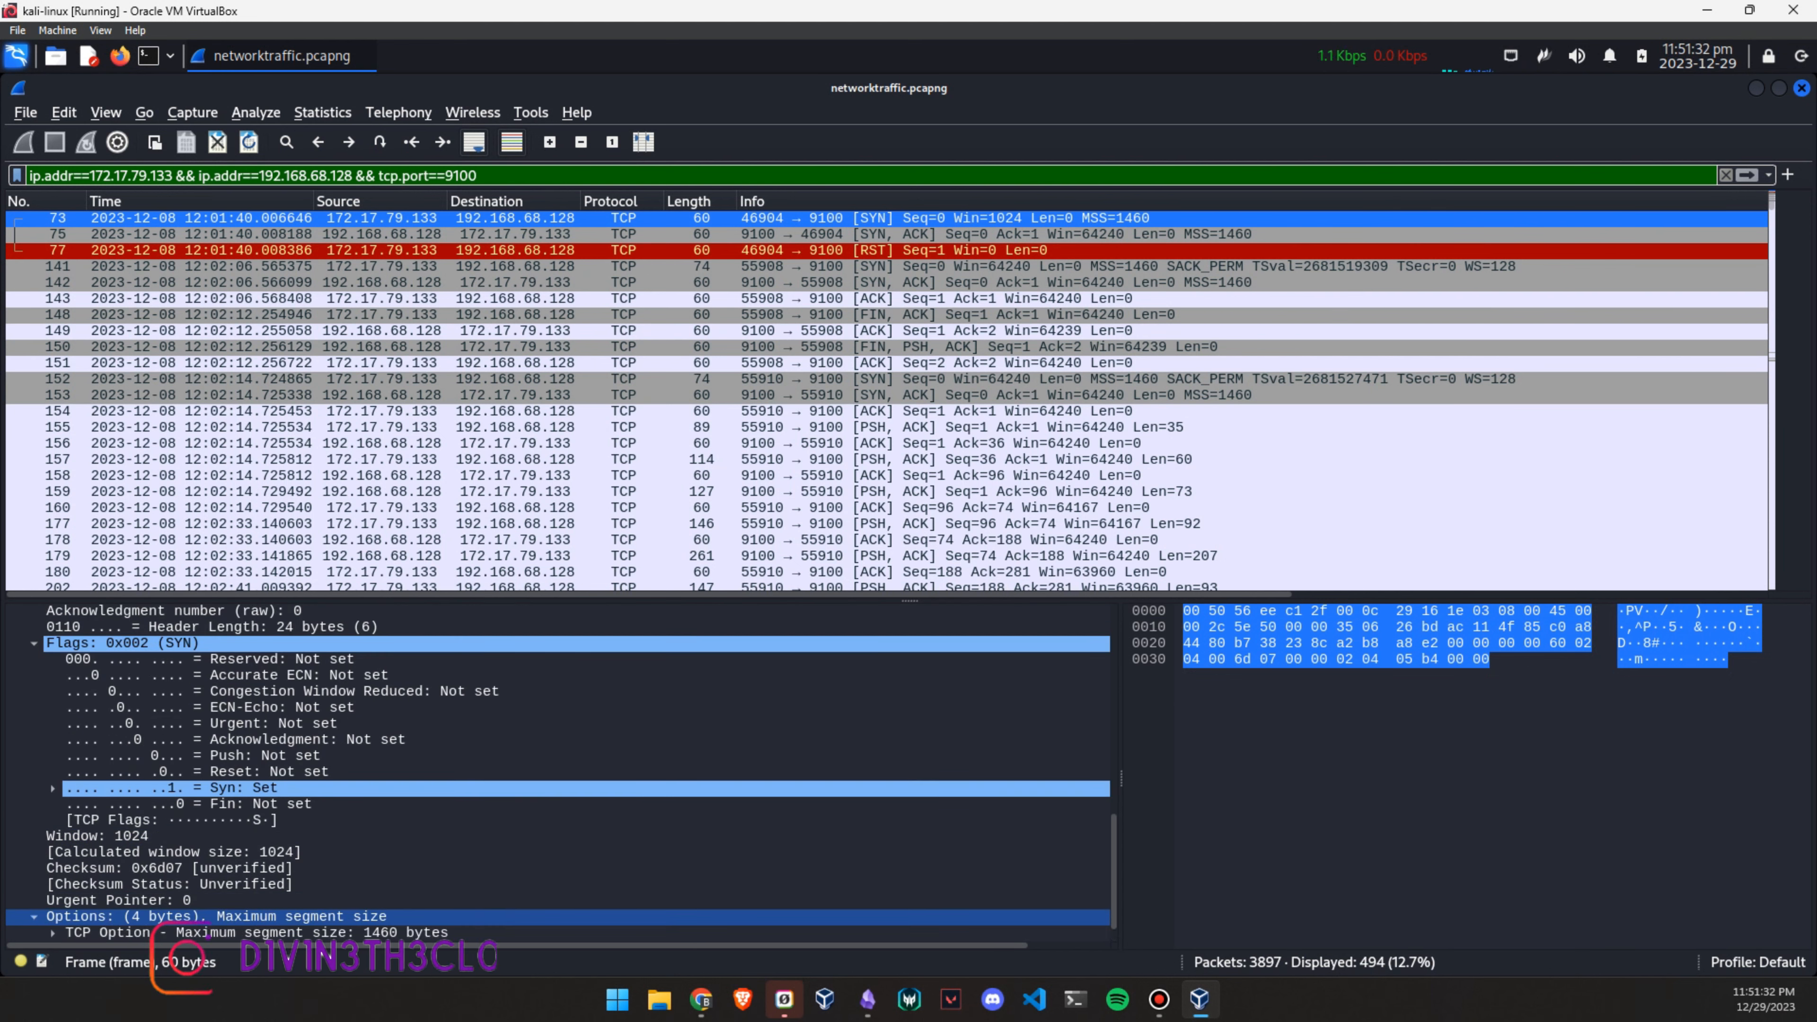
{"action": "scroll", "coordinate": [34, 916], "scroll_direction": "down", "scroll_amount": 2}
{"action": "left_click", "coordinate": [53, 901]}
{"action": "scroll", "coordinate": [53, 901], "scroll_direction": "down", "scroll_amount": 2}
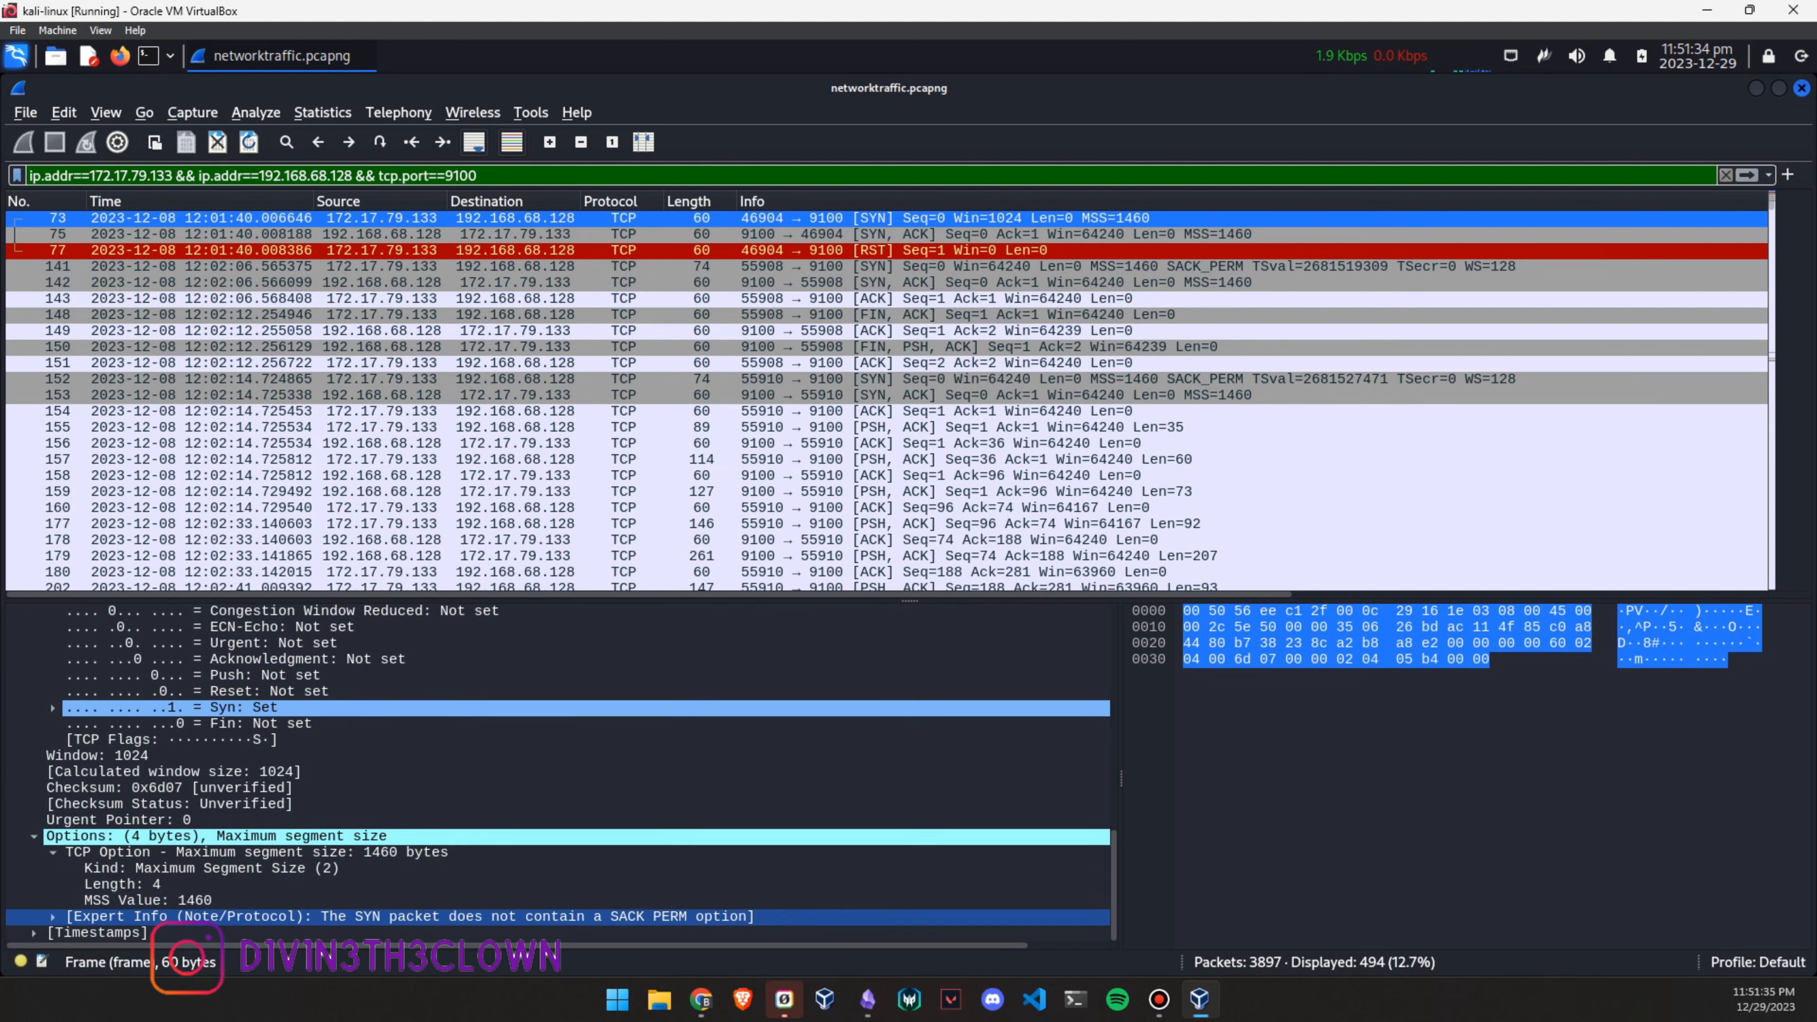
{"action": "left_click", "coordinate": [65, 916]}
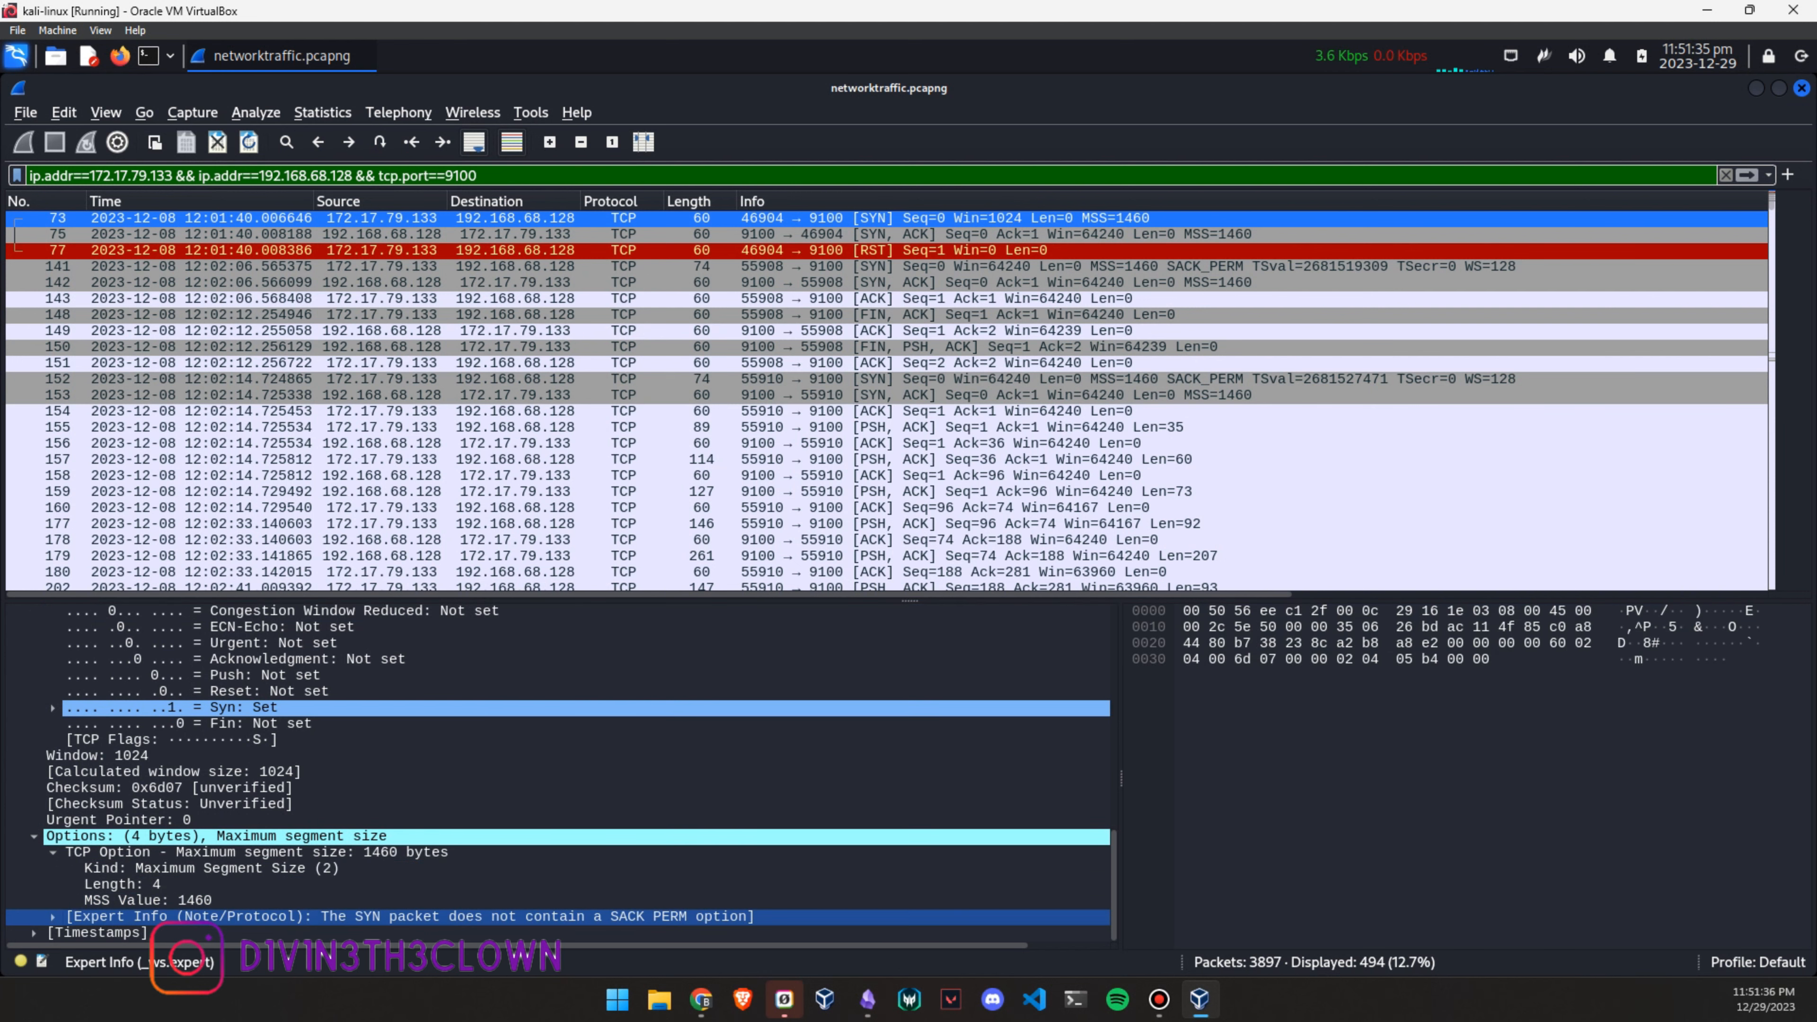
Expand packet 73's Expert Info note on the missing SACK PERM option, follow the packet's TCP stream, and close the stream window
{"action": "left_click", "coordinate": [53, 916]}
{"action": "scroll", "coordinate": [53, 917], "scroll_direction": "down", "scroll_amount": 1}
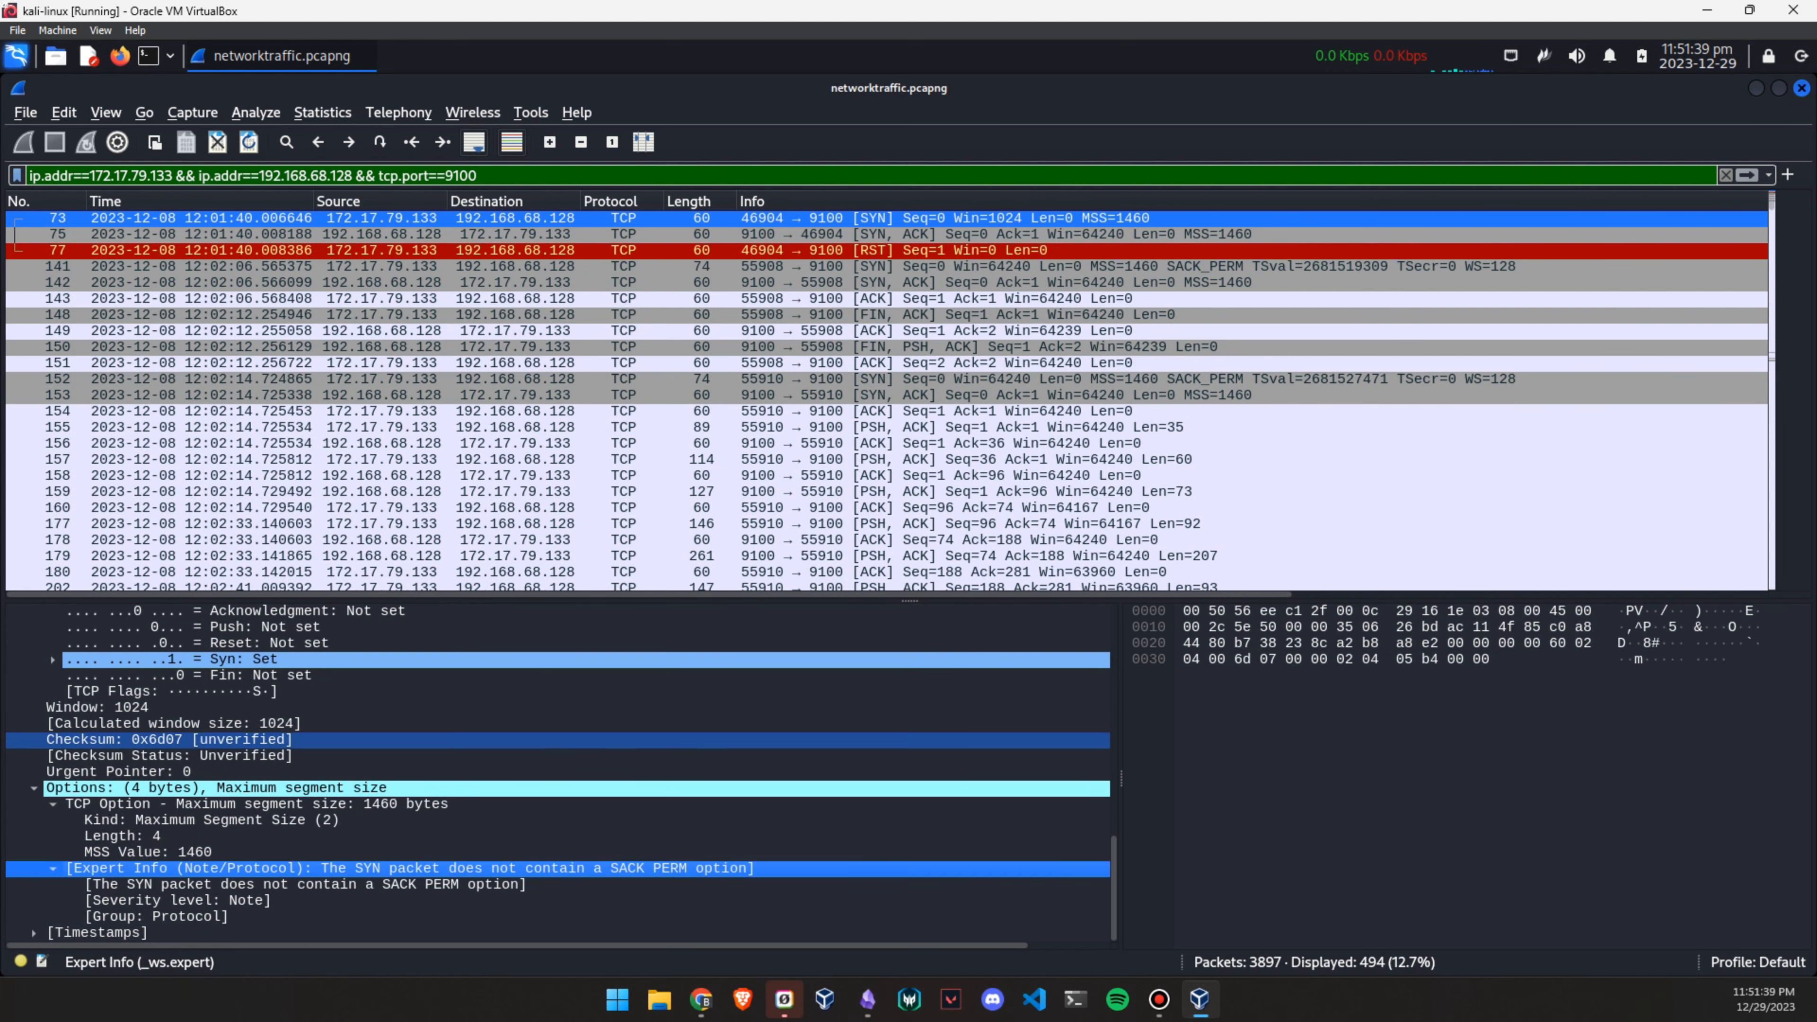
{"action": "scroll", "coordinate": [562, 774], "scroll_direction": "up", "scroll_amount": 15}
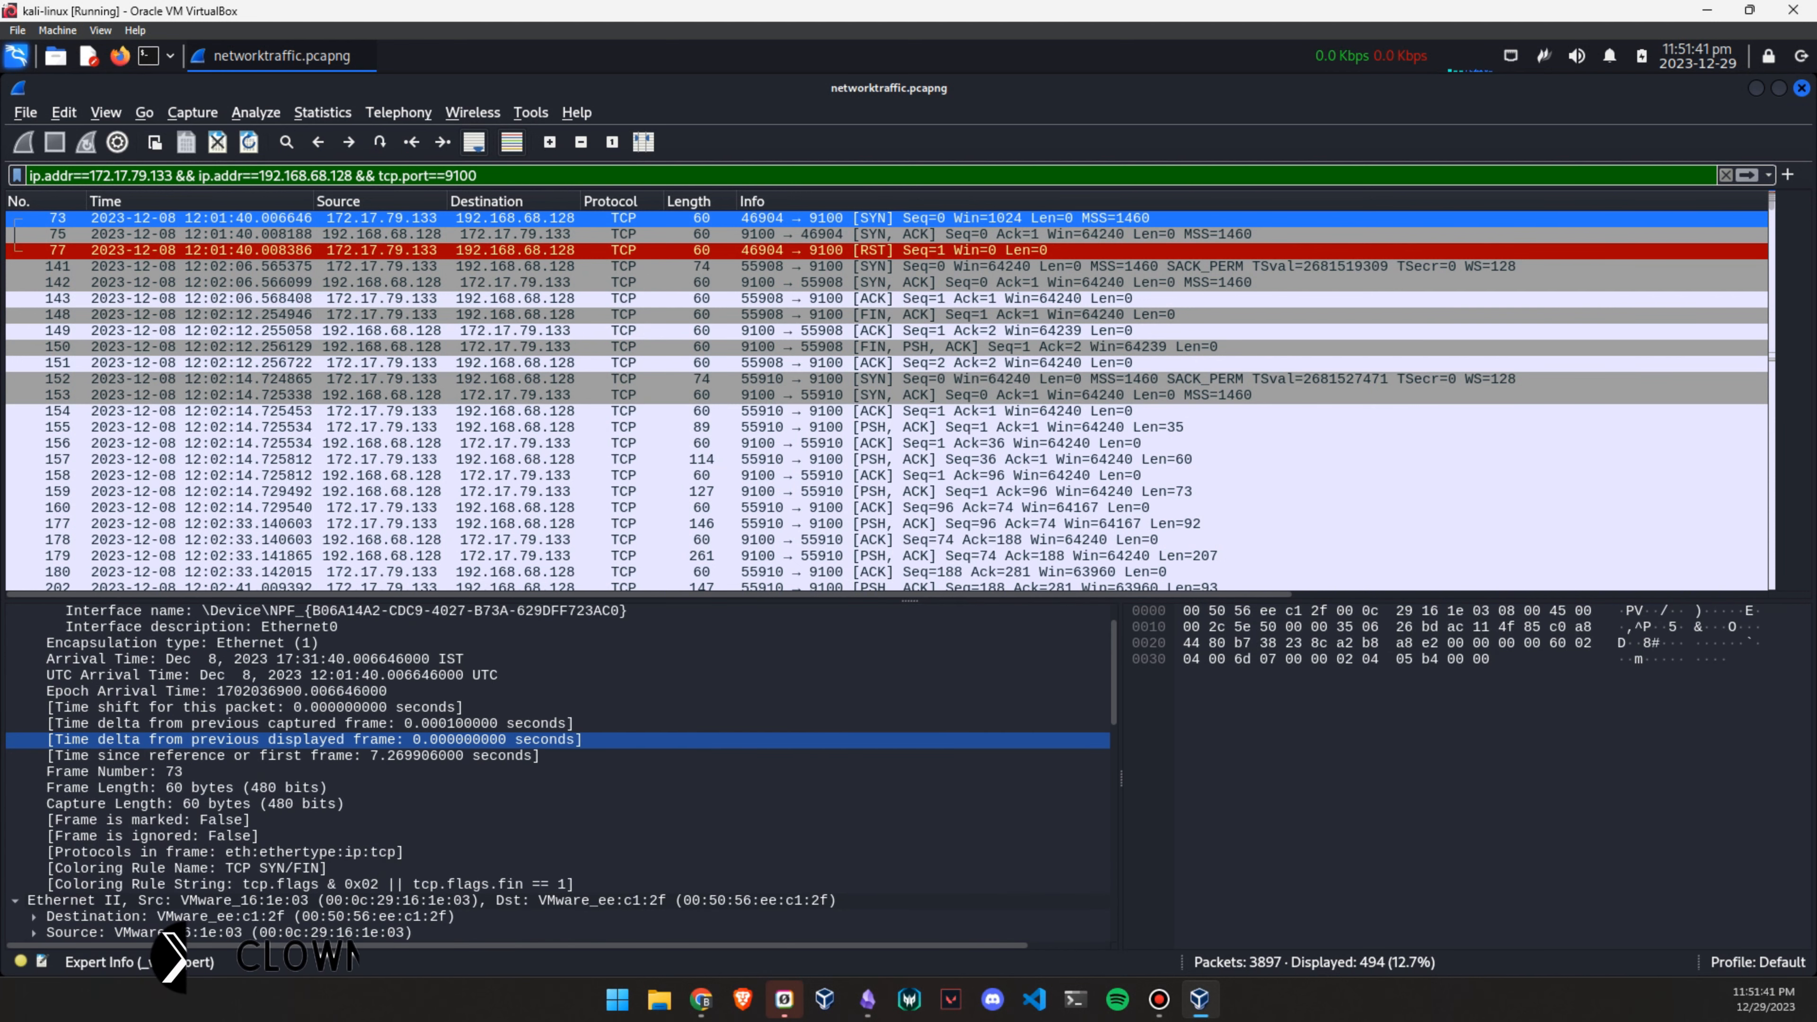
{"action": "right_click", "coordinate": [831, 218]}
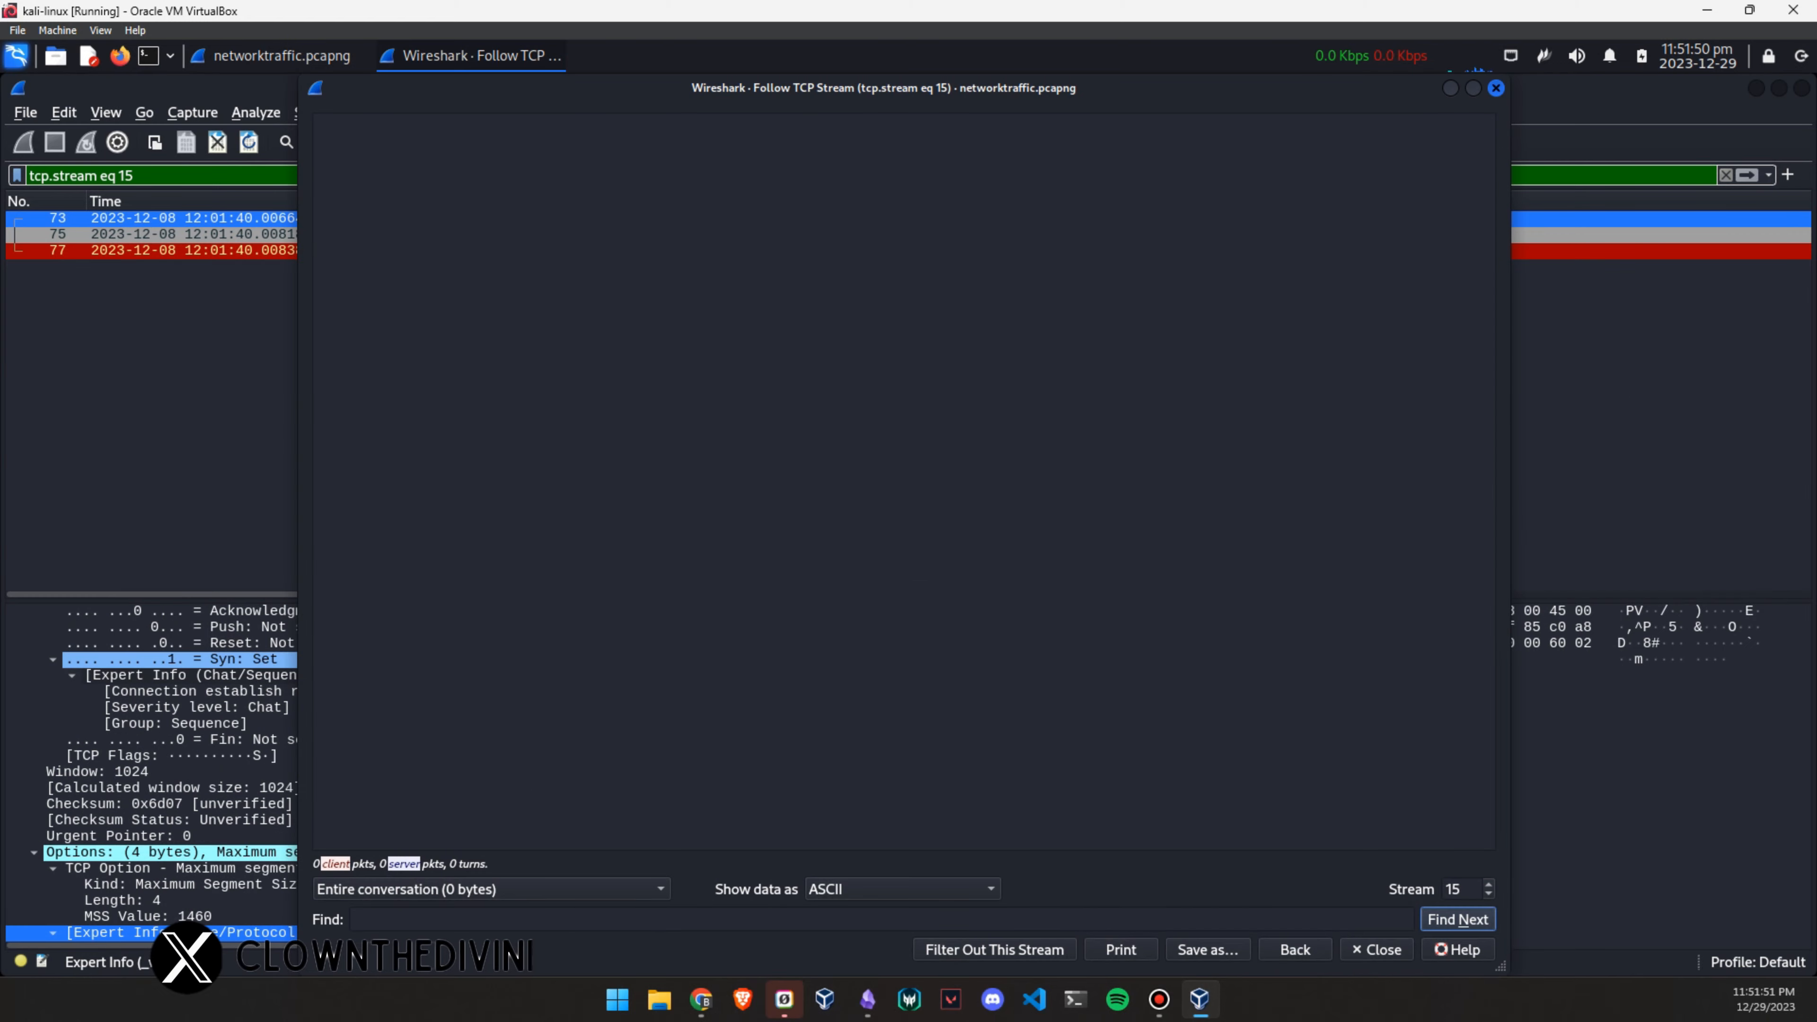
{"action": "left_click", "coordinate": [1598, 950]}
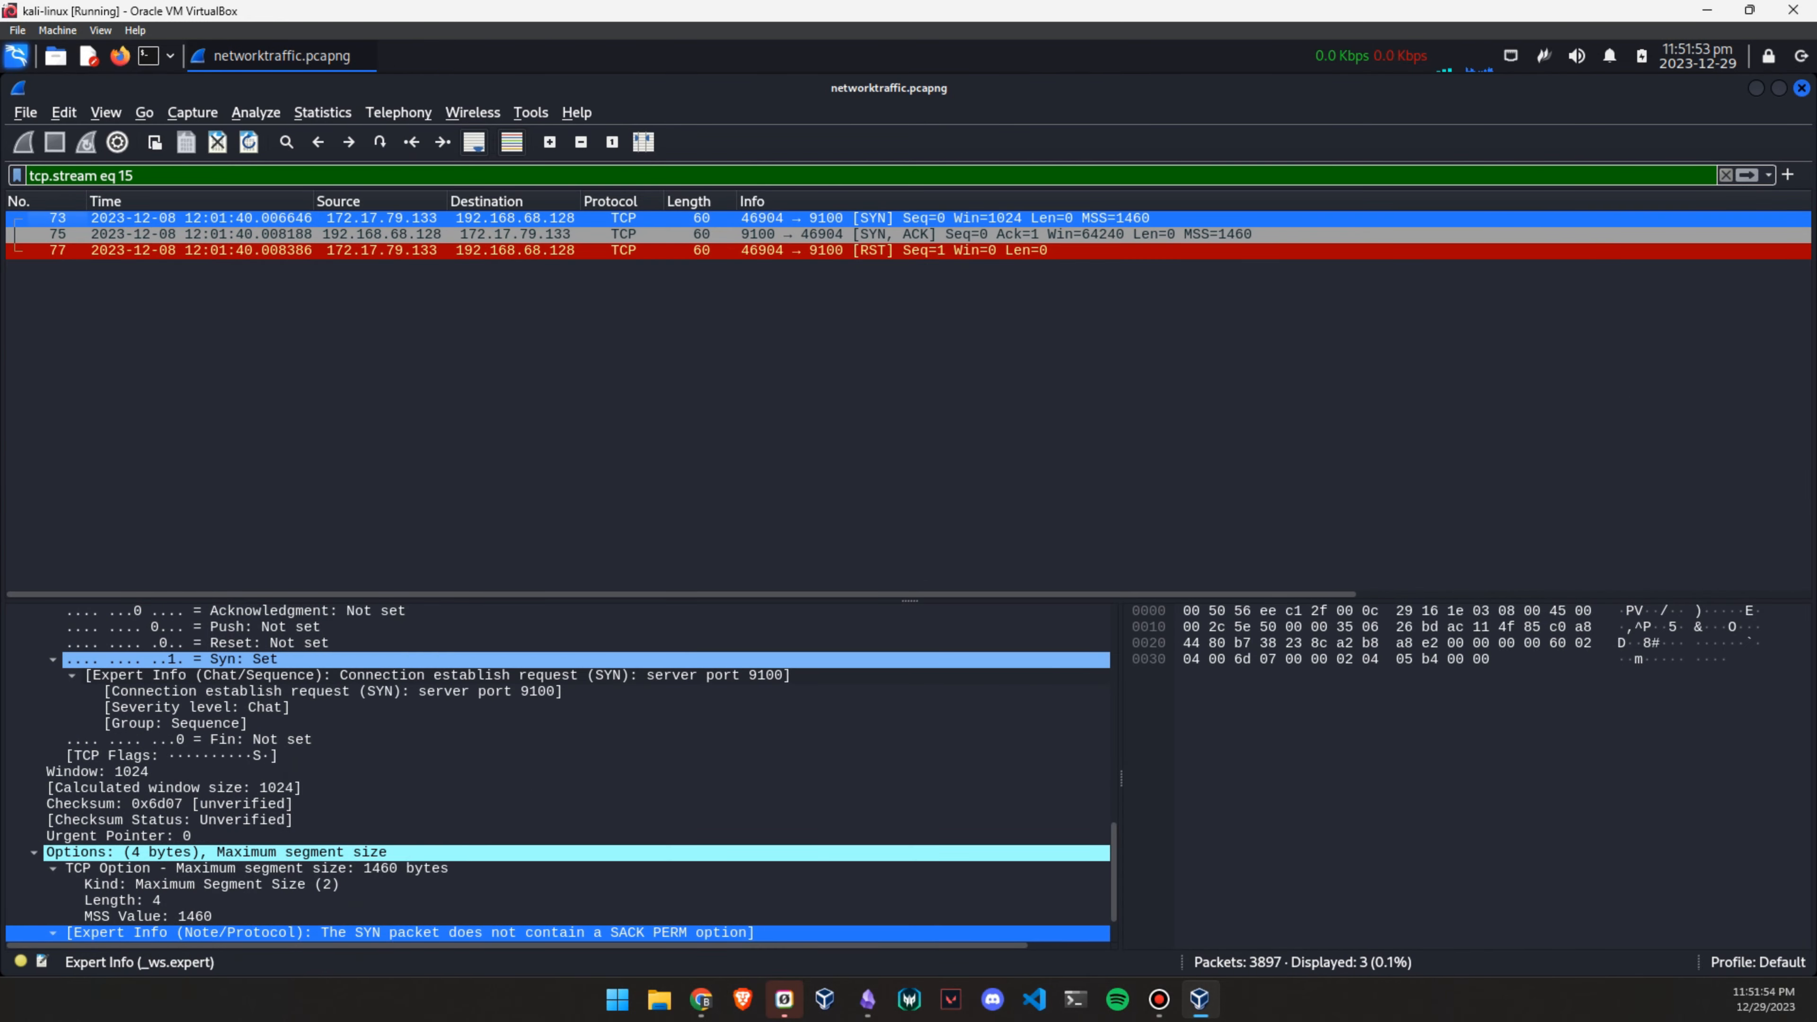
Replace the display filter with tcp.port == 9100 and apply it
{"action": "triple_click", "coordinate": [129, 176]}
{"action": "type", "text": "tcp"}
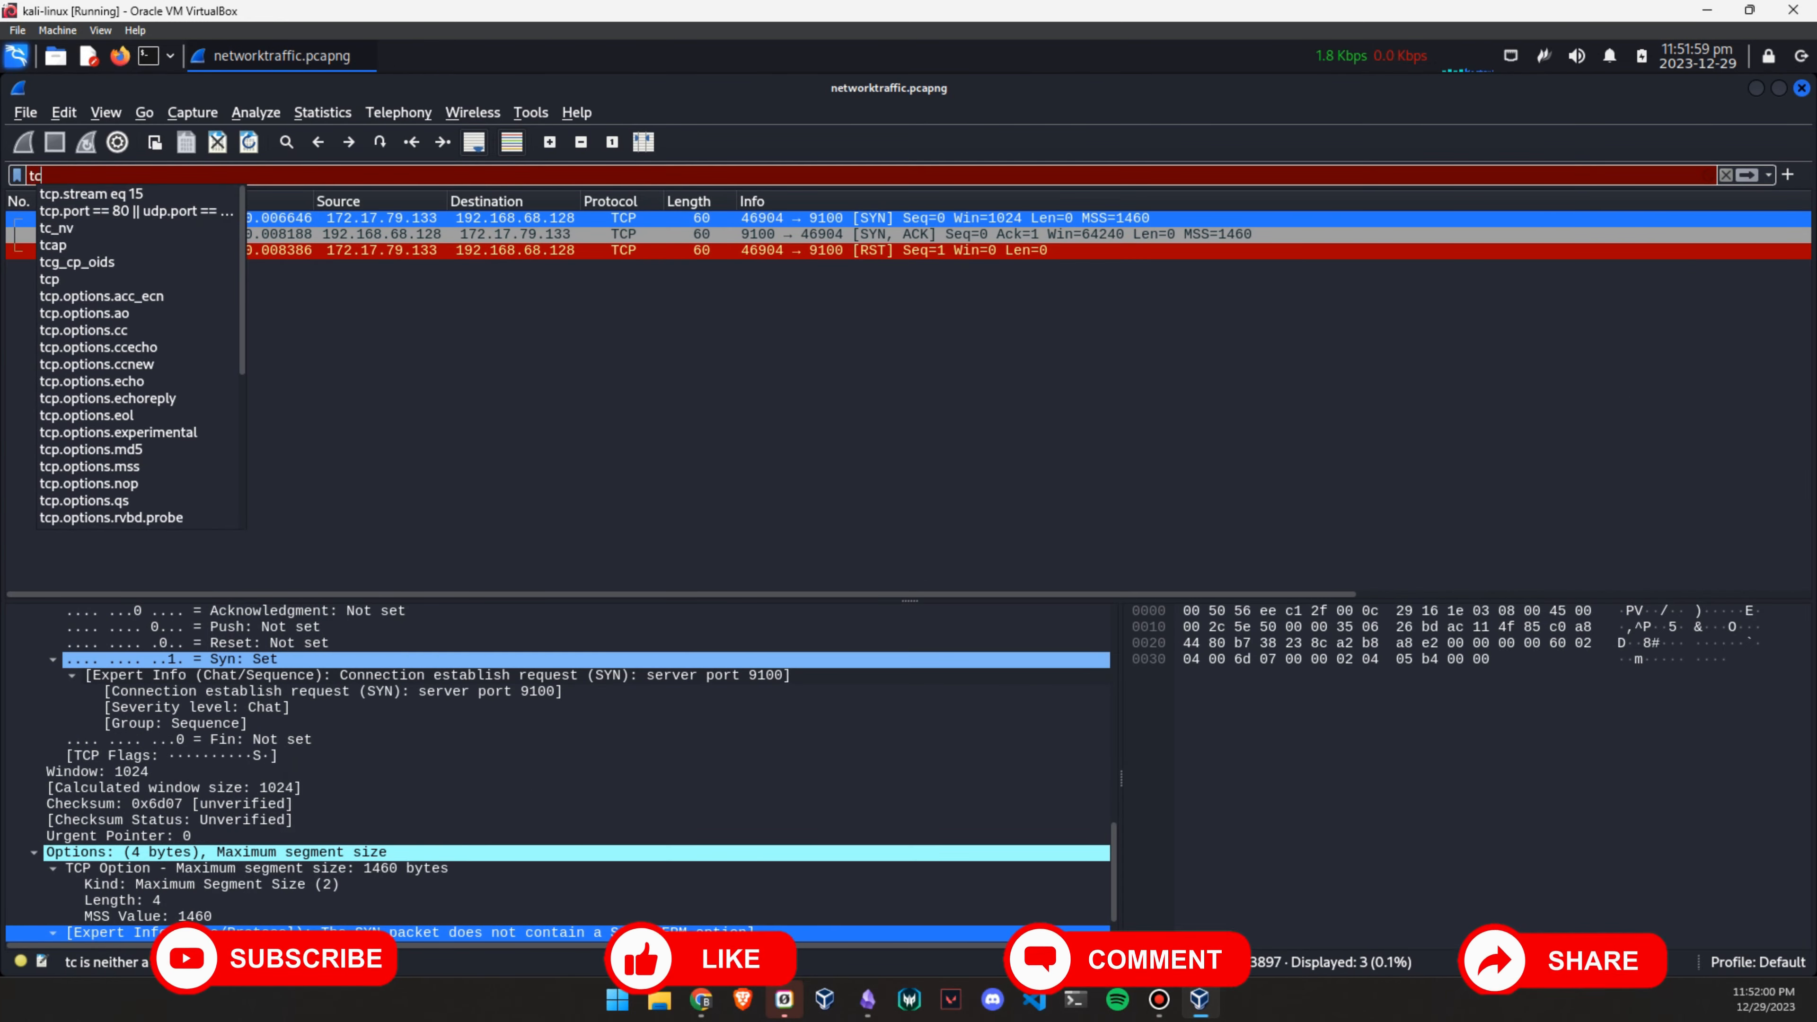
{"action": "type", "text": ".port =="}
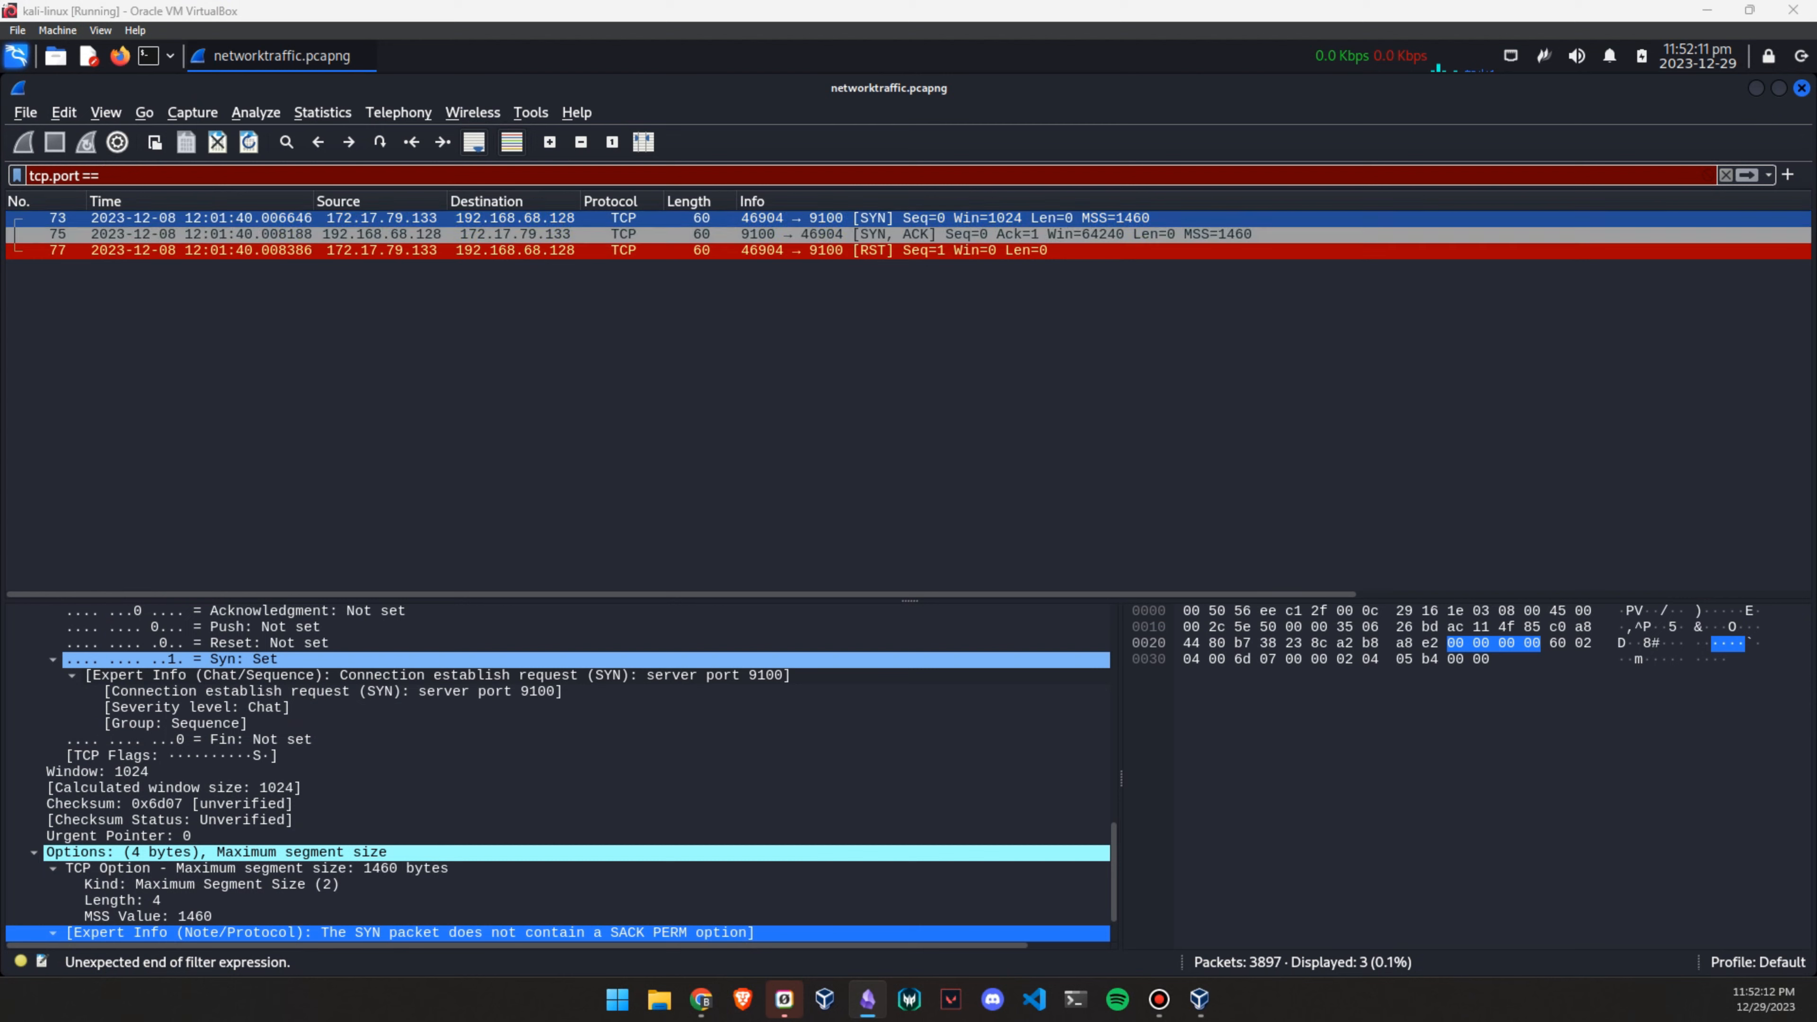
{"action": "type", "text": "9100"}
{"action": "key", "text": "Return"}
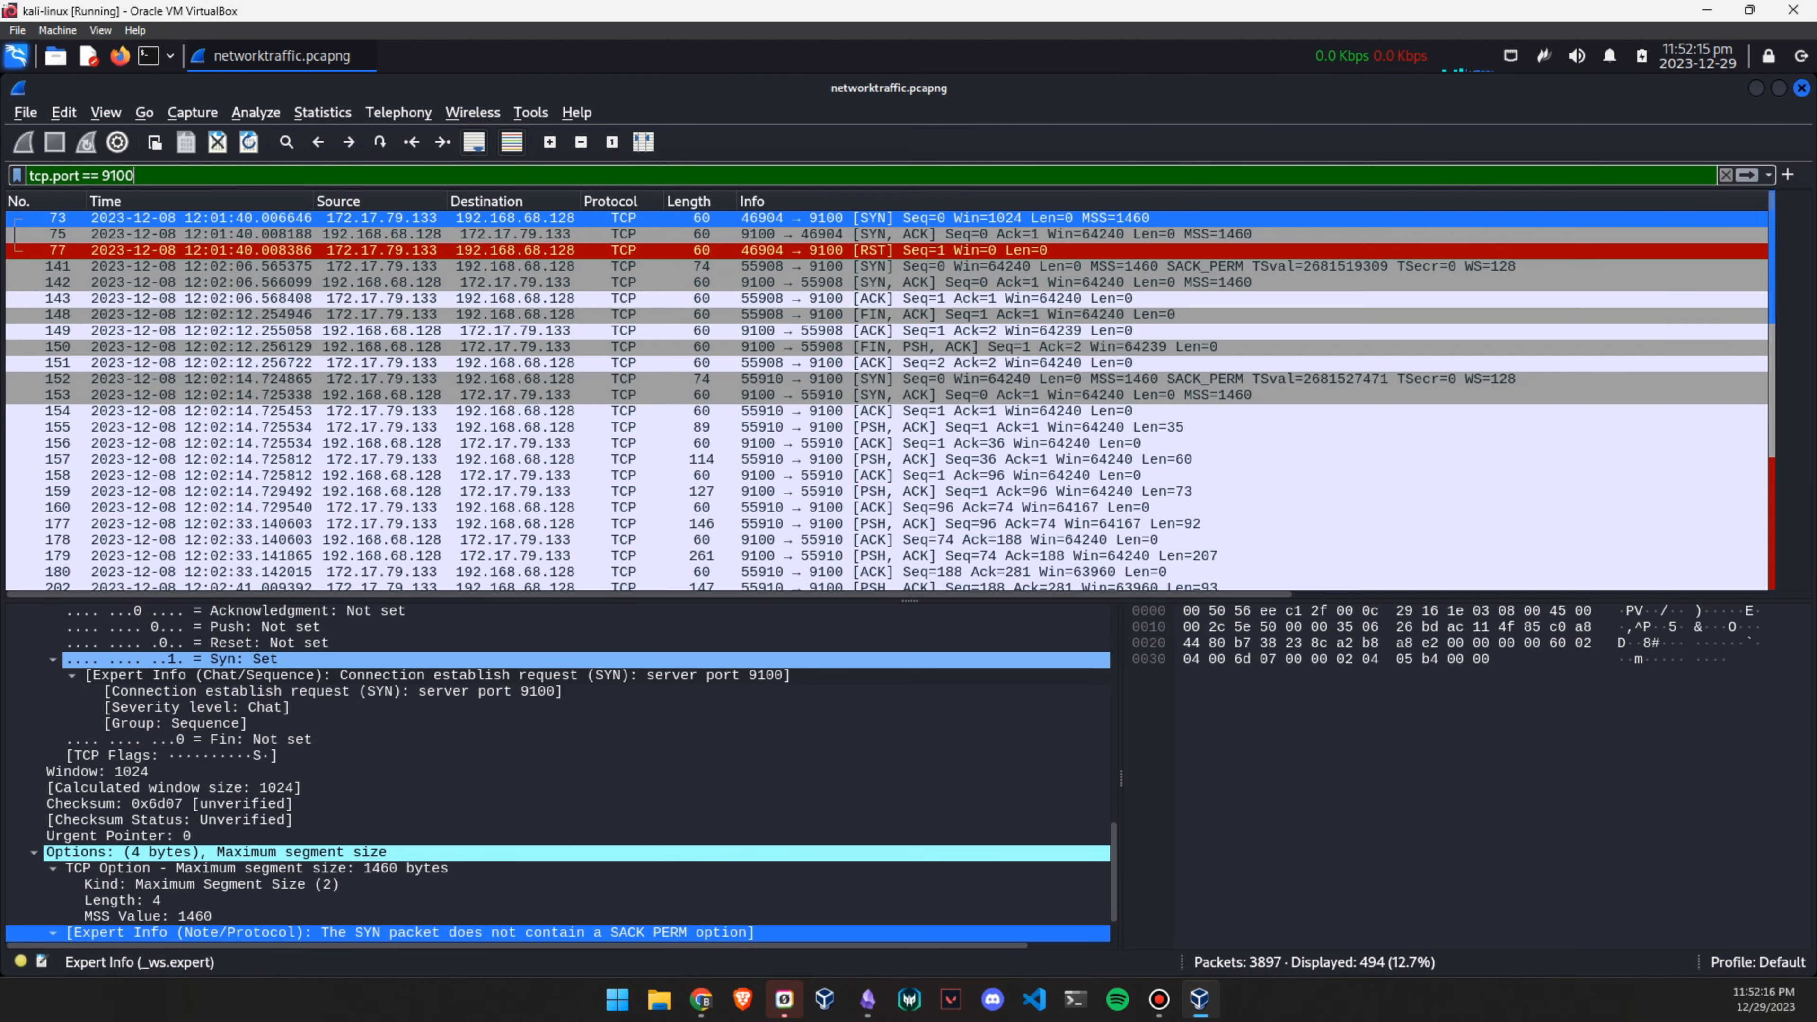
Follow packet 73's TCP stream again, close the stream window, and restore the tcp.port==9100 display filter
{"action": "right_click", "coordinate": [688, 218]}
{"action": "mouse_move", "coordinate": [787, 506]}
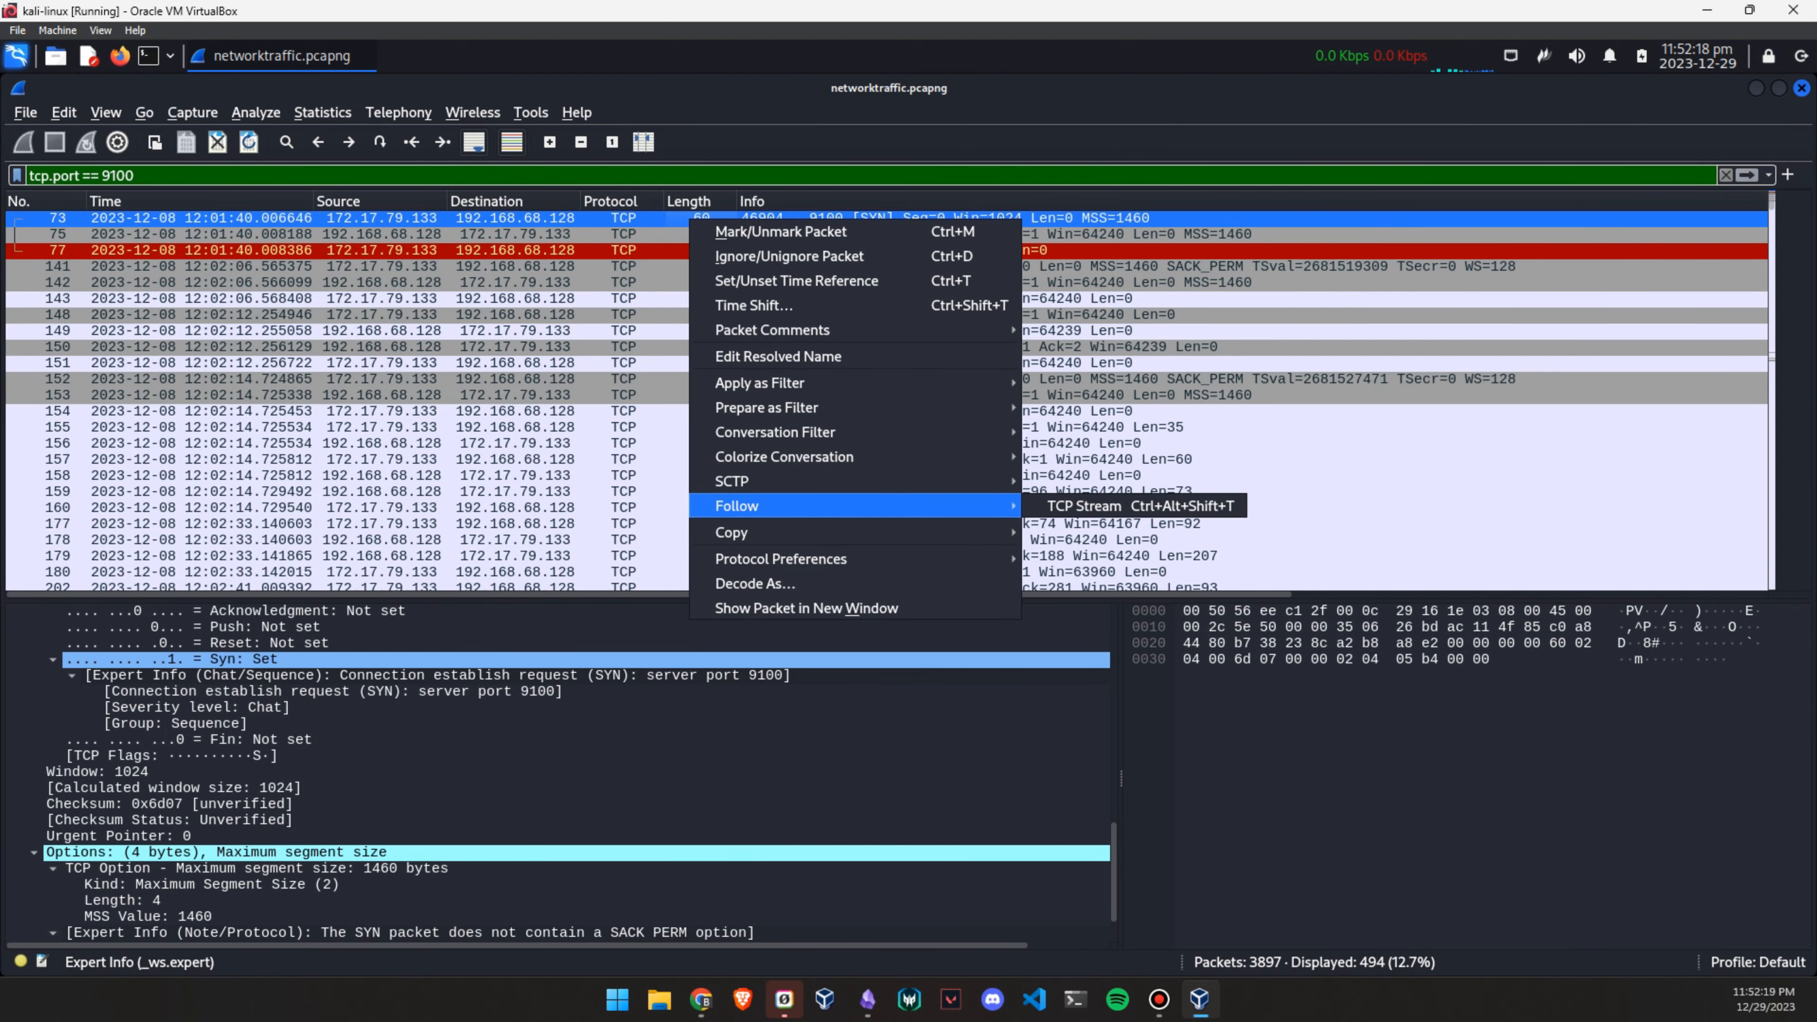
{"action": "left_click", "coordinate": [1102, 506]}
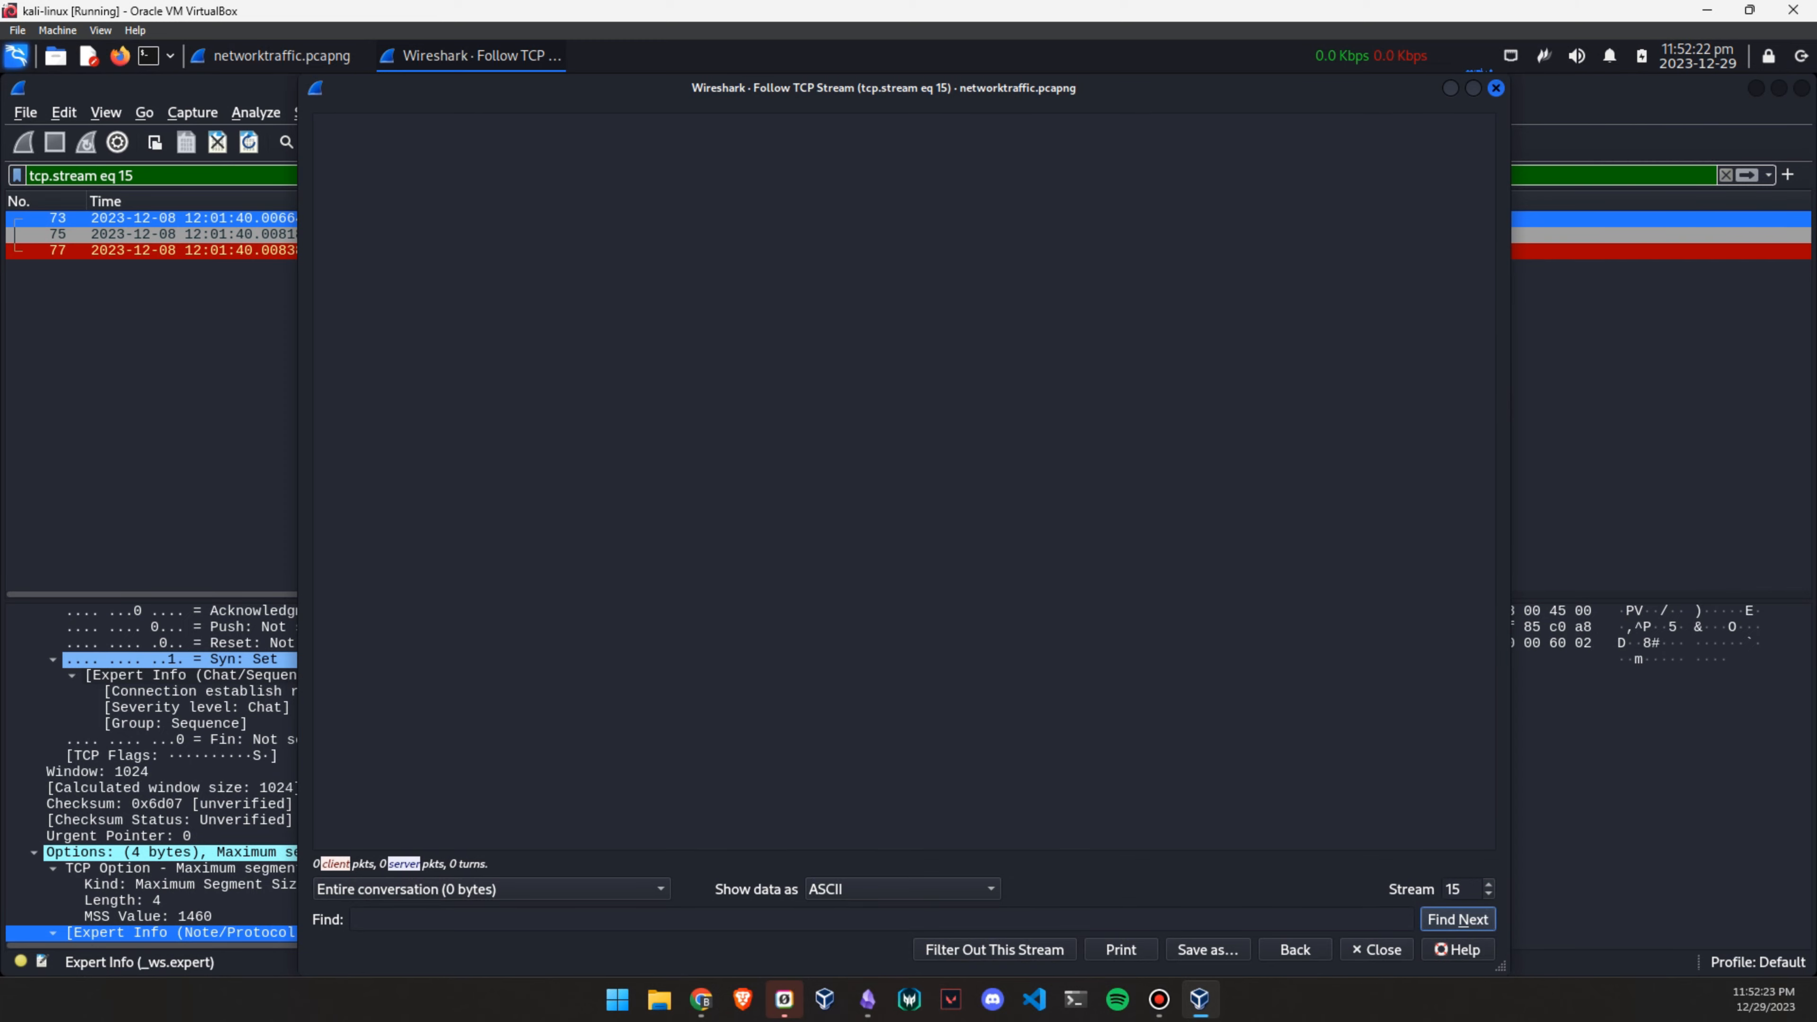
{"action": "key", "text": "Escape"}
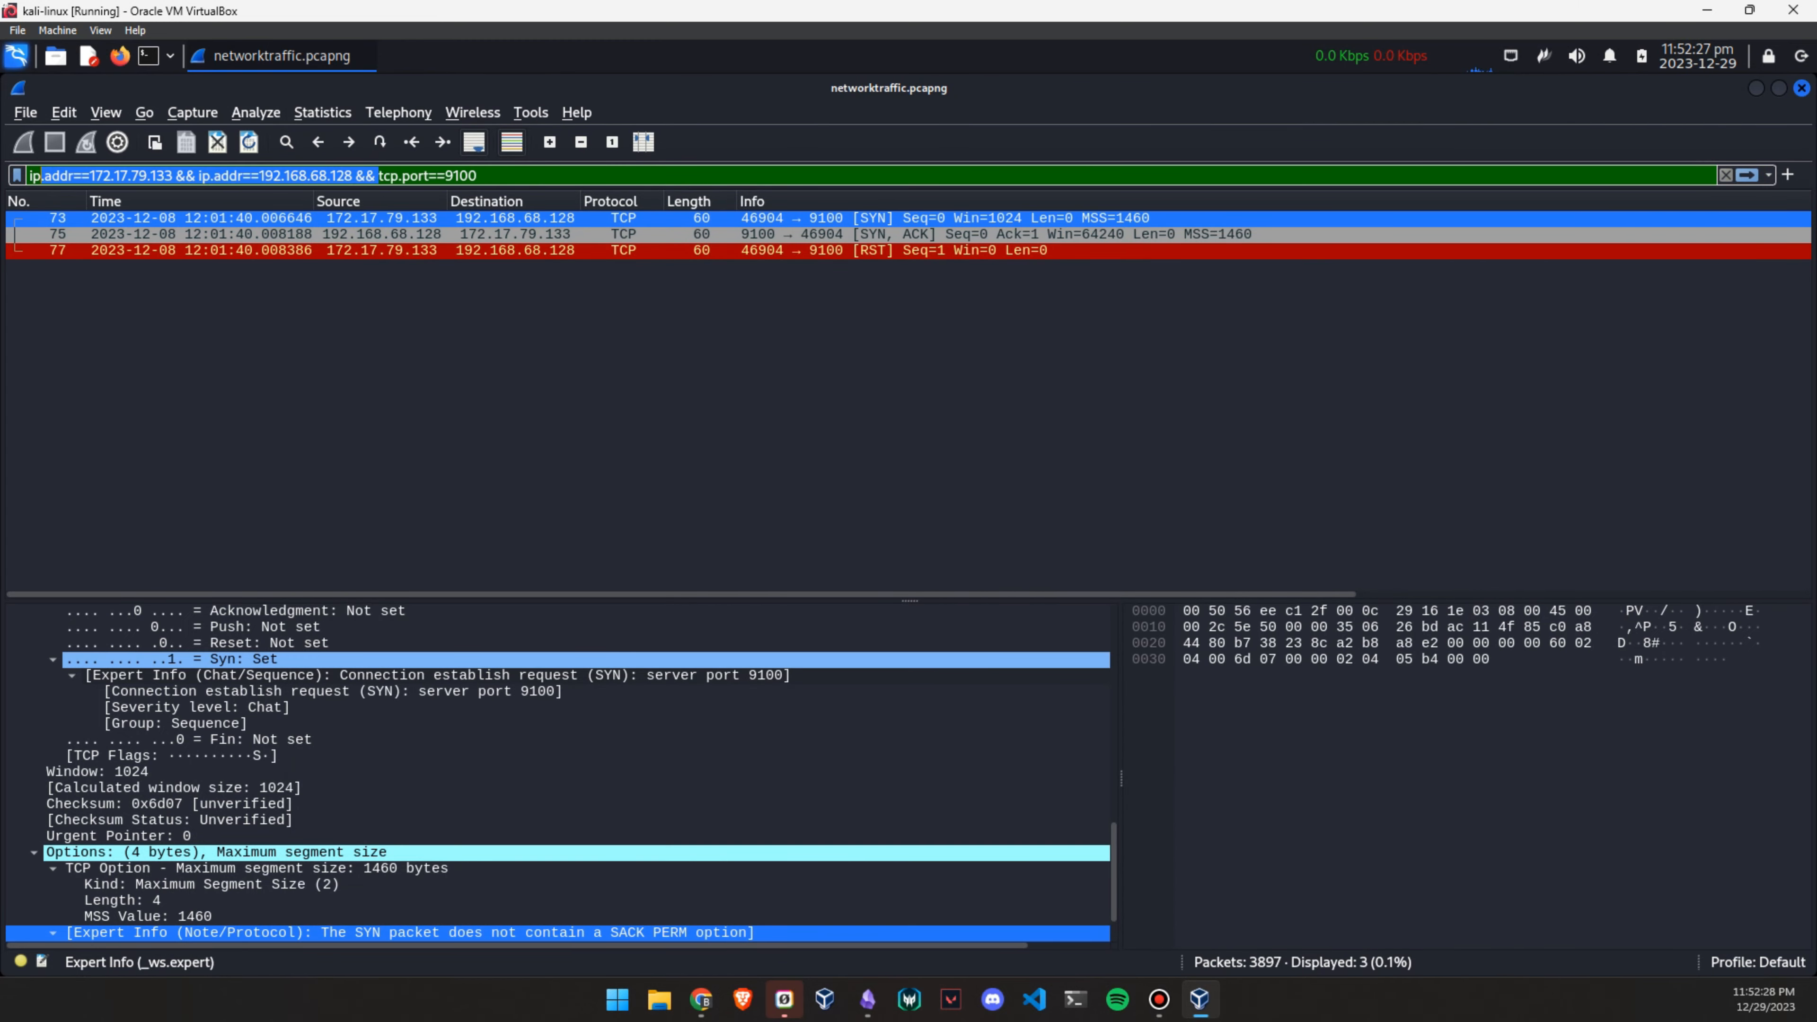
{"action": "key", "text": "Return"}
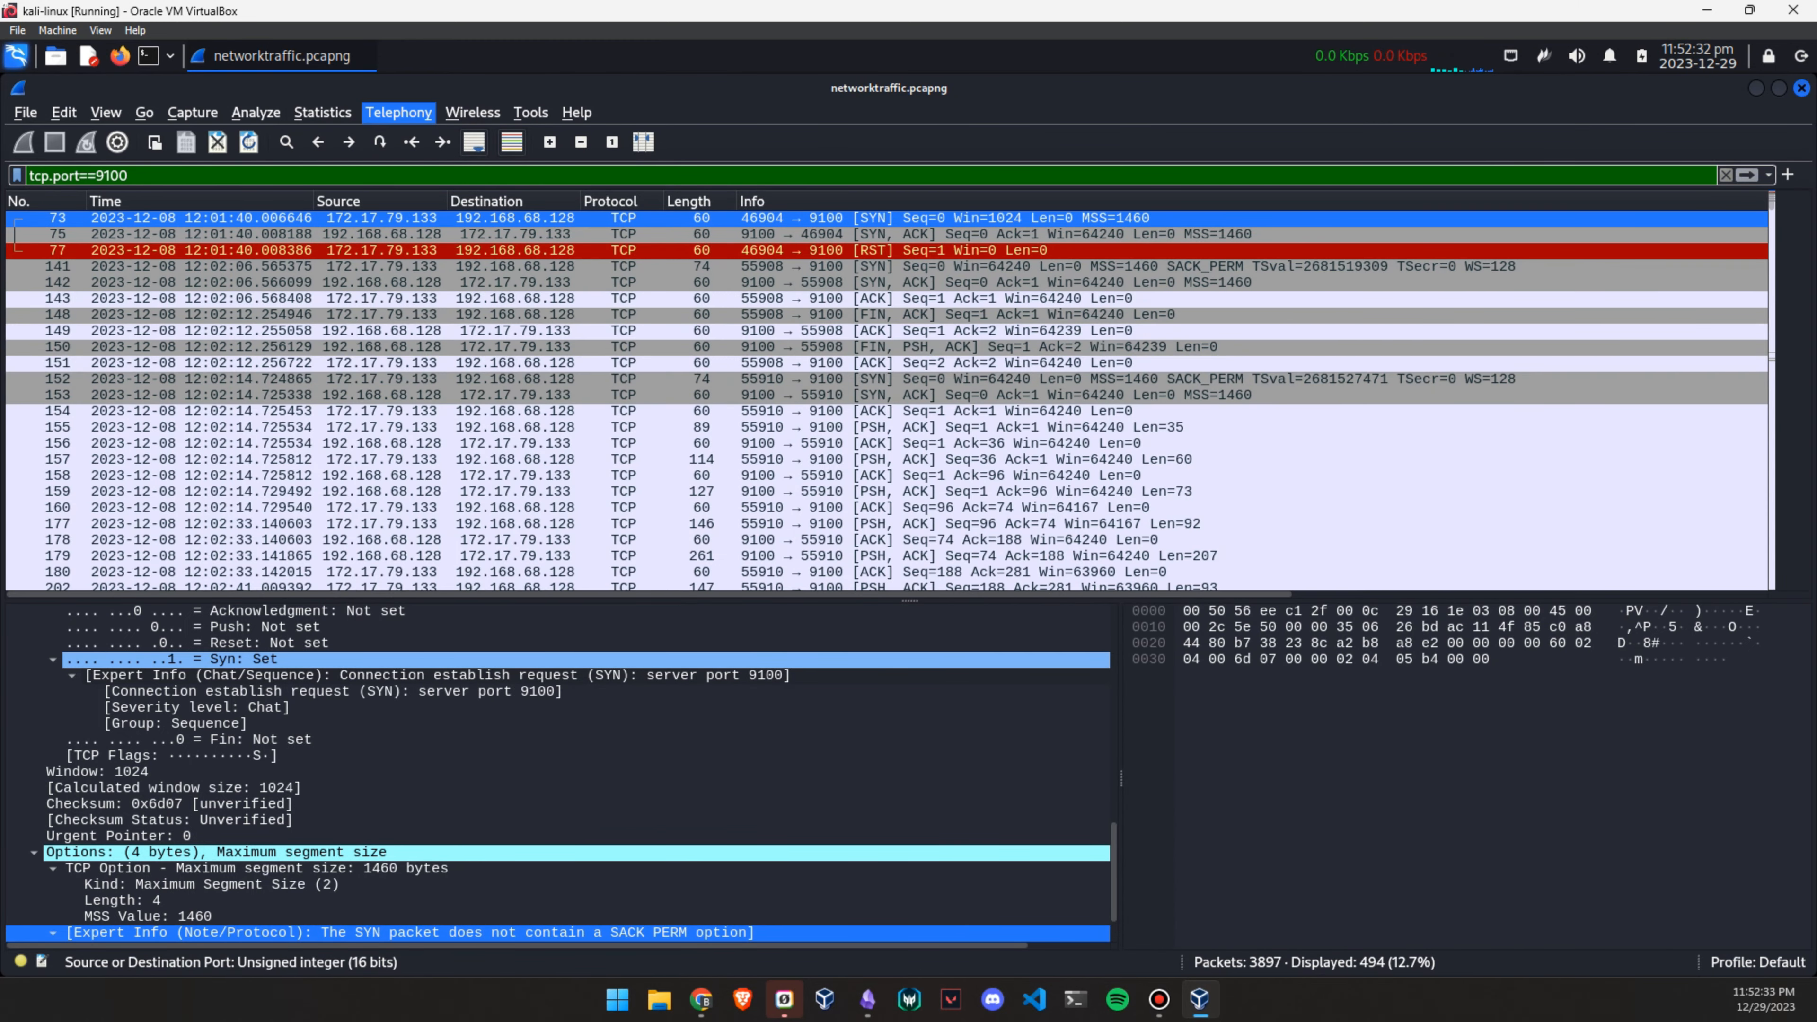
View the selected stream's Time Sequence (Stevens) and Throughput graphs, and close the graph window
{"action": "left_click", "coordinate": [323, 112]}
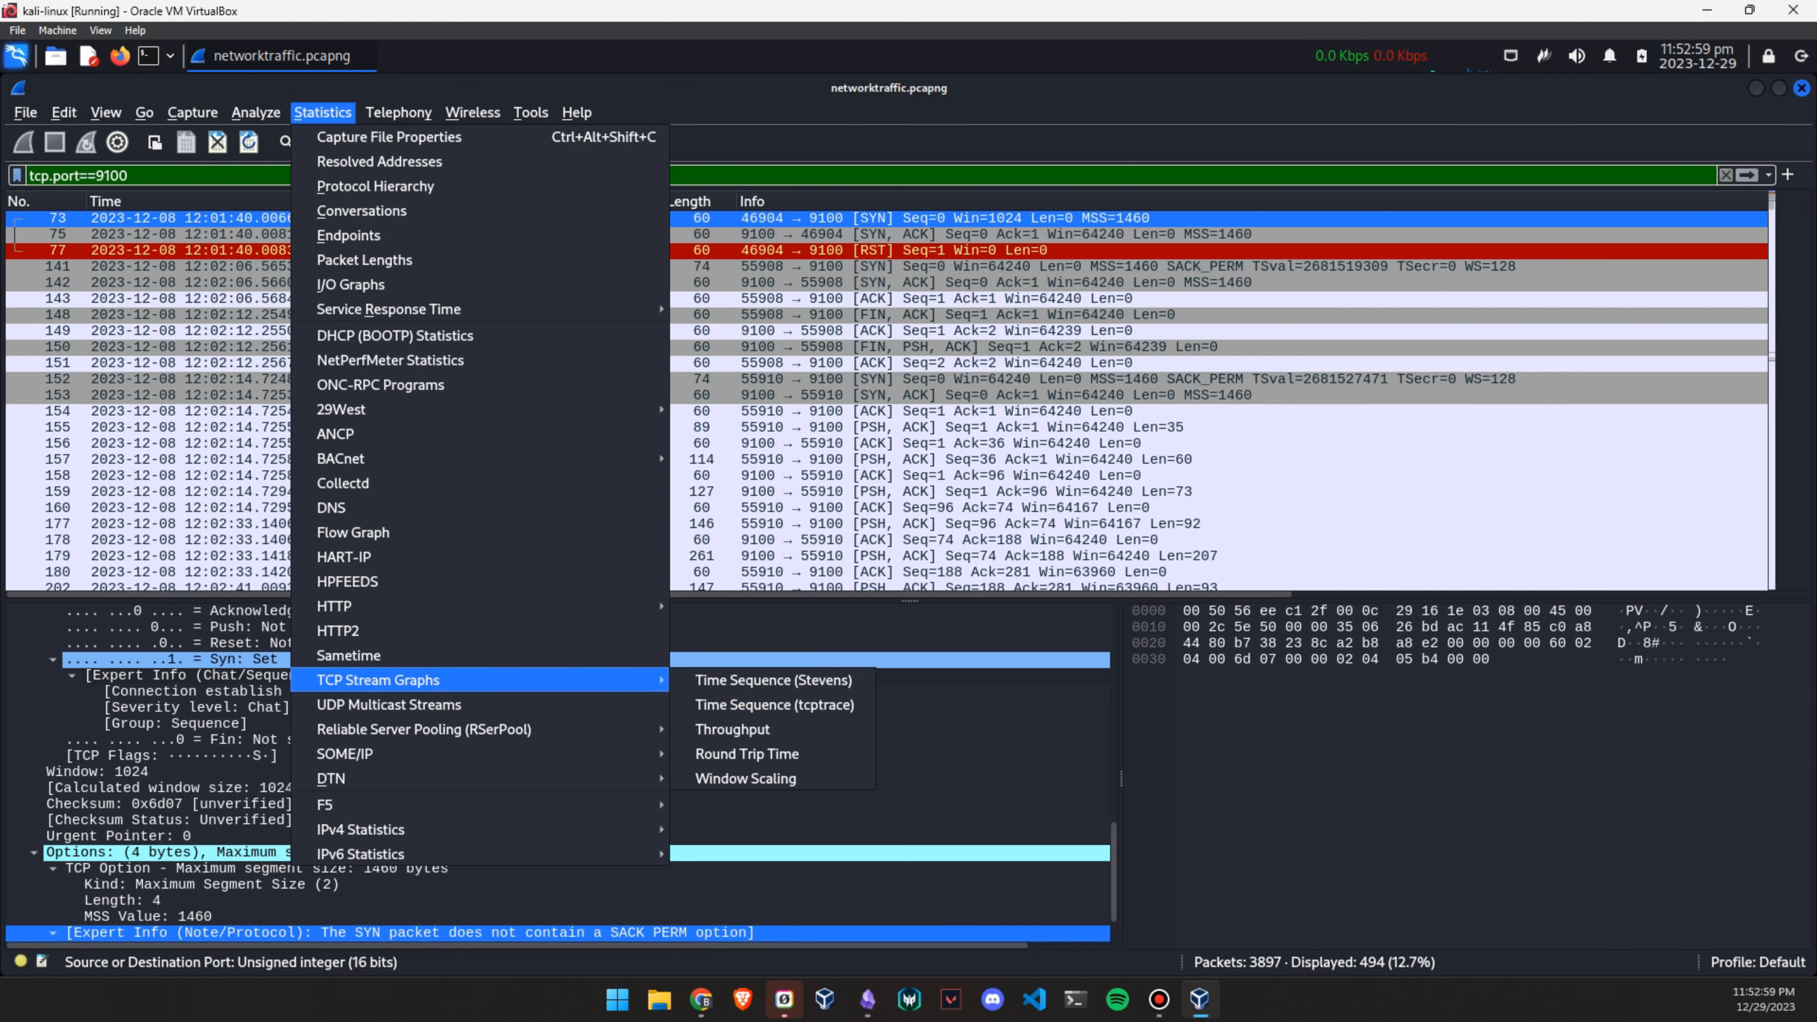
{"action": "left_click", "coordinate": [744, 680]}
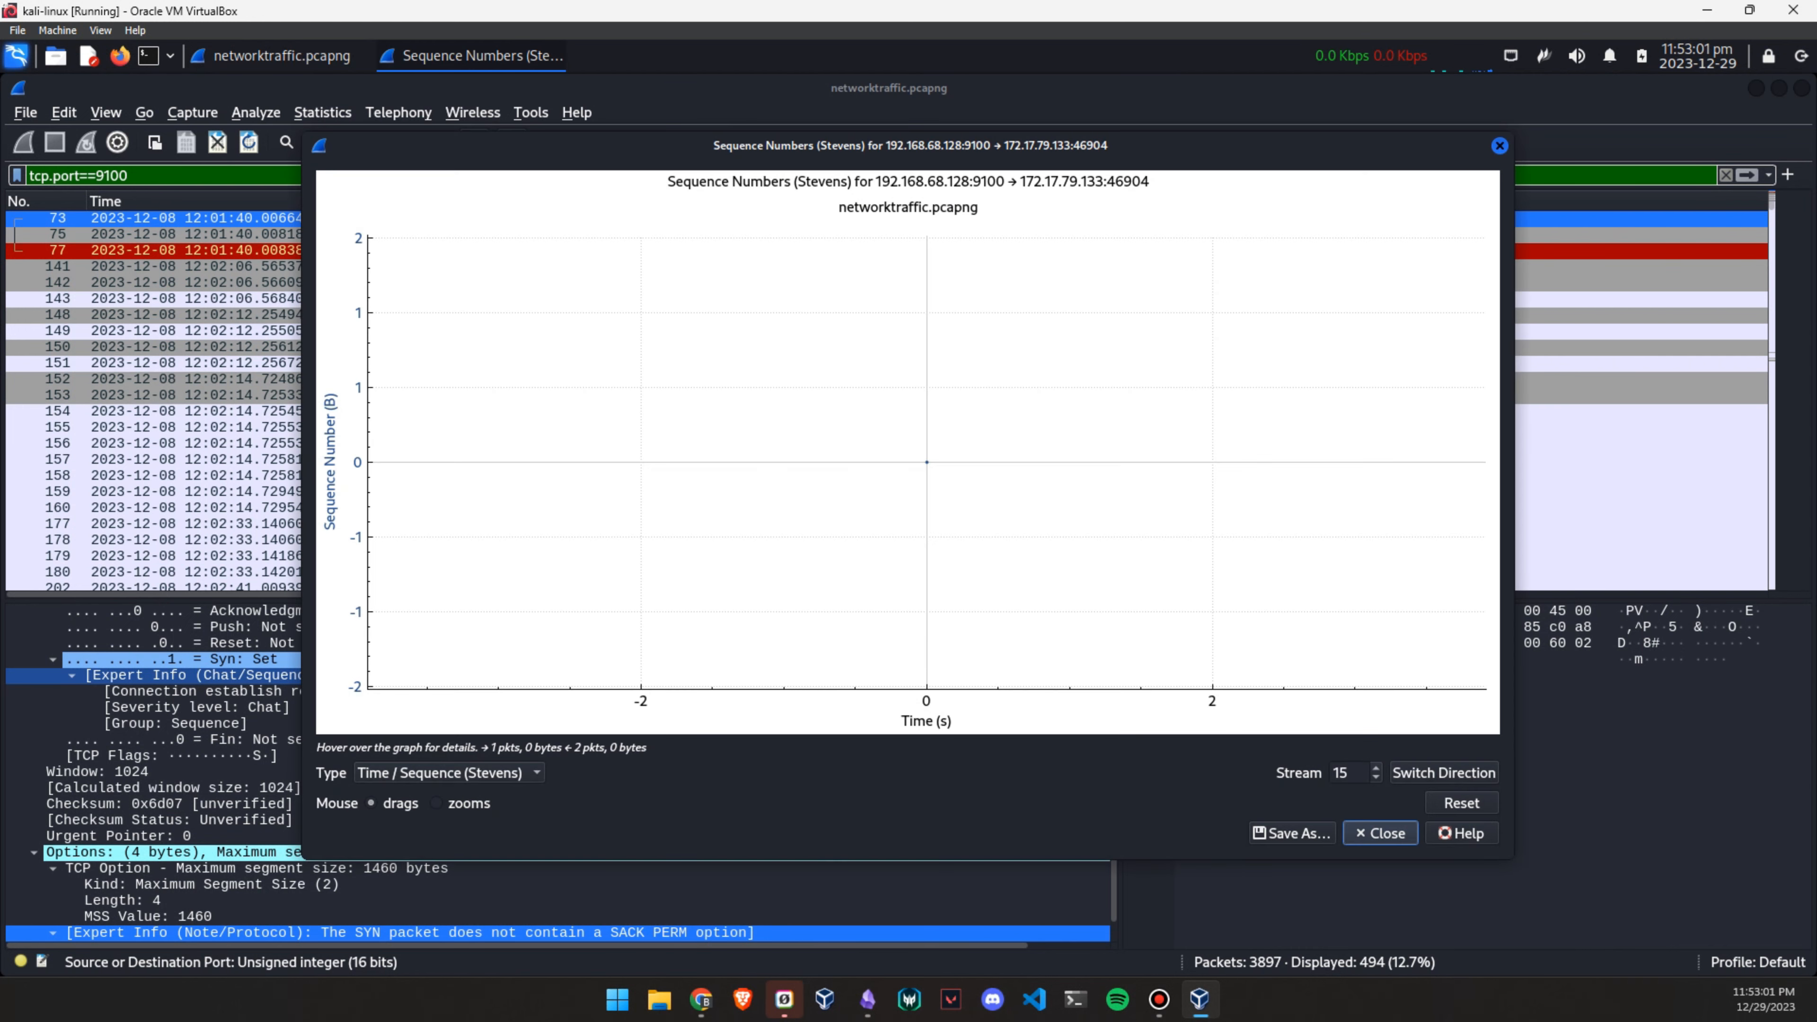
{"action": "left_click", "coordinate": [447, 772]}
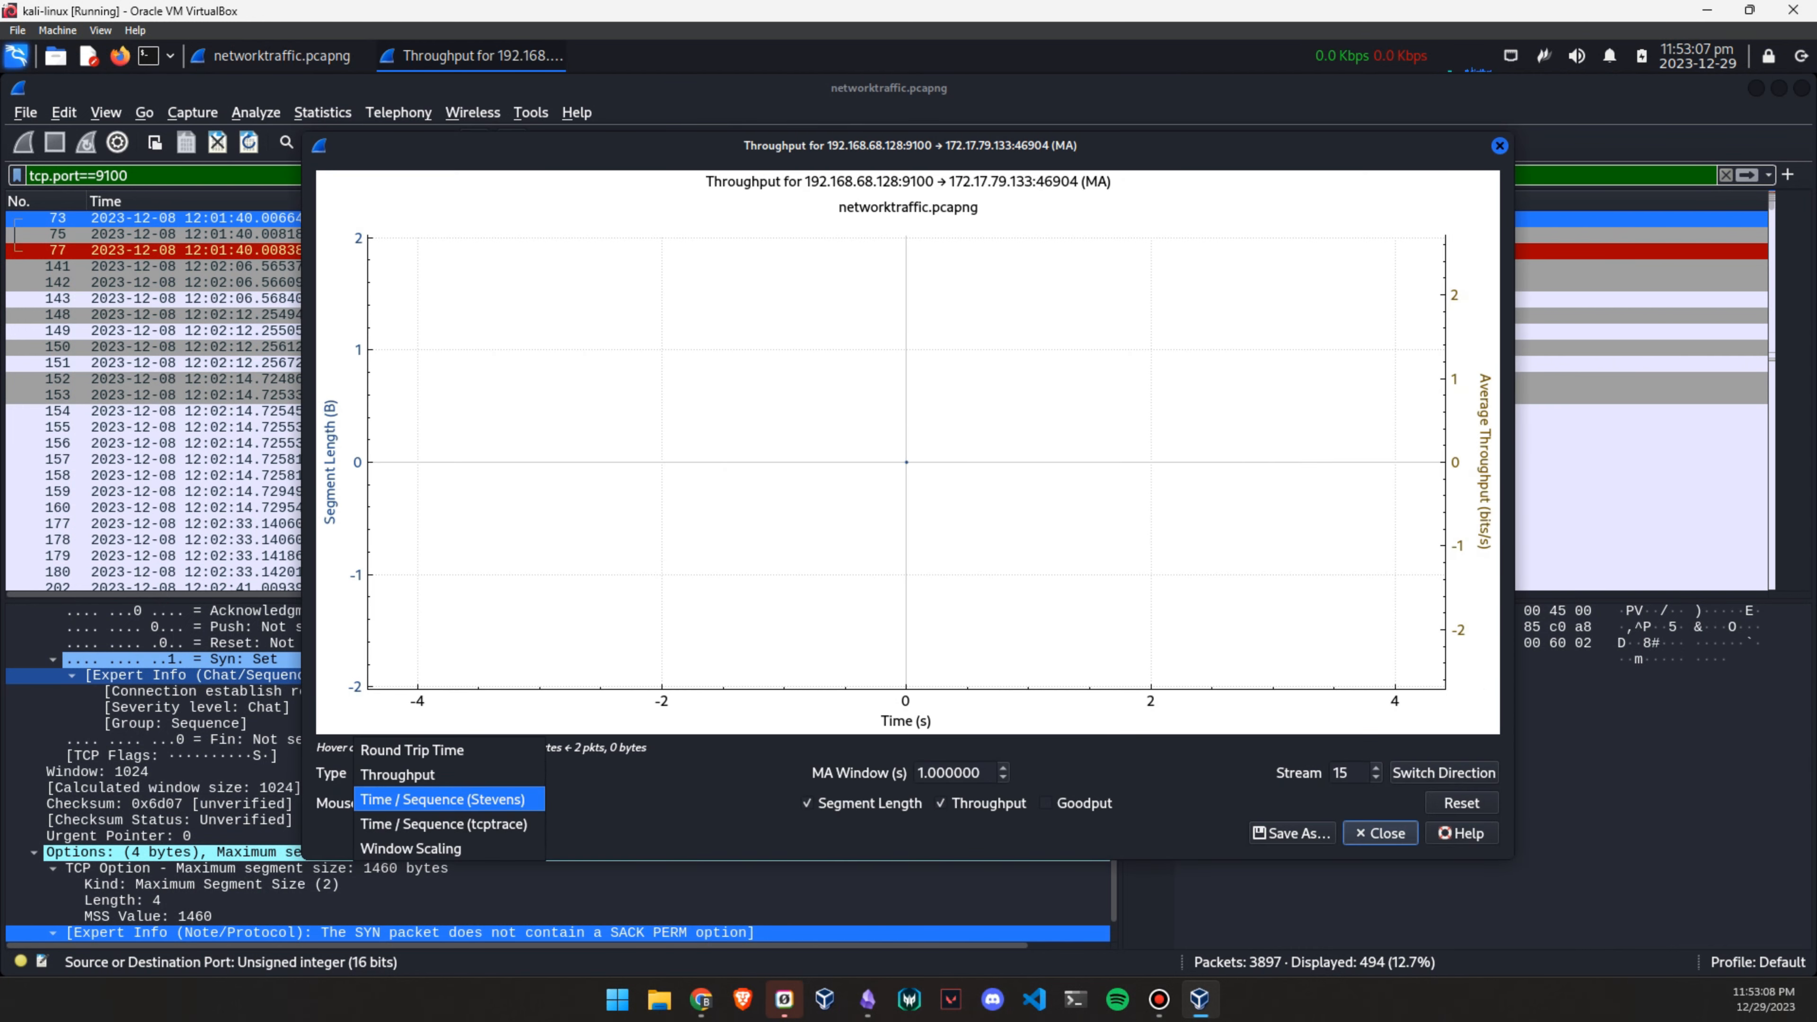
{"action": "left_click", "coordinate": [429, 730]}
{"action": "left_click", "coordinate": [1380, 833]}
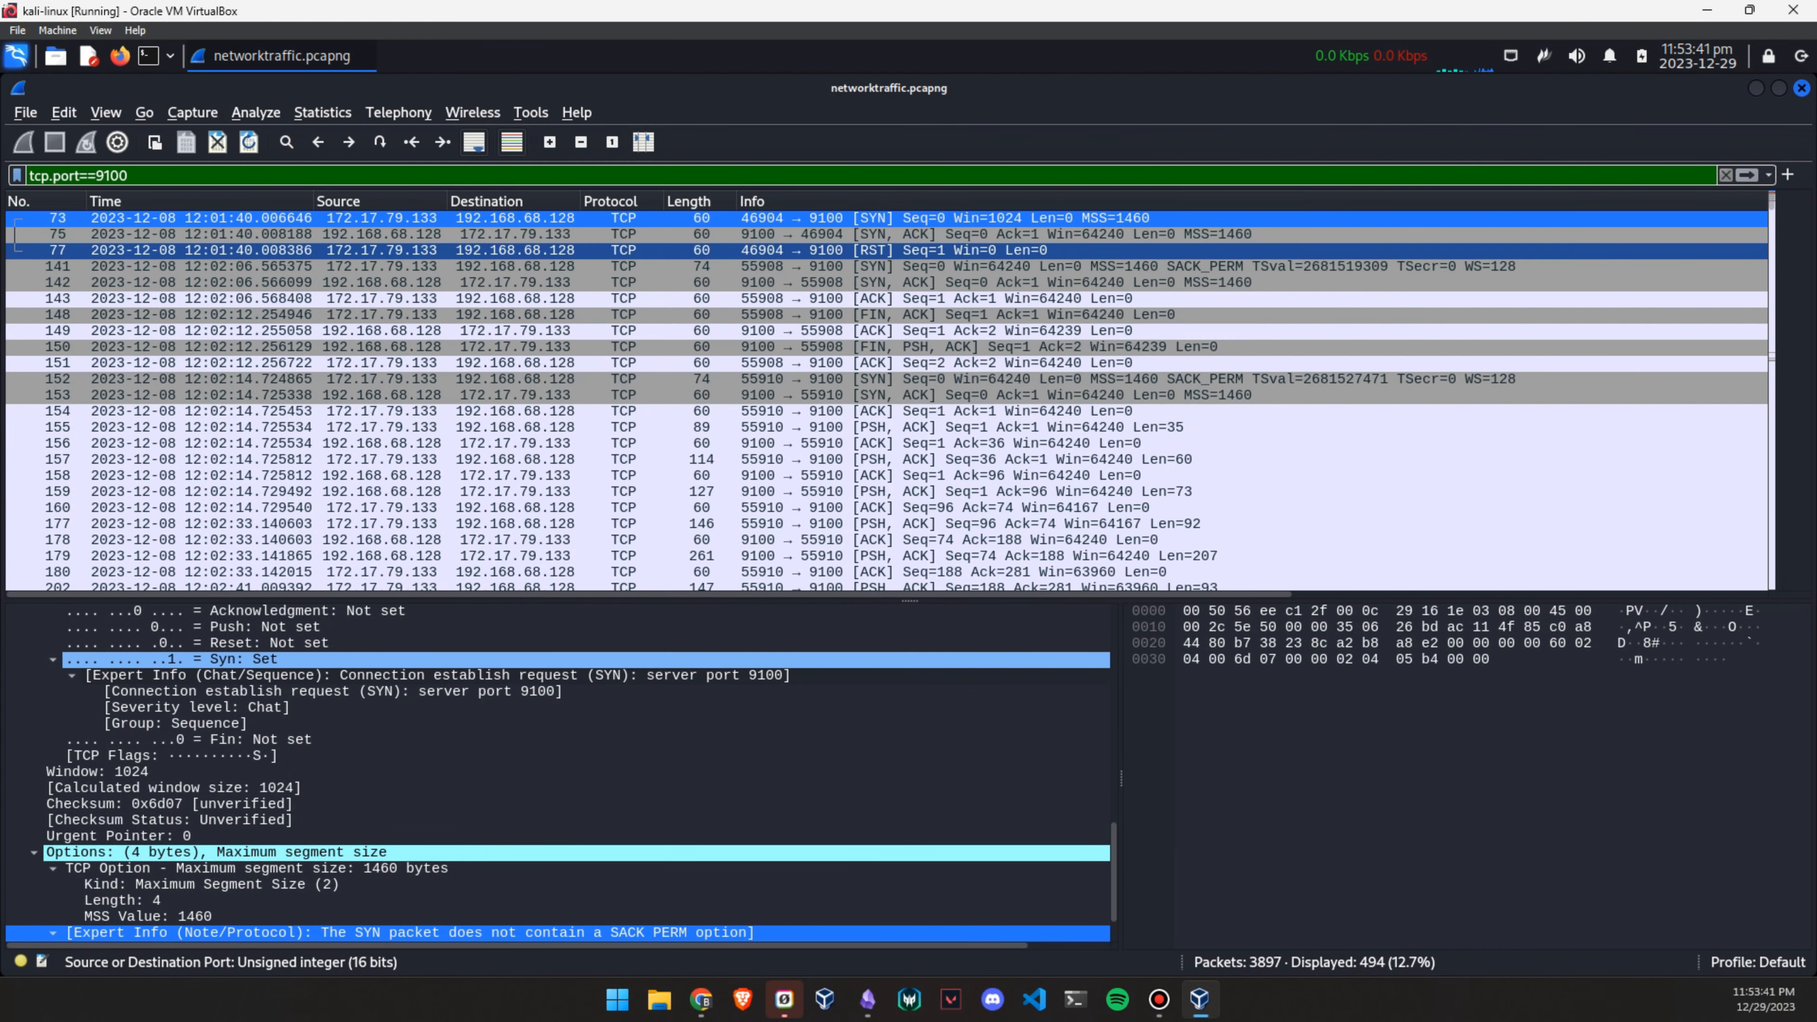
Follow the TCP stream of RST packet 77, close the stream window, and restore the tcp.port==9100 display filter
{"action": "left_click", "coordinate": [386, 234]}
{"action": "left_click", "coordinate": [513, 251]}
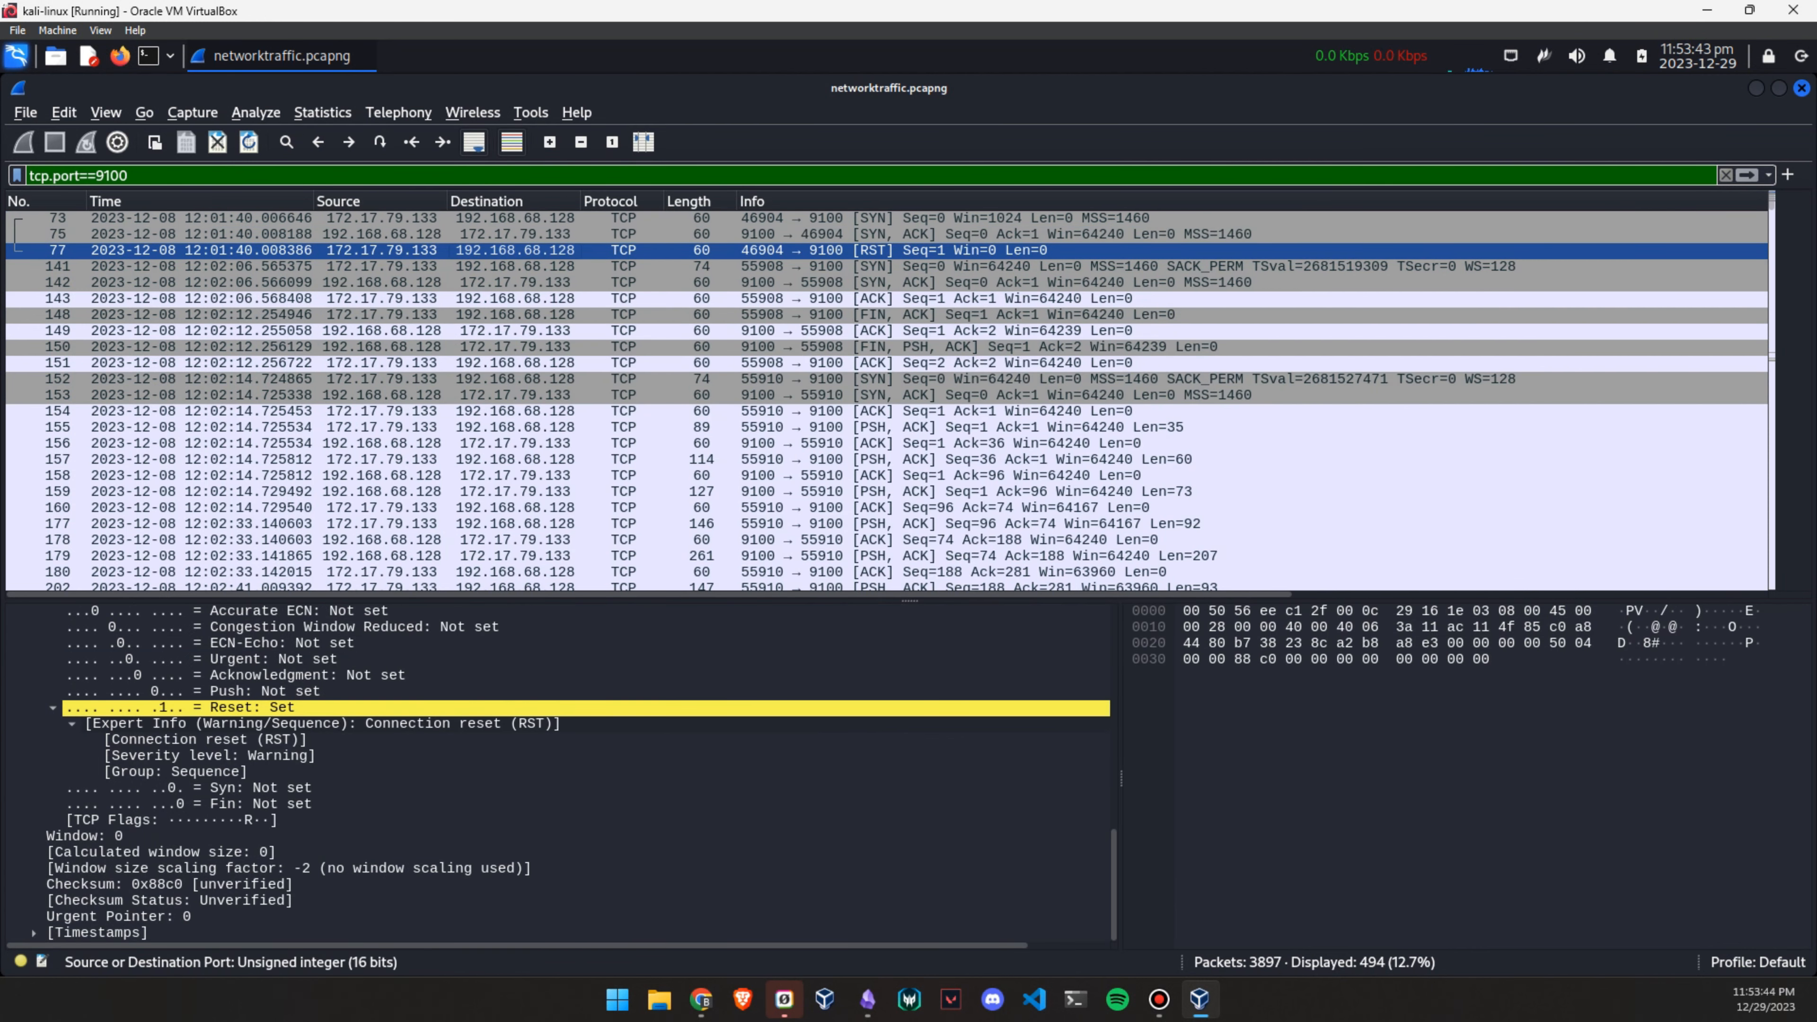
{"action": "right_click", "coordinate": [481, 249]}
{"action": "left_click", "coordinate": [870, 534]}
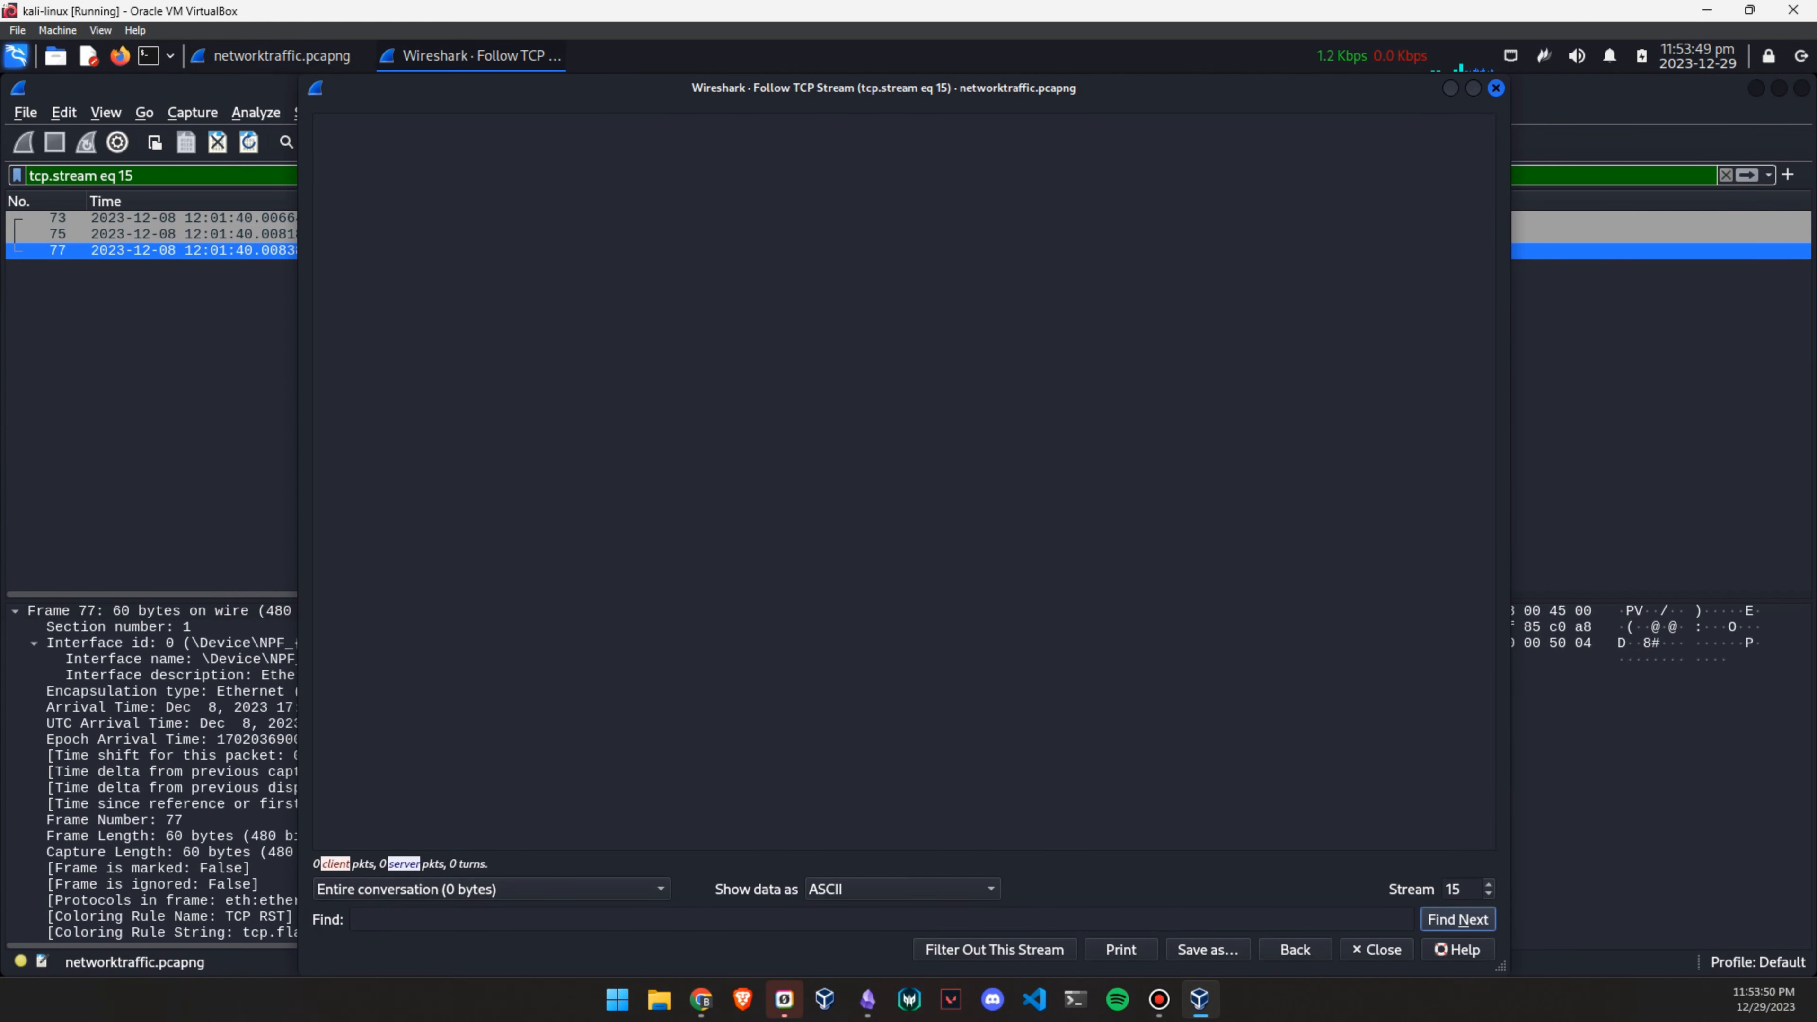
{"action": "key", "text": "Escape"}
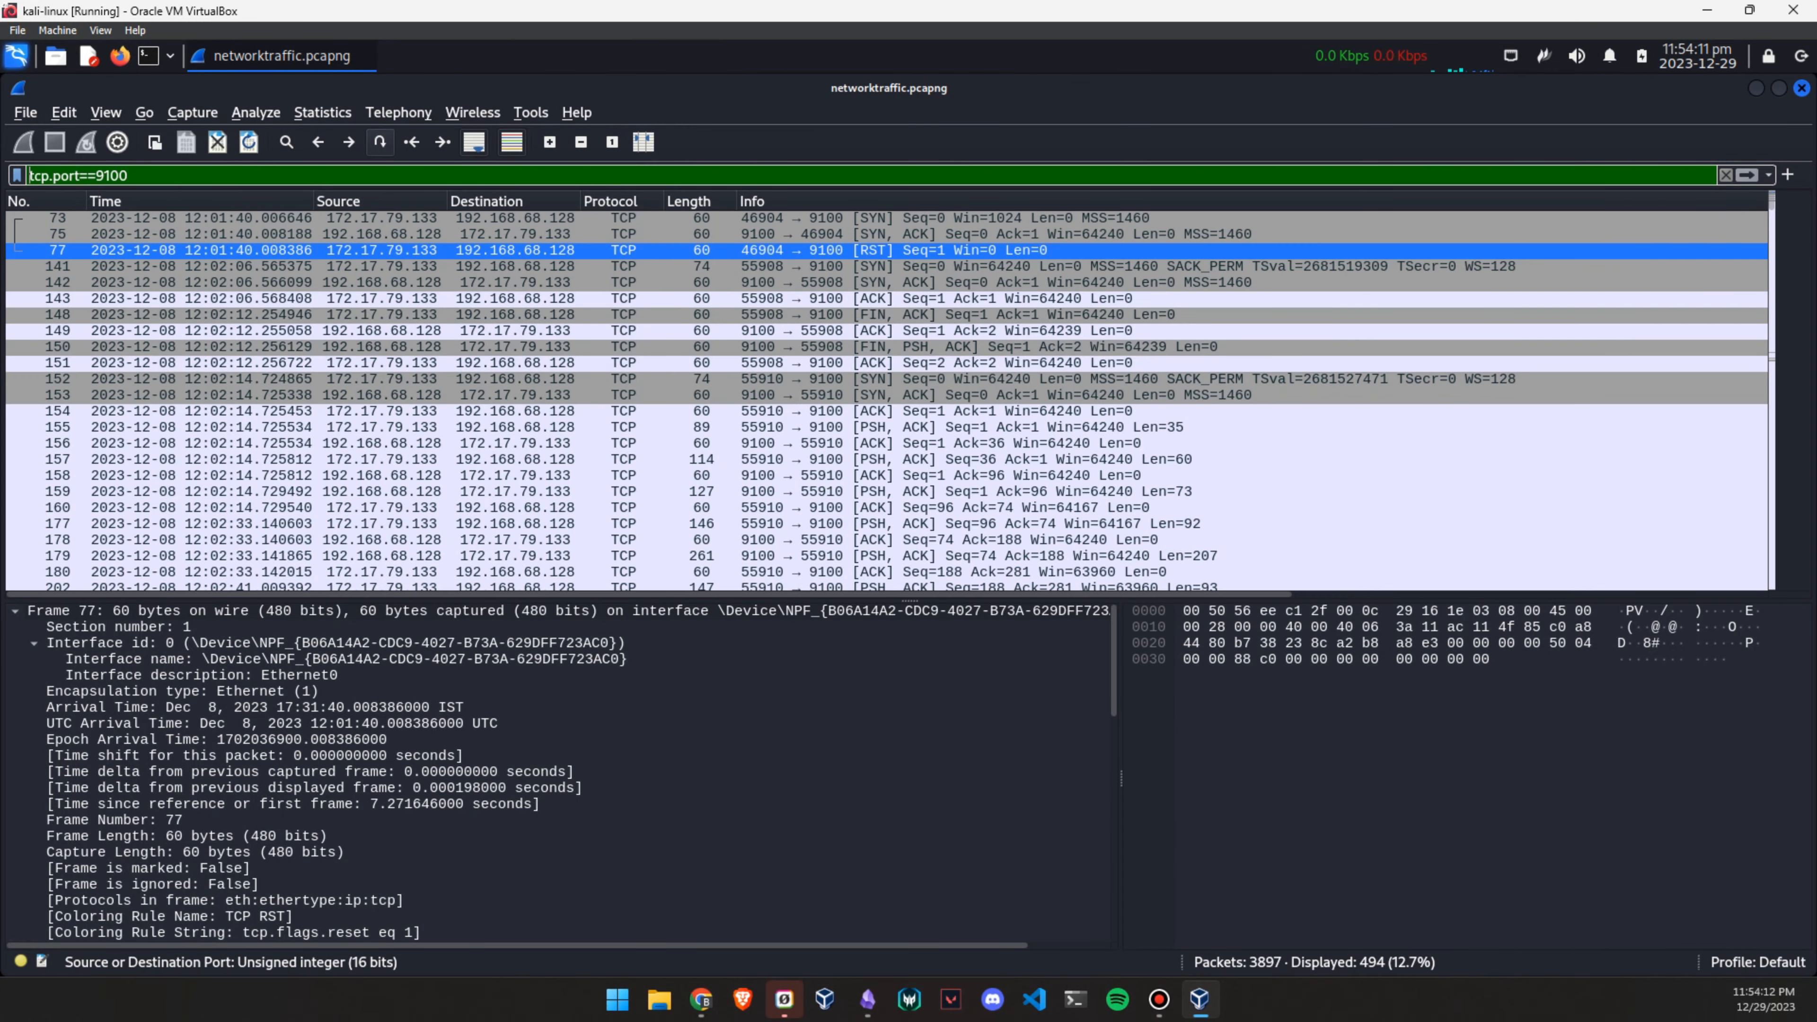
Open the conversation statistics for the filtered traffic and sort the TCP conversations by packet count in descending order to compare them
{"action": "left_click", "coordinate": [322, 112]}
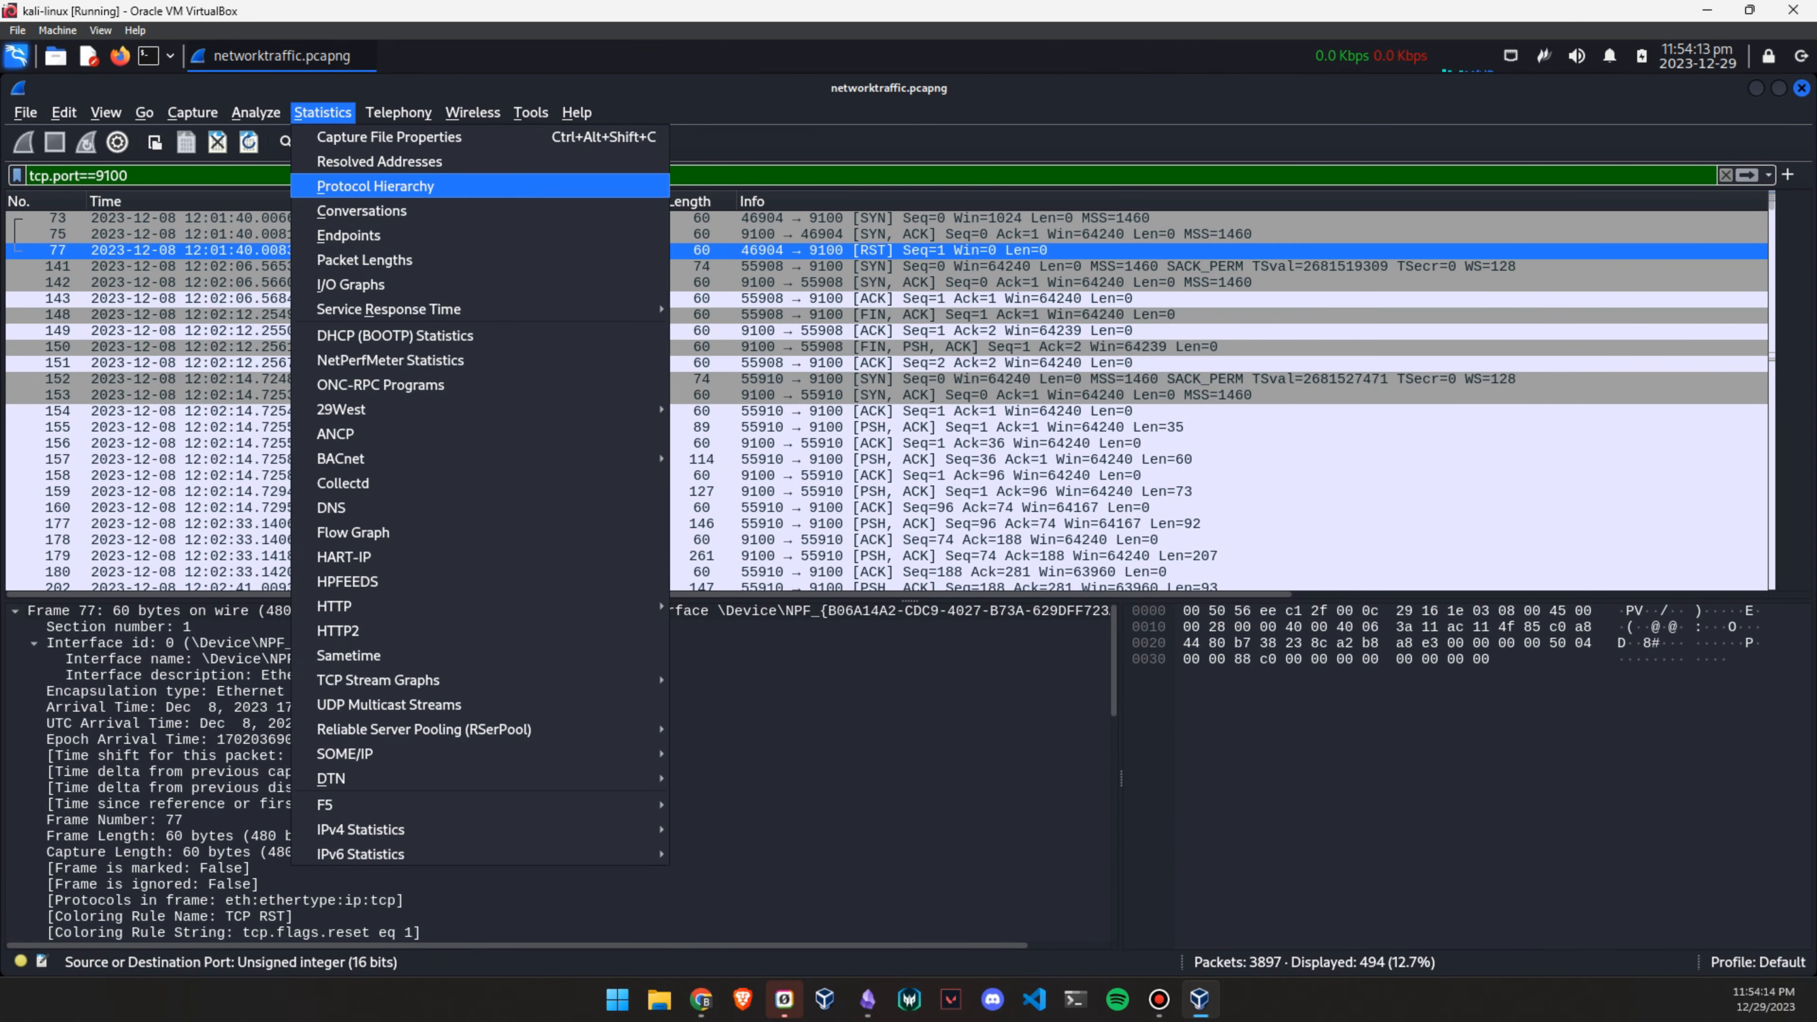
{"action": "left_click", "coordinate": [361, 211]}
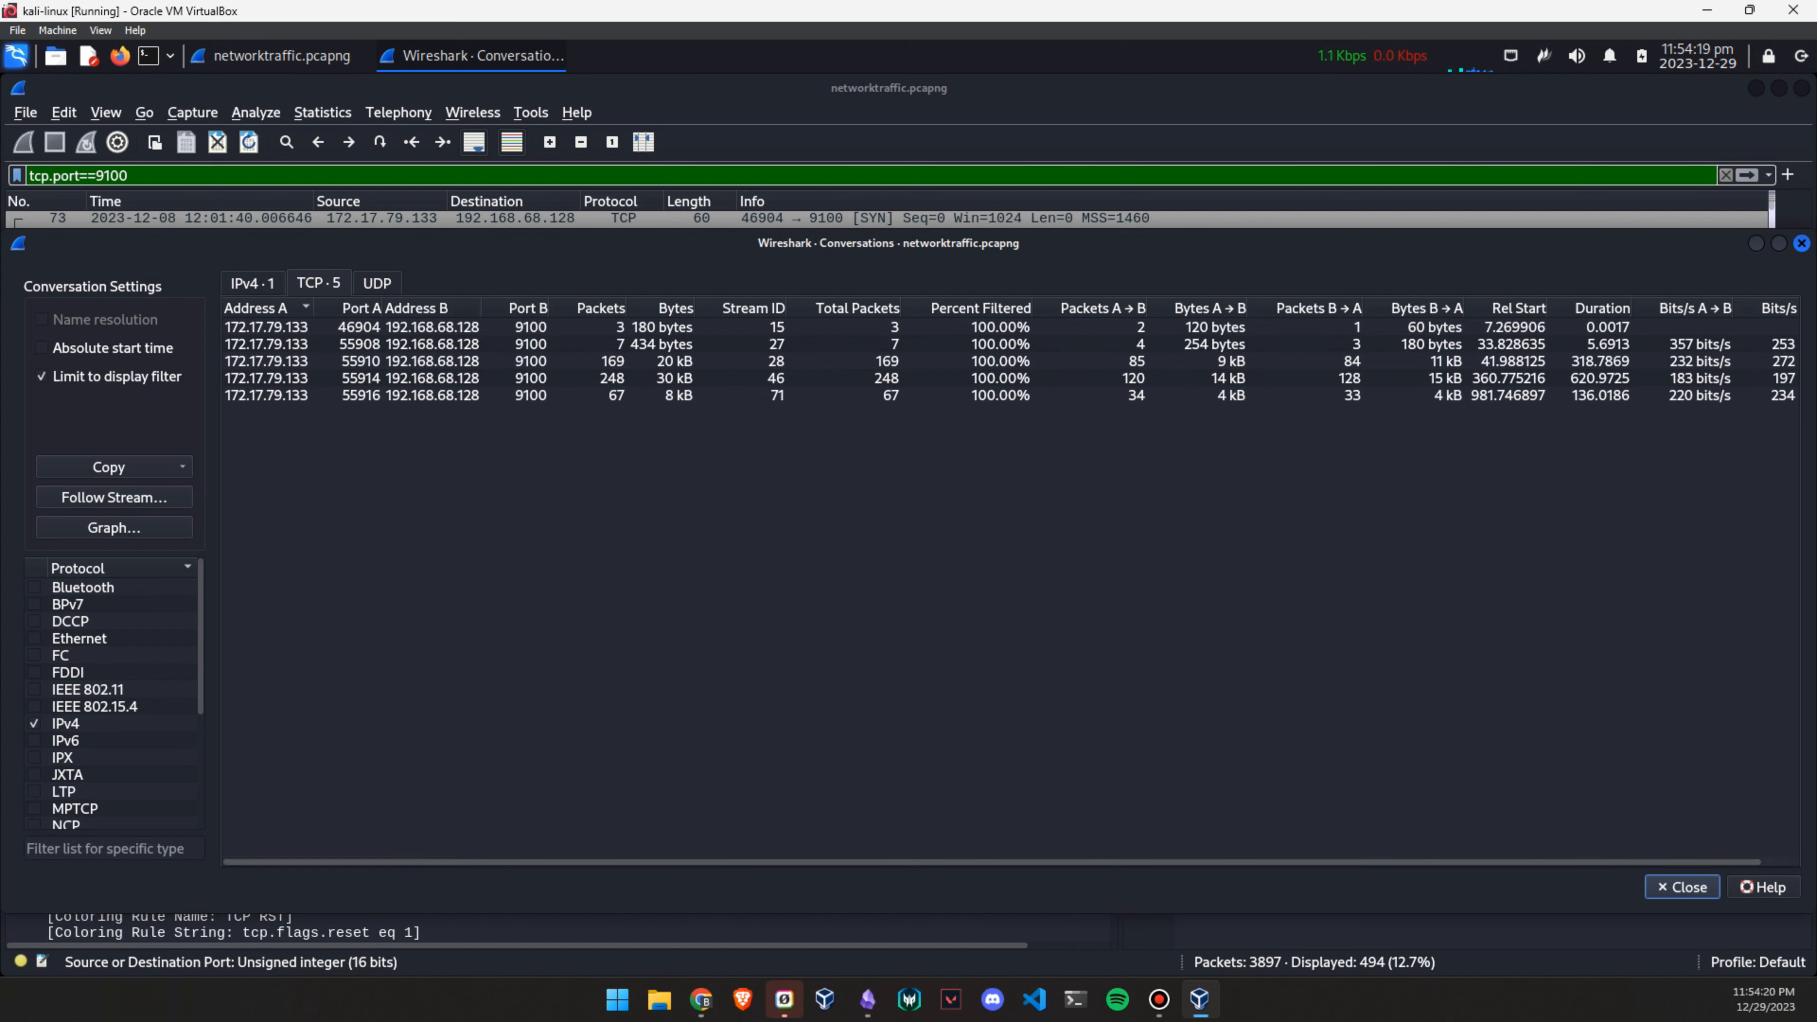
{"action": "left_click", "coordinate": [595, 307]}
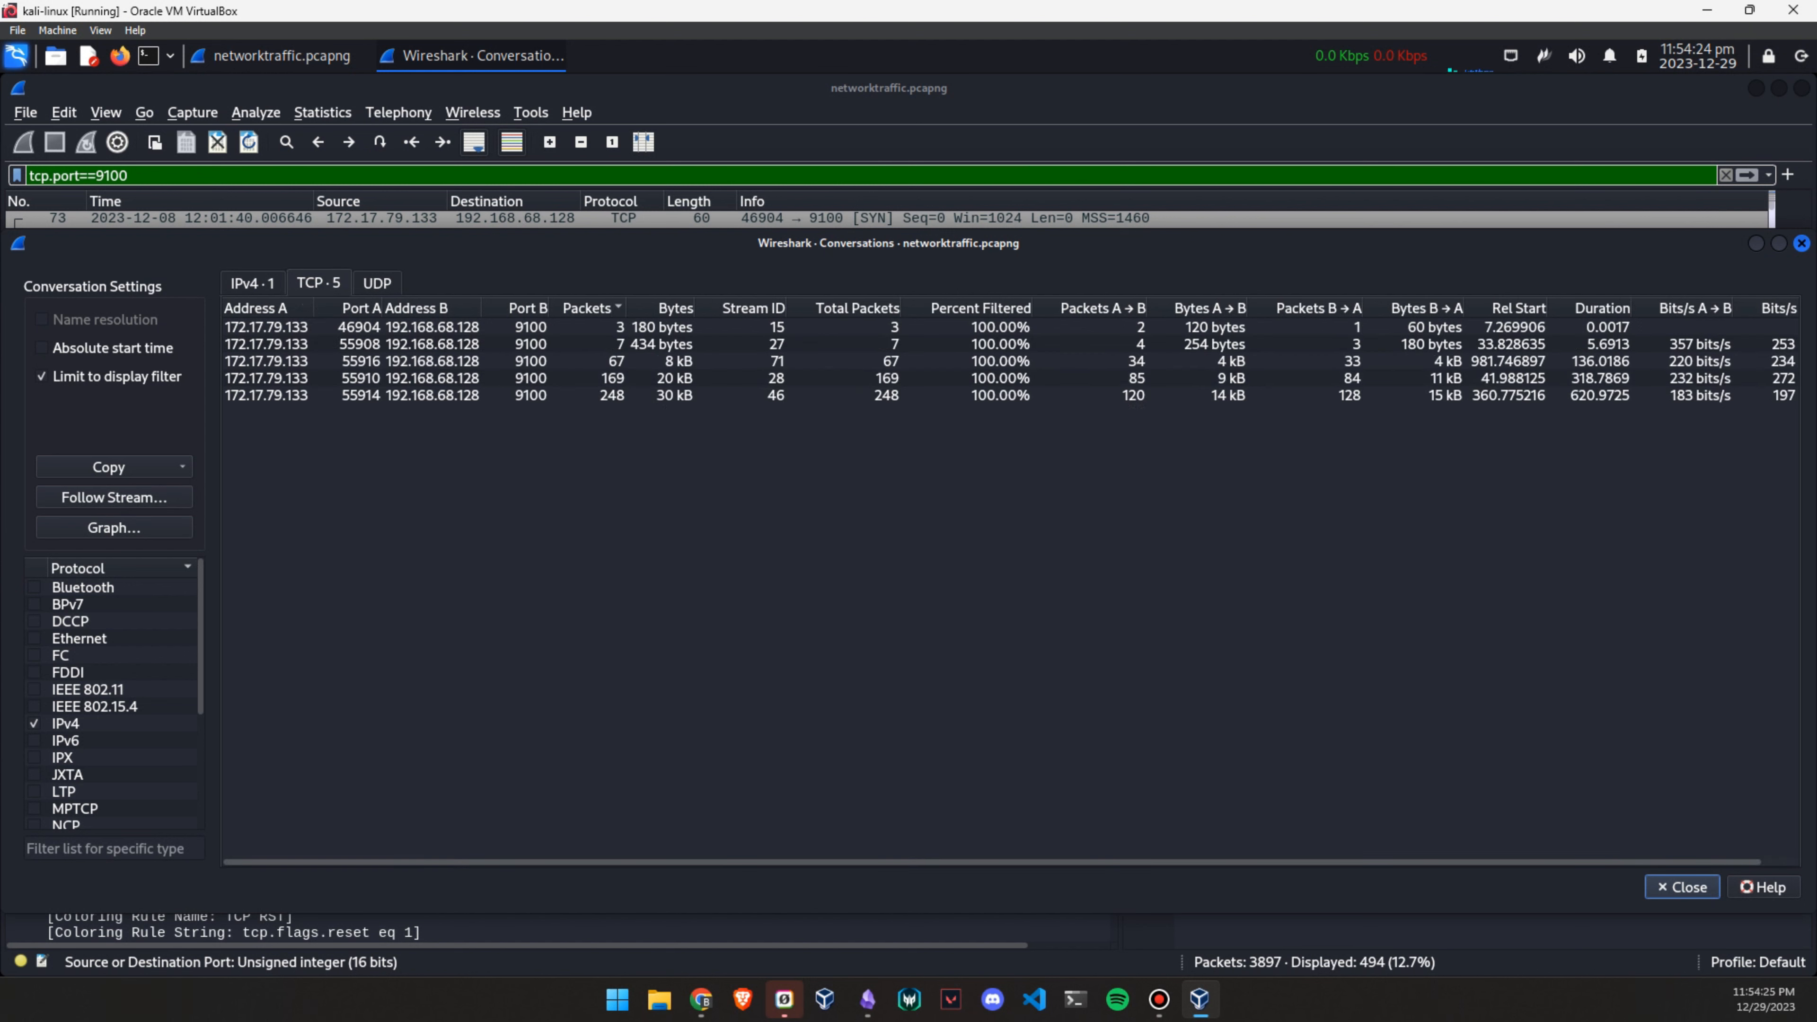
{"action": "left_click", "coordinate": [595, 308]}
{"action": "left_click", "coordinate": [739, 327]}
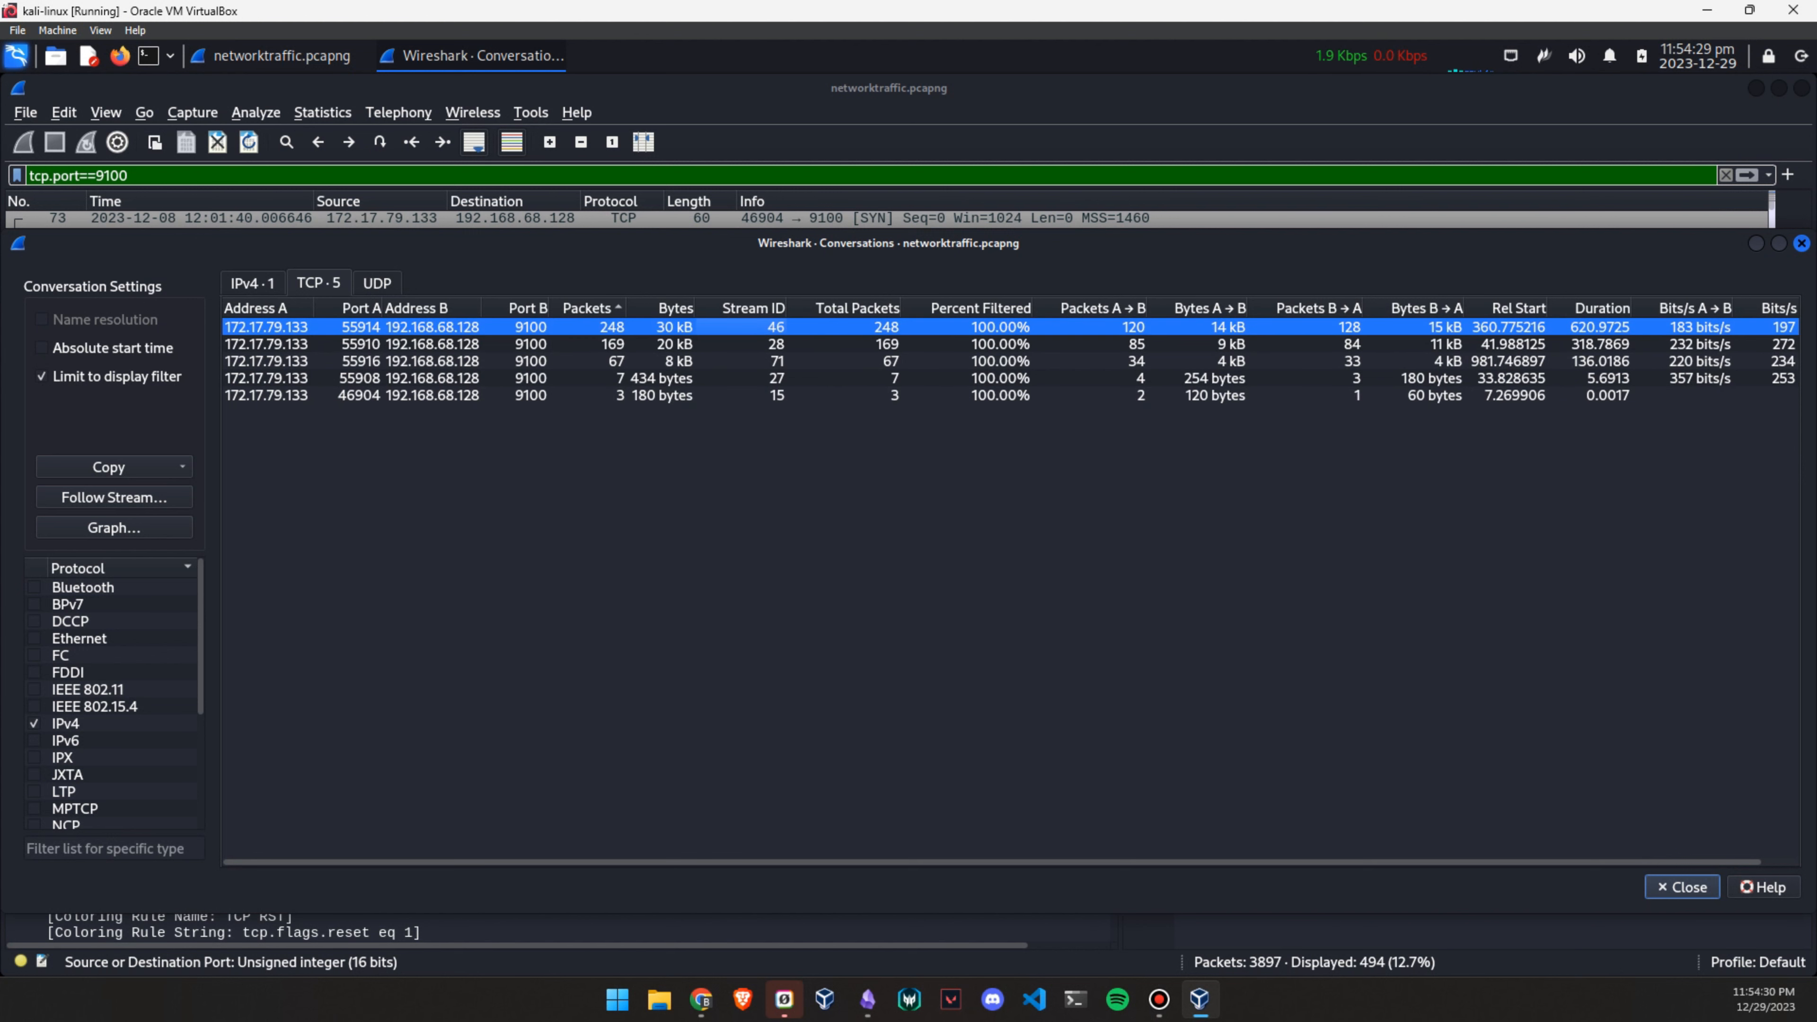
{"action": "left_click", "coordinate": [739, 345]}
{"action": "left_click", "coordinate": [739, 362]}
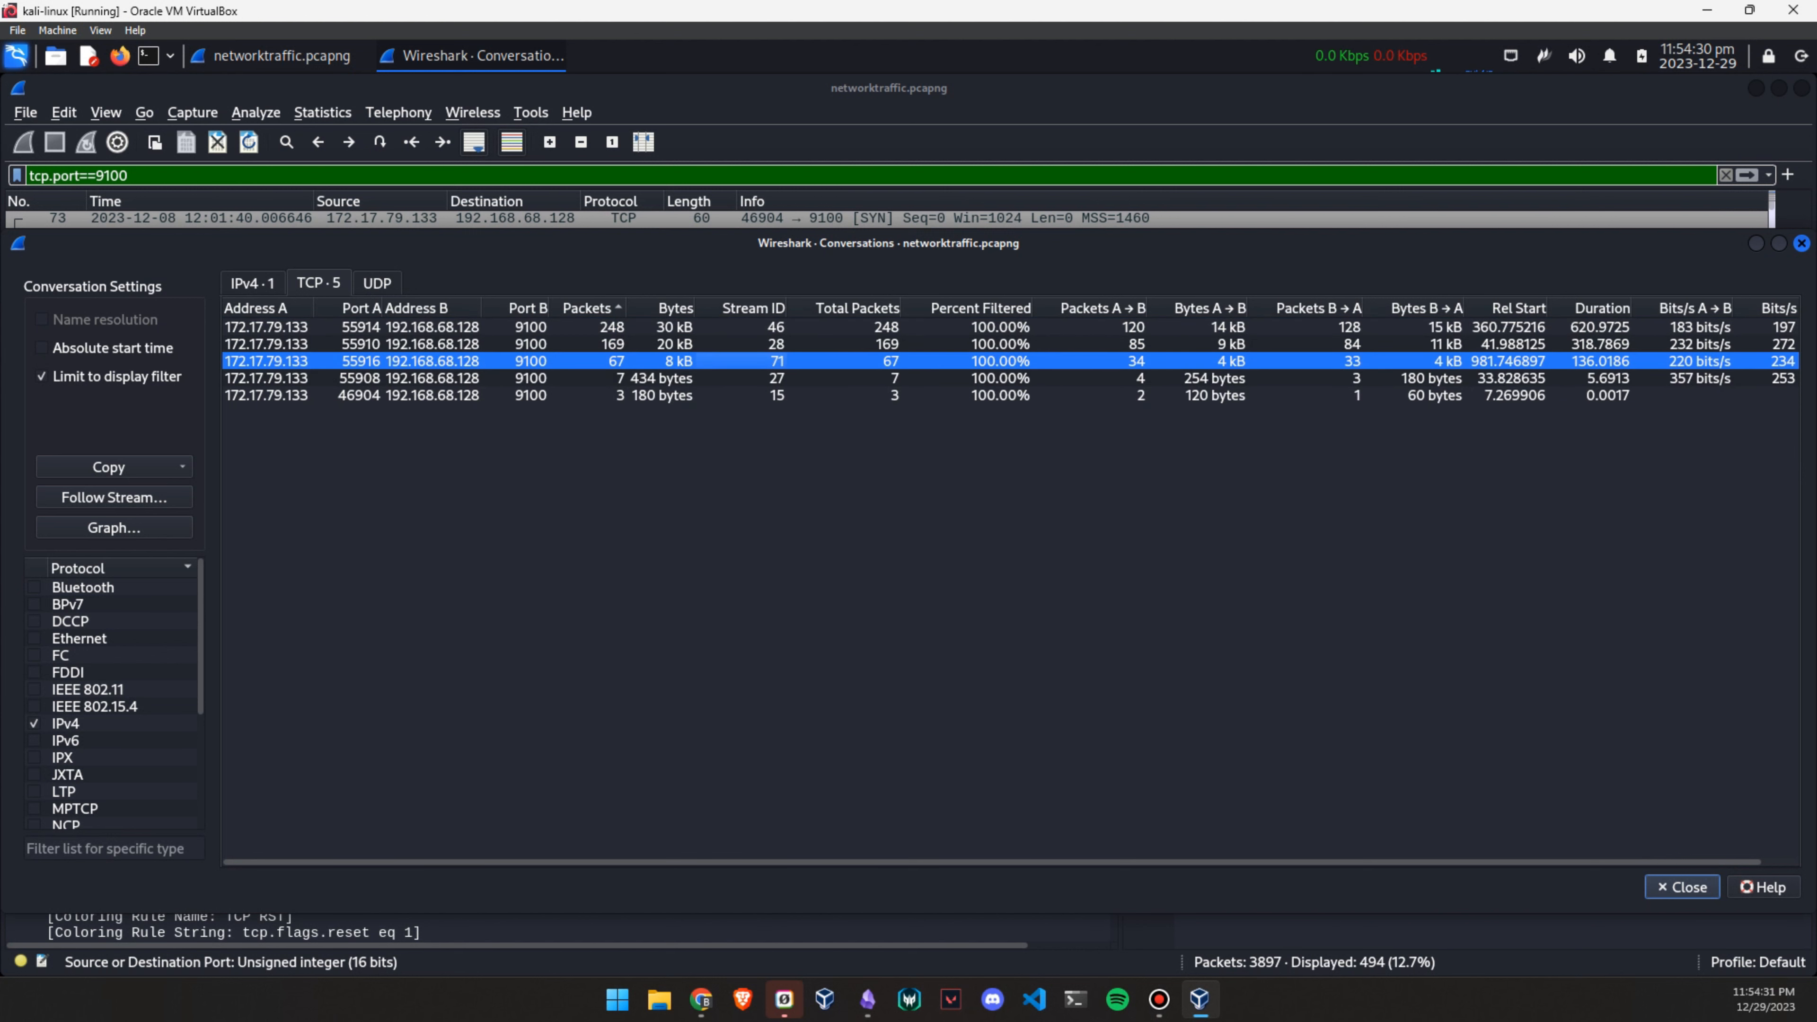
Sort the TCP conversations by Stream ID in ascending order
{"action": "left_click", "coordinate": [740, 307]}
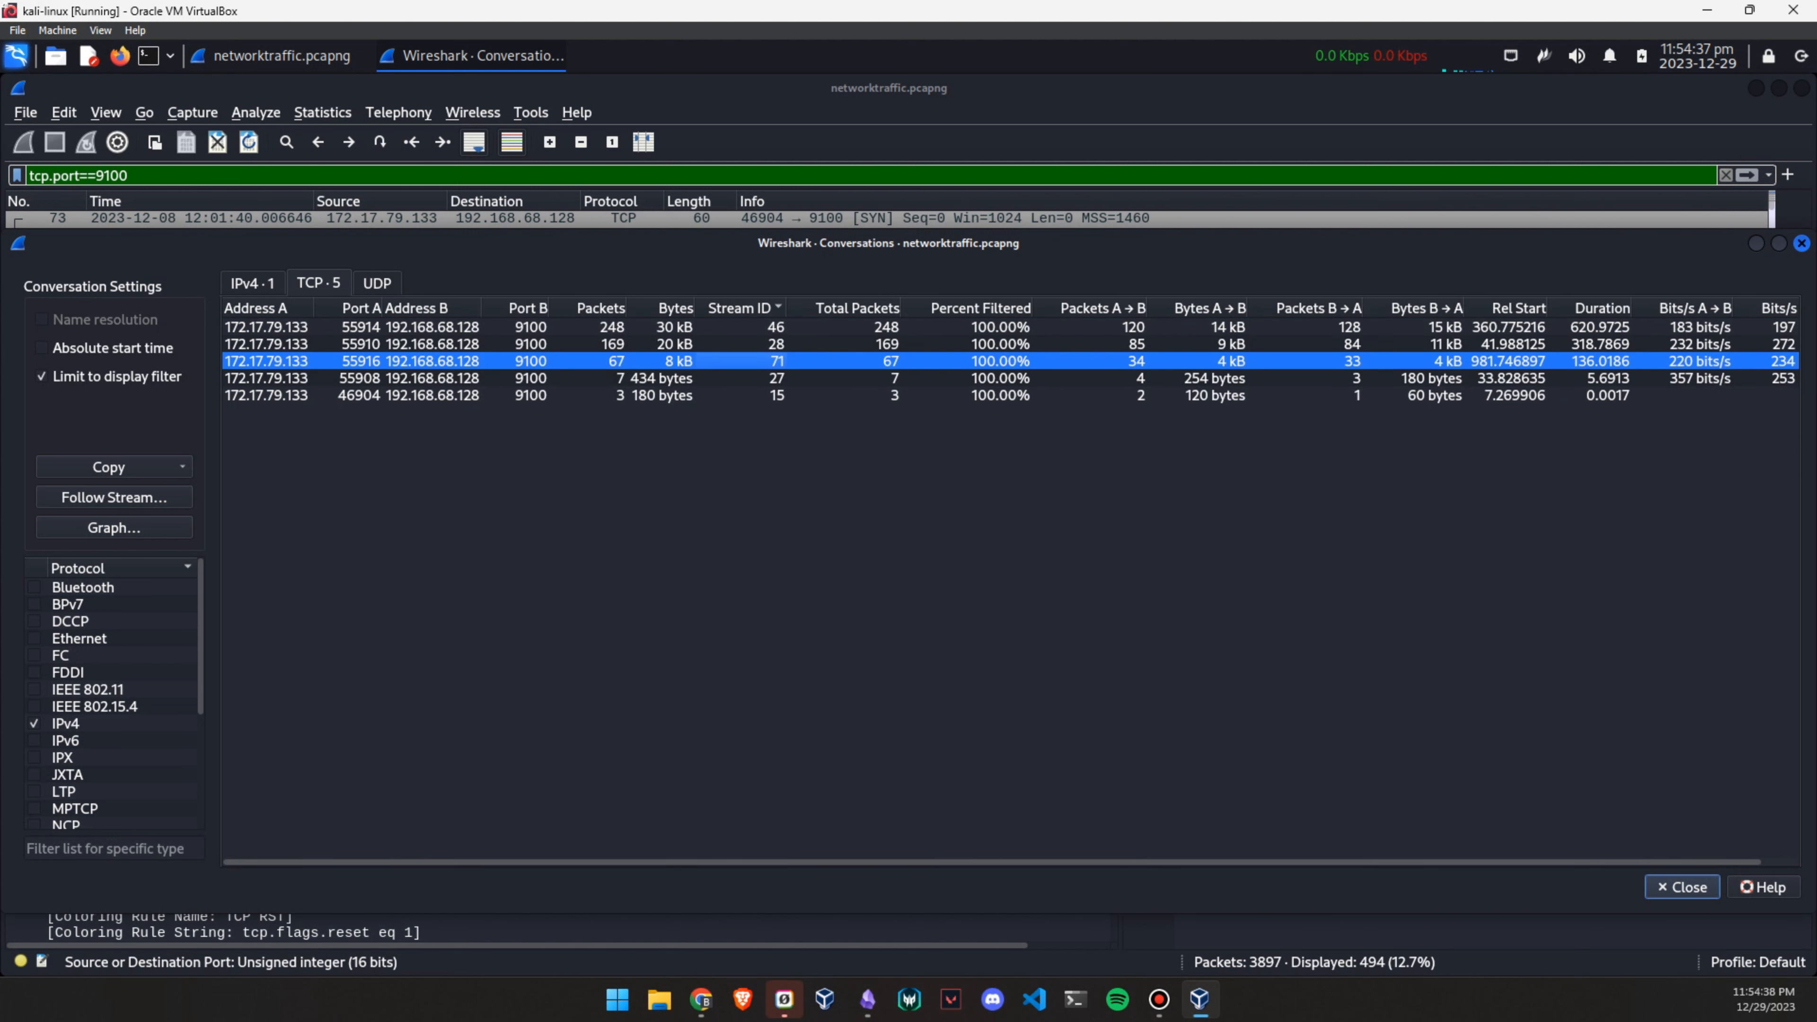
{"action": "left_click", "coordinate": [739, 308]}
{"action": "left_click", "coordinate": [739, 308]}
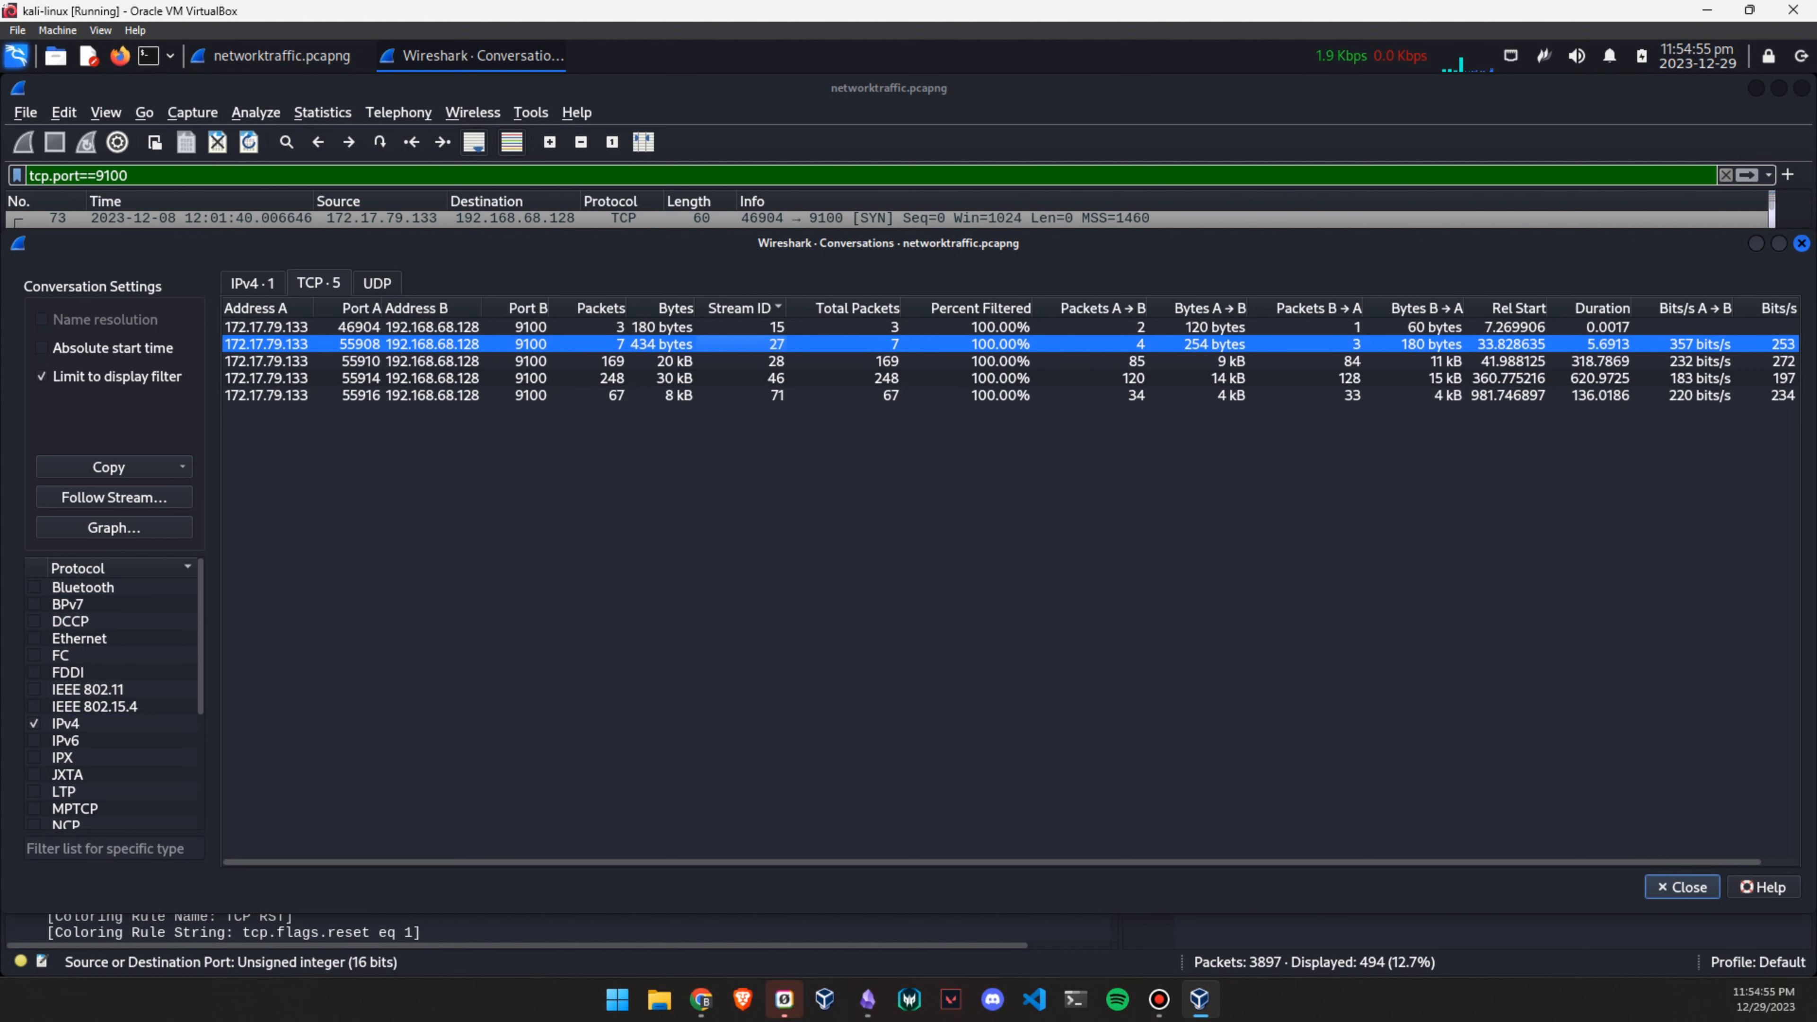
Apply the conversation with Stream ID 28 as the display filter and close the conversation statistics
{"action": "left_click", "coordinate": [755, 362]}
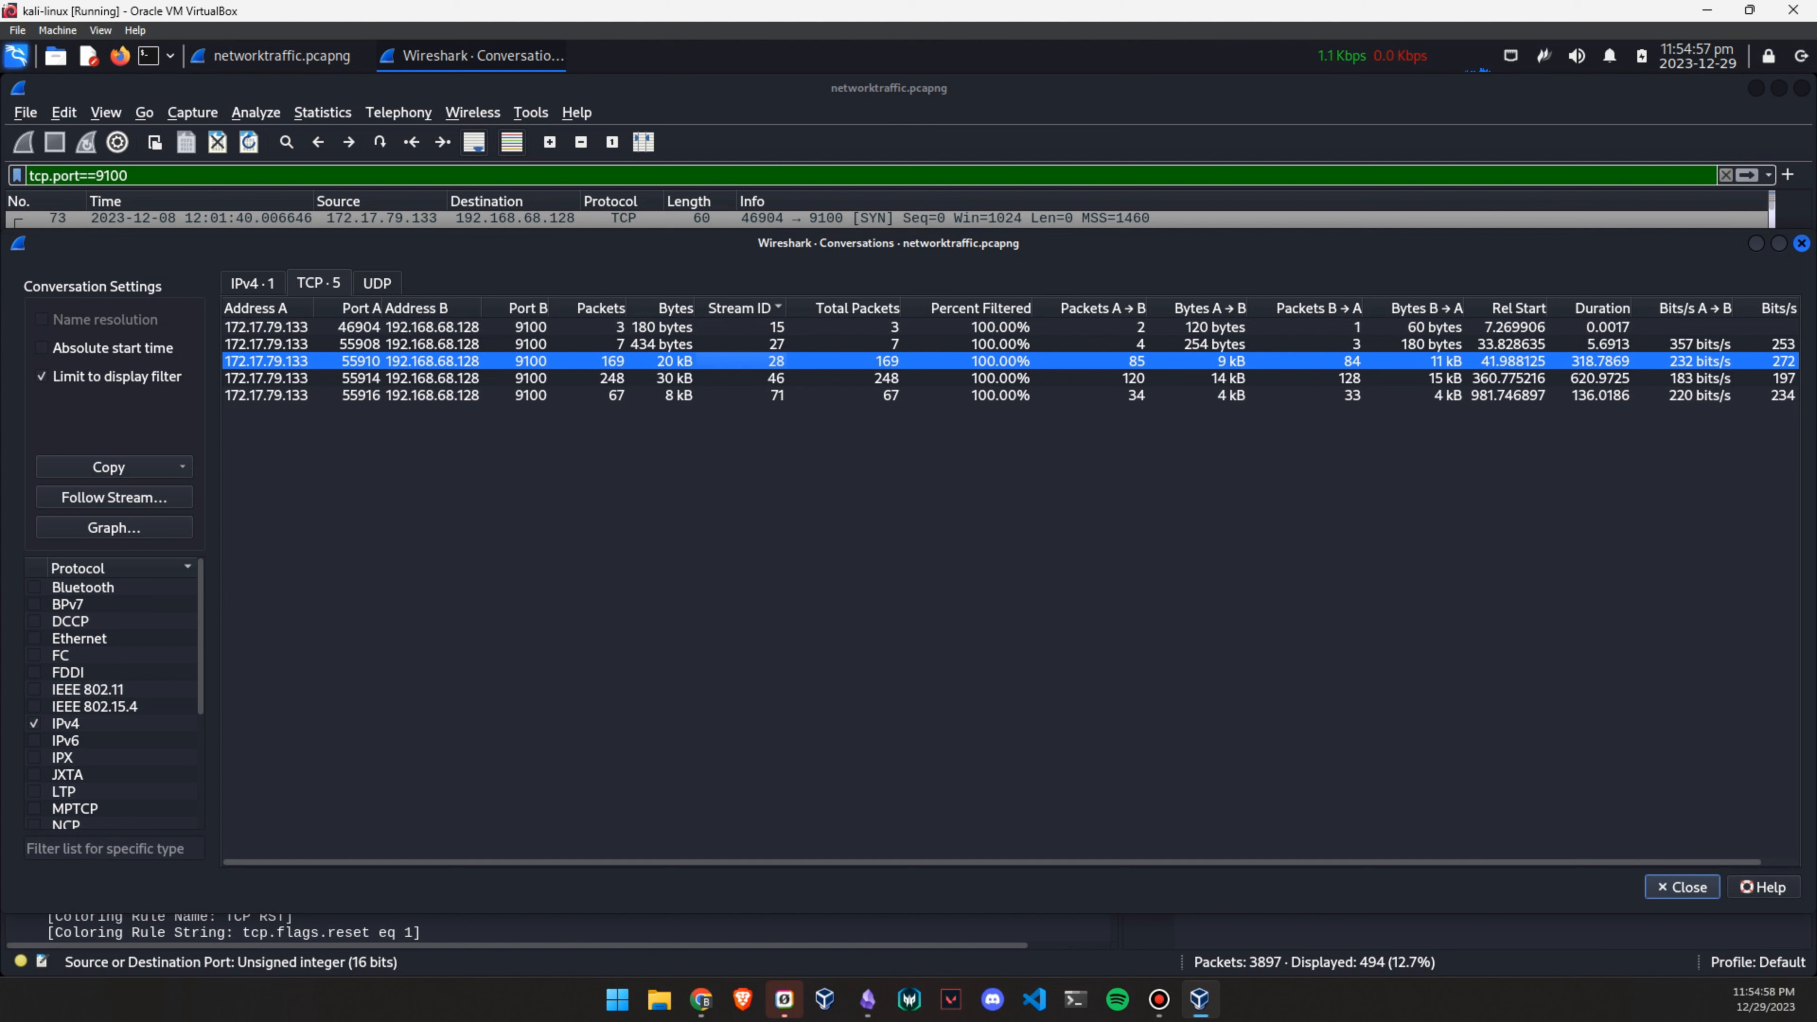
{"action": "right_click", "coordinate": [755, 362]}
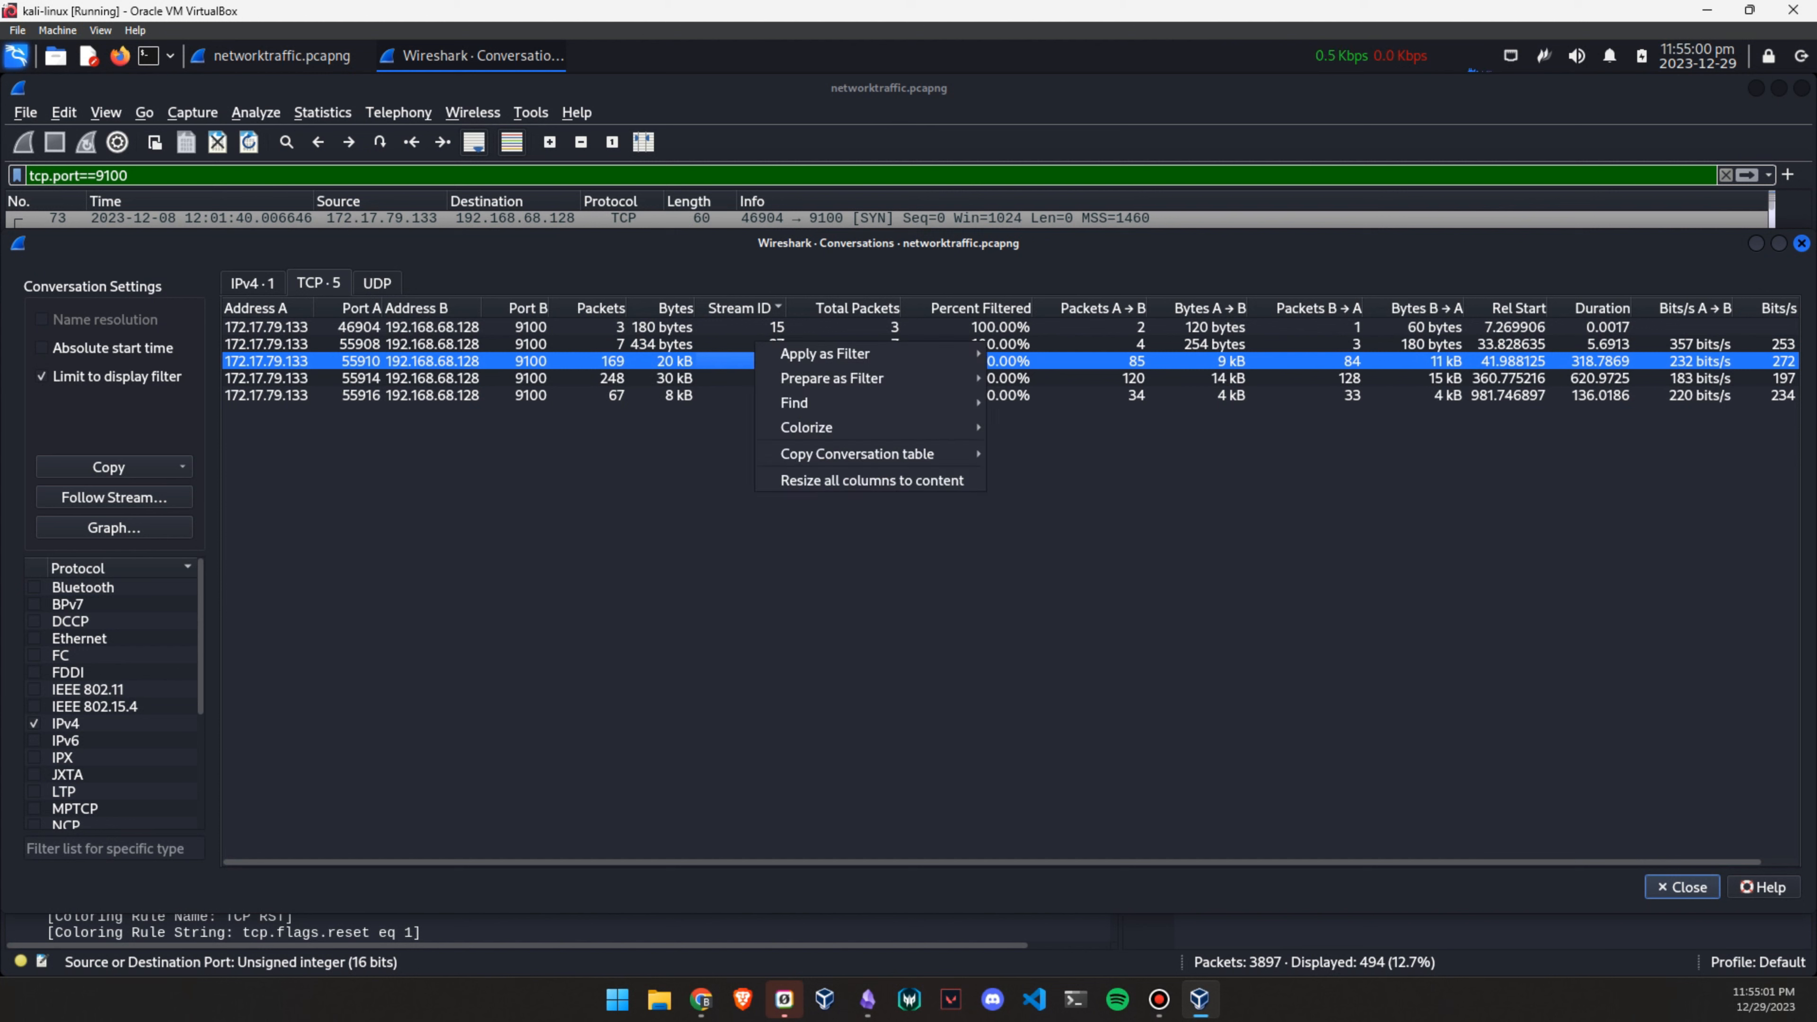
{"action": "mouse_move", "coordinate": [825, 354]}
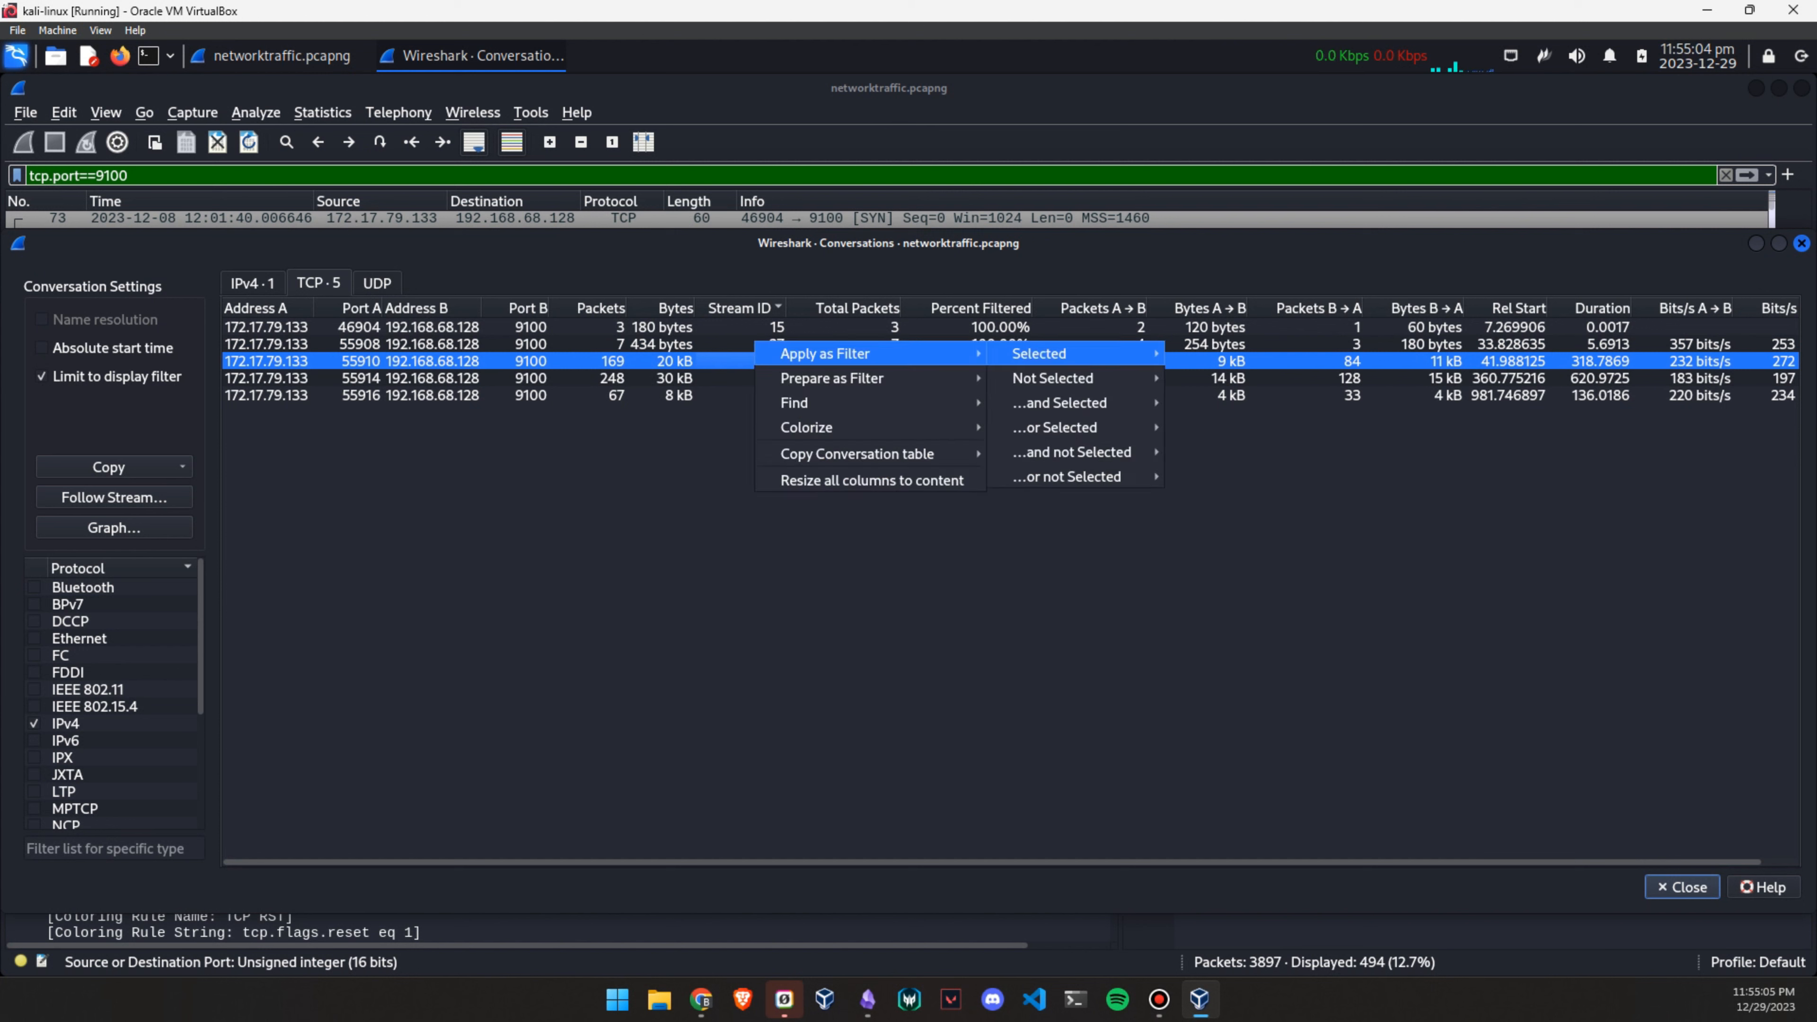
{"action": "mouse_move", "coordinate": [1074, 353]}
{"action": "left_click", "coordinate": [1230, 354]}
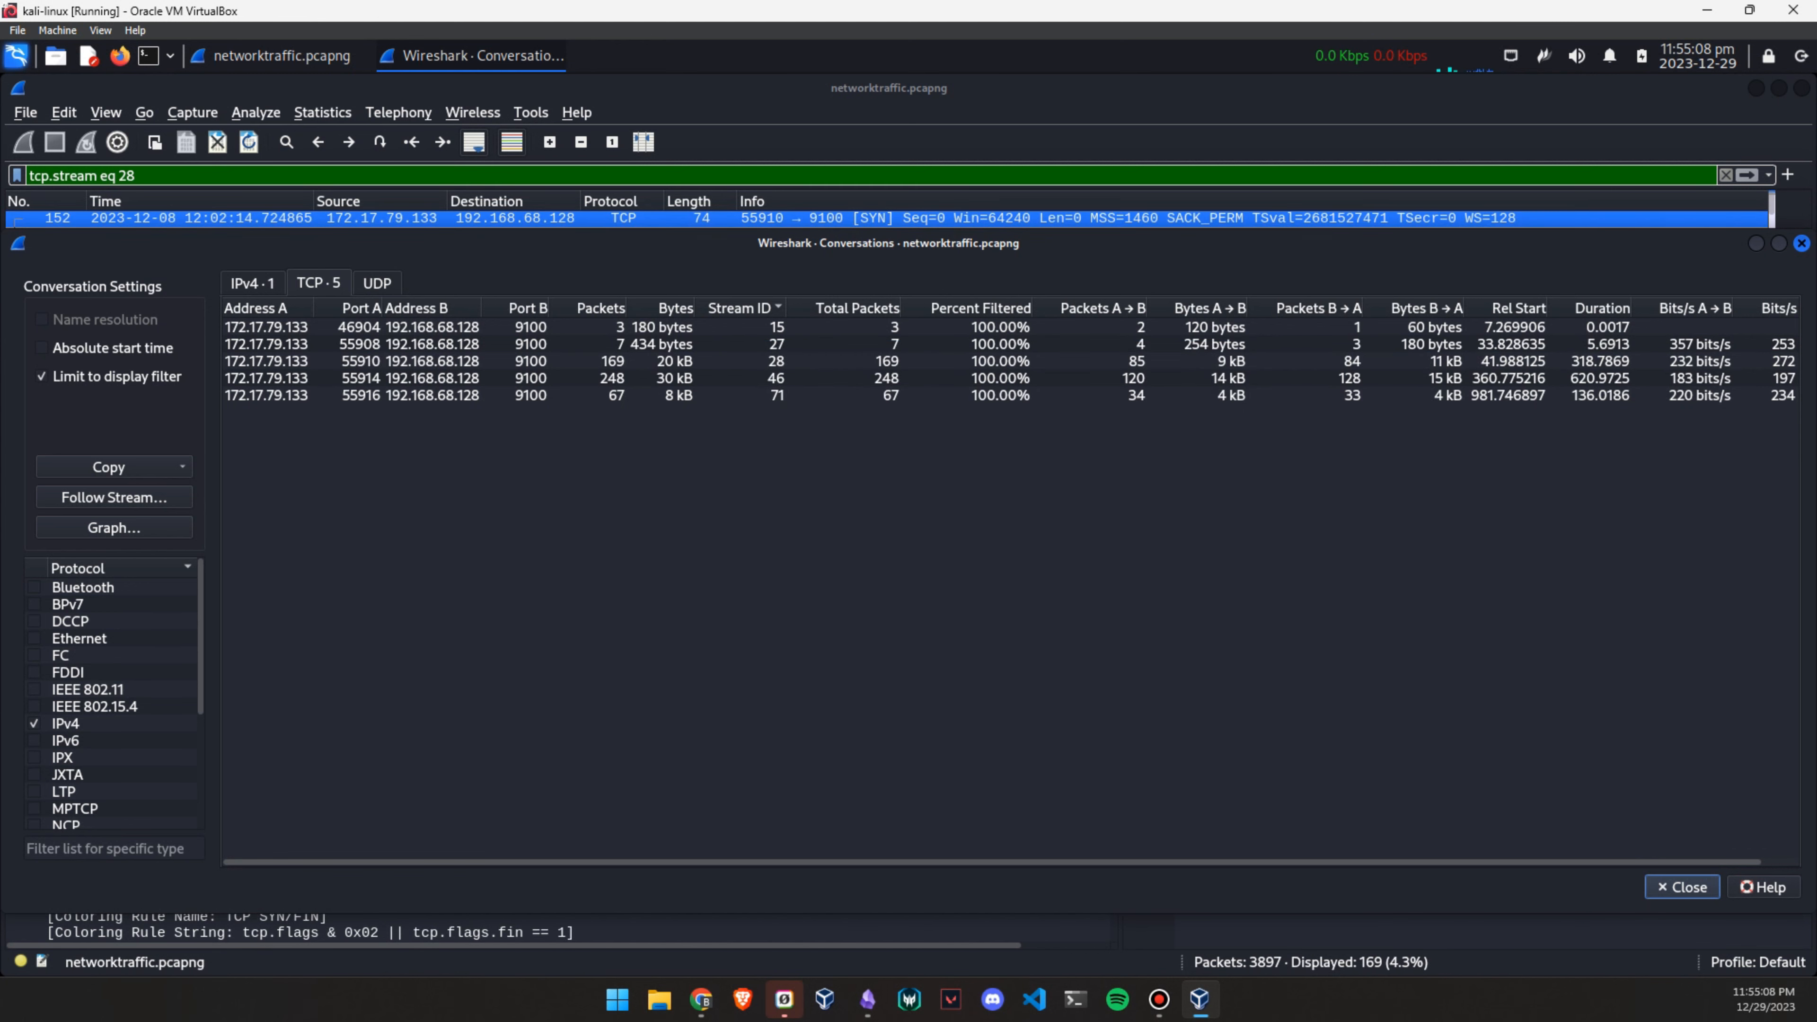
{"action": "key", "text": "Escape"}
Follow packet 152's TCP stream and select the printer name "NorthPole HP LaserJet 4200n" in the INFO ID response
{"action": "right_click", "coordinate": [506, 218]}
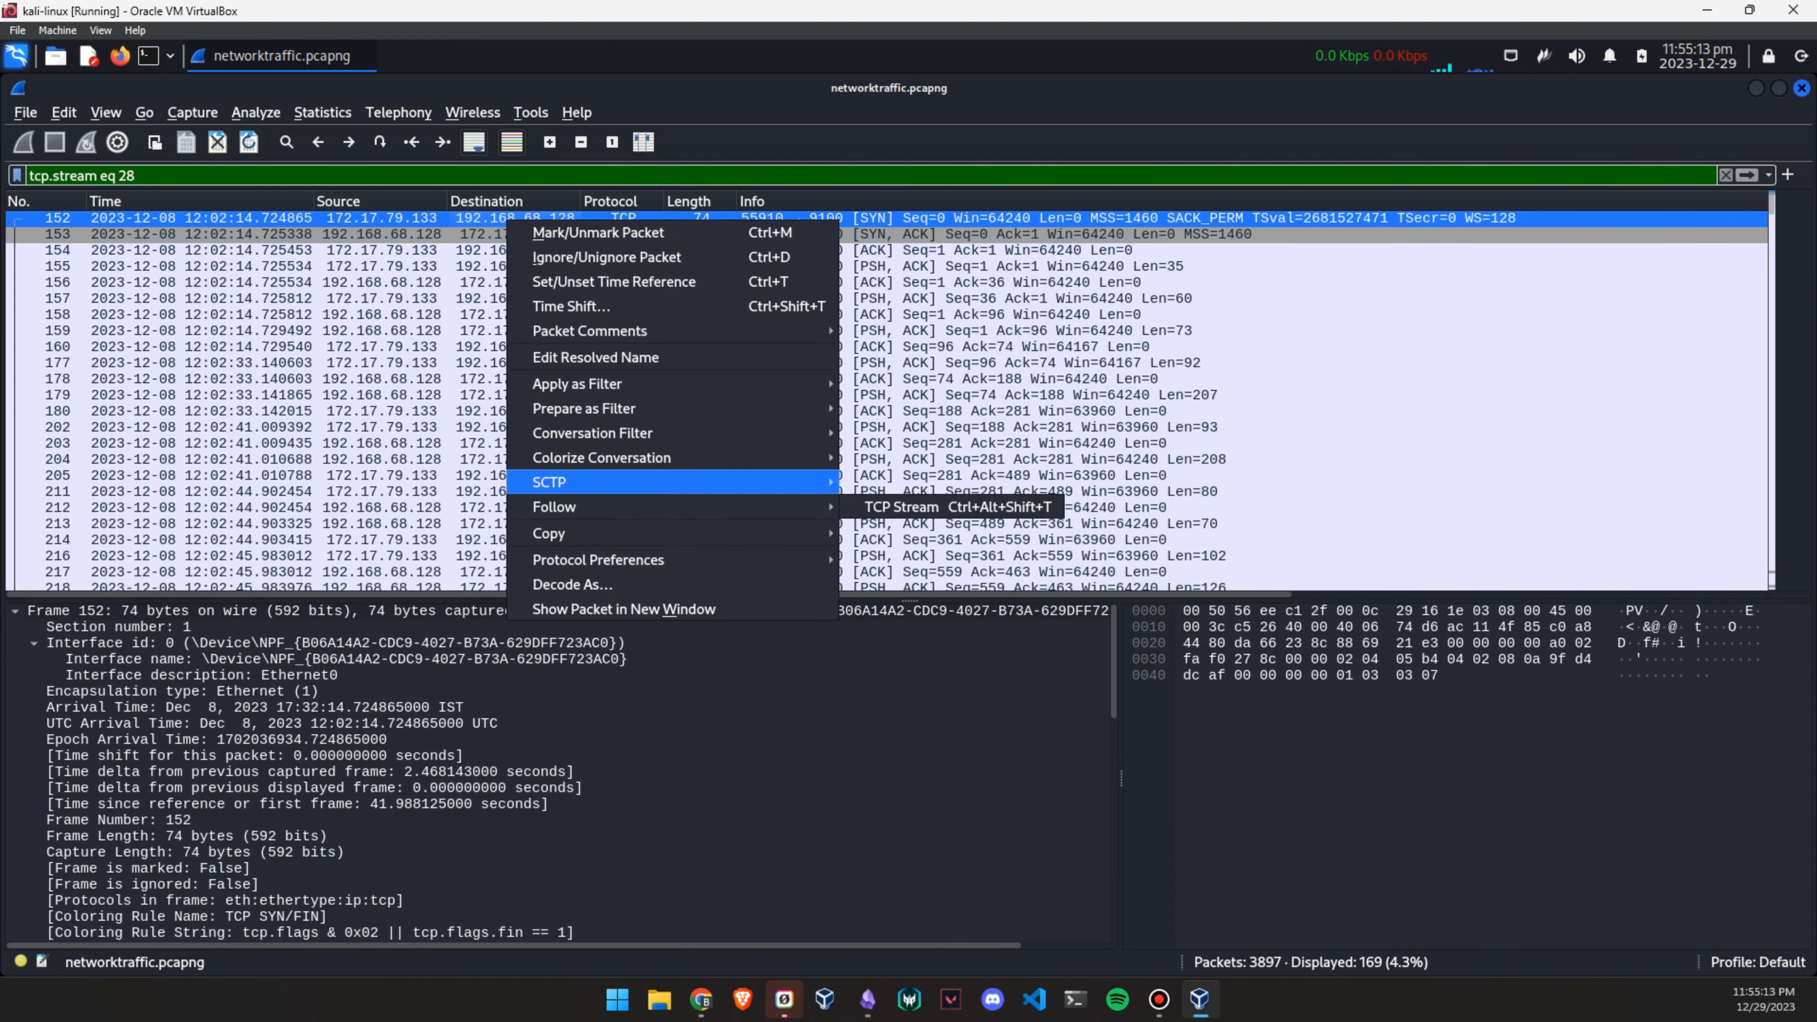
{"action": "mouse_move", "coordinate": [672, 506]}
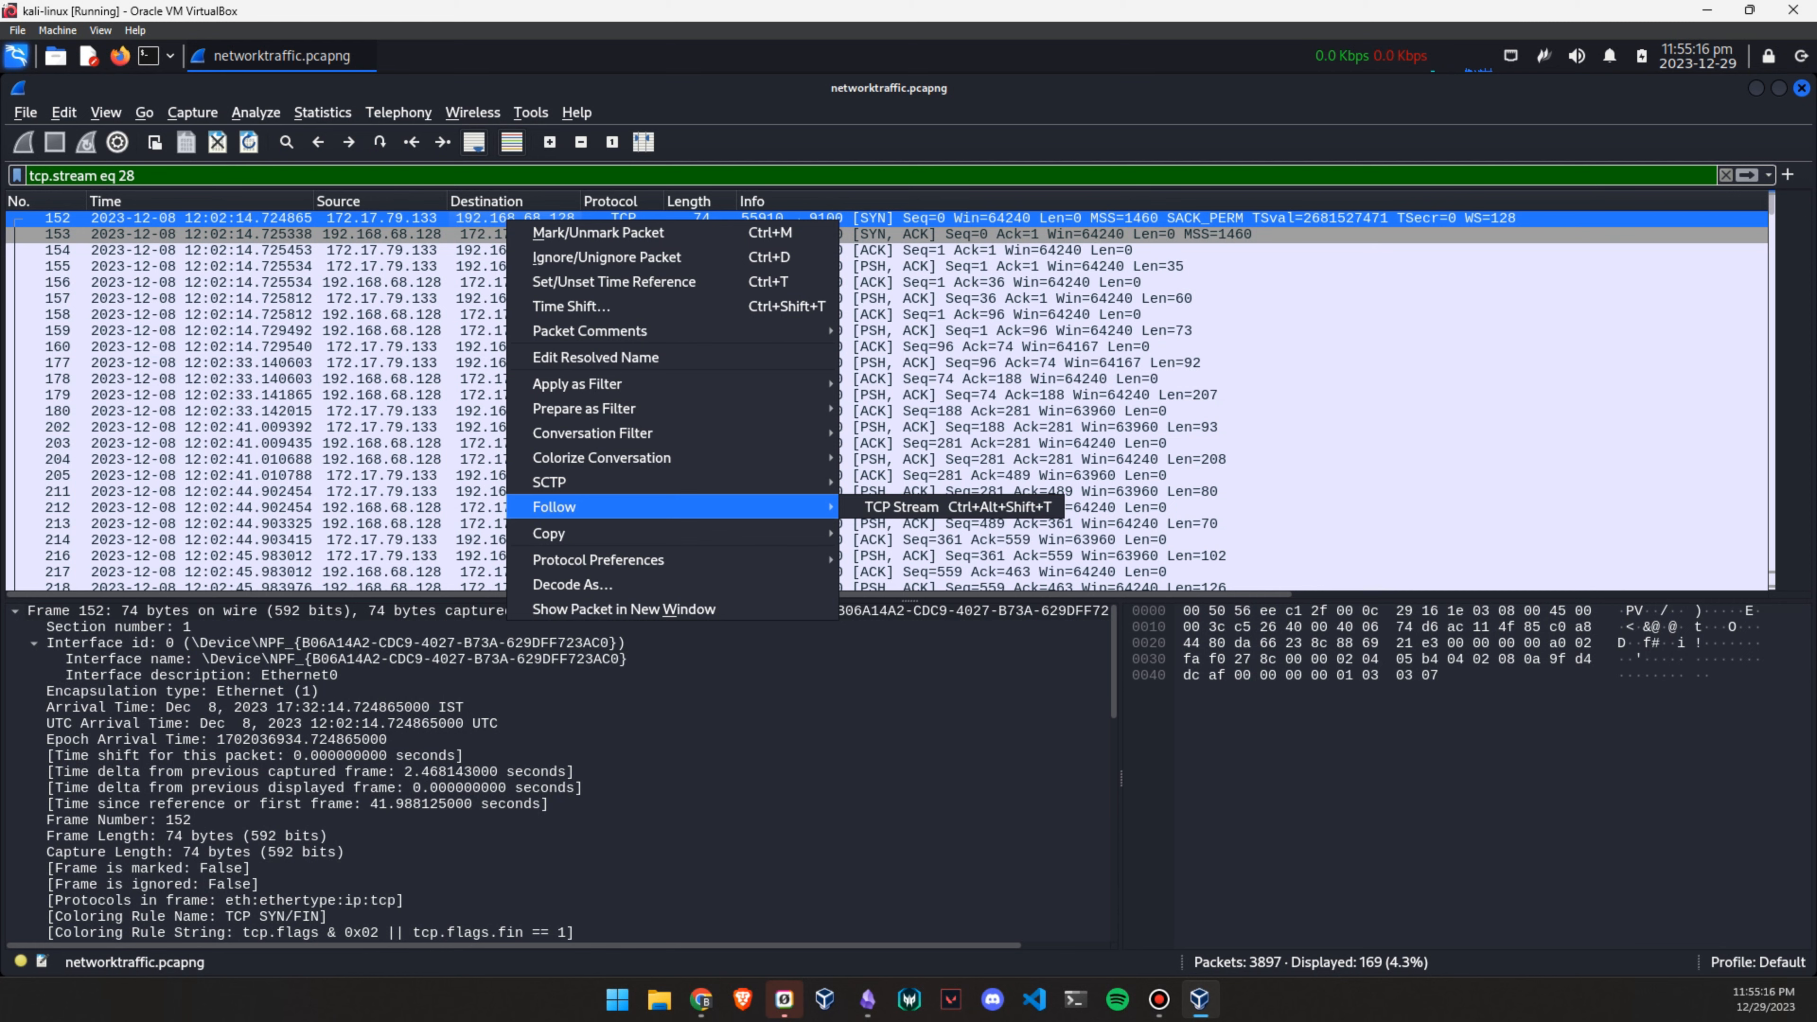
{"action": "left_click", "coordinate": [901, 507]}
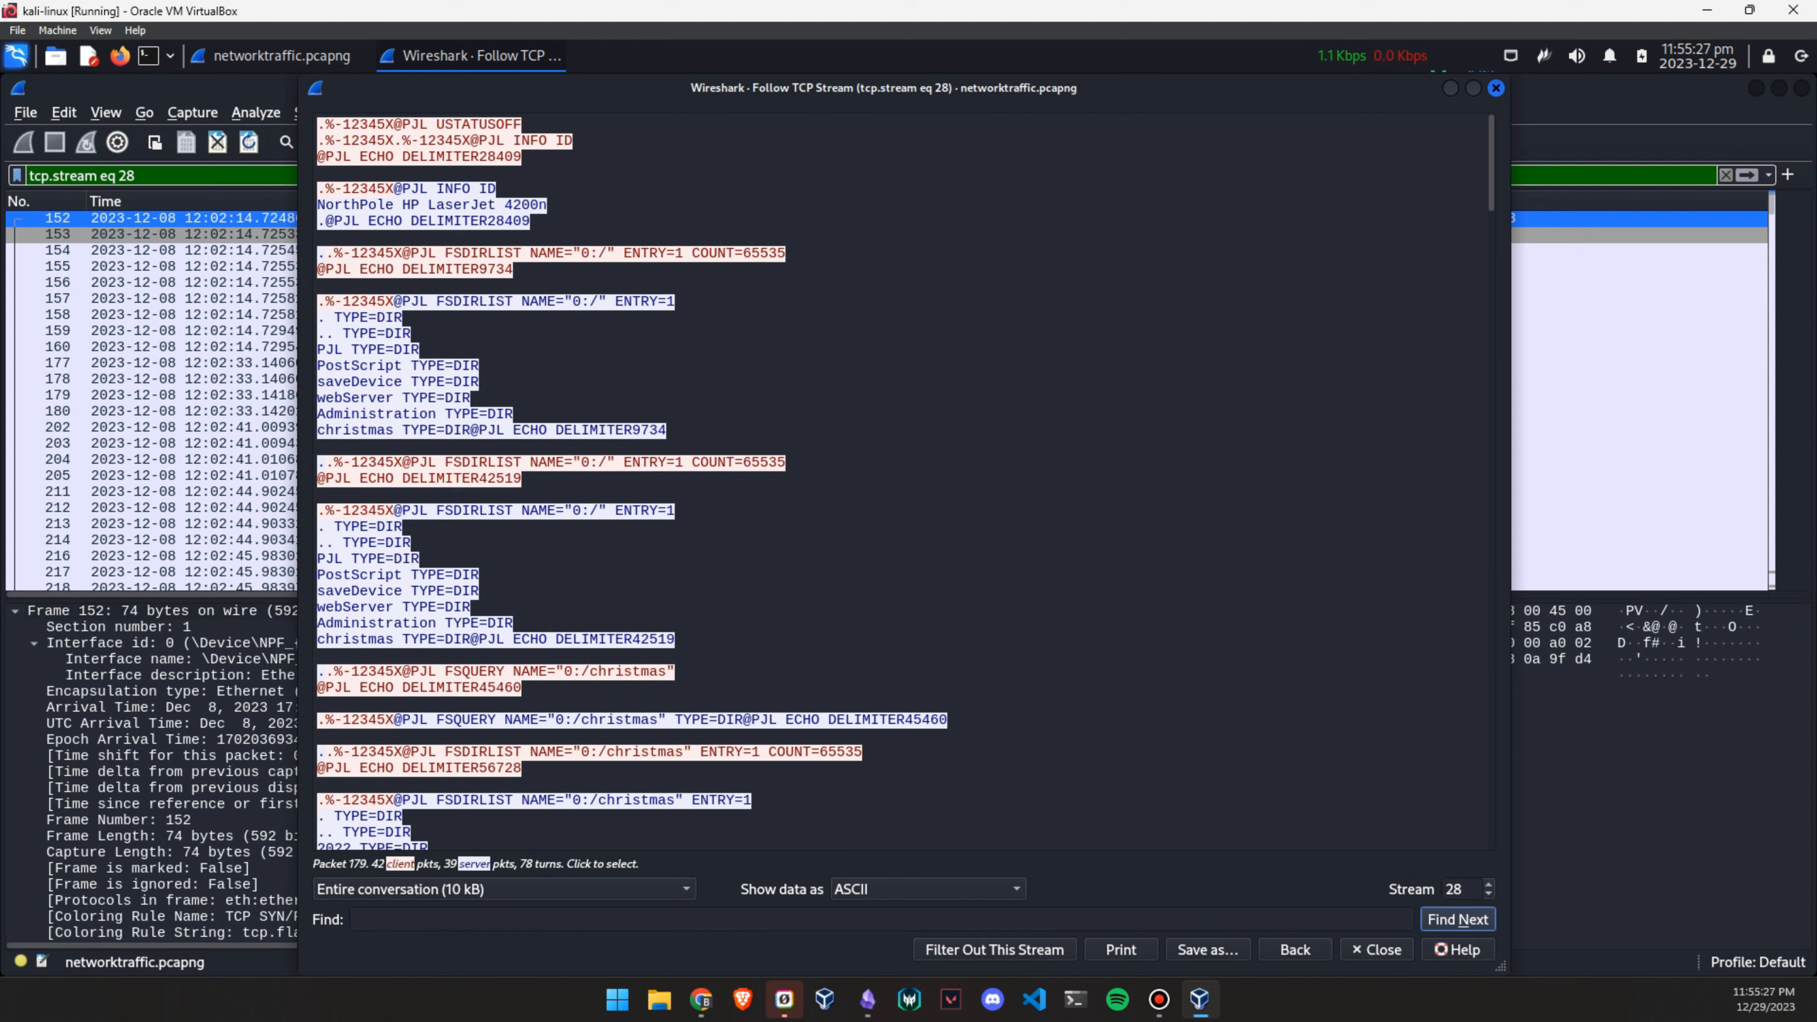
{"action": "left_click_drag", "start_coordinate": [546, 205], "coordinate": [317, 205]}
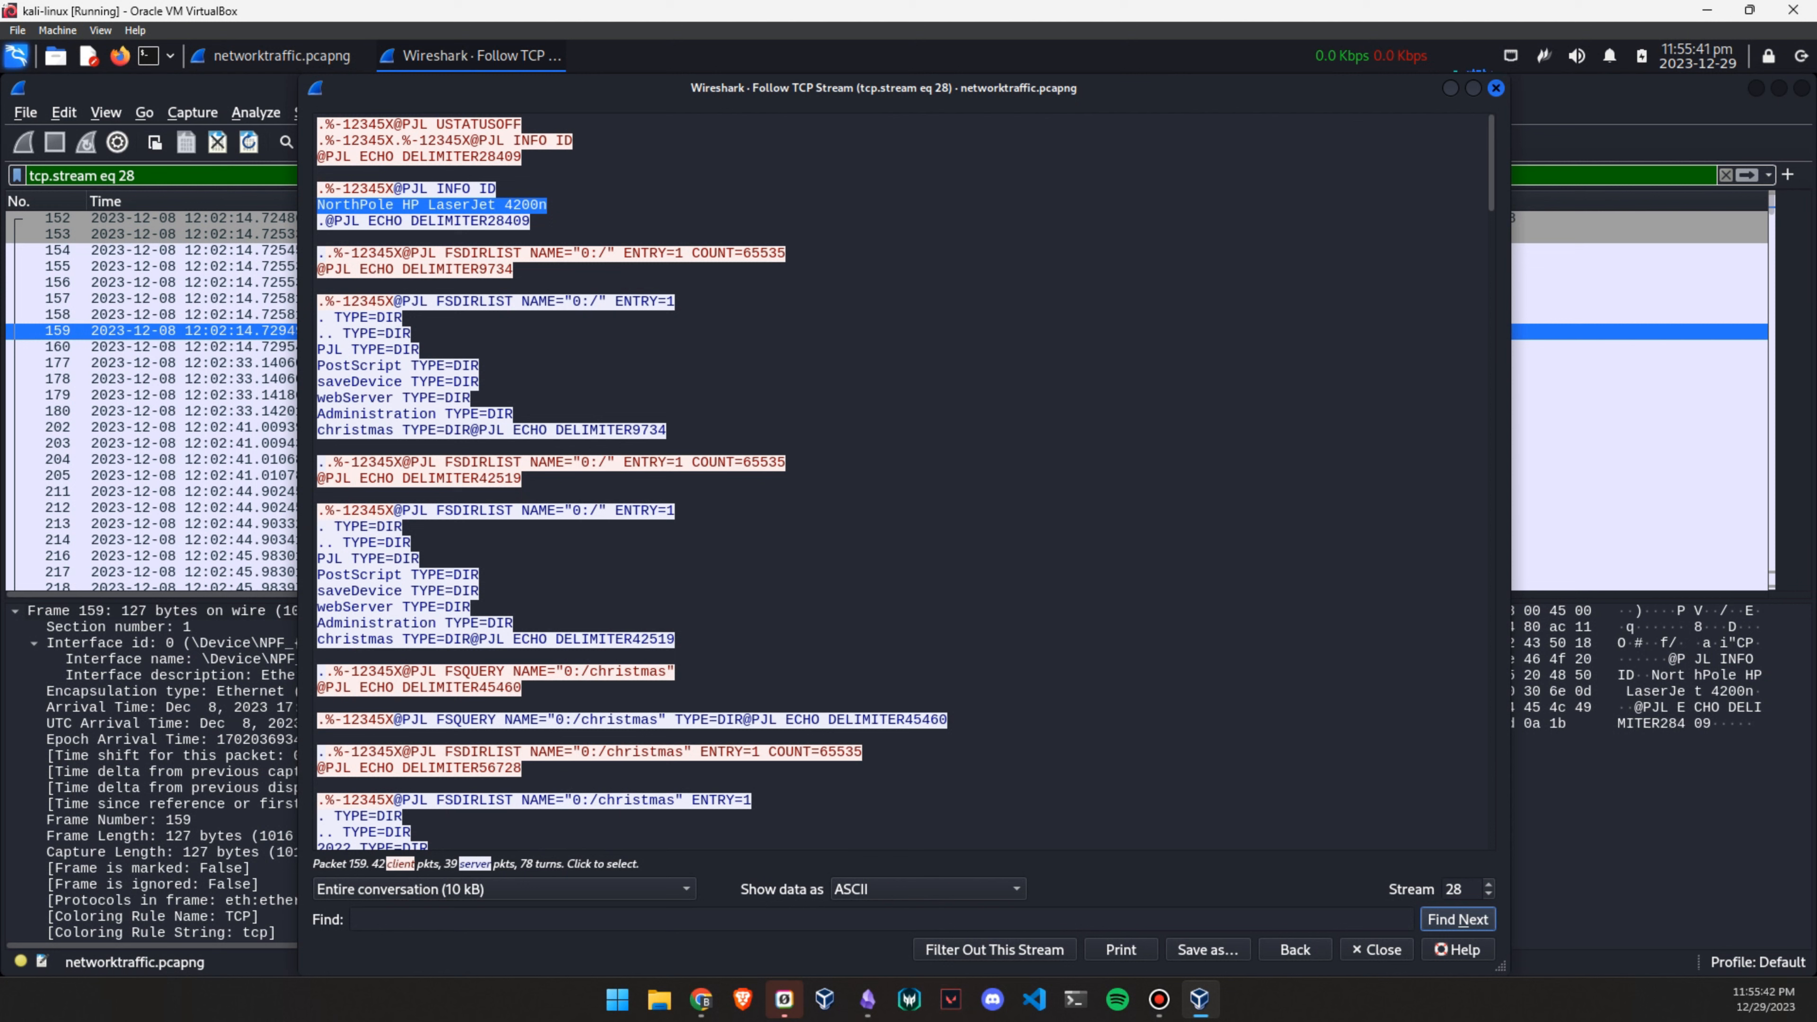
Record "NorthPole HP LaserJet 4200n" as the Task 3 answer and add a screenshot of stream 28 with the printer name and stream number boxed
{"action": "key", "text": "alt+Tab"}
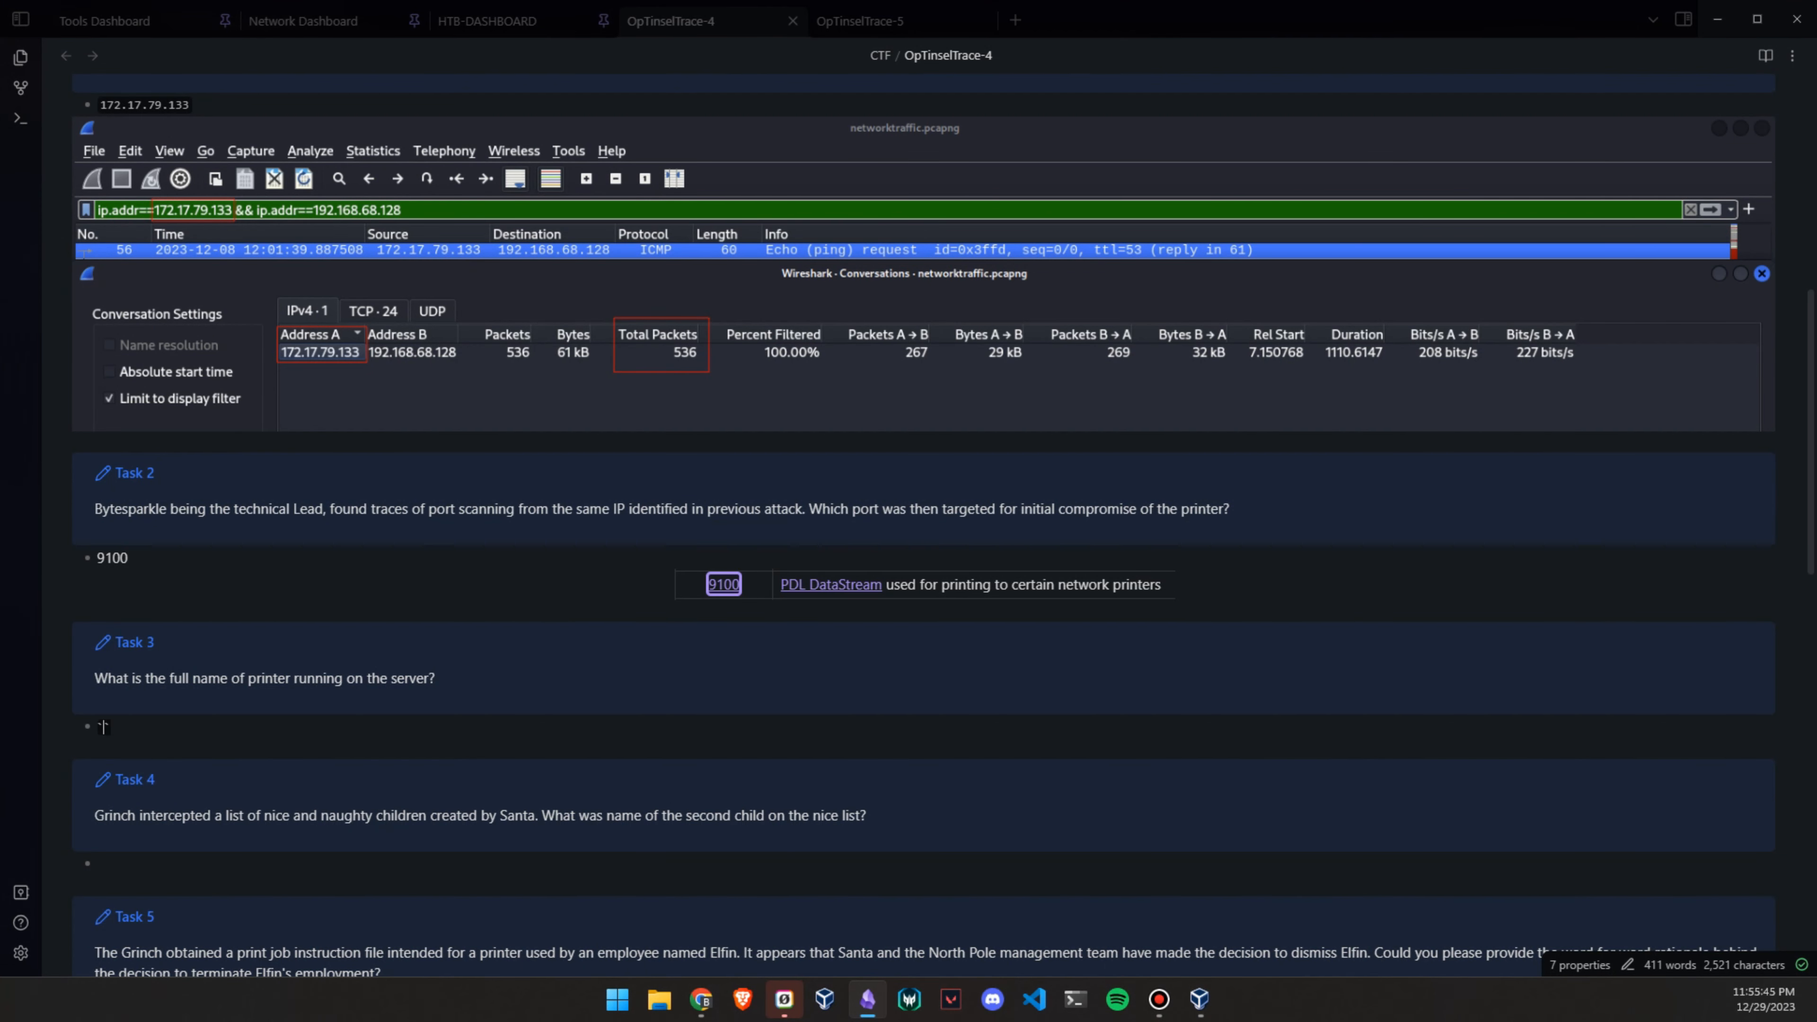
{"action": "key", "text": "alt+Tab"}
{"action": "left_click_drag", "start_coordinate": [882, 88], "coordinate": [633, 209]}
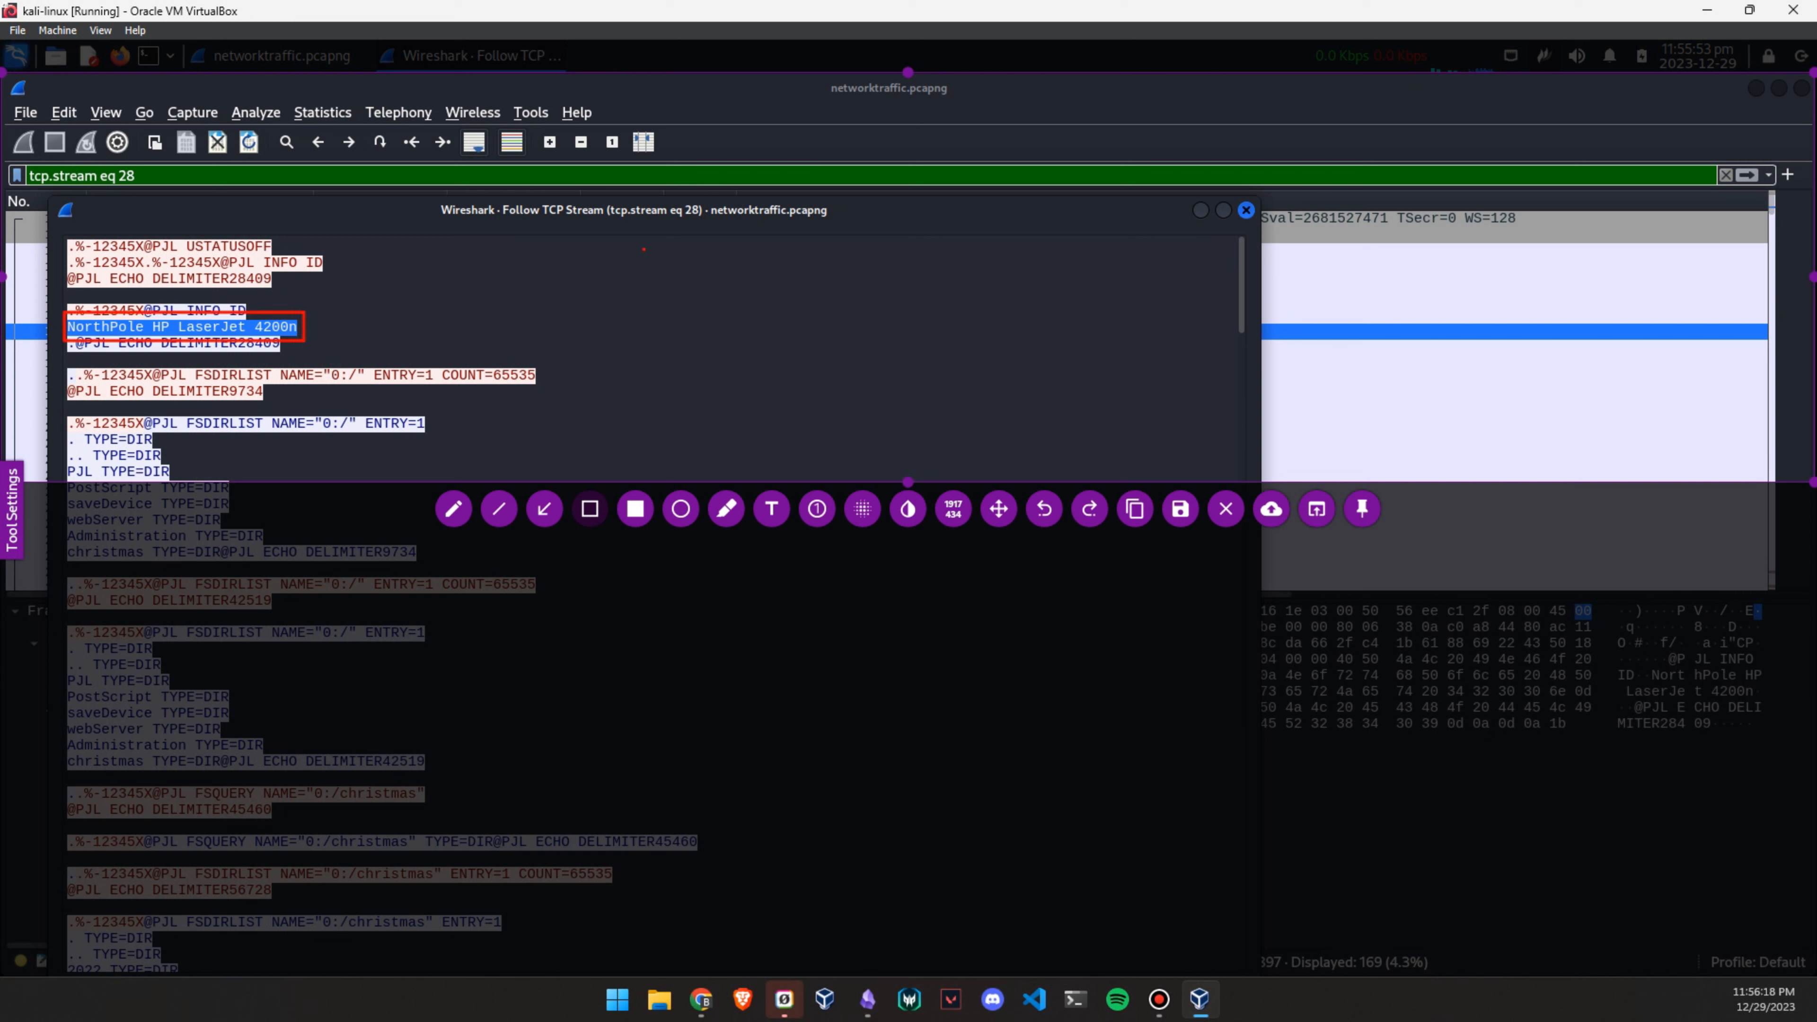
{"action": "left_click_drag", "start_coordinate": [608, 219], "coordinate": [707, 221]}
{"action": "key", "text": "ctrl+c"}
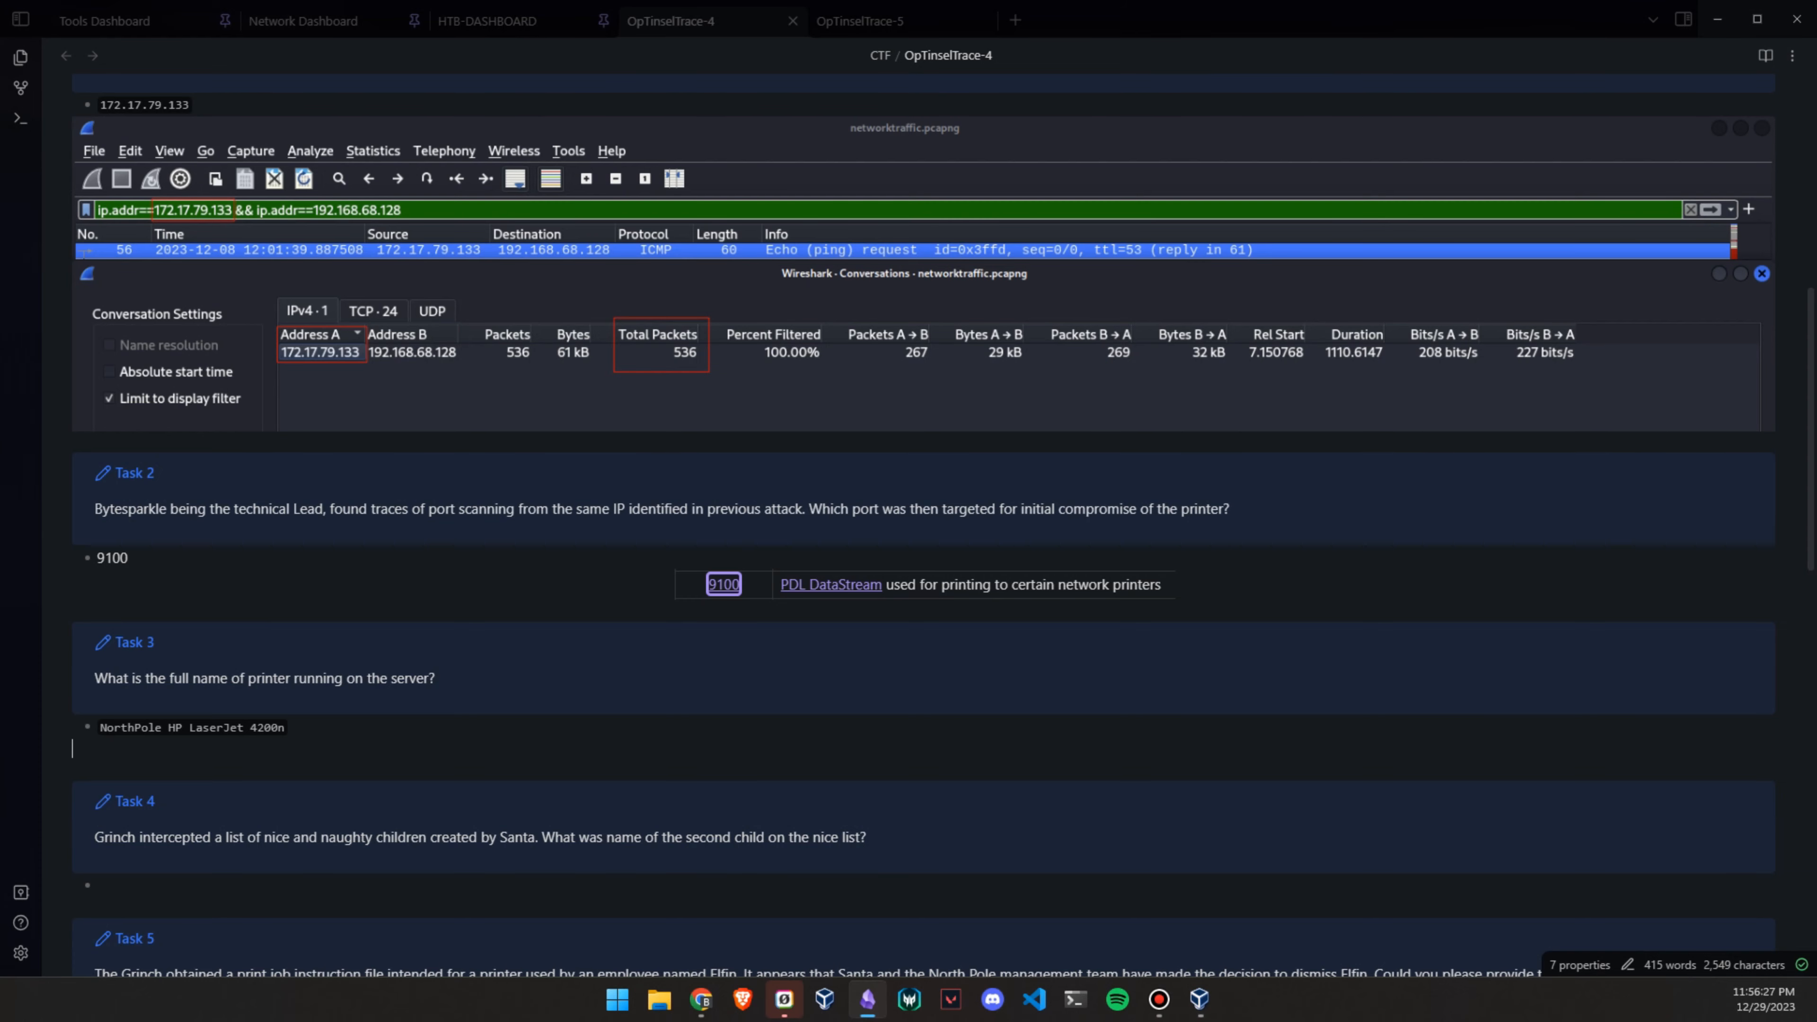
{"action": "key", "text": "ctrl+v"}
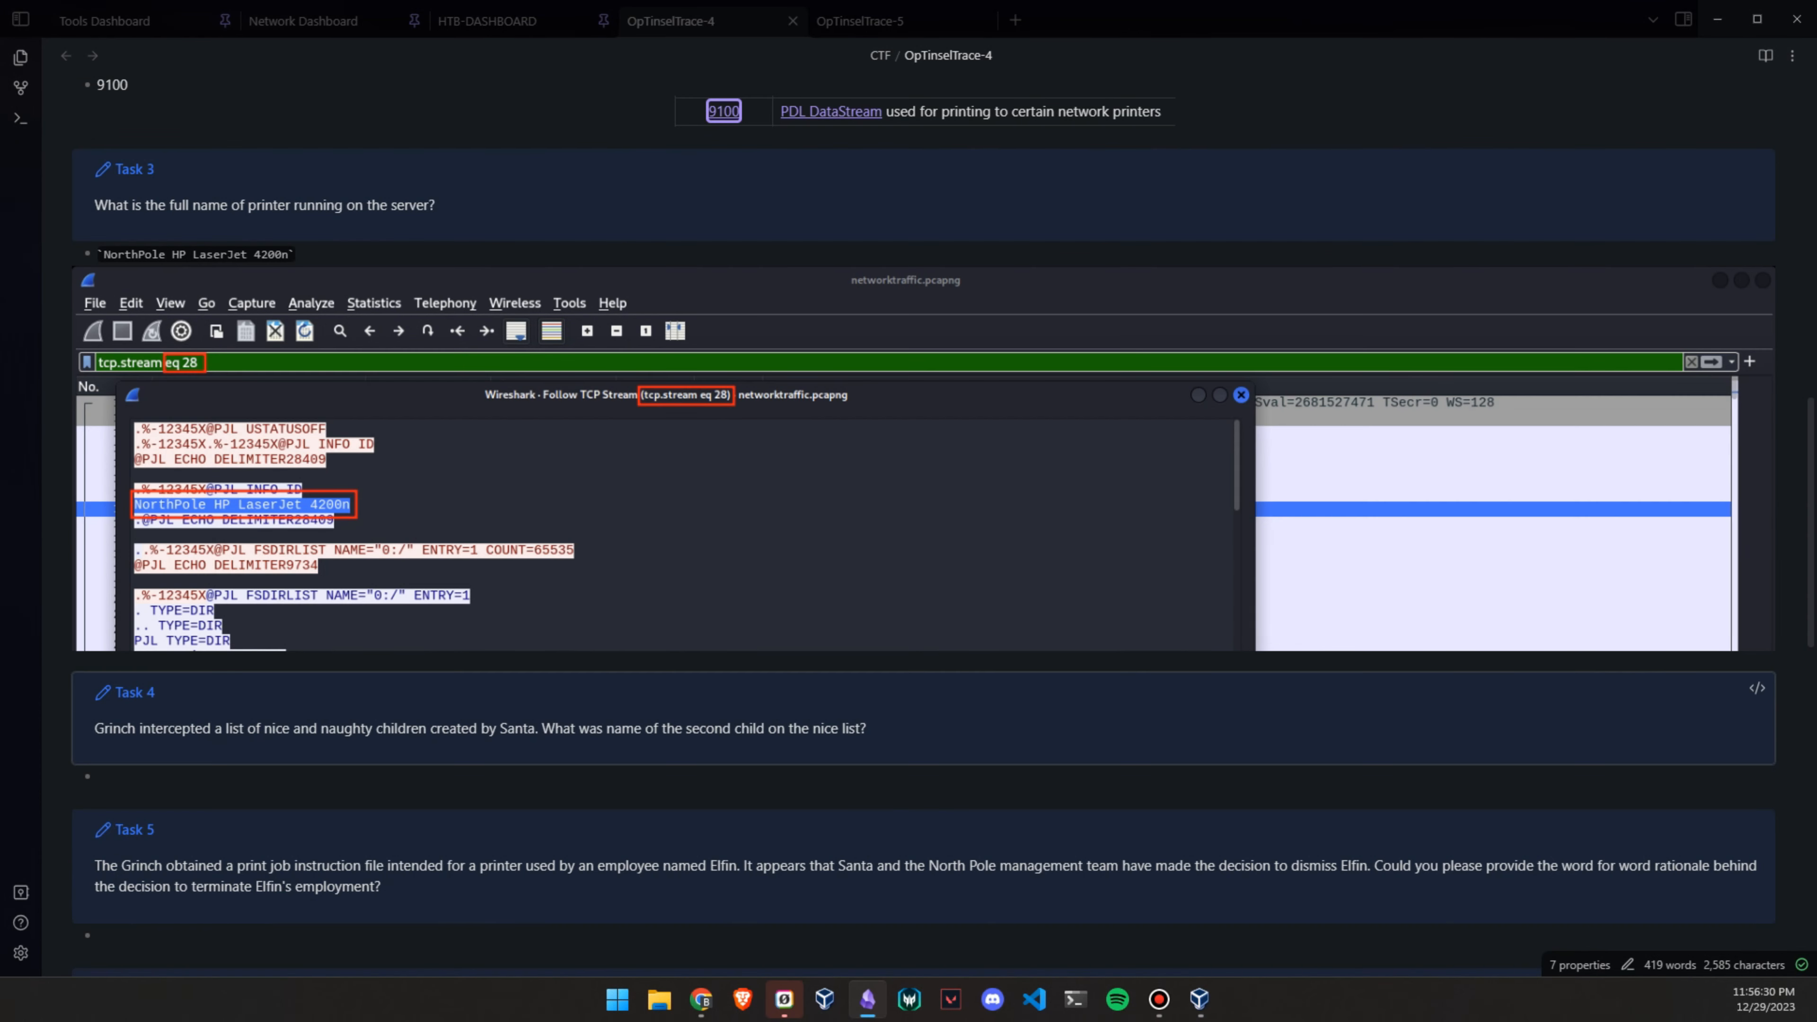
Examine the FSDIRLIST and FSQUERY requests in stream 28 that lead from 0:/ through 0:/christmas to 0:/christmas/2023 for Task 4
{"action": "left_click", "coordinate": [97, 777]}
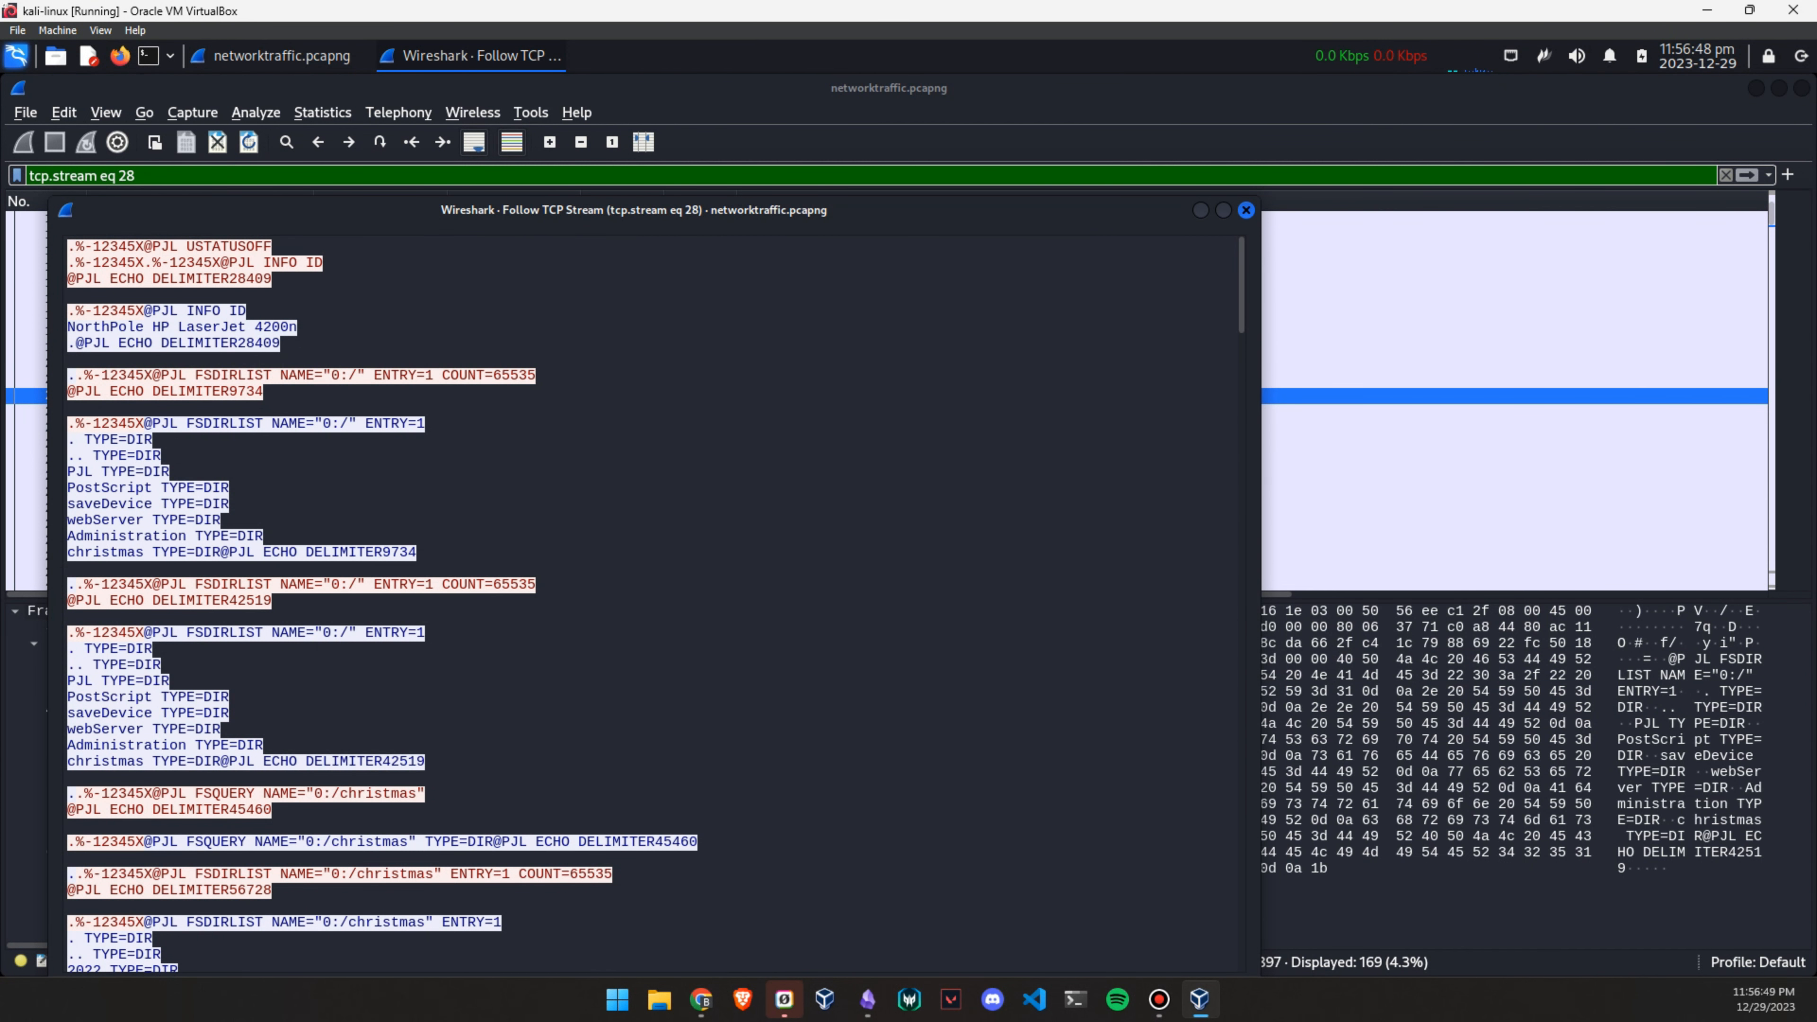
{"action": "scroll", "coordinate": [651, 602], "scroll_direction": "down", "scroll_amount": 5}
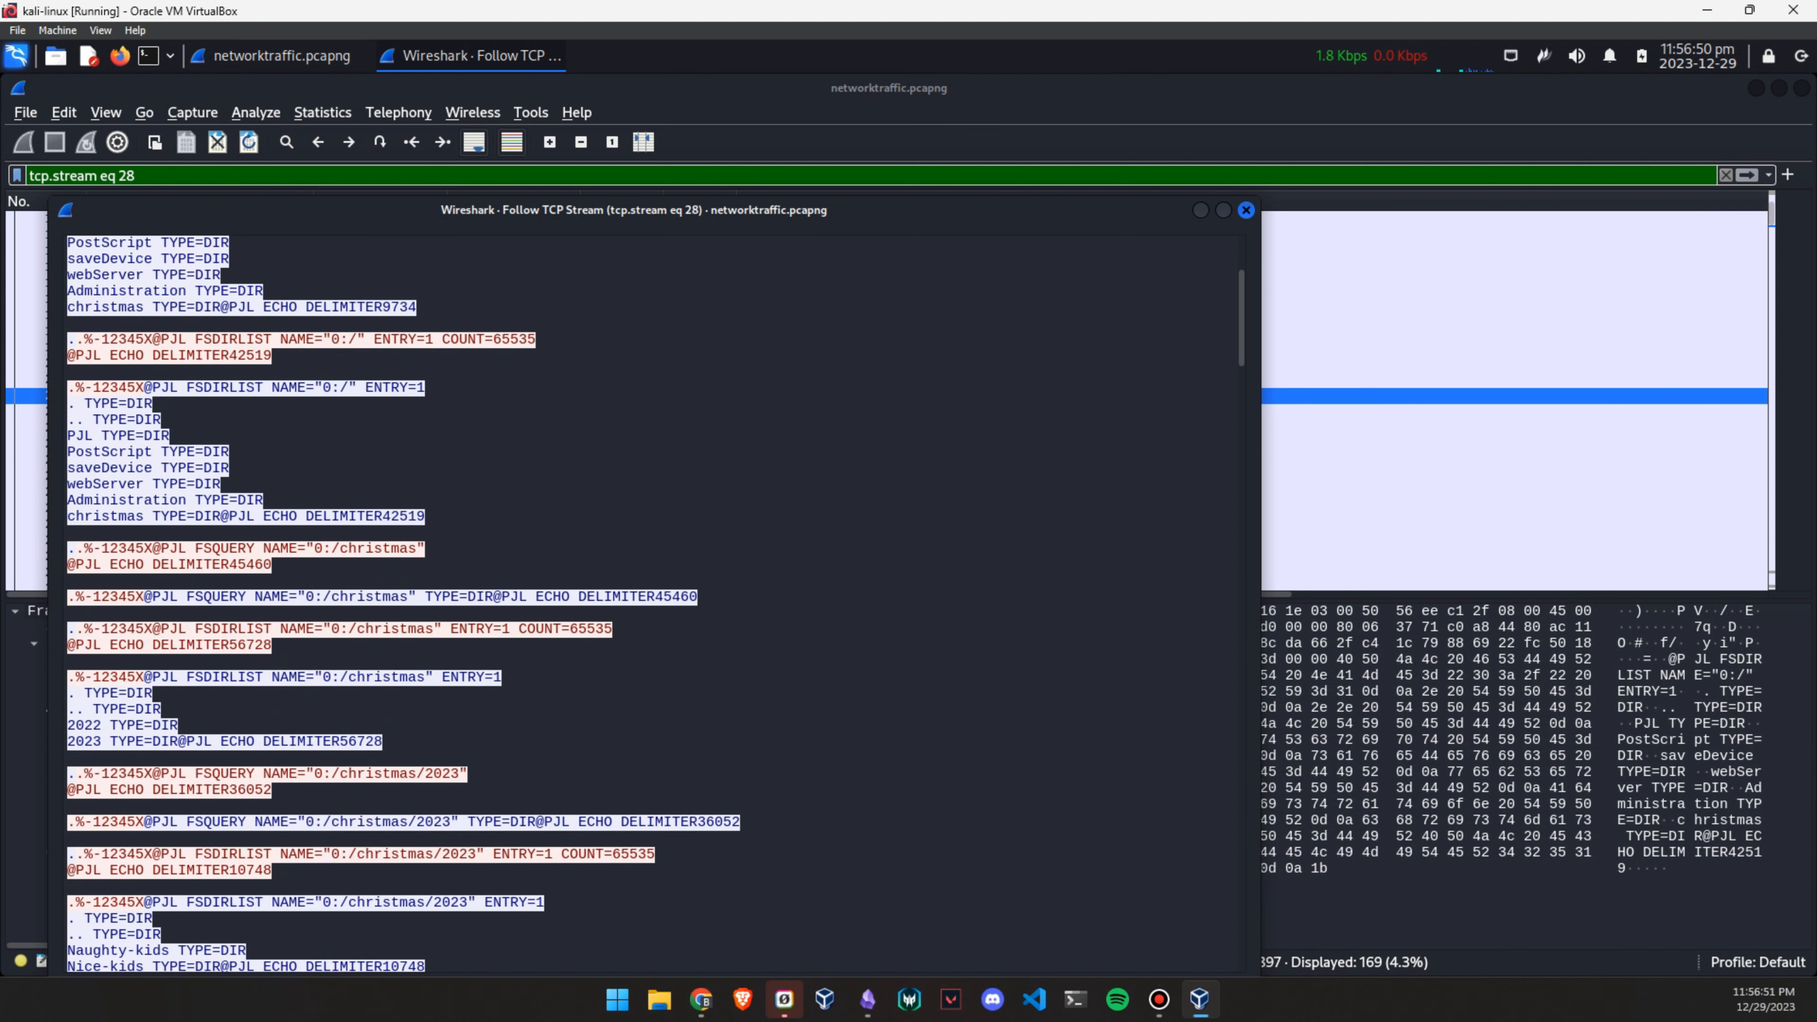
{"action": "scroll", "coordinate": [651, 602], "scroll_direction": "down", "scroll_amount": 5}
{"action": "scroll", "coordinate": [651, 602], "scroll_direction": "down", "scroll_amount": 5}
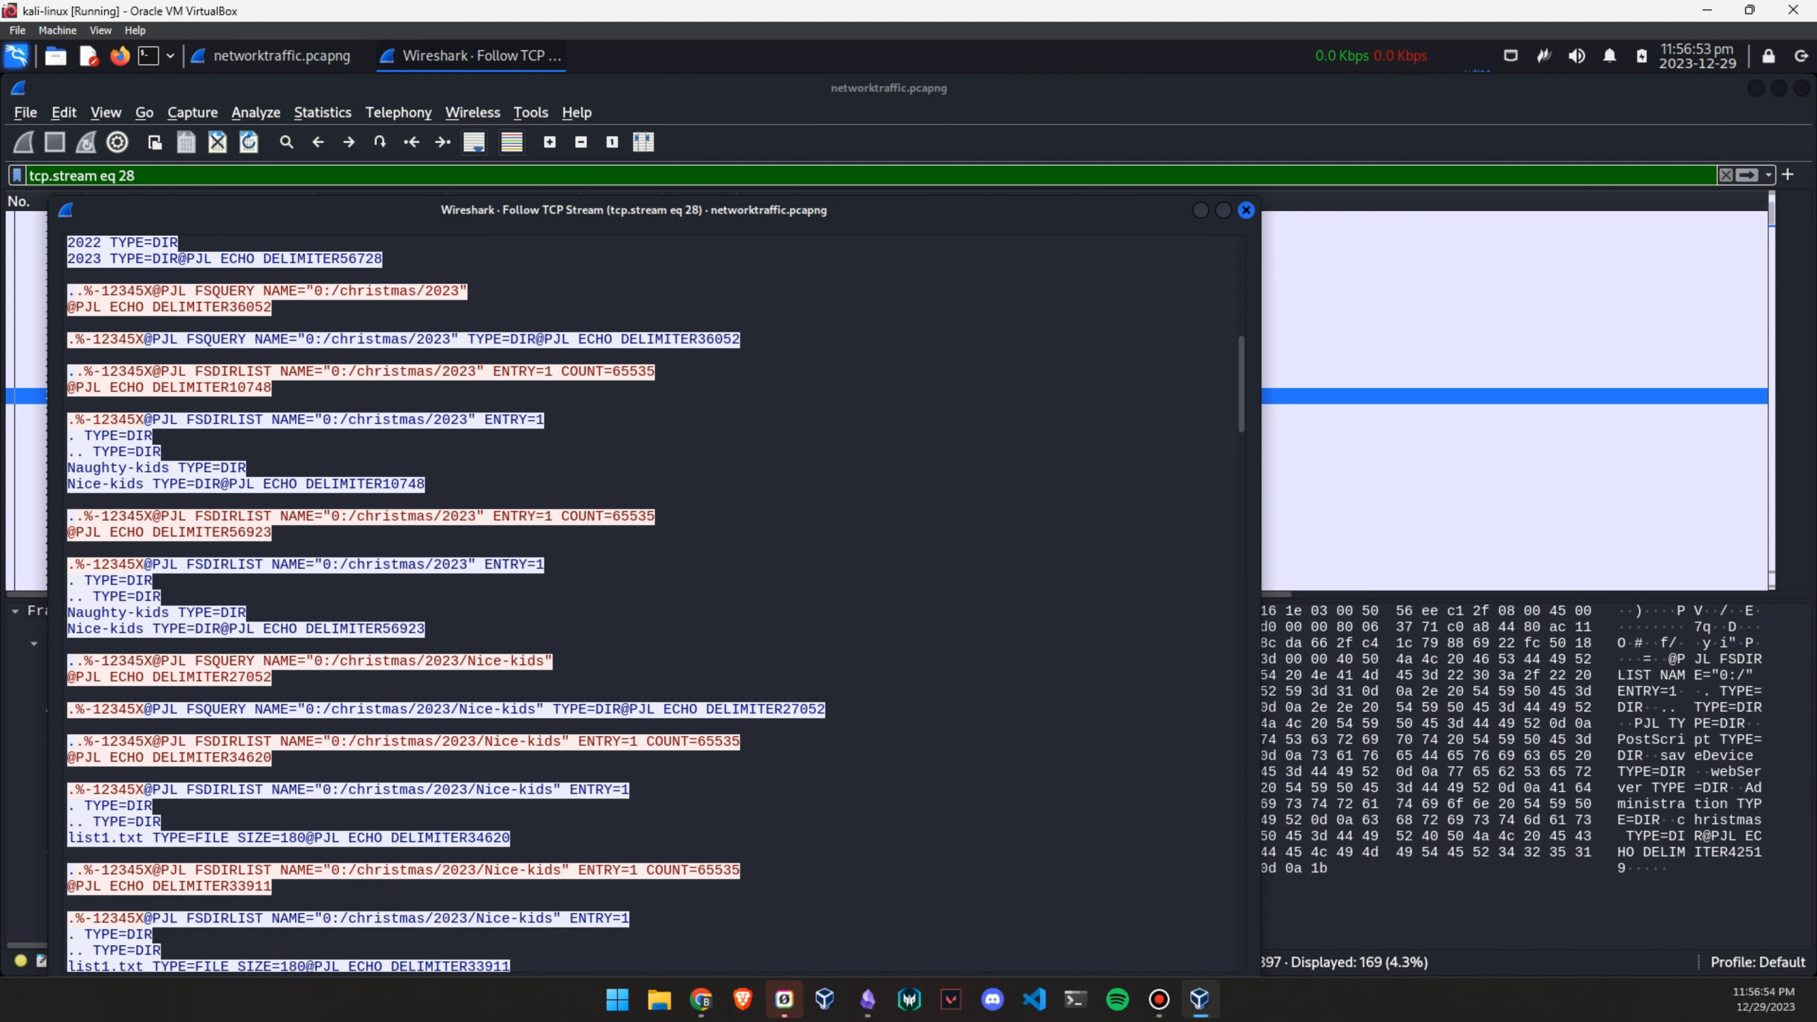
{"action": "left_click_drag", "start_coordinate": [339, 790], "coordinate": [630, 790]}
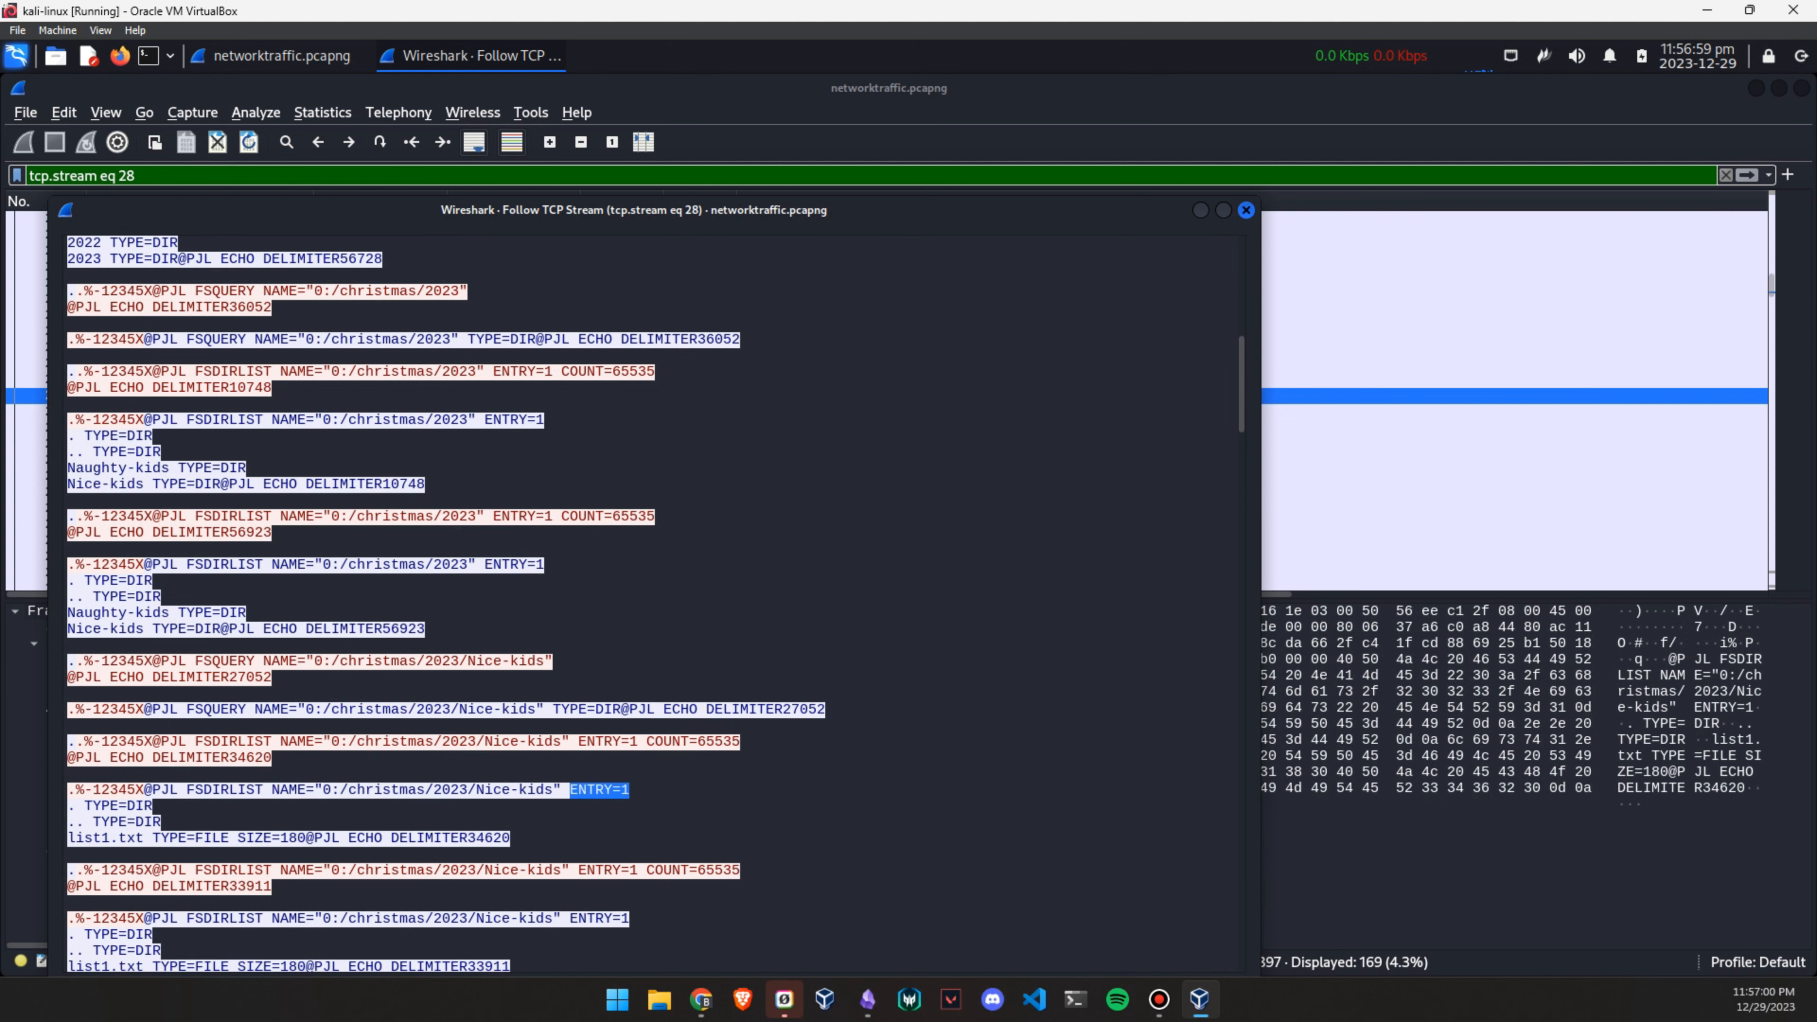
{"action": "scroll", "coordinate": [651, 602], "scroll_direction": "up", "scroll_amount": 5}
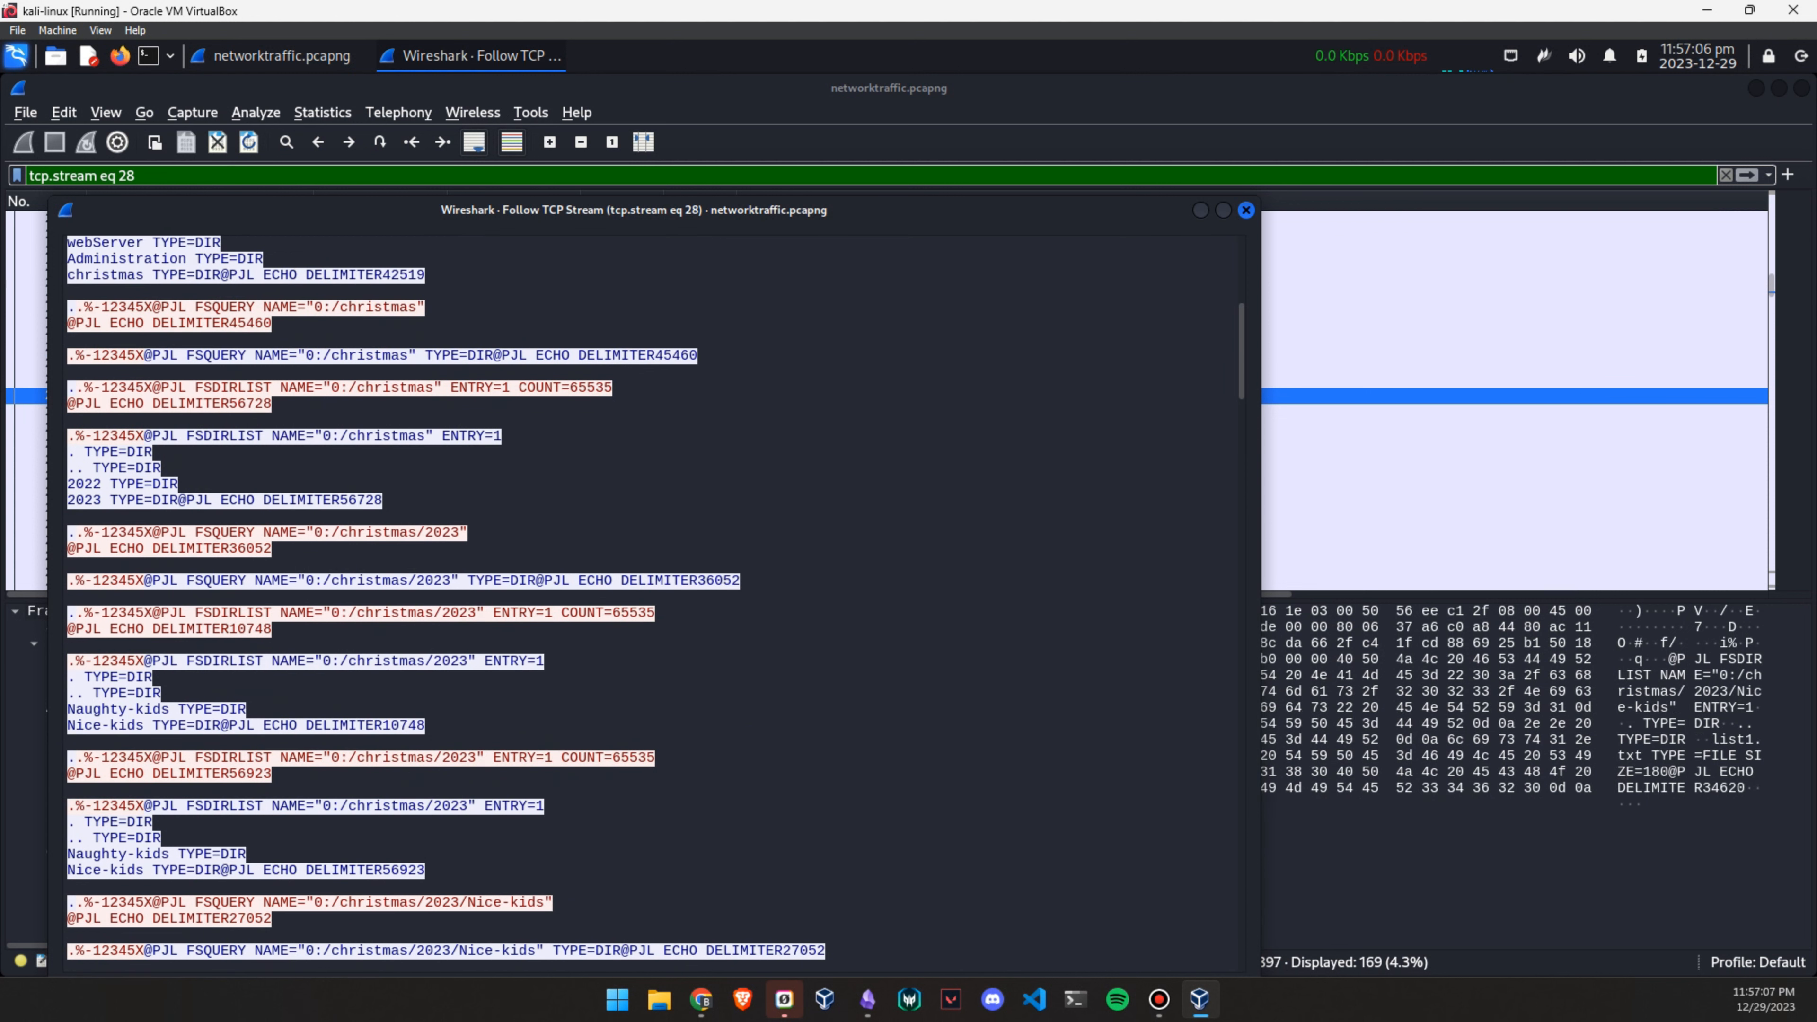
{"action": "scroll", "coordinate": [652, 602], "scroll_direction": "up", "scroll_amount": 6}
{"action": "left_click_drag", "start_coordinate": [186, 435], "coordinate": [409, 435]}
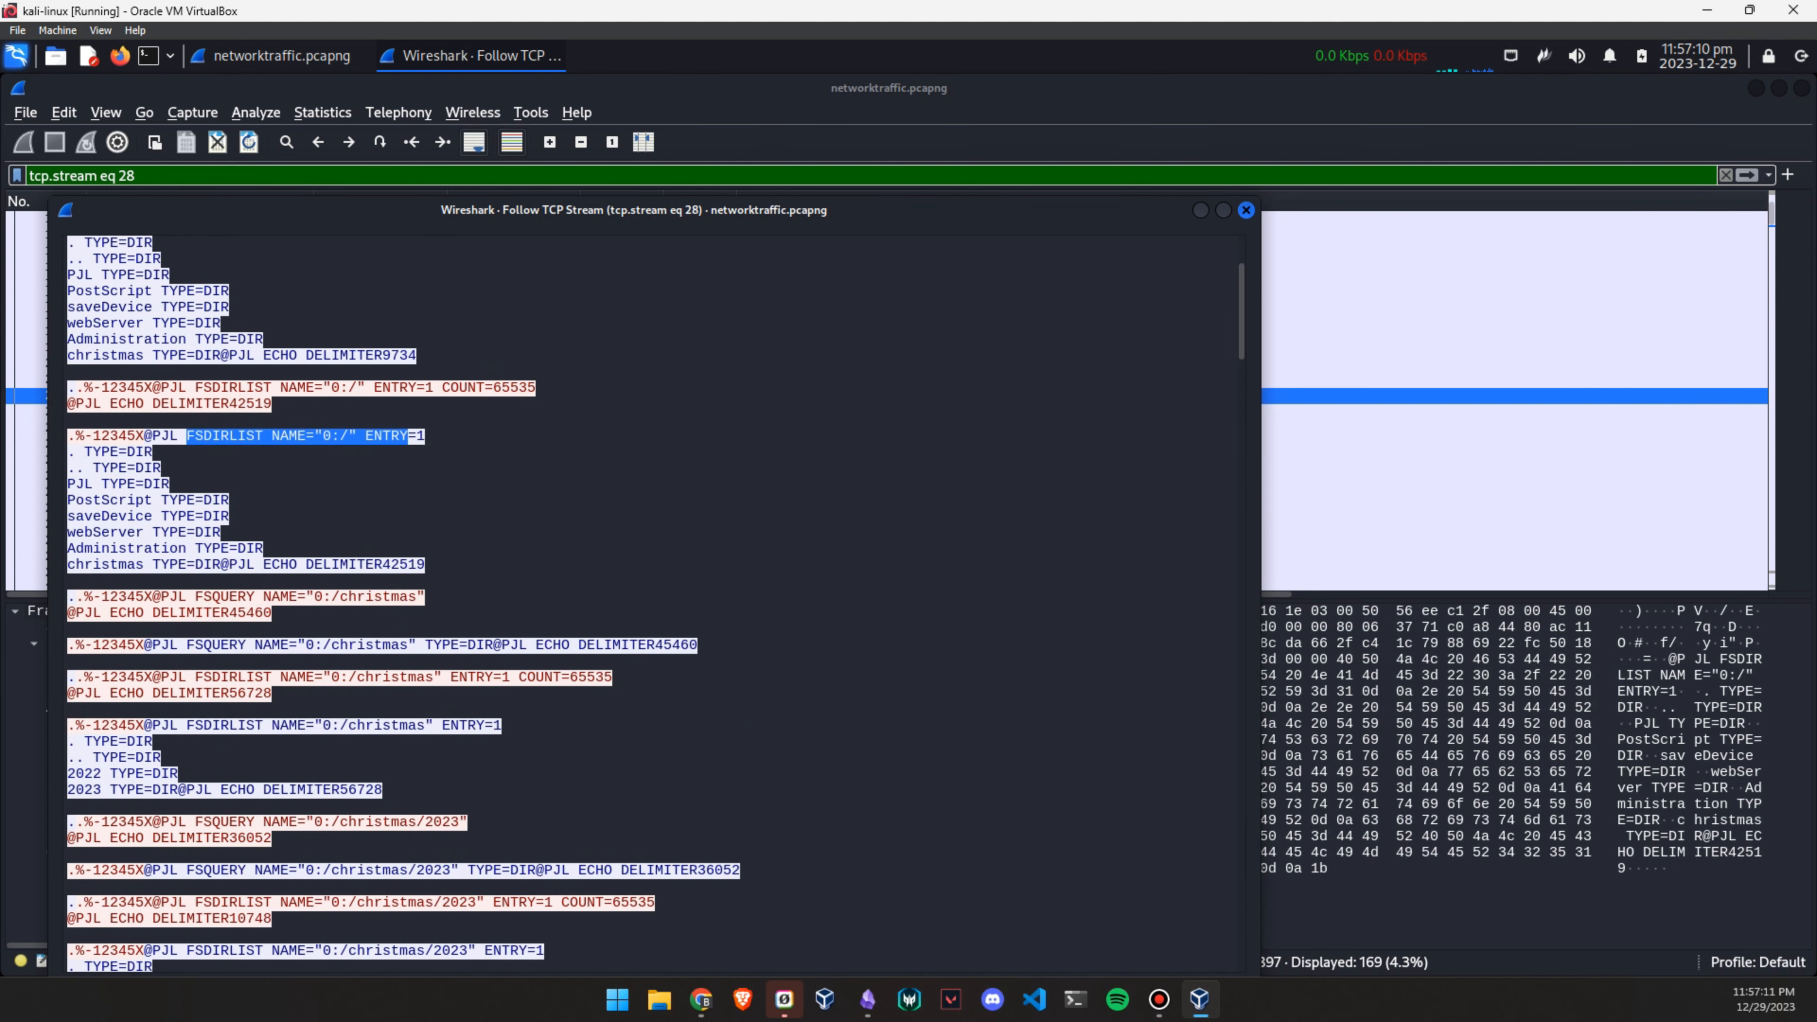
{"action": "left_click_drag", "start_coordinate": [281, 677], "coordinate": [435, 677]}
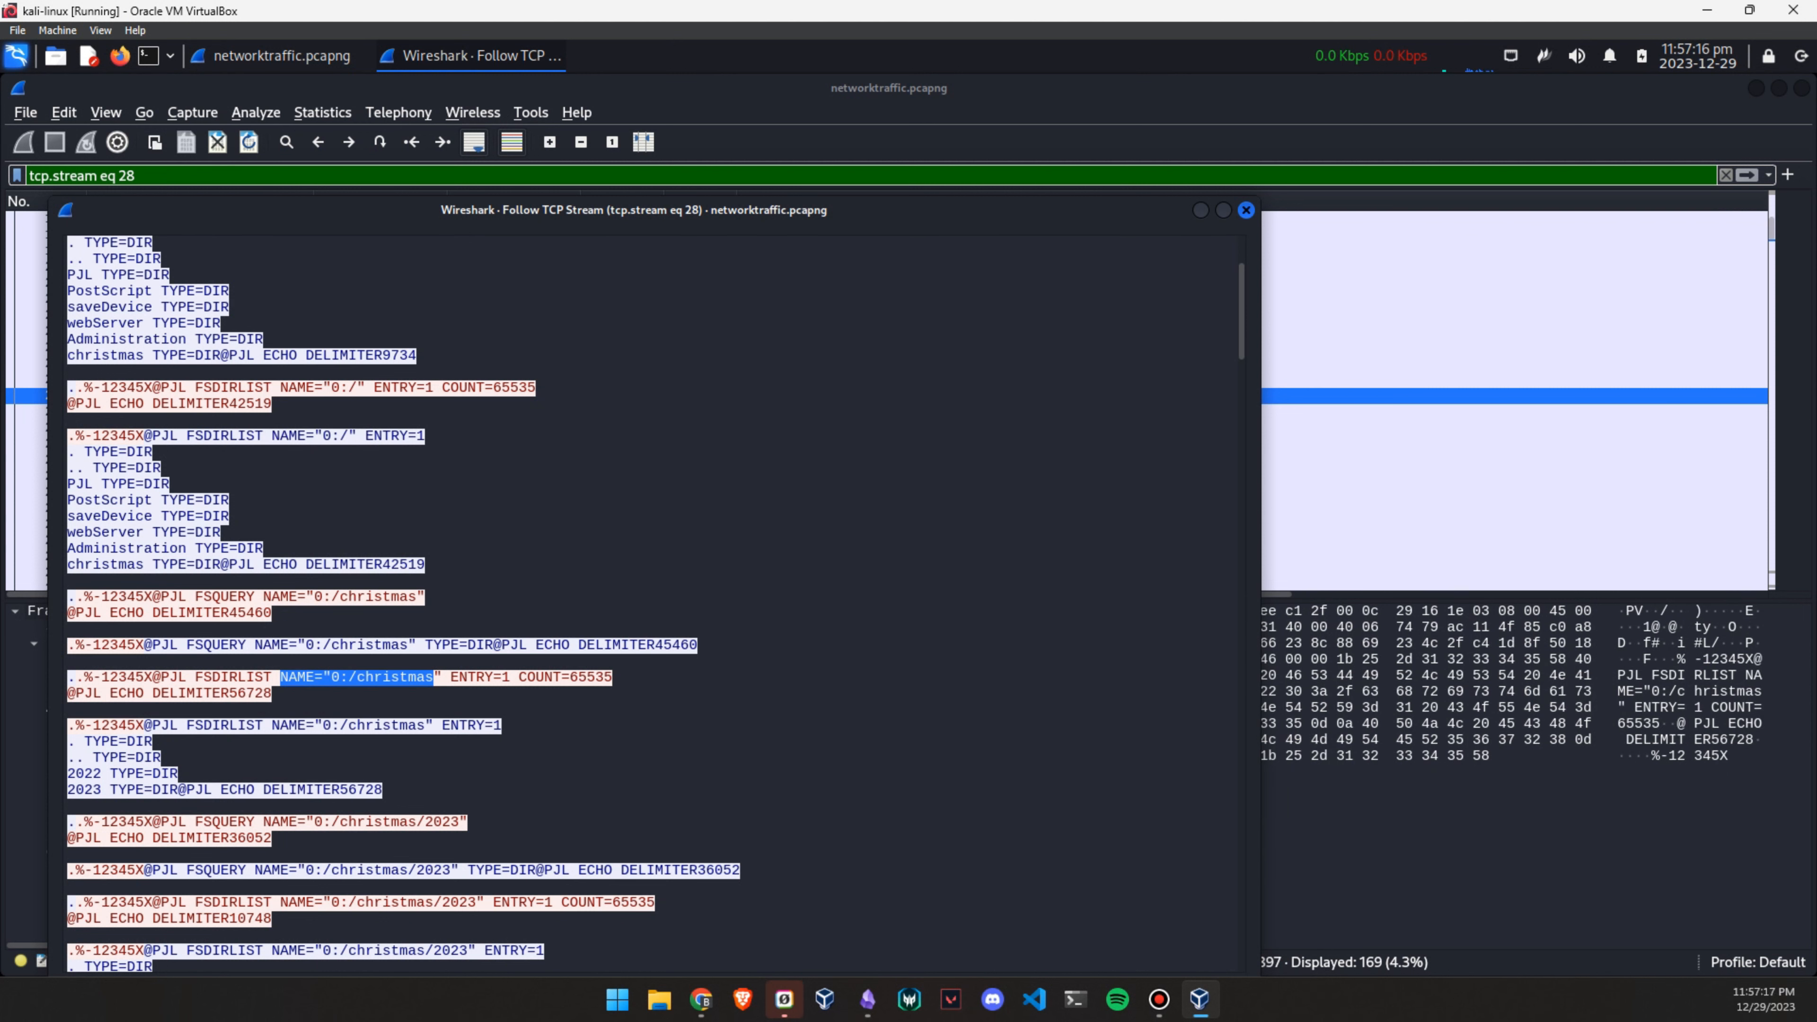
{"action": "left_click_drag", "start_coordinate": [314, 822], "coordinate": [460, 822]}
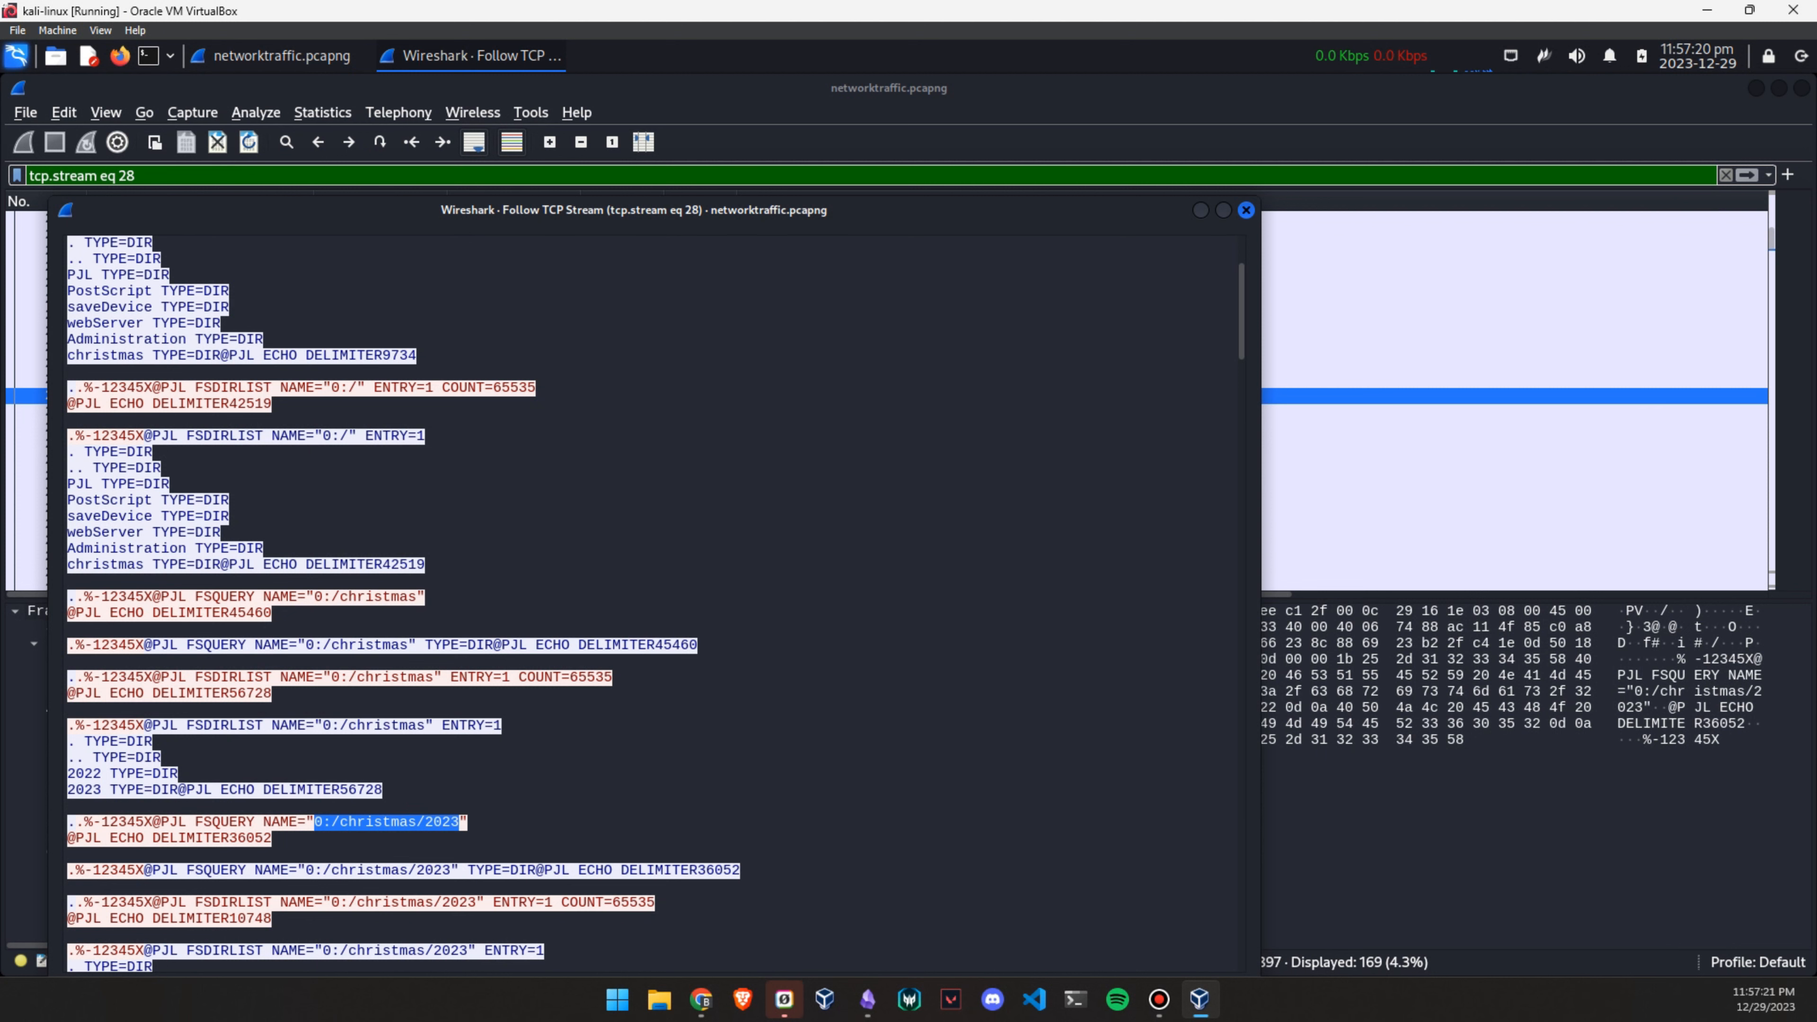
Examine the Naughty-kids and Nice-kids entries in the 0:/christmas/2023 directory listing and their DELIMITER10748 echo
{"action": "scroll", "coordinate": [460, 821], "scroll_direction": "down", "scroll_amount": 4}
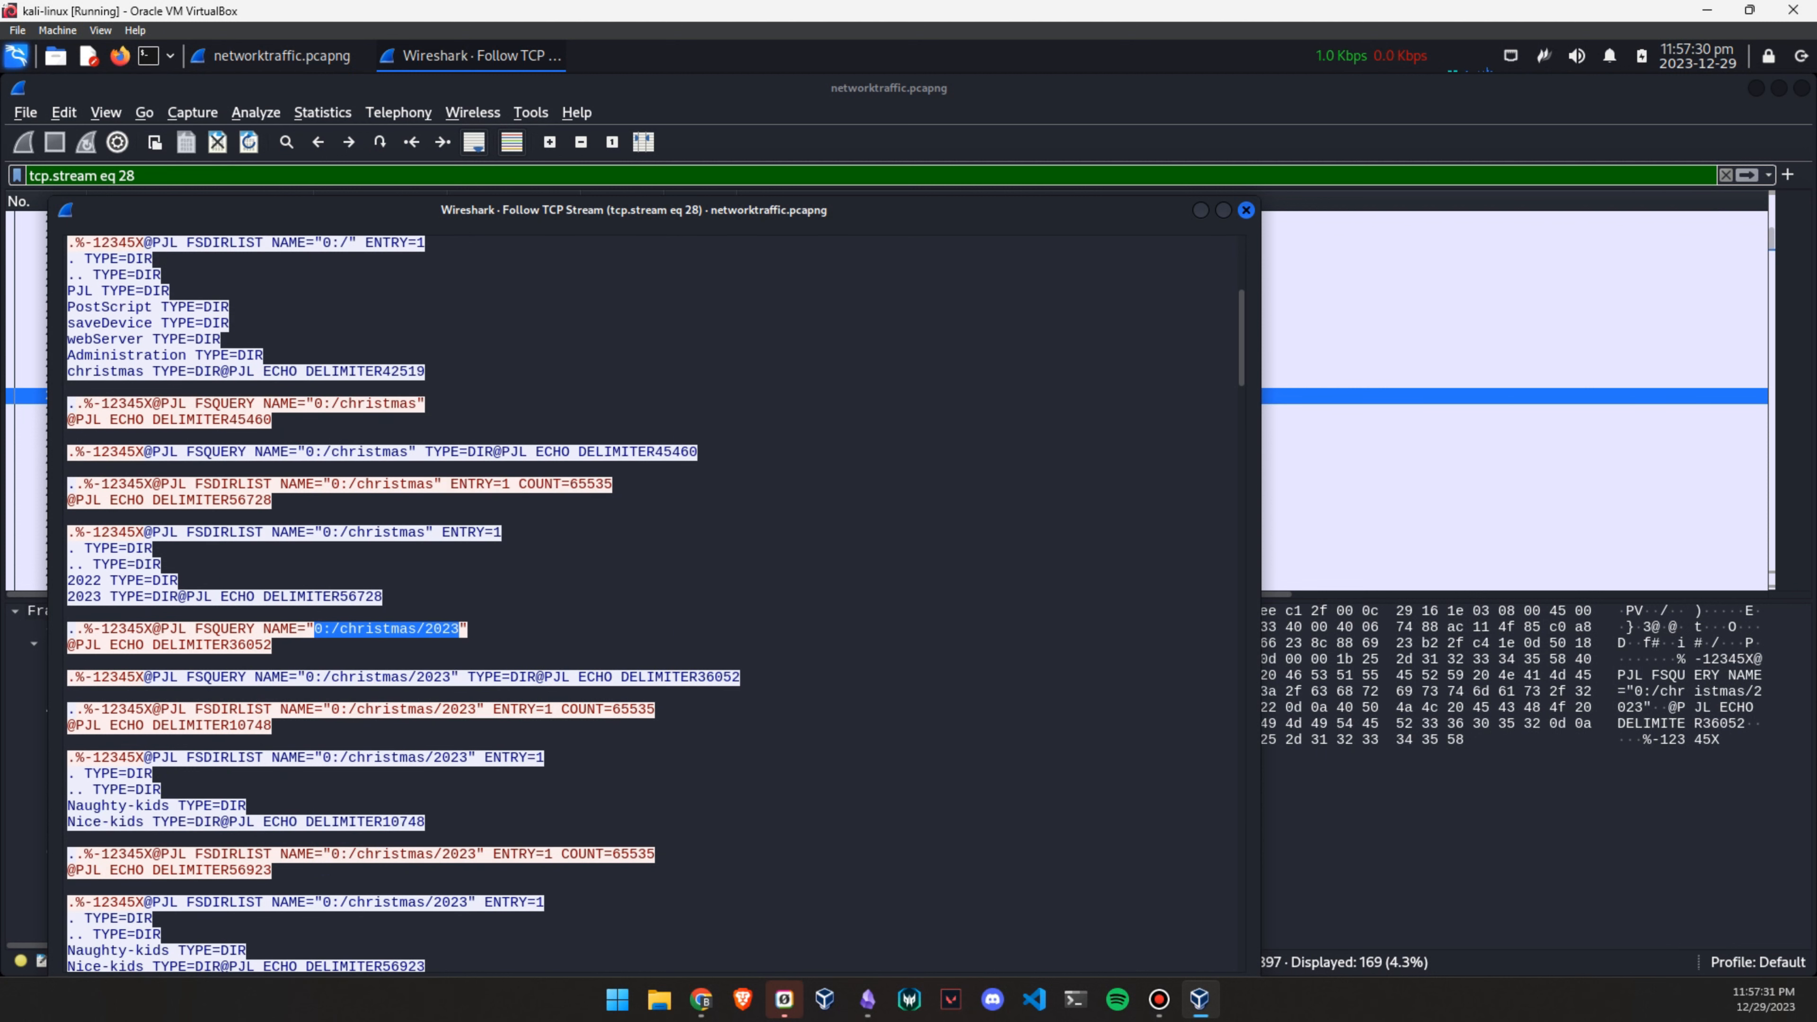
{"action": "left_click_drag", "start_coordinate": [75, 725], "coordinate": [264, 725]}
{"action": "left_click_drag", "start_coordinate": [264, 725], "coordinate": [271, 725]}
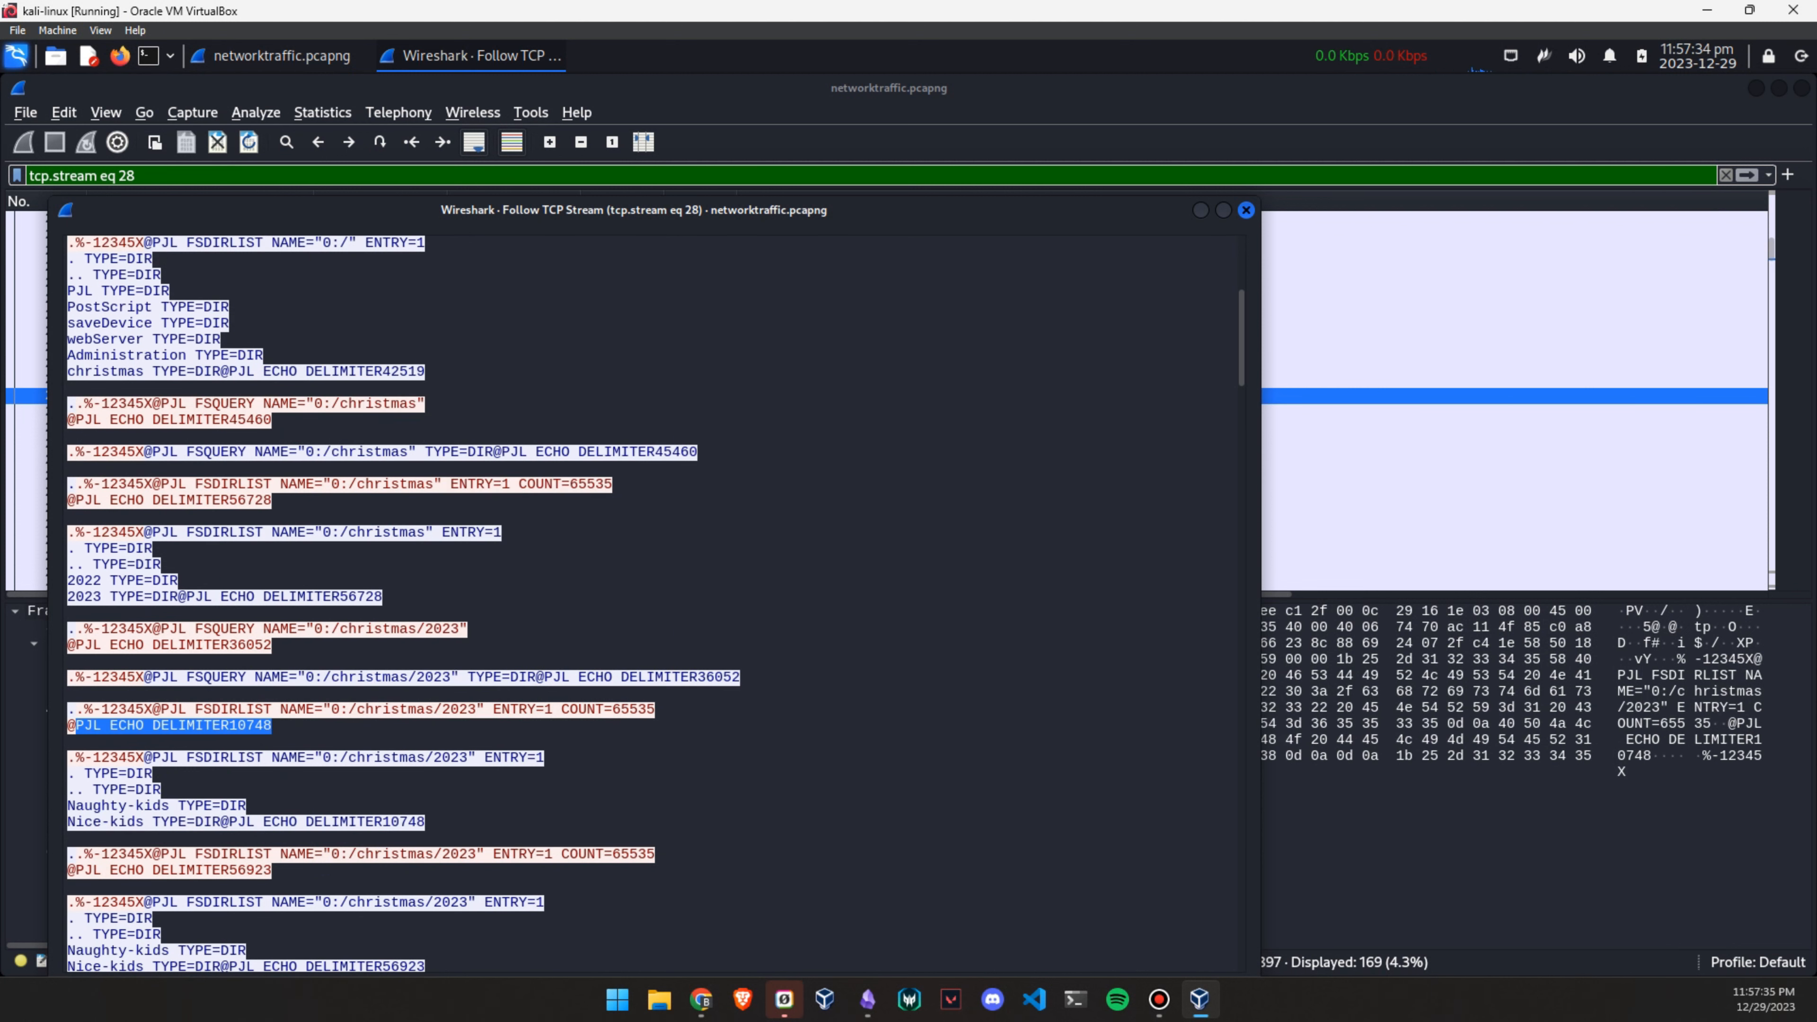
{"action": "left_click_drag", "start_coordinate": [68, 805], "coordinate": [247, 805]}
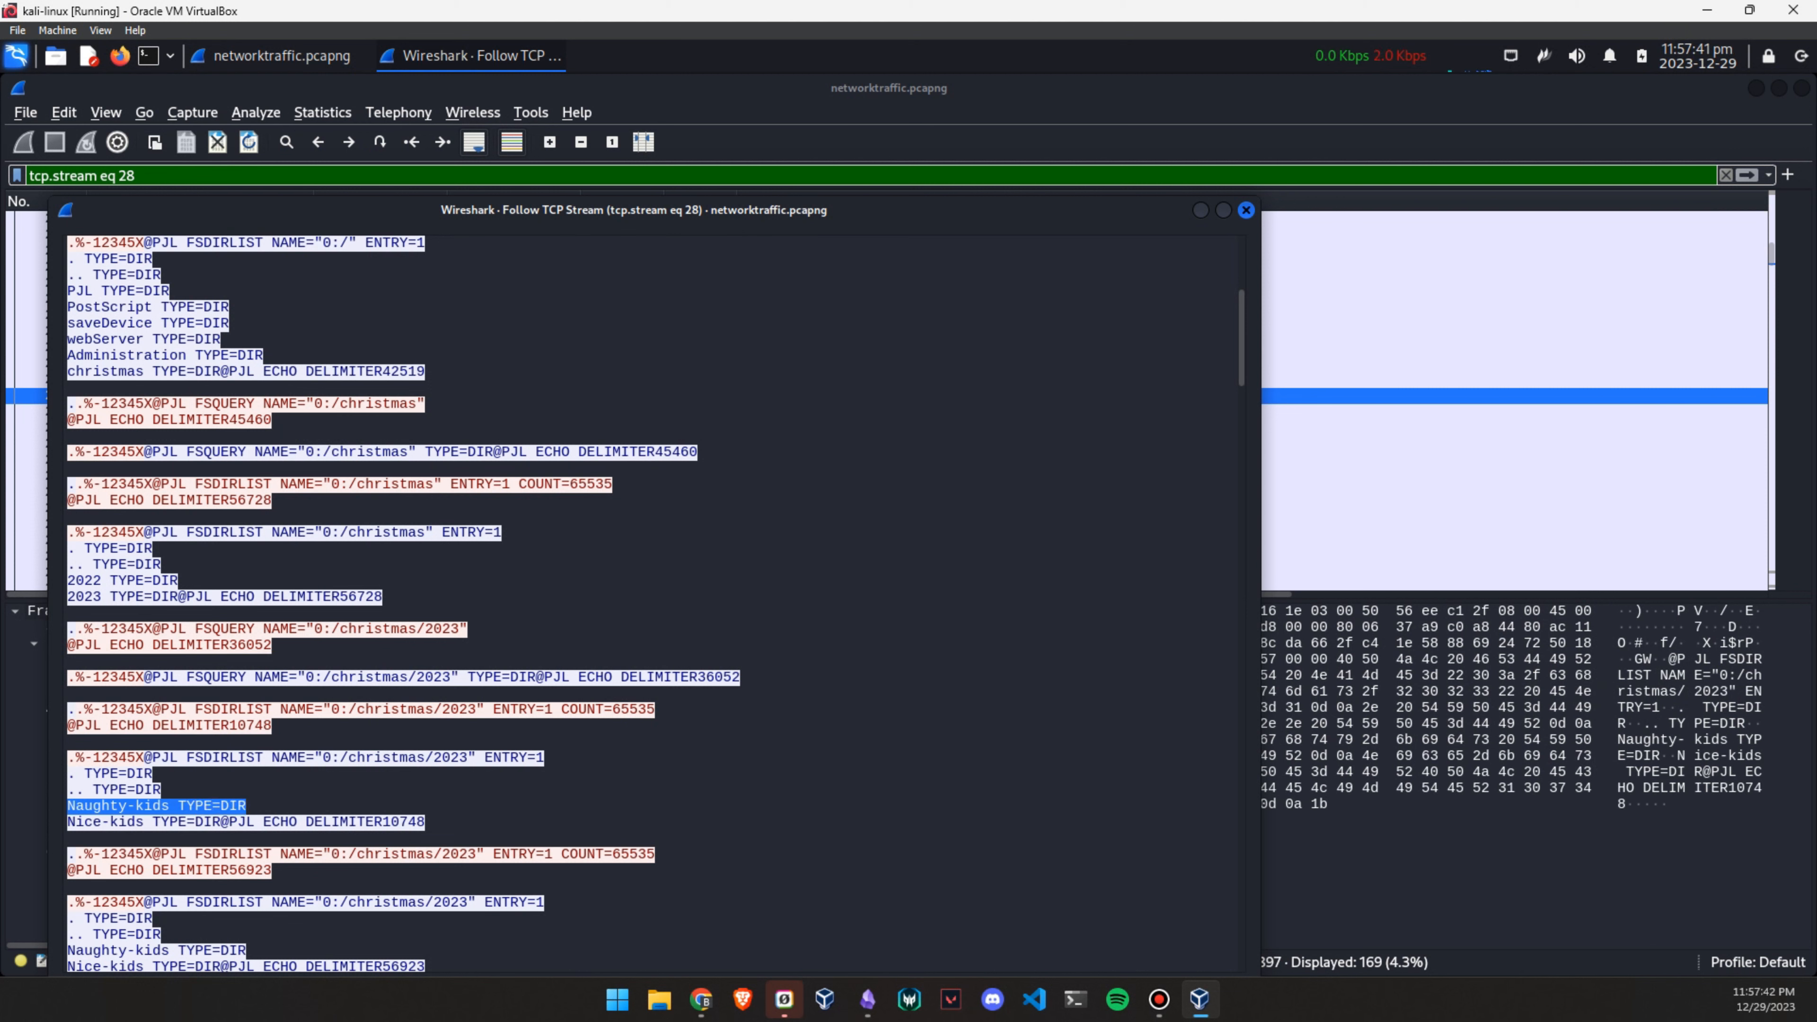
{"action": "left_click_drag", "start_coordinate": [76, 821], "coordinate": [152, 822]}
{"action": "scroll", "coordinate": [644, 602], "scroll_direction": "down", "scroll_amount": 2}
{"action": "left_click_drag", "start_coordinate": [305, 725], "coordinate": [425, 725]}
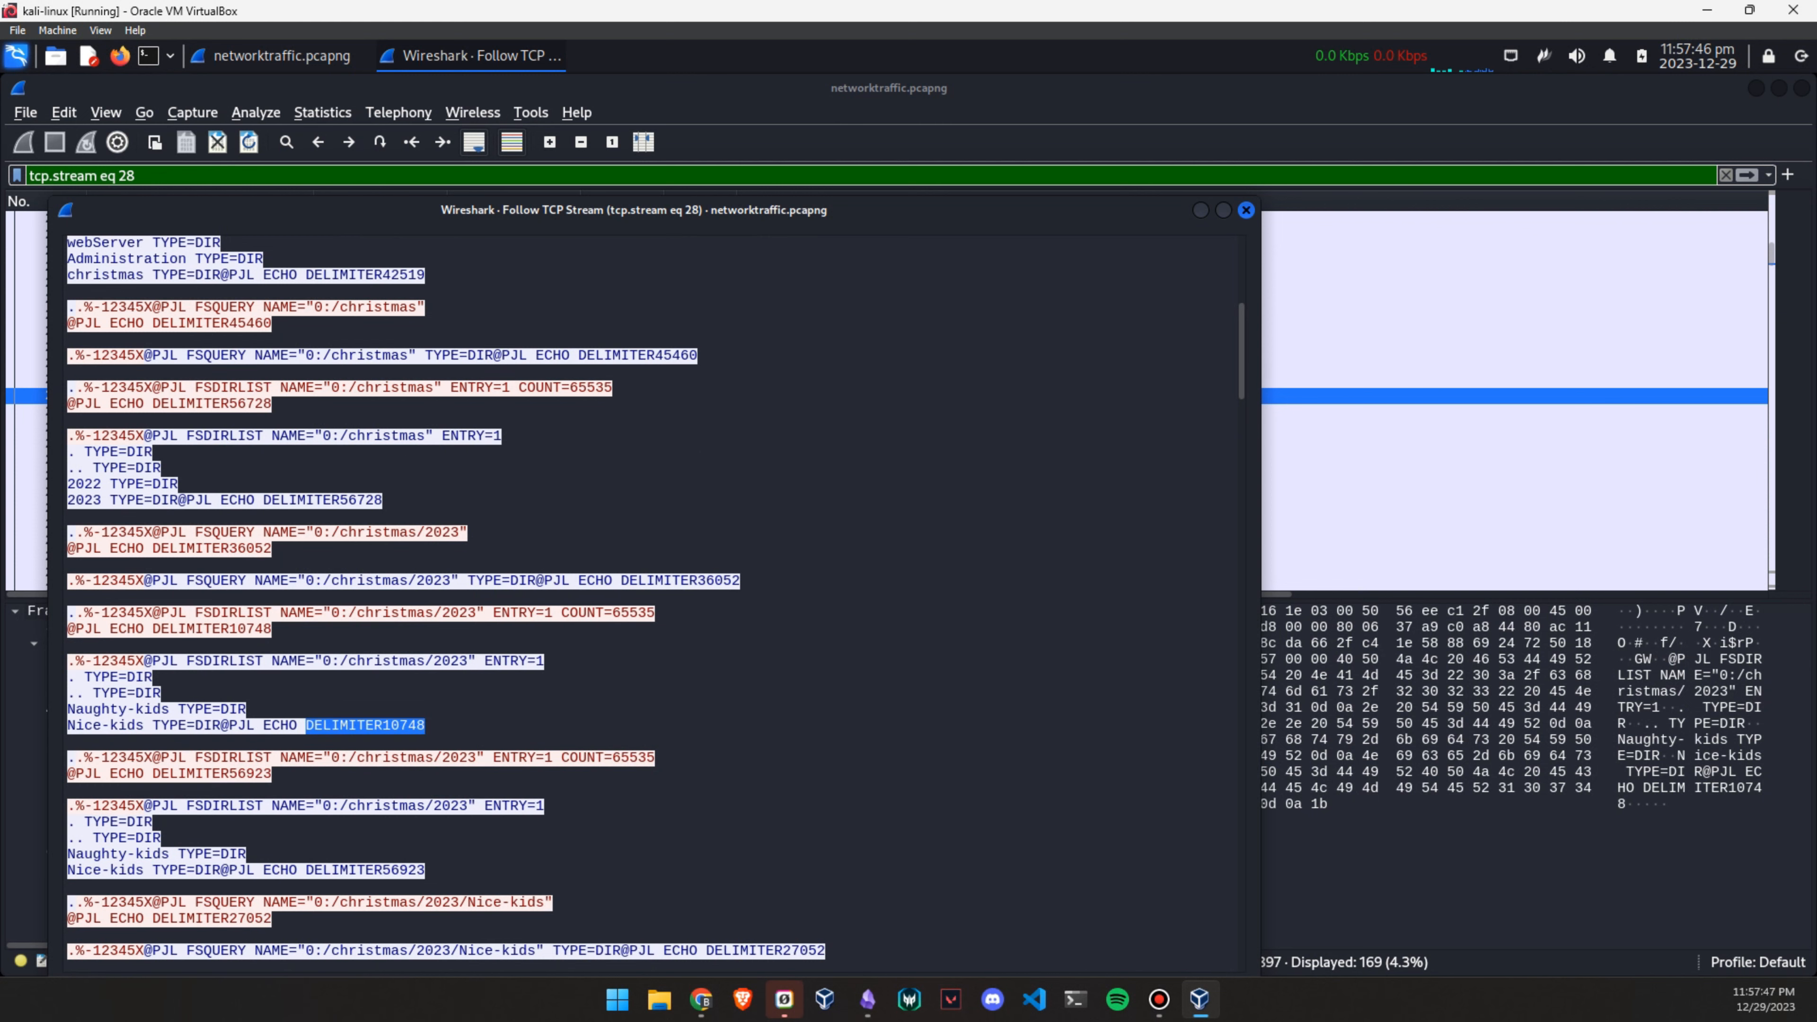
{"action": "scroll", "coordinate": [644, 601], "scroll_direction": "down", "scroll_amount": 3}
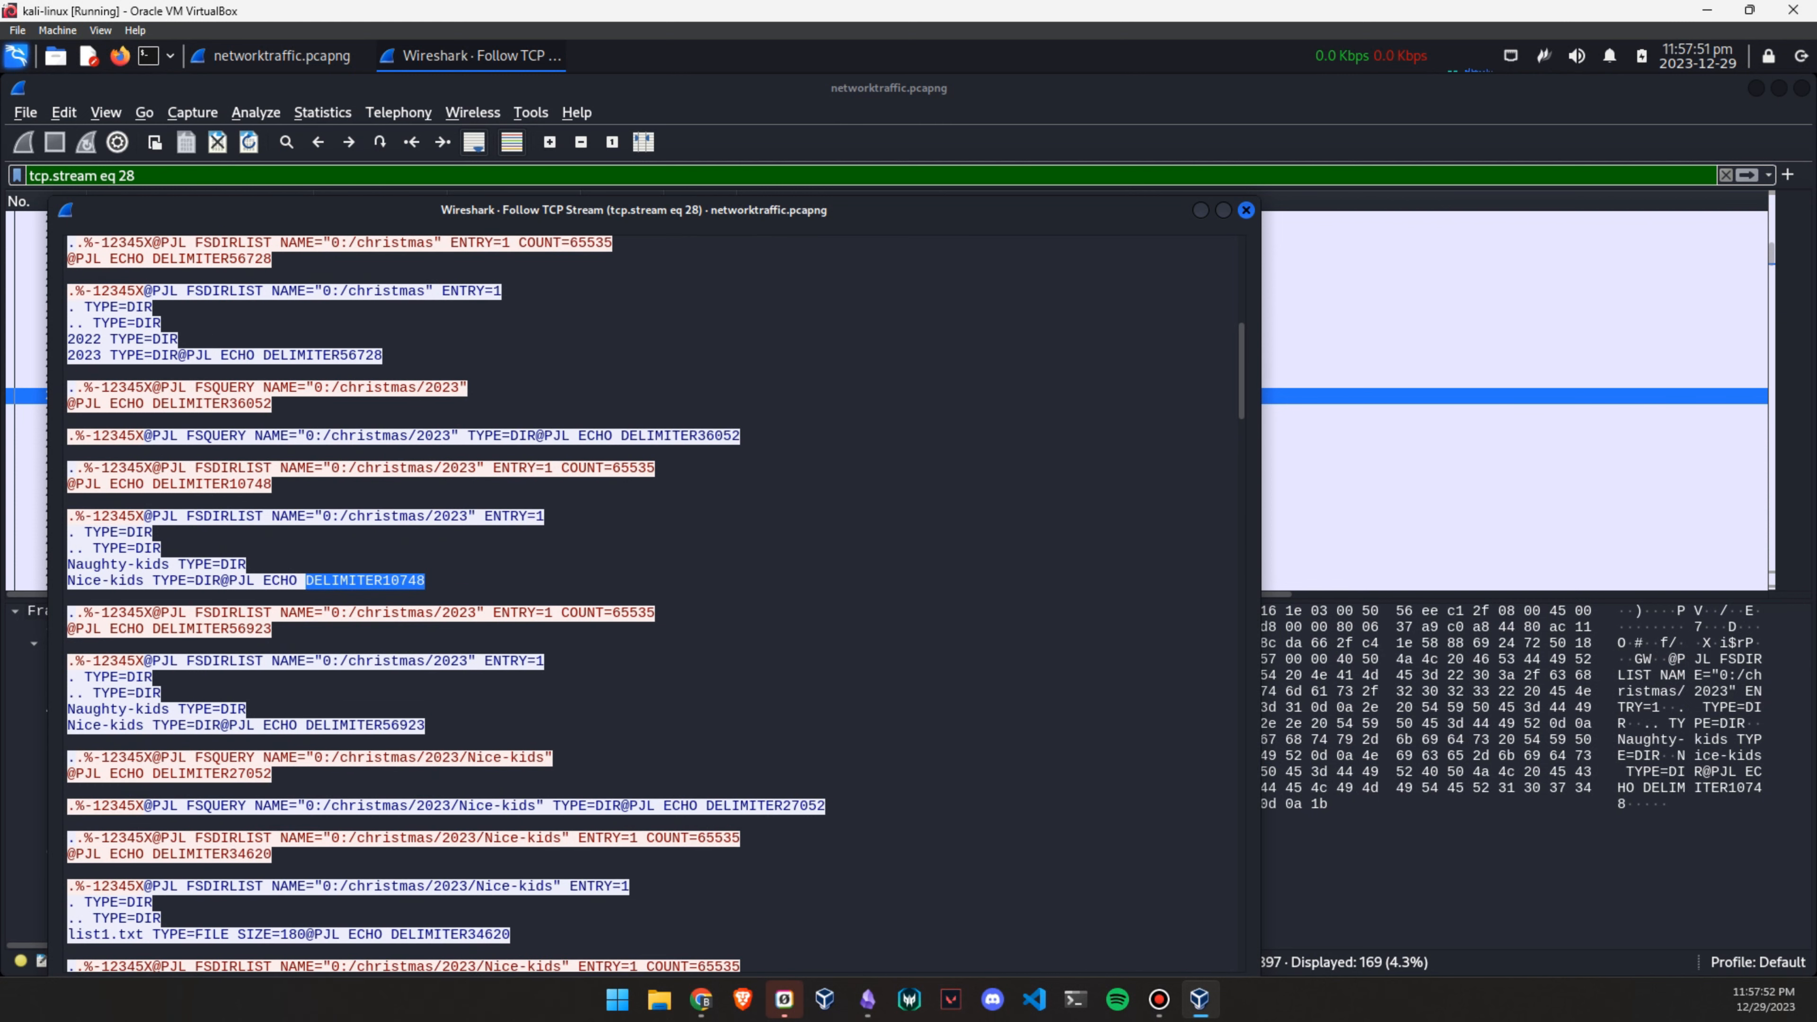
Examine the FSQUERY and FSUPLOAD requests for 0:/christmas/2023/Nice-kids/list1.txt and the list of children in the response
{"action": "scroll", "coordinate": [644, 602], "scroll_direction": "down", "scroll_amount": 4}
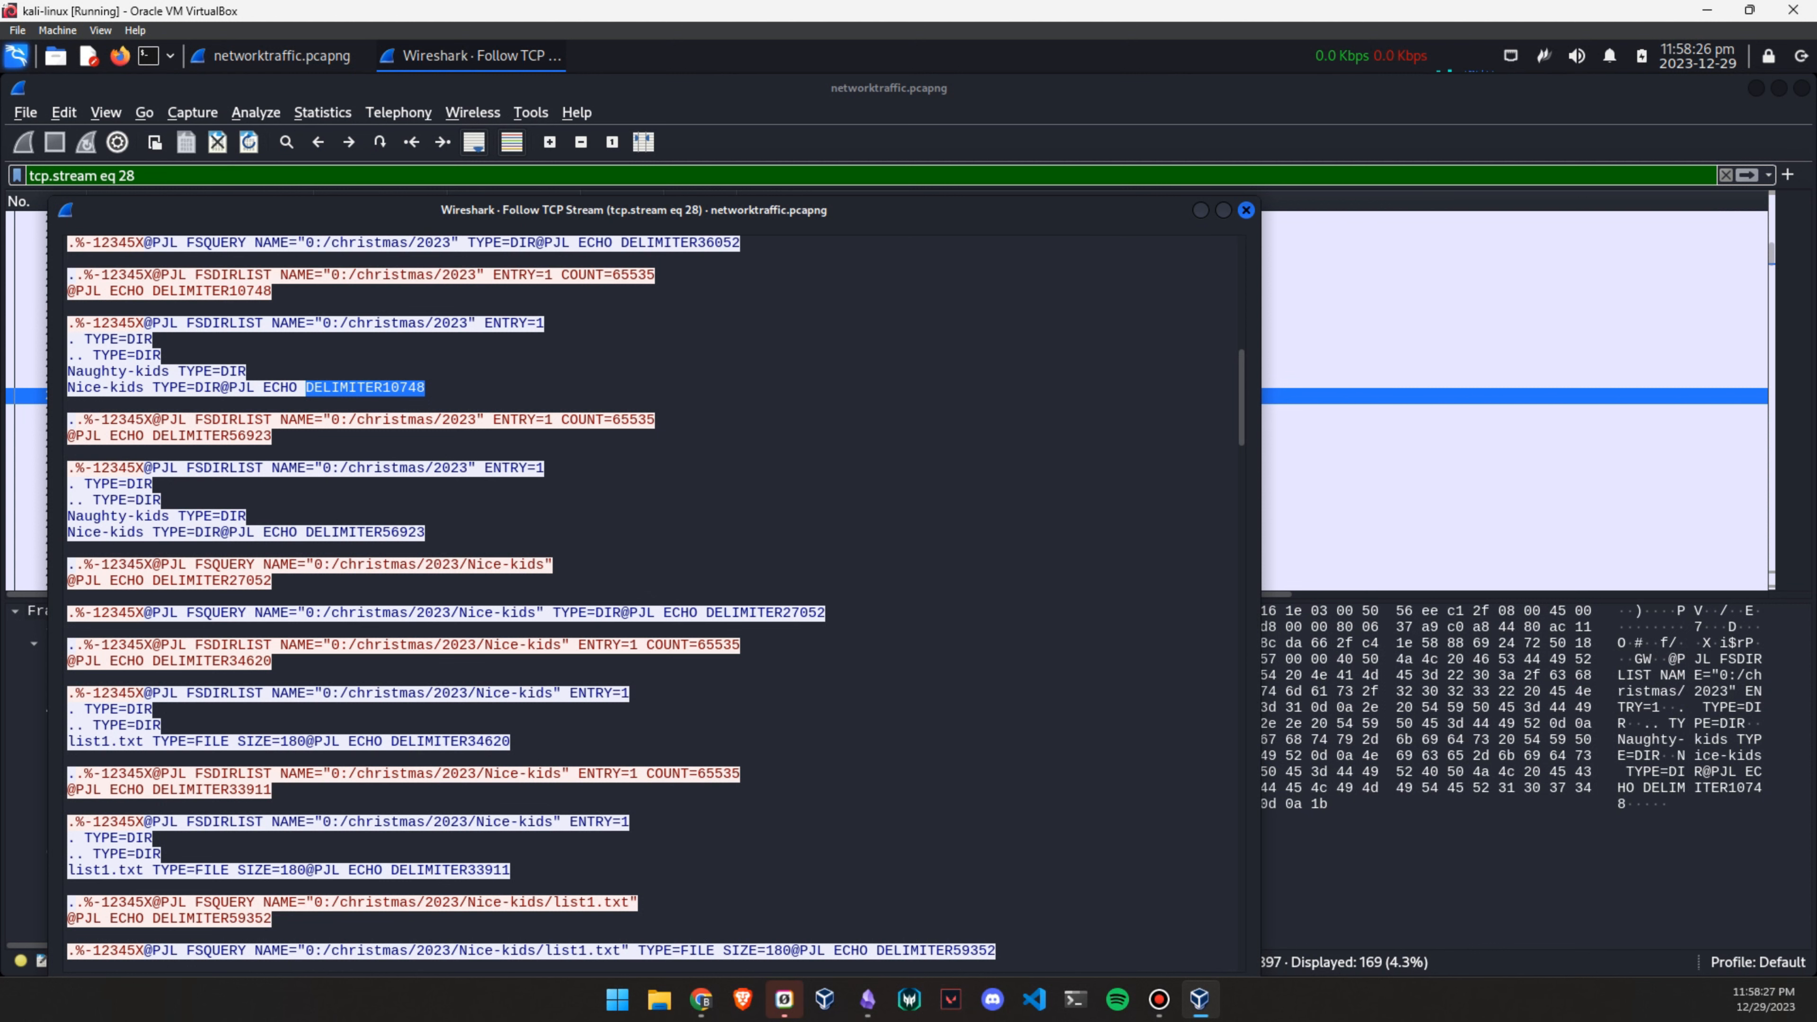
{"action": "scroll", "coordinate": [644, 602], "scroll_direction": "down", "scroll_amount": 3}
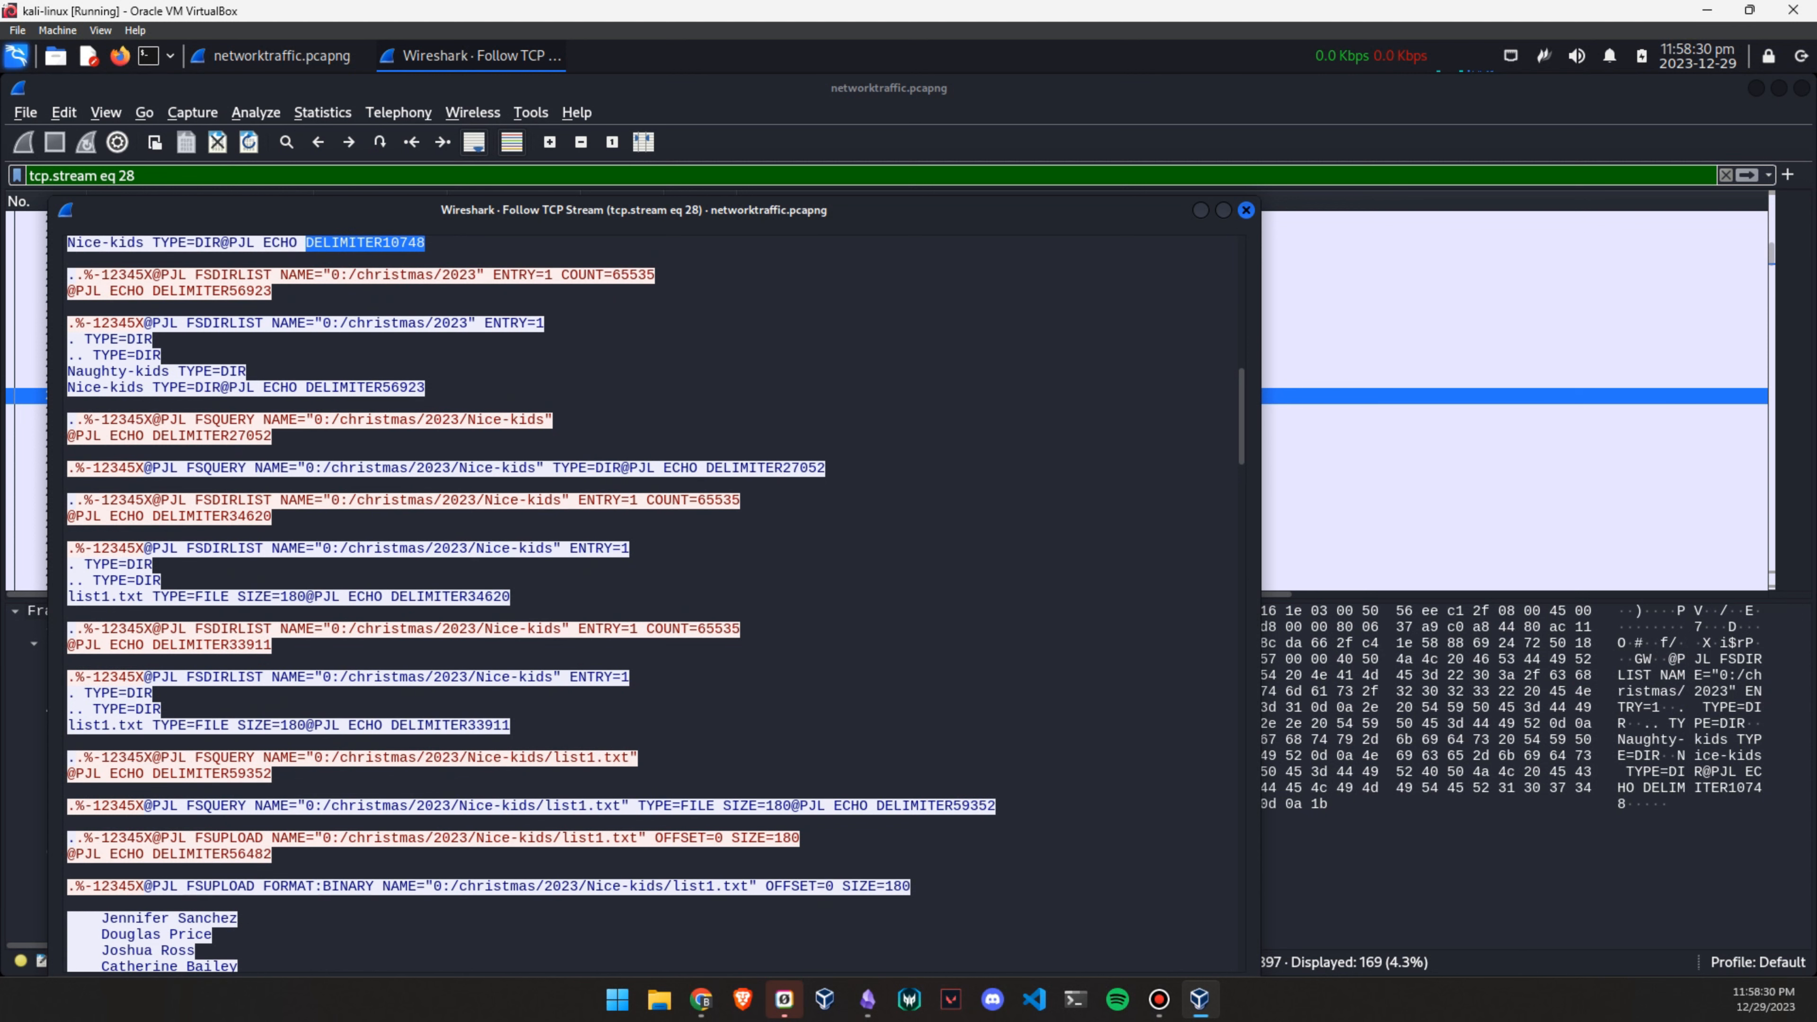
{"action": "left_click_drag", "start_coordinate": [196, 757], "coordinate": [631, 758]}
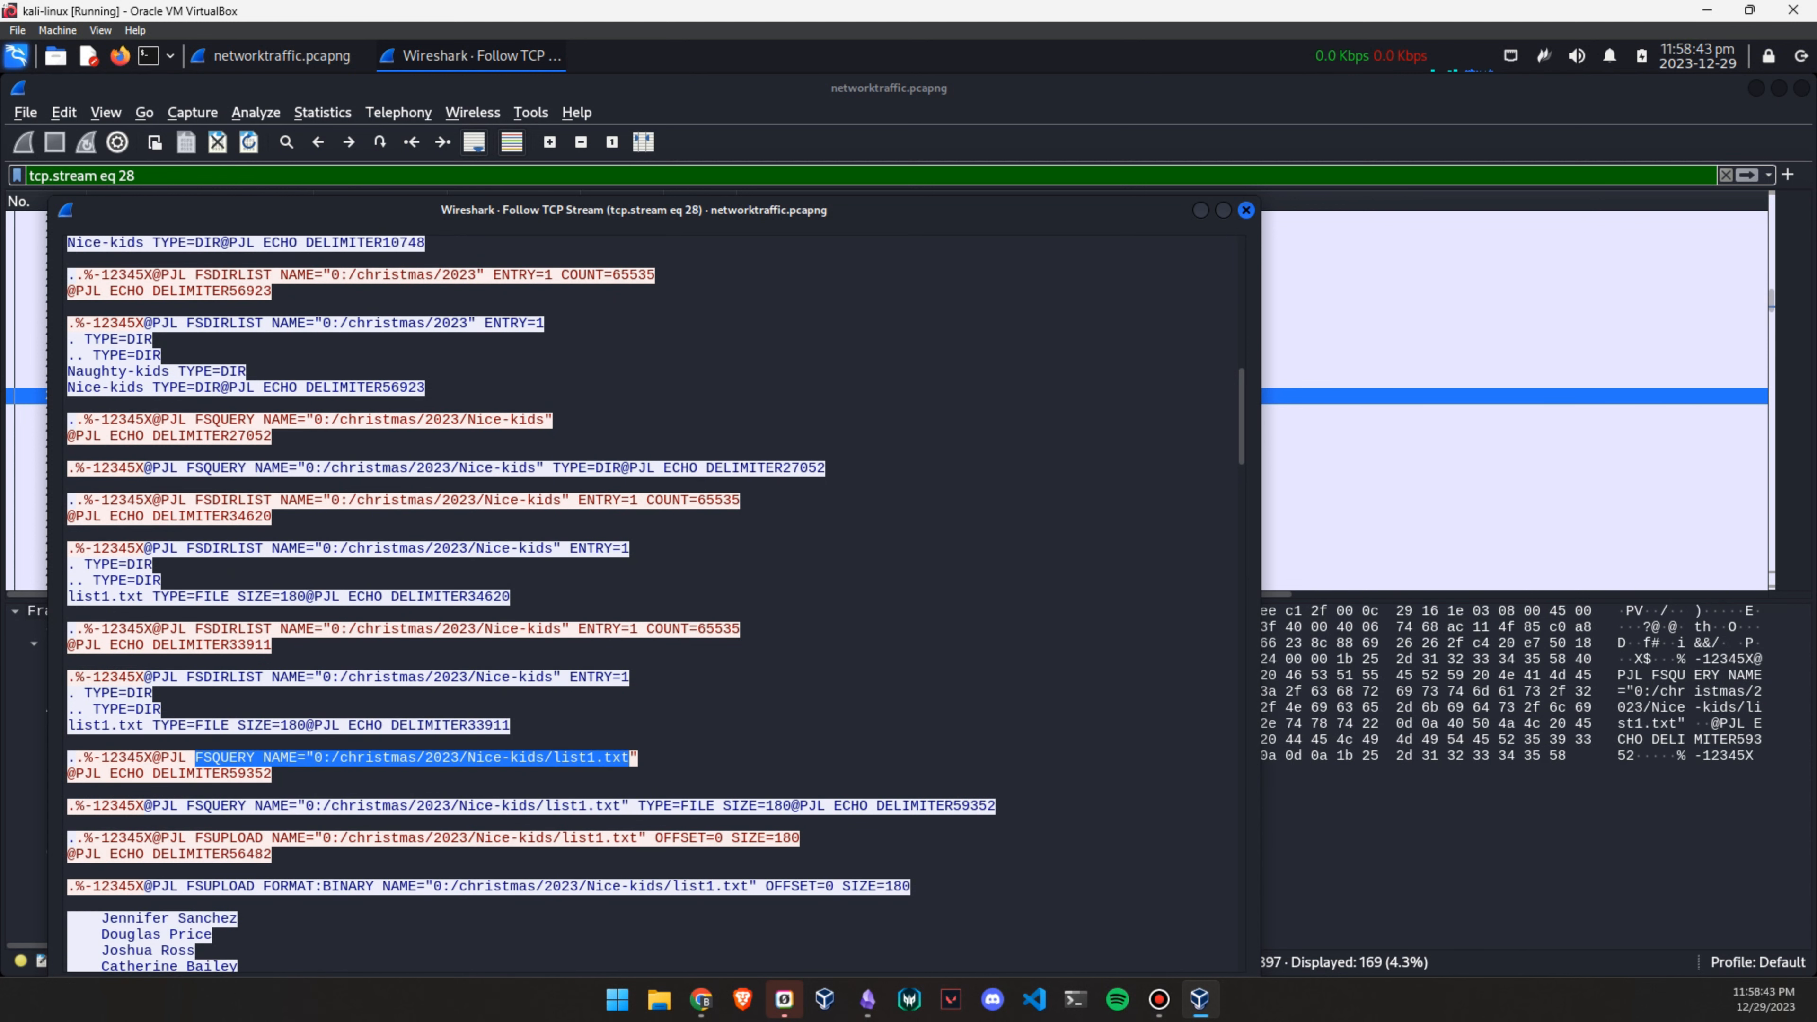
{"action": "left_click_drag", "start_coordinate": [160, 837], "coordinate": [637, 838]}
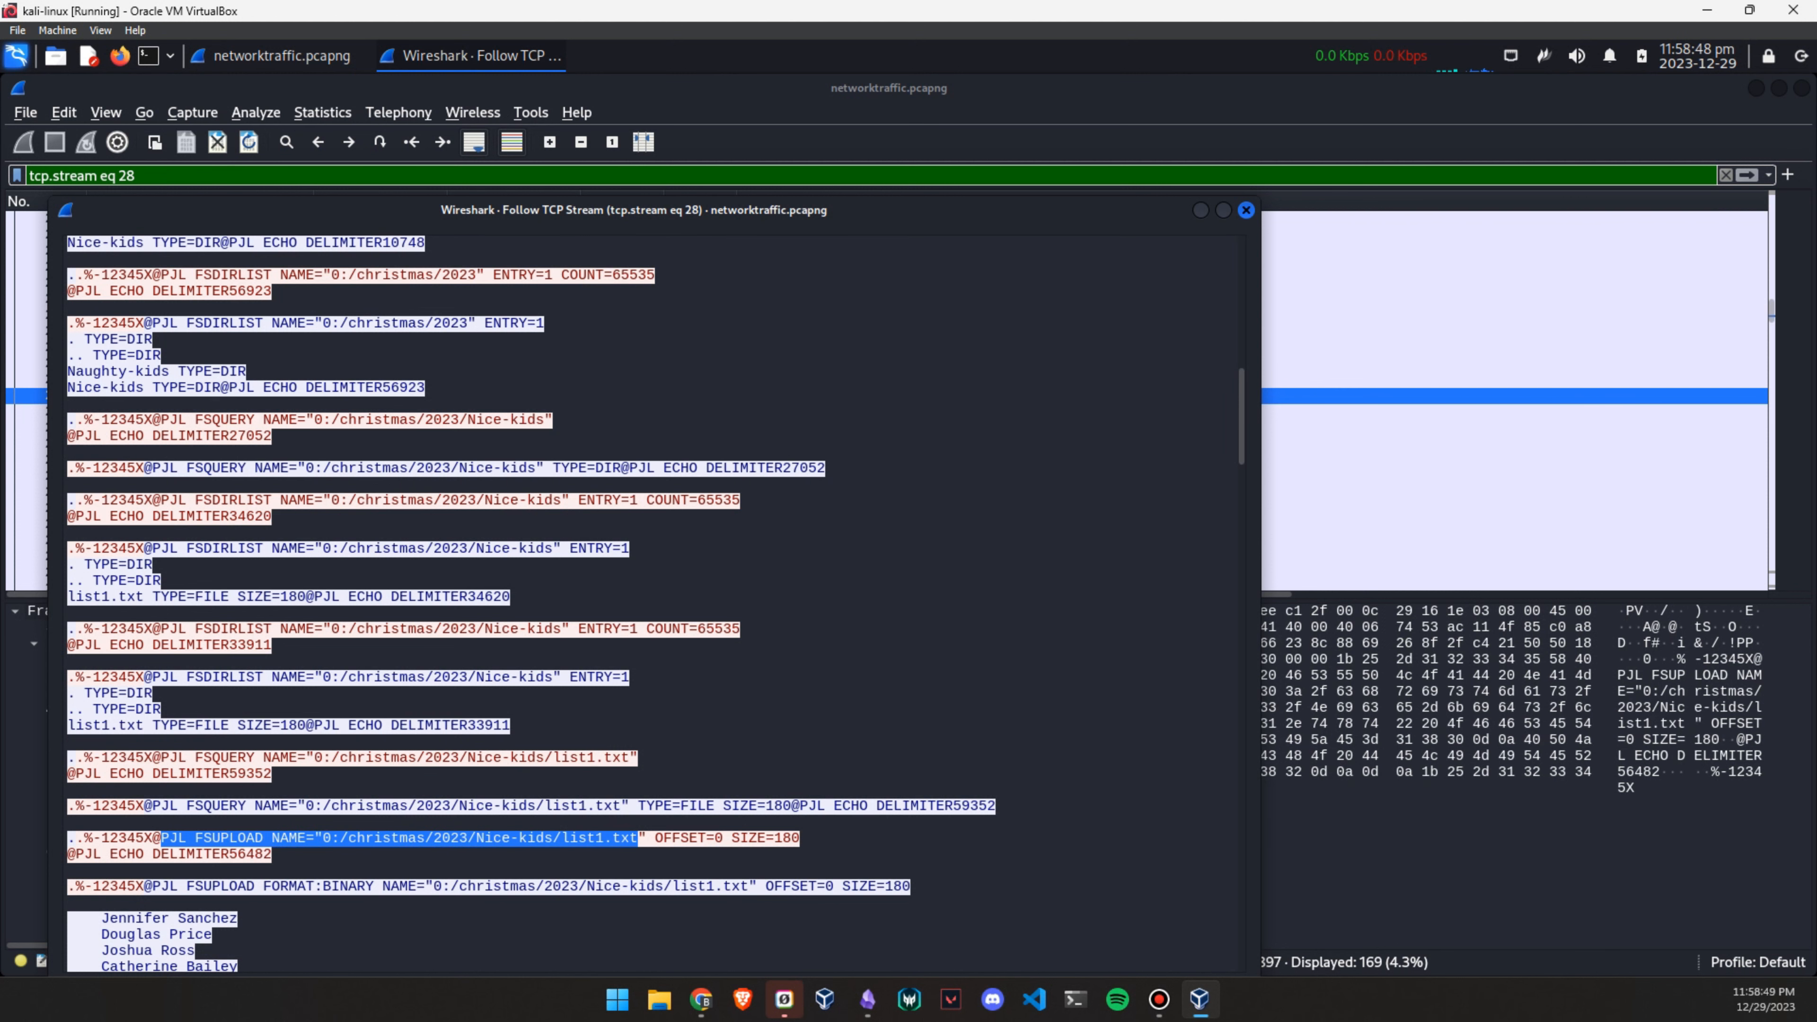
{"action": "scroll", "coordinate": [531, 603], "scroll_direction": "down", "scroll_amount": 3}
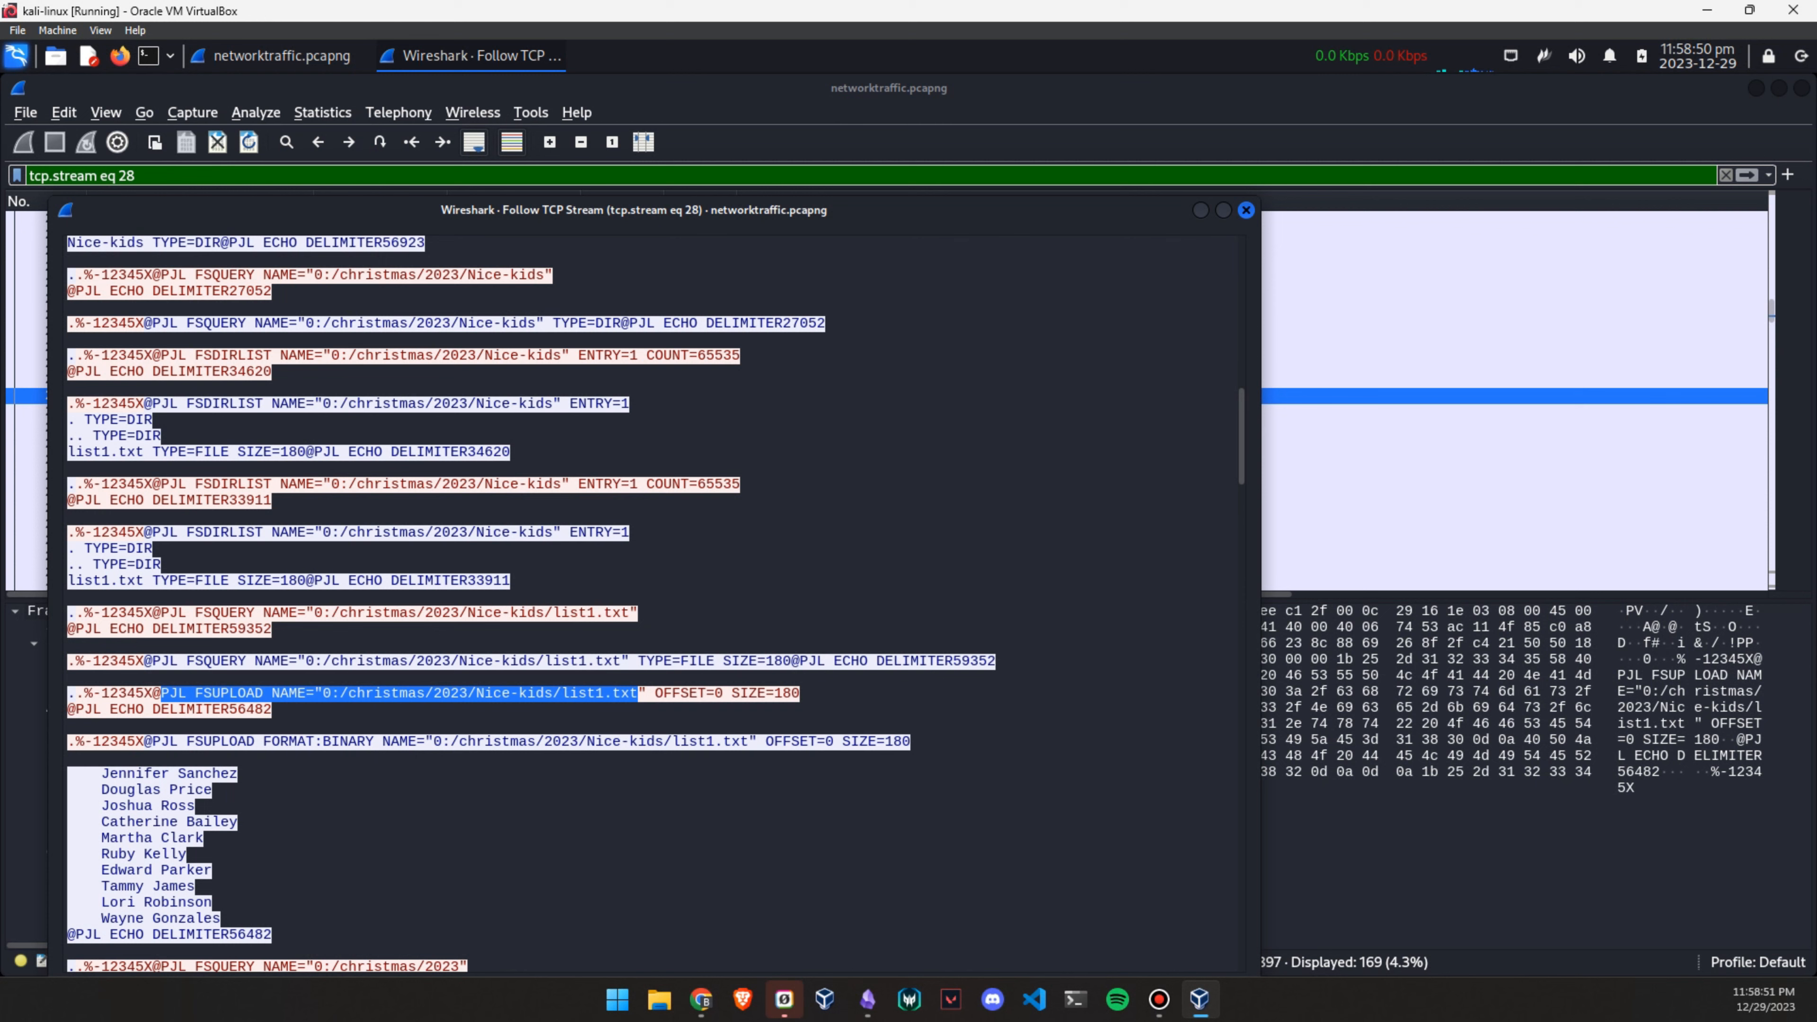
{"action": "scroll", "coordinate": [272, 838], "scroll_direction": "down", "scroll_amount": 2}
{"action": "left_click_drag", "start_coordinate": [271, 837], "coordinate": [67, 644]}
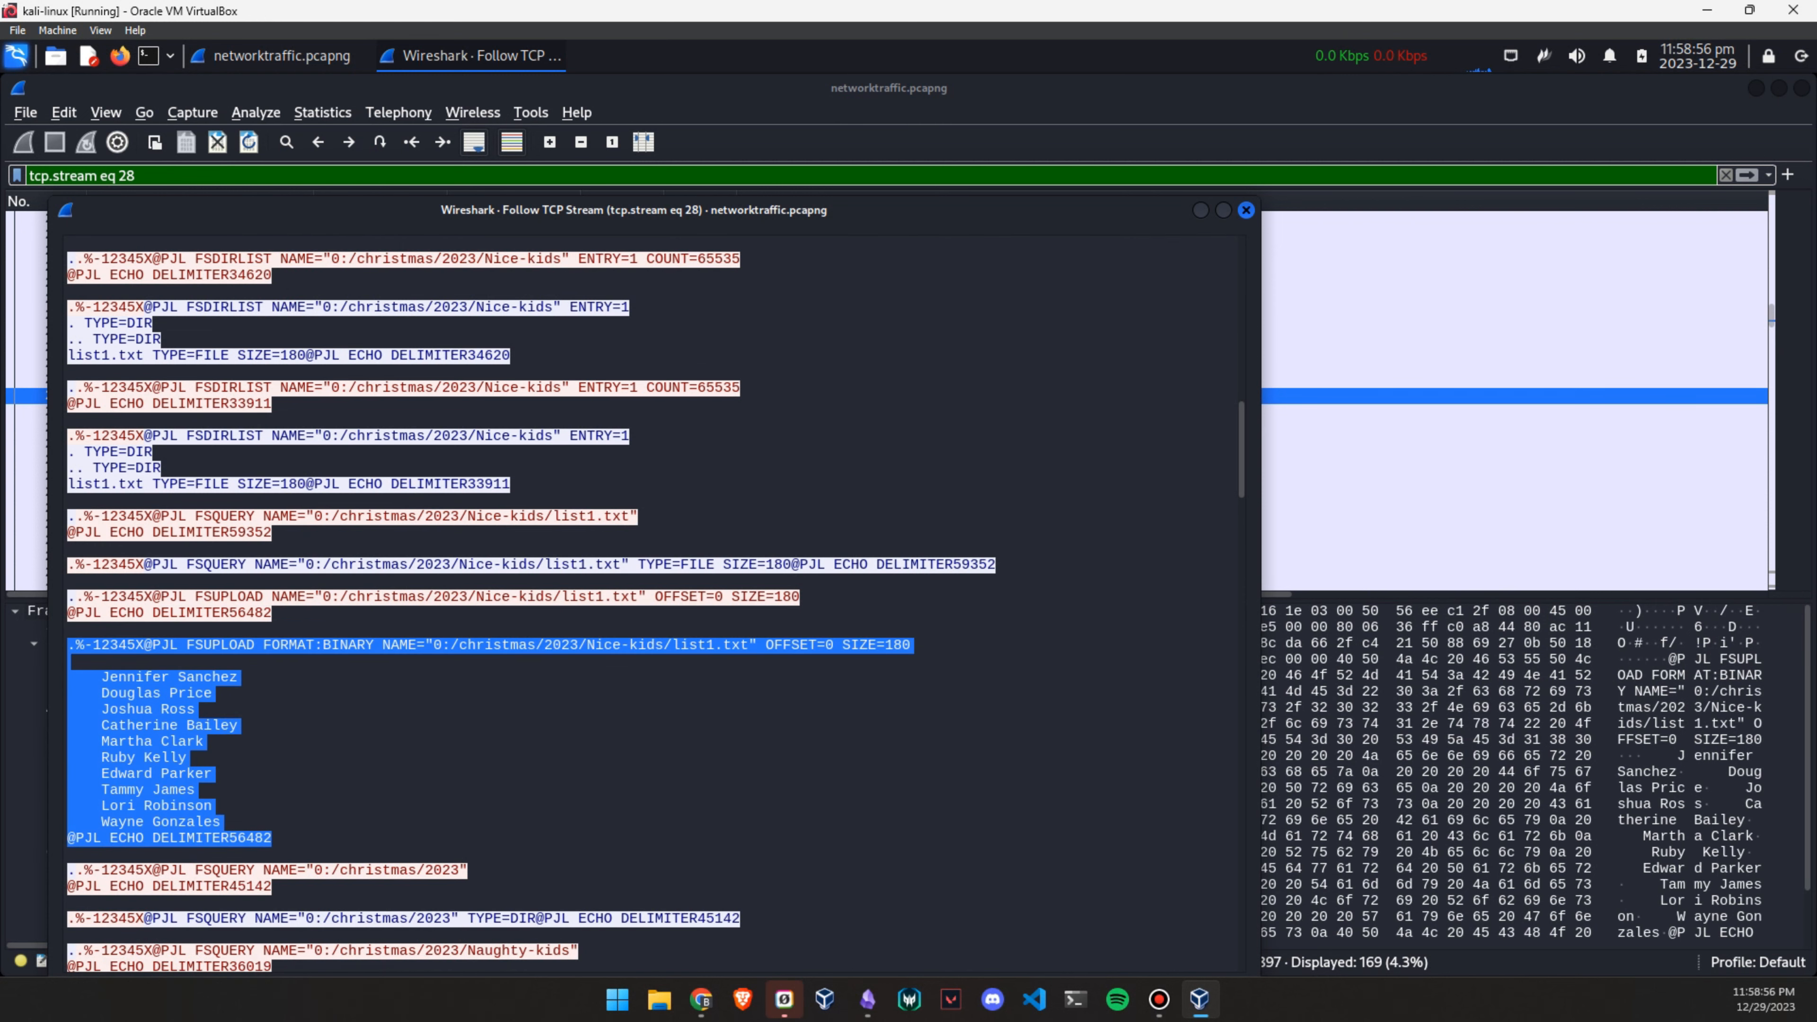
{"action": "scroll", "coordinate": [644, 605], "scroll_direction": "down", "scroll_amount": 6}
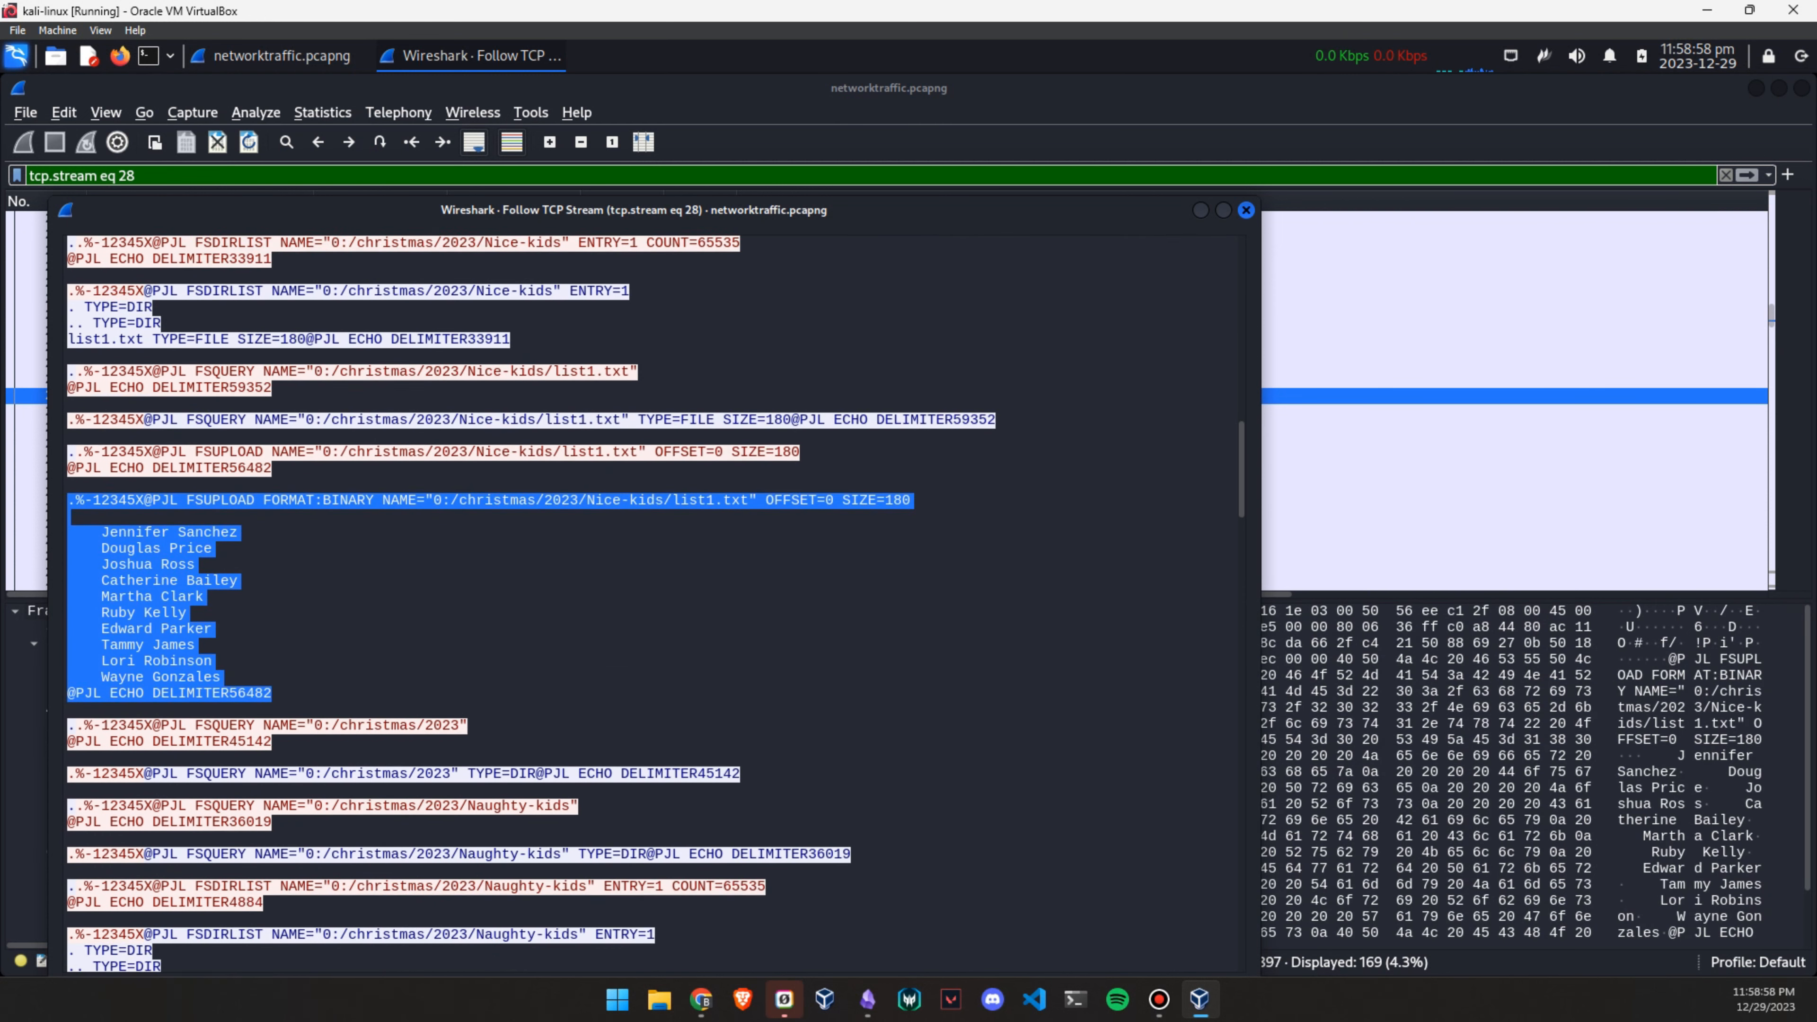
{"action": "left_click", "coordinate": [459, 466]}
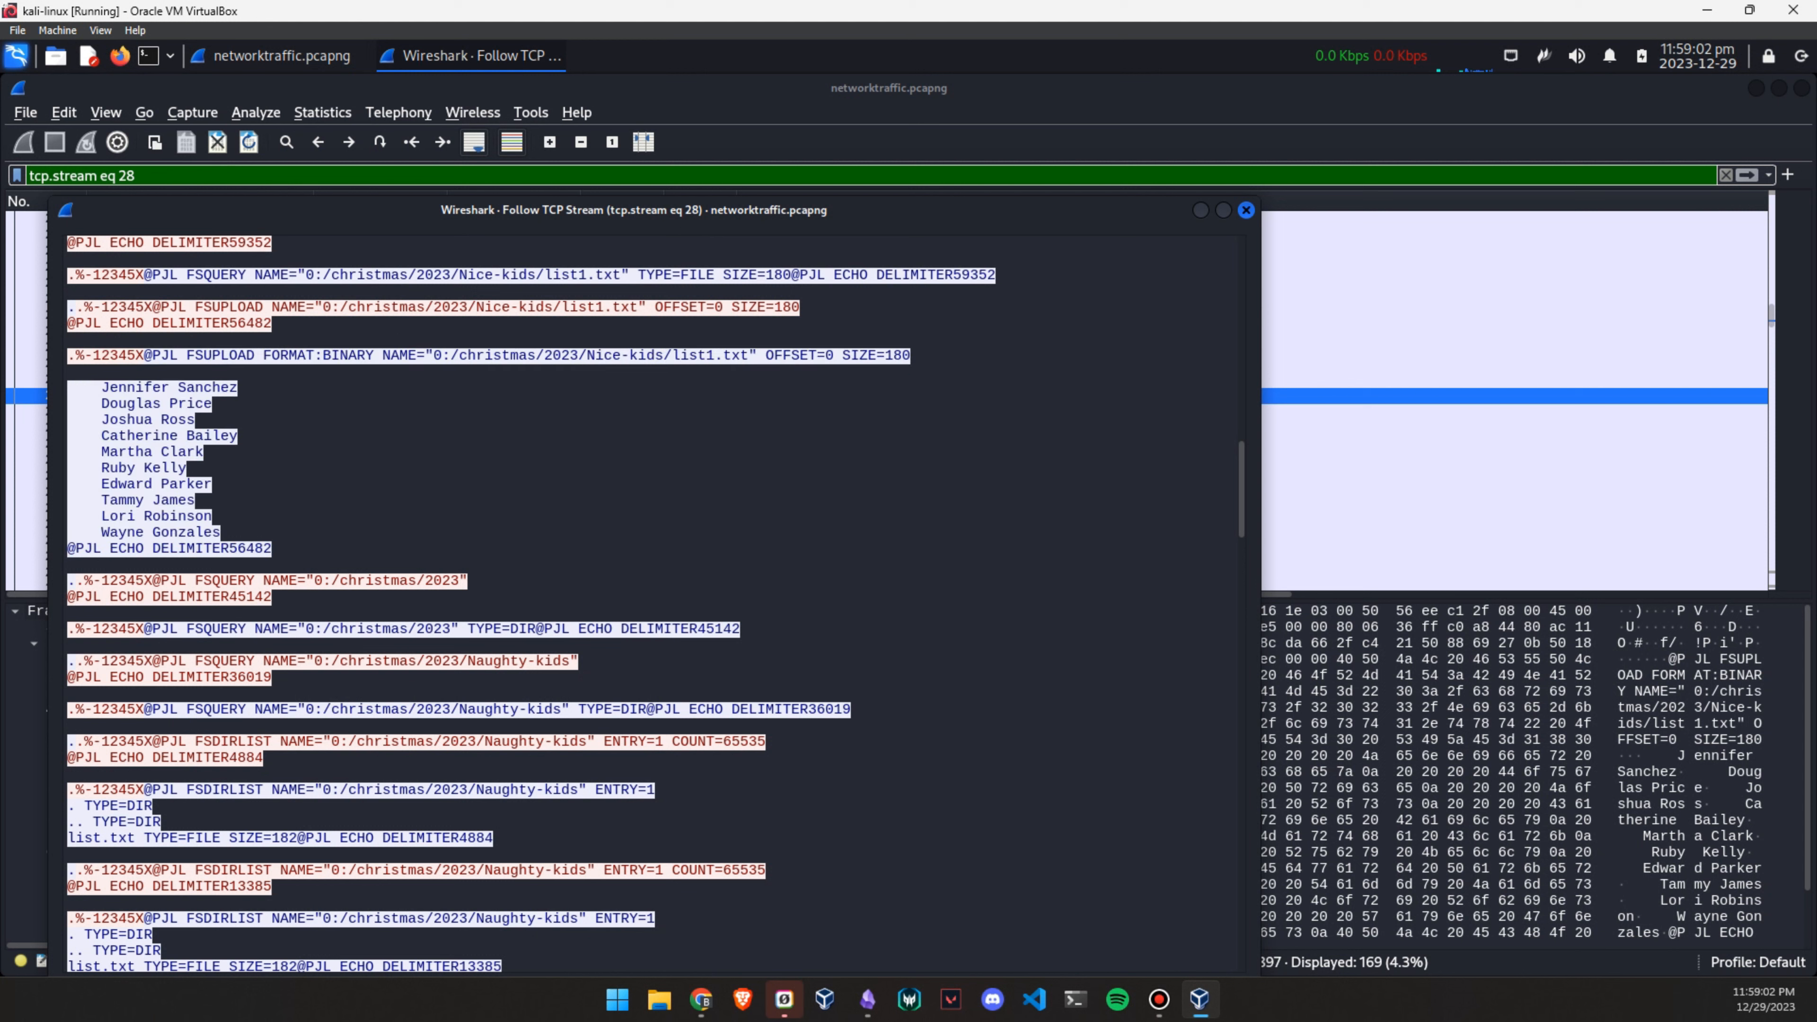
Enter the full name of the second child in list1.txt as the Task 4 answer in the notes
{"action": "left_click_drag", "start_coordinate": [100, 403], "coordinate": [212, 403]}
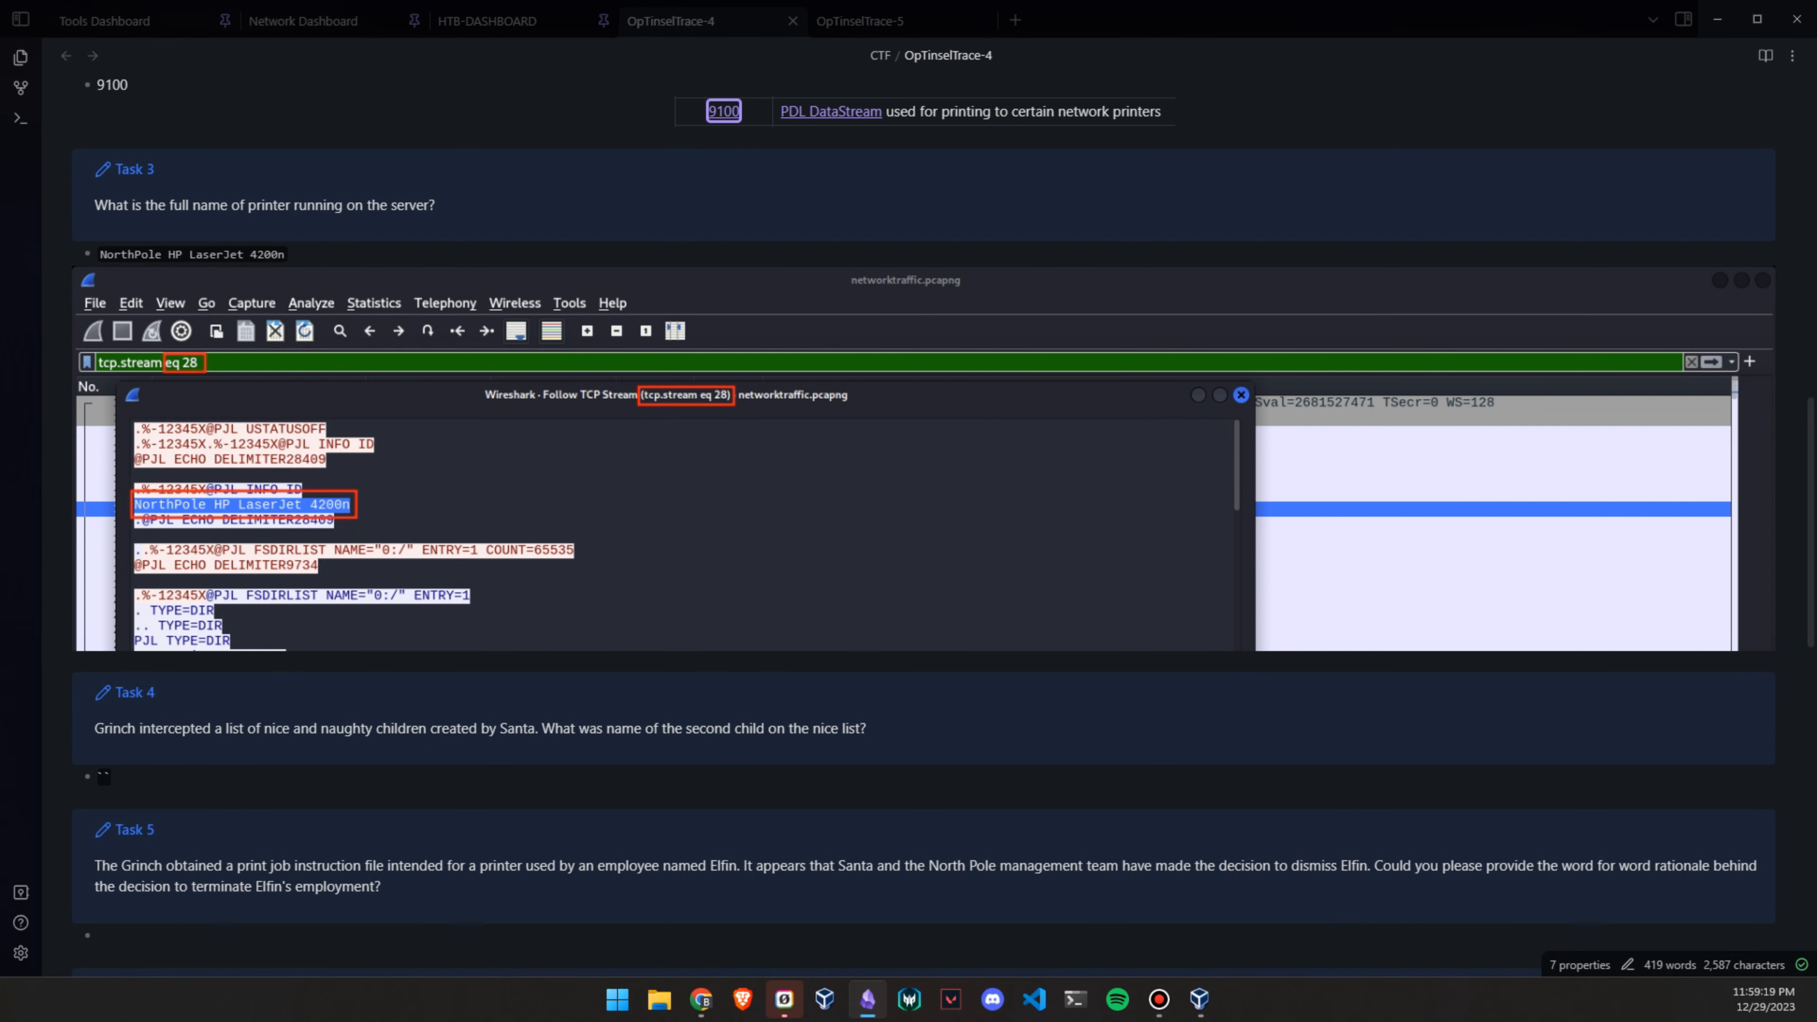
{"action": "type", "text": "Douglas Price"}
{"action": "key", "text": "Right"}
{"action": "key", "text": "Return"}
{"action": "key", "text": "Return"}
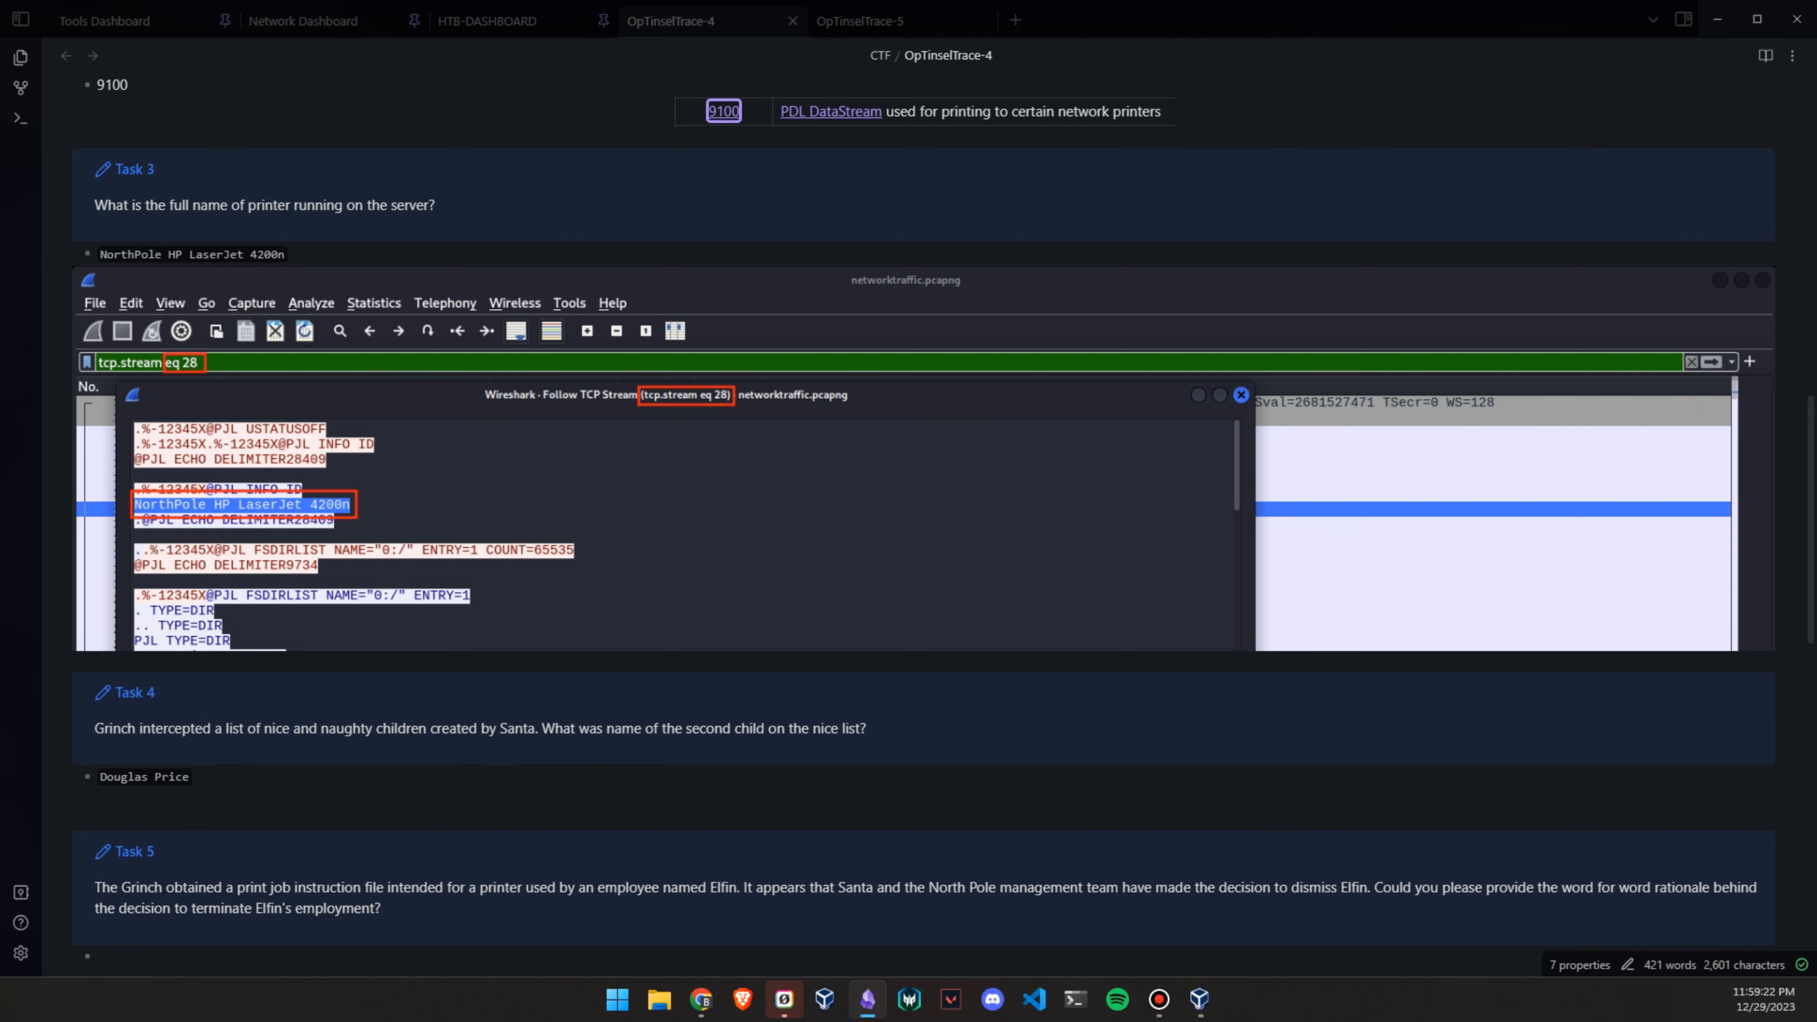
Add a stream 28 screenshot under Task 4 with the list1.txt paths and names boxed and the caption "Look carefully you seen some folder/dir path"
{"action": "key", "text": "alt+Tab"}
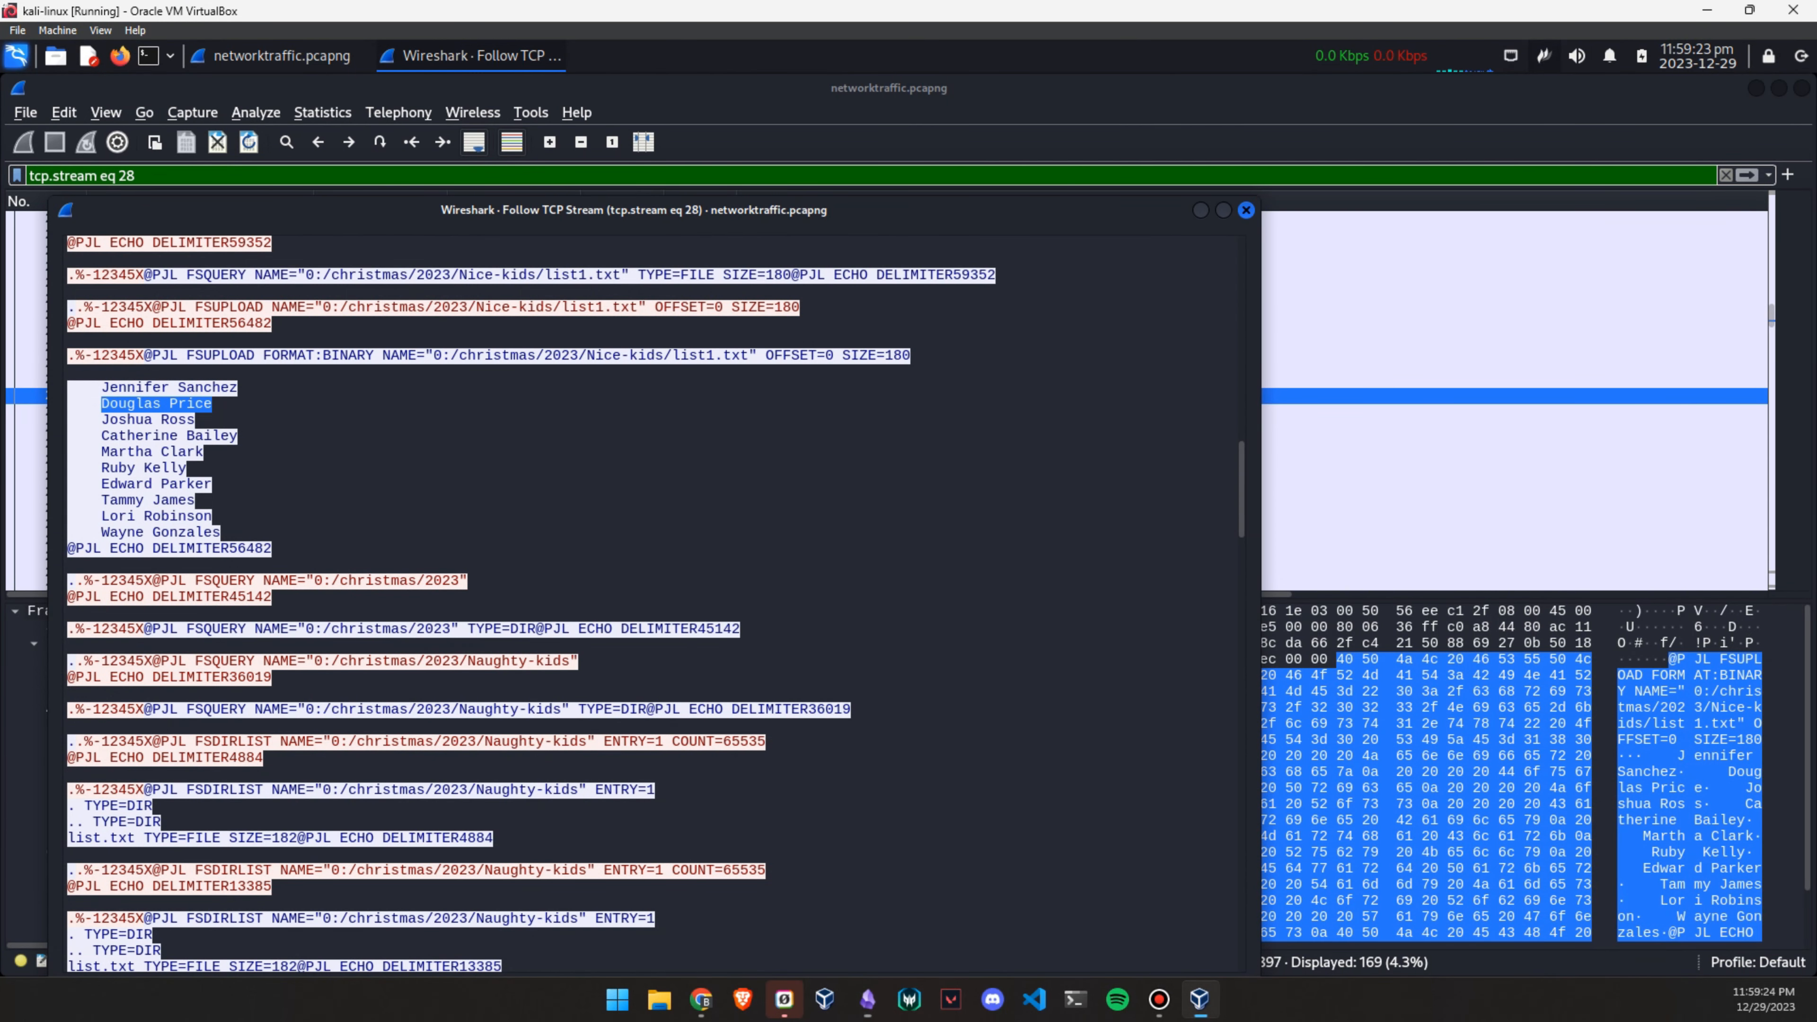
{"action": "key", "text": "Print"}
{"action": "left_click_drag", "start_coordinate": [1, 63], "coordinate": [806, 610]}
{"action": "mouse_move", "coordinate": [87, 378]}
{"action": "left_mouse_down"}
{"action": "mouse_move", "coordinate": [219, 535]}
{"action": "mouse_move", "coordinate": [288, 556]}
{"action": "left_mouse_up"}
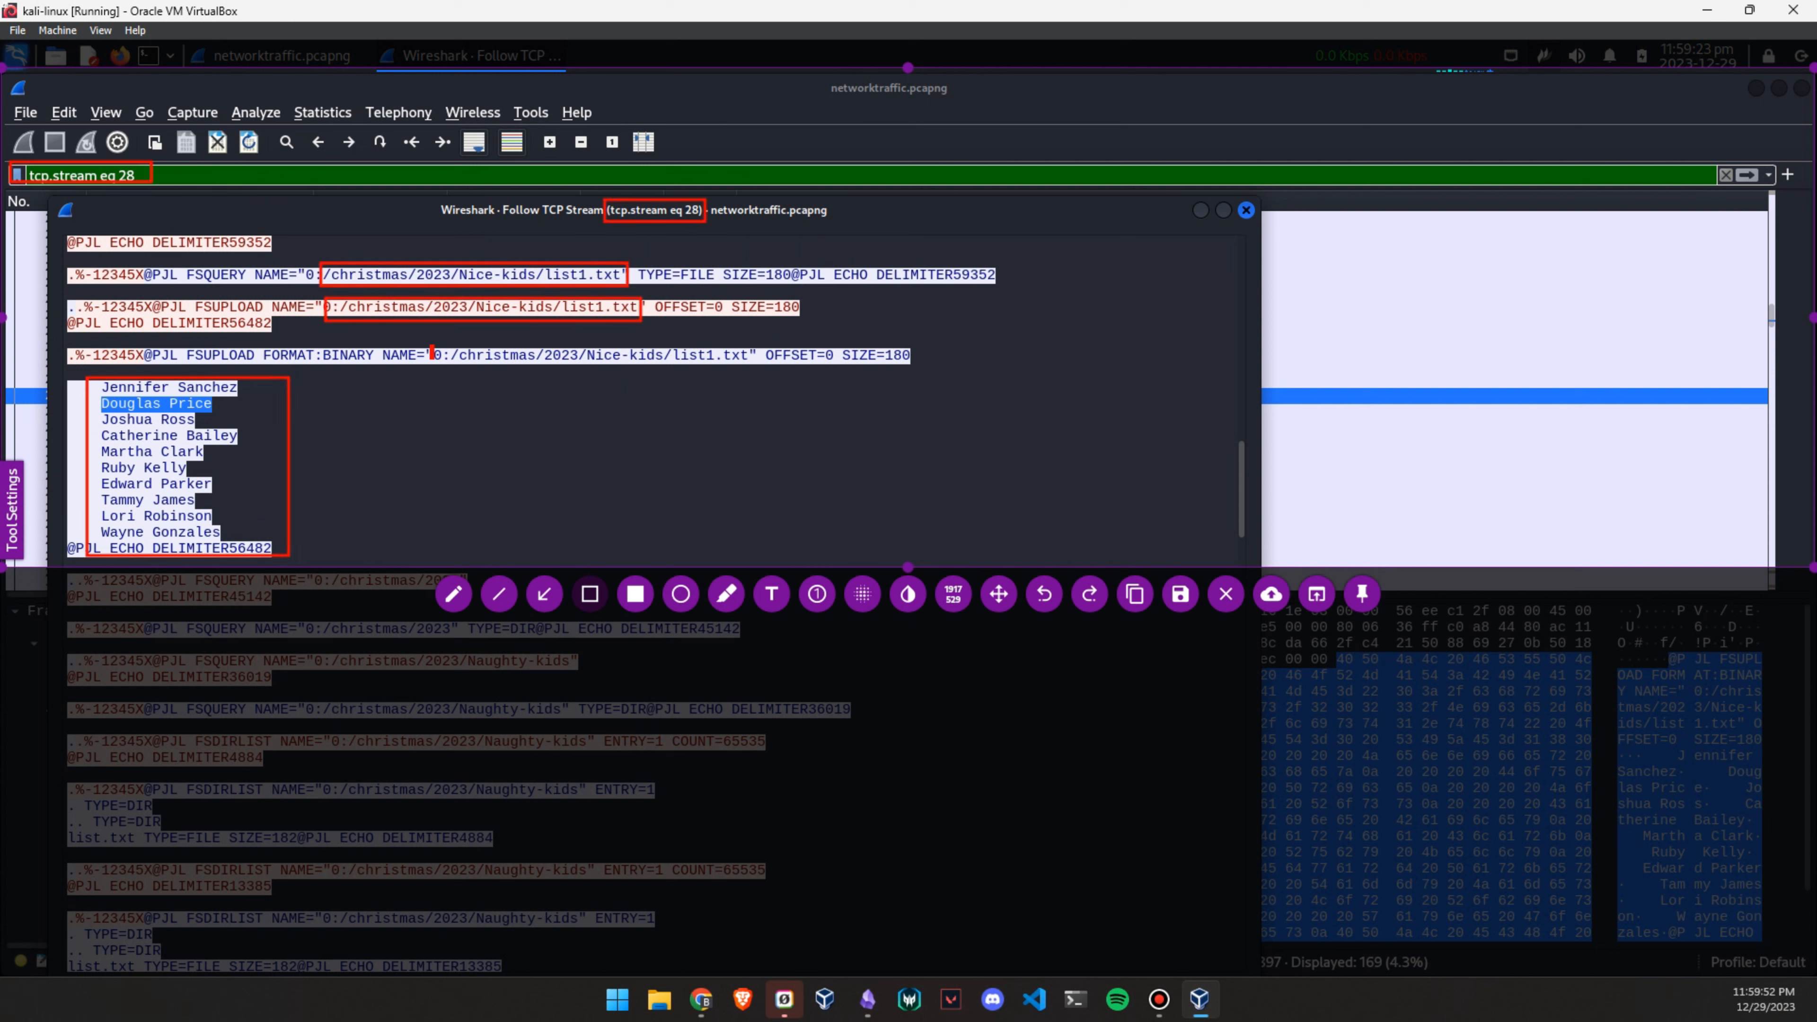
{"action": "left_click_drag", "start_coordinate": [433, 364], "coordinate": [750, 366]}
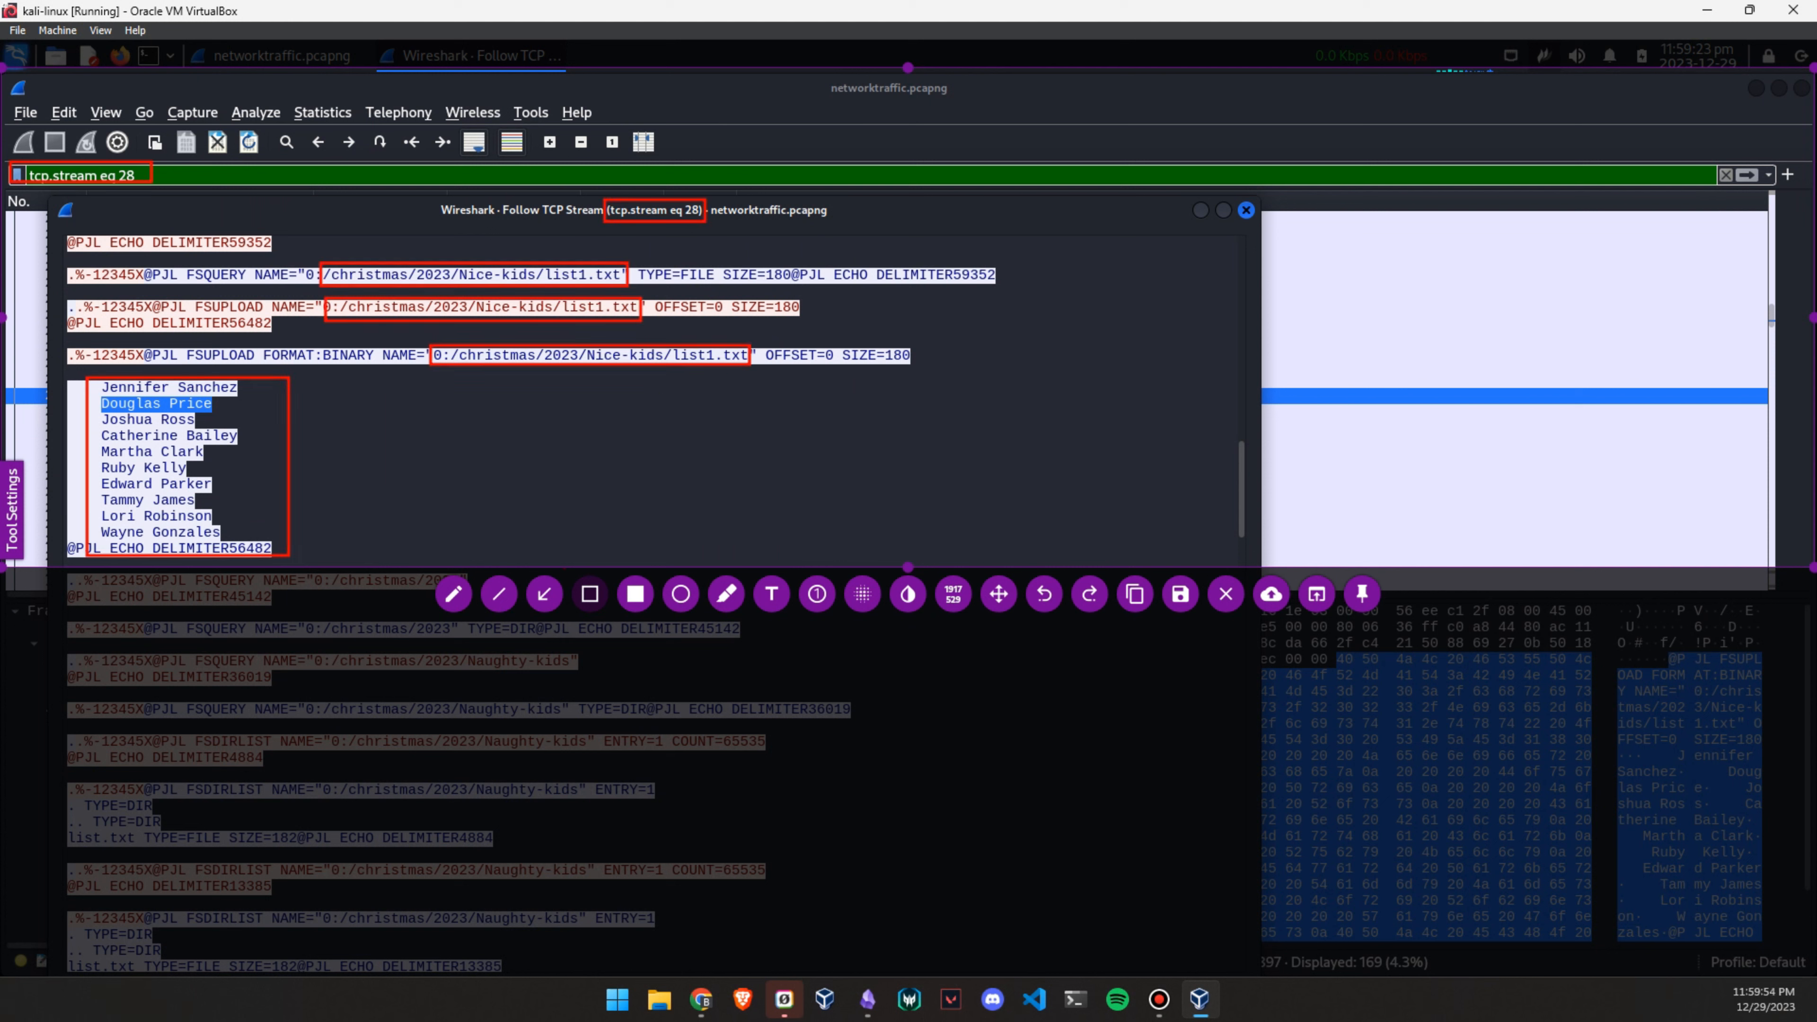
{"action": "left_click", "coordinate": [771, 594]}
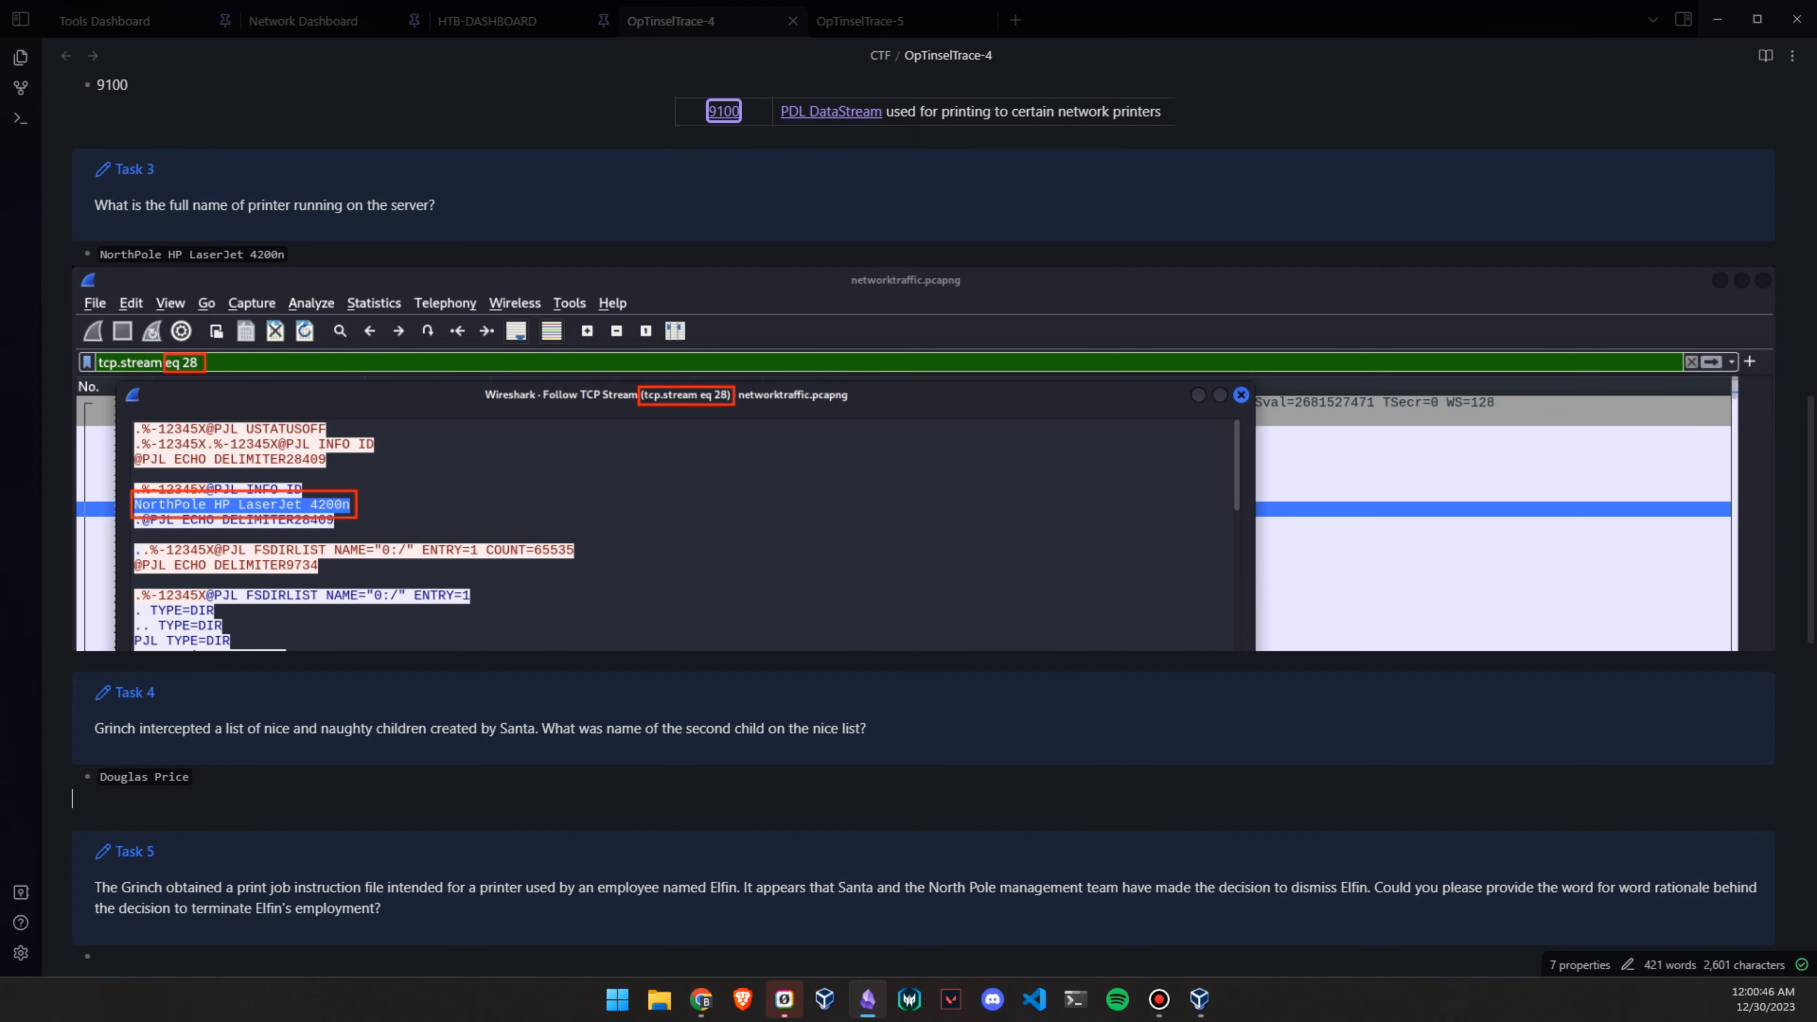
{"action": "key", "text": "ctrl+v"}
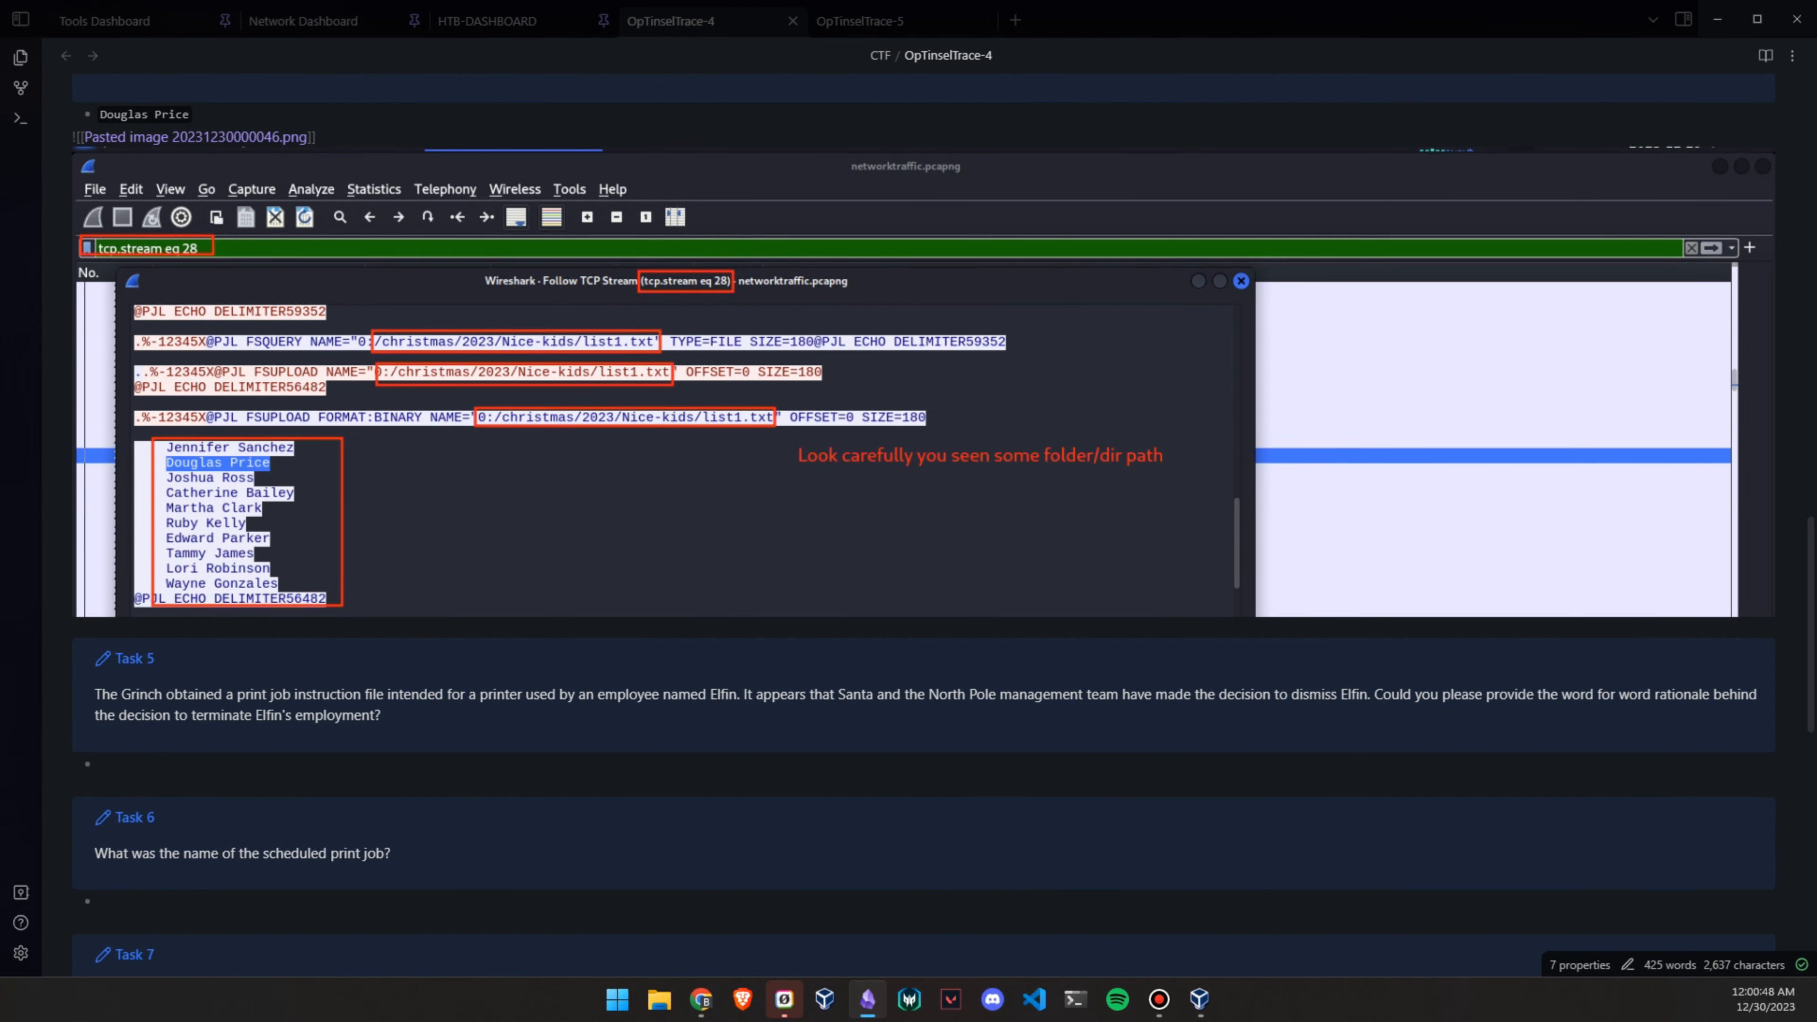
Examine the Naughty-kids and 0:/saveDevice/SavedJobs directory listings in stream 28, down through the InProgress/Layoff-notice folder, for Task 5
{"action": "left_click", "coordinate": [97, 764]}
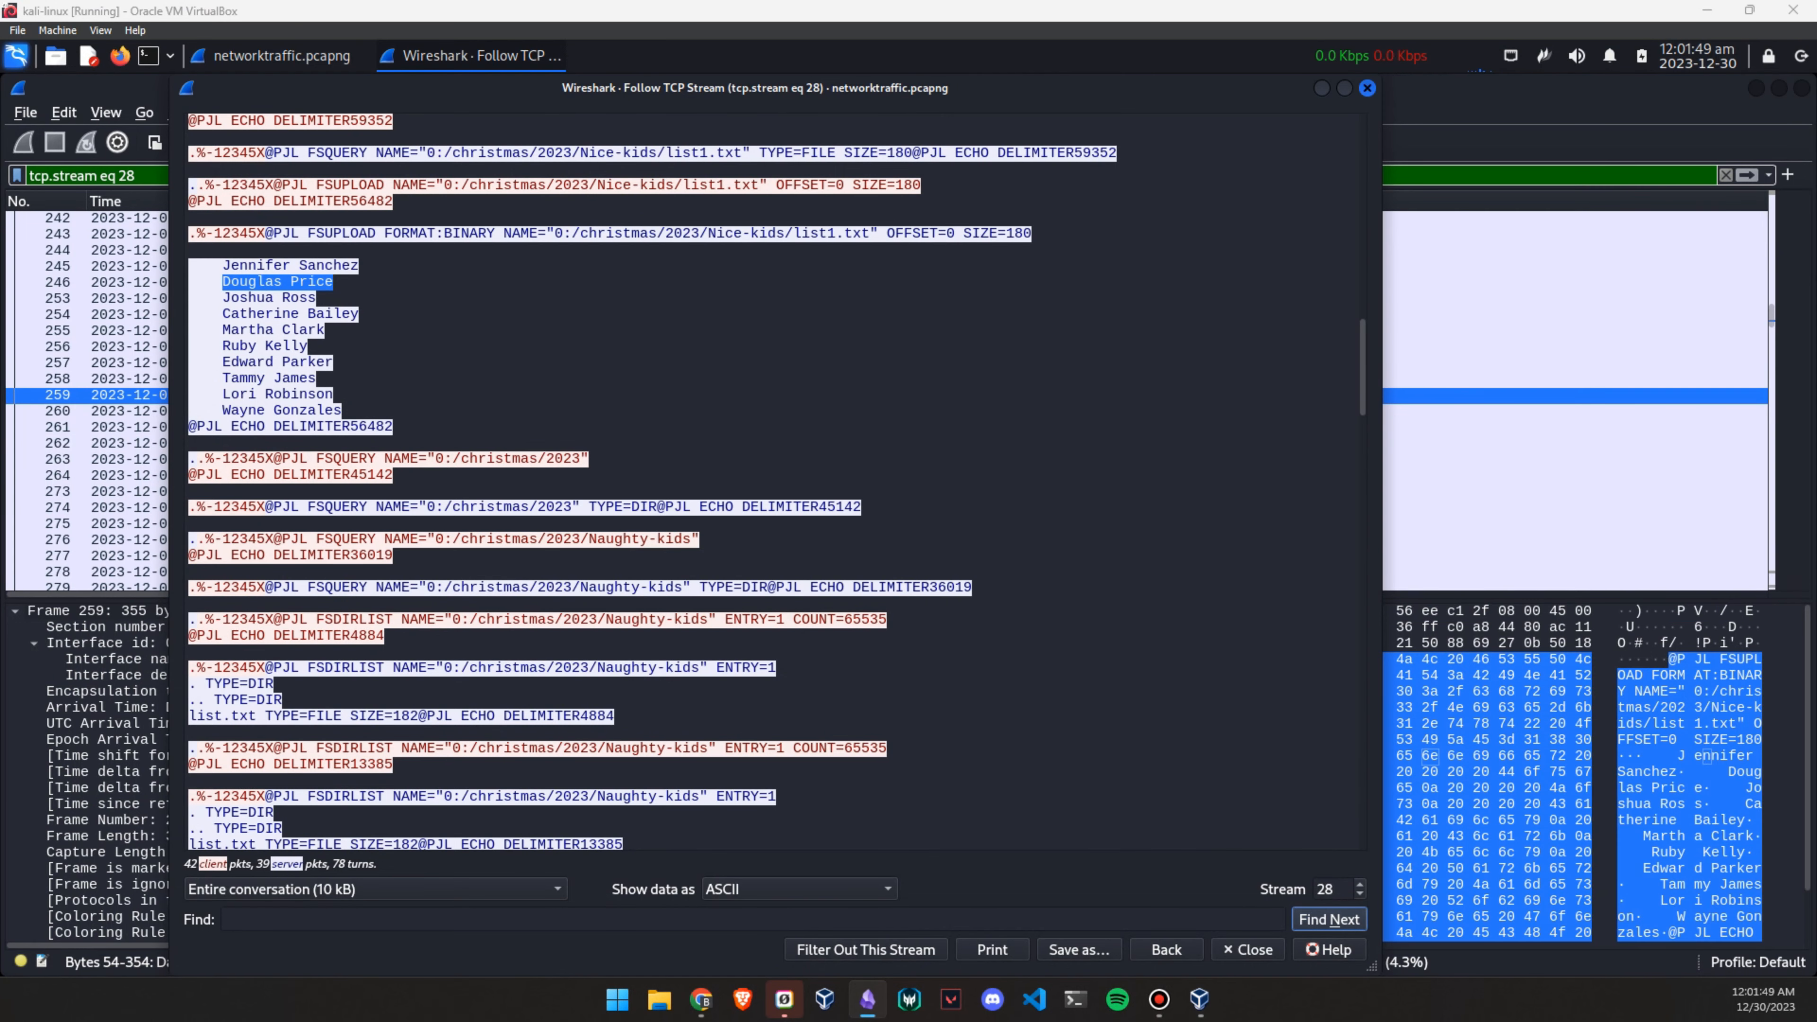
{"action": "scroll", "coordinate": [644, 479], "scroll_direction": "down", "scroll_amount": 10}
{"action": "scroll", "coordinate": [644, 479], "scroll_direction": "down", "scroll_amount": 1}
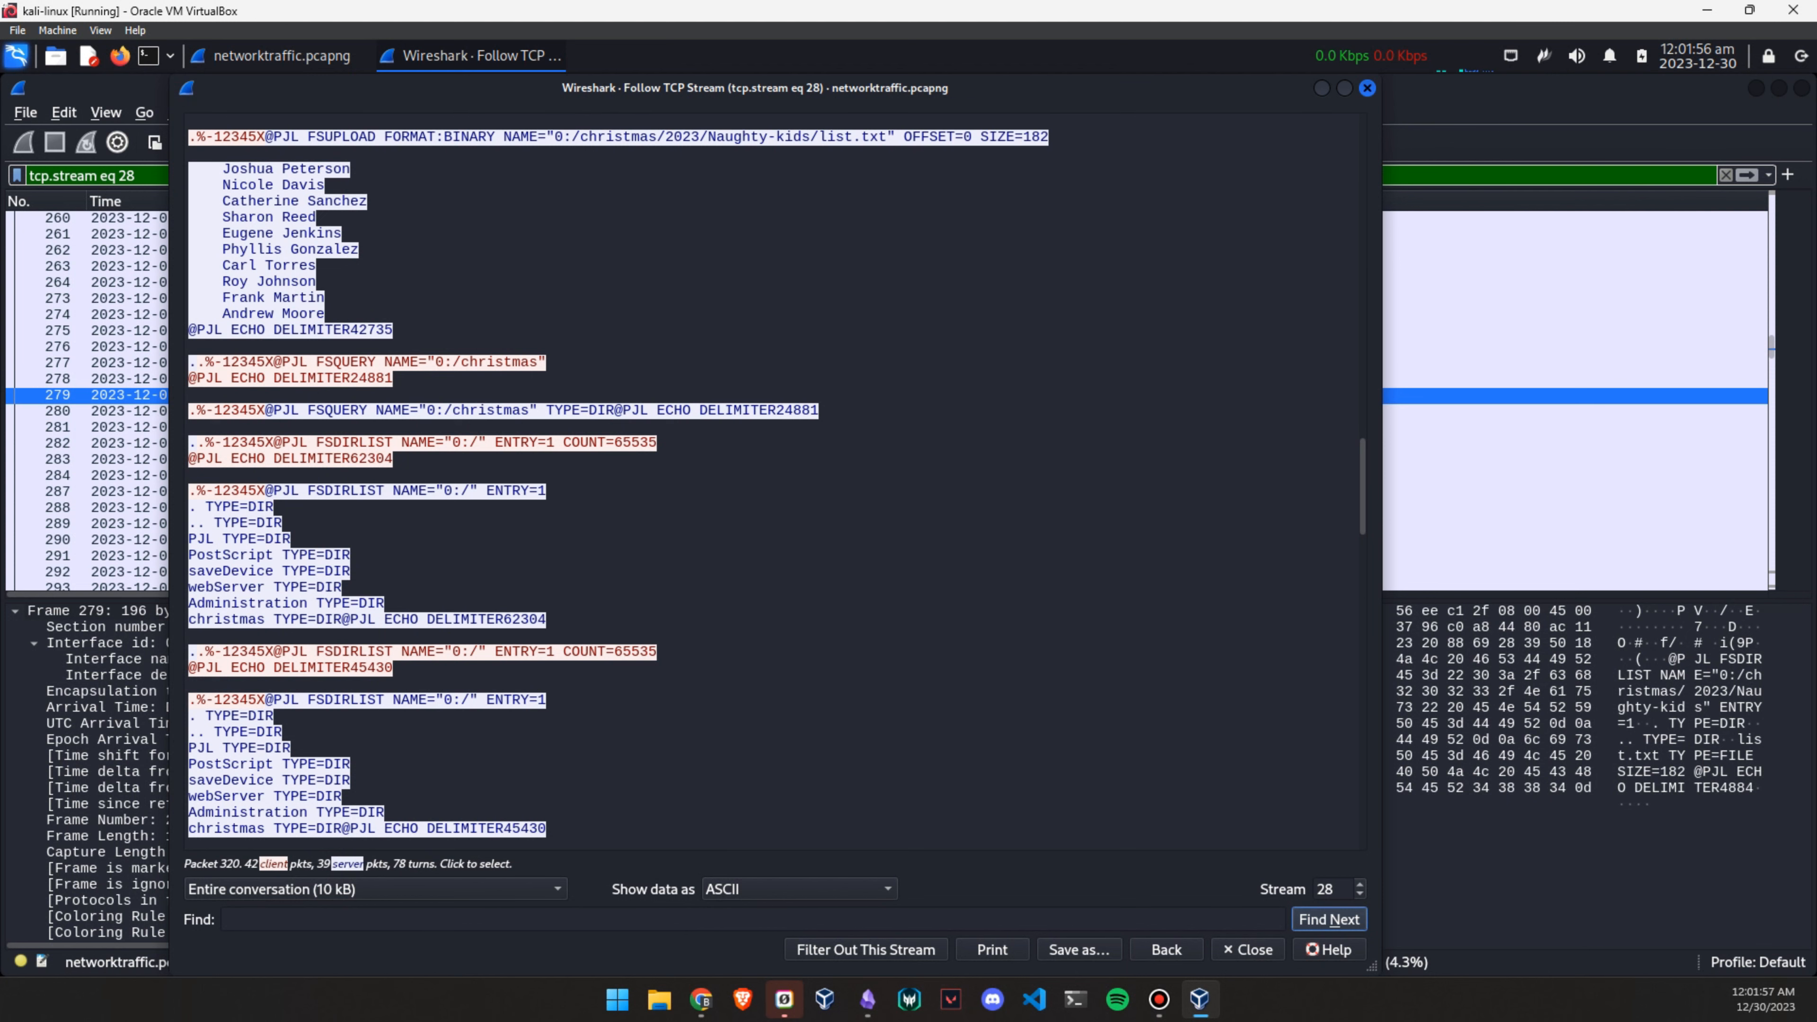
{"action": "scroll", "coordinate": [644, 479], "scroll_direction": "down", "scroll_amount": 1}
{"action": "scroll", "coordinate": [644, 479], "scroll_direction": "down", "scroll_amount": 2}
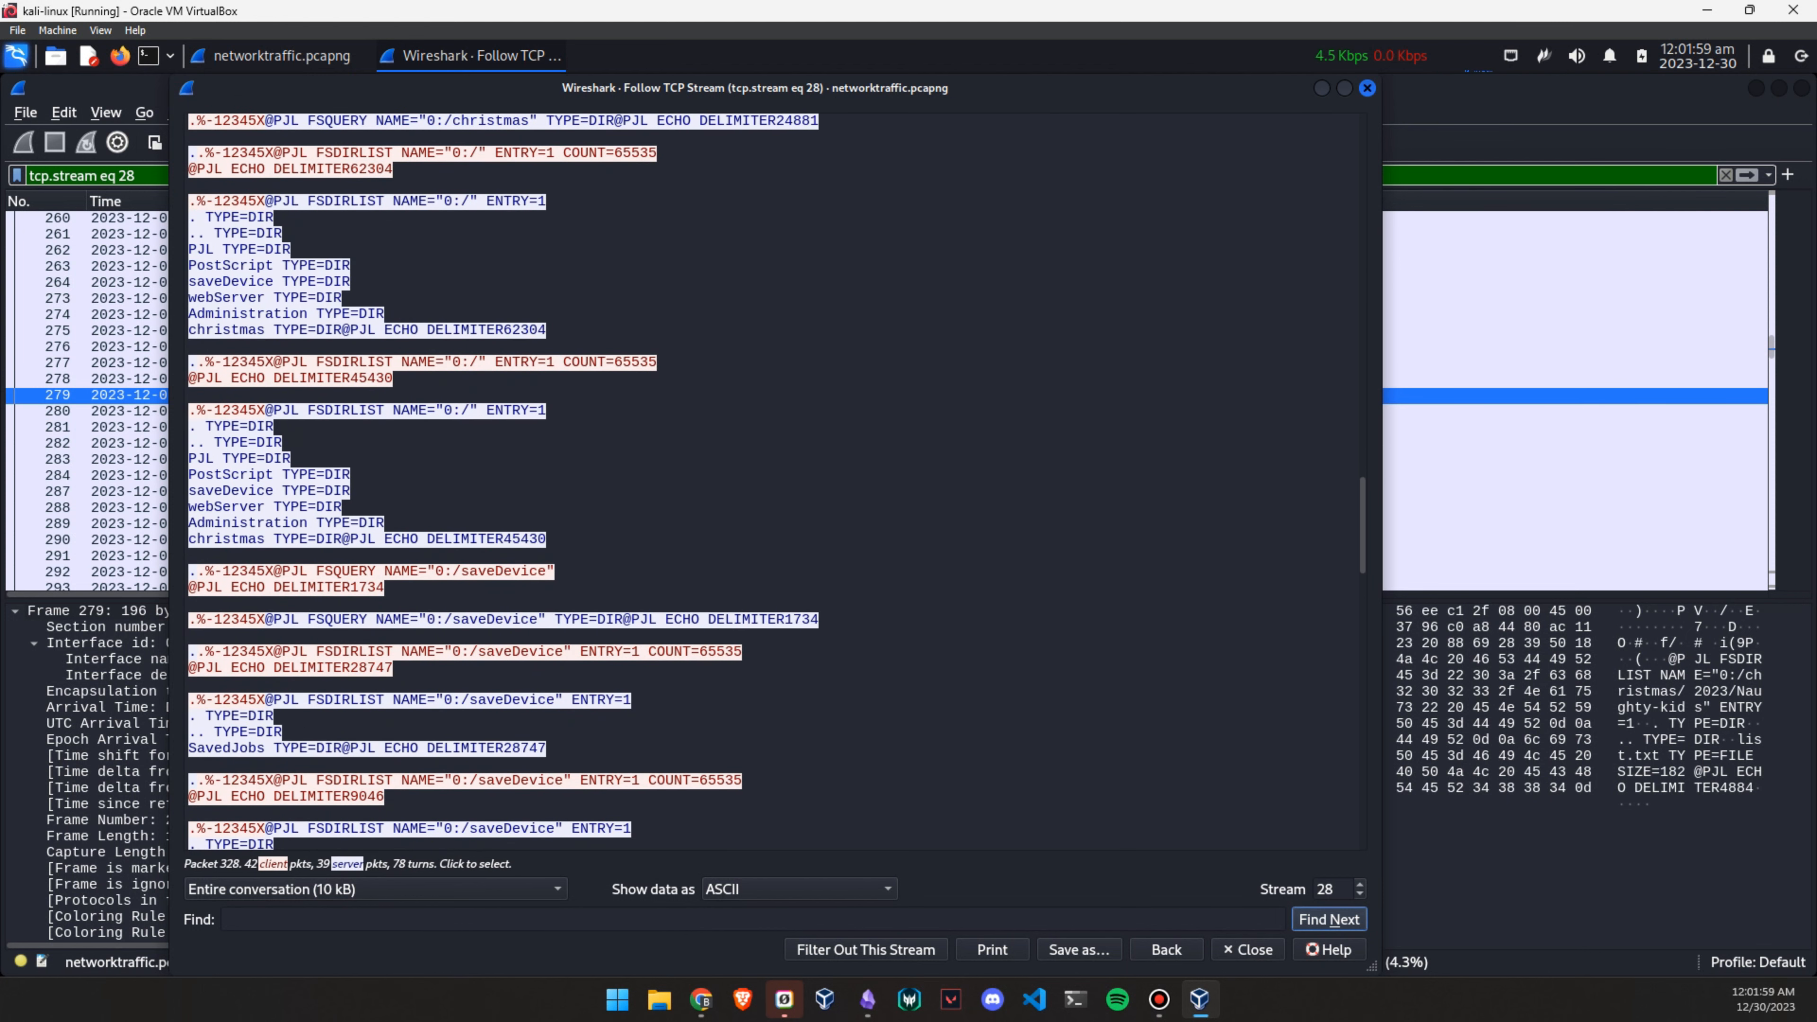
{"action": "double_click", "coordinate": [593, 764]}
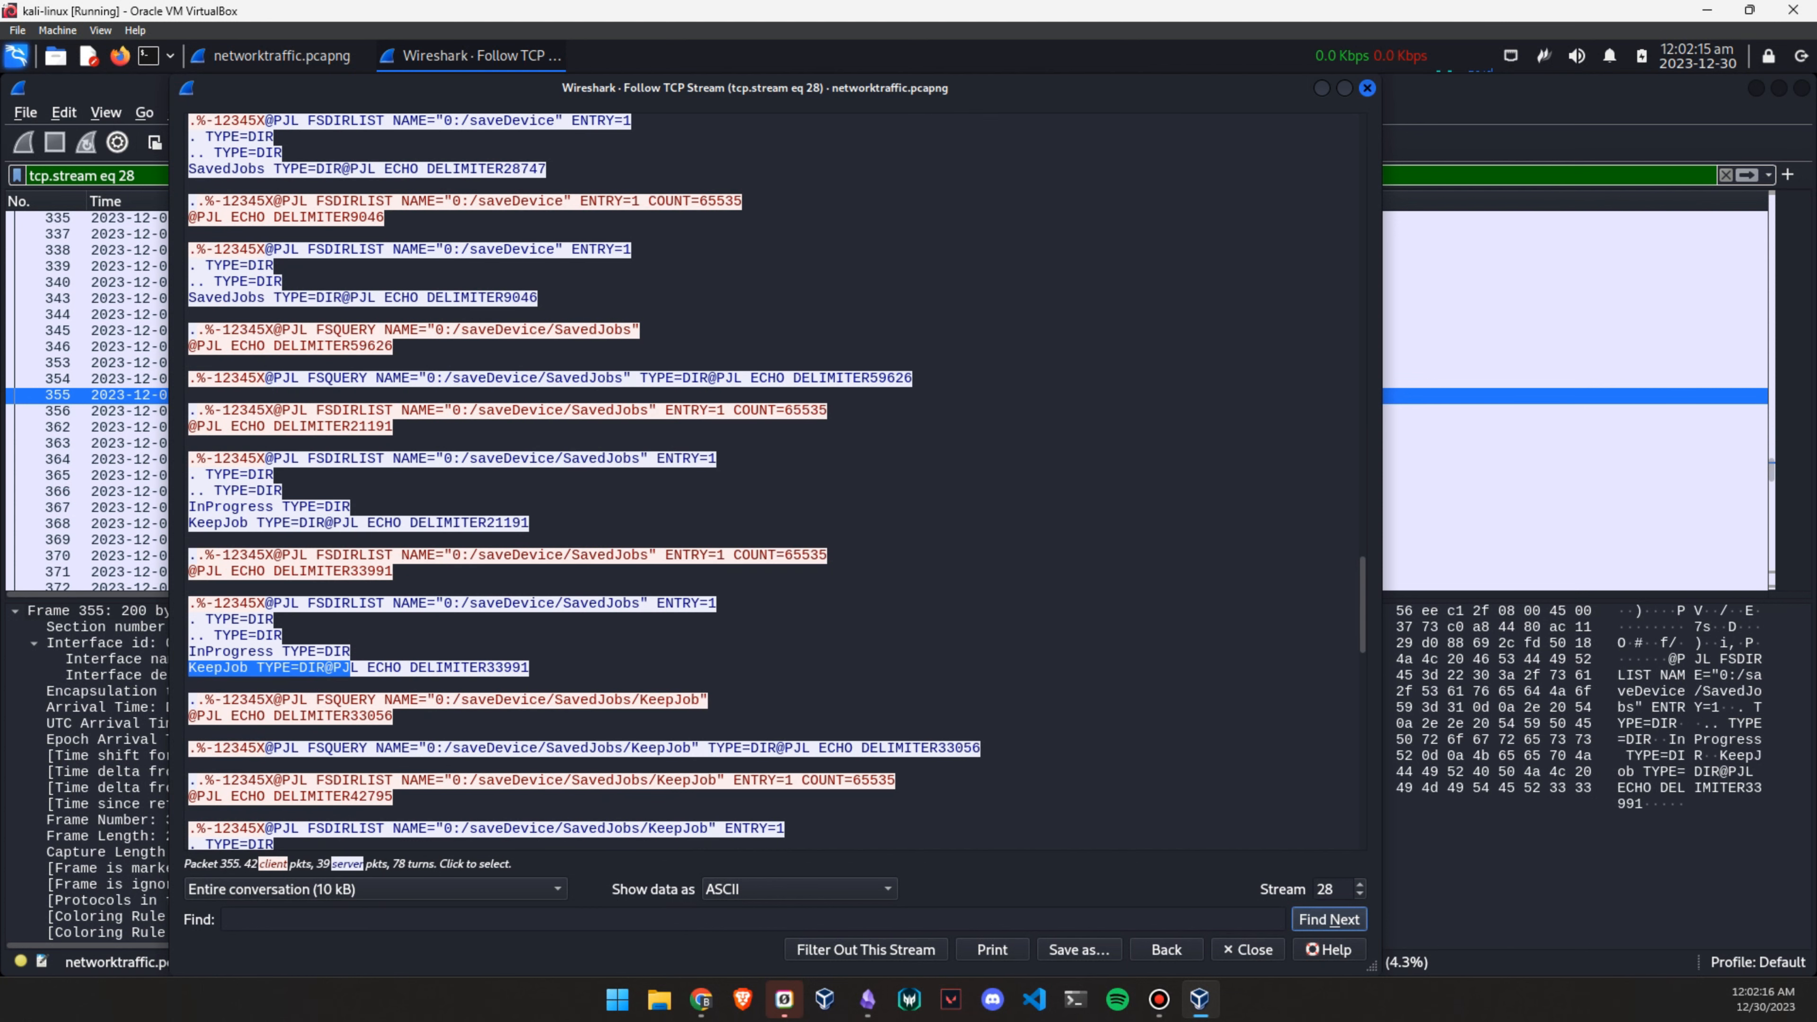
{"action": "scroll", "coordinate": [584, 484], "scroll_direction": "down", "scroll_amount": 1}
{"action": "scroll", "coordinate": [585, 483], "scroll_direction": "down", "scroll_amount": 14}
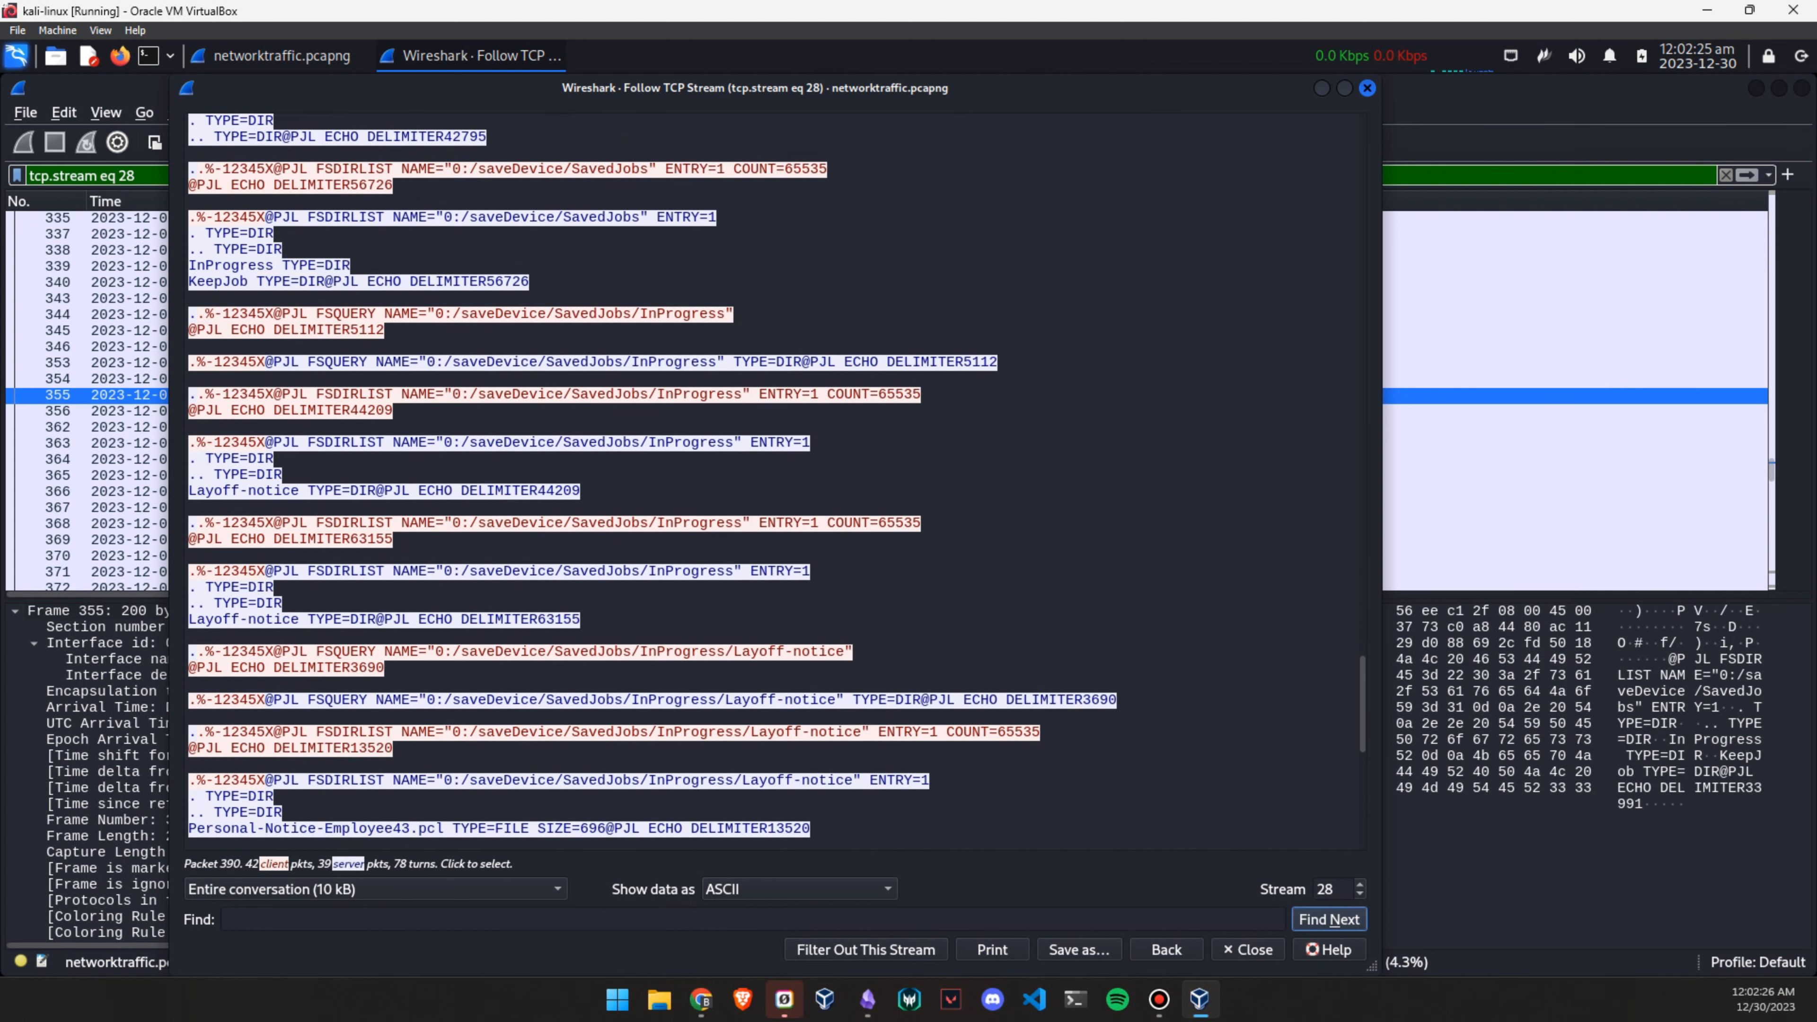
{"action": "scroll", "coordinate": [773, 482], "scroll_direction": "down", "scroll_amount": 3}
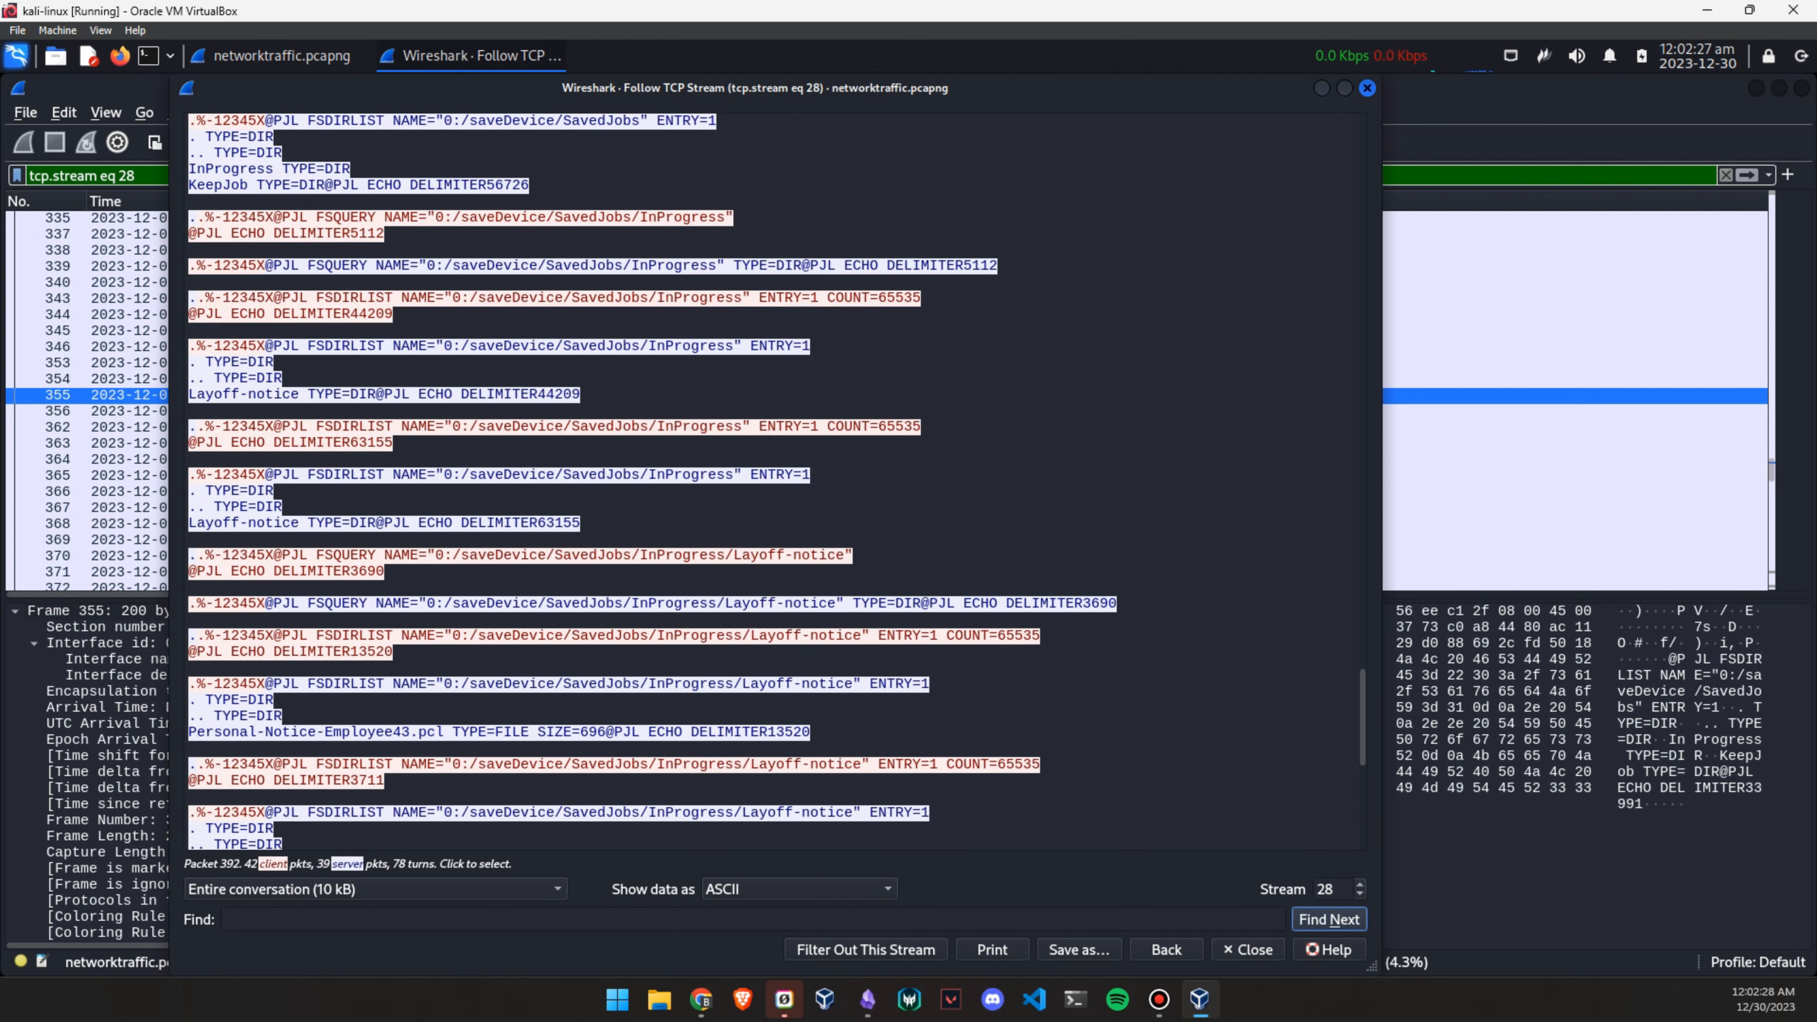
{"action": "scroll", "coordinate": [776, 482], "scroll_direction": "down", "scroll_amount": 2}
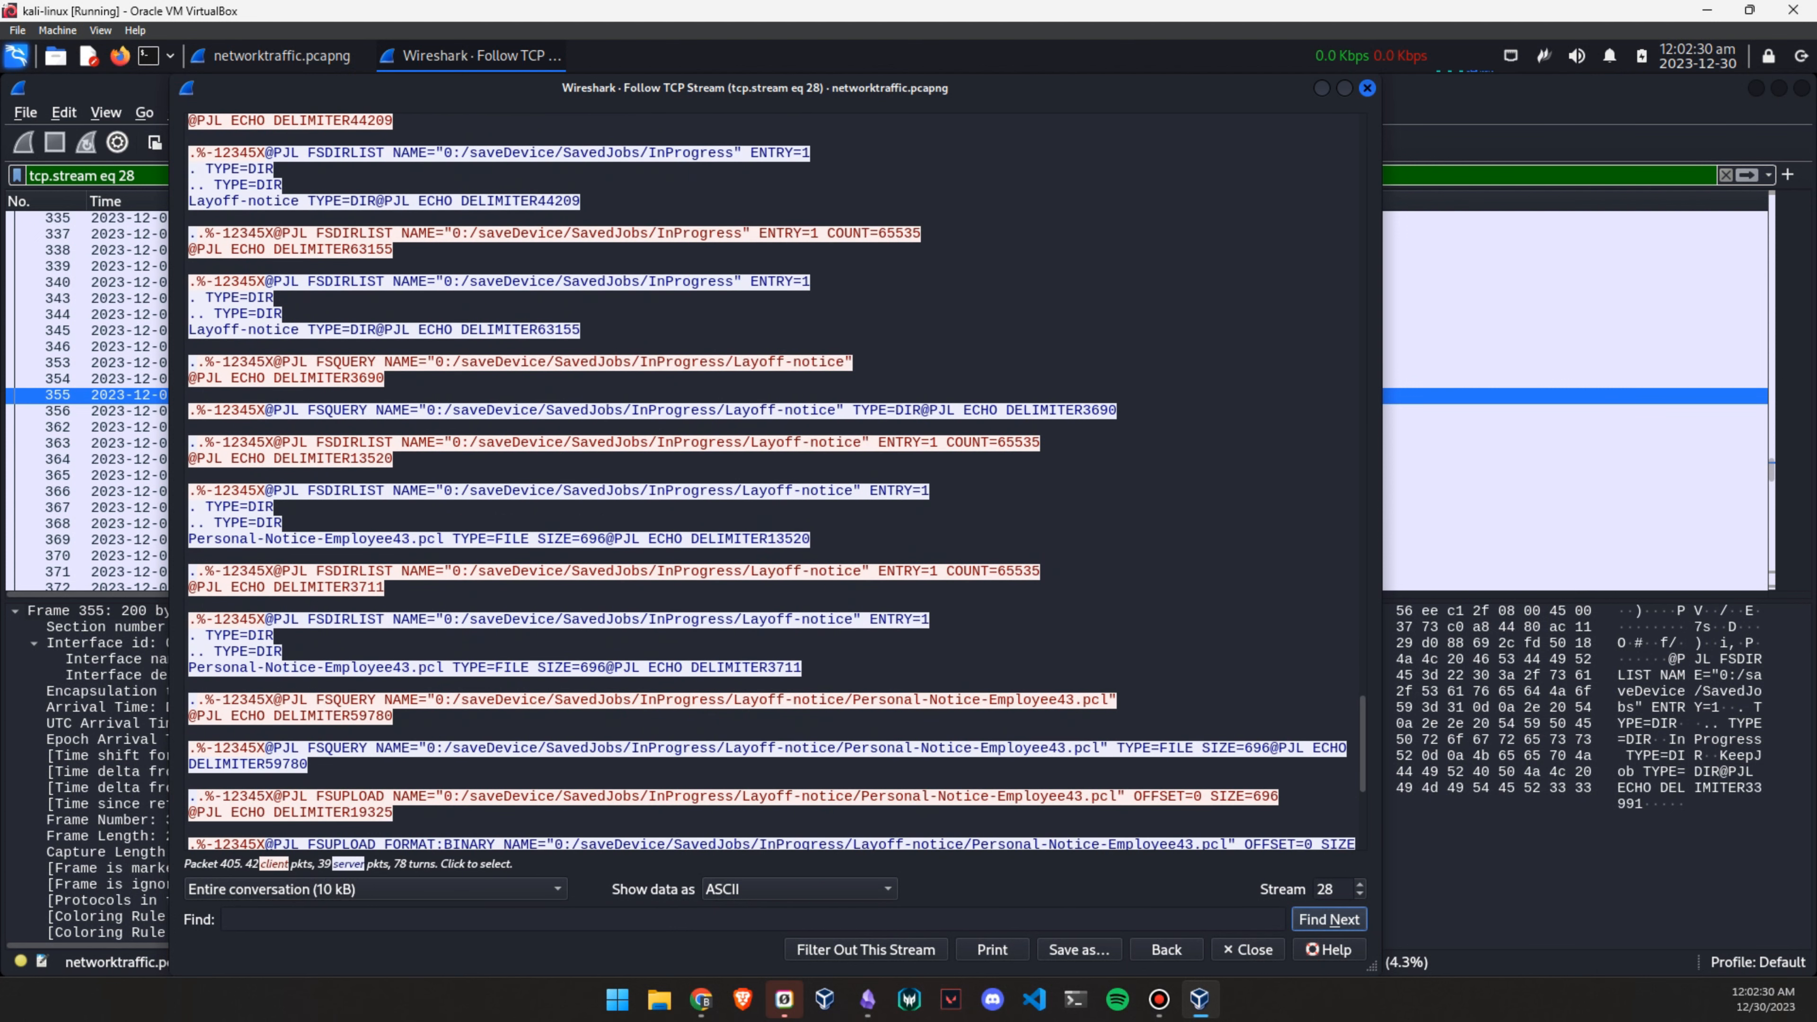
{"action": "scroll", "coordinate": [773, 482], "scroll_direction": "down", "scroll_amount": 2}
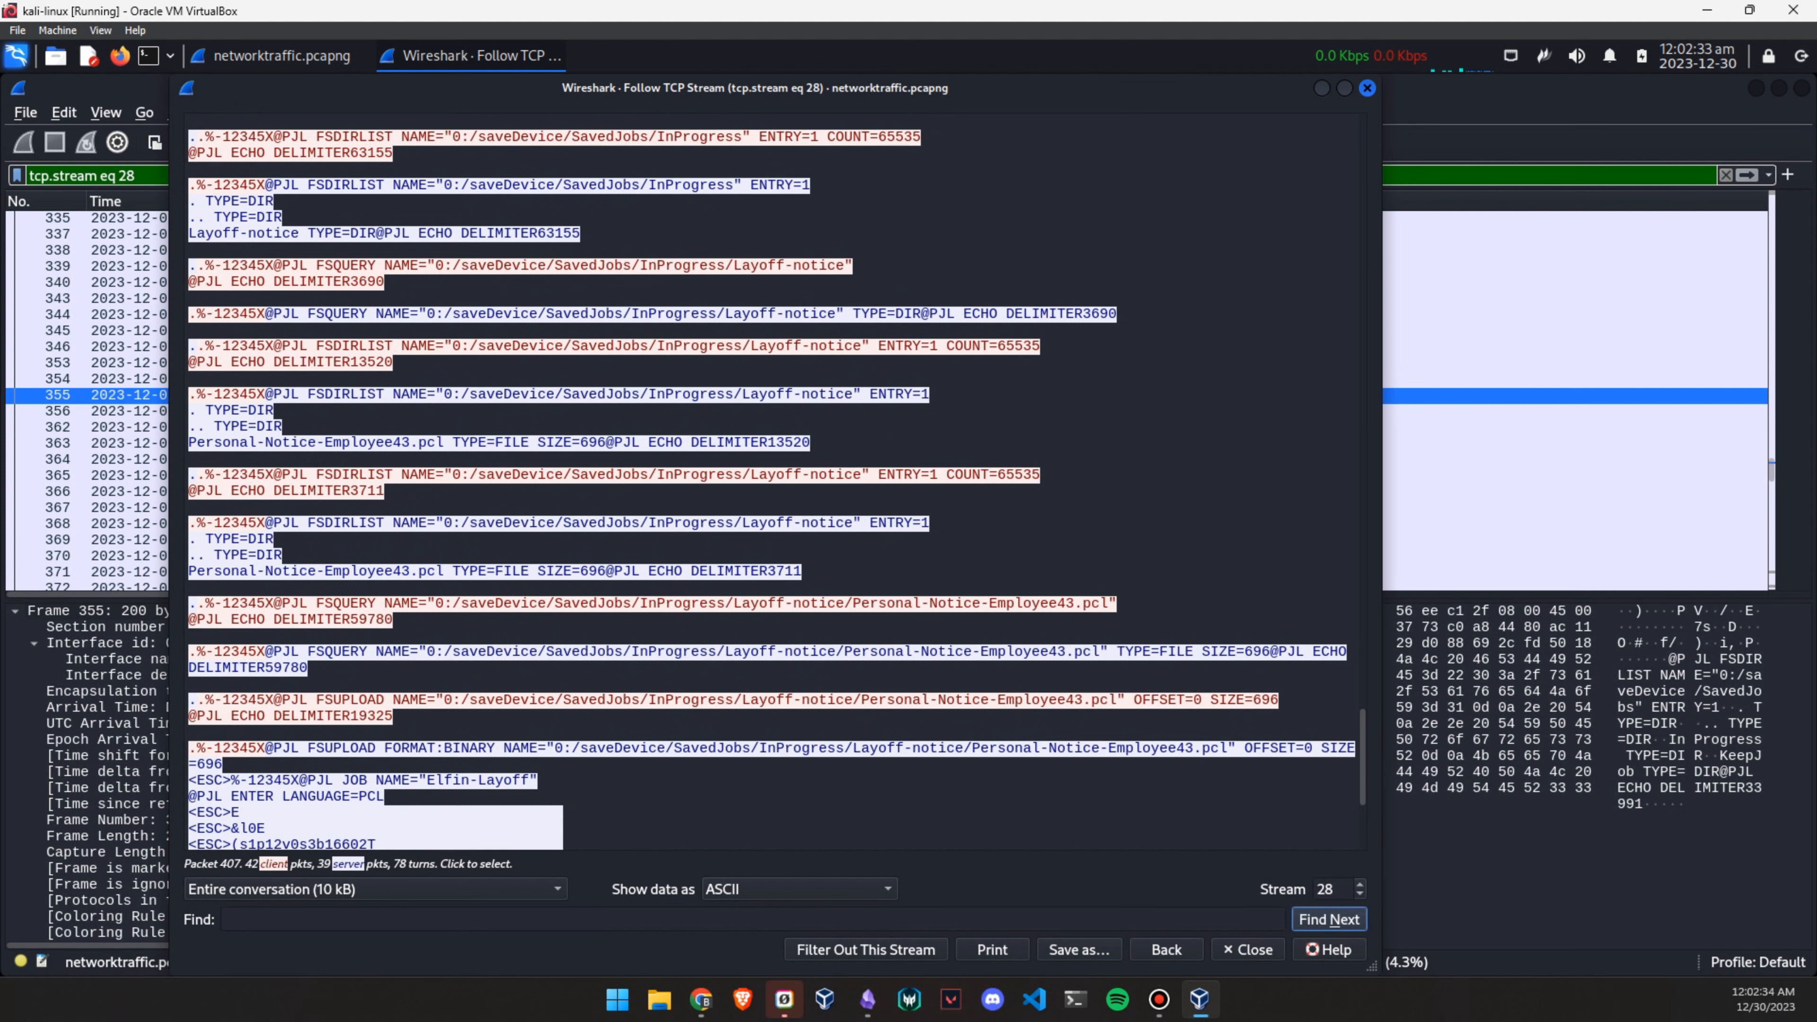
Examine the Personal-Notice-Employee43.pcl path in stream 28 and the print job's layoff reason, form feed comment and EOJ name
{"action": "left_click_drag", "start_coordinate": [436, 603], "coordinate": [1109, 603]}
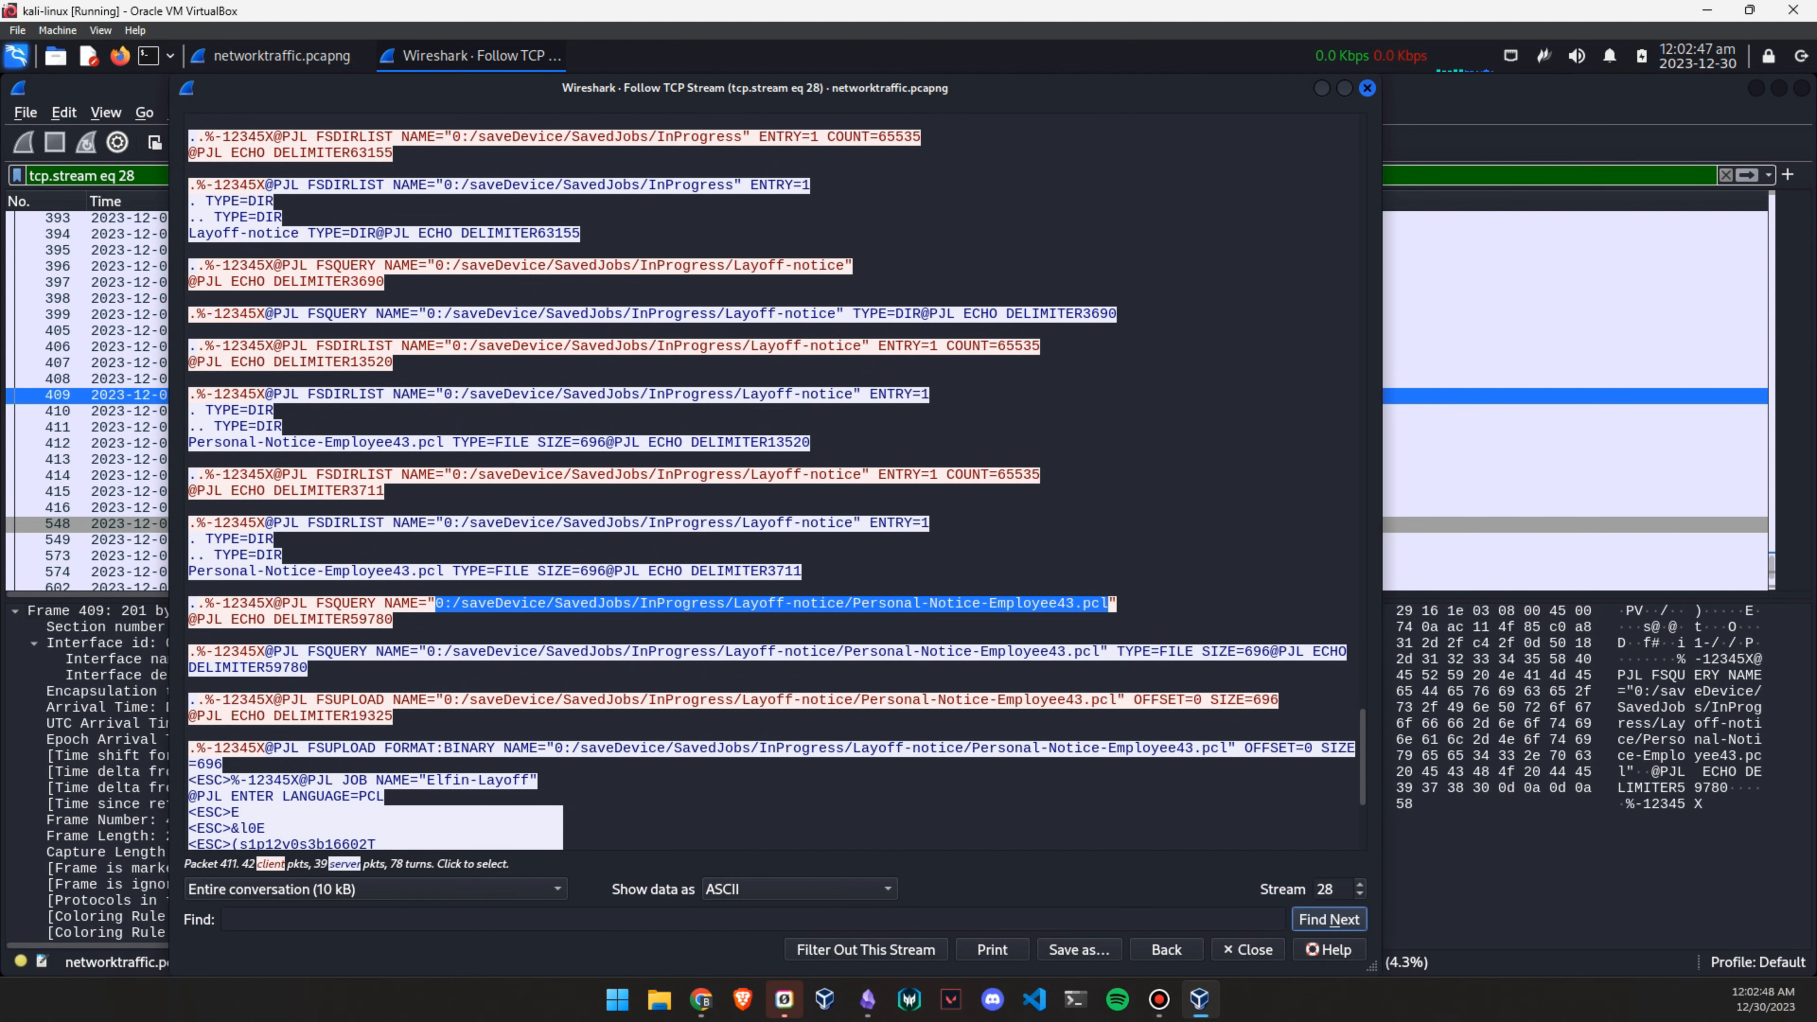
{"action": "scroll", "coordinate": [773, 481], "scroll_direction": "down", "scroll_amount": 6}
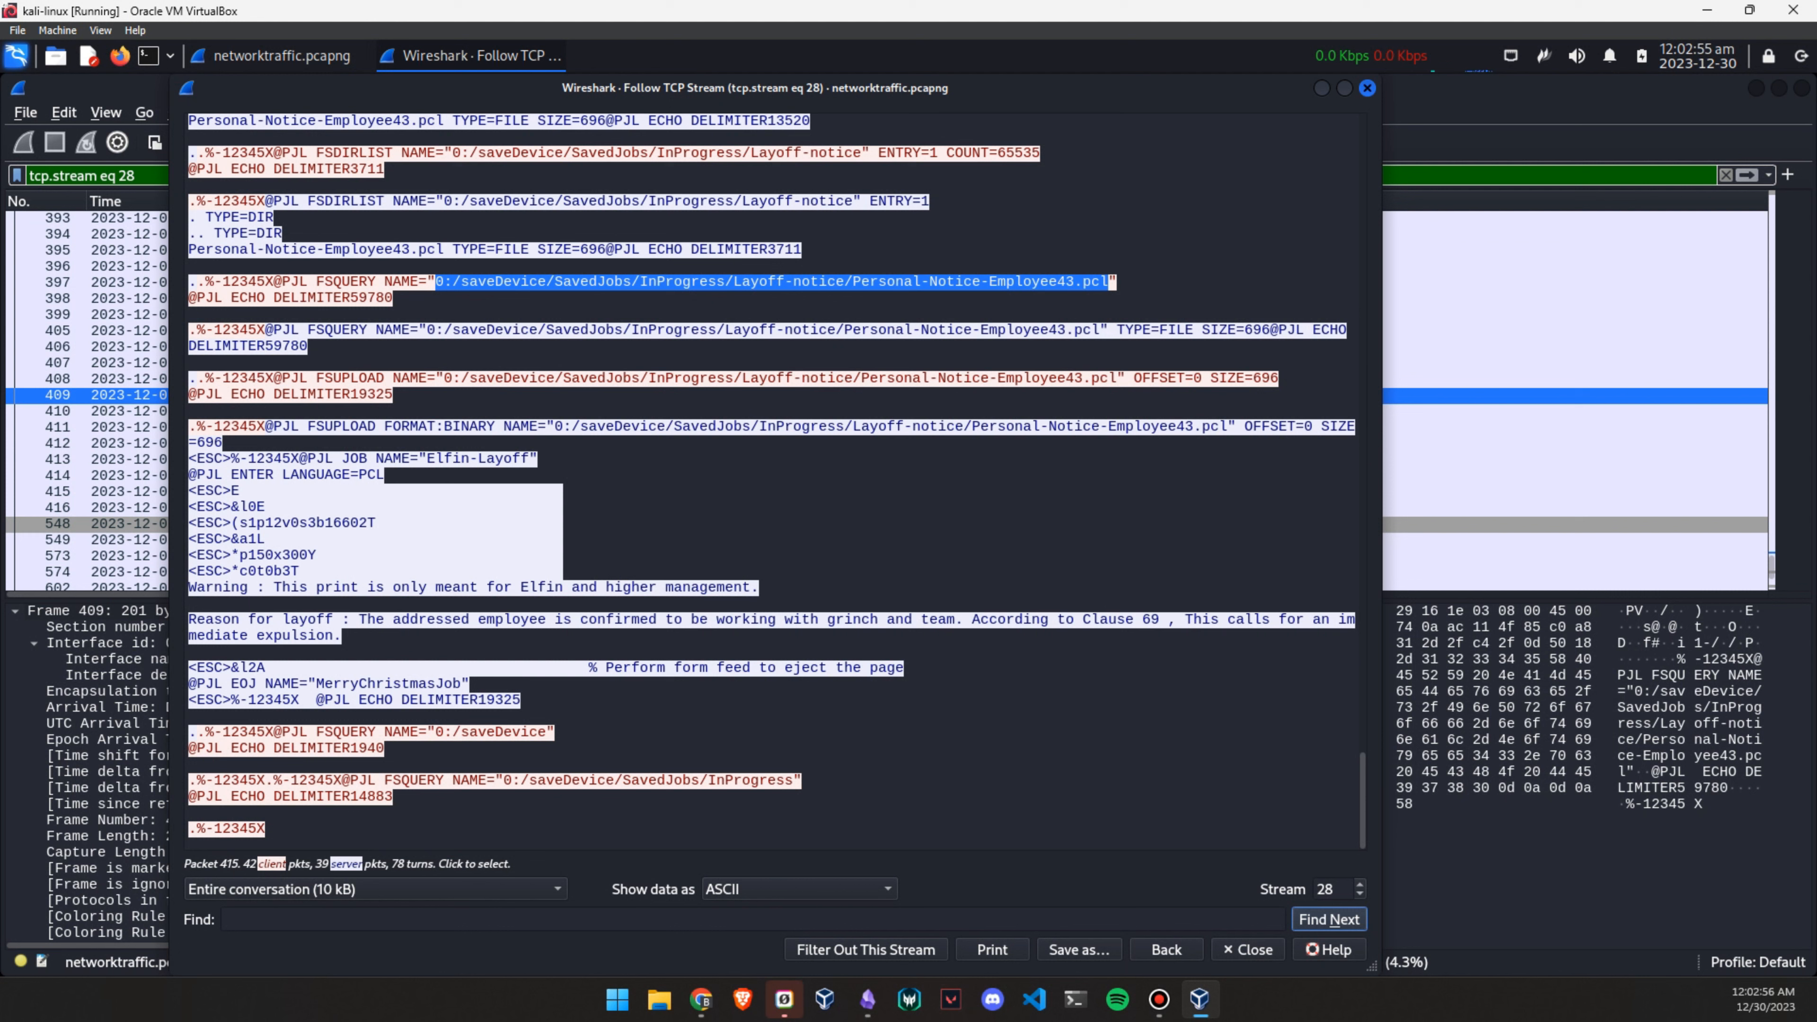
{"action": "left_click_drag", "start_coordinate": [358, 619], "coordinate": [1160, 619]}
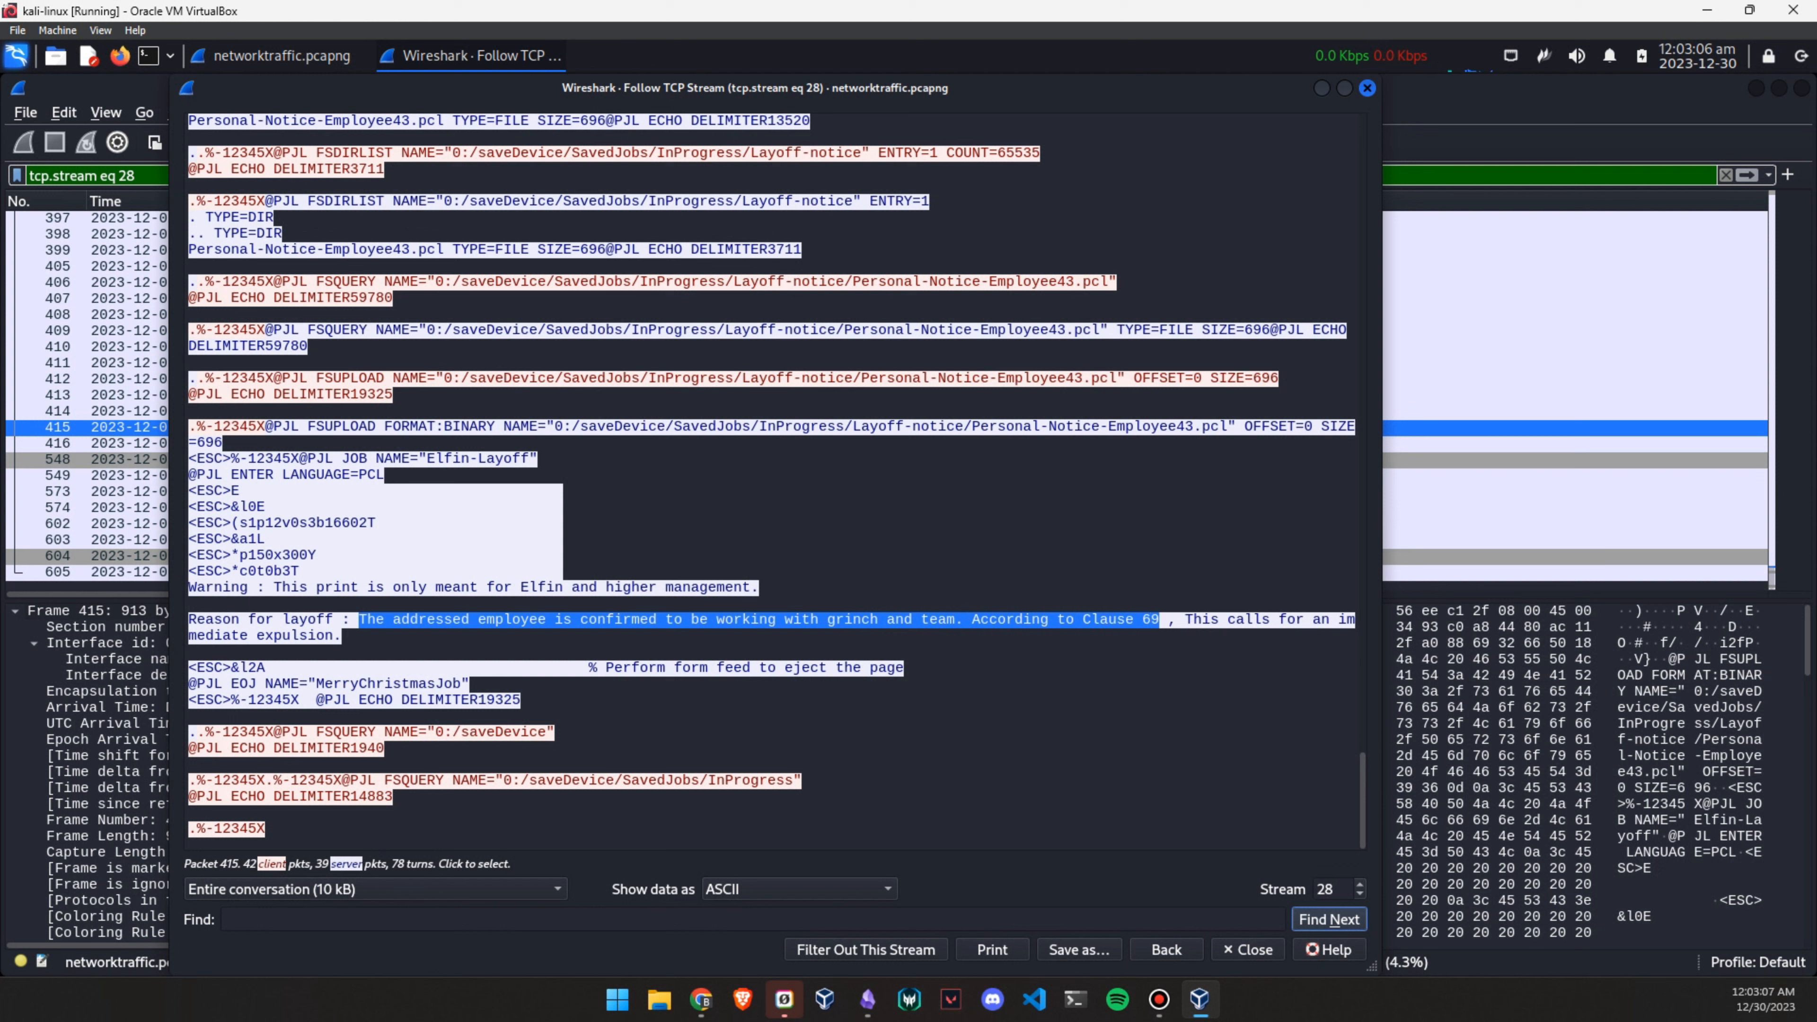
{"action": "left_click_drag", "start_coordinate": [231, 684], "coordinate": [469, 684]}
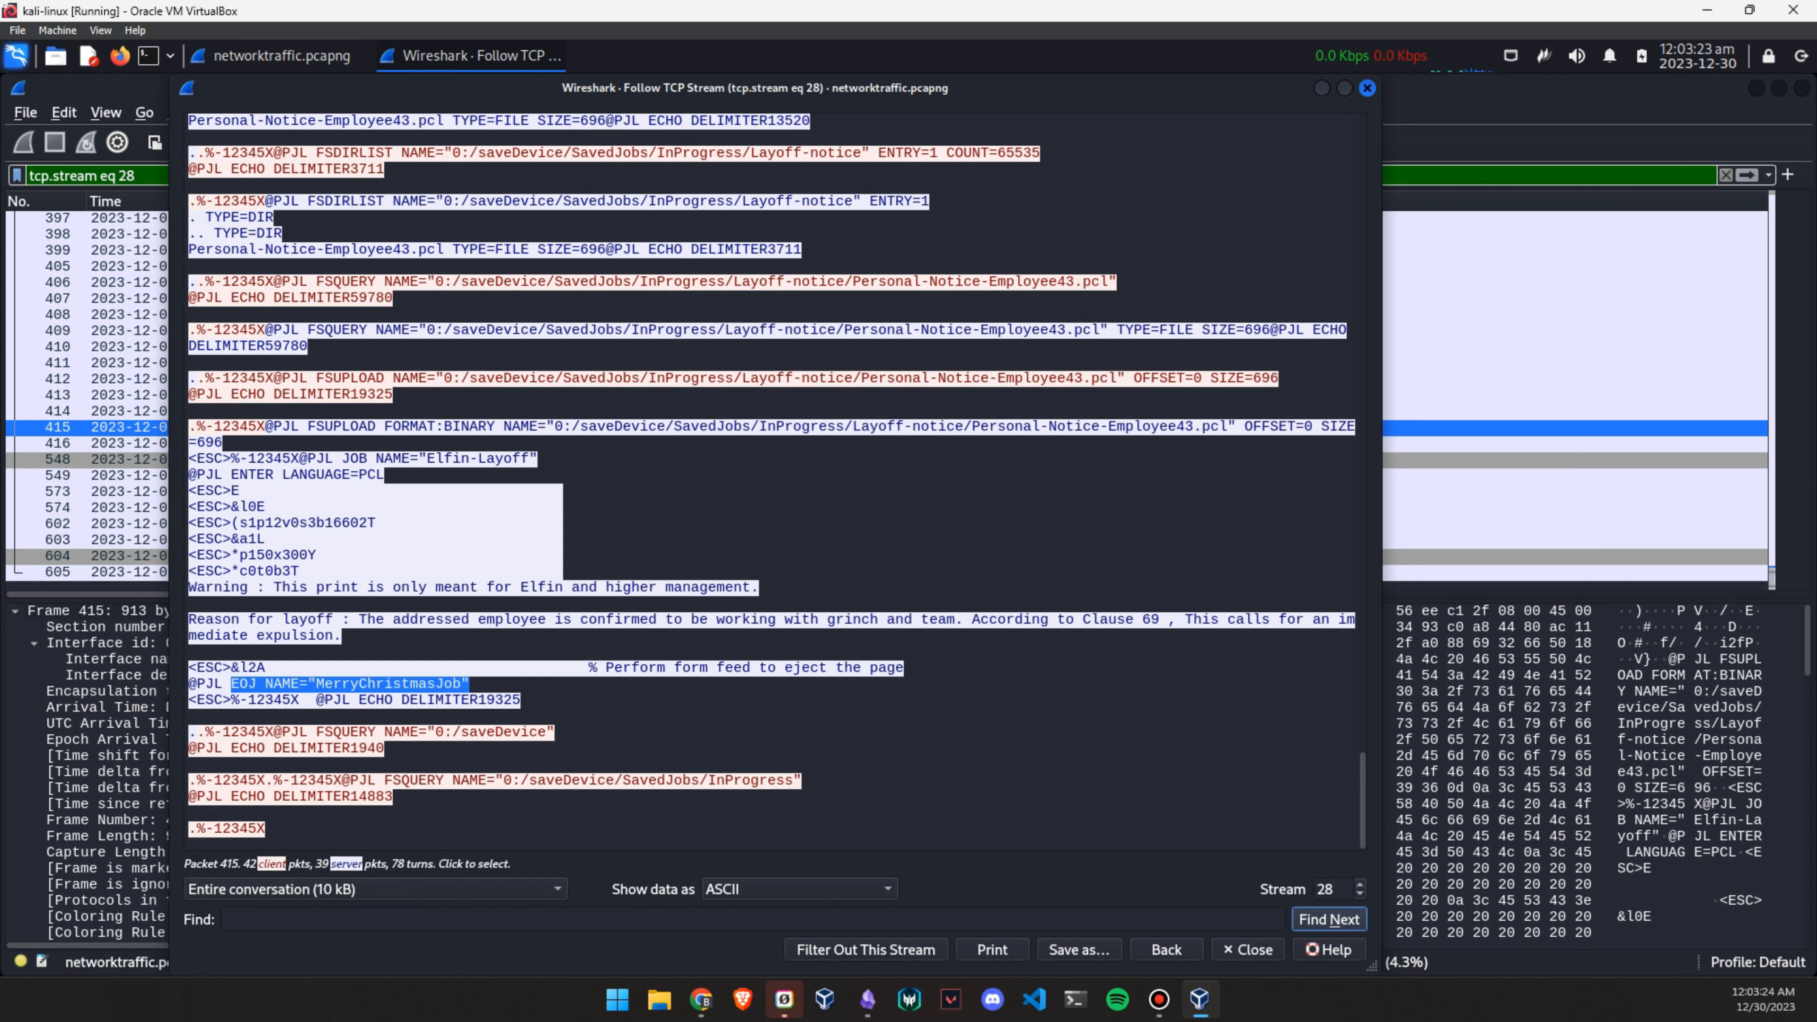
{"action": "left_click_drag", "start_coordinate": [607, 667], "coordinate": [904, 667]}
{"action": "left_click", "coordinate": [905, 669]}
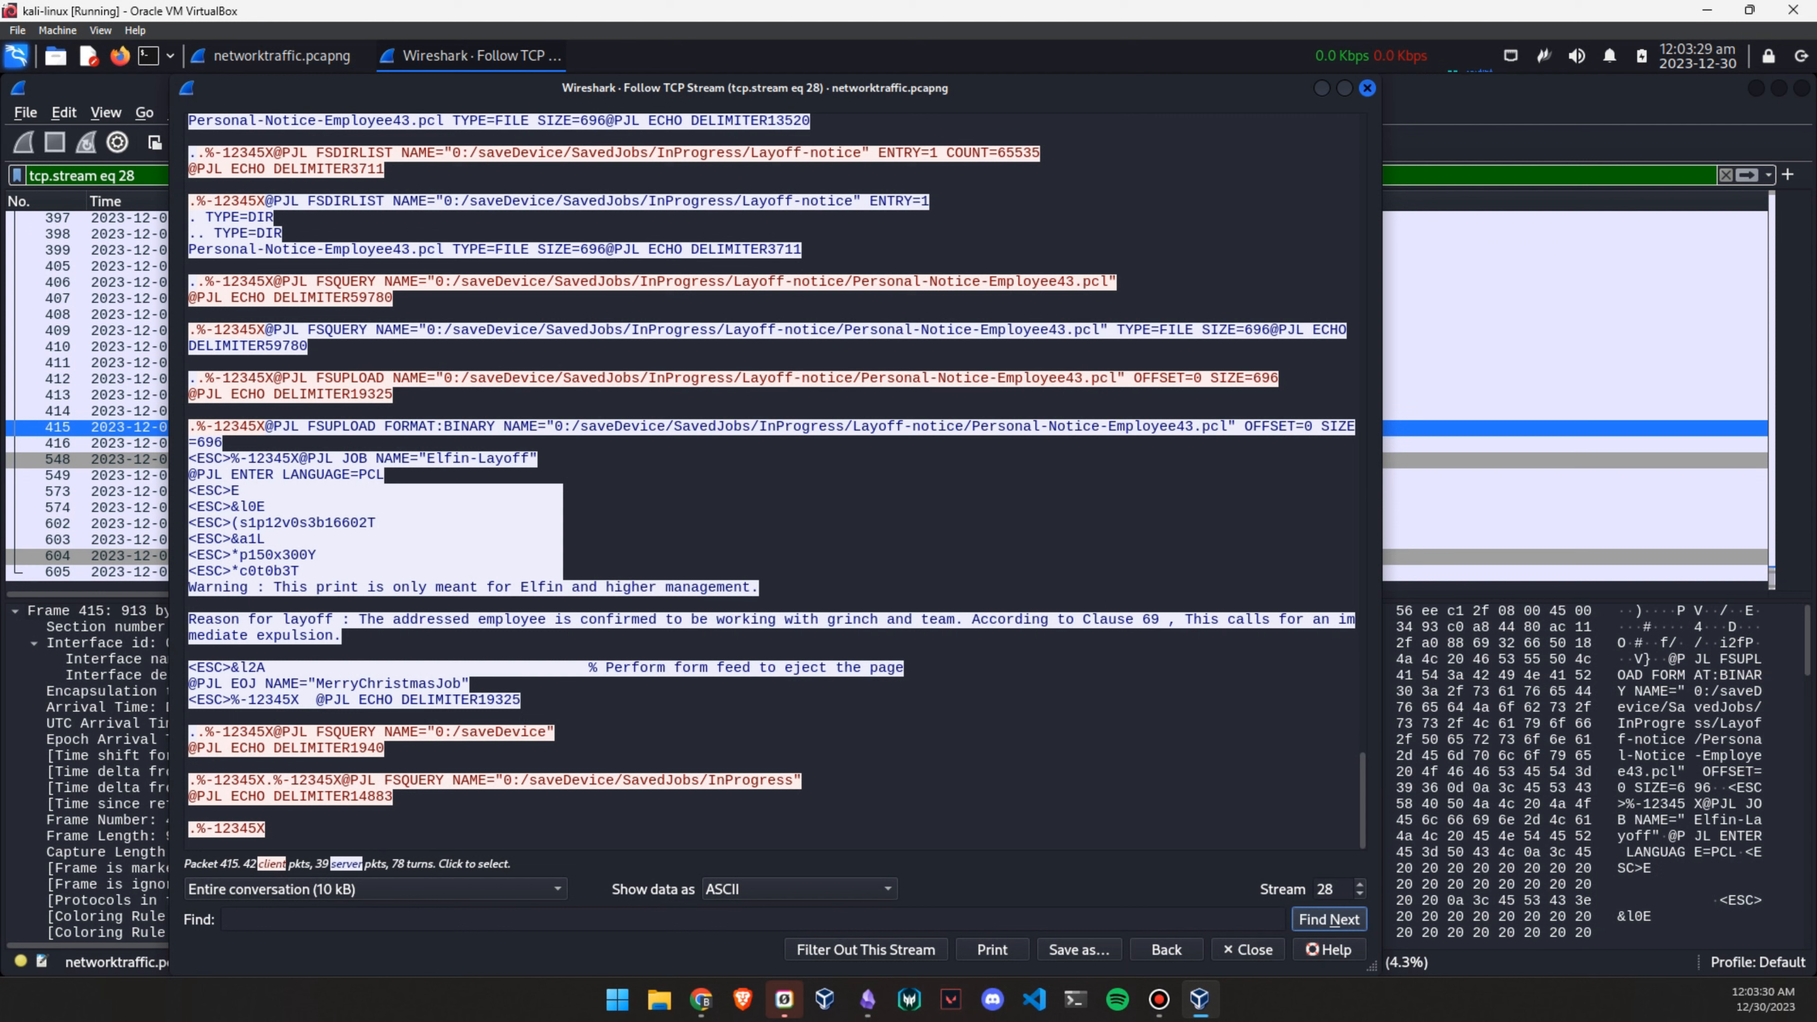
Enter the word-for-word layoff reason as the Task 5 answer in the notes, above a stream 28 screenshot with that reason boxed
{"action": "left_click_drag", "start_coordinate": [359, 619], "coordinate": [342, 636]}
{"action": "key", "text": "ctrl+c"}
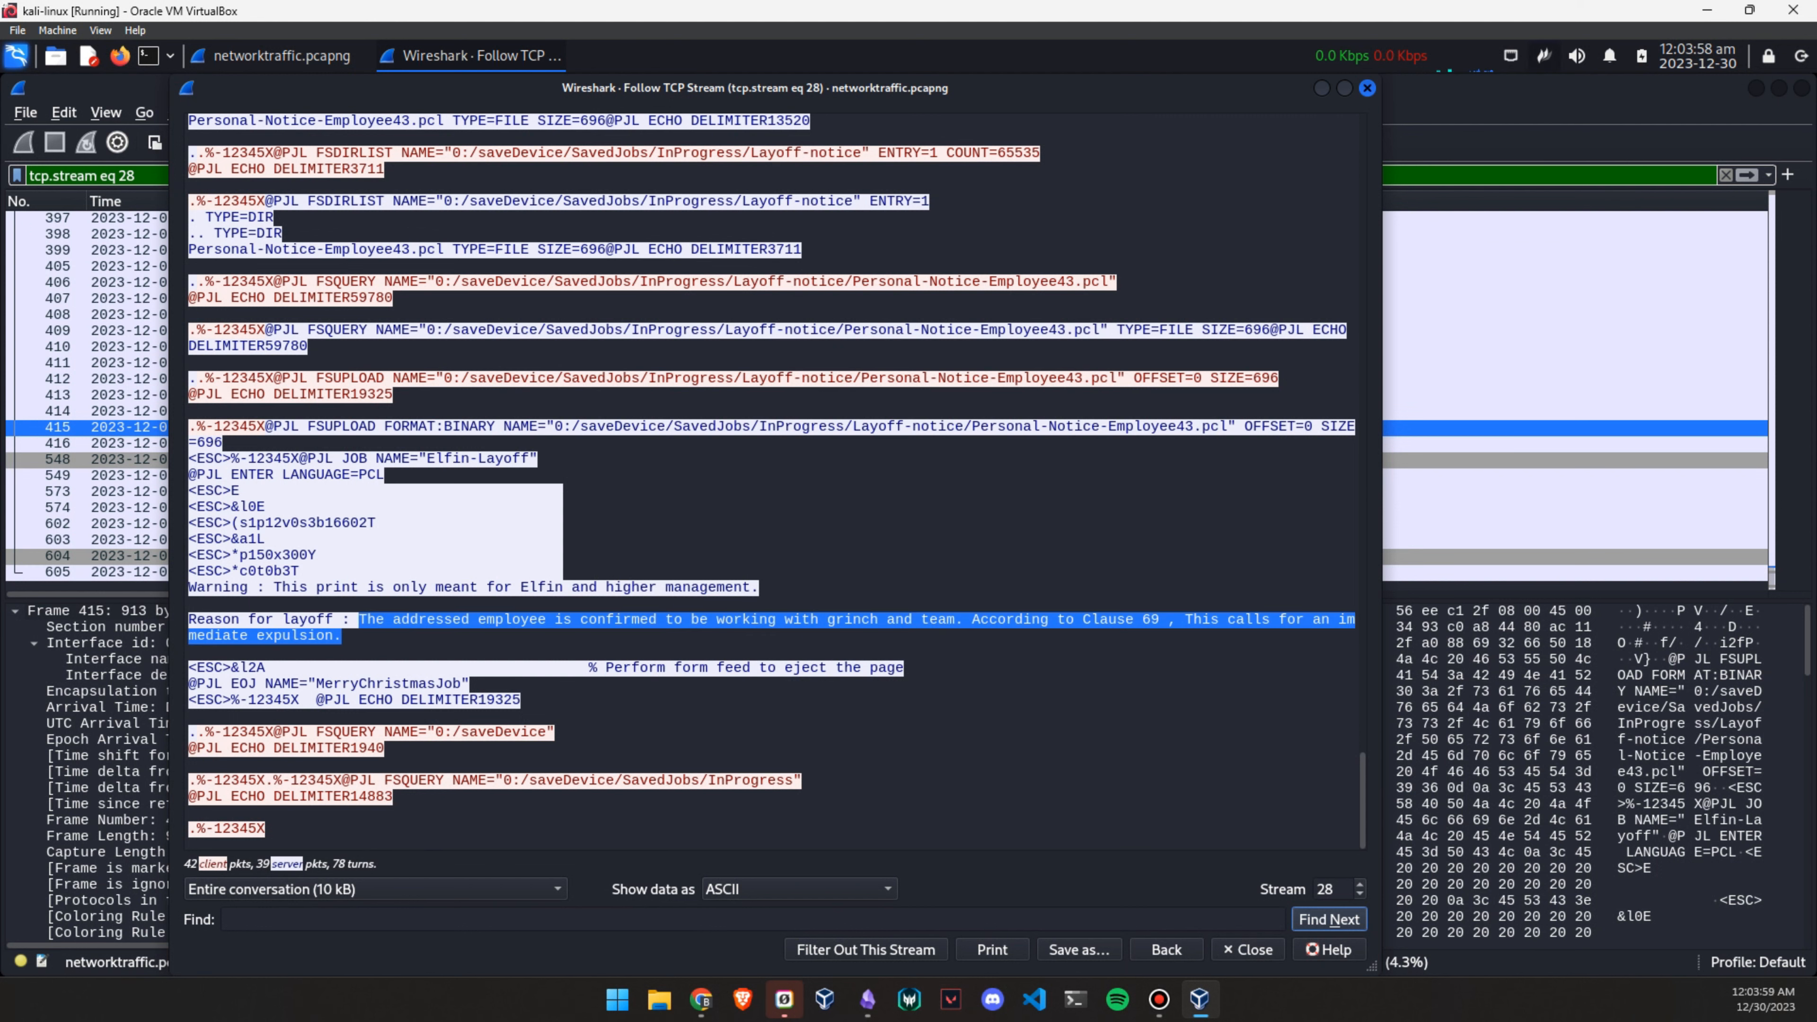
{"action": "key", "text": "Print"}
{"action": "left_click_drag", "start_coordinate": [2, 41], "coordinate": [812, 801]}
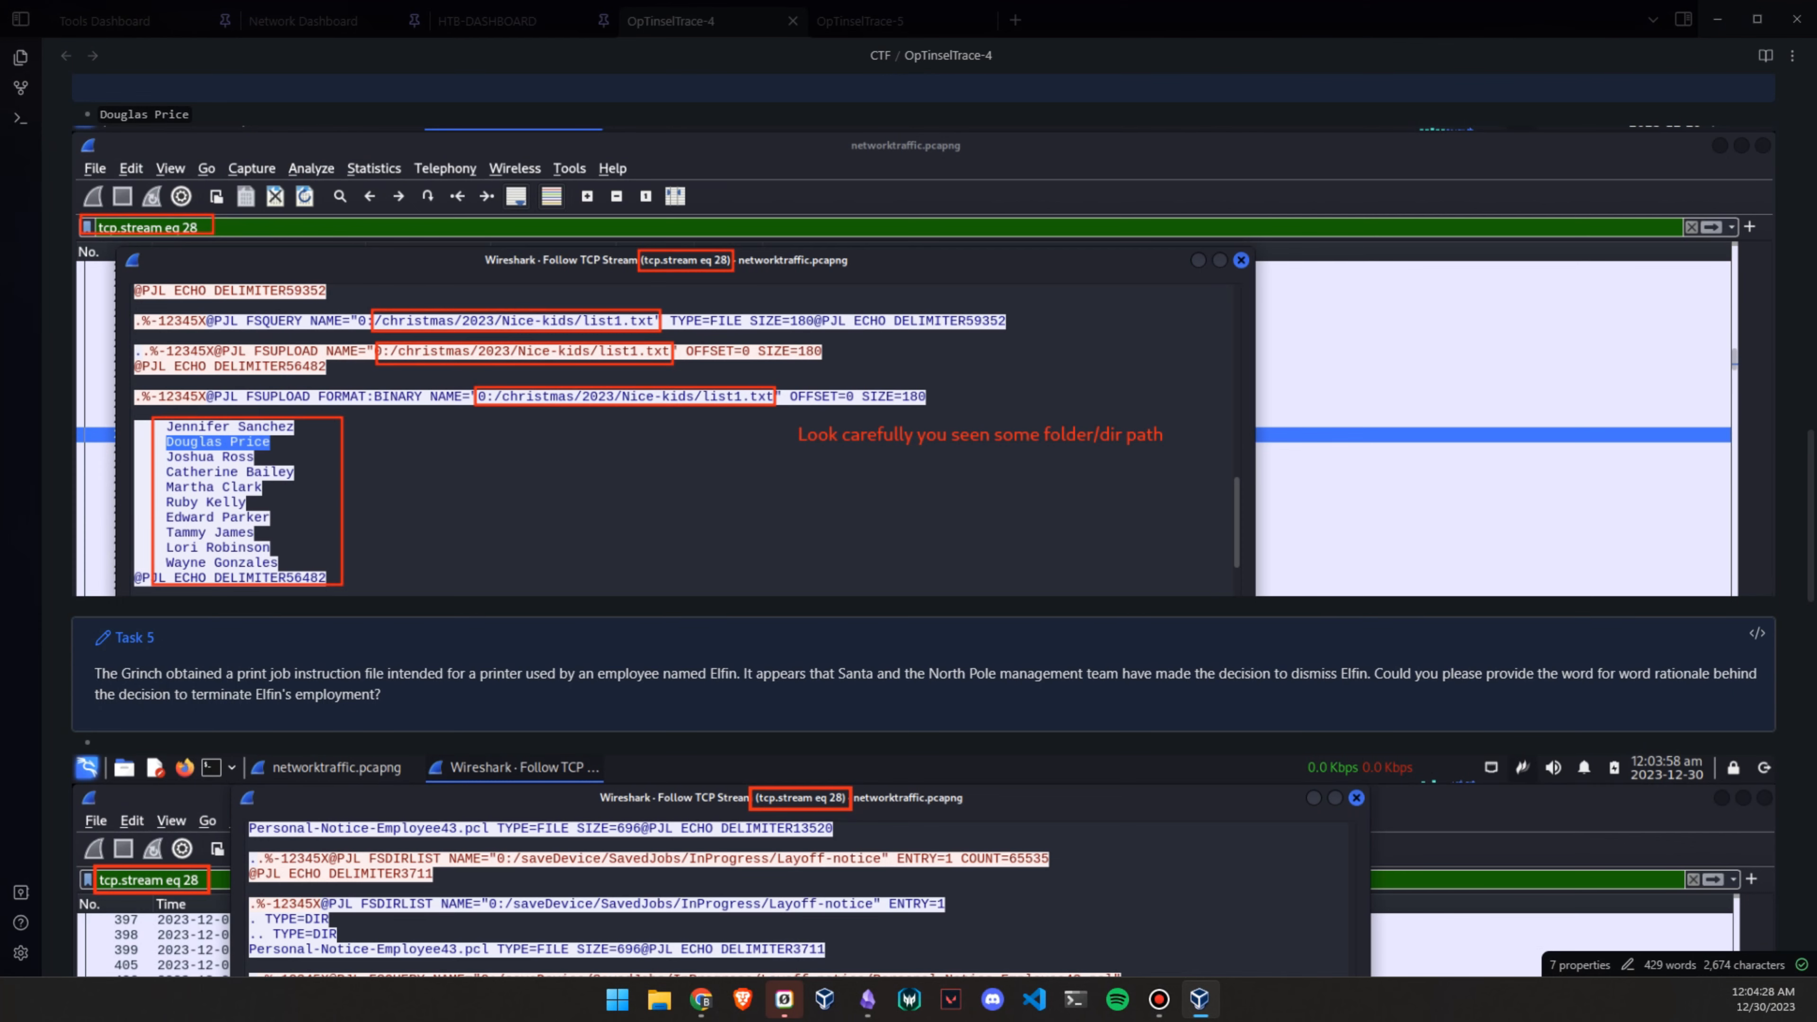
{"action": "type", "text": "`"}
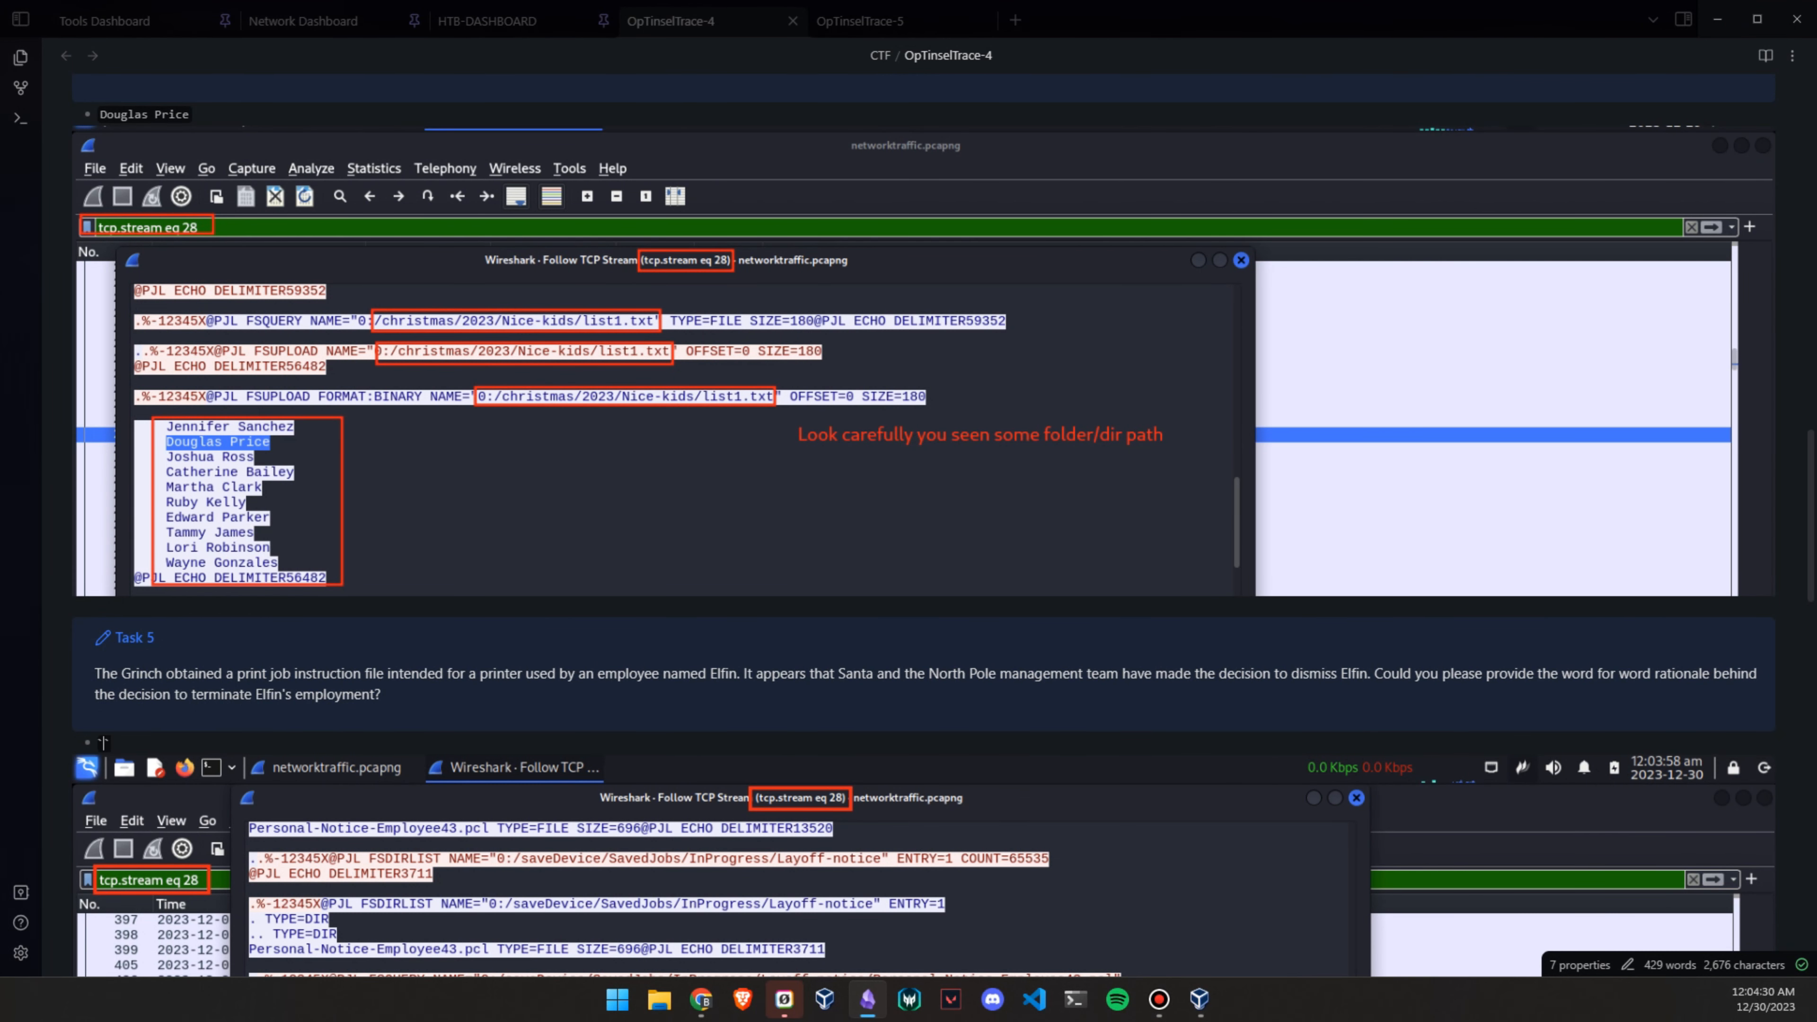
{"action": "key", "text": "ctrl+v"}
Read the Task 6 question in the notes and search TCP stream 28 for every occurrence of "job"
{"action": "scroll", "coordinate": [104, 743], "scroll_direction": "down", "scroll_amount": 15}
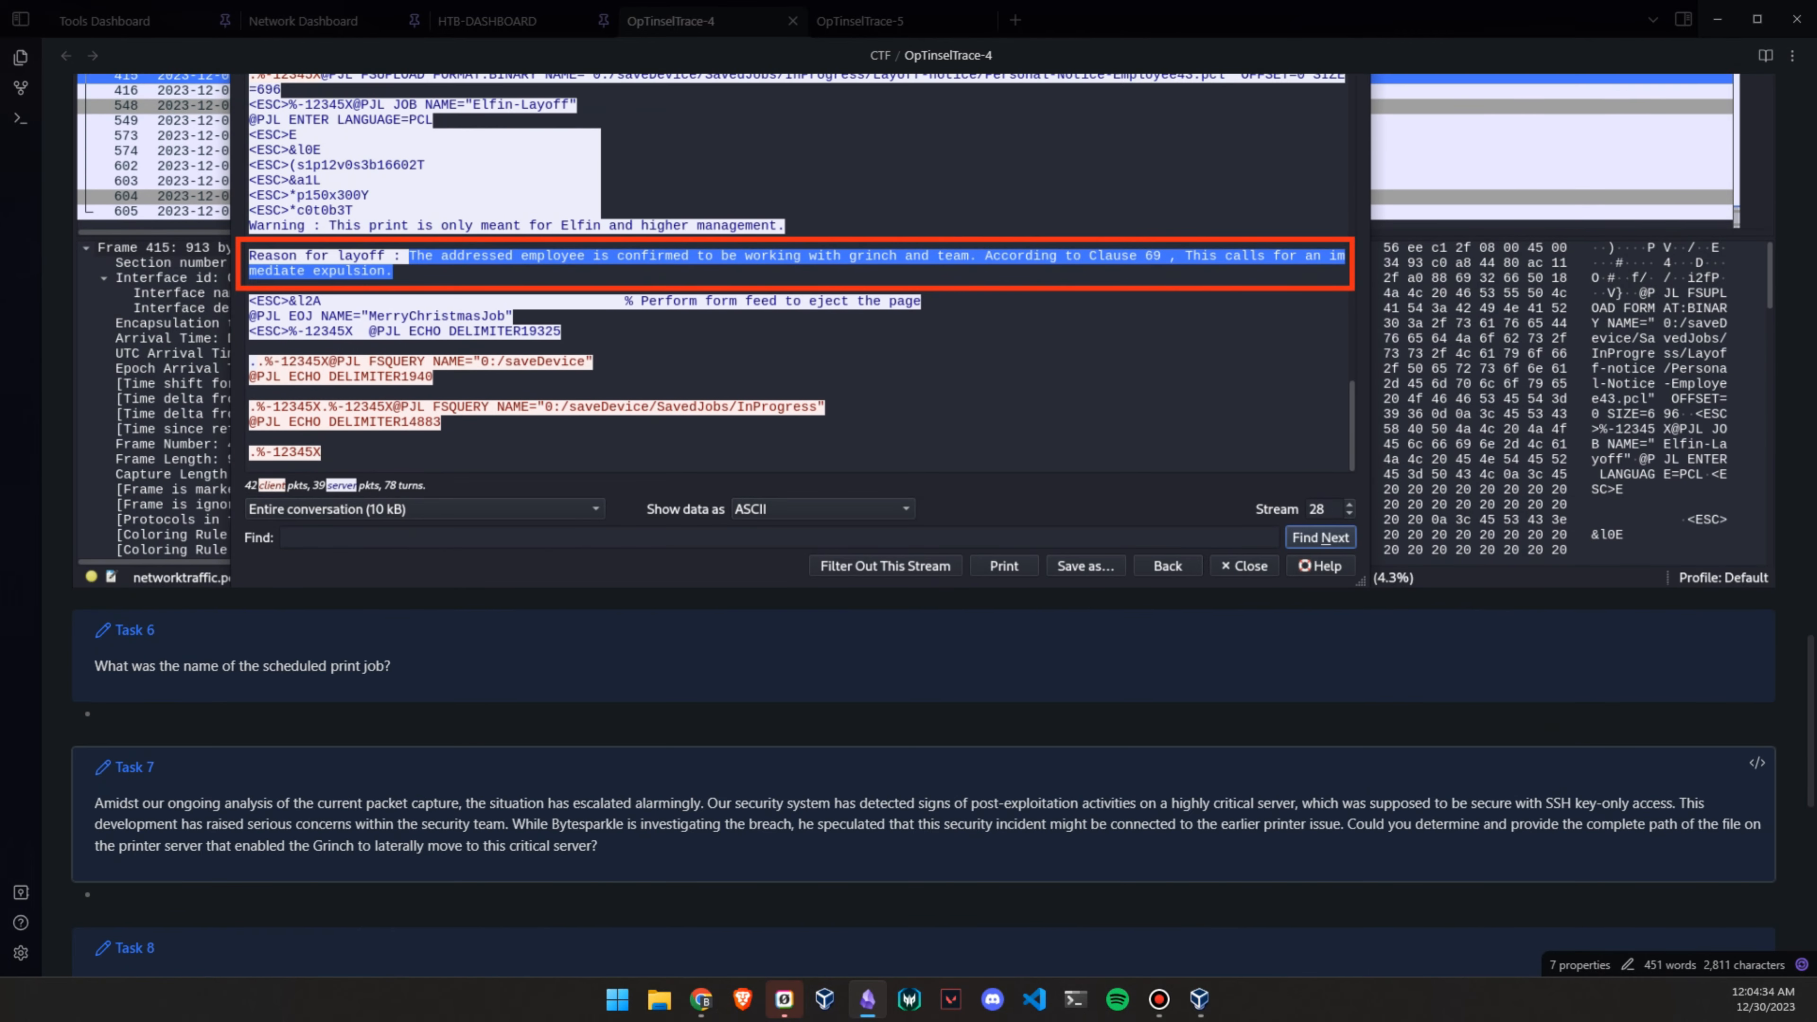
{"action": "scroll", "coordinate": [943, 524], "scroll_direction": "down", "scroll_amount": 3}
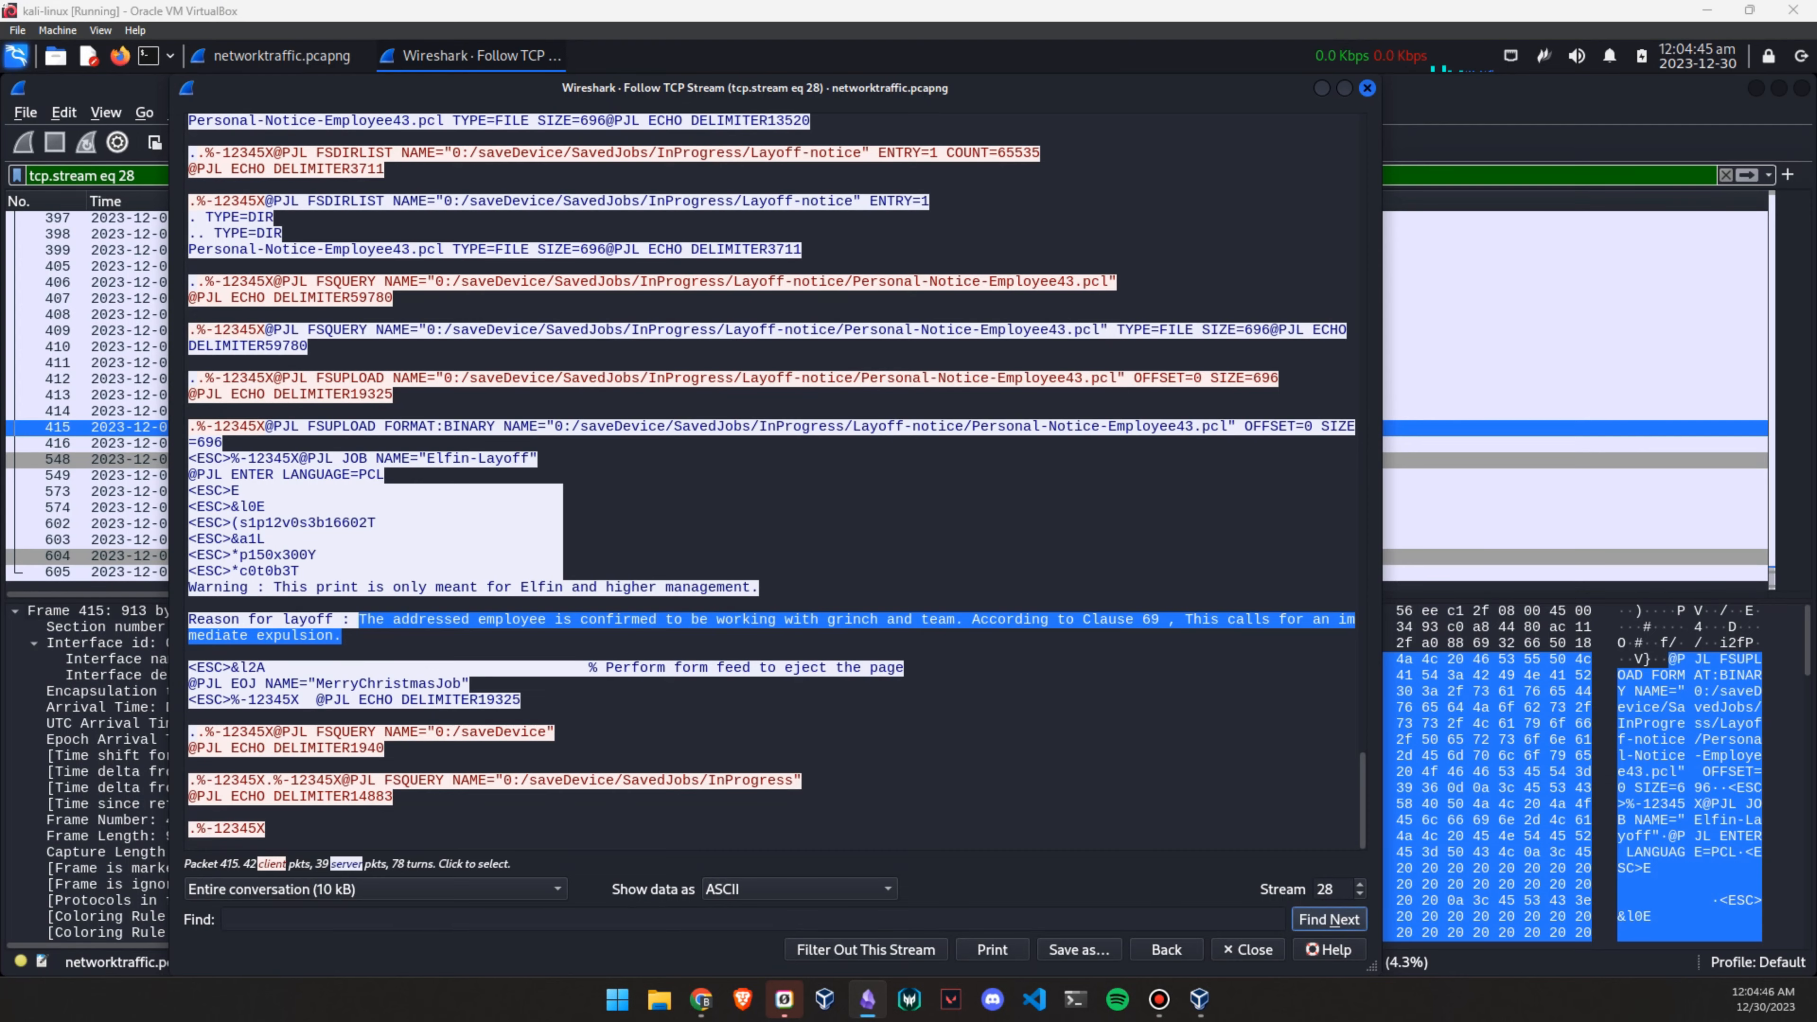
{"action": "scroll", "coordinate": [776, 572], "scroll_direction": "up", "scroll_amount": 5}
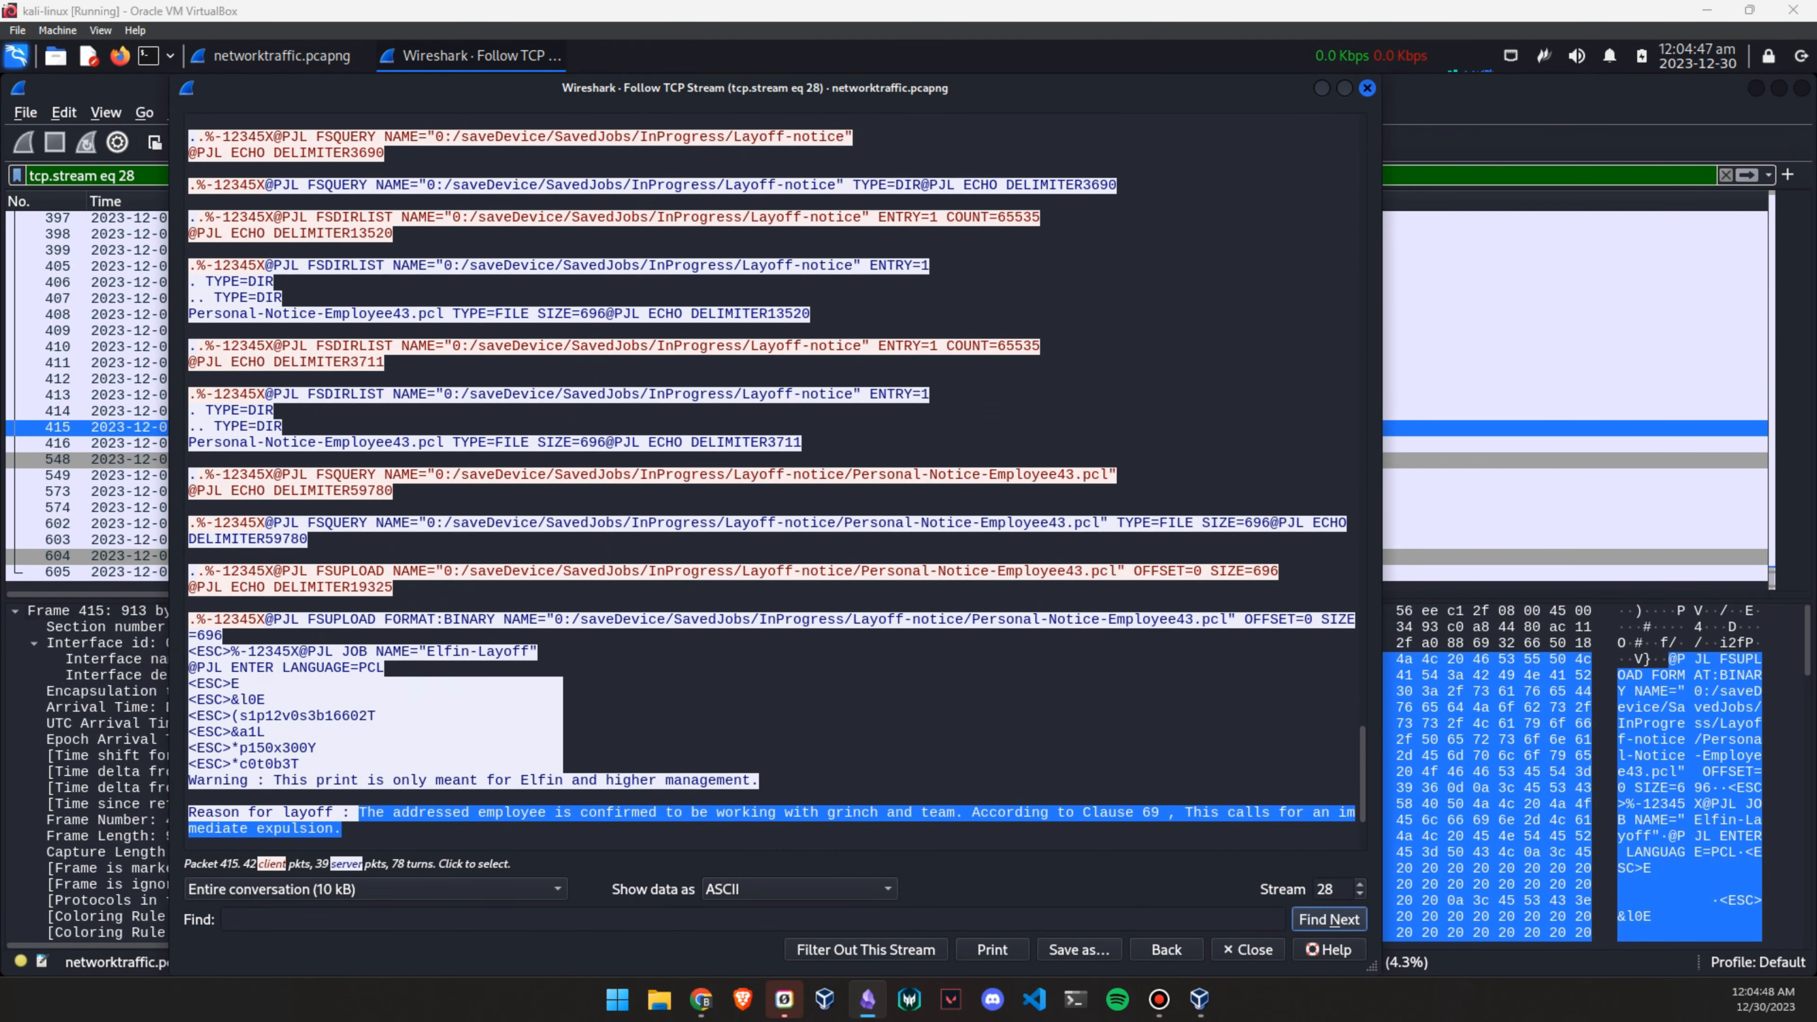
{"action": "left_click", "coordinate": [751, 920]}
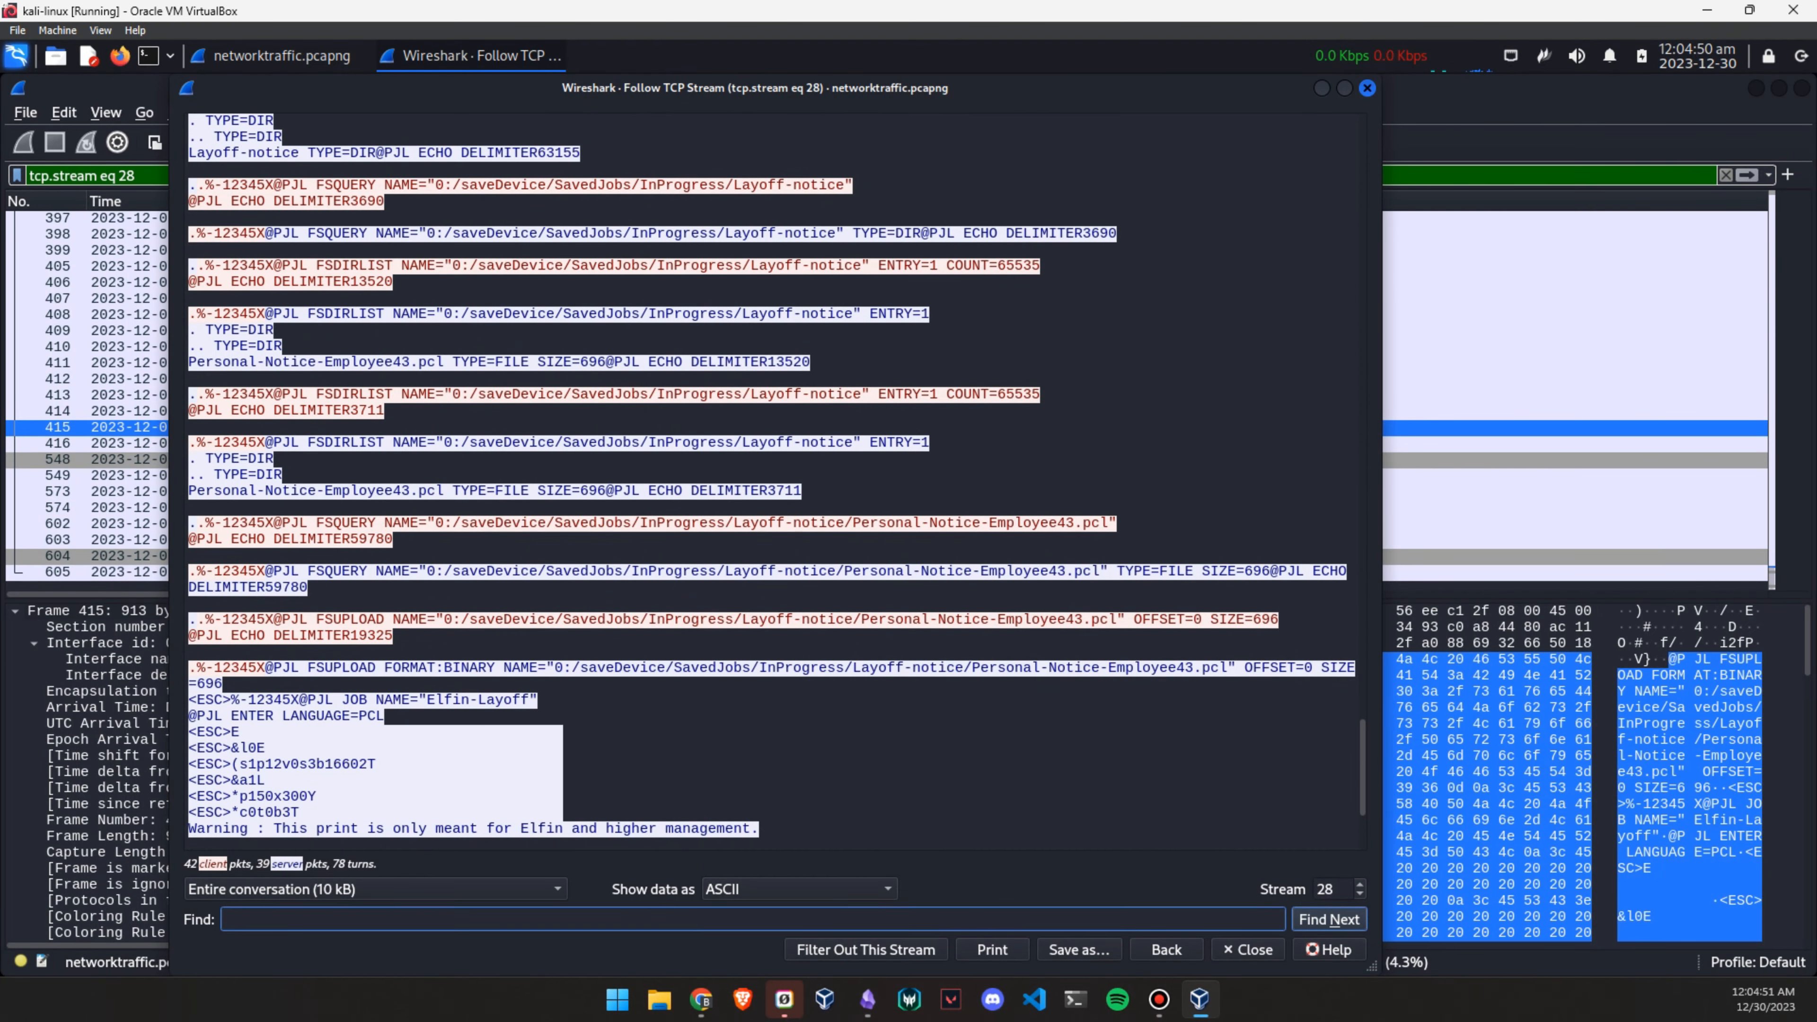
{"action": "type", "text": "s"}
{"action": "key", "text": "BackSpace"}
{"action": "type", "text": "job"}
{"action": "key", "text": "Return"}
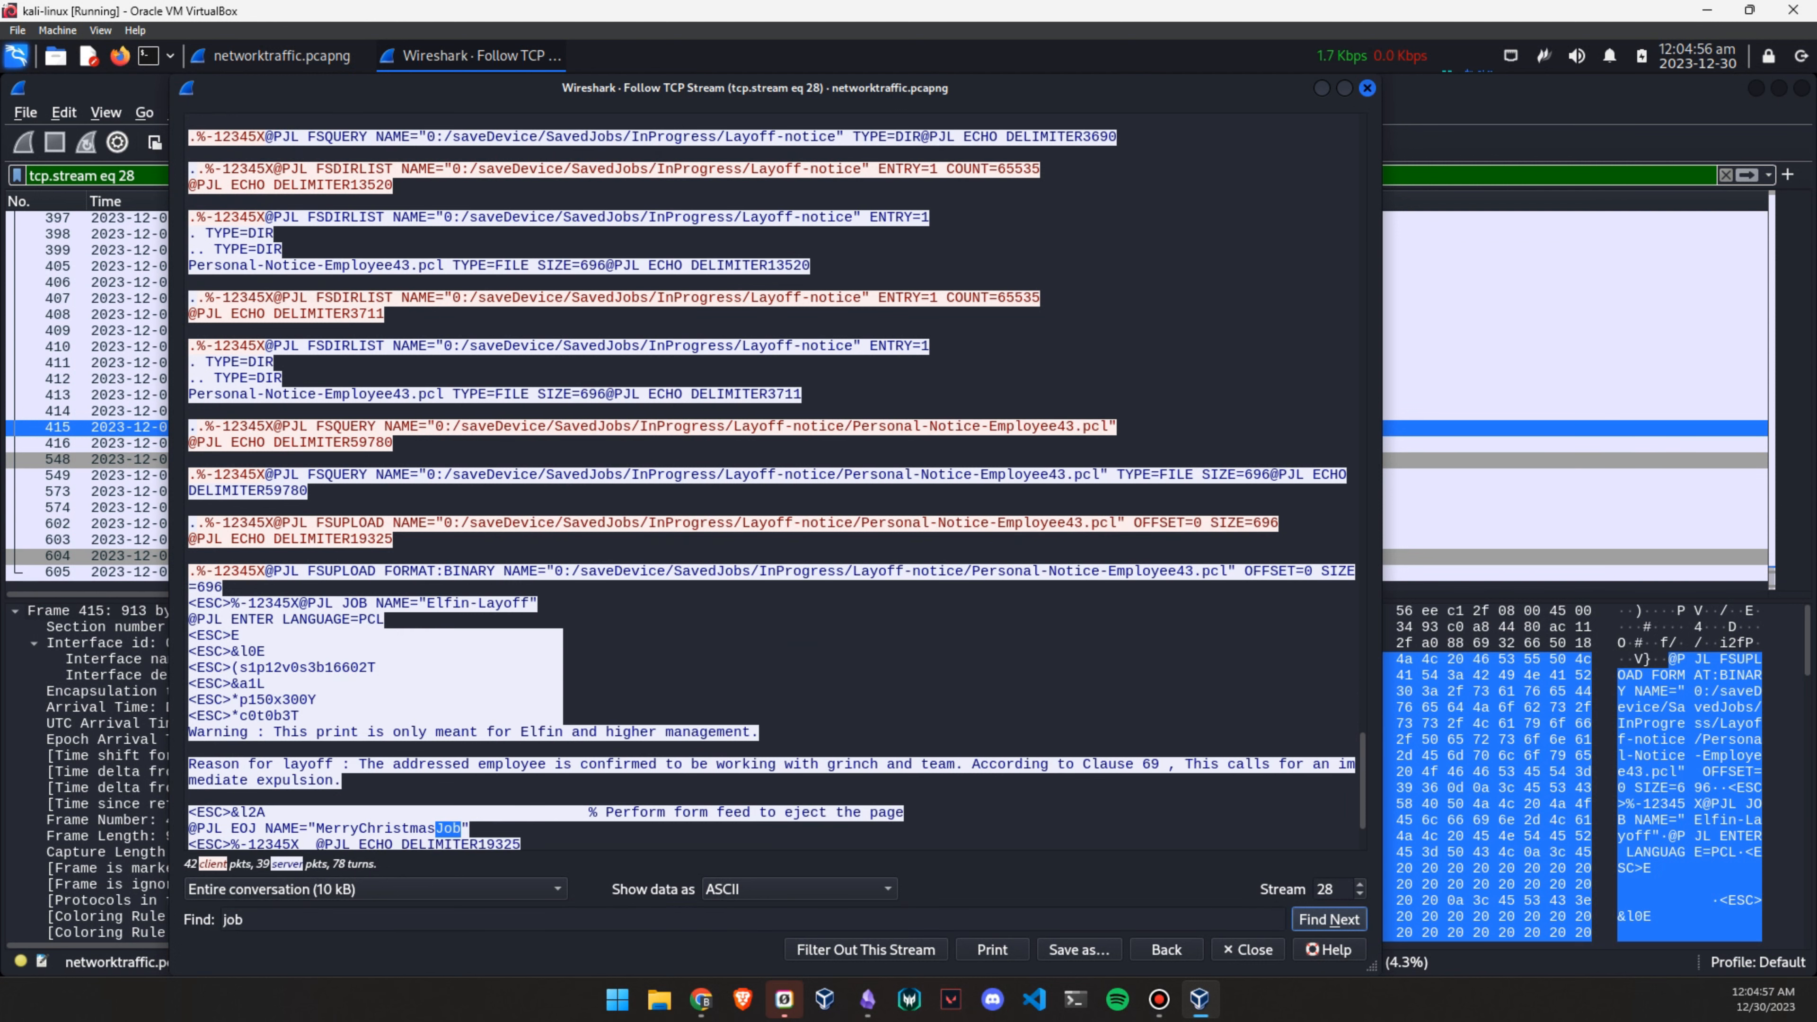
{"action": "key", "text": "Return"}
{"action": "key", "text": "Return"}
{"action": "key", "text": "Return"}
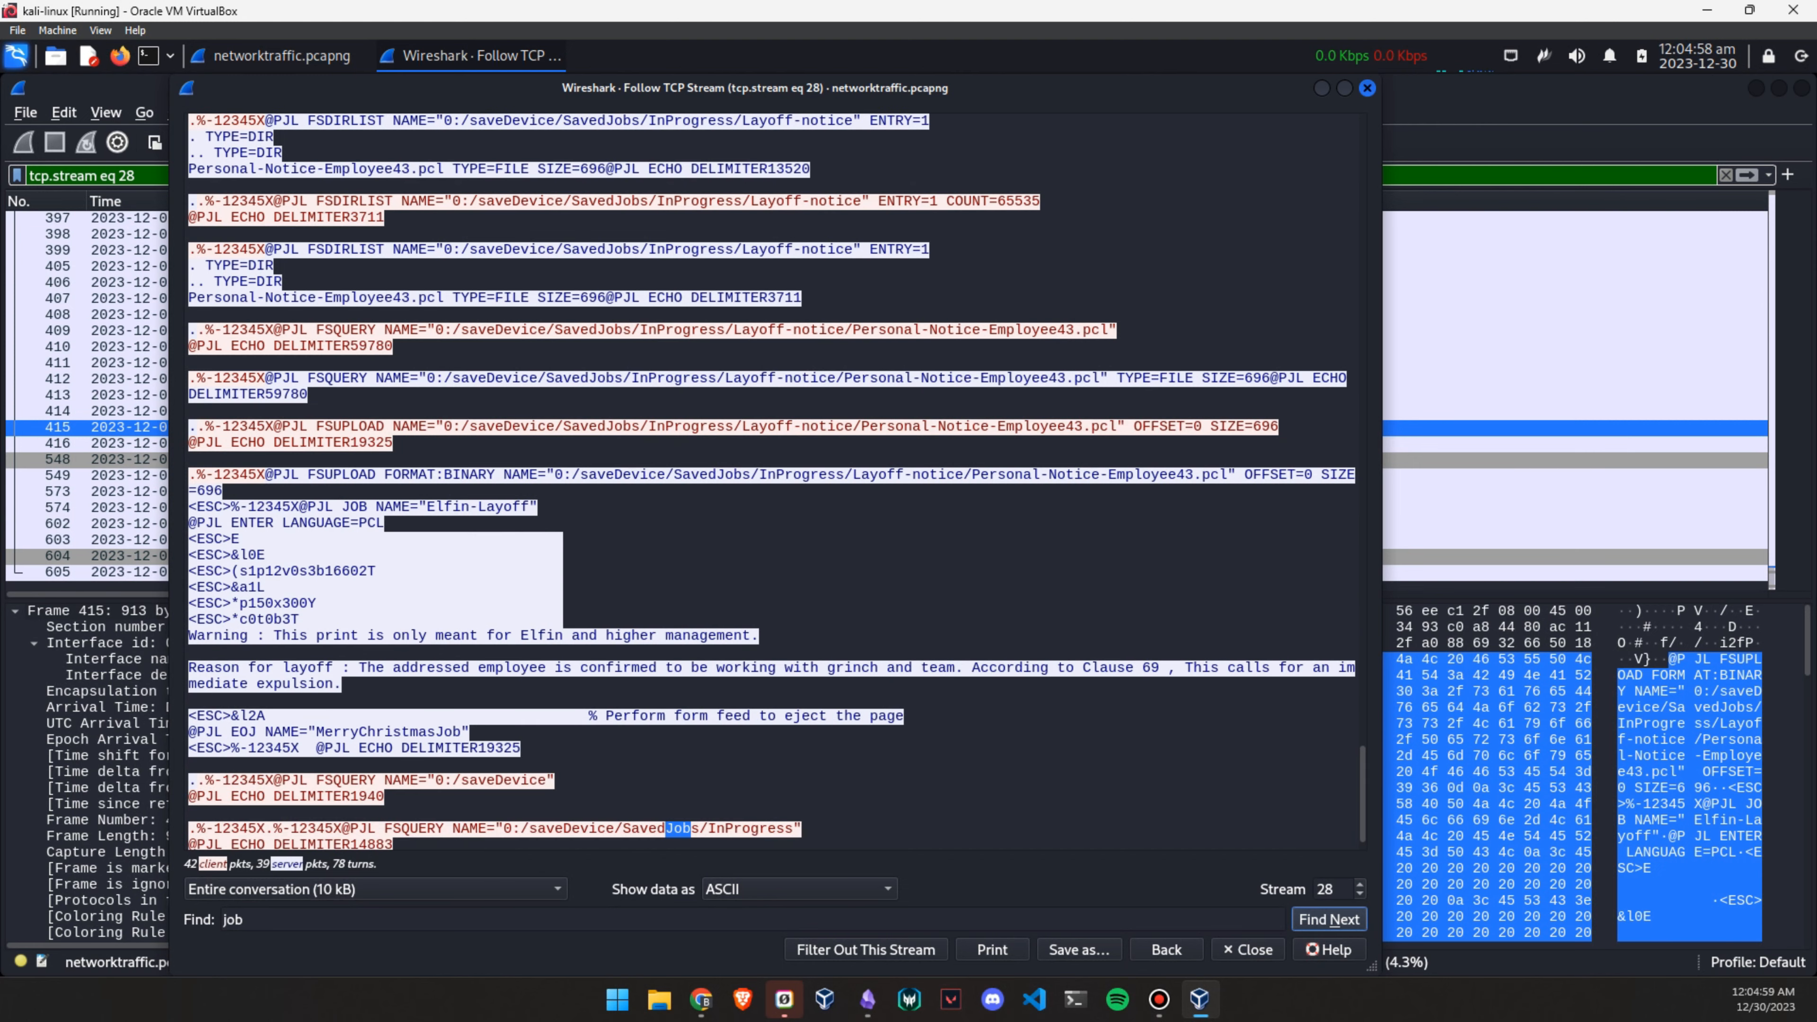
{"action": "key", "text": "Return"}
{"action": "key", "text": "Return"}
{"action": "key", "text": "Return"}
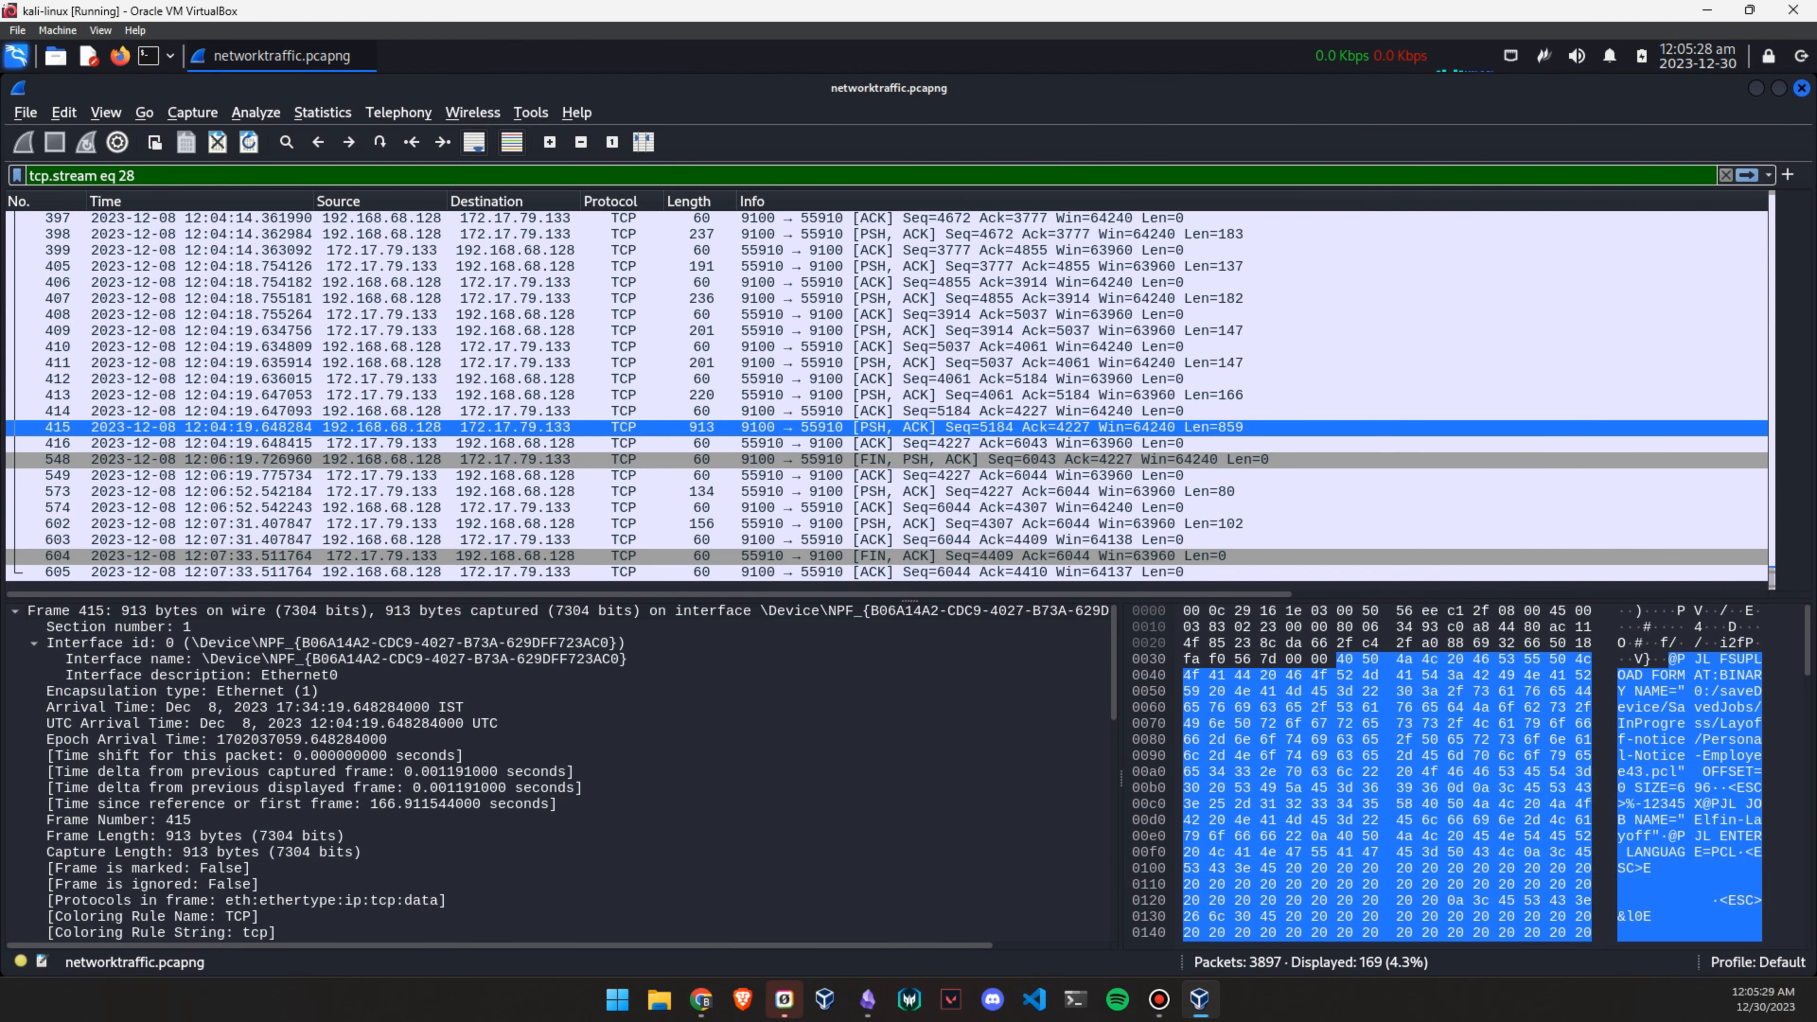
Filter the capture with tcp.port == 9100 and list its TCP conversations sorted by ascending stream ID
{"action": "key", "text": "Return"}
{"action": "left_click", "coordinate": [322, 112]}
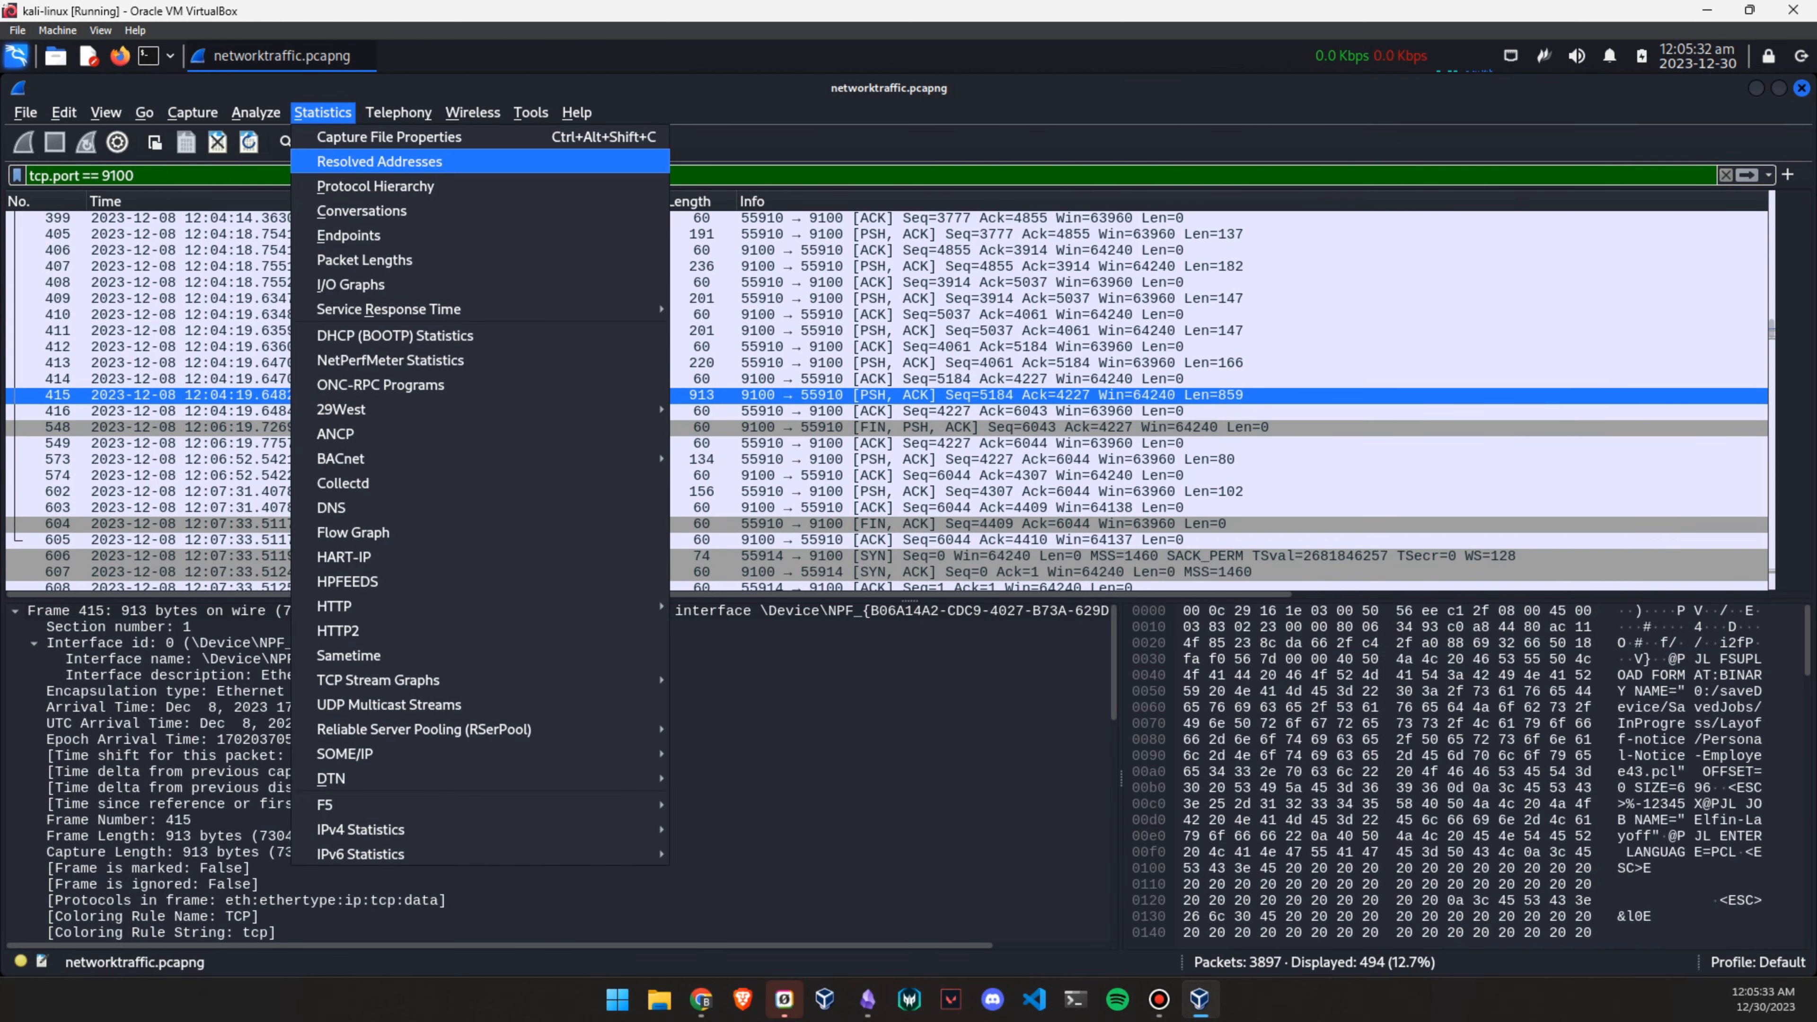
{"action": "key", "text": "Up"}
{"action": "key", "text": "Return"}
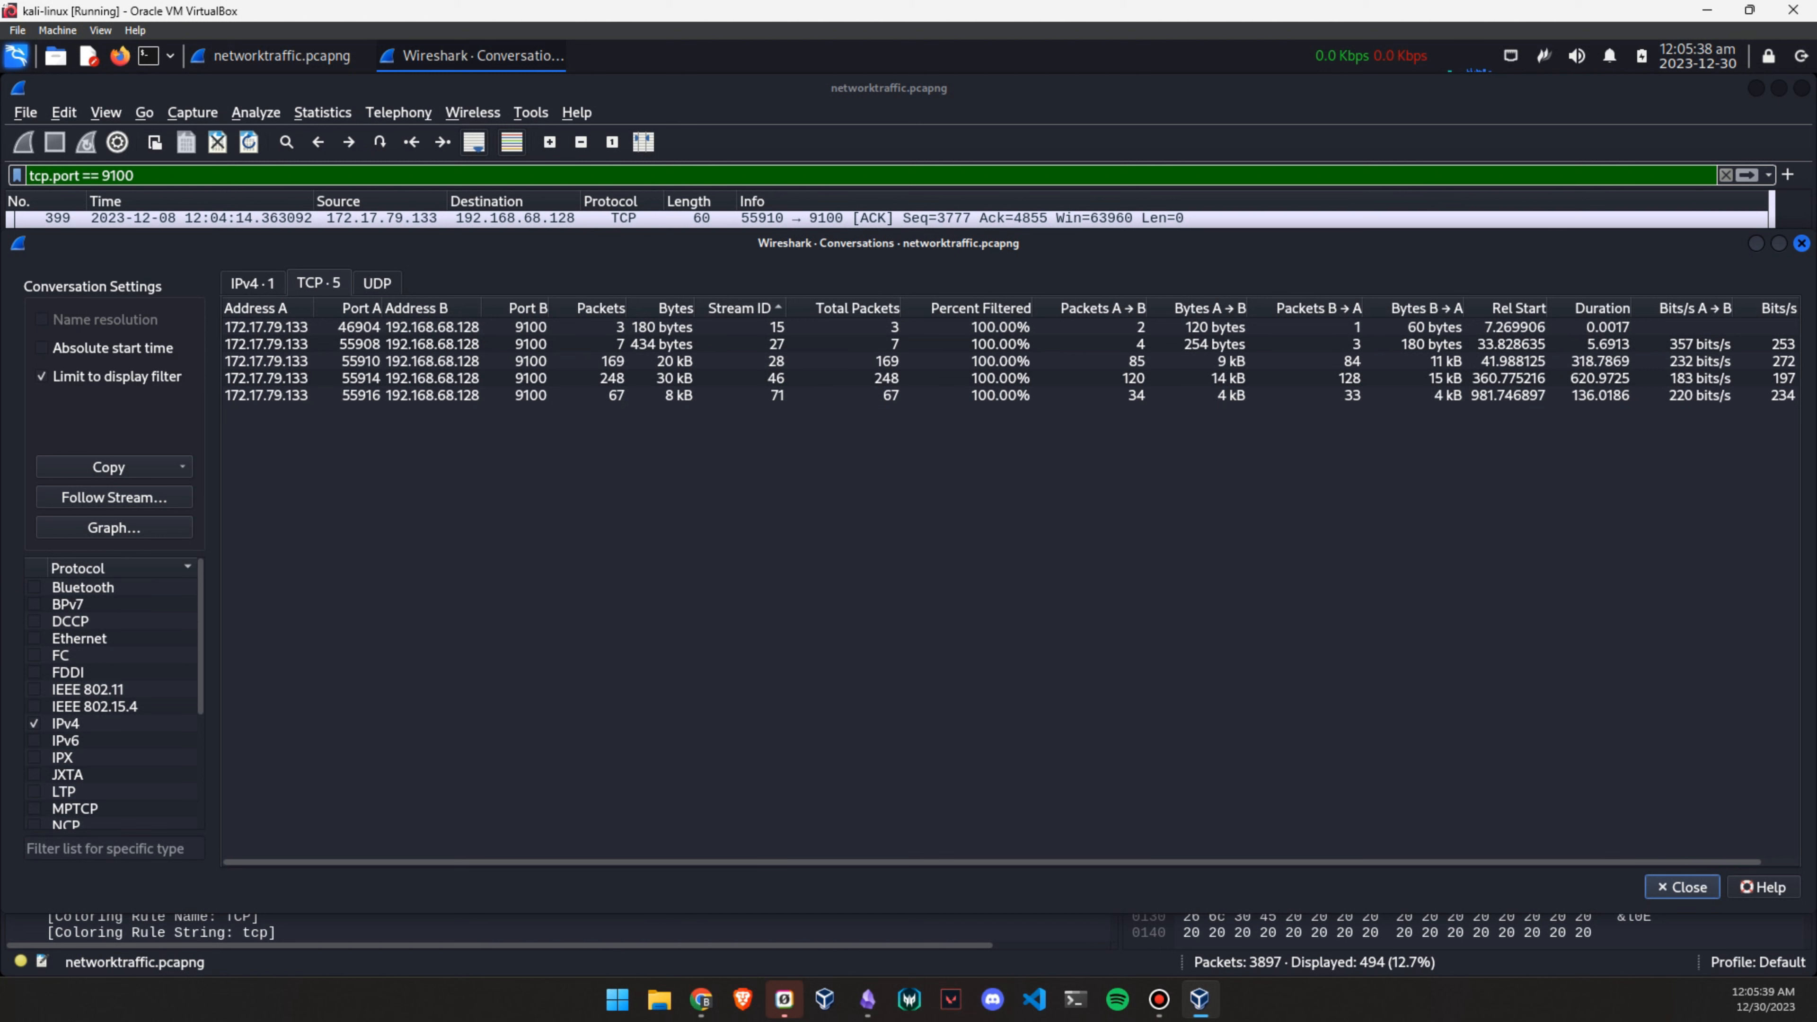
{"action": "left_click", "coordinate": [740, 309]}
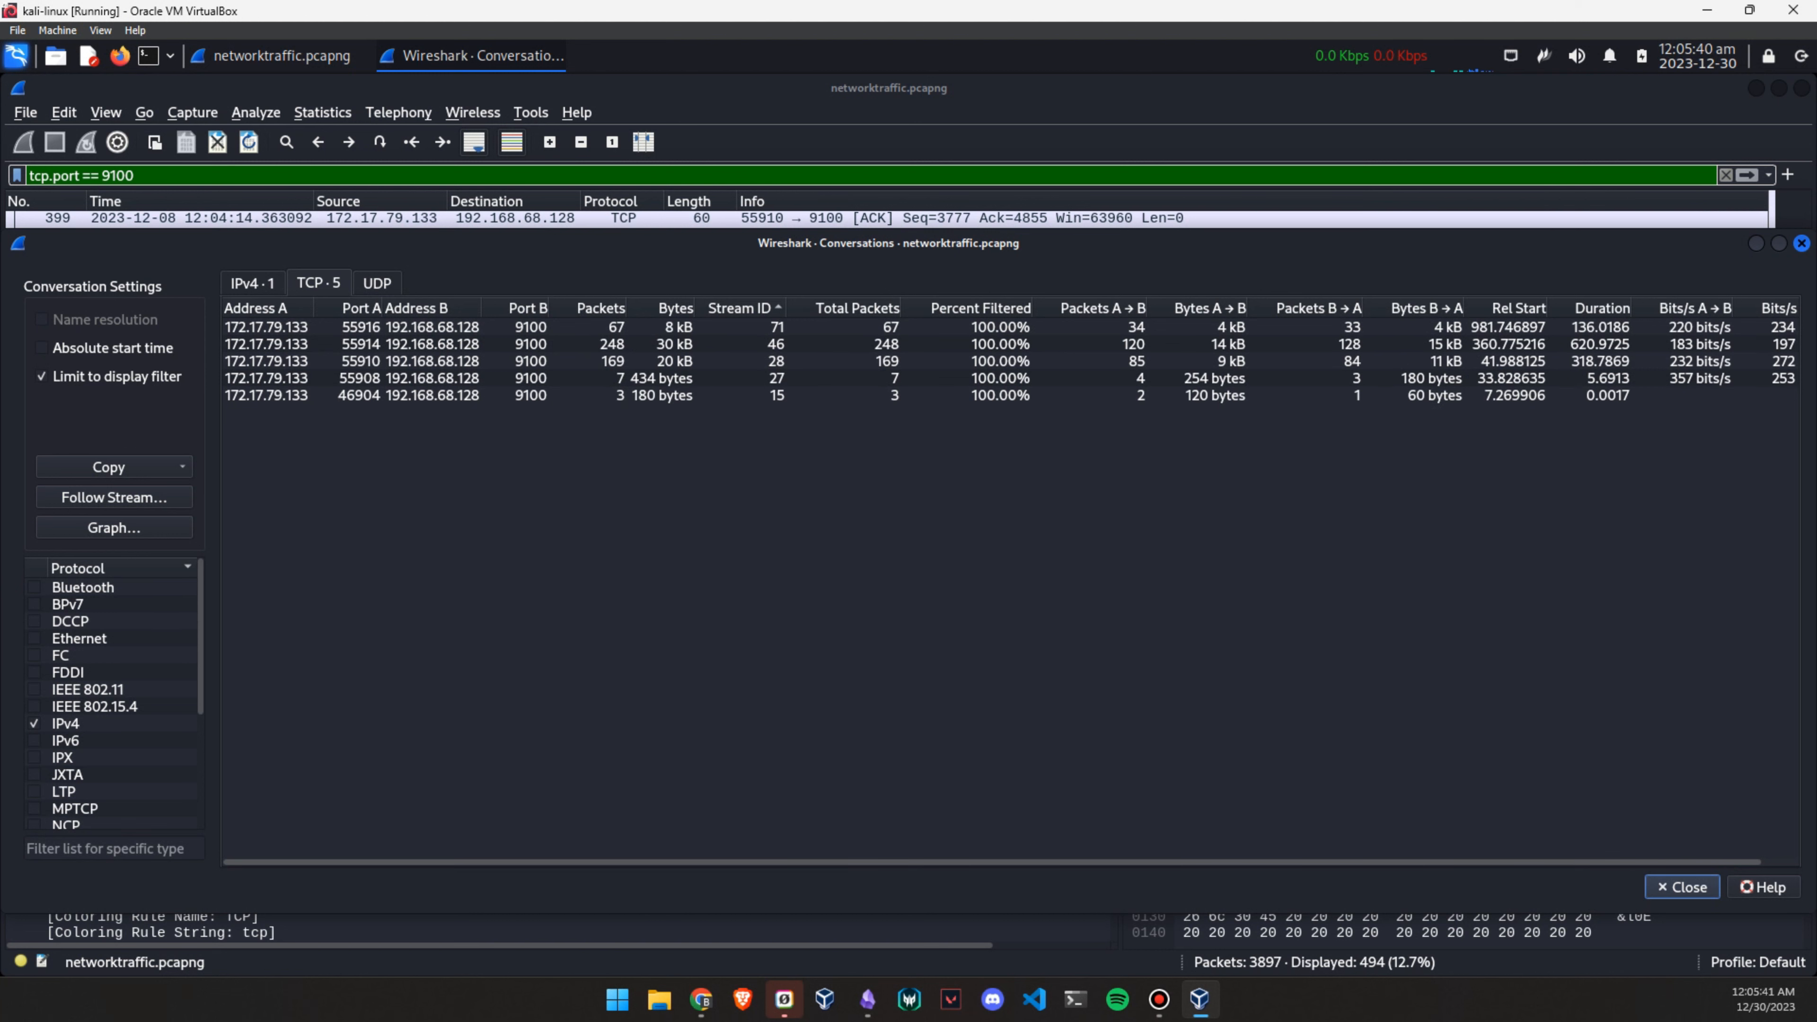
{"action": "left_click", "coordinate": [740, 309]}
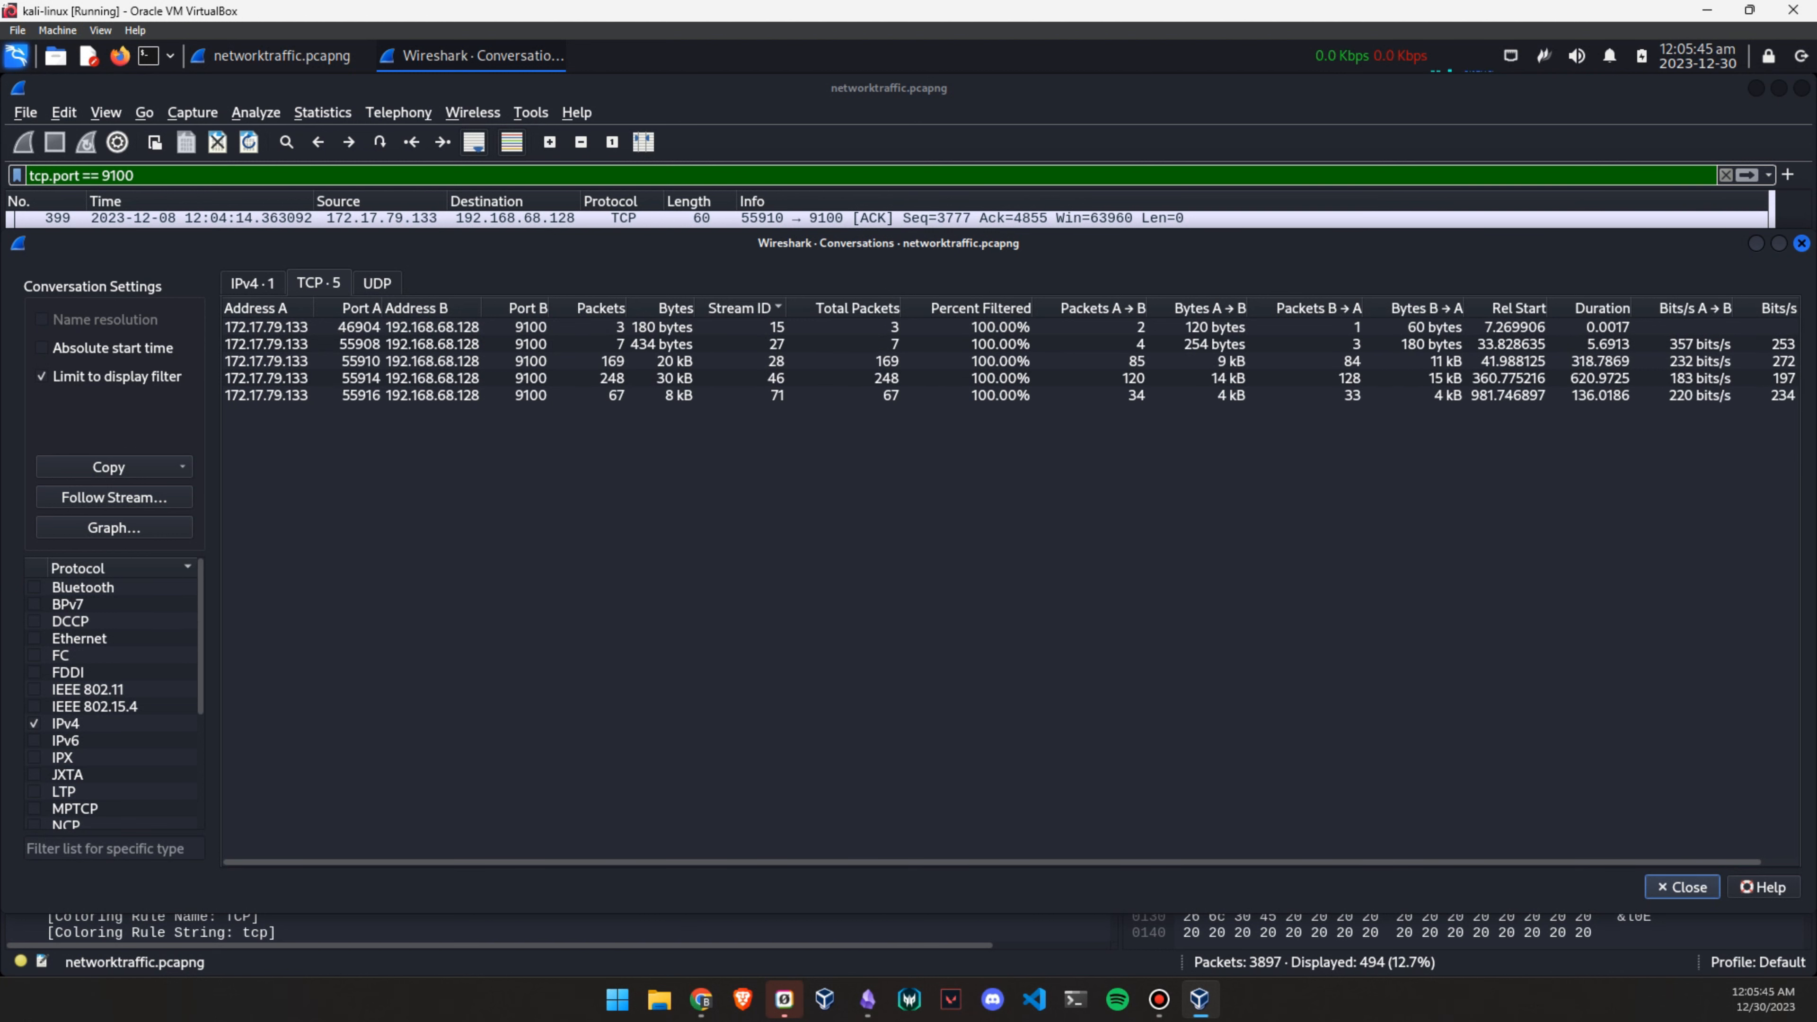
Filter the capture to the stream 46 conversation and follow its TCP stream
{"action": "left_click", "coordinate": [737, 378]}
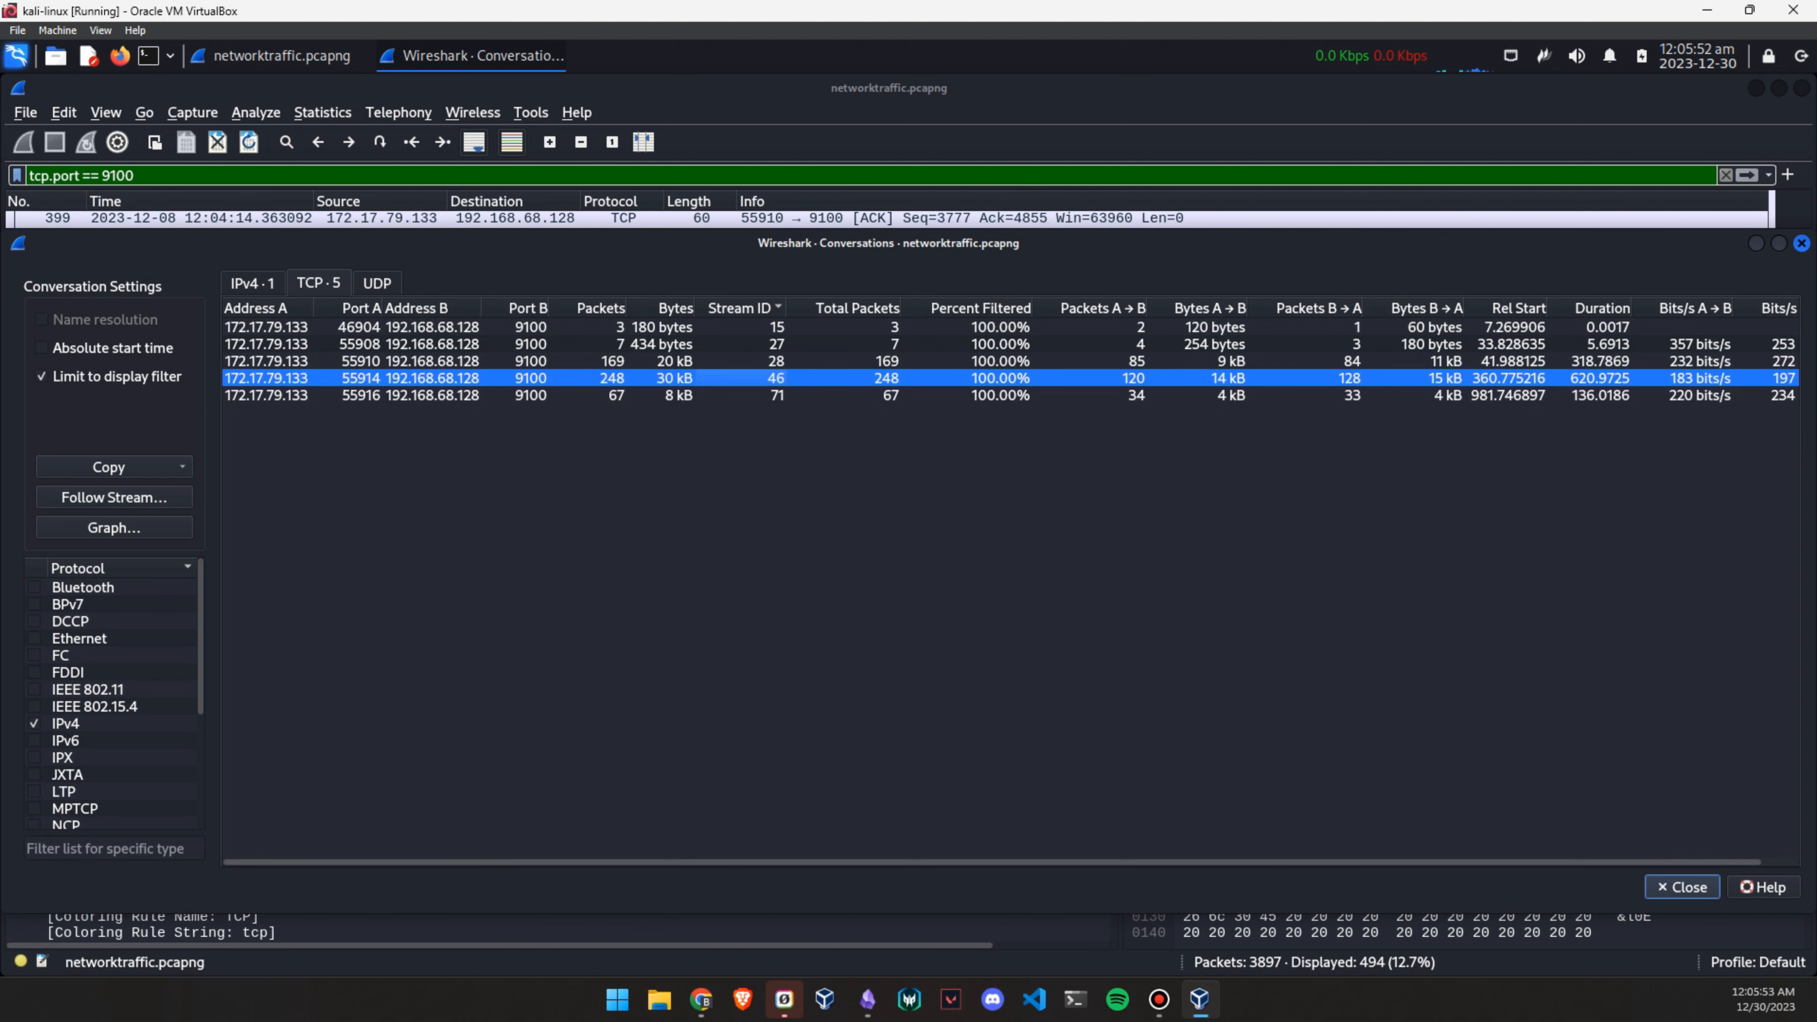
{"action": "right_click", "coordinate": [739, 358]}
{"action": "mouse_move", "coordinate": [809, 369]}
{"action": "mouse_move", "coordinate": [1016, 370]}
{"action": "left_click", "coordinate": [1145, 369]}
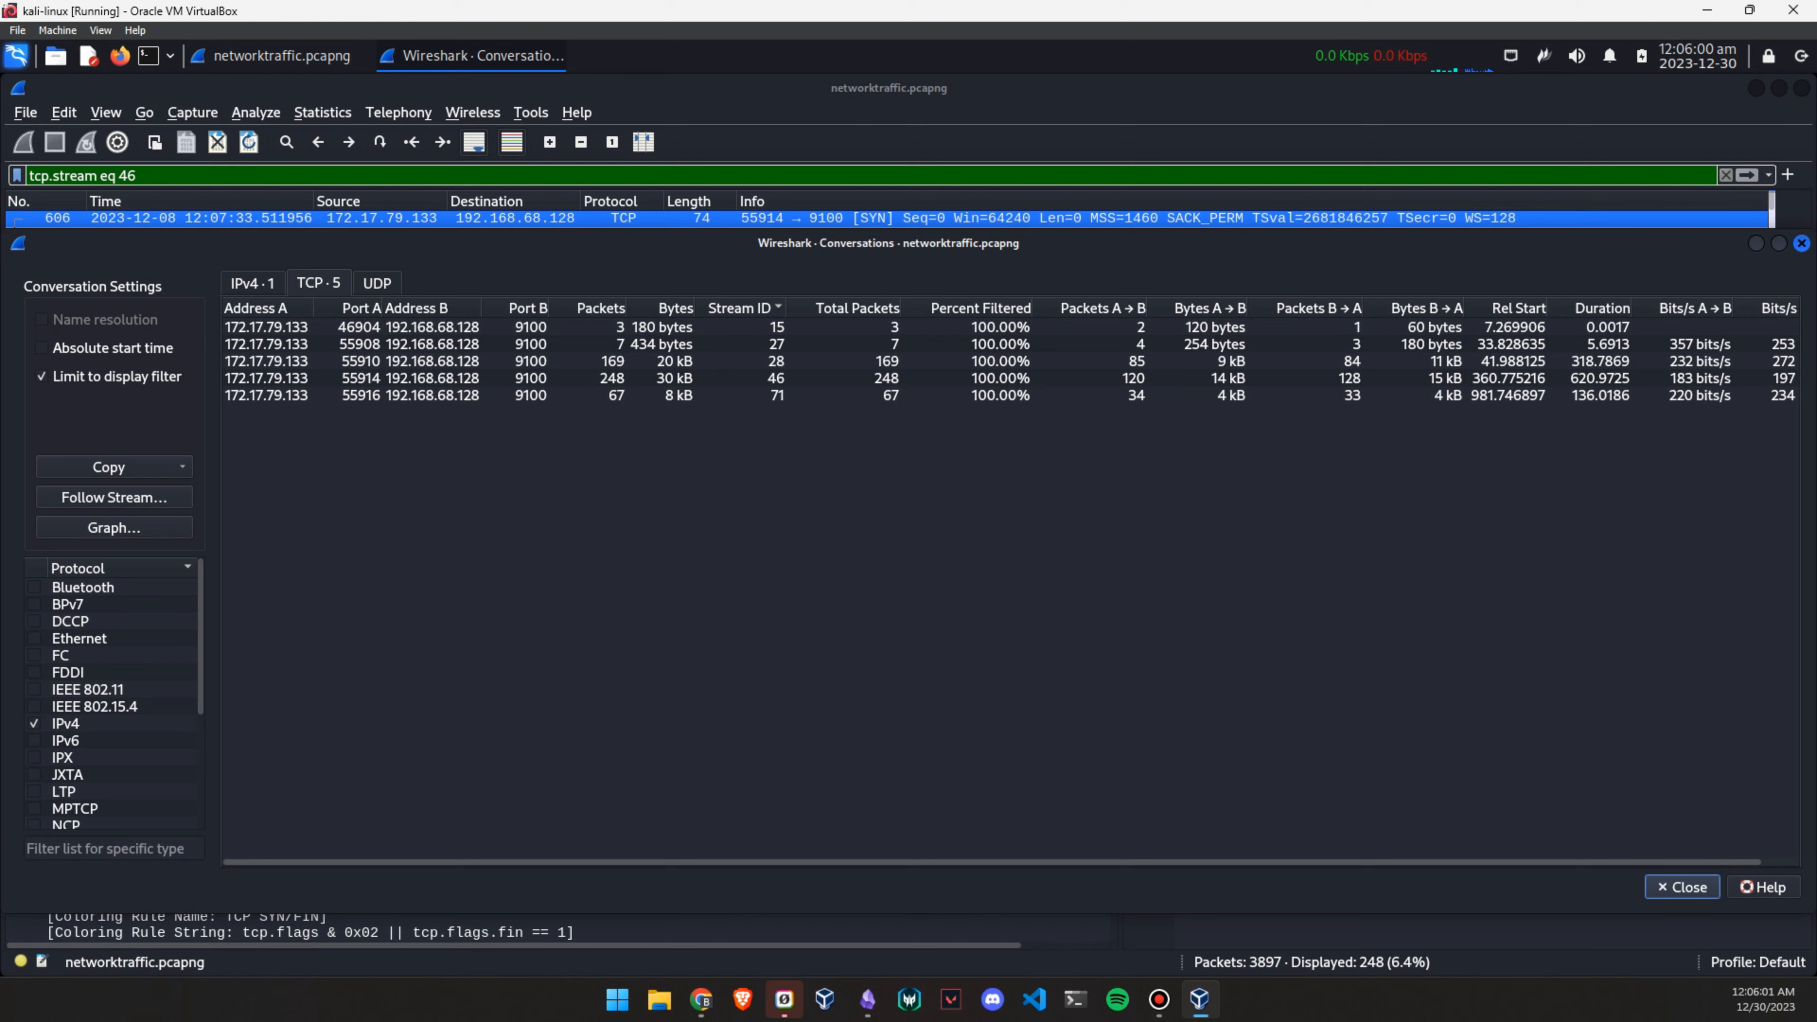
{"action": "key", "text": "Escape"}
{"action": "right_click", "coordinate": [512, 218]}
{"action": "mouse_move", "coordinate": [565, 502]}
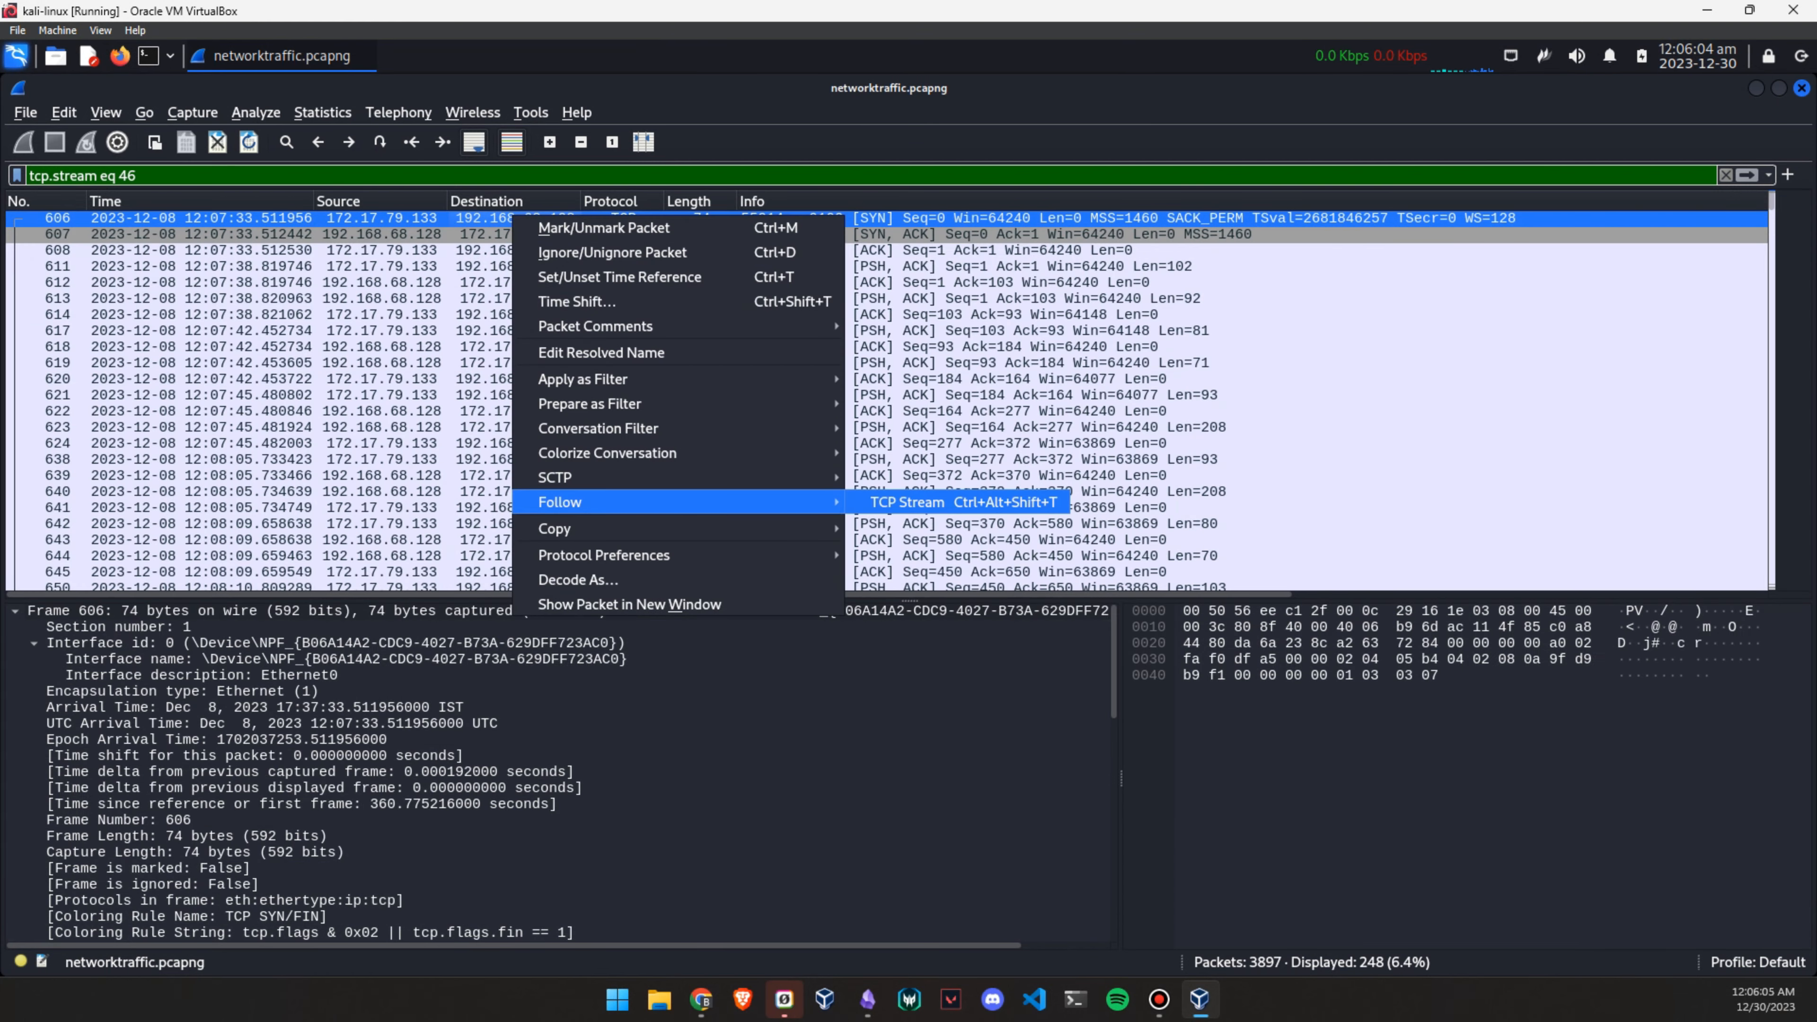
{"action": "left_click", "coordinate": [907, 502]}
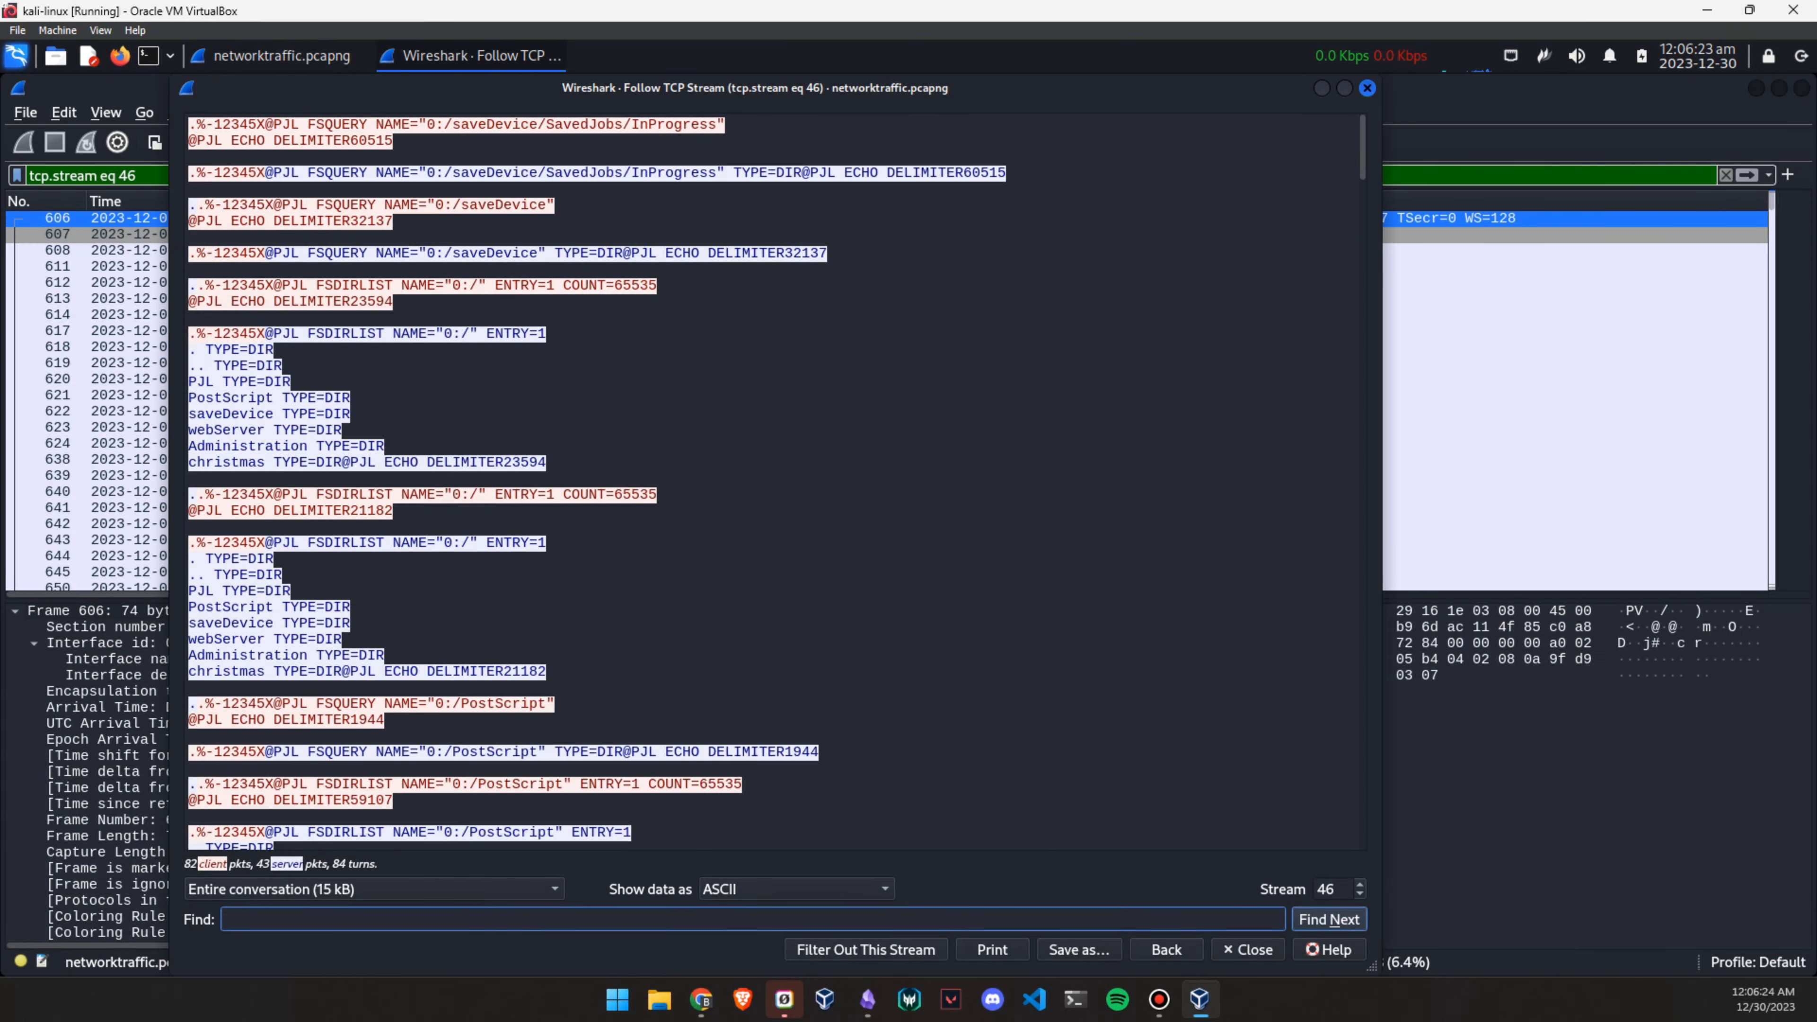
Search TCP stream 46 for occurrences of "job", stepping through the matches to the 0:/PostScript directory listing
{"action": "type", "text": "job"}
{"action": "key", "text": "Return"}
{"action": "key", "text": "Return"}
{"action": "key", "text": "Return"}
{"action": "key", "text": "Return"}
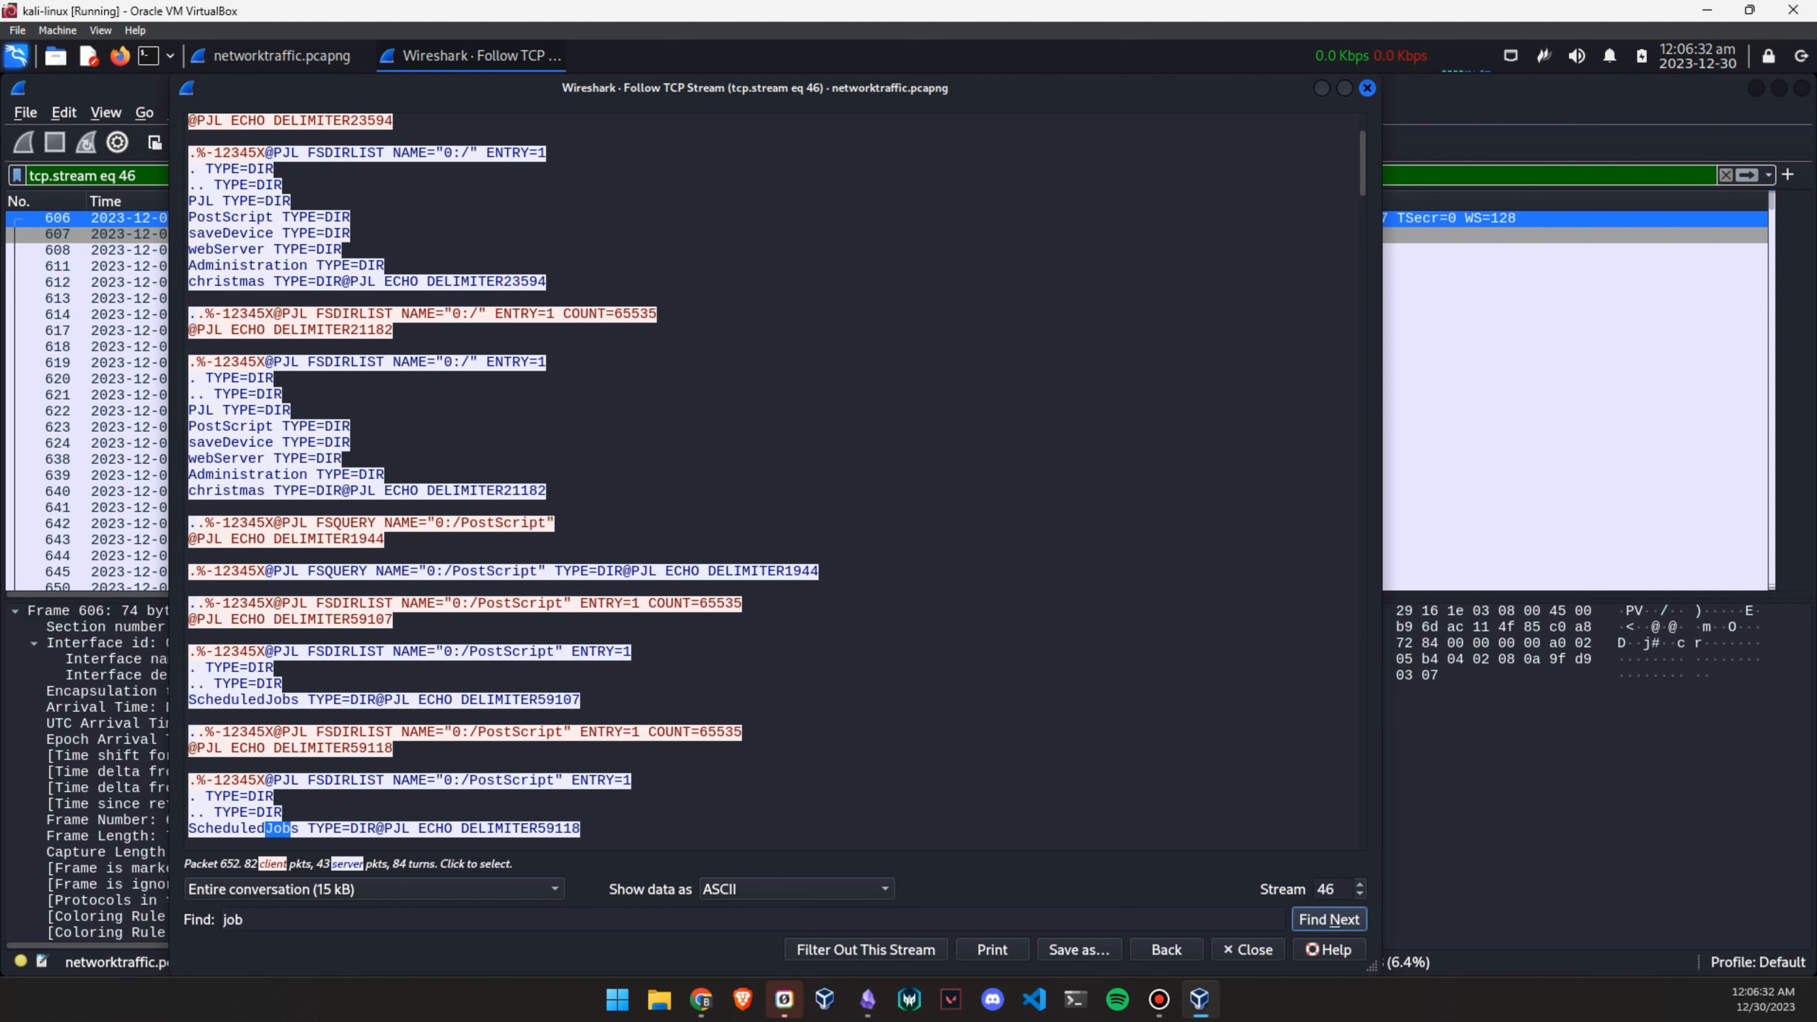
Examine the ScheduledJobs listing in stream 46, its Announcment-25Dec.ps file and the JOB NAME line in that file's contents
{"action": "left_click_drag", "start_coordinate": [197, 700], "coordinate": [580, 700]}
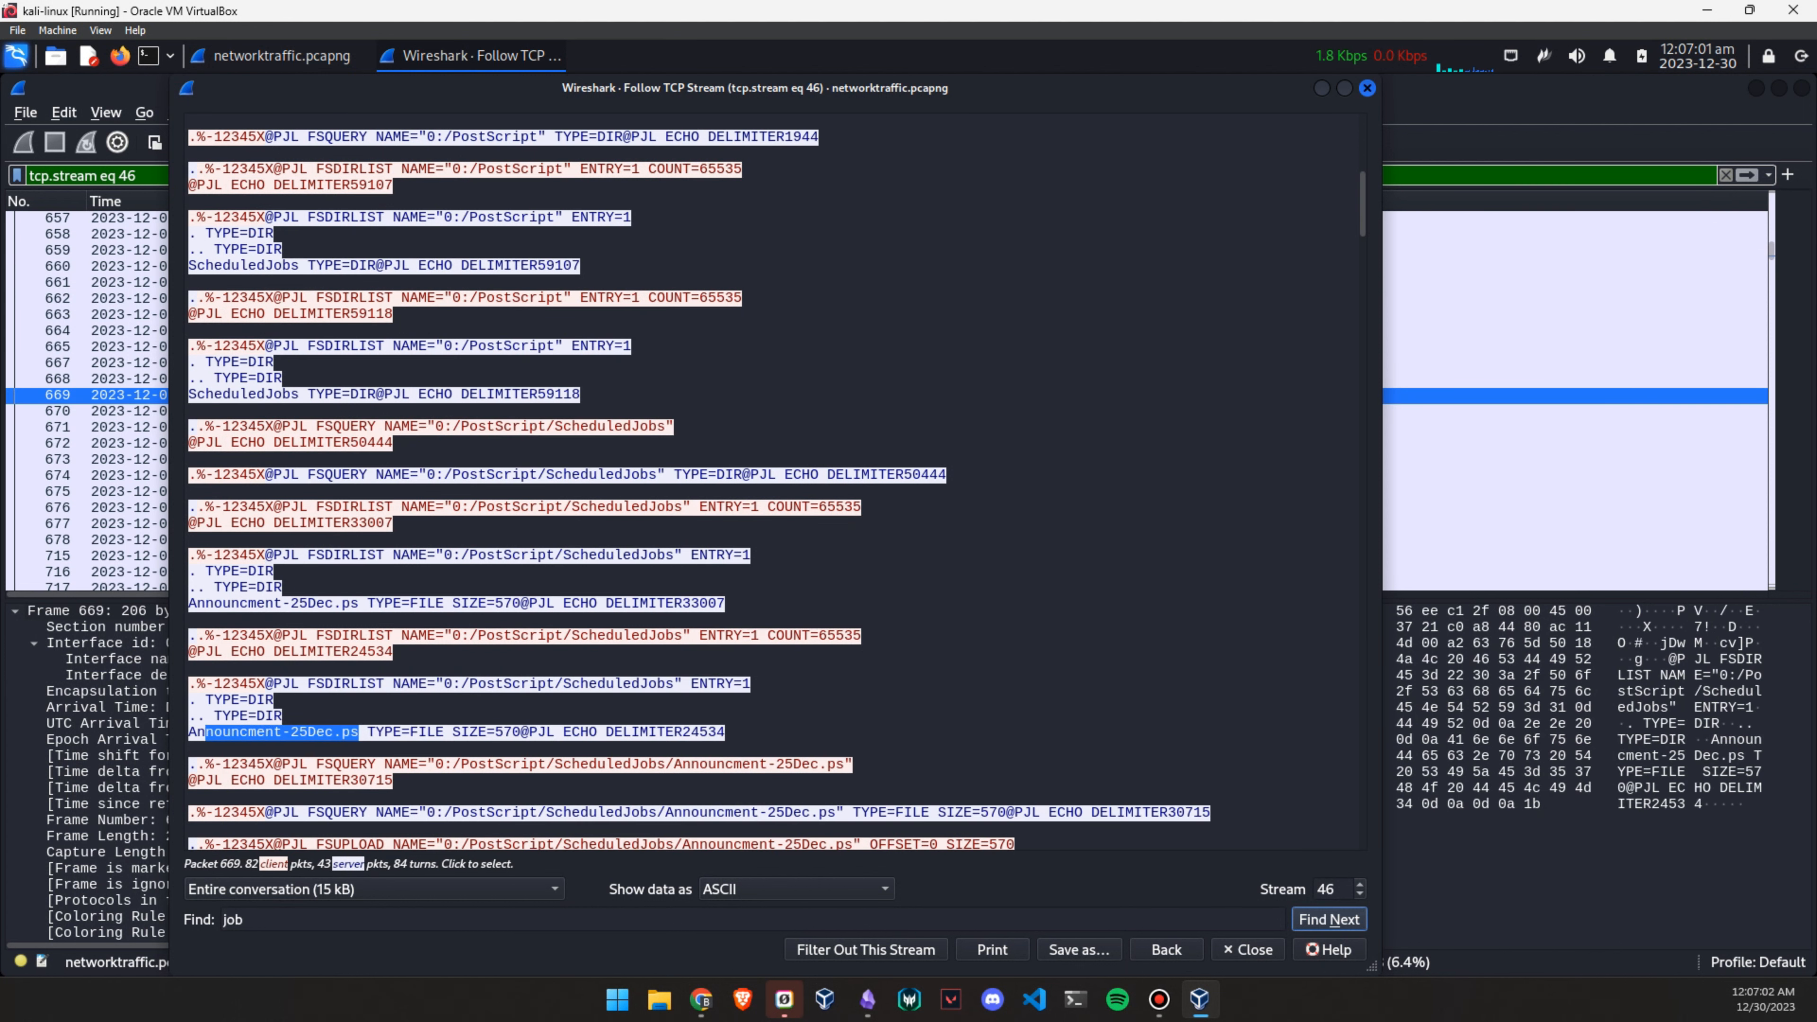
{"action": "left_click_drag", "start_coordinate": [207, 732], "coordinate": [189, 731]}
{"action": "scroll", "coordinate": [773, 480], "scroll_direction": "down", "scroll_amount": 4}
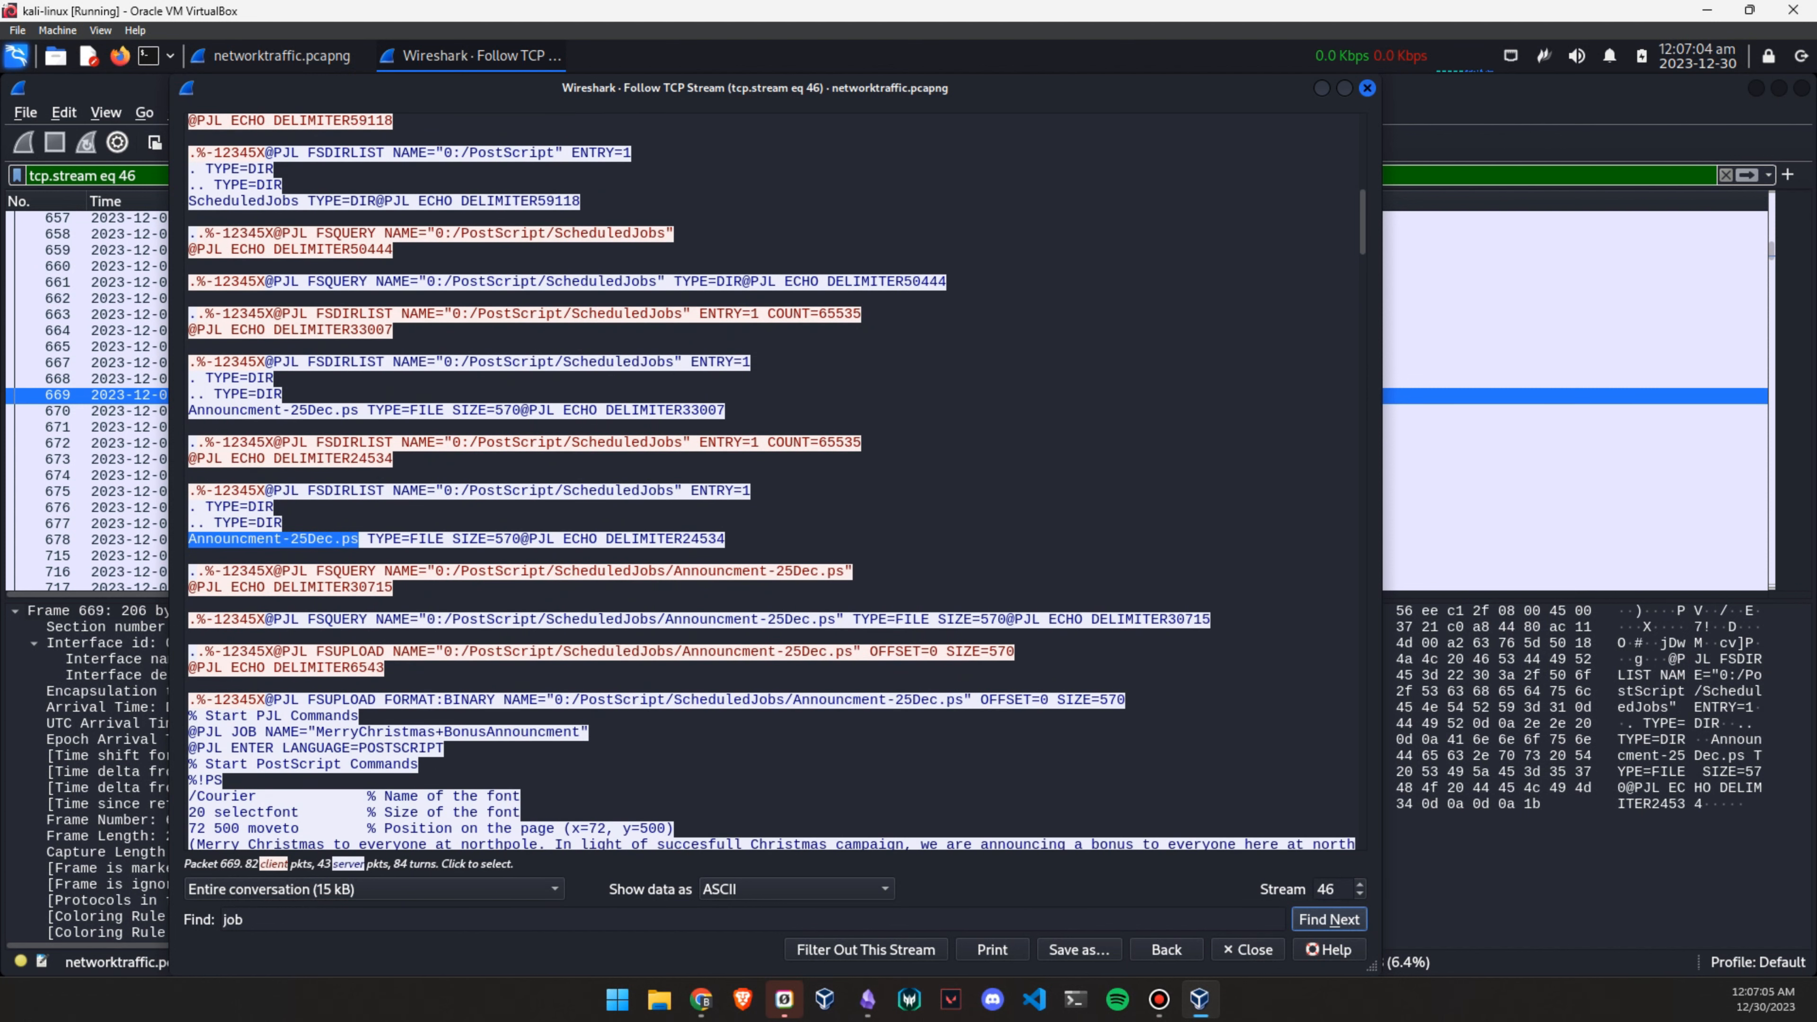
{"action": "left_click_drag", "start_coordinate": [231, 732], "coordinate": [315, 732]}
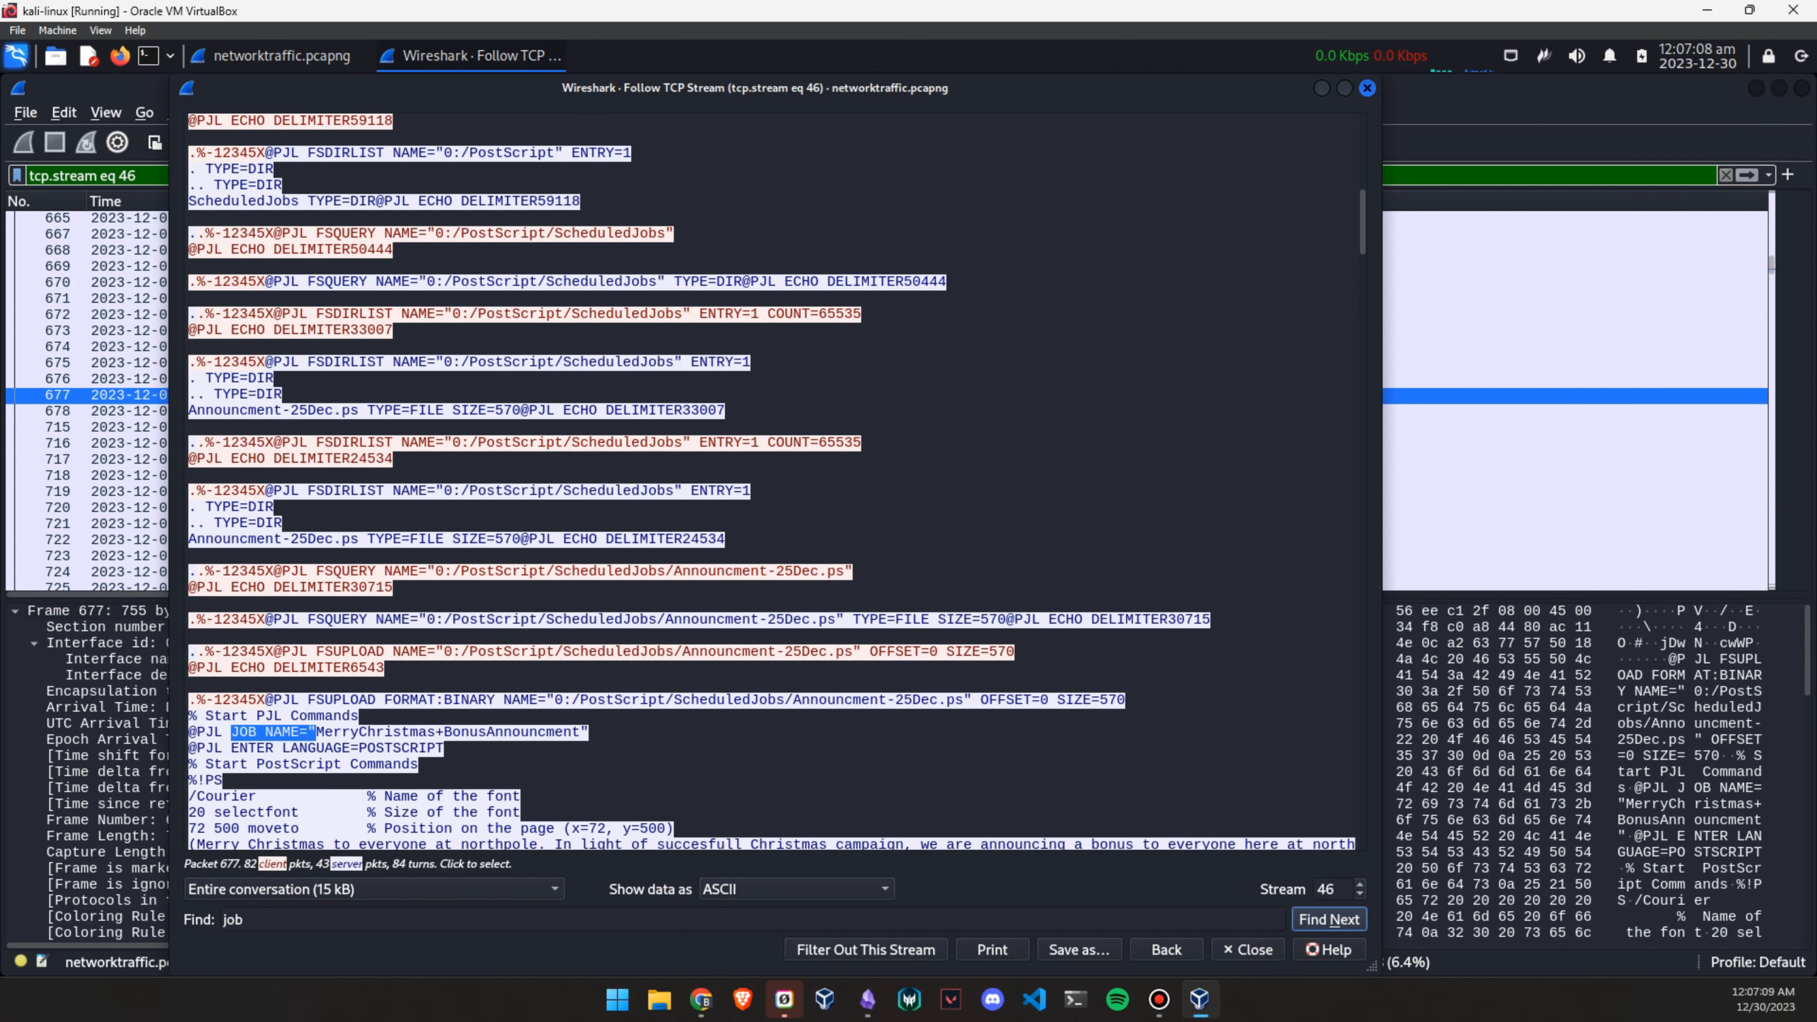
Copy the job name MerryChristmas+BonusAnnouncment from stream 46 into the Task 6 answer in the notes
{"action": "scroll", "coordinate": [773, 479], "scroll_direction": "down", "scroll_amount": 10}
{"action": "left_click_drag", "start_coordinate": [316, 249], "coordinate": [581, 248]}
{"action": "key", "text": "alt+Tab"}
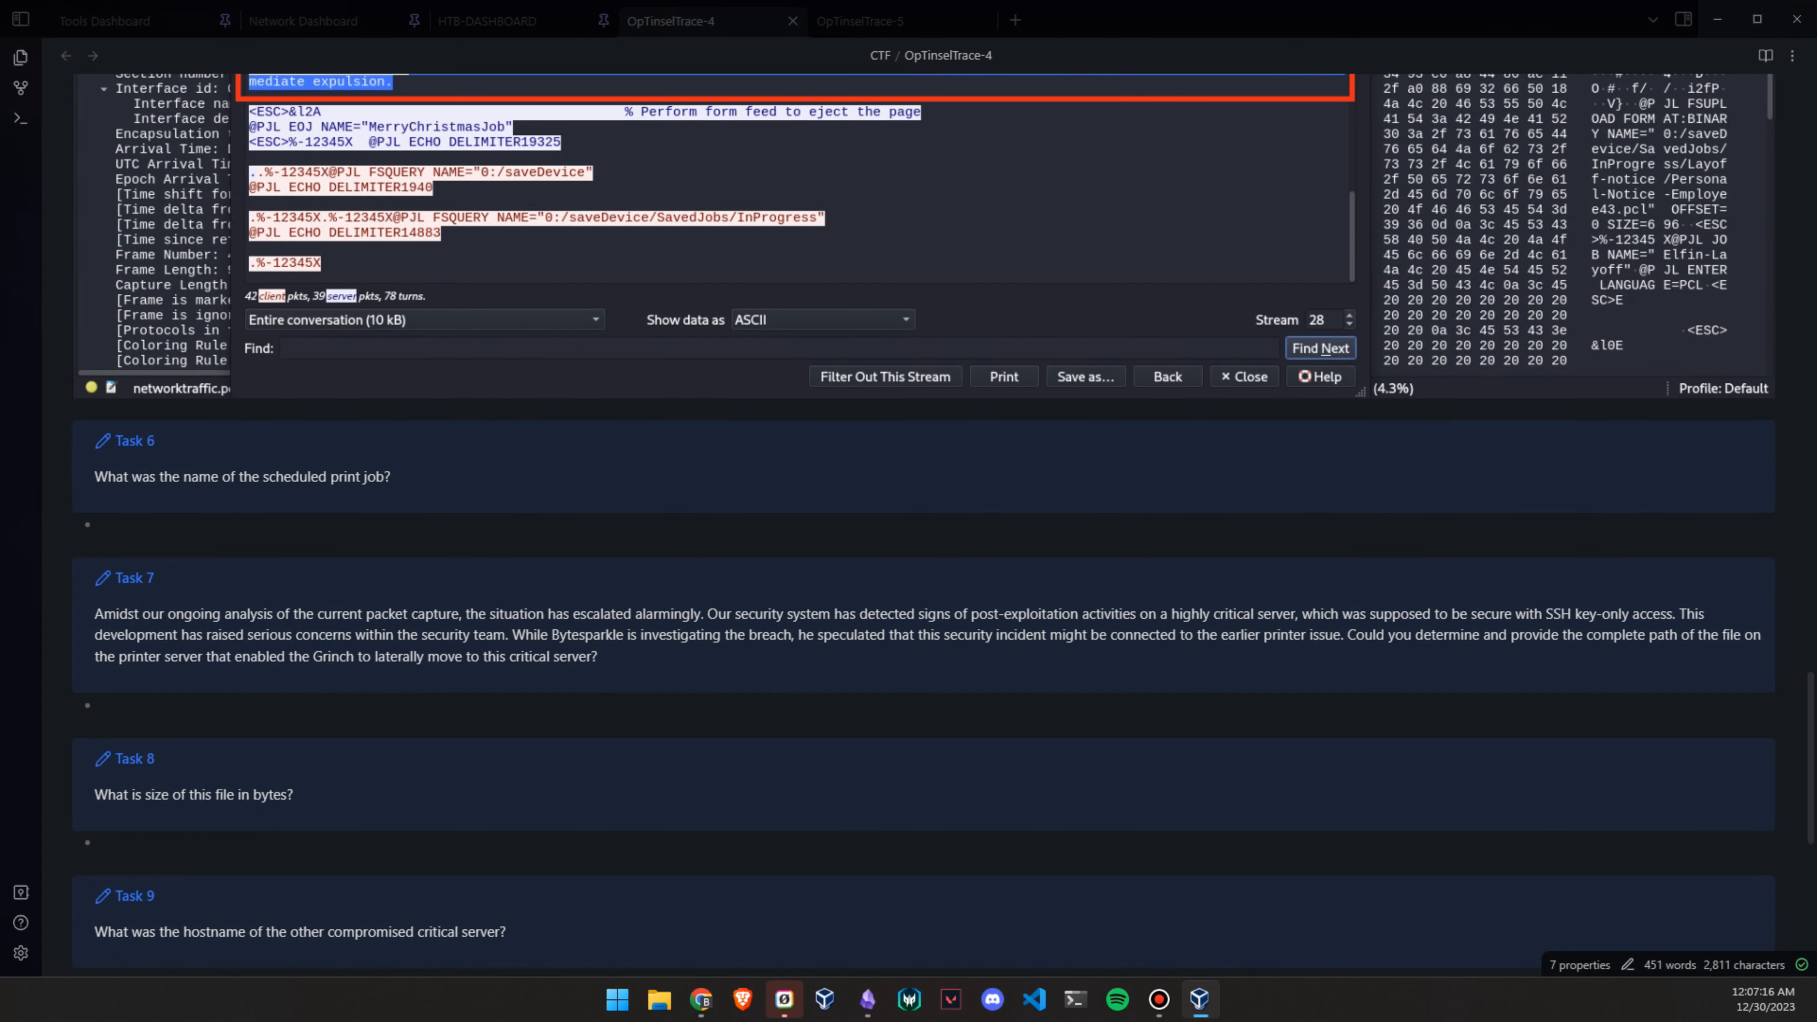
{"action": "key", "text": "ctrl+v"}
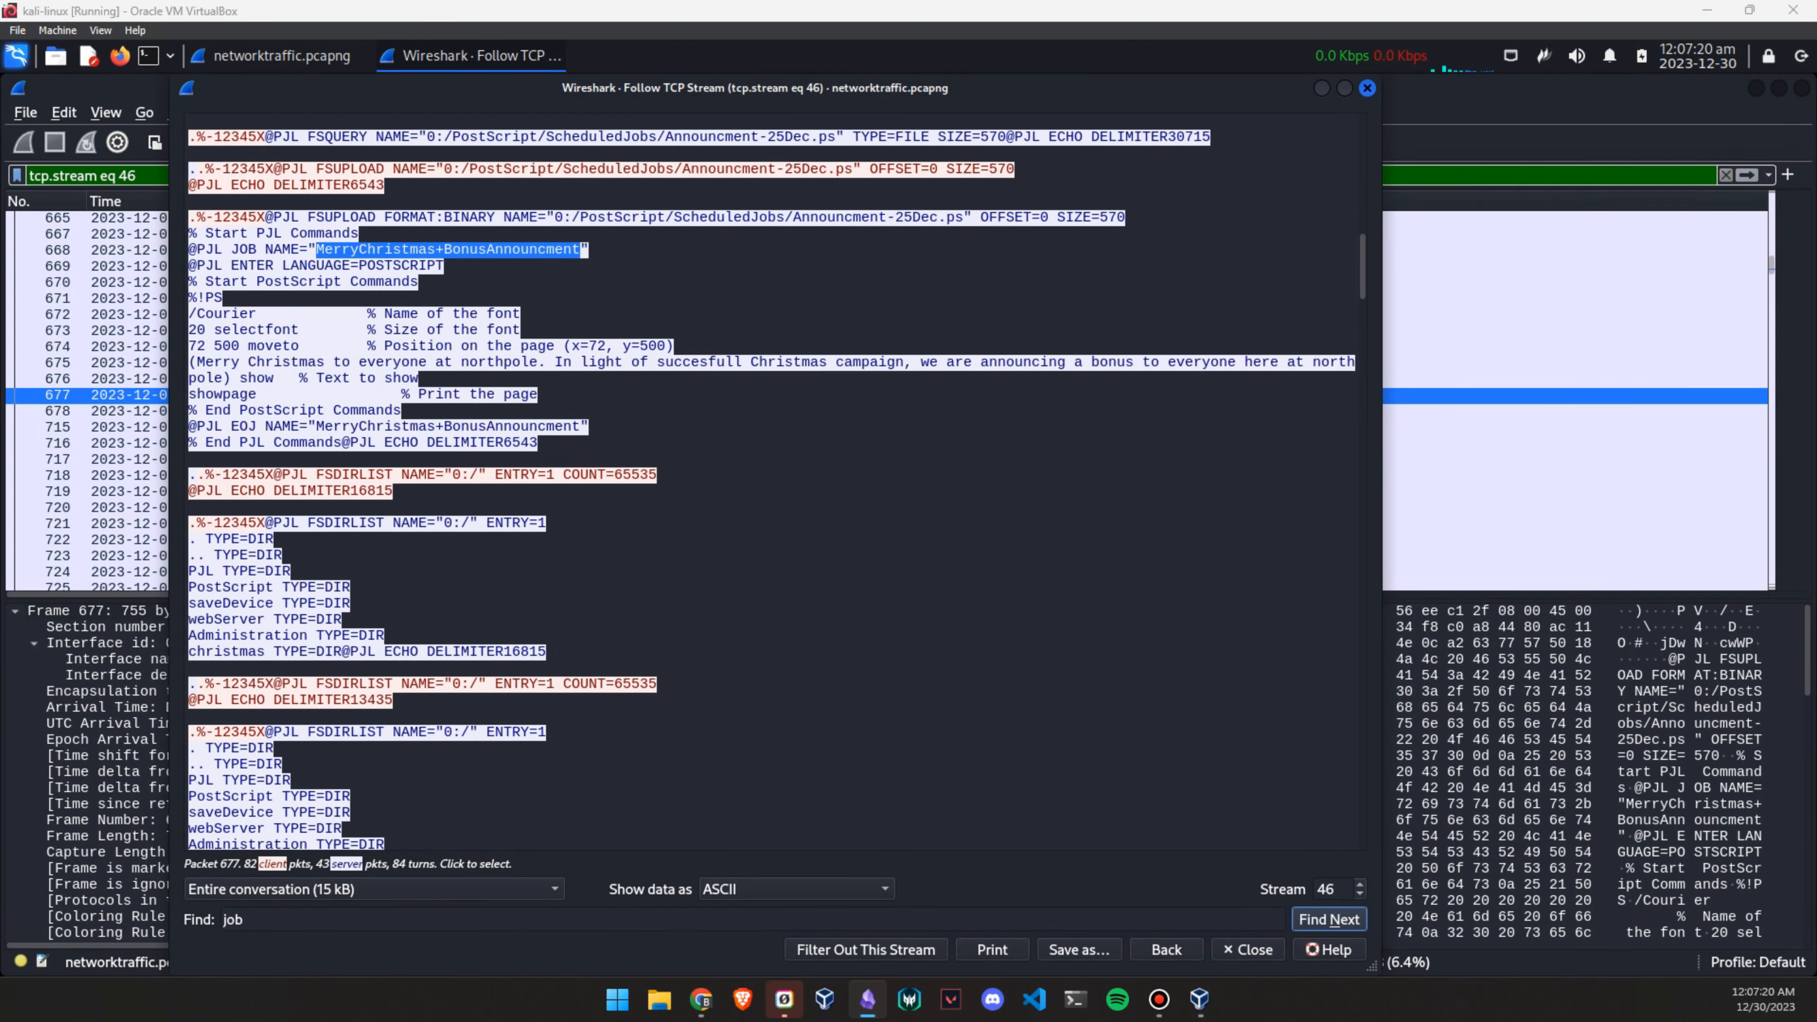
Capture the stream 46 JOB NAME and EOJ NAME lines, marked with red boxes, and paste the screenshot under Task 6
{"action": "key", "text": "Print"}
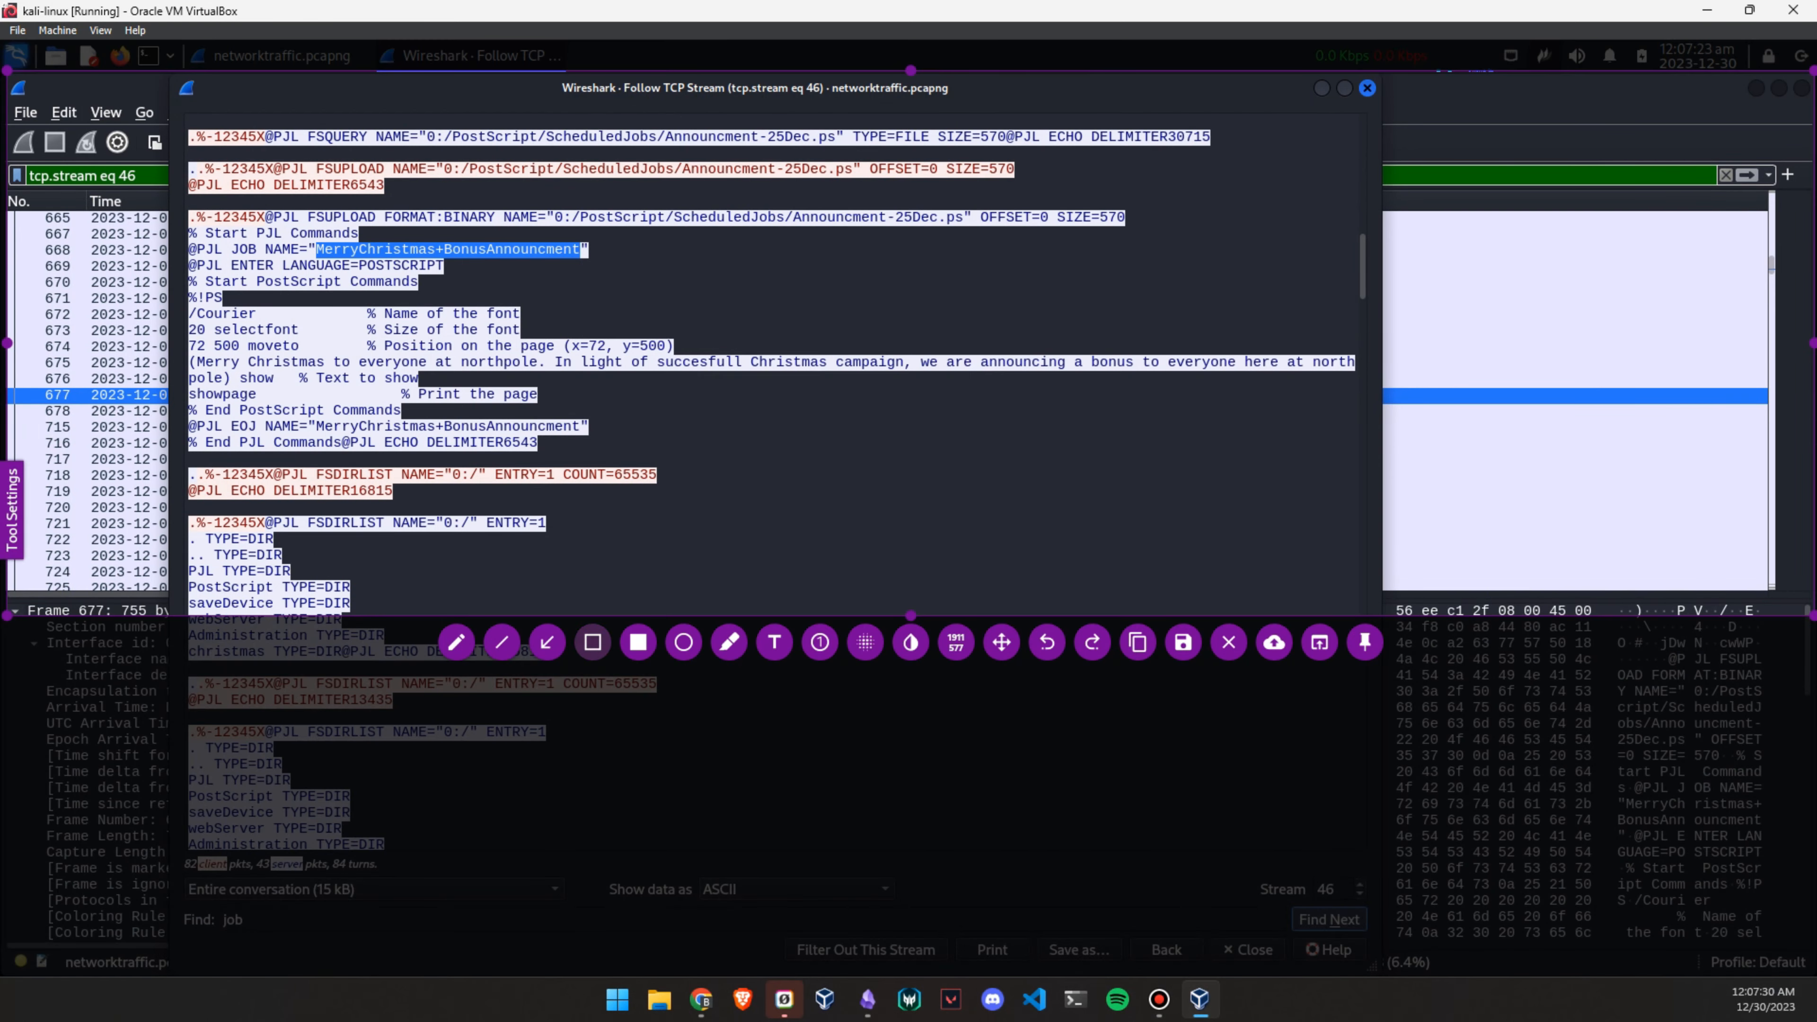
{"action": "key", "text": "ctrl+c"}
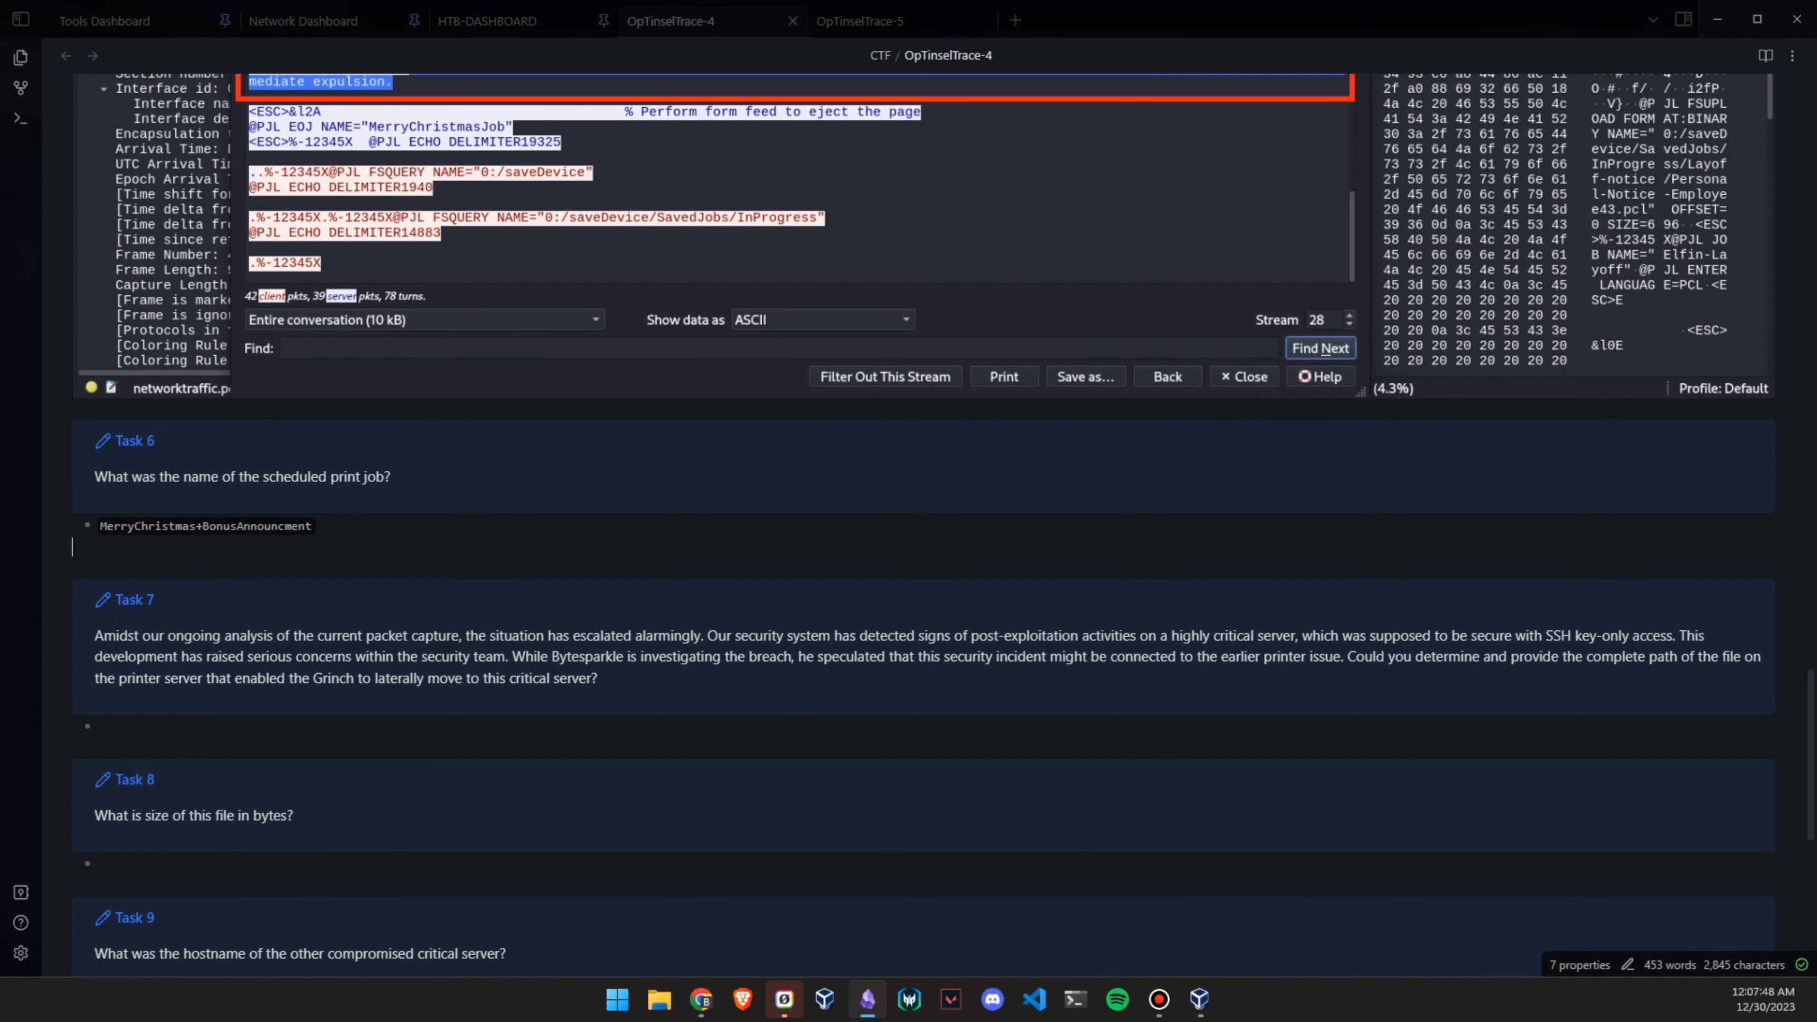
{"action": "key", "text": "ctrl+v"}
{"action": "left_click", "coordinate": [96, 579]}
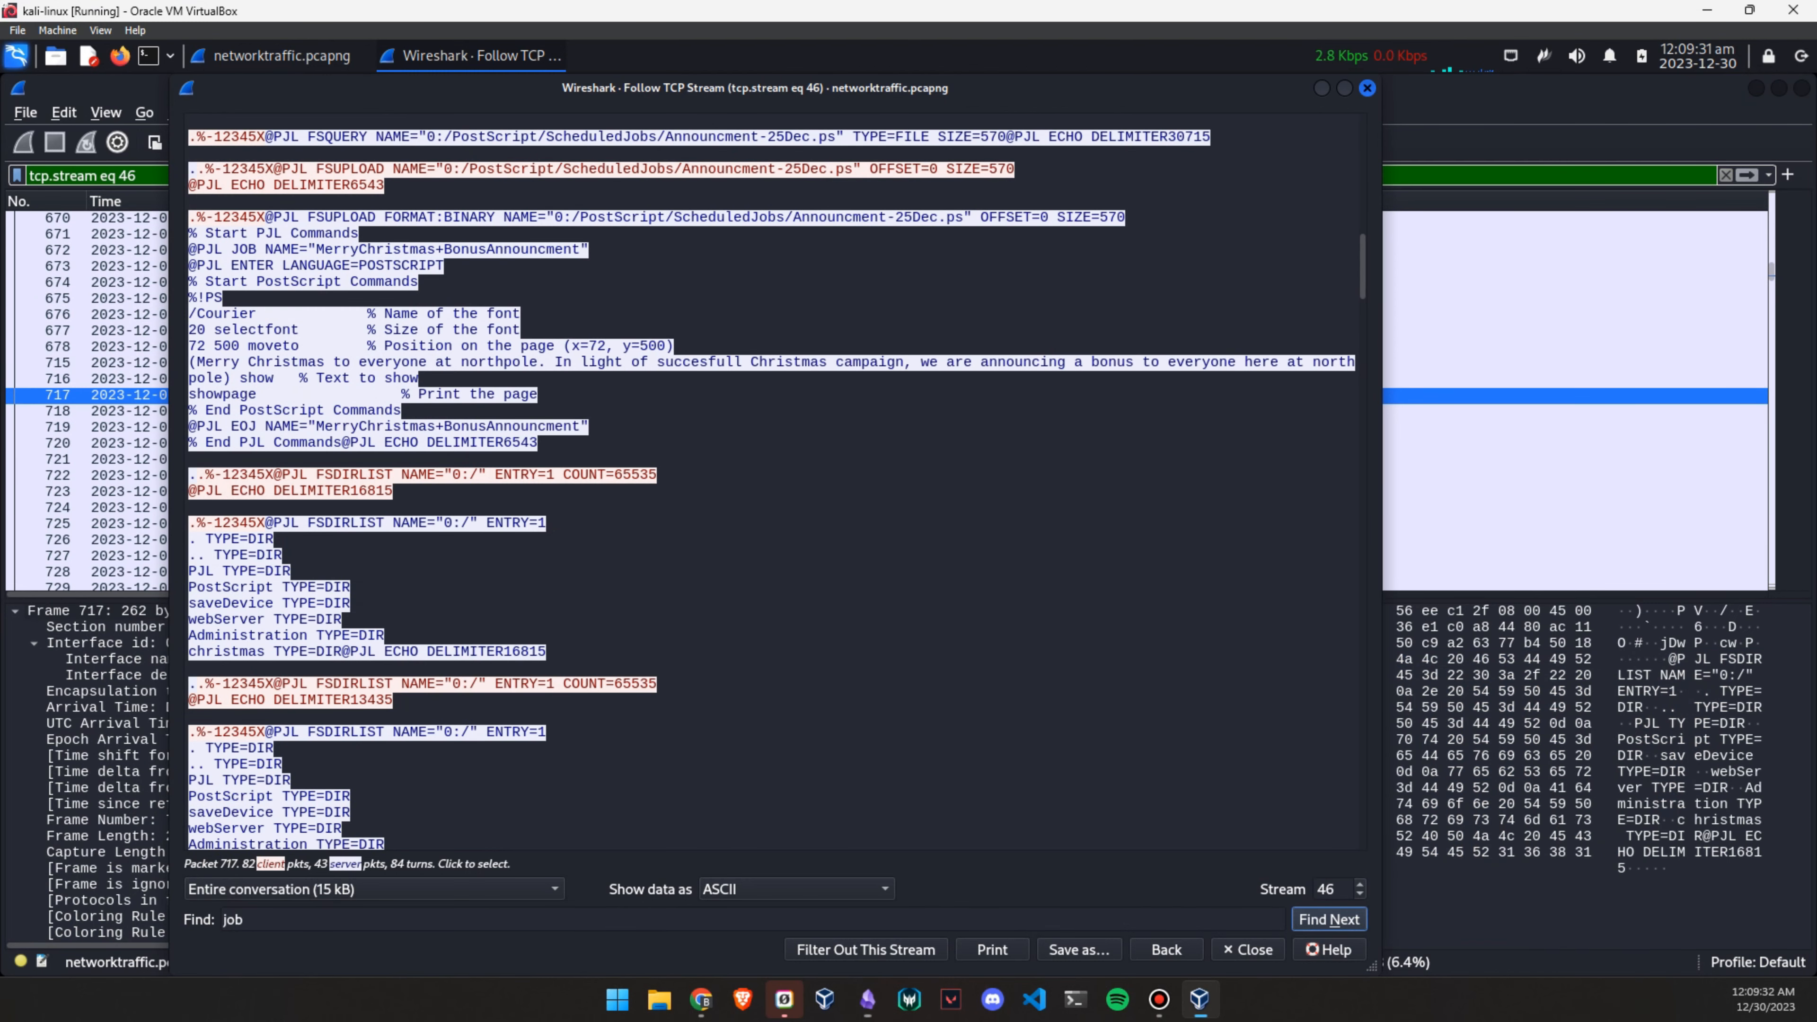
Locate the id_rsa upload in stream 46 and copy its path /Administration/securitykeys/ssh_systems/id_rsa into the Task 7 answer
{"action": "scroll", "coordinate": [772, 480], "scroll_direction": "down", "scroll_amount": 5}
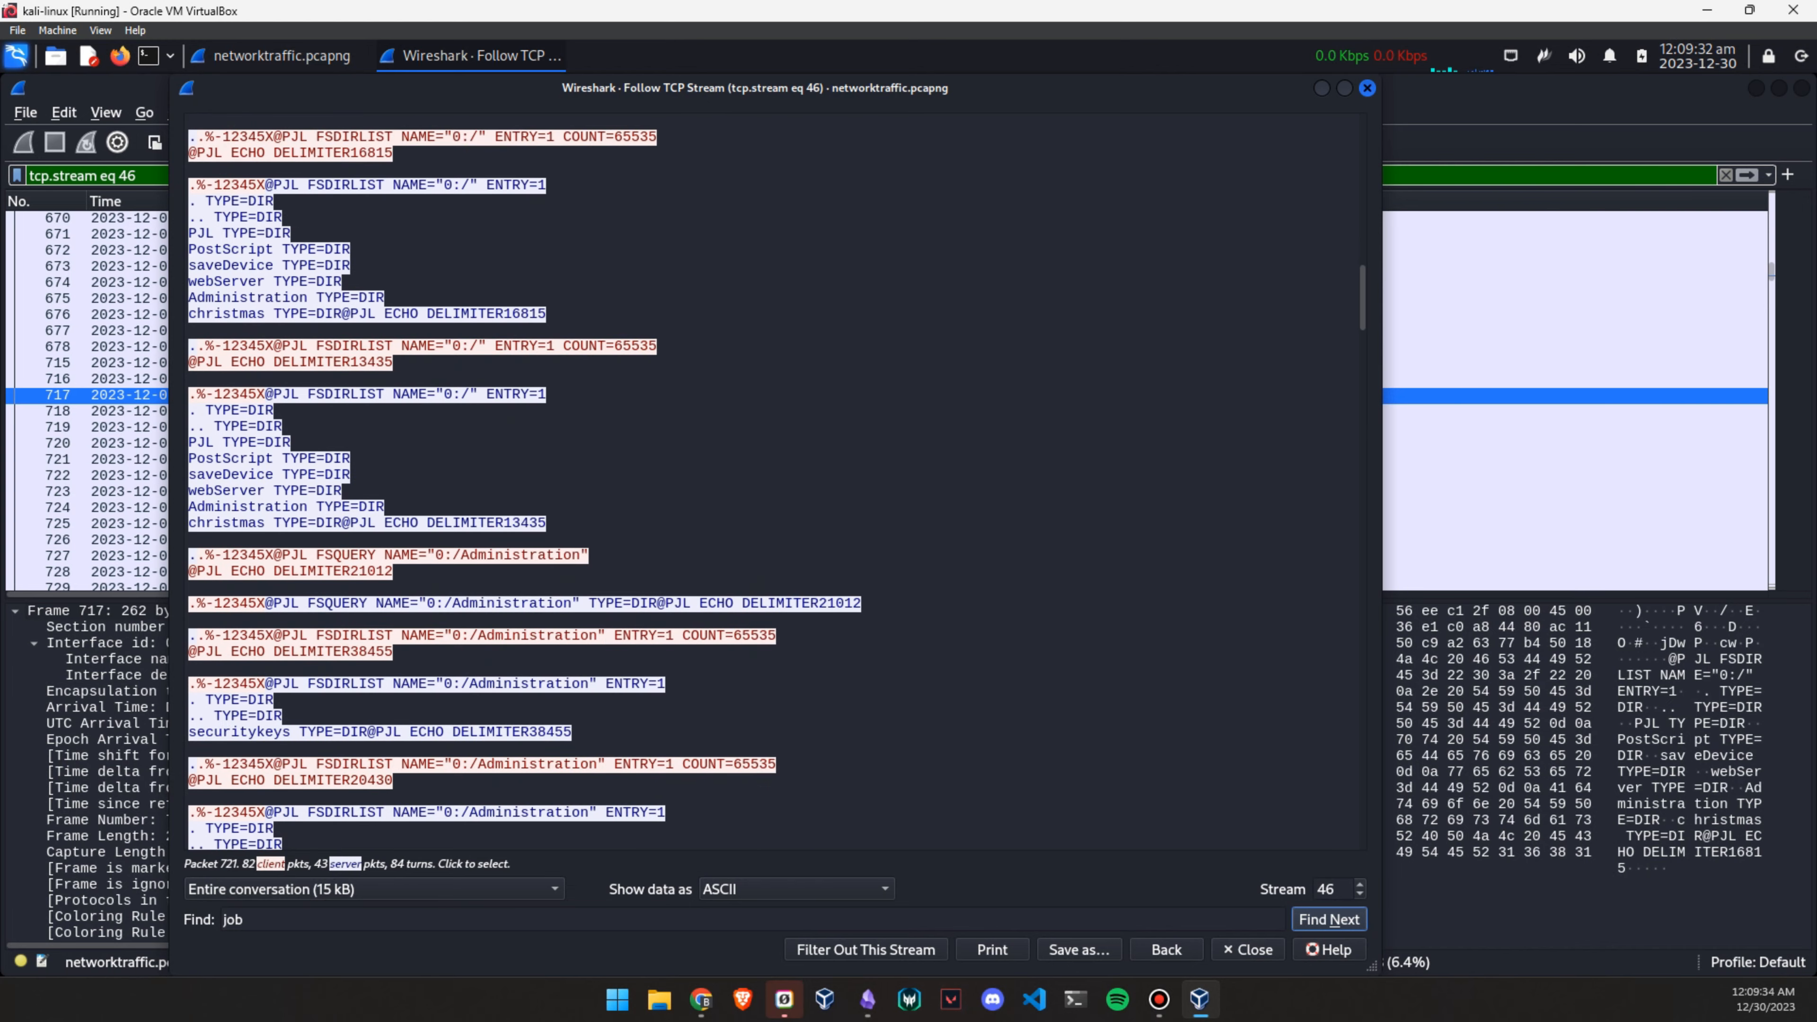
{"action": "scroll", "coordinate": [772, 479], "scroll_direction": "down", "scroll_amount": 9}
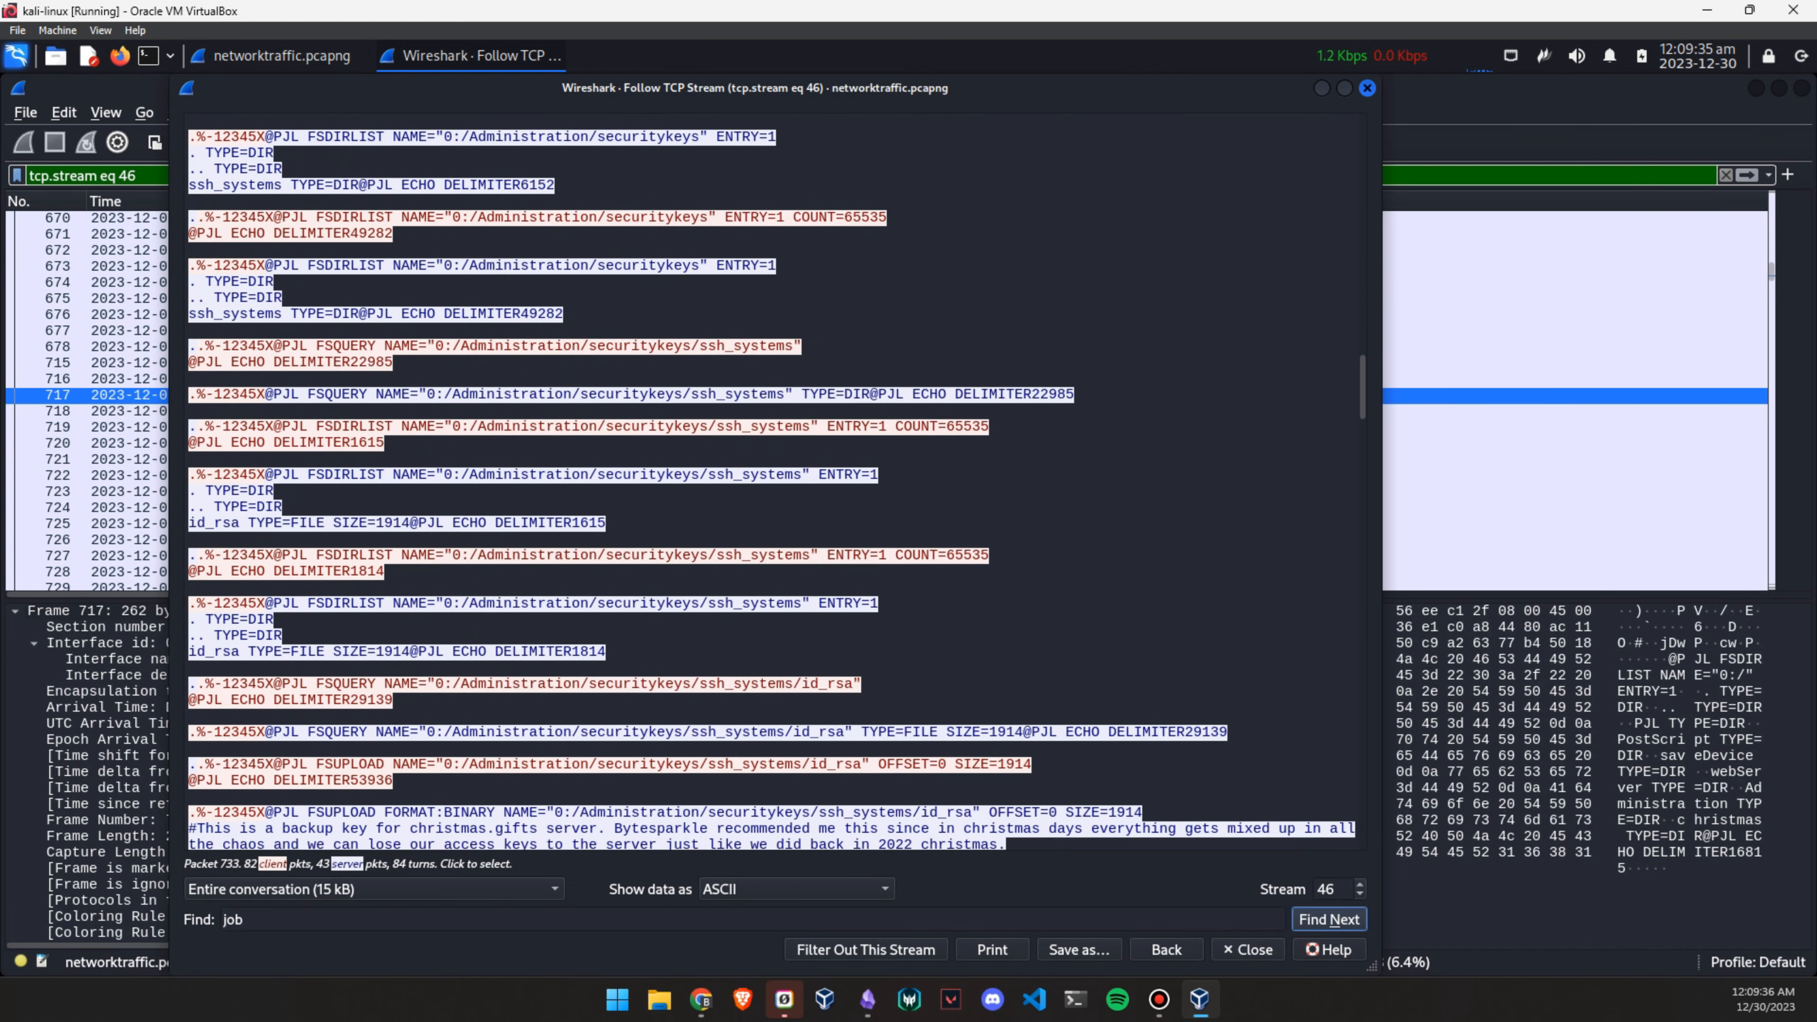
{"action": "scroll", "coordinate": [772, 480], "scroll_direction": "down", "scroll_amount": 12}
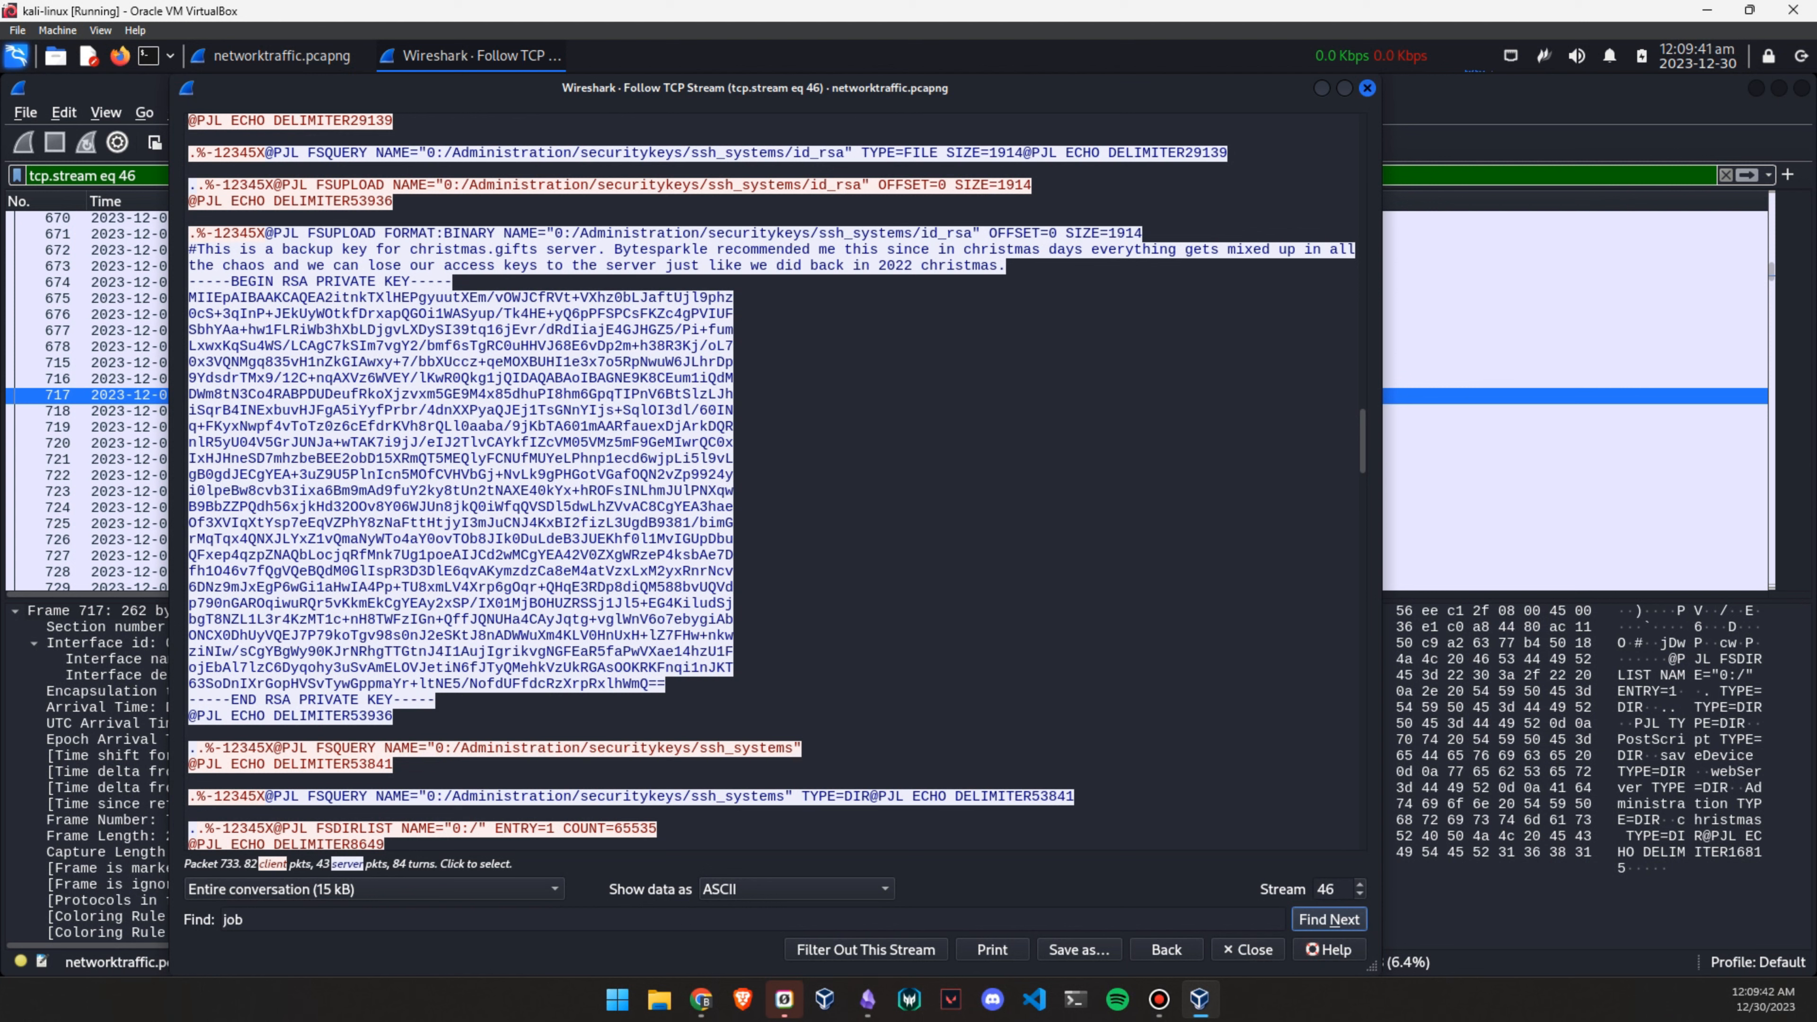
{"action": "left_click_drag", "start_coordinate": [572, 233], "coordinate": [972, 233]}
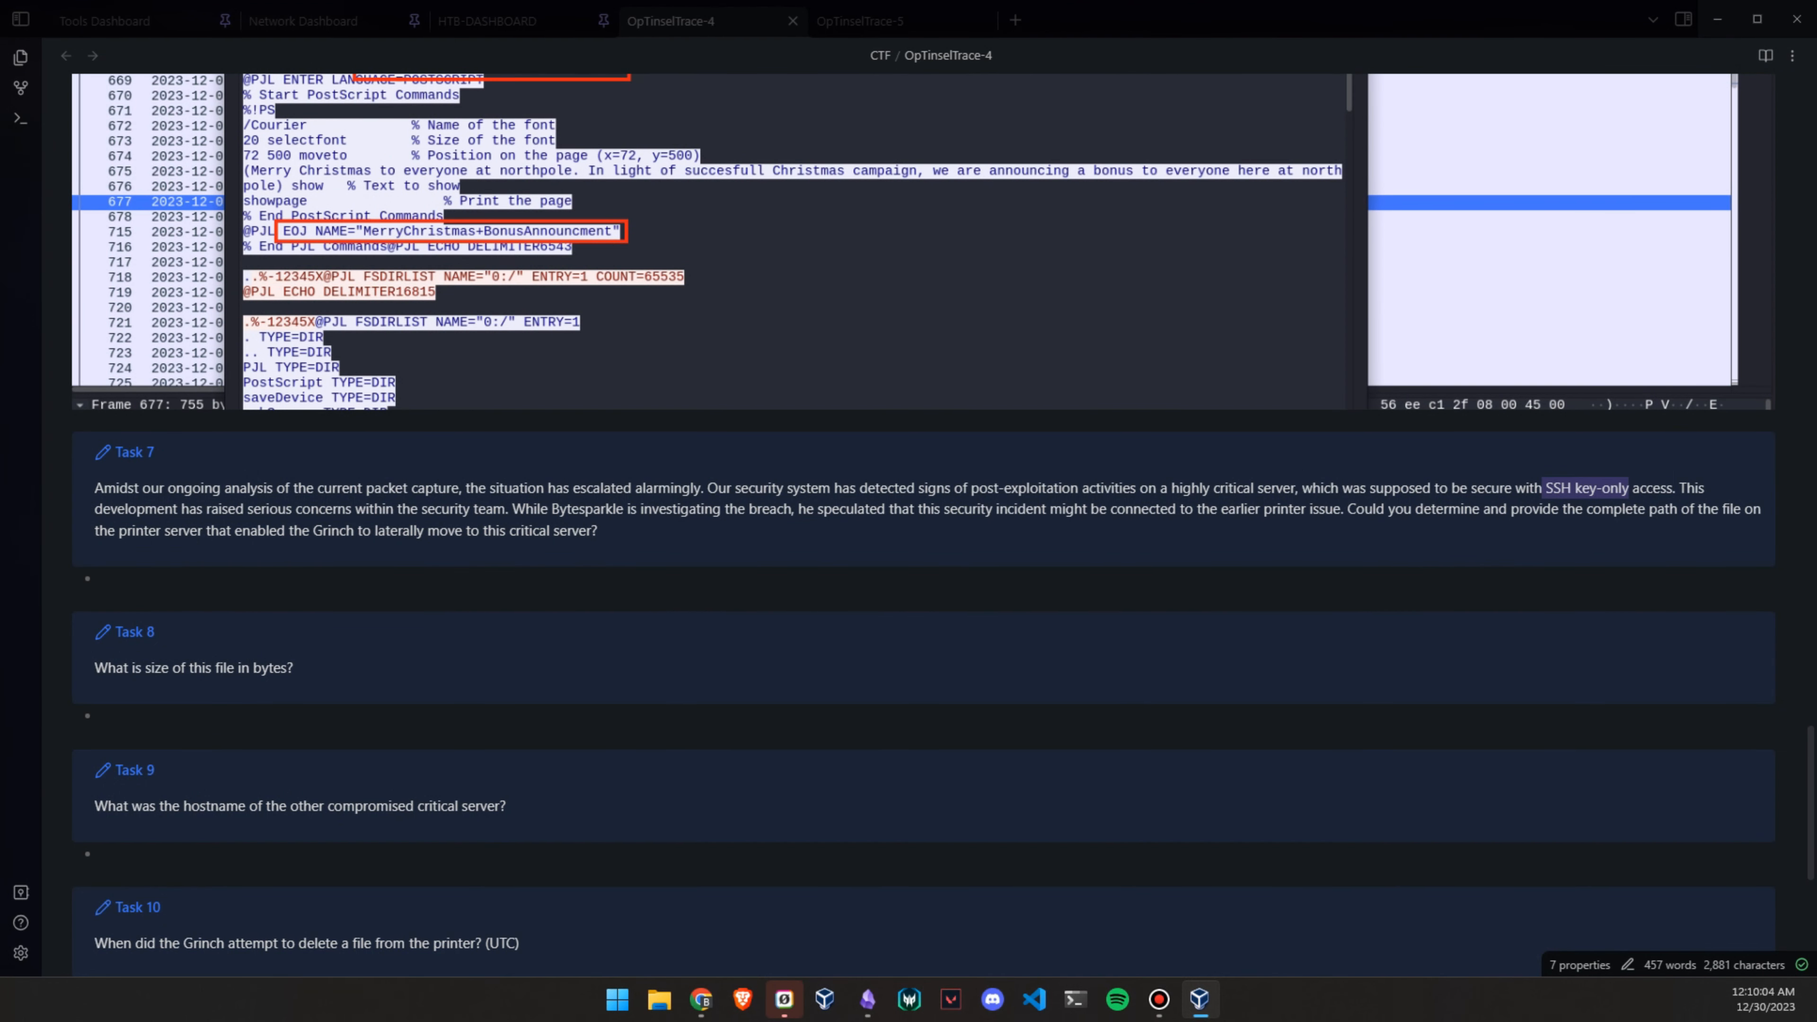
{"action": "key", "text": "ctrl+v"}
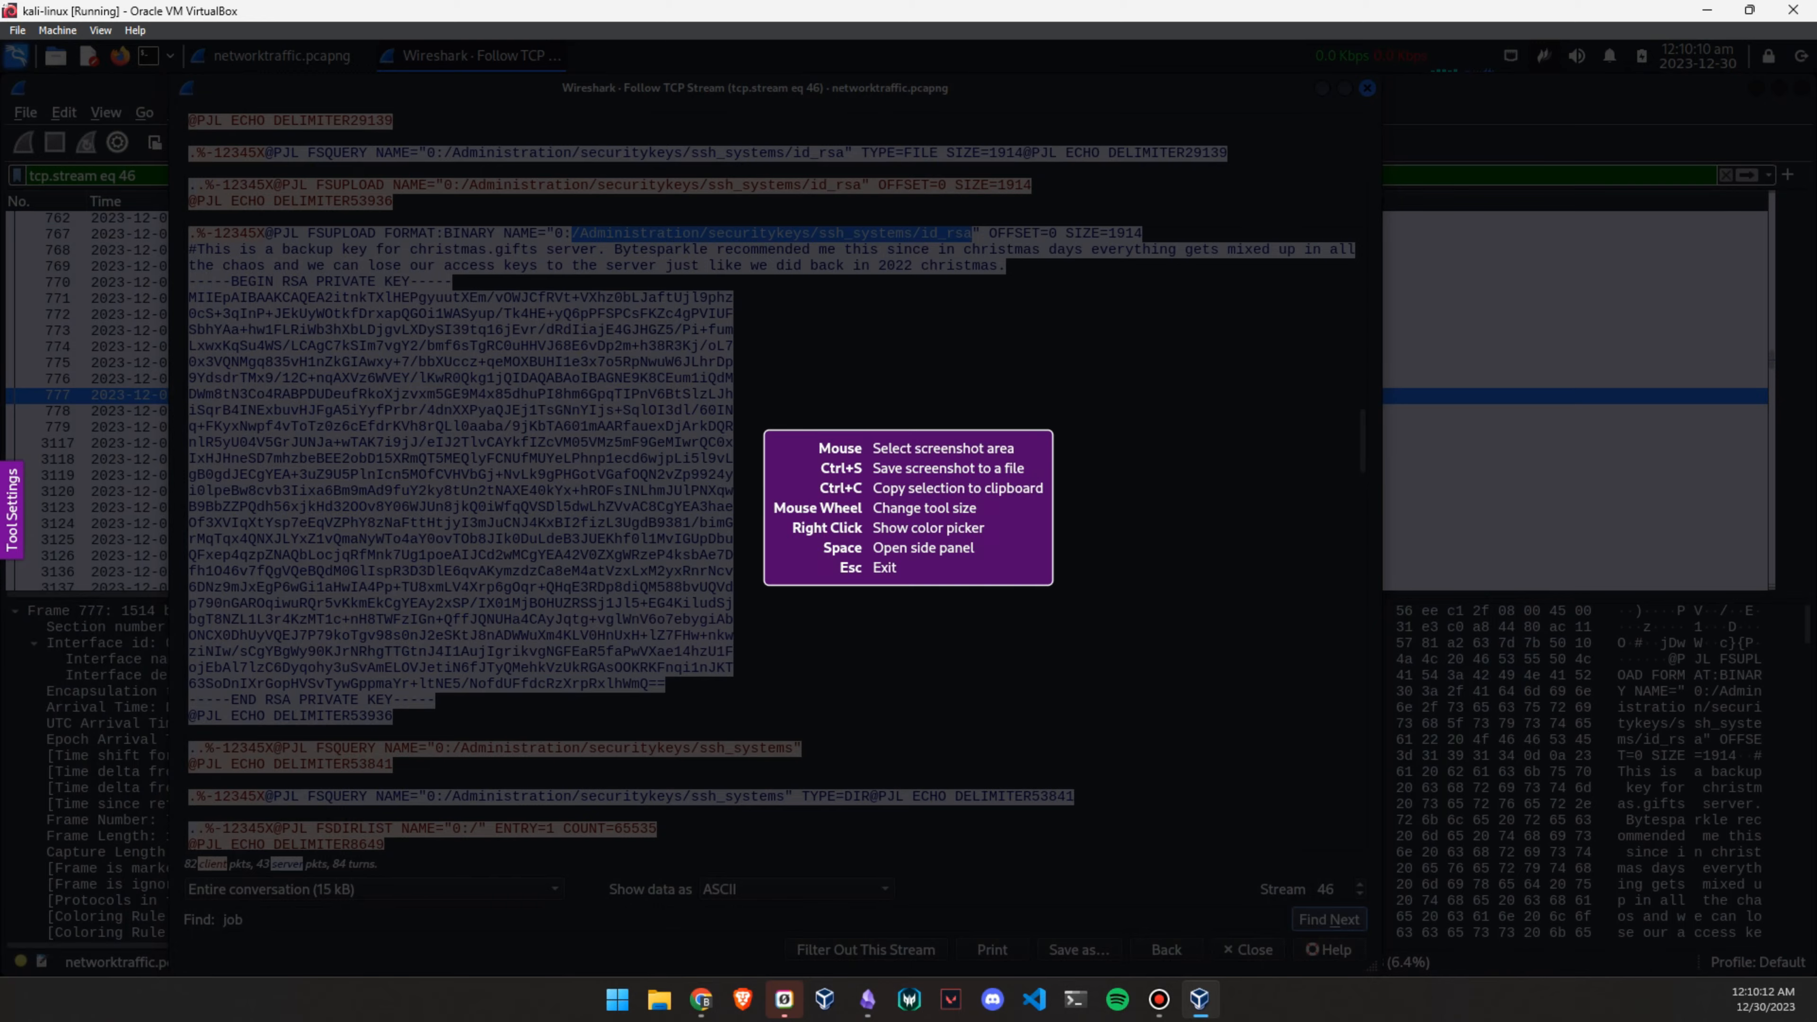
Capture the id_rsa upload in stream 46 with a red box around its path and paste the screenshot under Task 7
{"action": "left_click_drag", "start_coordinate": [4, 72], "coordinate": [1811, 742]}
{"action": "left_click_drag", "start_coordinate": [564, 220], "coordinate": [976, 243]}
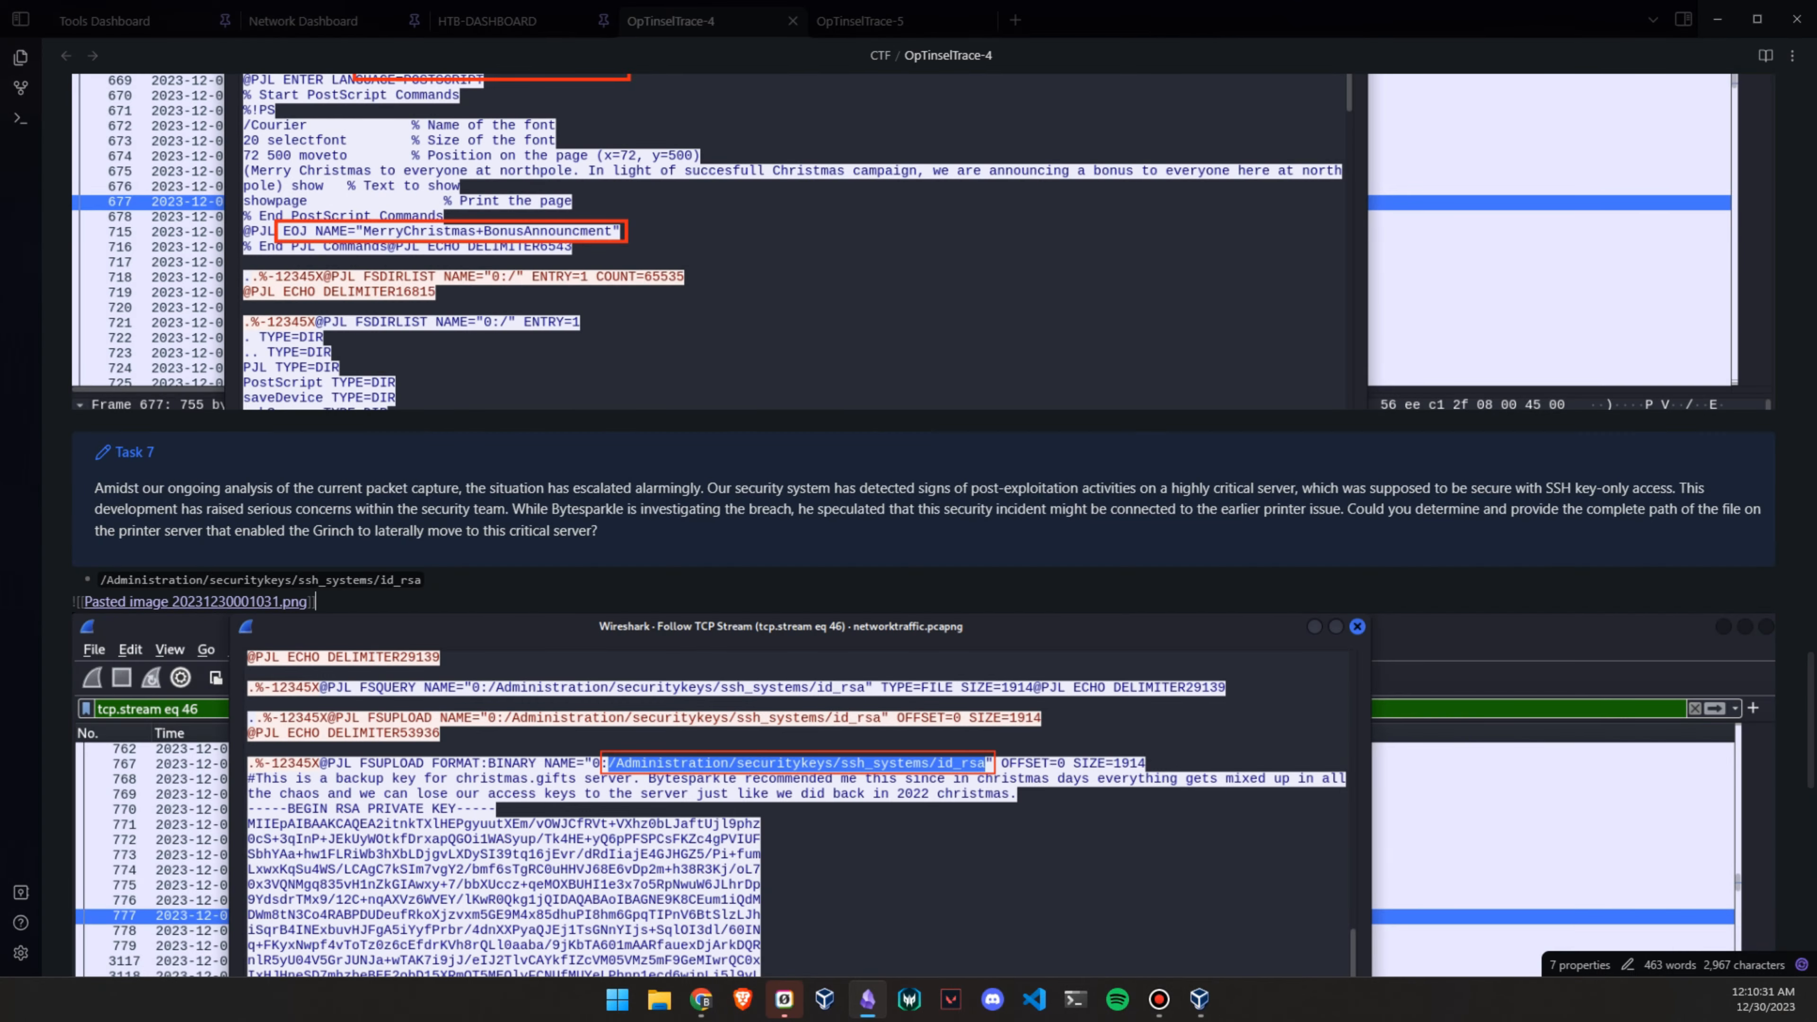
{"action": "scroll", "coordinate": [930, 522], "scroll_direction": "down", "scroll_amount": 10}
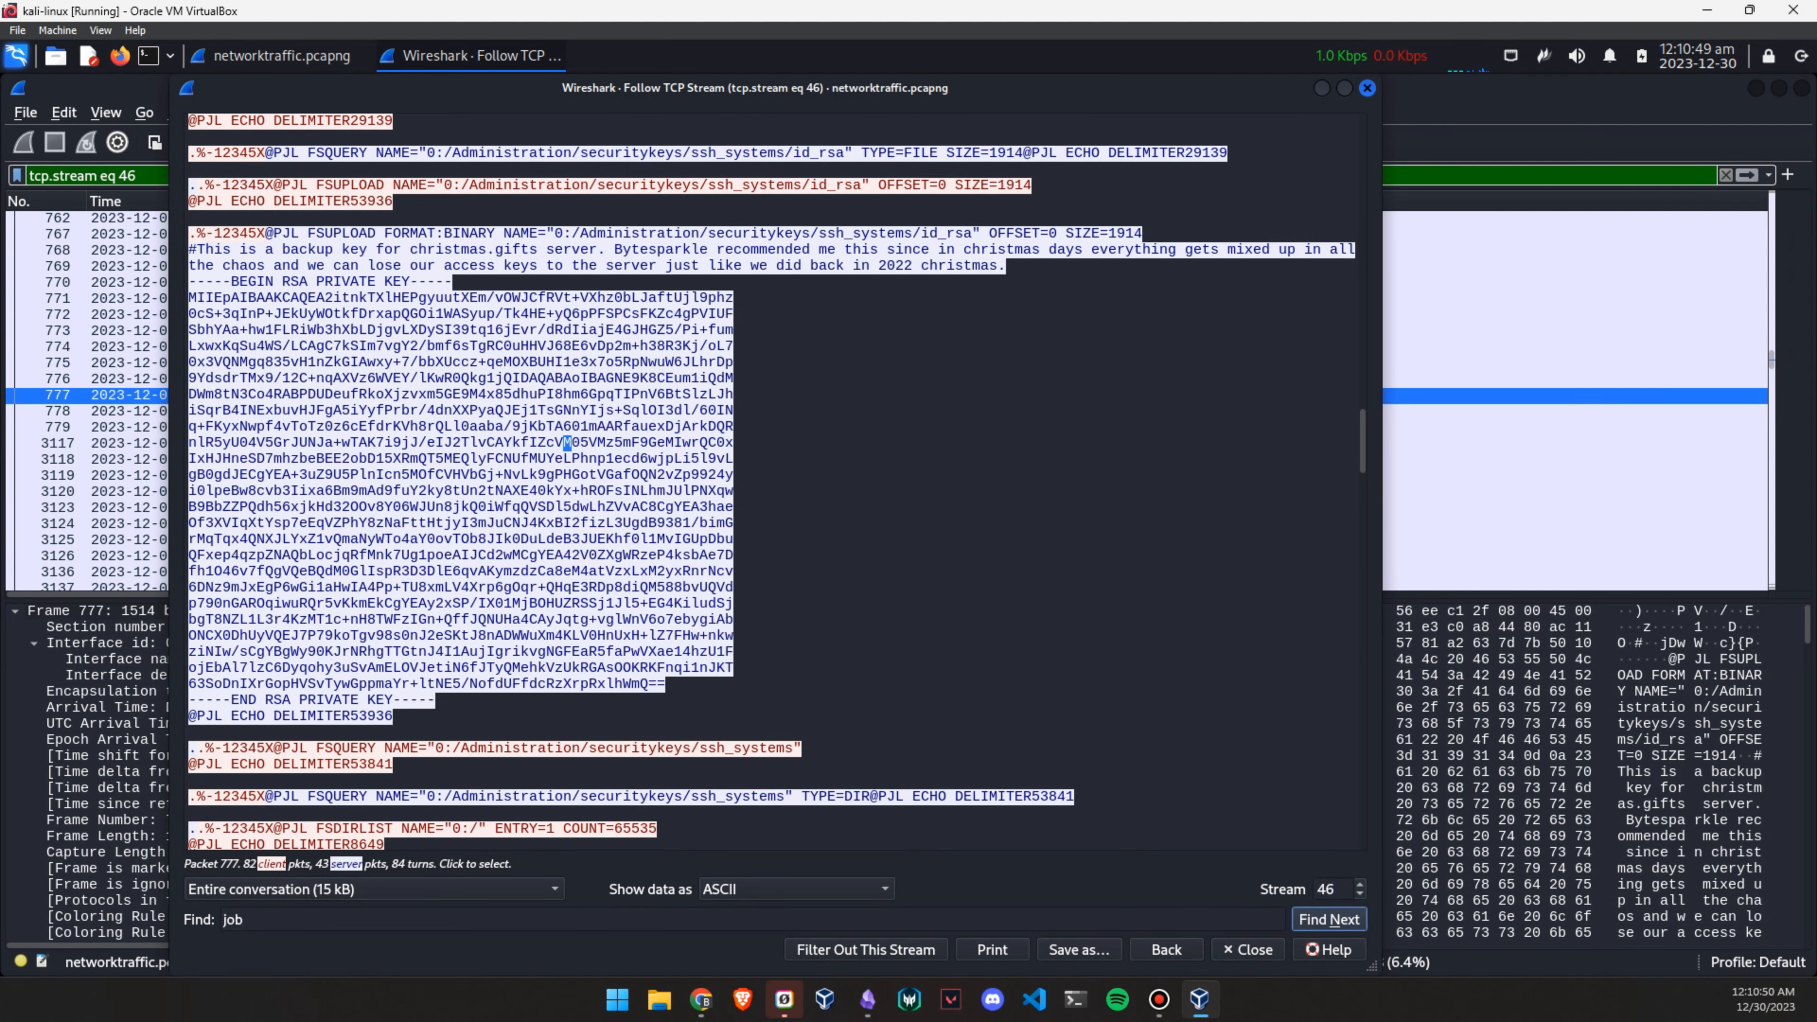
Answer Task 8 with the file size 1914 as inline code, noting it can be seen in the task 7 POC's SIZE= value
{"action": "left_click_drag", "start_coordinate": [1109, 234], "coordinate": [1143, 233]}
{"action": "key", "text": "alt+Tab"}
{"action": "type", "text": "`"}
{"action": "type", "text": "1914` can be "}
{"action": "type", "text": "seen in"}
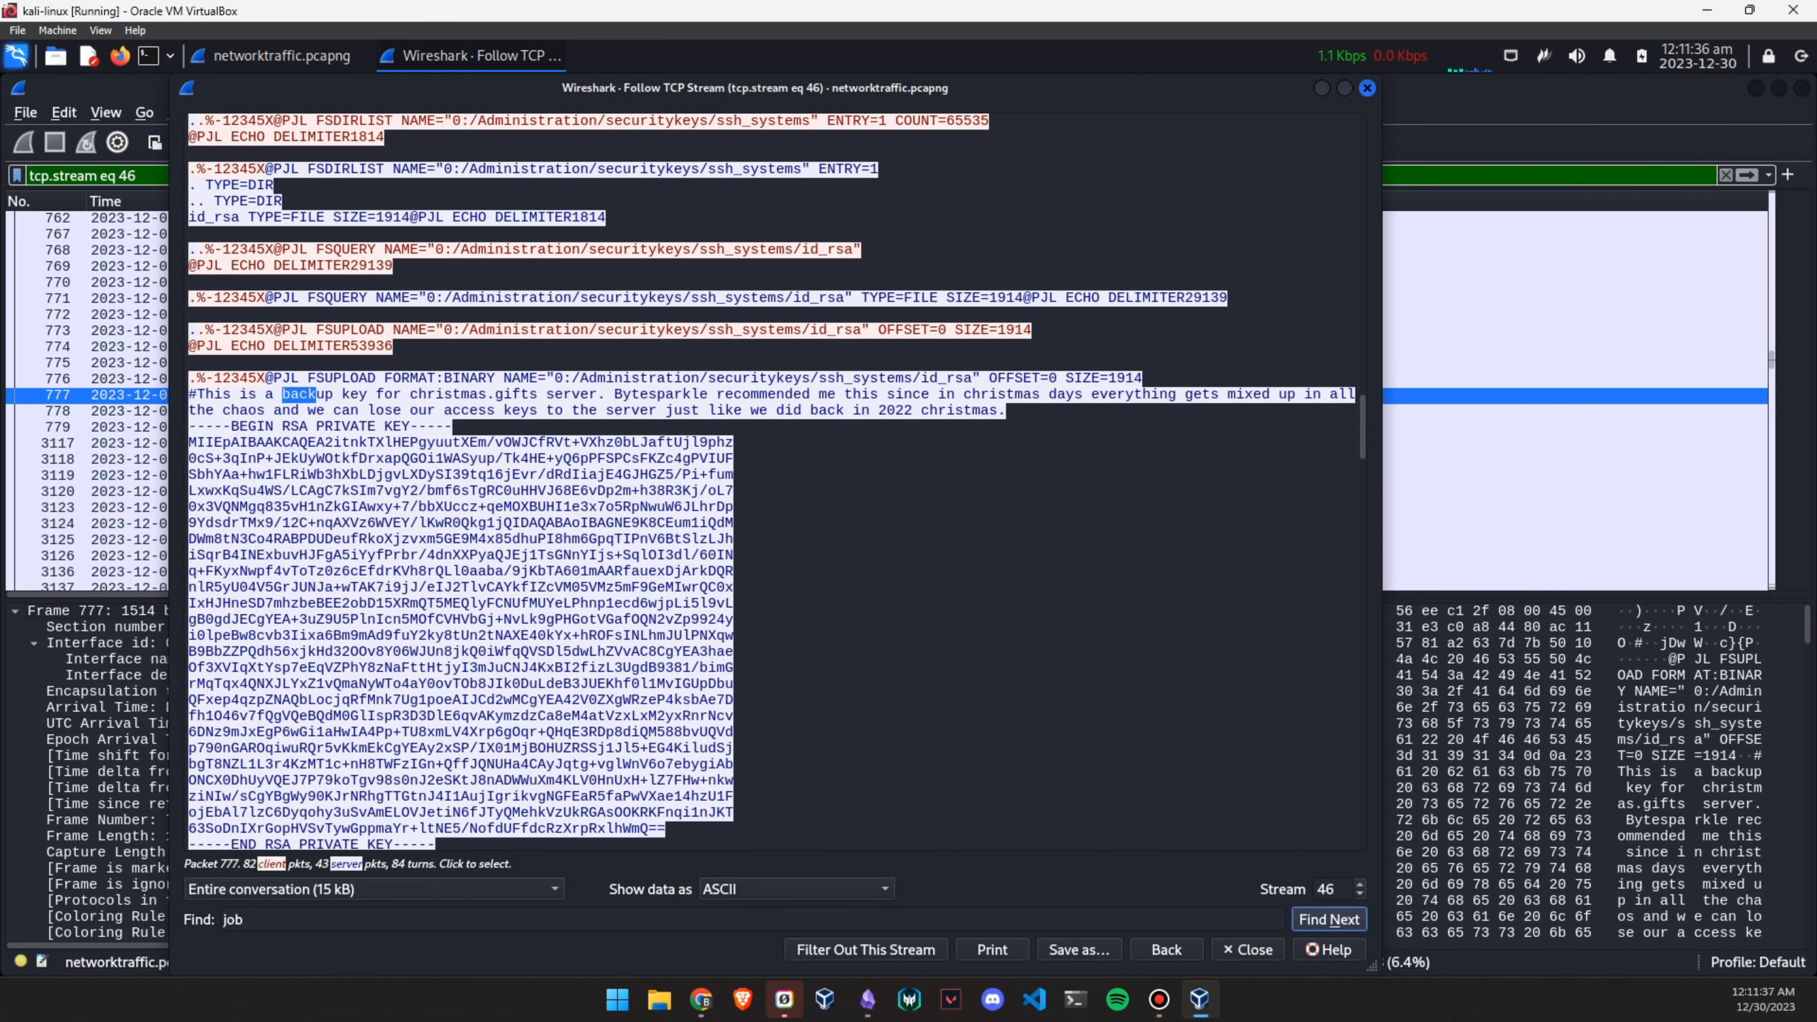
Answer Task 9 with christmas.gifts as inline code, noting it can be seen in task 7 POC in the comment
{"action": "left_click_drag", "start_coordinate": [315, 395], "coordinate": [410, 394]}
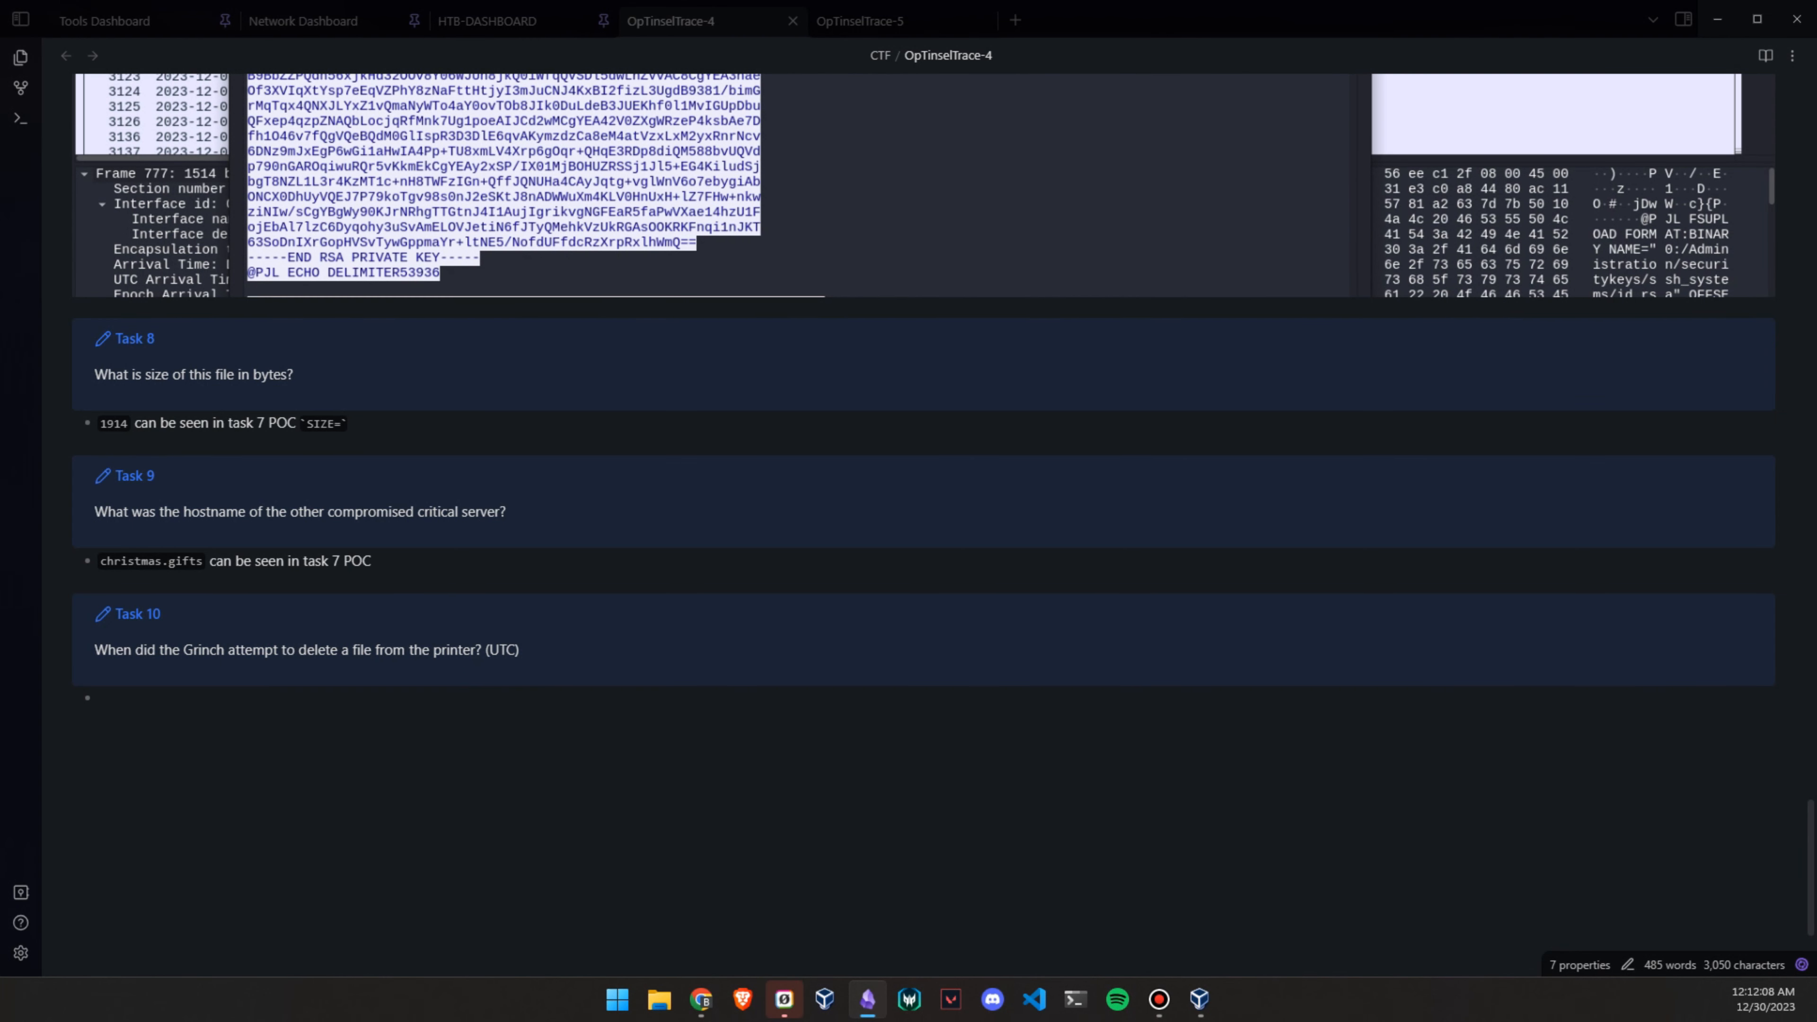
{"action": "left_click", "coordinate": [372, 560]}
{"action": "type", "text": "in the come"}
{"action": "key", "text": "BackSpace"}
{"action": "type", "text": "ment"}
{"action": "key", "text": "alt+Tab"}
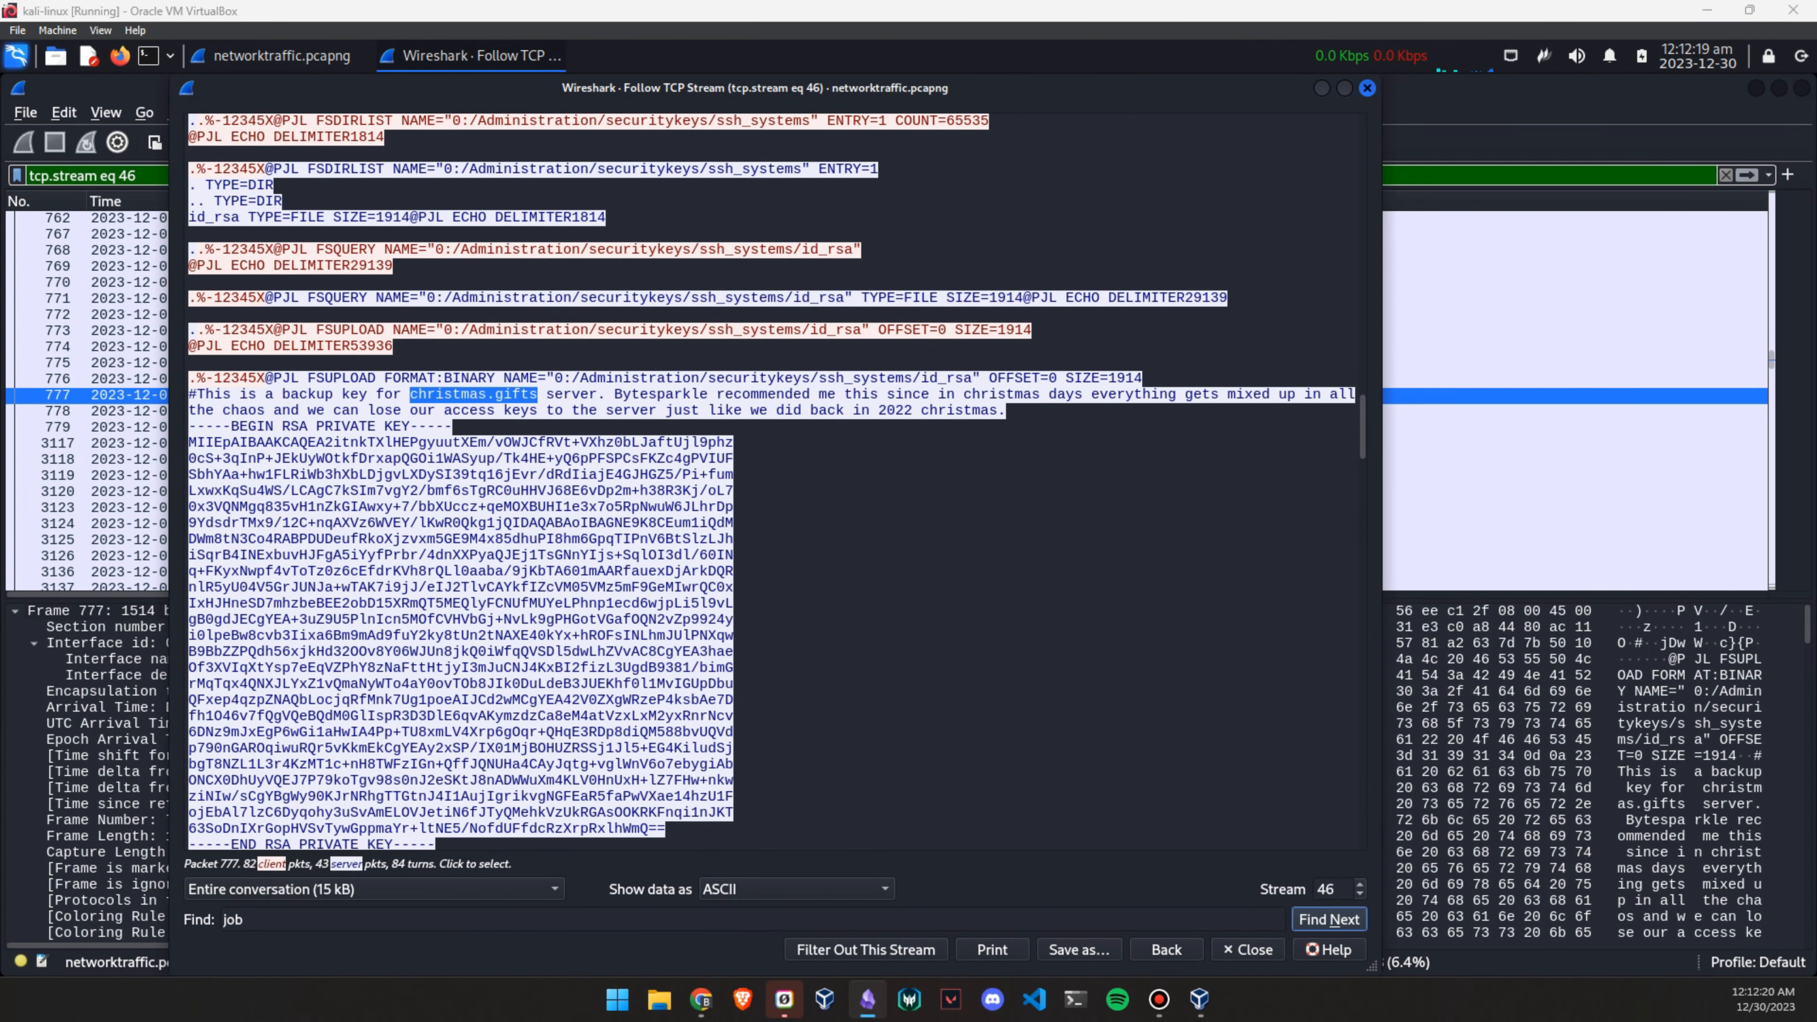
Copy the full backup key comment above the private key in stream 46 into the Task 9 answer as inline code
{"action": "left_click_drag", "start_coordinate": [1008, 410], "coordinate": [189, 395]}
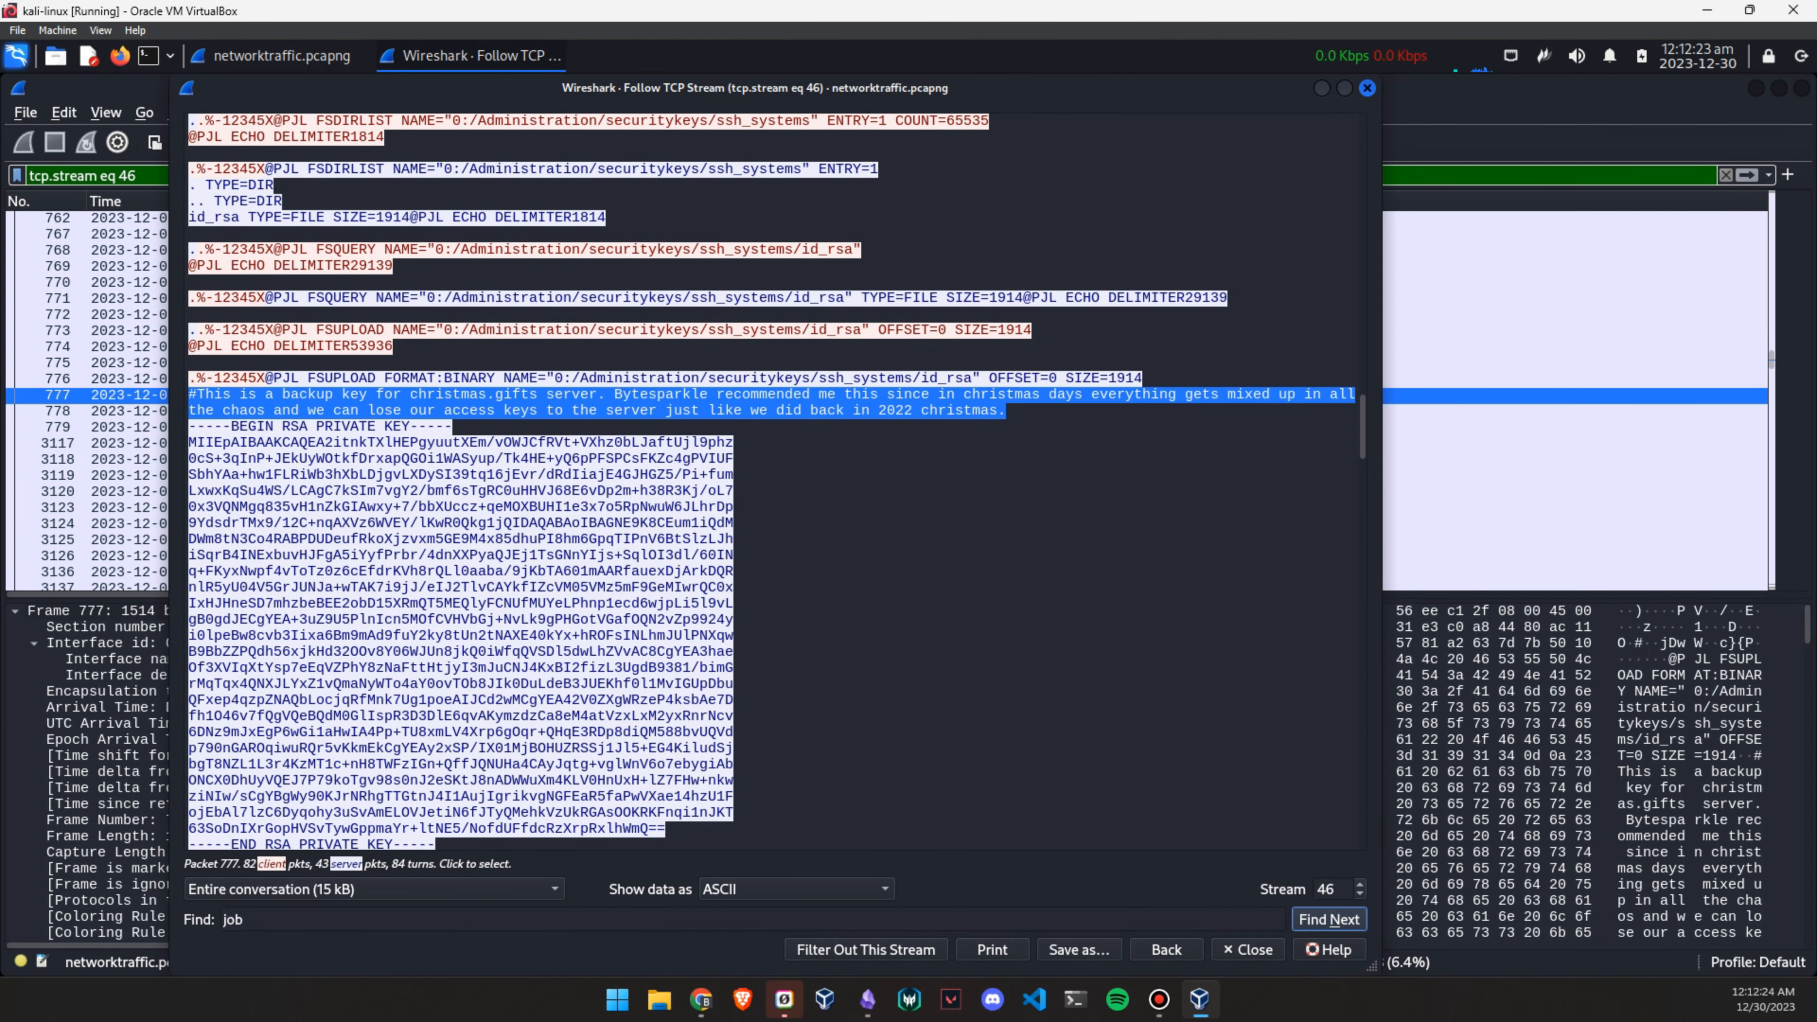
{"action": "key", "text": "ctrl+c"}
{"action": "key", "text": "alt+Tab"}
{"action": "key", "text": "ctrl+v"}
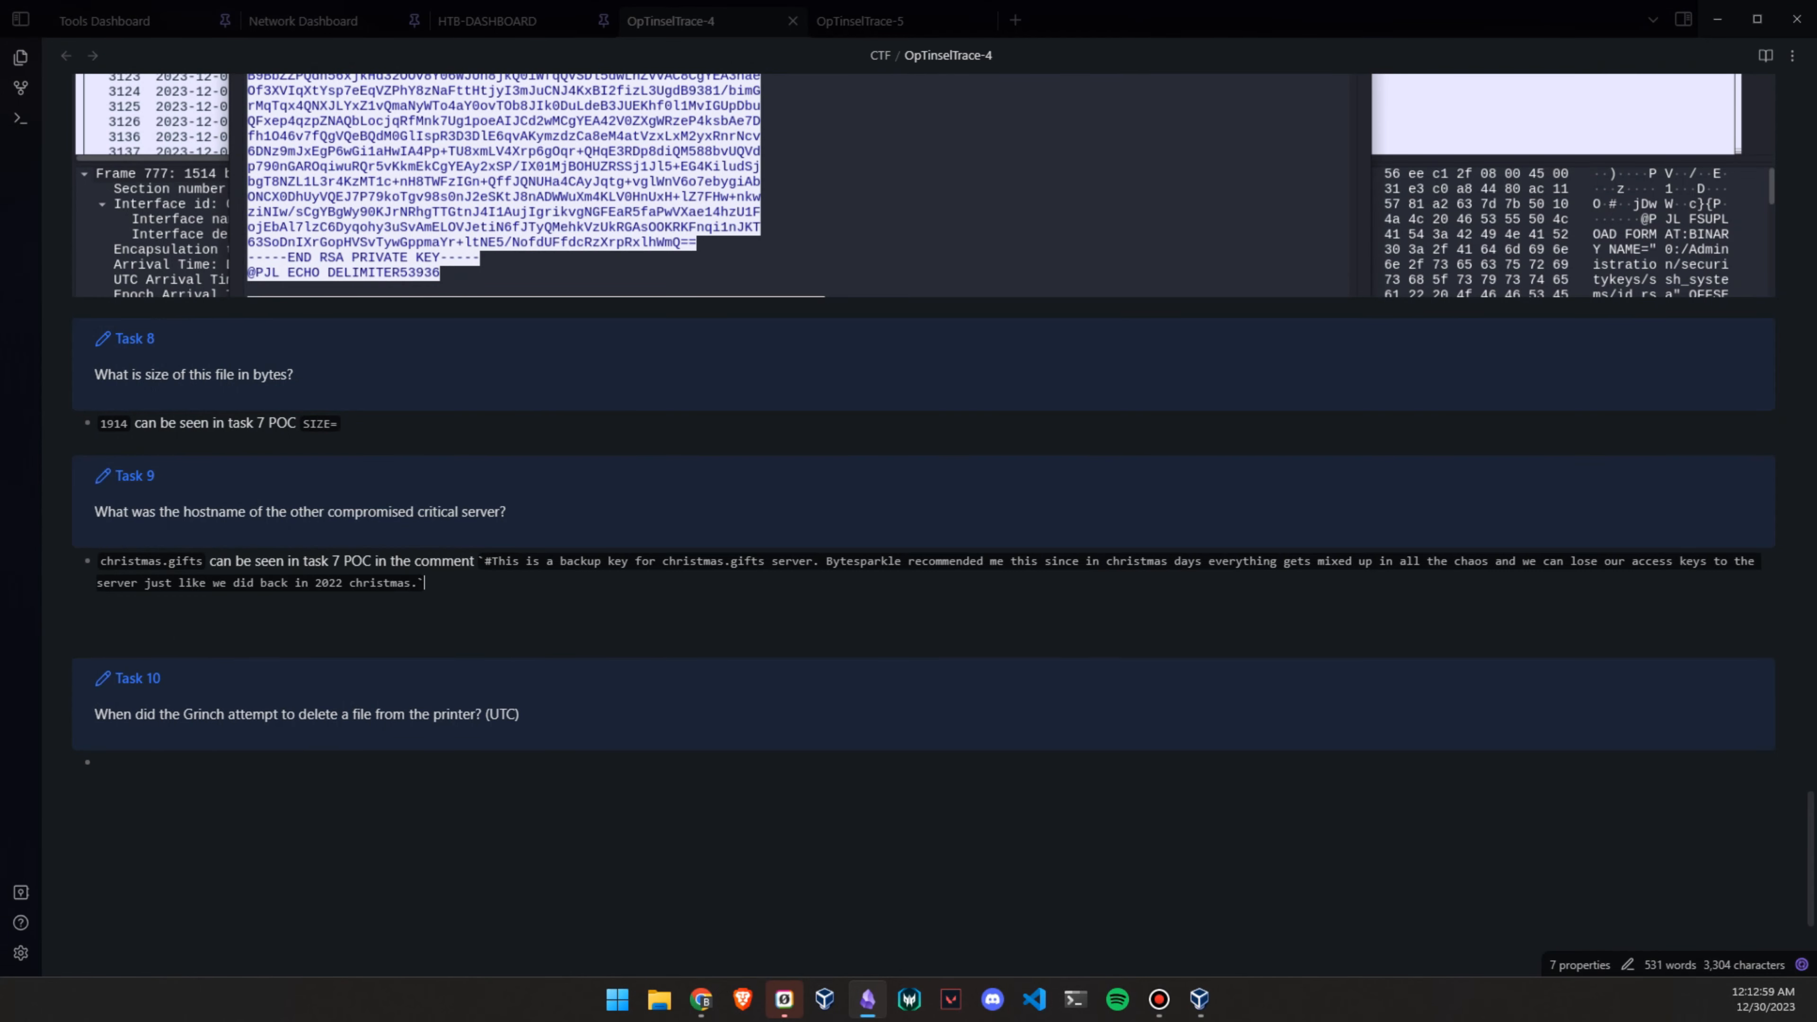
{"action": "key", "text": "BackSpace"}
{"action": "key", "text": "BackSpace"}
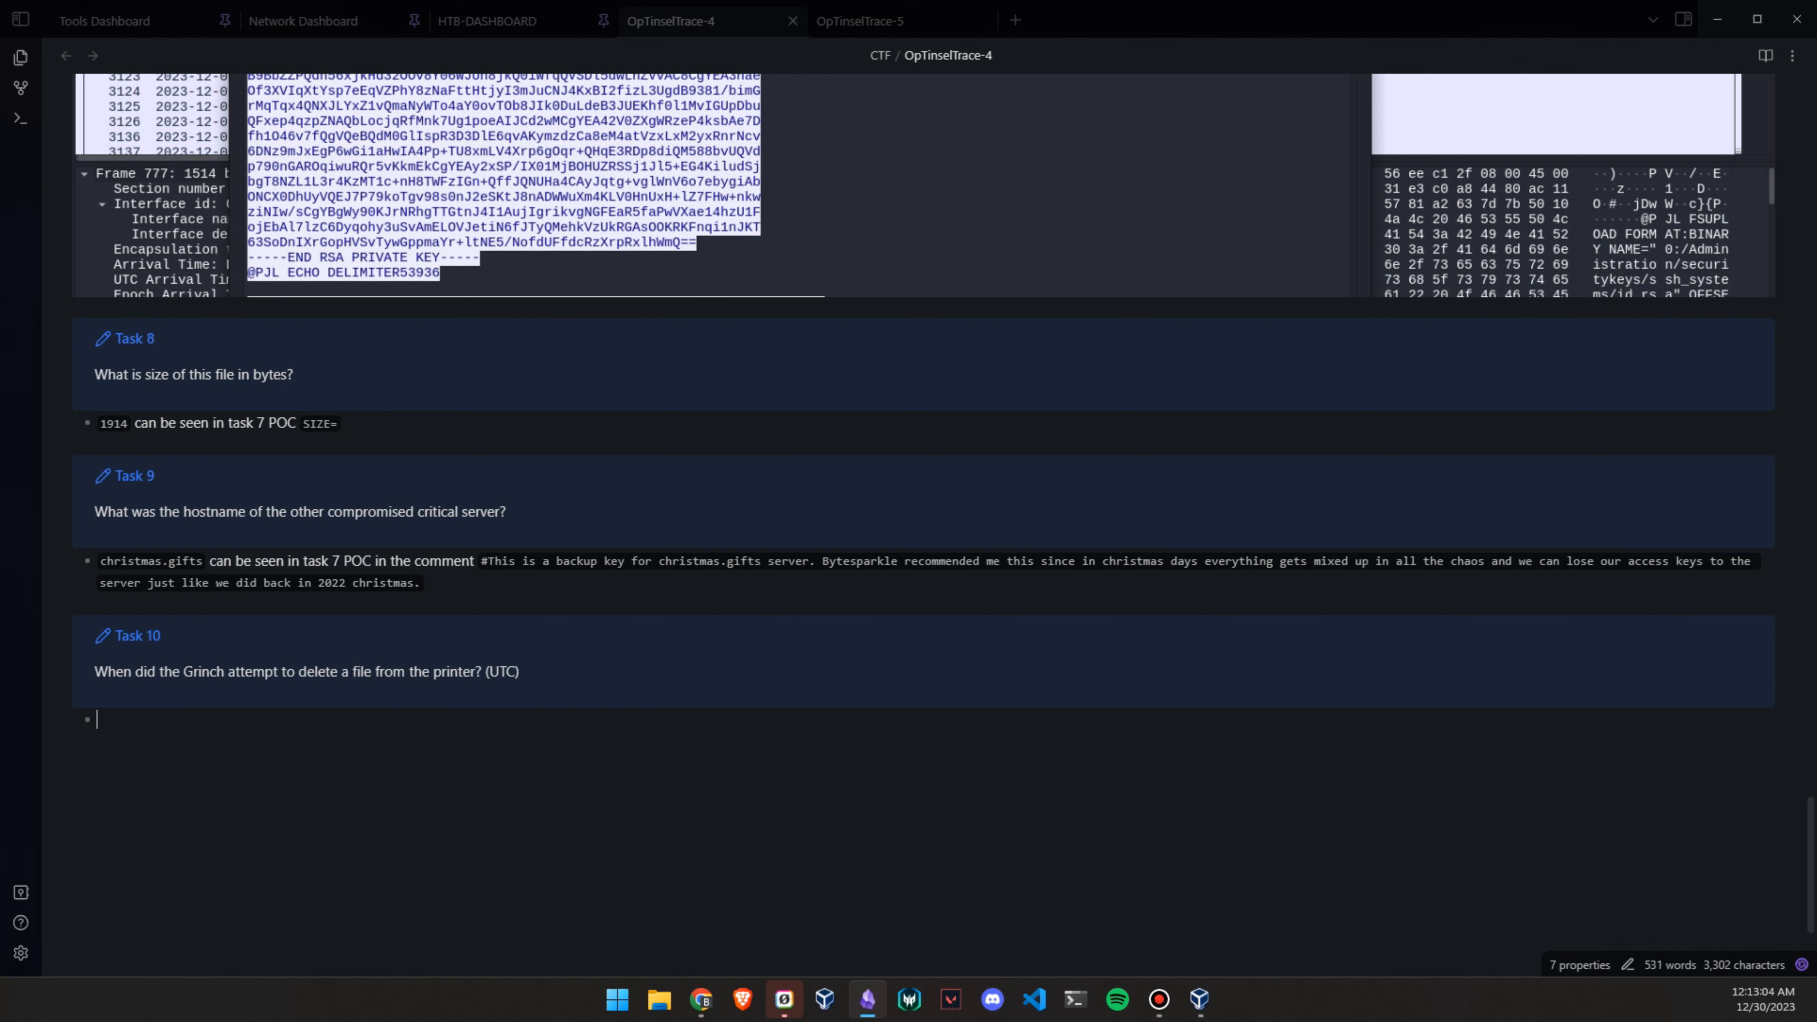
Look through the rest of stream 46 after the private key and search it for "delete"
{"action": "key", "text": "alt+Tab"}
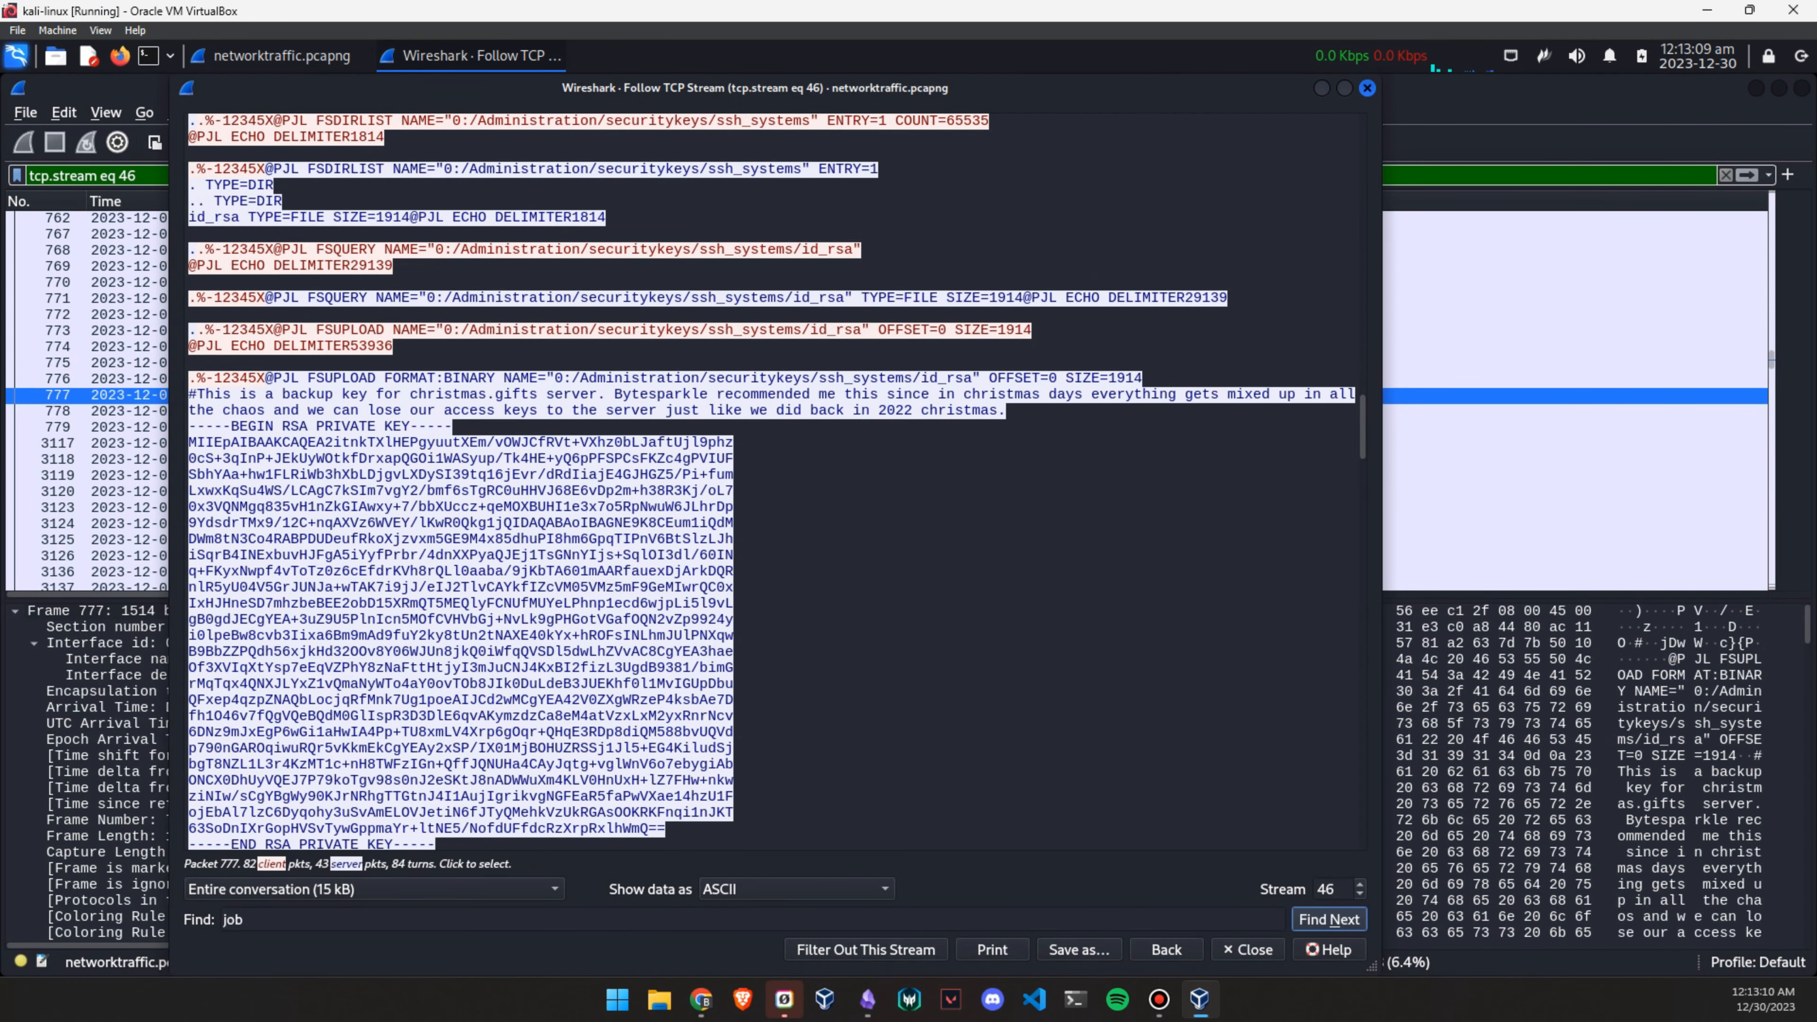
{"action": "scroll", "coordinate": [773, 472], "scroll_direction": "up", "scroll_amount": 5}
{"action": "scroll", "coordinate": [773, 472], "scroll_direction": "down", "scroll_amount": 8}
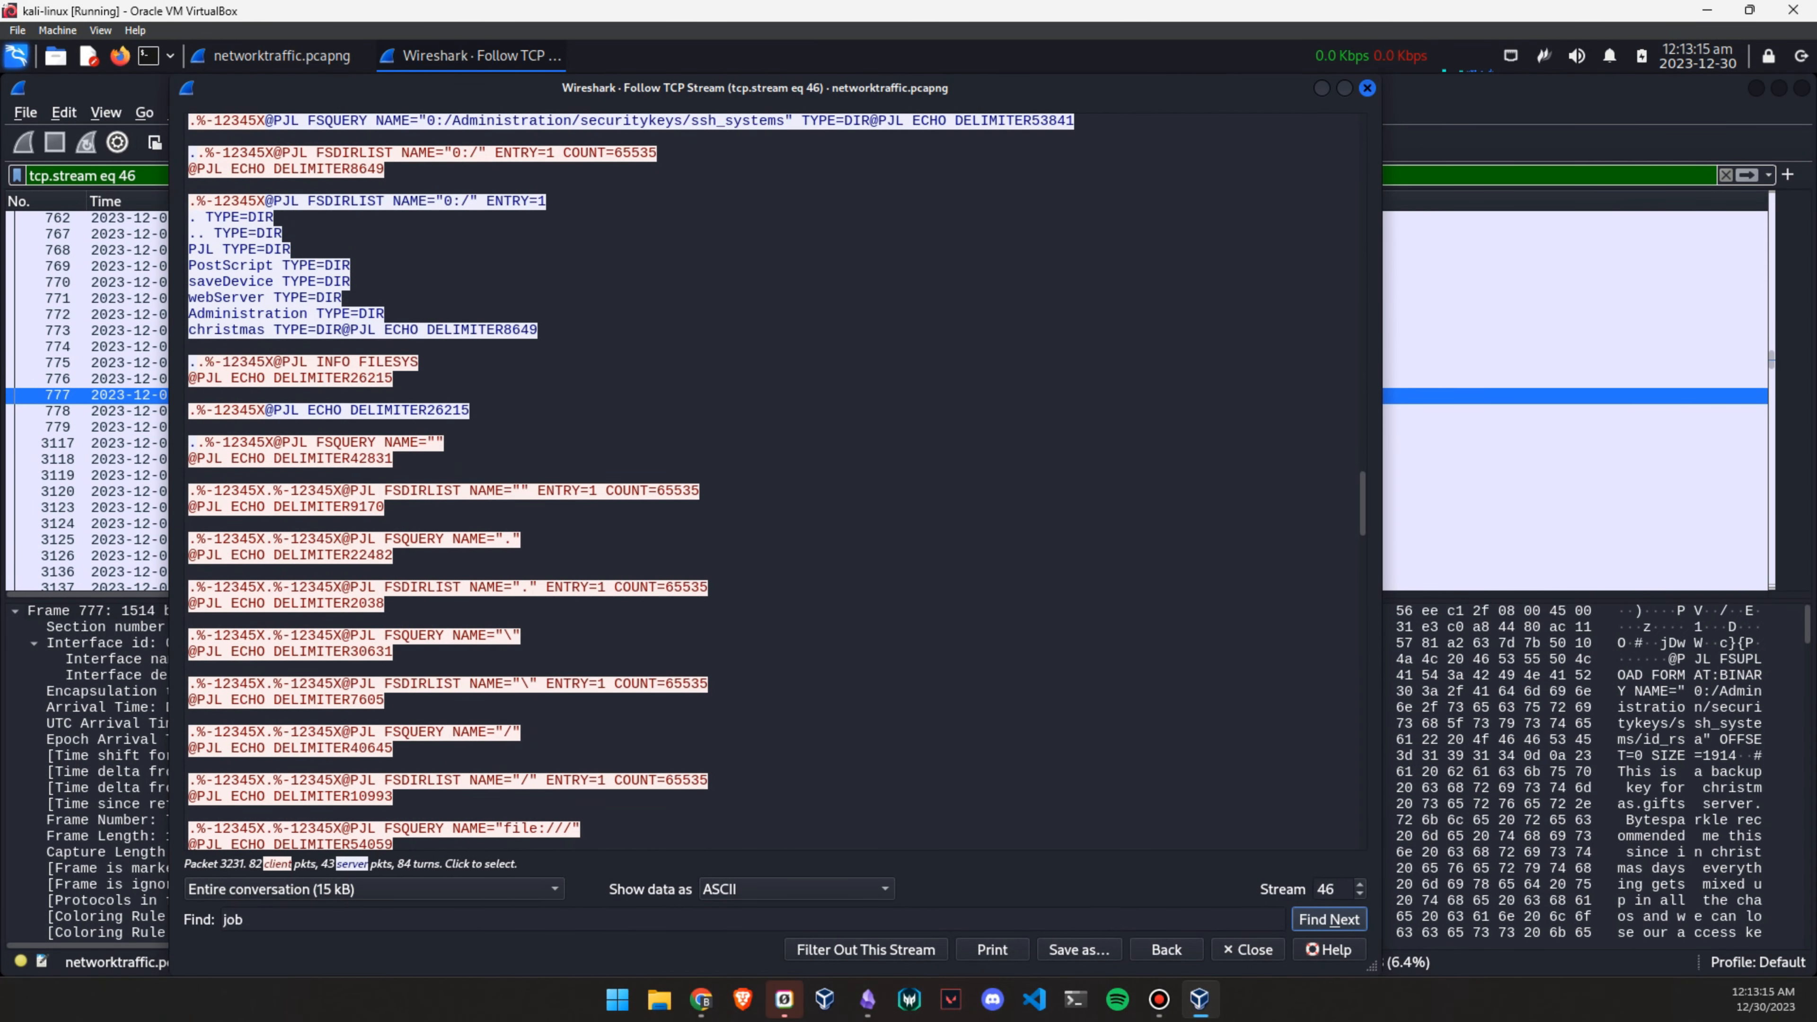
{"action": "scroll", "coordinate": [772, 472], "scroll_direction": "down", "scroll_amount": 15}
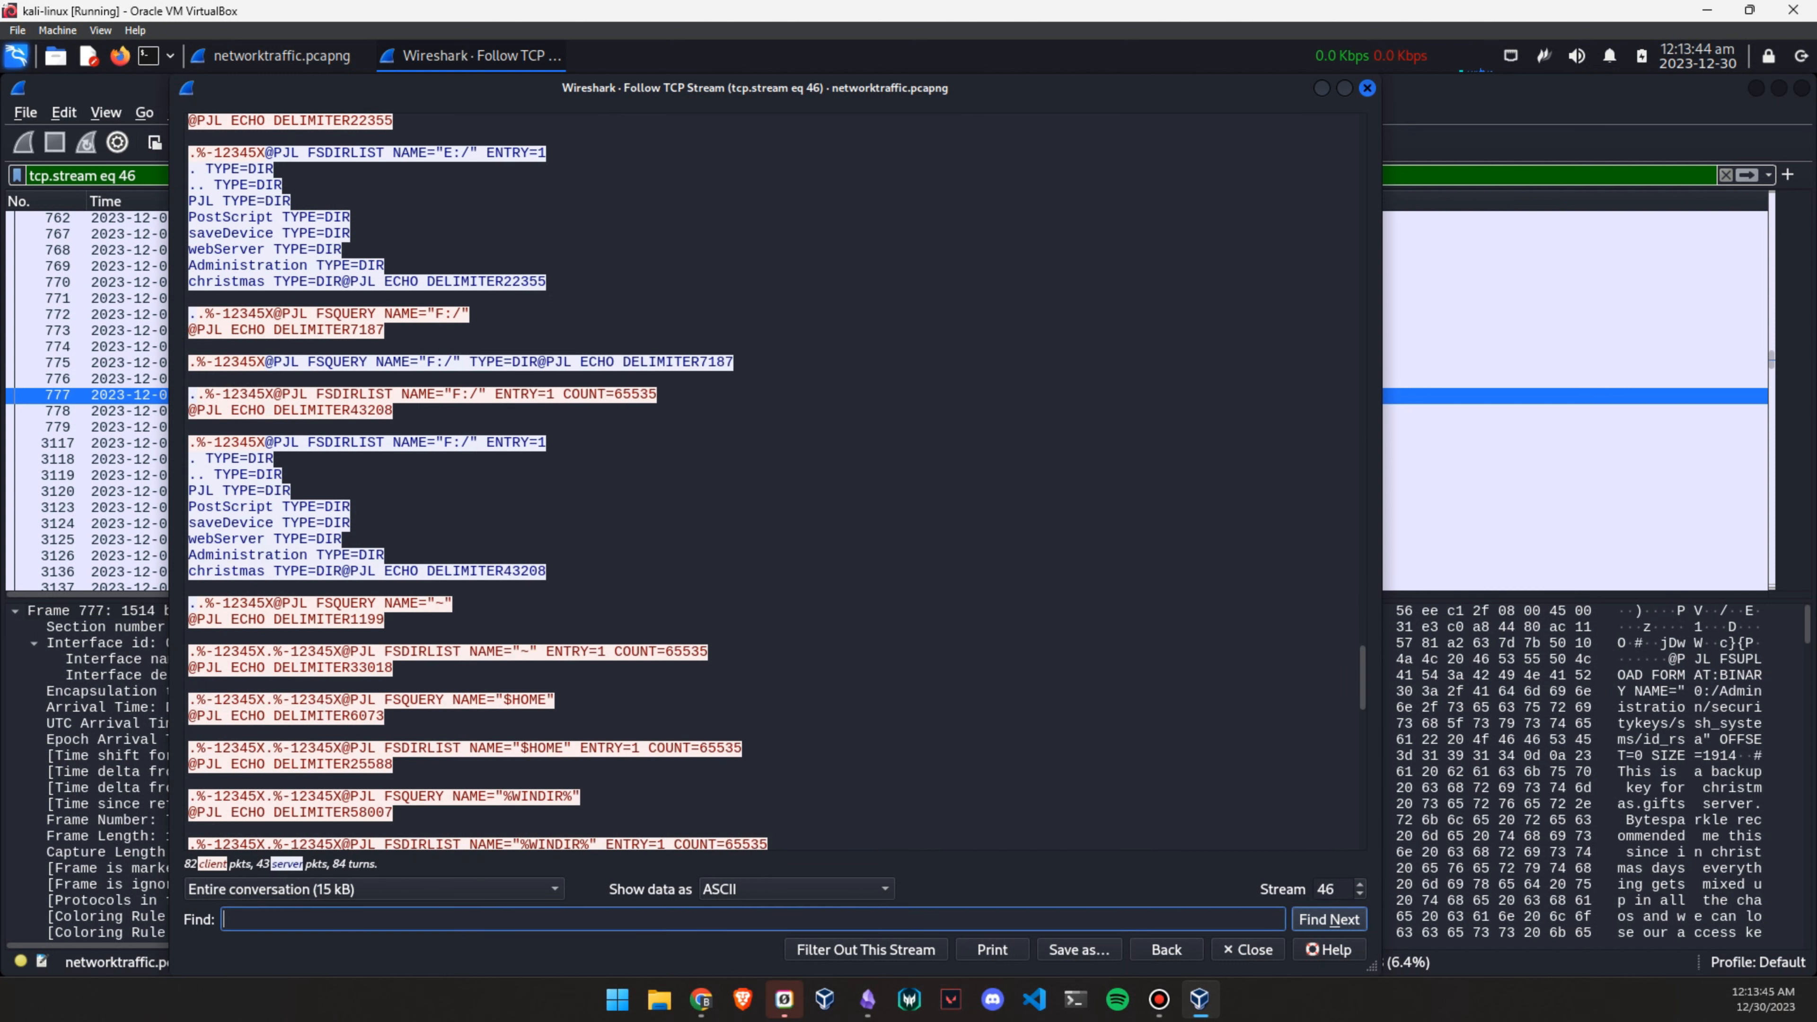
{"action": "type", "text": "delete"}
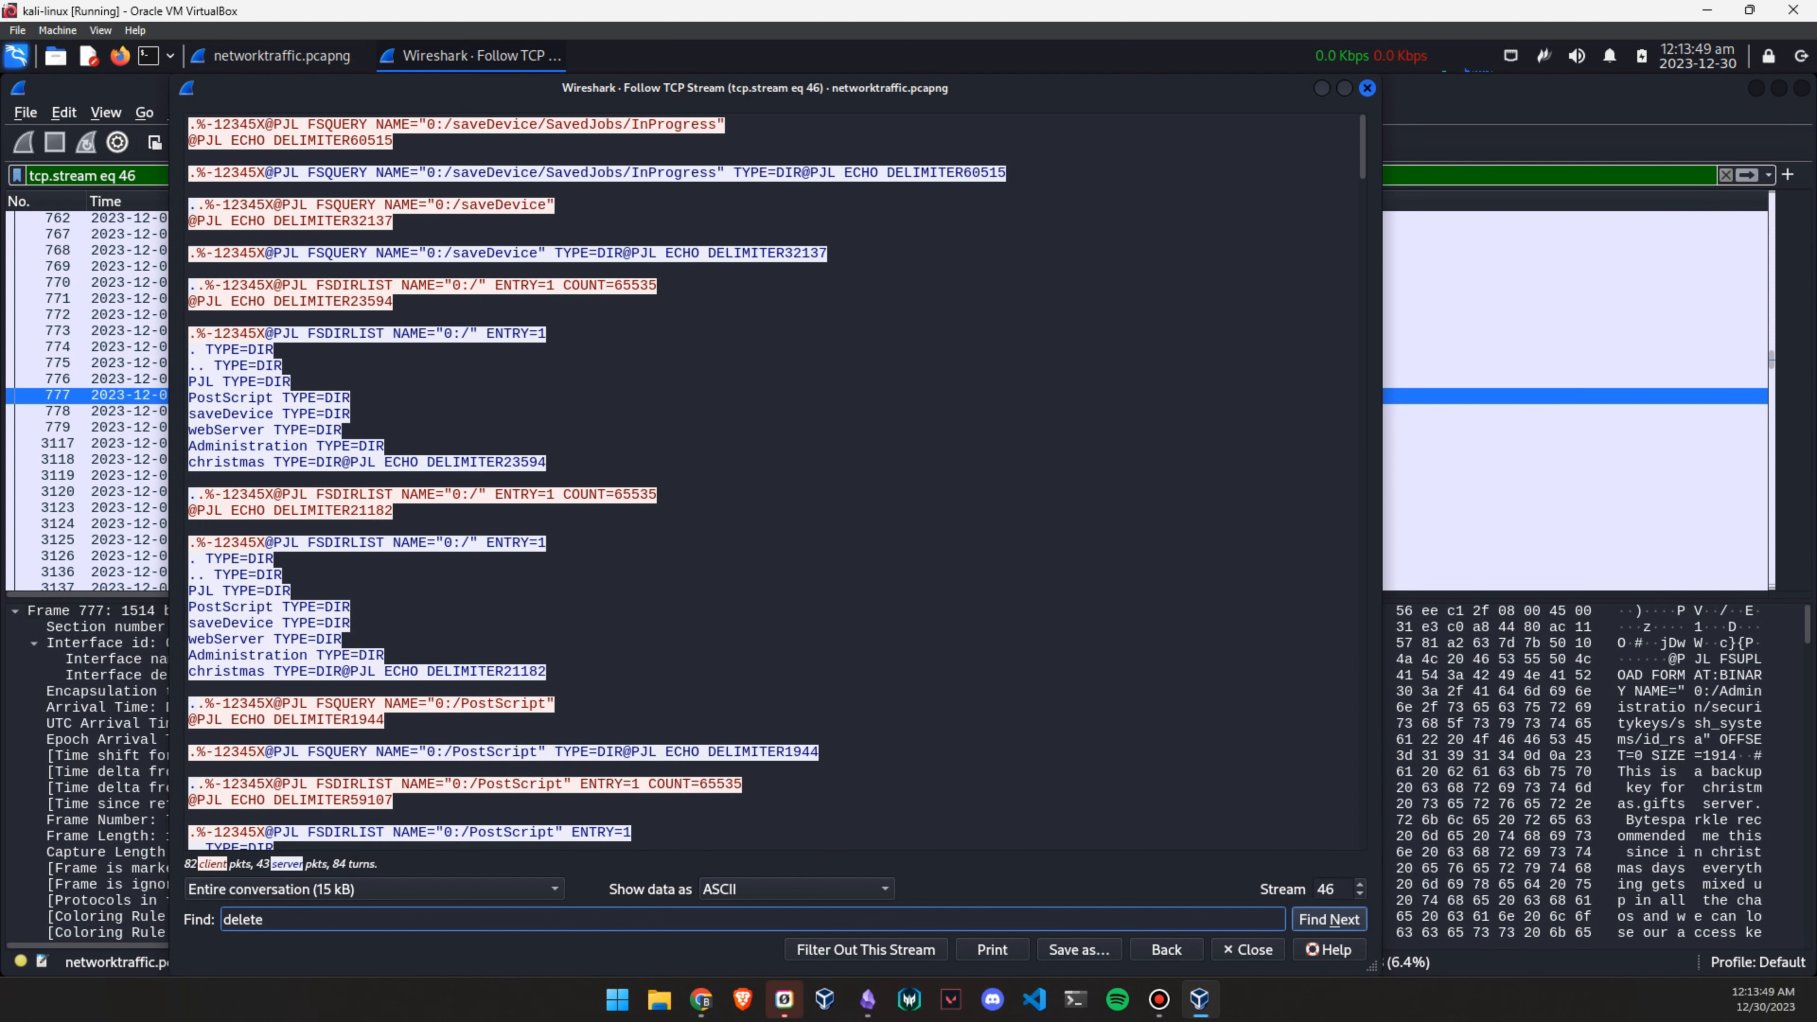
Search TCP stream 46 for "remove" instead
{"action": "key", "text": "BackSpace"}
{"action": "key", "text": "BackSpace"}
{"action": "key", "text": "BackSpace"}
{"action": "key", "text": "BackSpace"}
{"action": "key", "text": "BackSpace"}
{"action": "key", "text": "BackSpace"}
{"action": "type", "text": "re"}
{"action": "scroll", "coordinate": [773, 479], "scroll_direction": "down", "scroll_amount": 8}
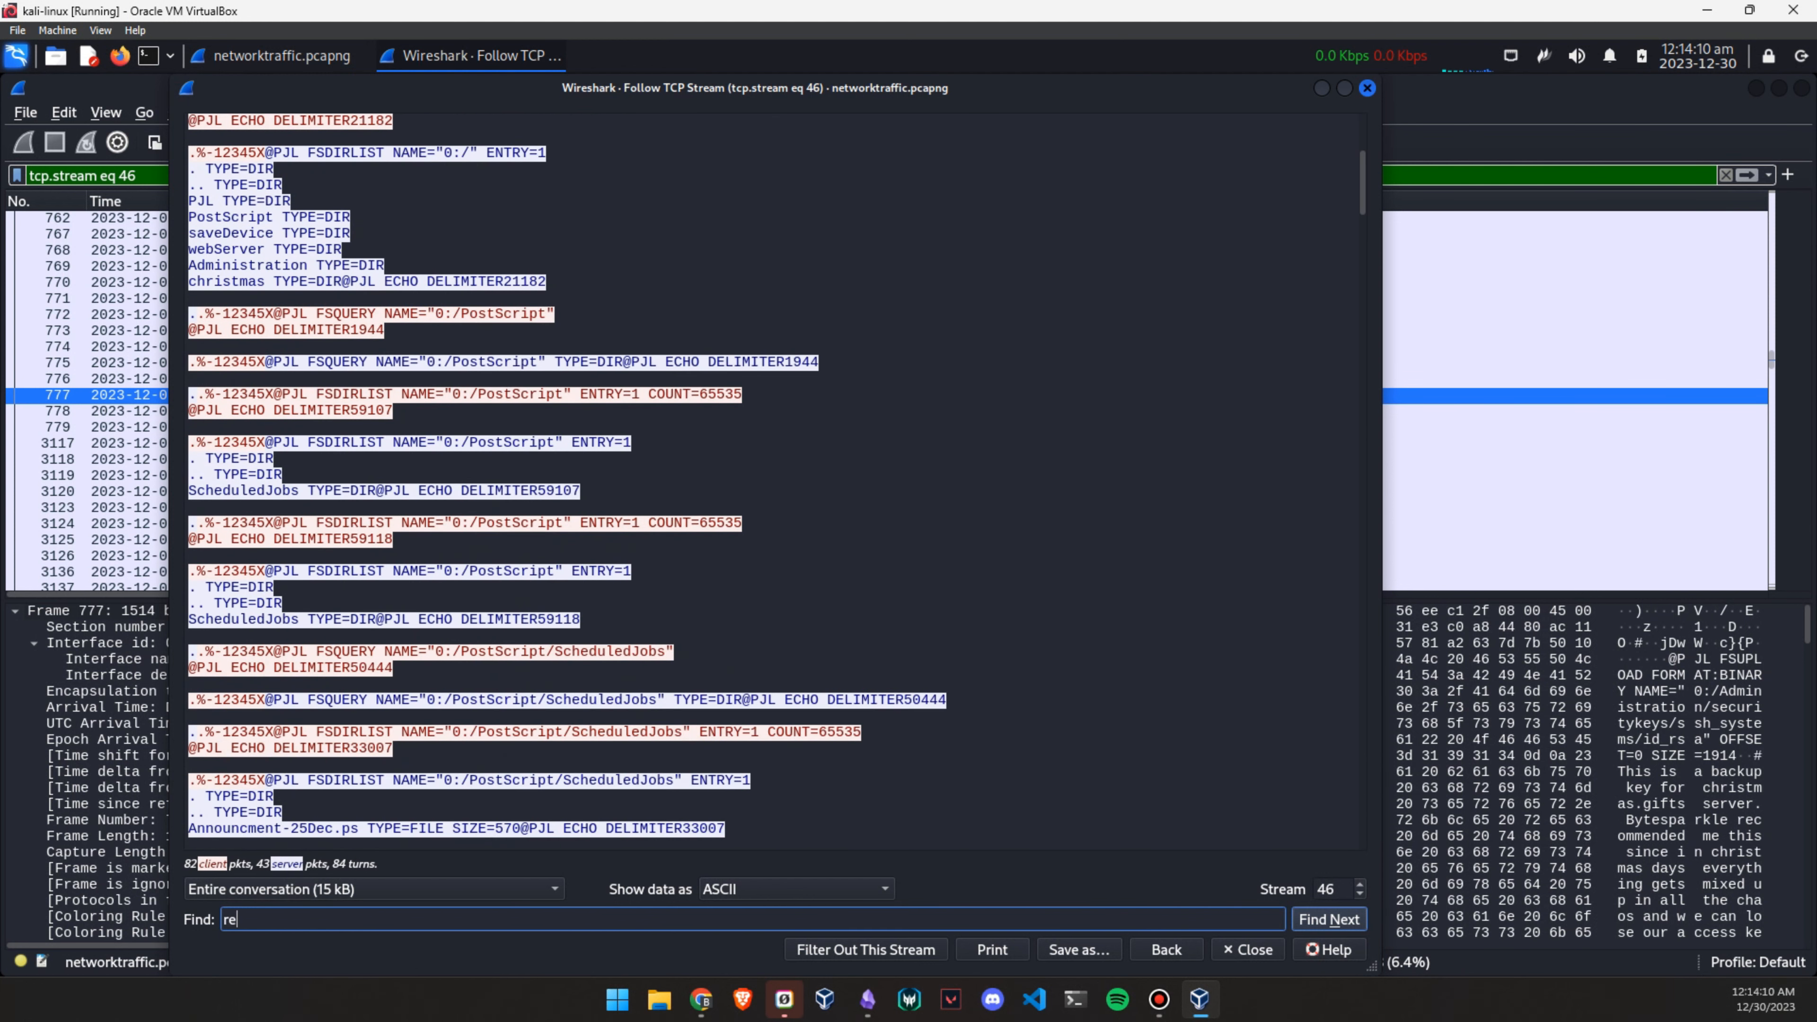
{"action": "type", "text": "move"}
{"action": "scroll", "coordinate": [773, 479], "scroll_direction": "up", "scroll_amount": 8}
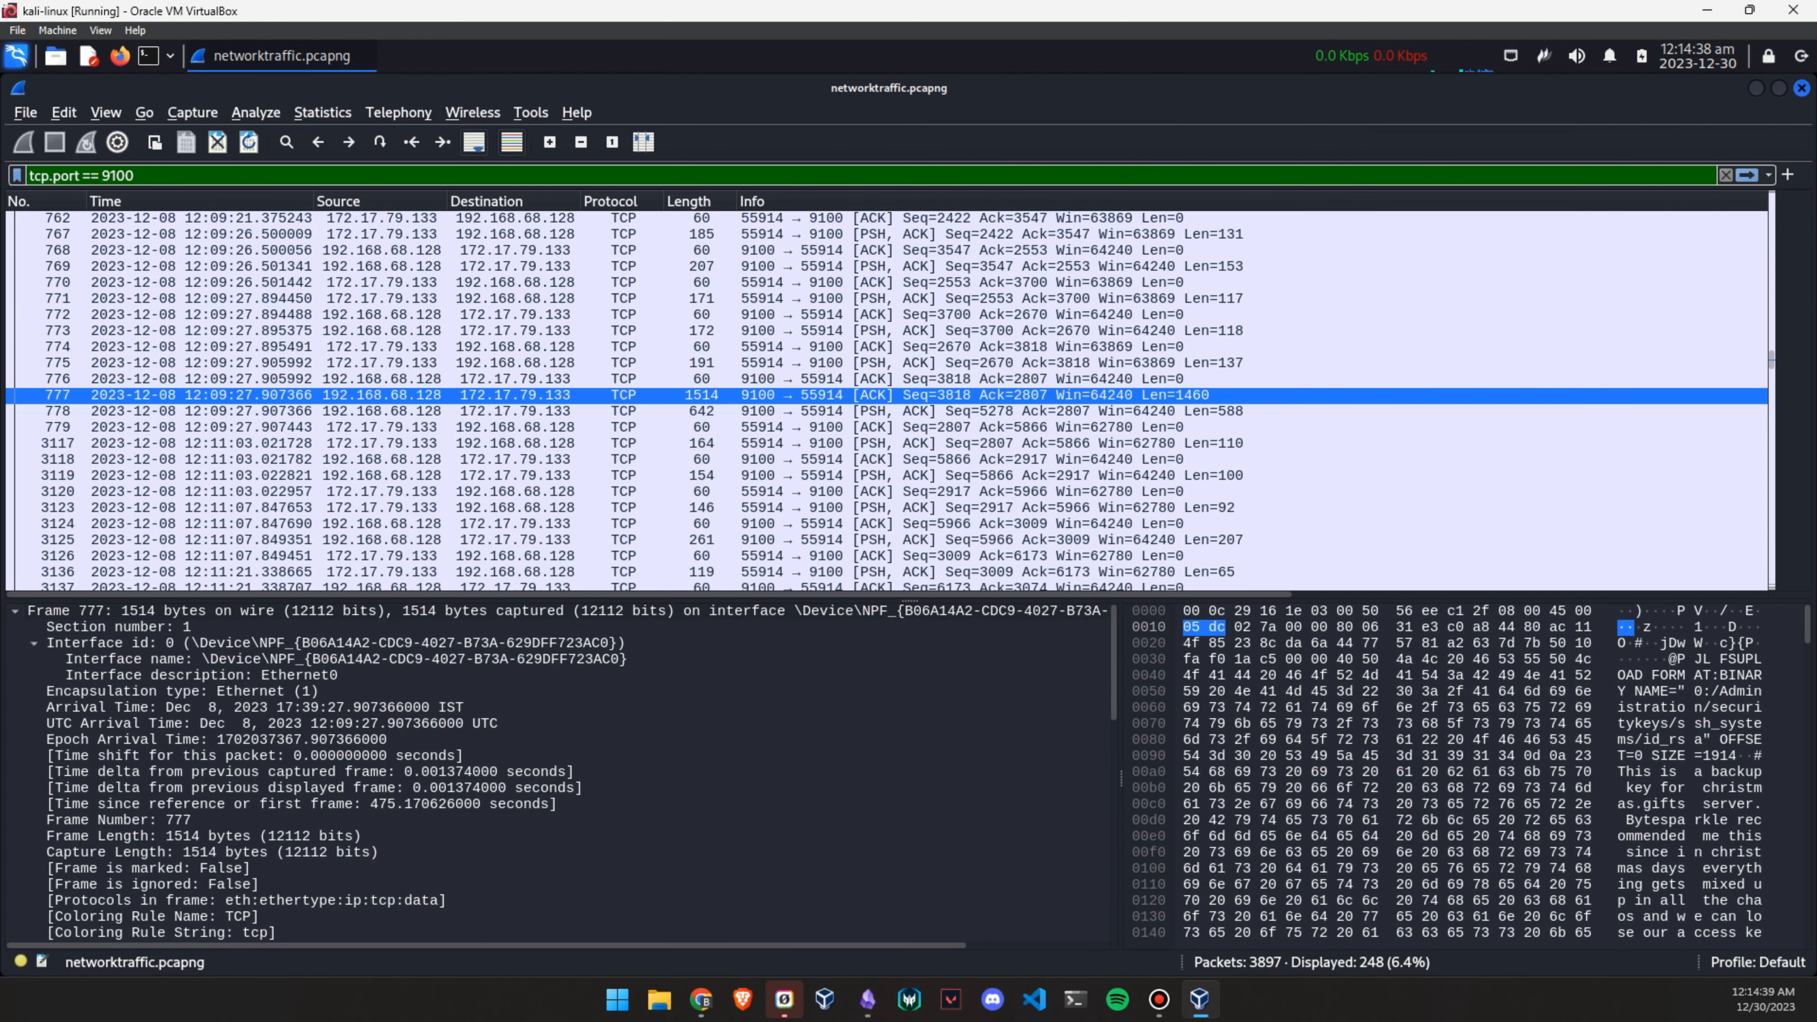
Filter the capture with tcp.port == 9100 again and list its TCP conversations sorted by ascending stream ID
{"action": "key", "text": "Return"}
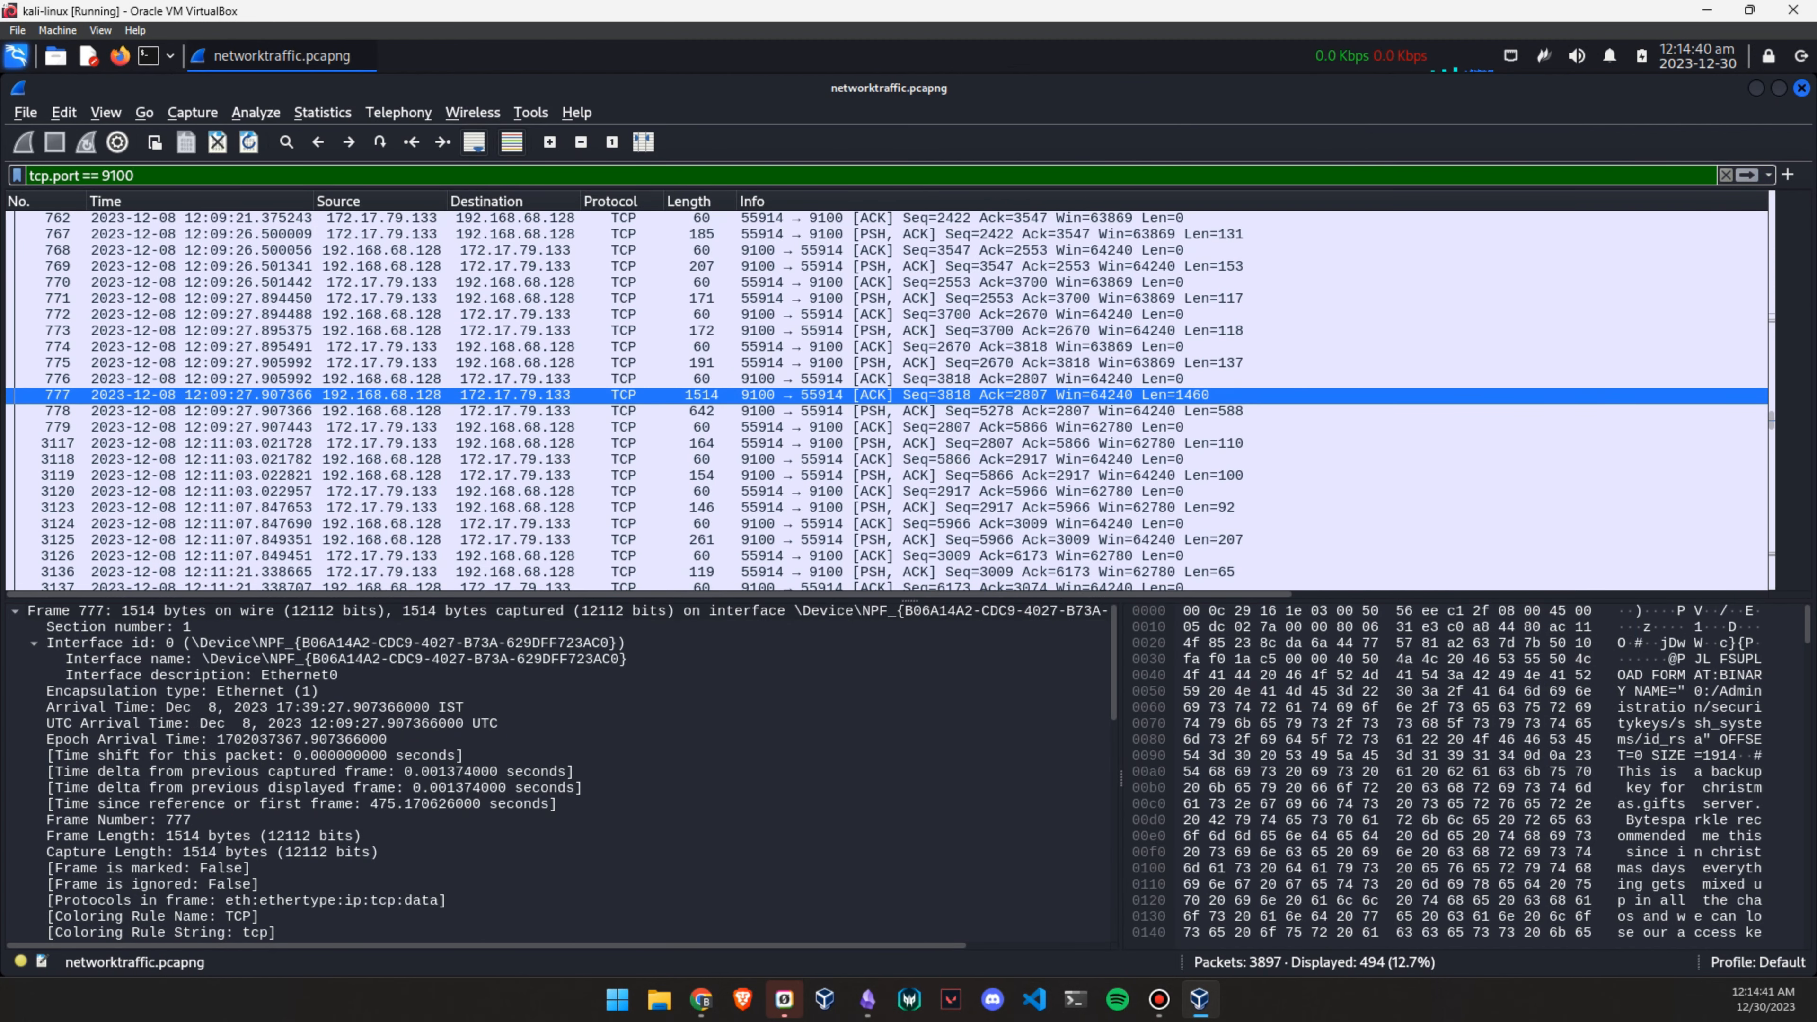
{"action": "left_click", "coordinate": [323, 112]}
{"action": "left_click", "coordinate": [359, 211]}
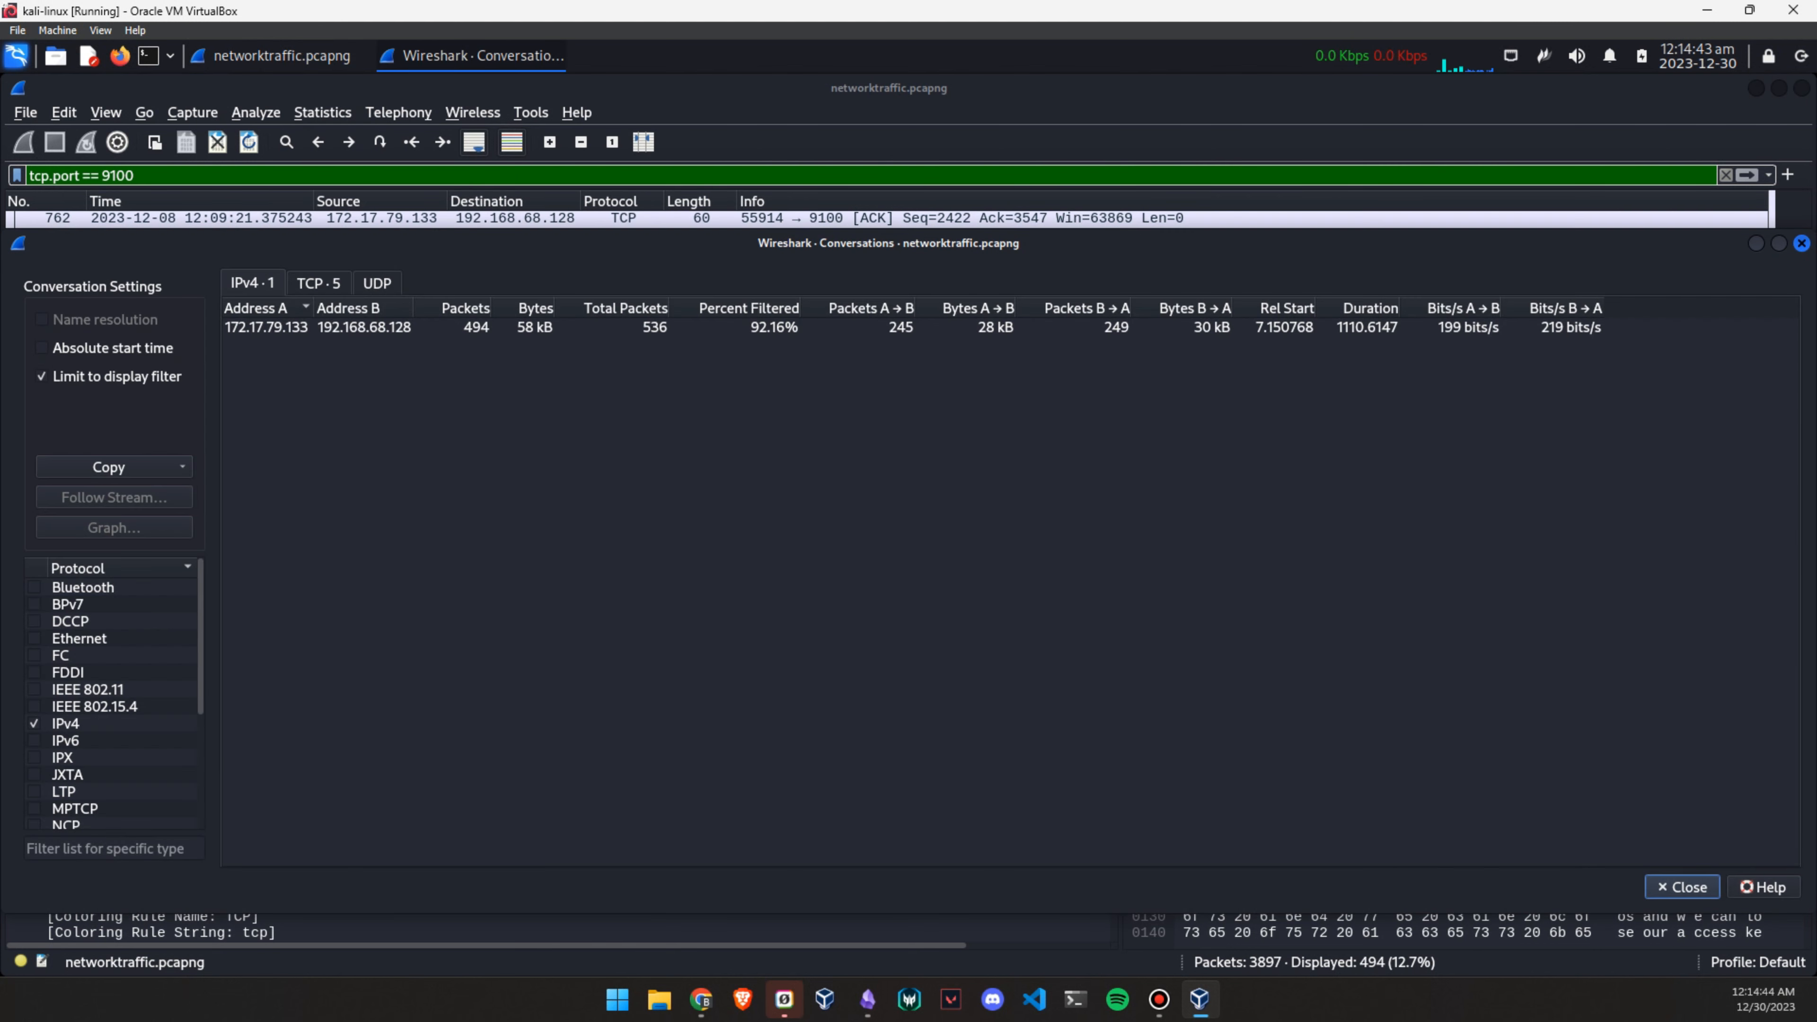
{"action": "left_click", "coordinate": [318, 283]}
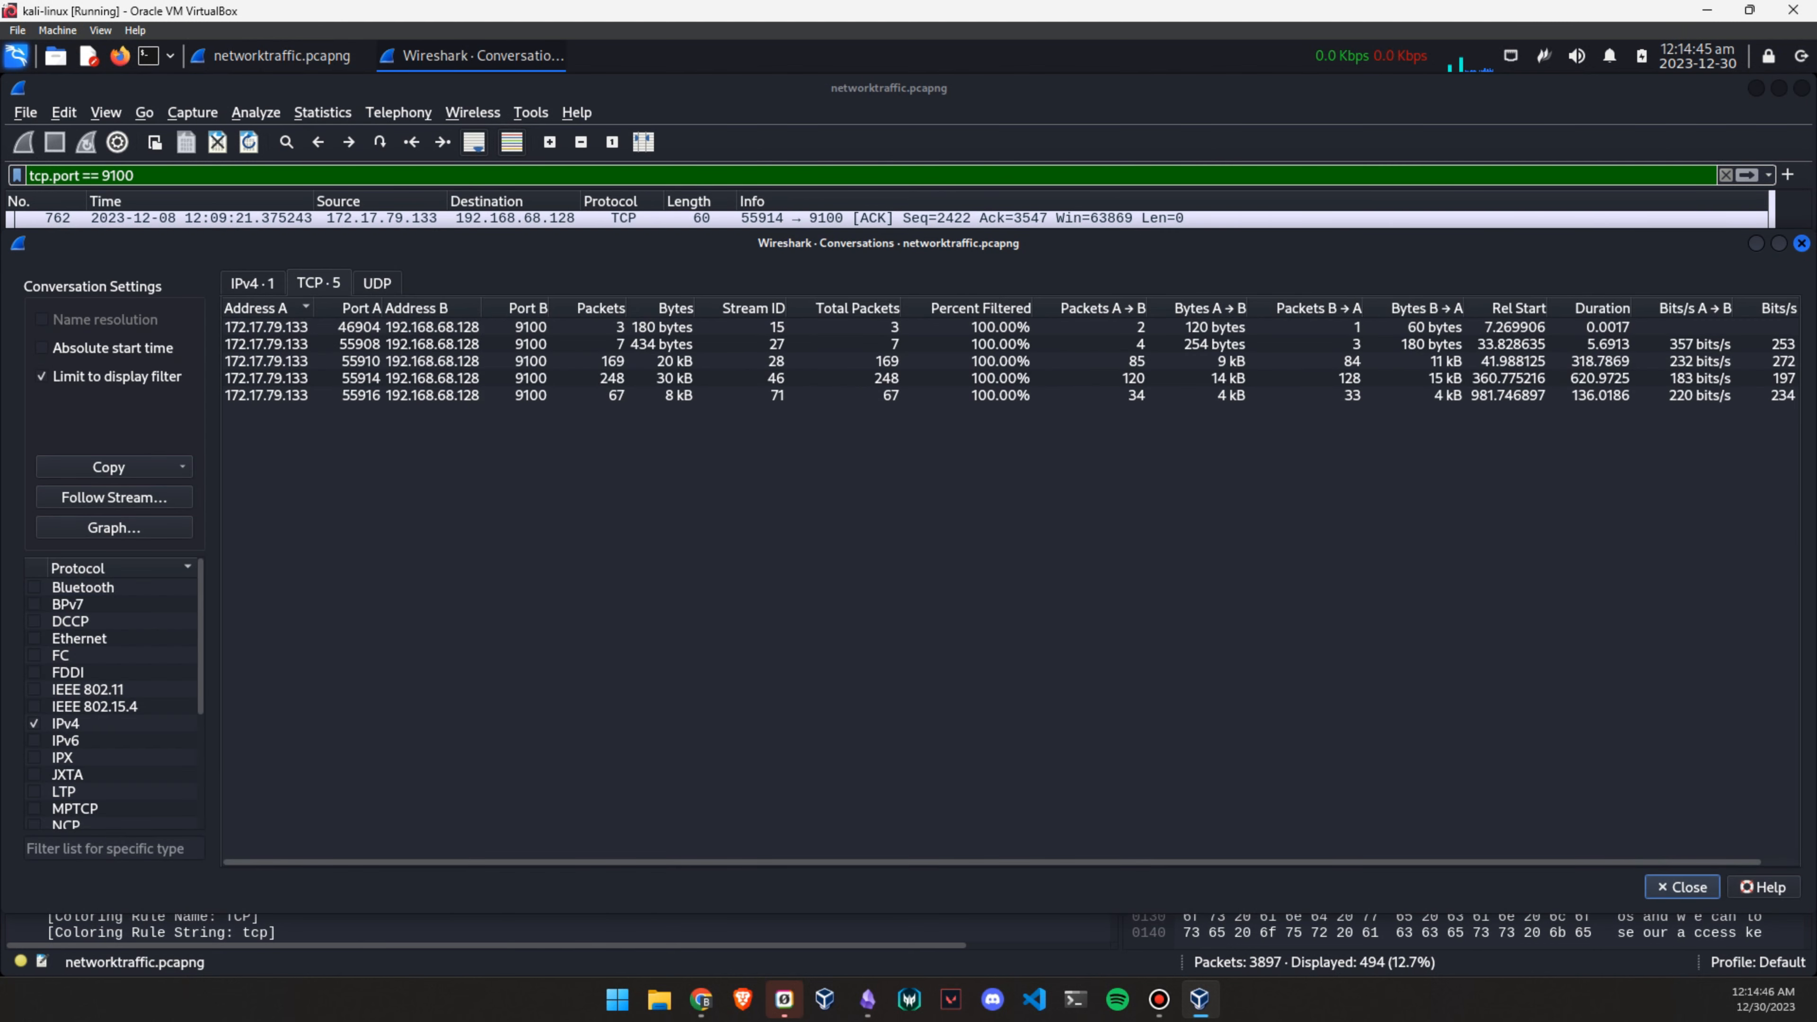
{"action": "left_click", "coordinate": [851, 309]}
{"action": "left_click", "coordinate": [751, 309]}
{"action": "left_click", "coordinate": [751, 308]}
Filter the capture to the stream 71 conversation and follow its TCP stream
{"action": "left_click", "coordinate": [759, 395]}
{"action": "right_click", "coordinate": [941, 396]}
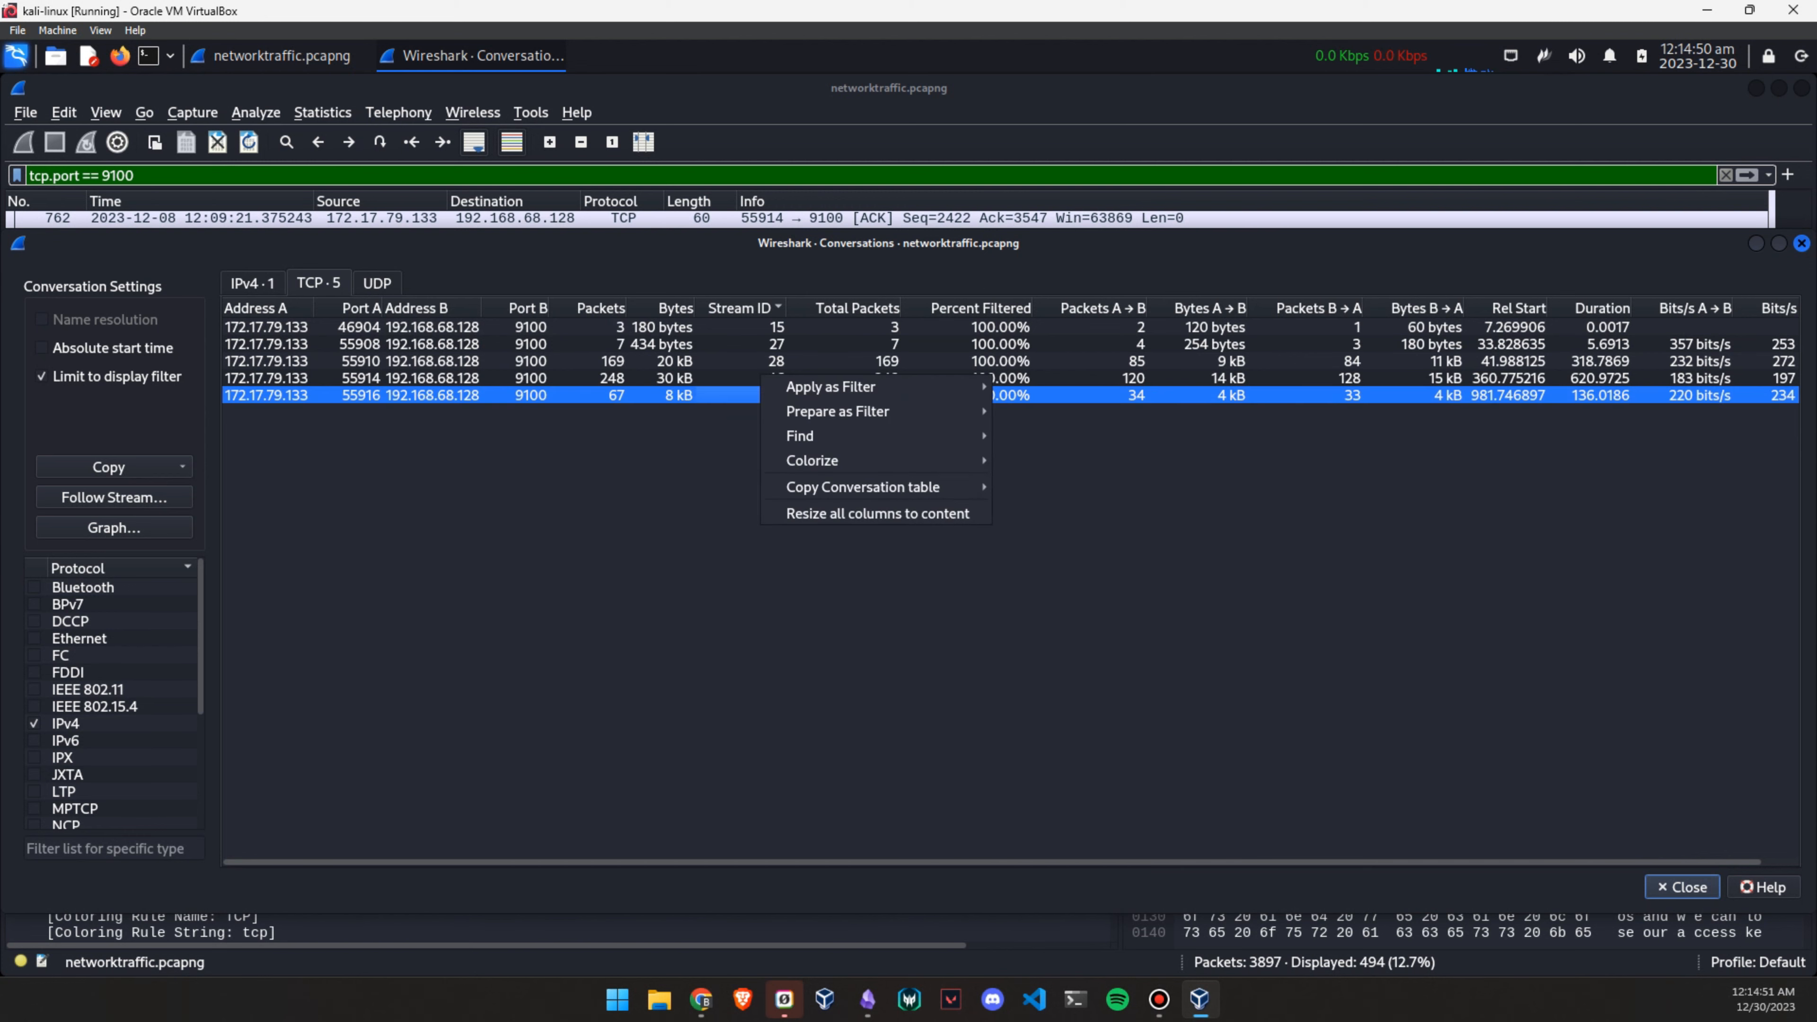
{"action": "left_click", "coordinate": [987, 382]}
{"action": "left_click", "coordinate": [501, 298]}
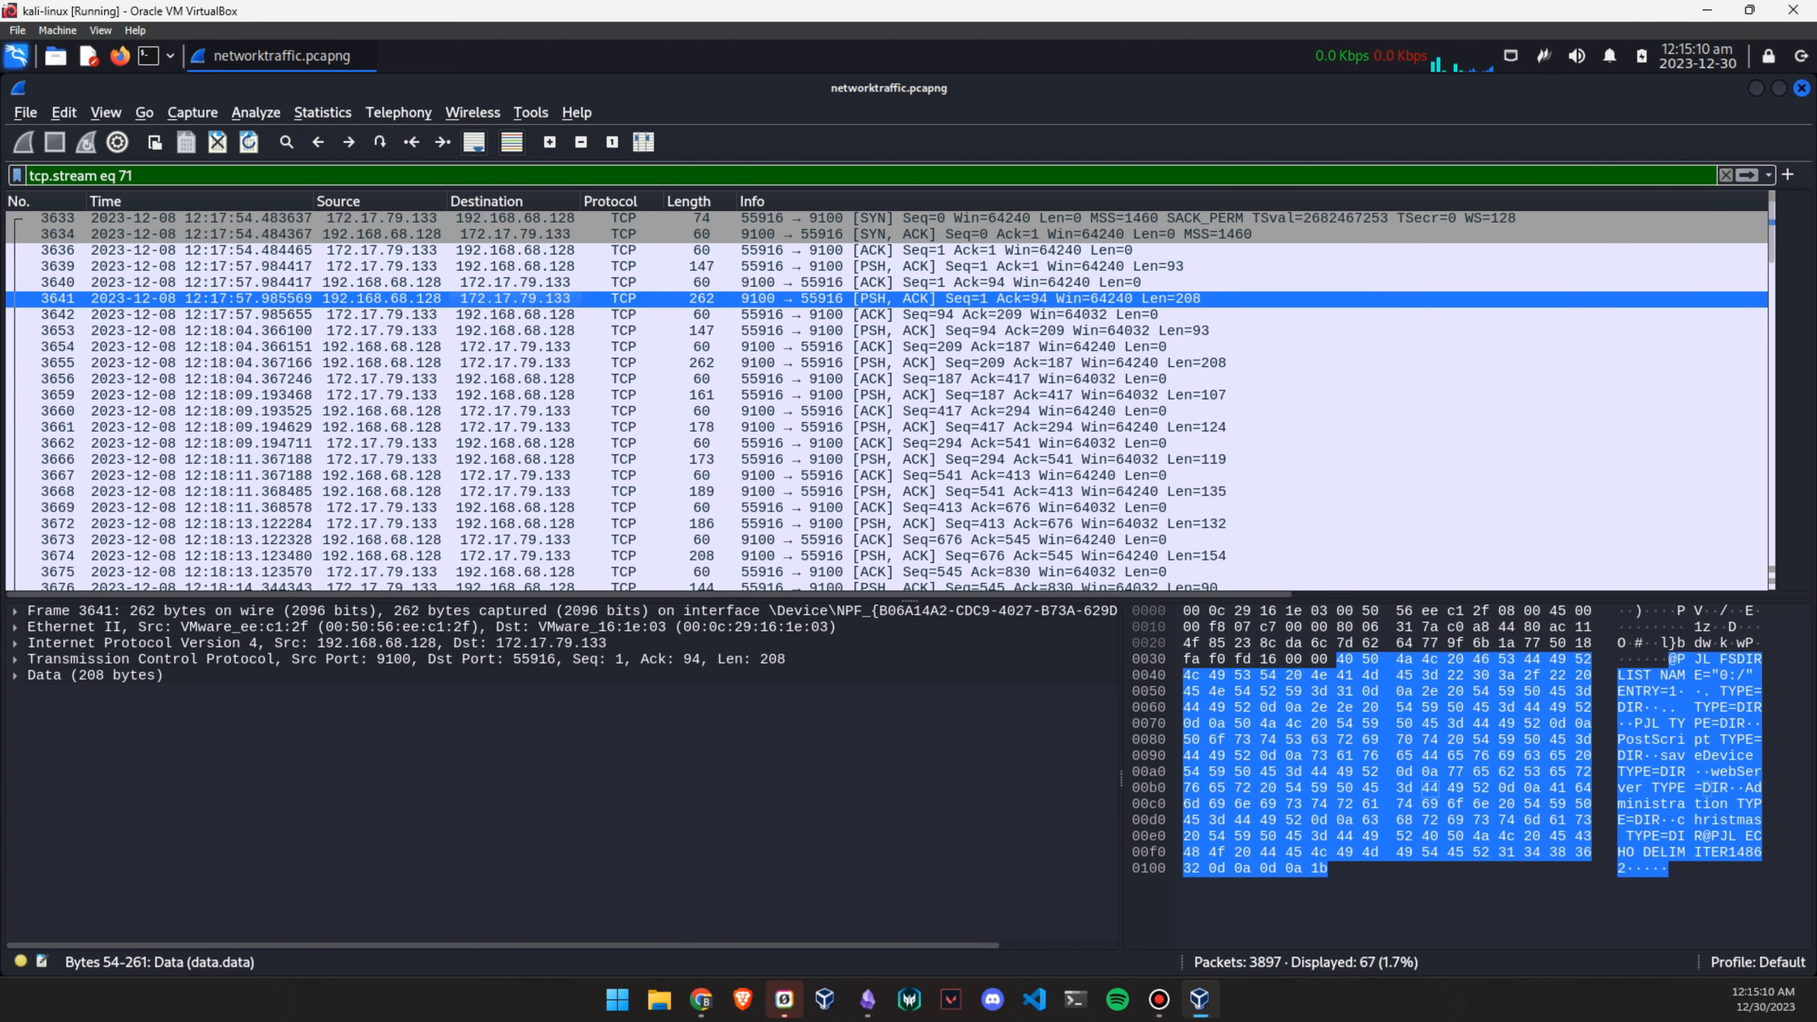
{"action": "left_click", "coordinate": [15, 676]}
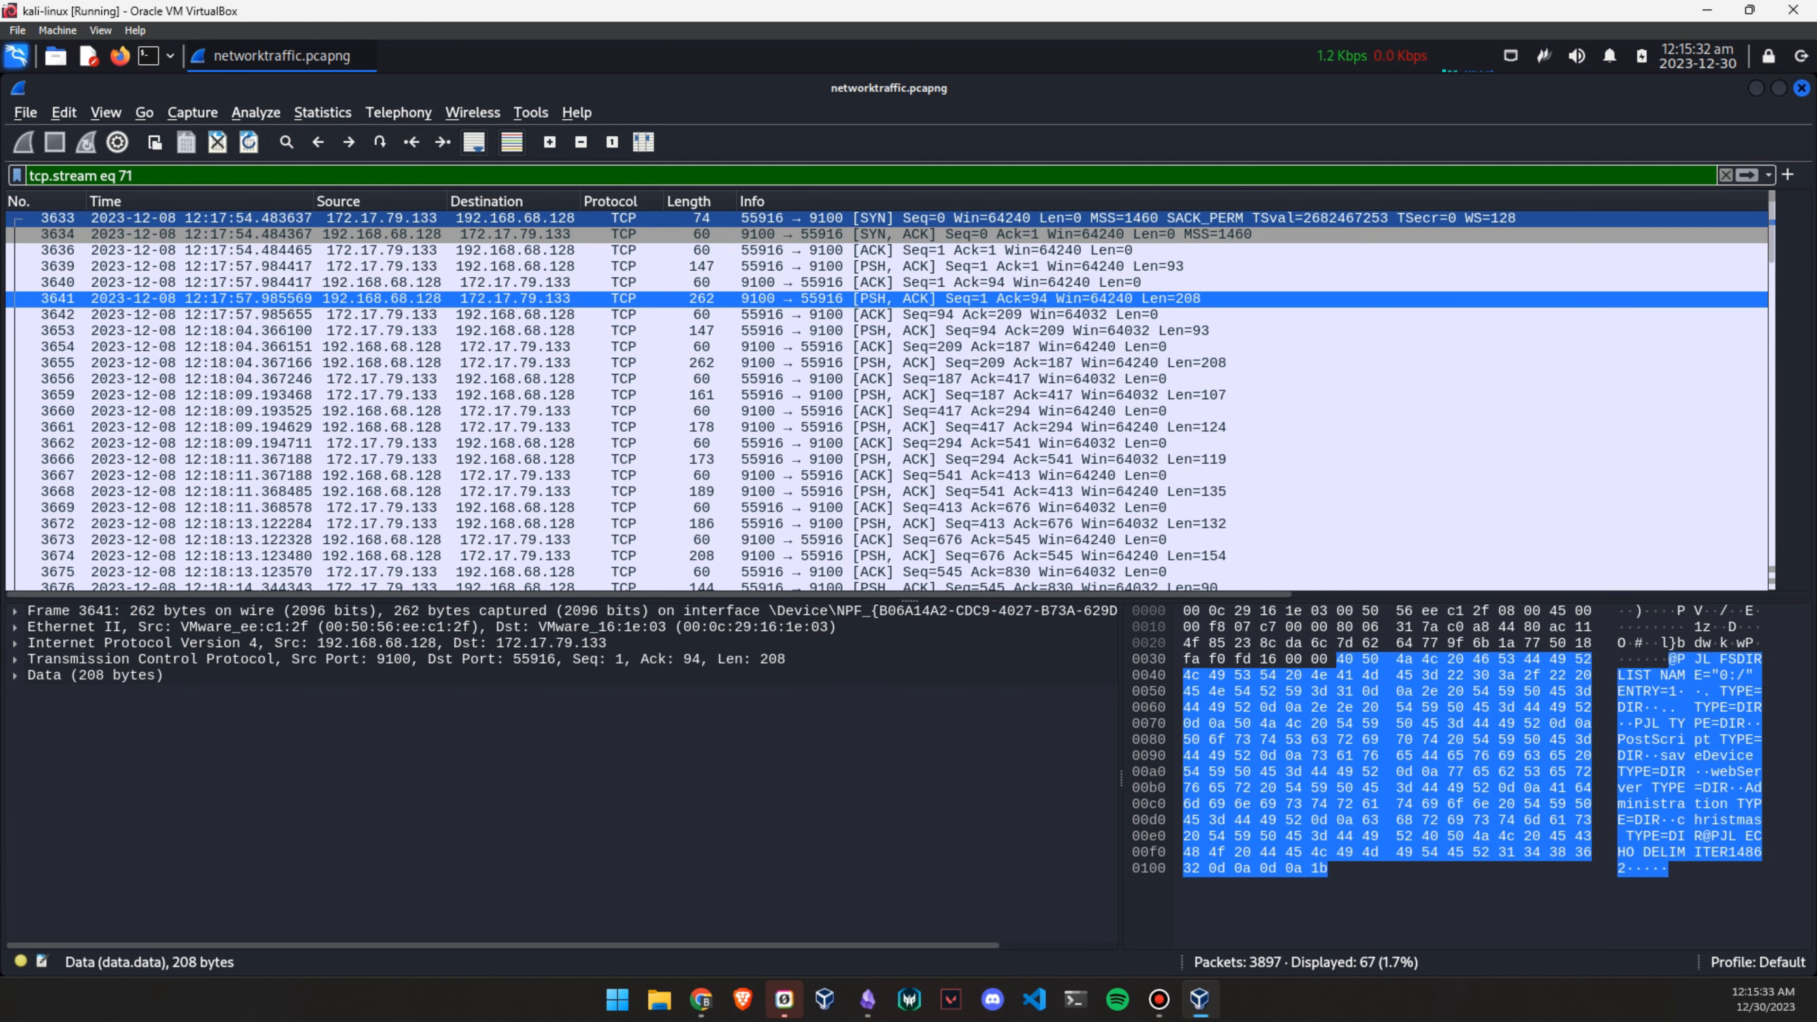
{"action": "right_click", "coordinate": [434, 217]}
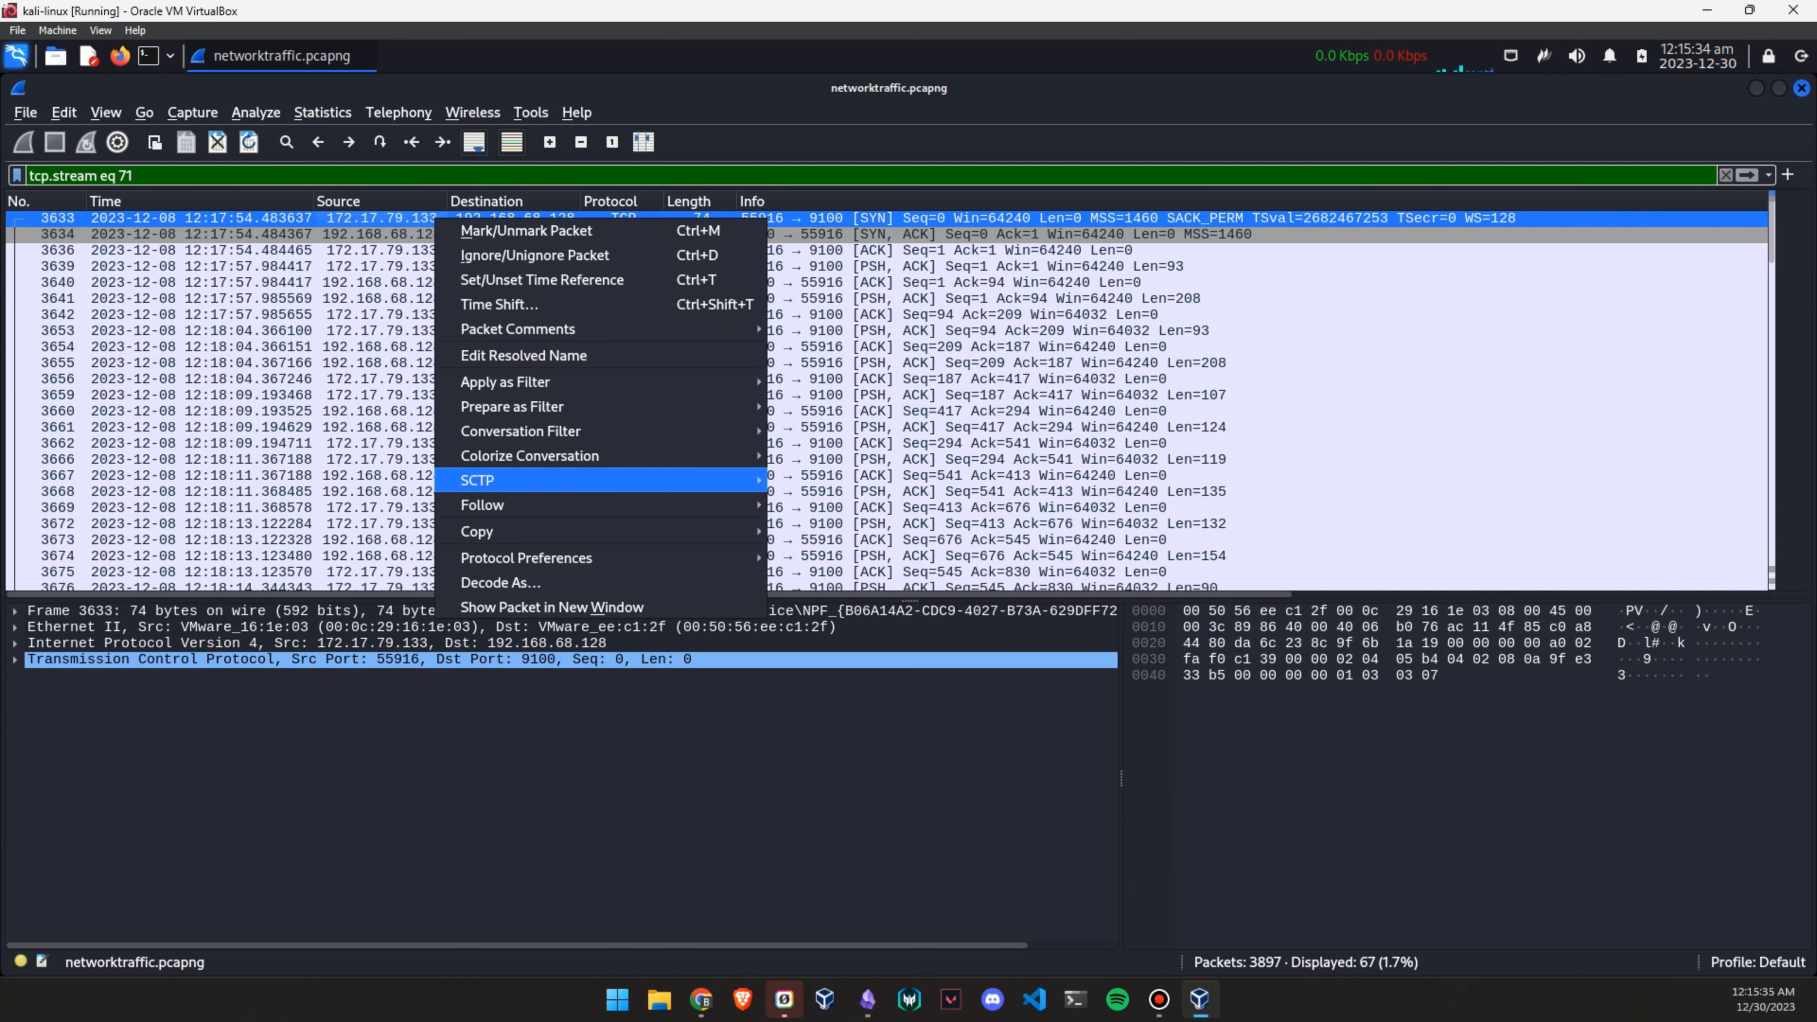
{"action": "mouse_move", "coordinate": [501, 507]}
{"action": "left_click", "coordinate": [830, 505]}
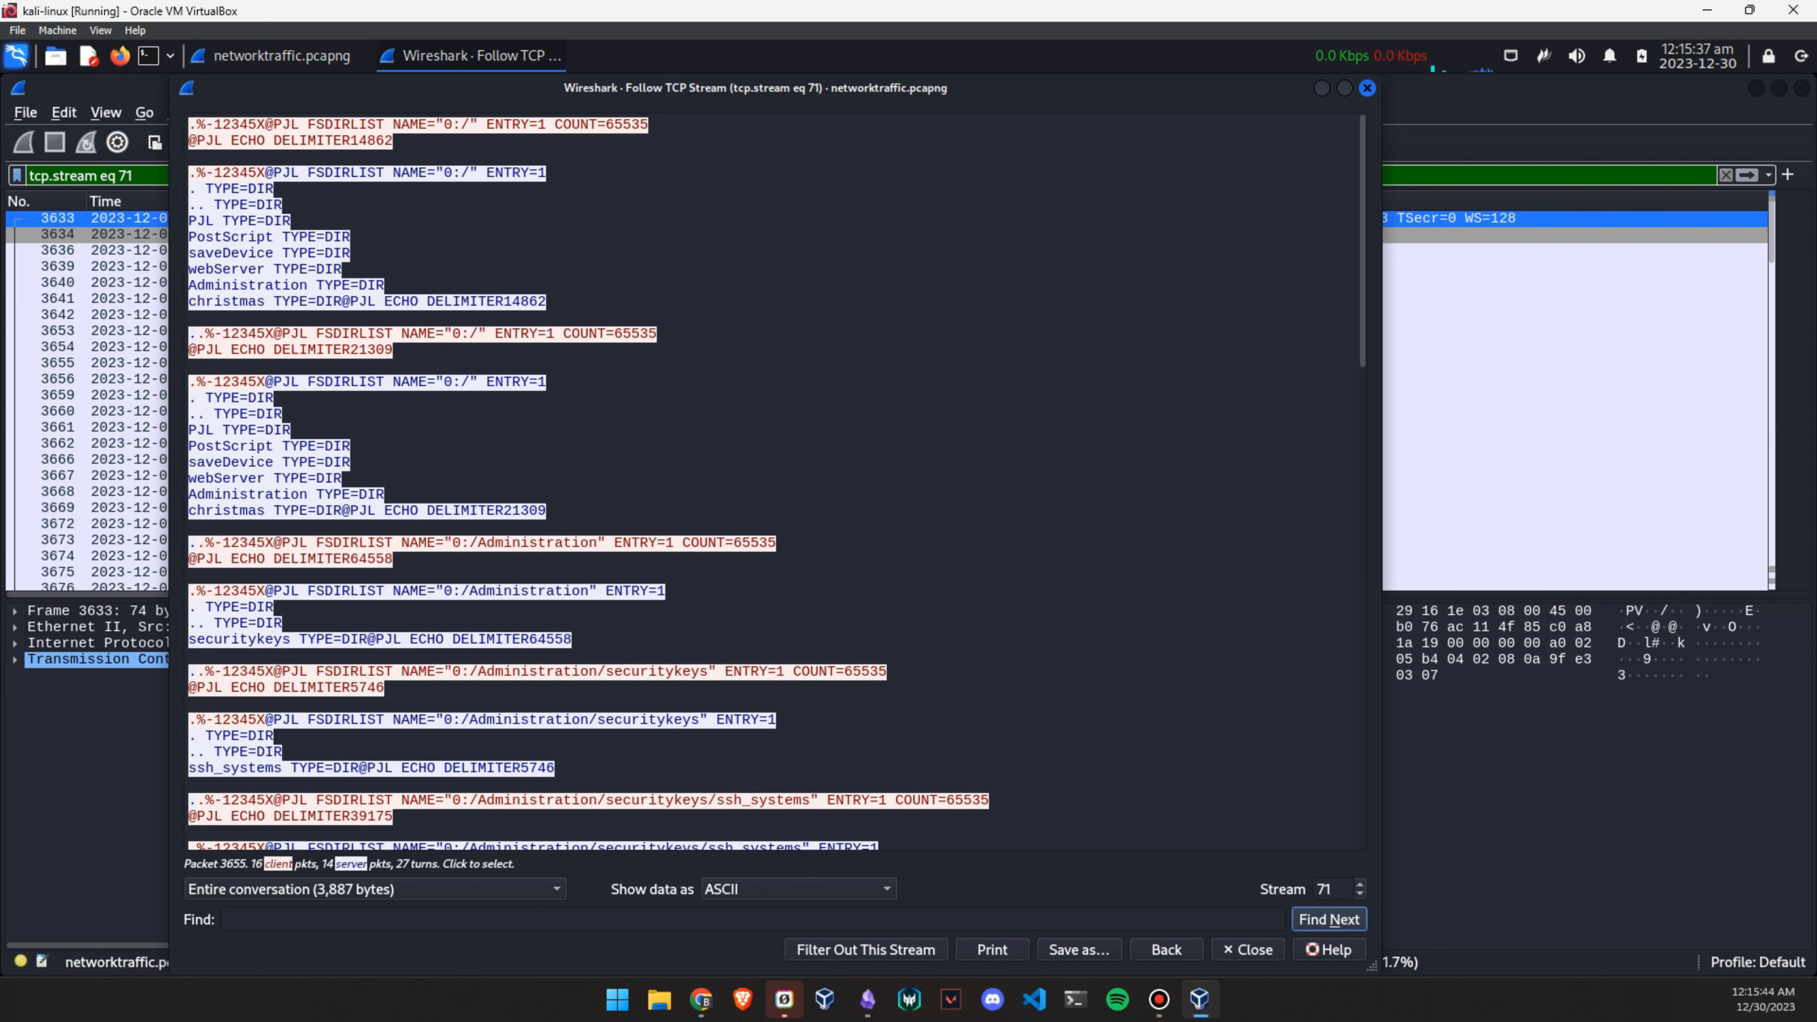
Read through TCP stream 71 to its end, examining the PJL directory listings and file commands under 0:/Administration/securitykeys/ssh_systems
{"action": "left_click_drag", "start_coordinate": [316, 511], "coordinate": [546, 510]}
{"action": "left_click", "coordinate": [546, 510]}
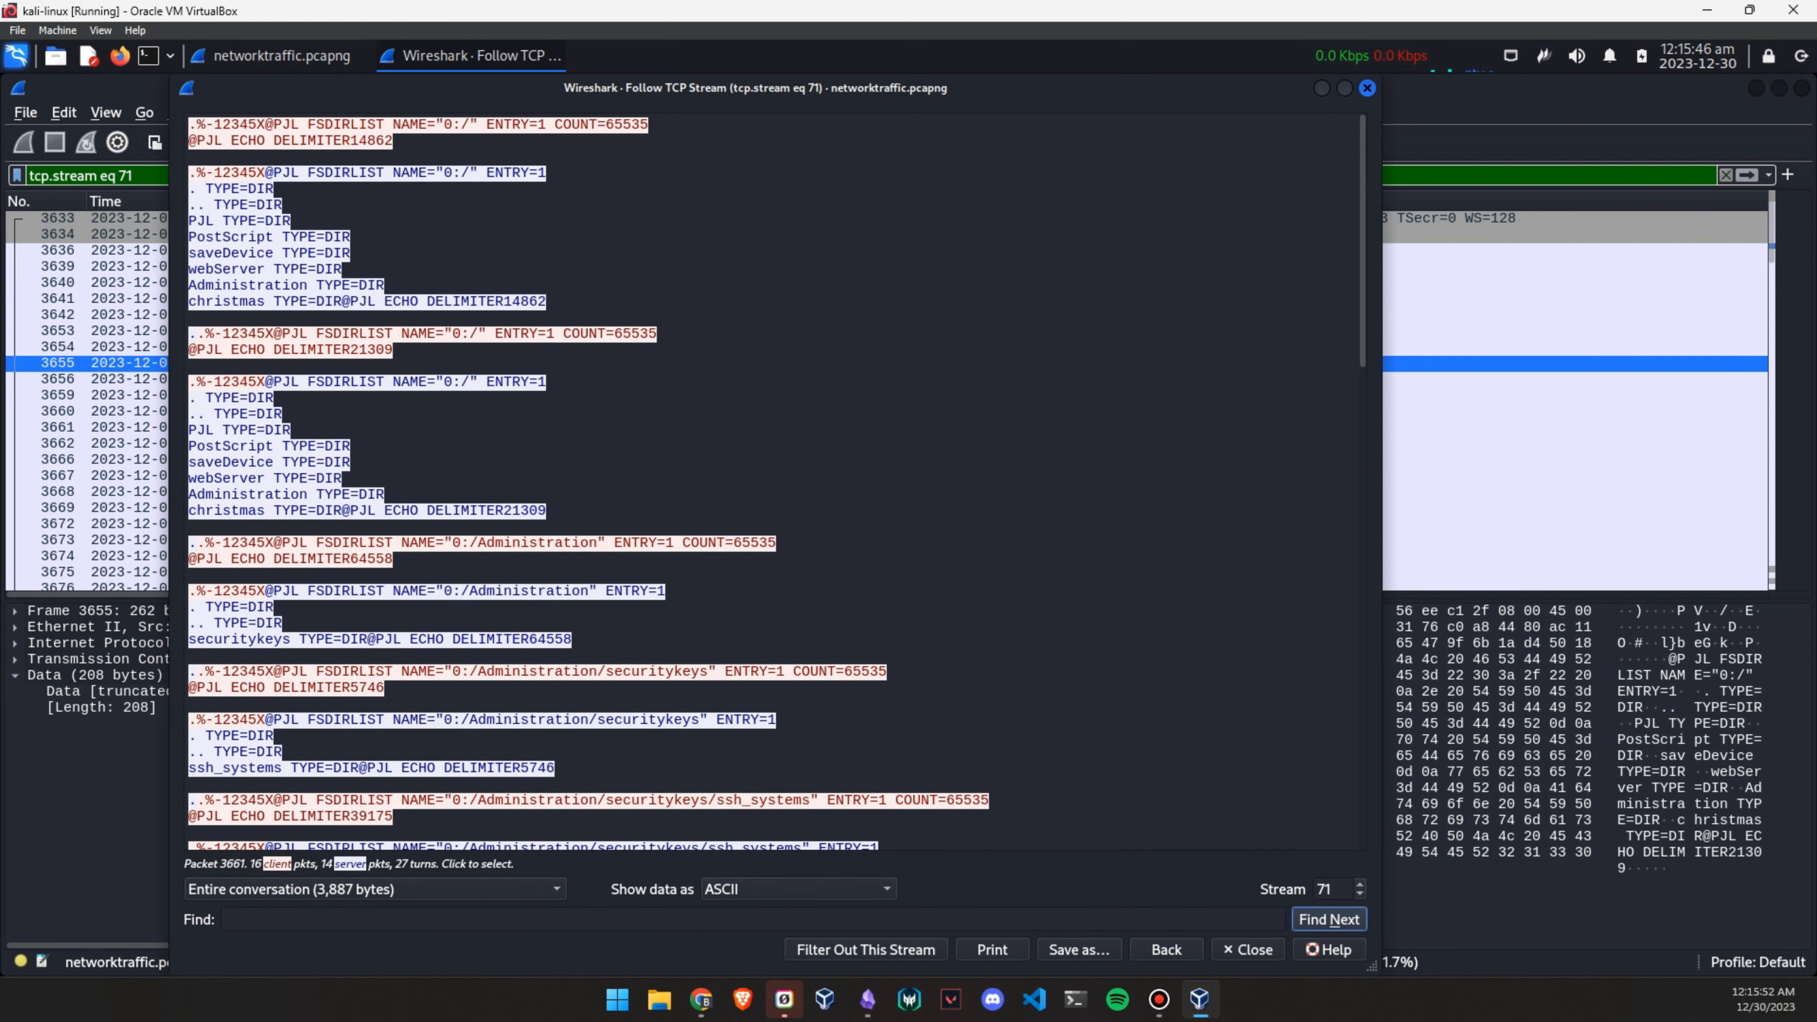
{"action": "scroll", "coordinate": [587, 458], "scroll_direction": "down", "scroll_amount": 10}
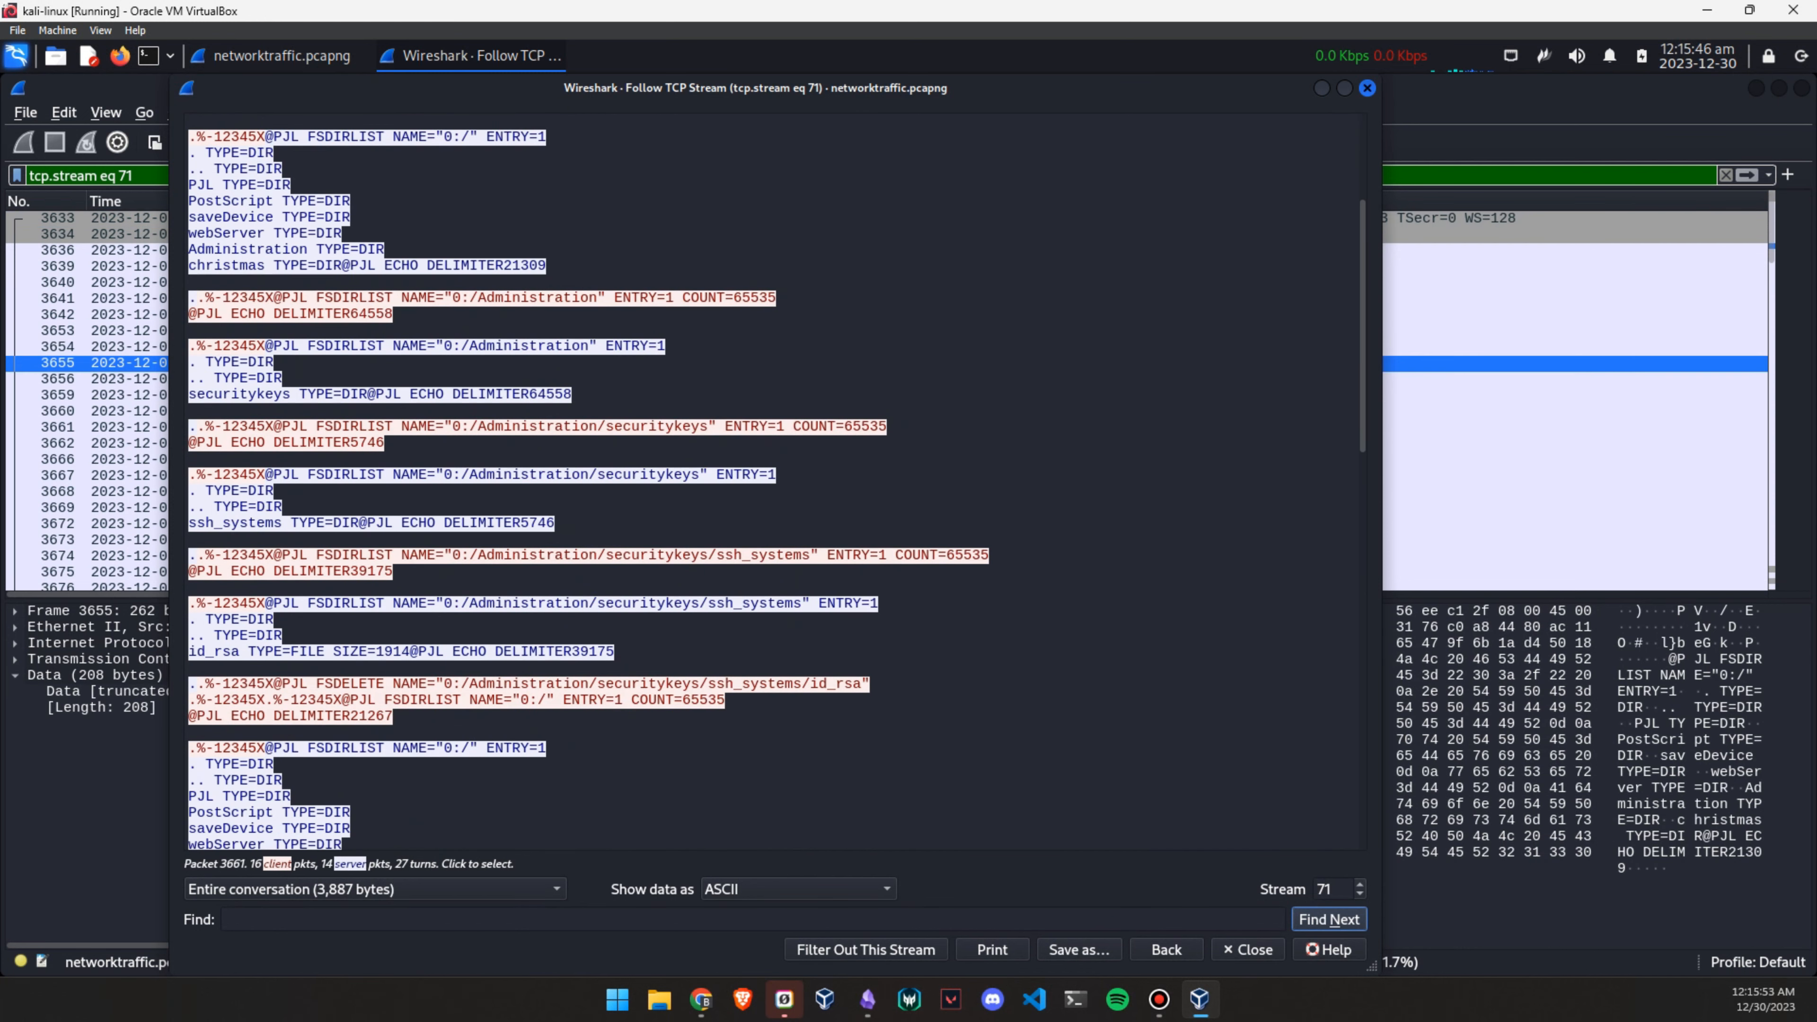
{"action": "left_click_drag", "start_coordinate": [607, 314], "coordinate": [810, 314]}
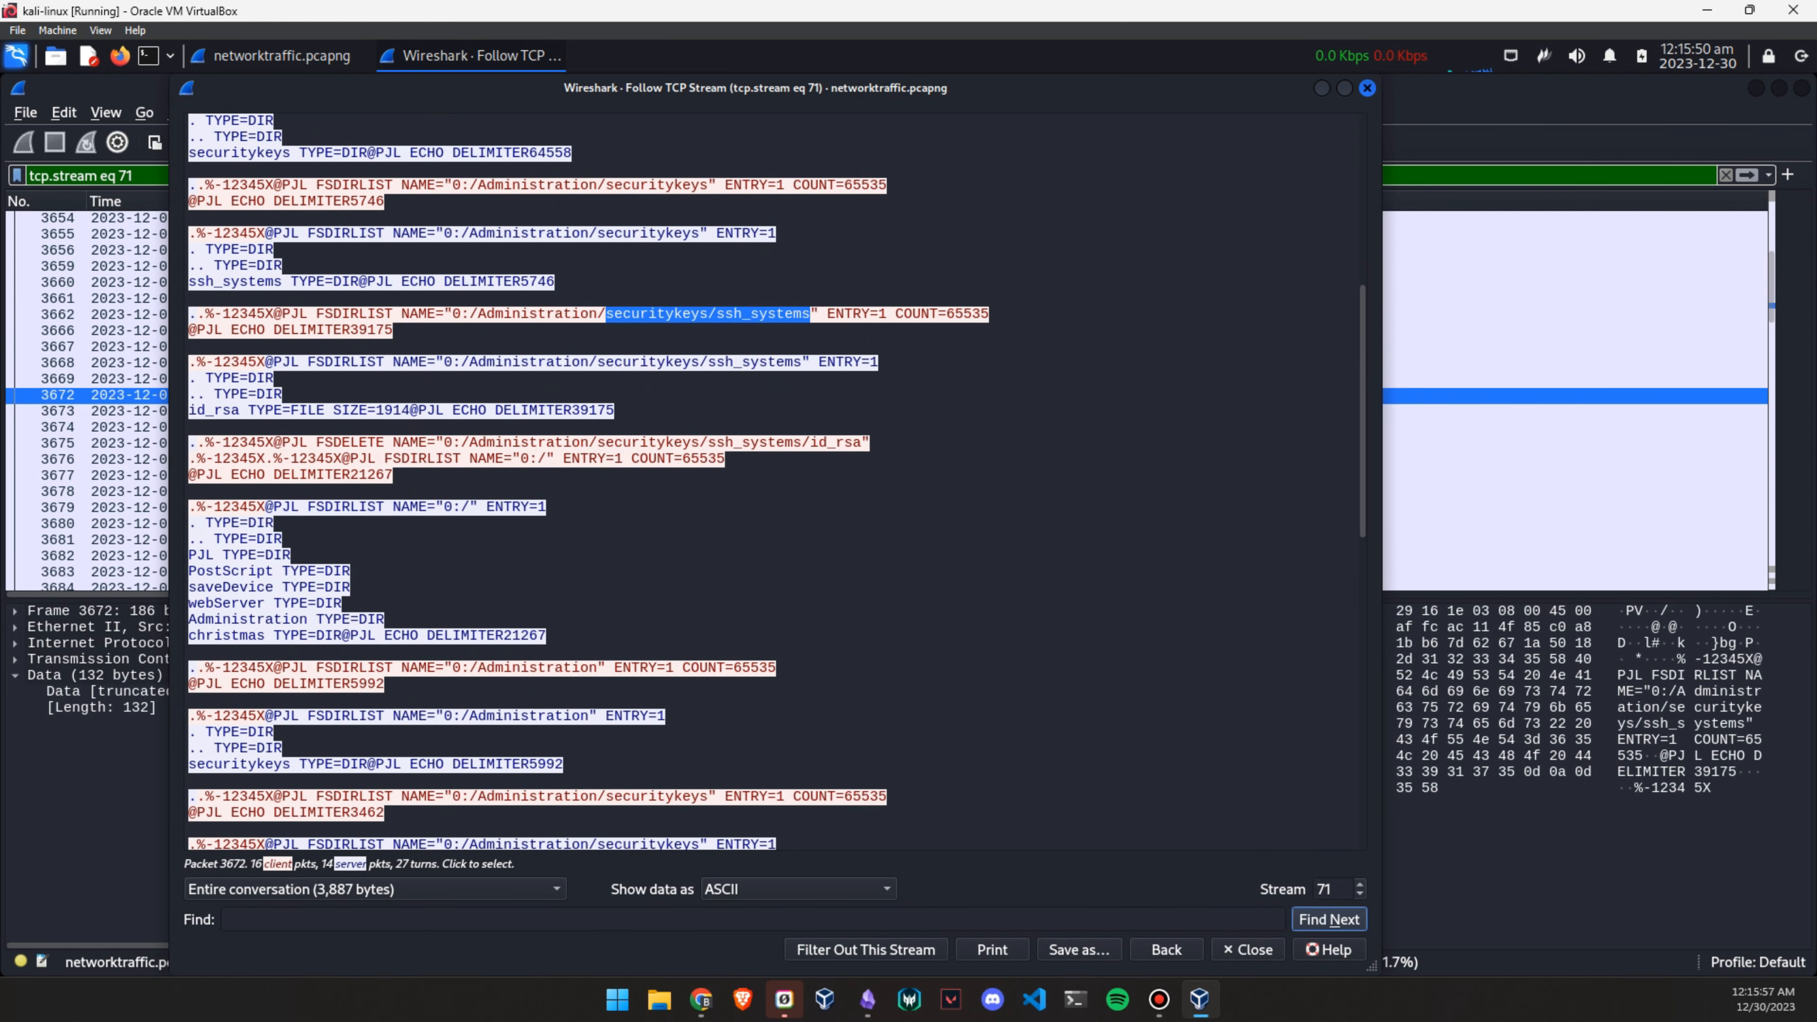
{"action": "scroll", "coordinate": [776, 482], "scroll_direction": "down", "scroll_amount": 10}
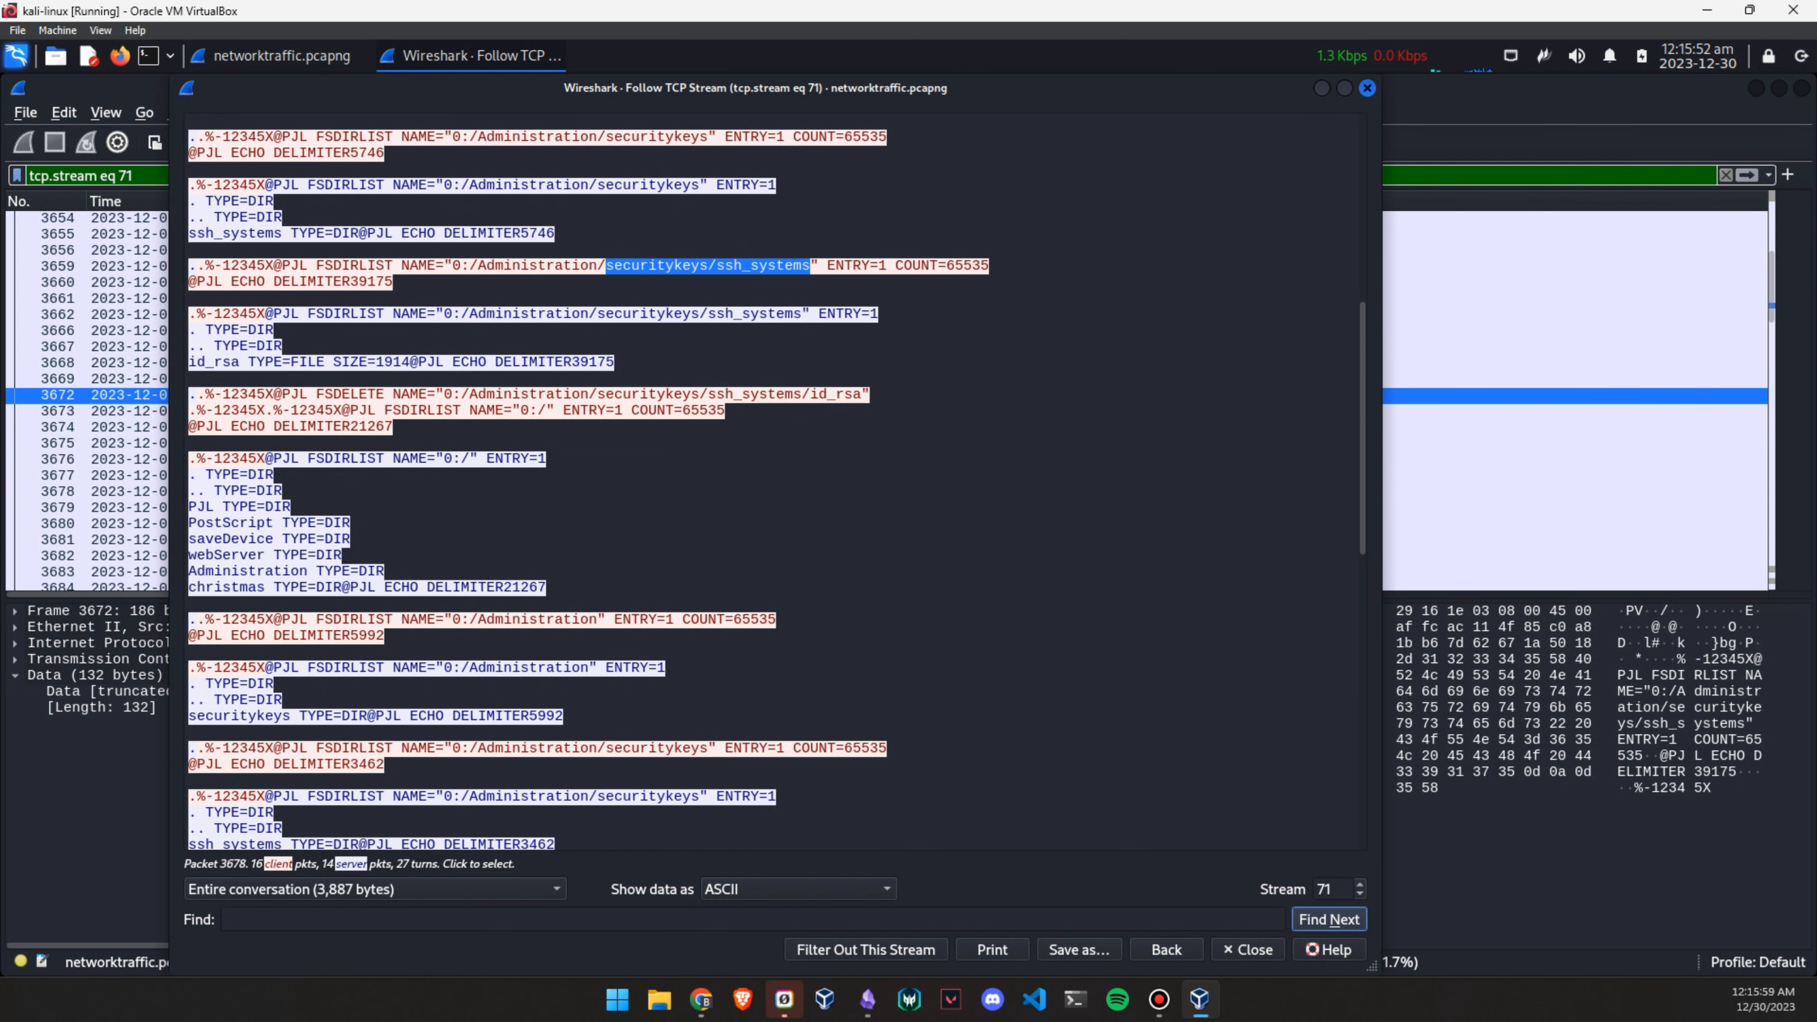
{"action": "left_click_drag", "start_coordinate": [478, 571], "coordinate": [819, 571]}
{"action": "scroll", "coordinate": [819, 570], "scroll_direction": "down", "scroll_amount": 4}
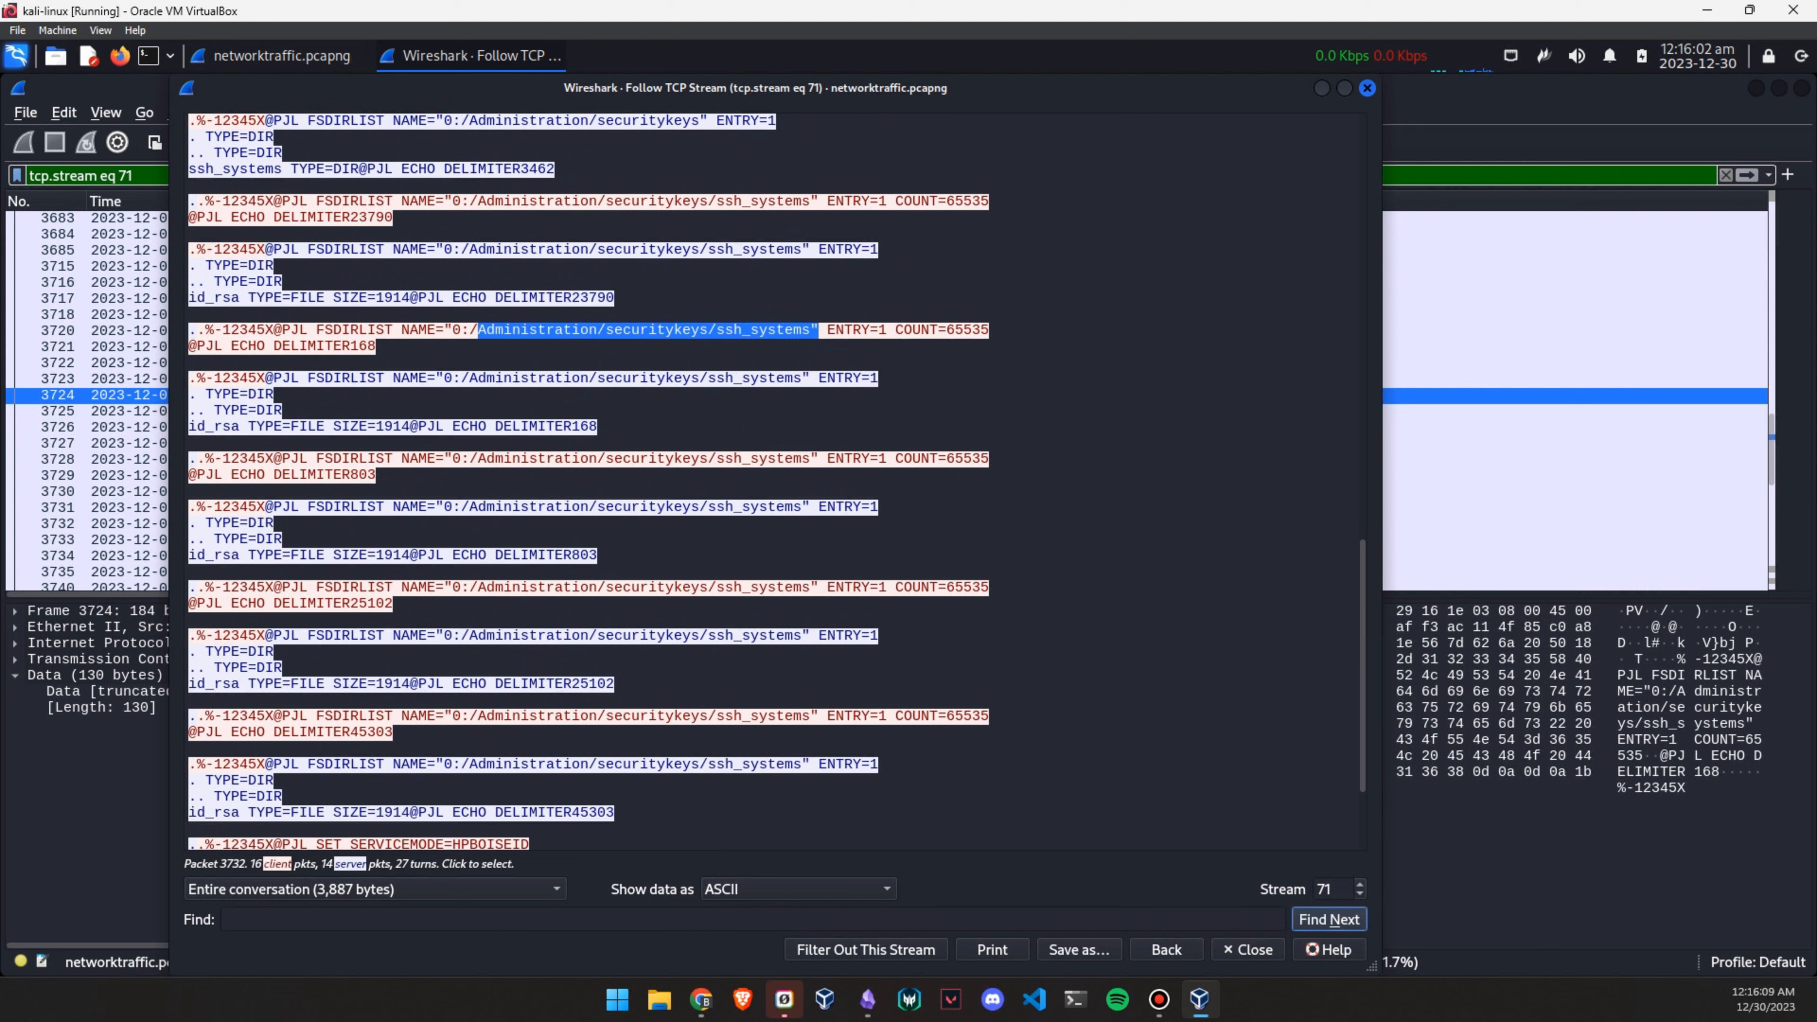
{"action": "scroll", "coordinate": [776, 482], "scroll_direction": "down", "scroll_amount": 3}
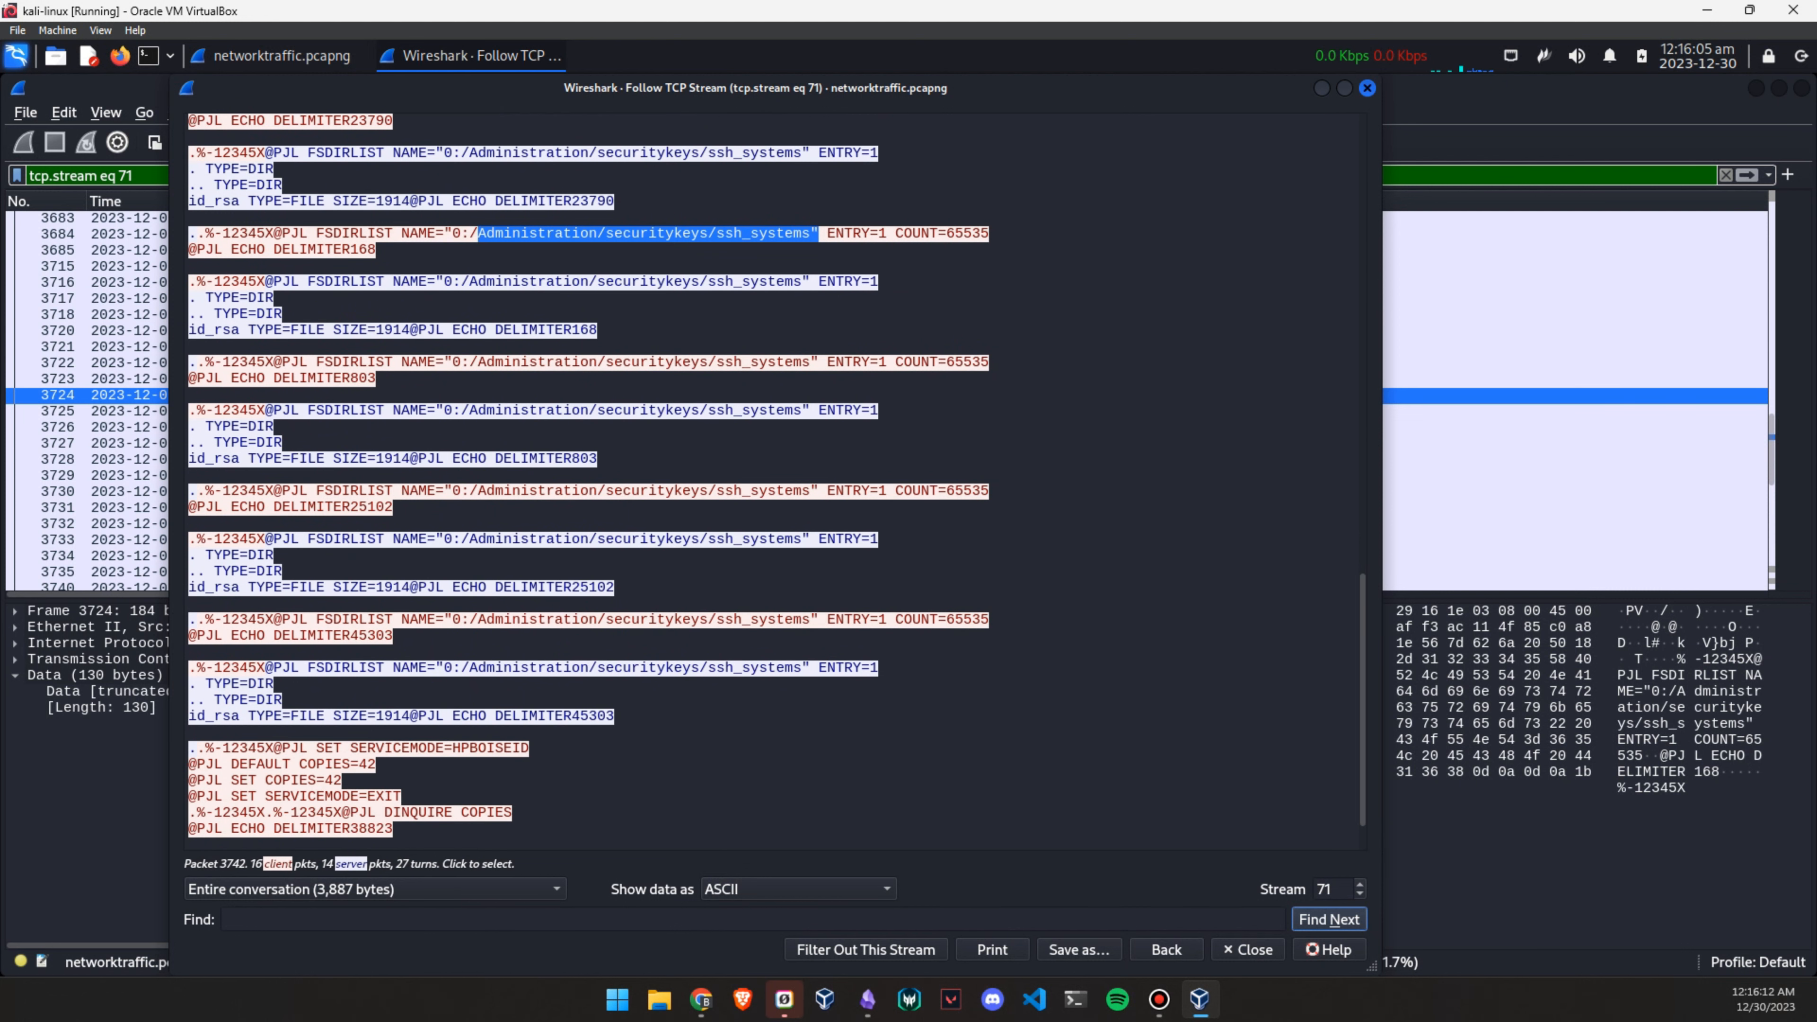
{"action": "scroll", "coordinate": [191, 843], "scroll_direction": "down", "scroll_amount": 1}
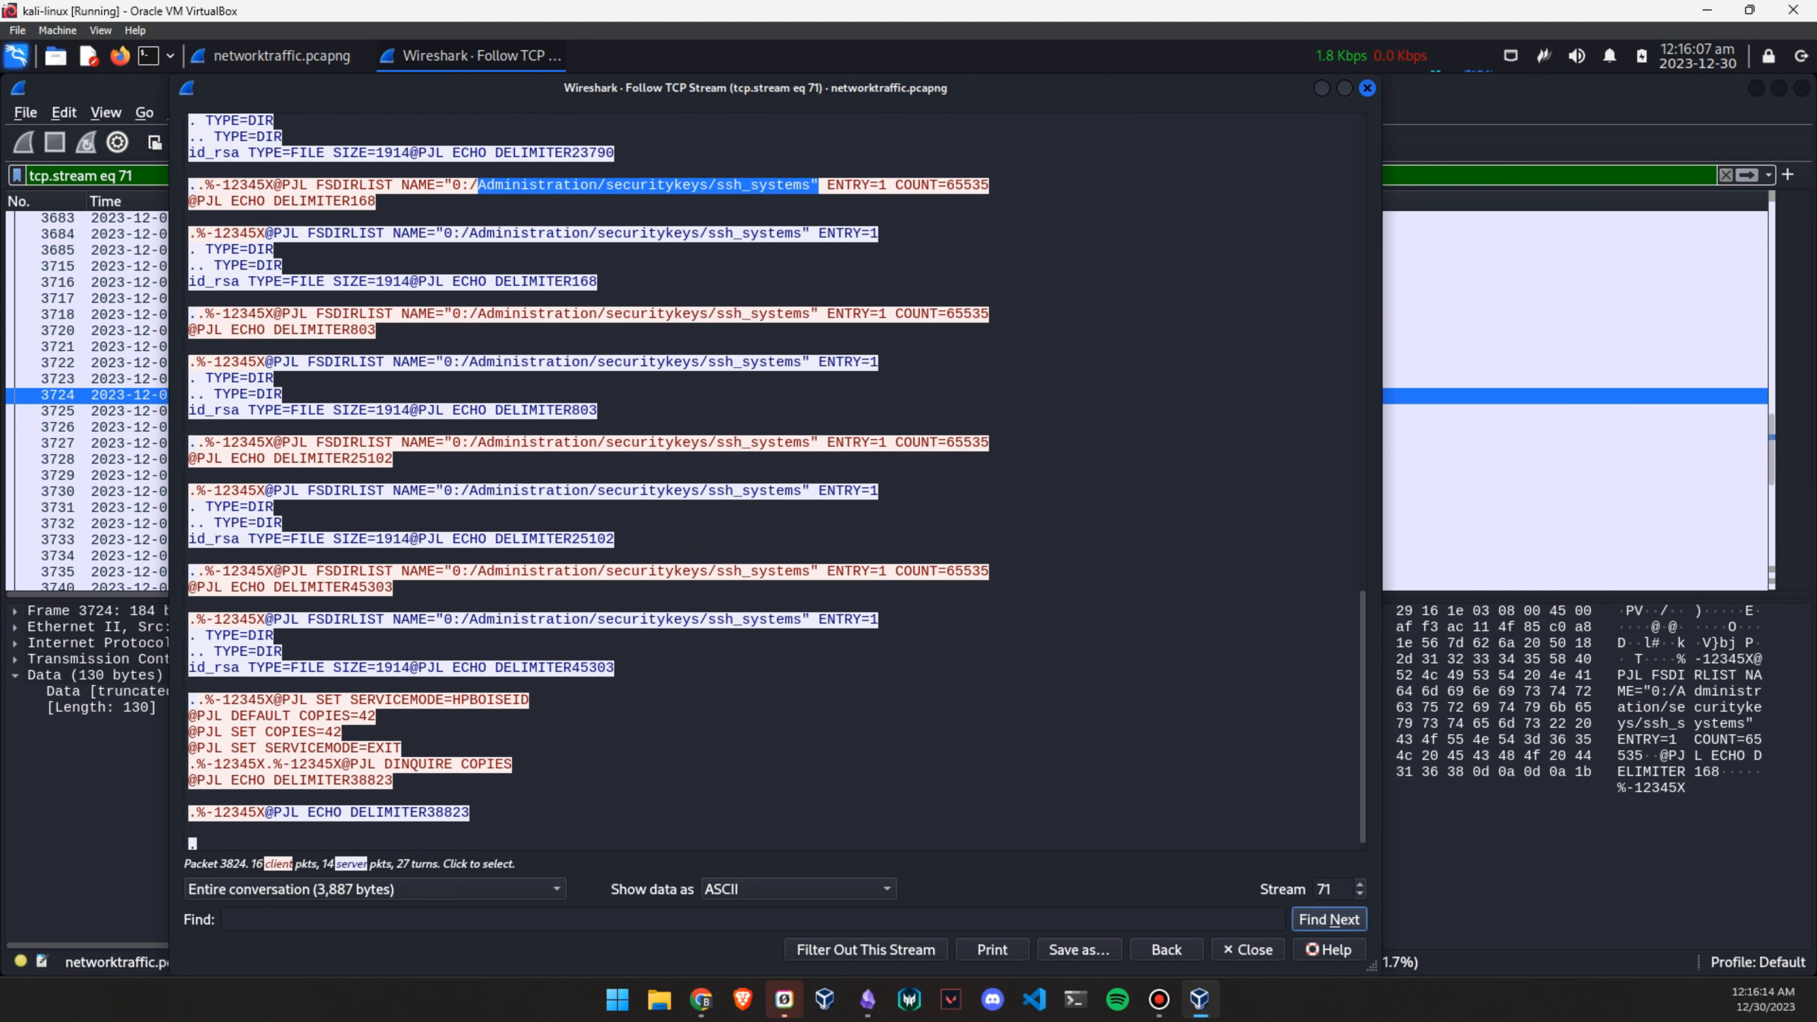
{"action": "scroll", "coordinate": [192, 838], "scroll_direction": "down", "scroll_amount": 1}
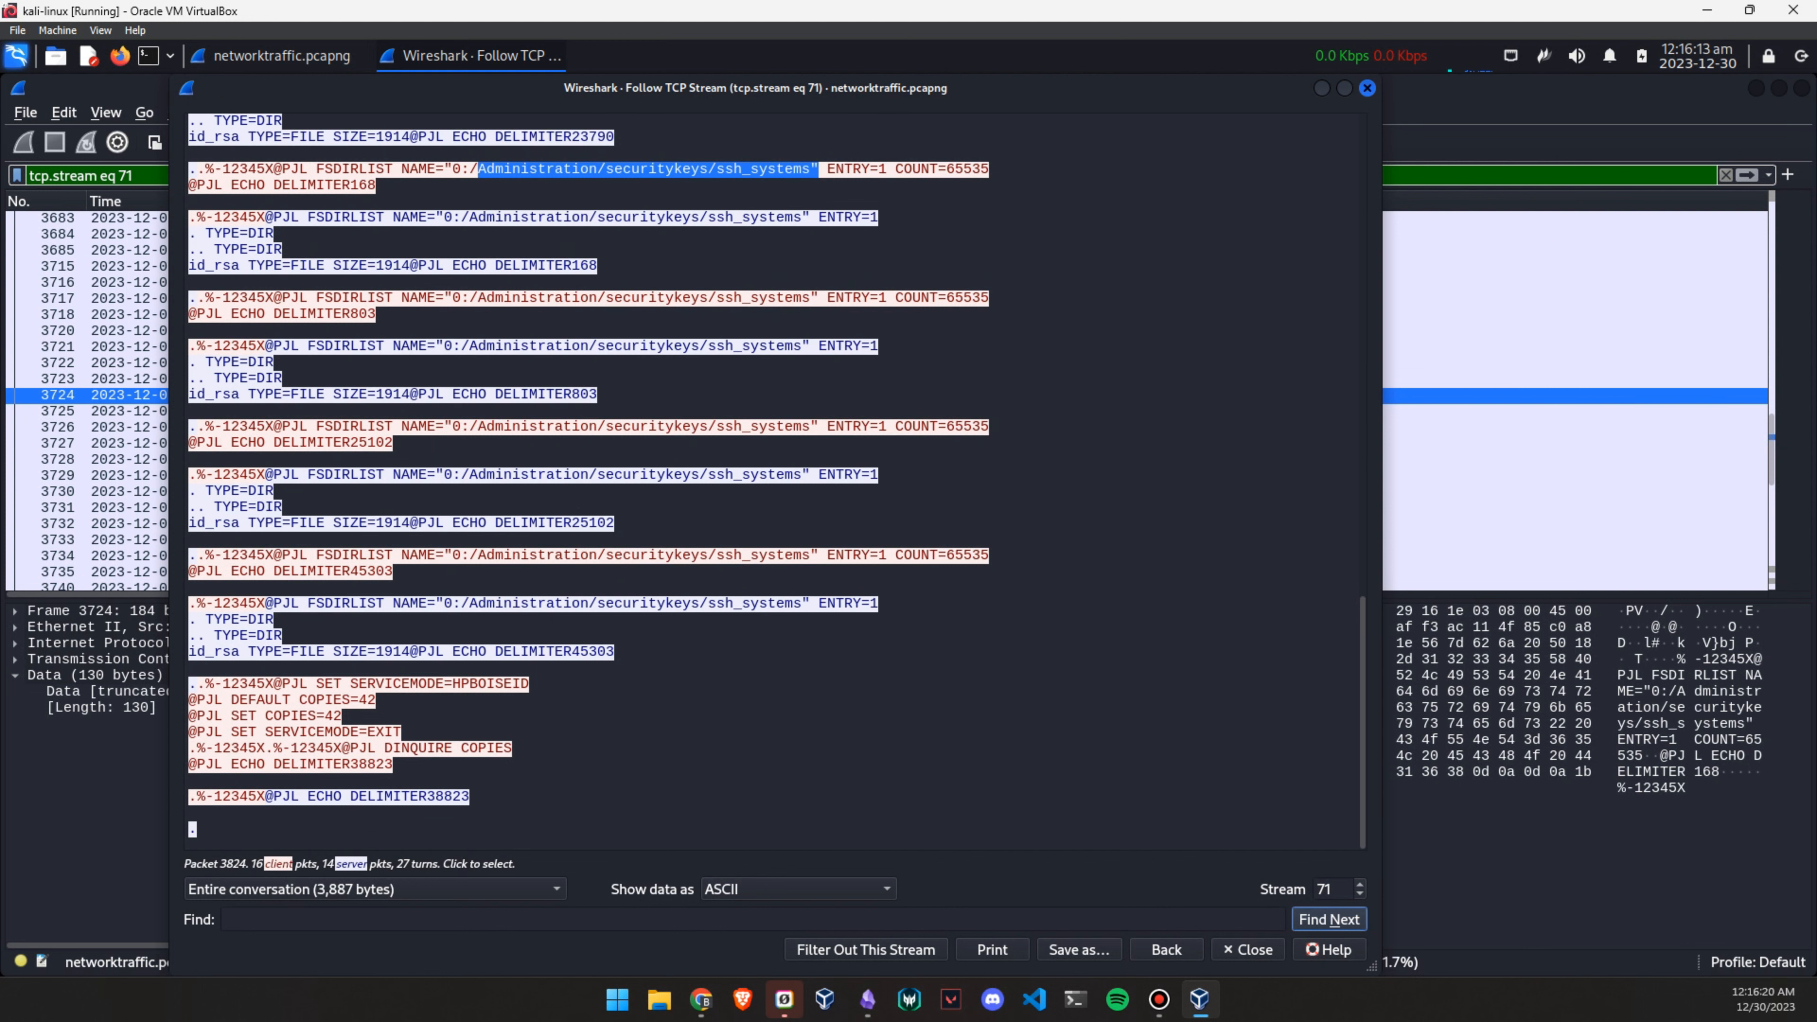
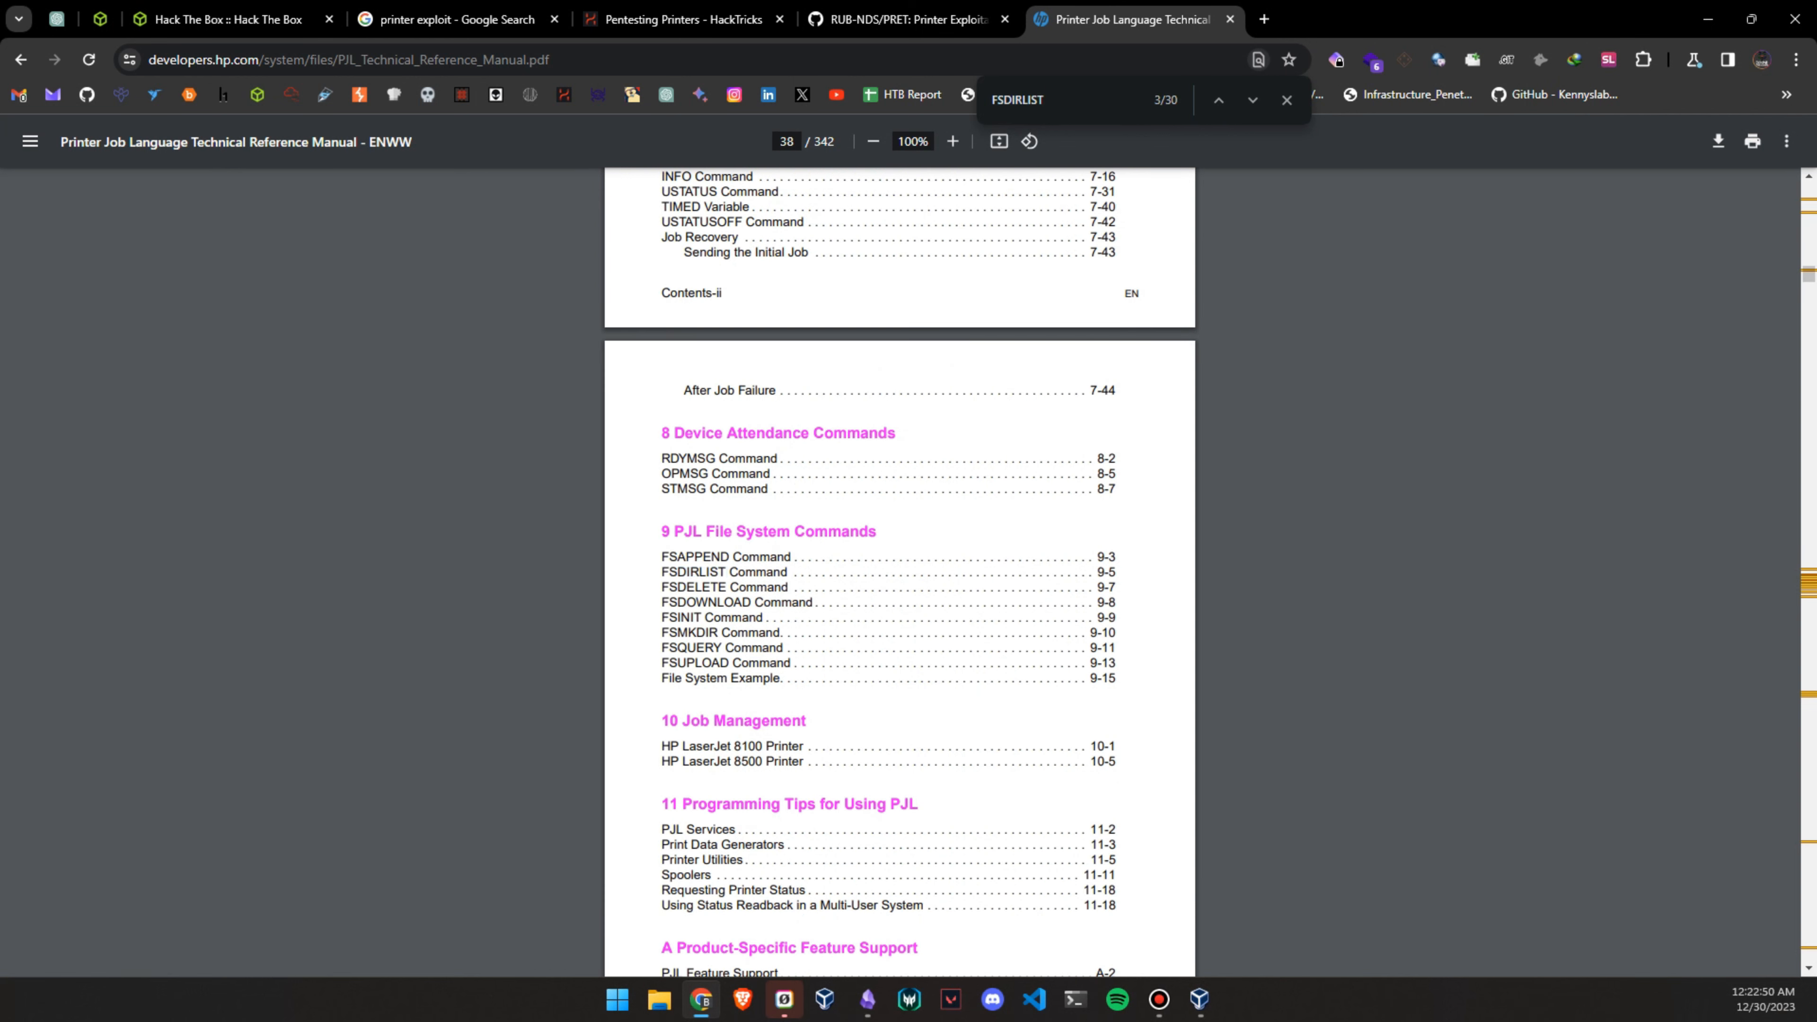
Look up the next FSDIRLIST match in the PJL reference manual and examine the id_rsa path of stream 71's FSDELETE command
{"action": "key", "text": "Return"}
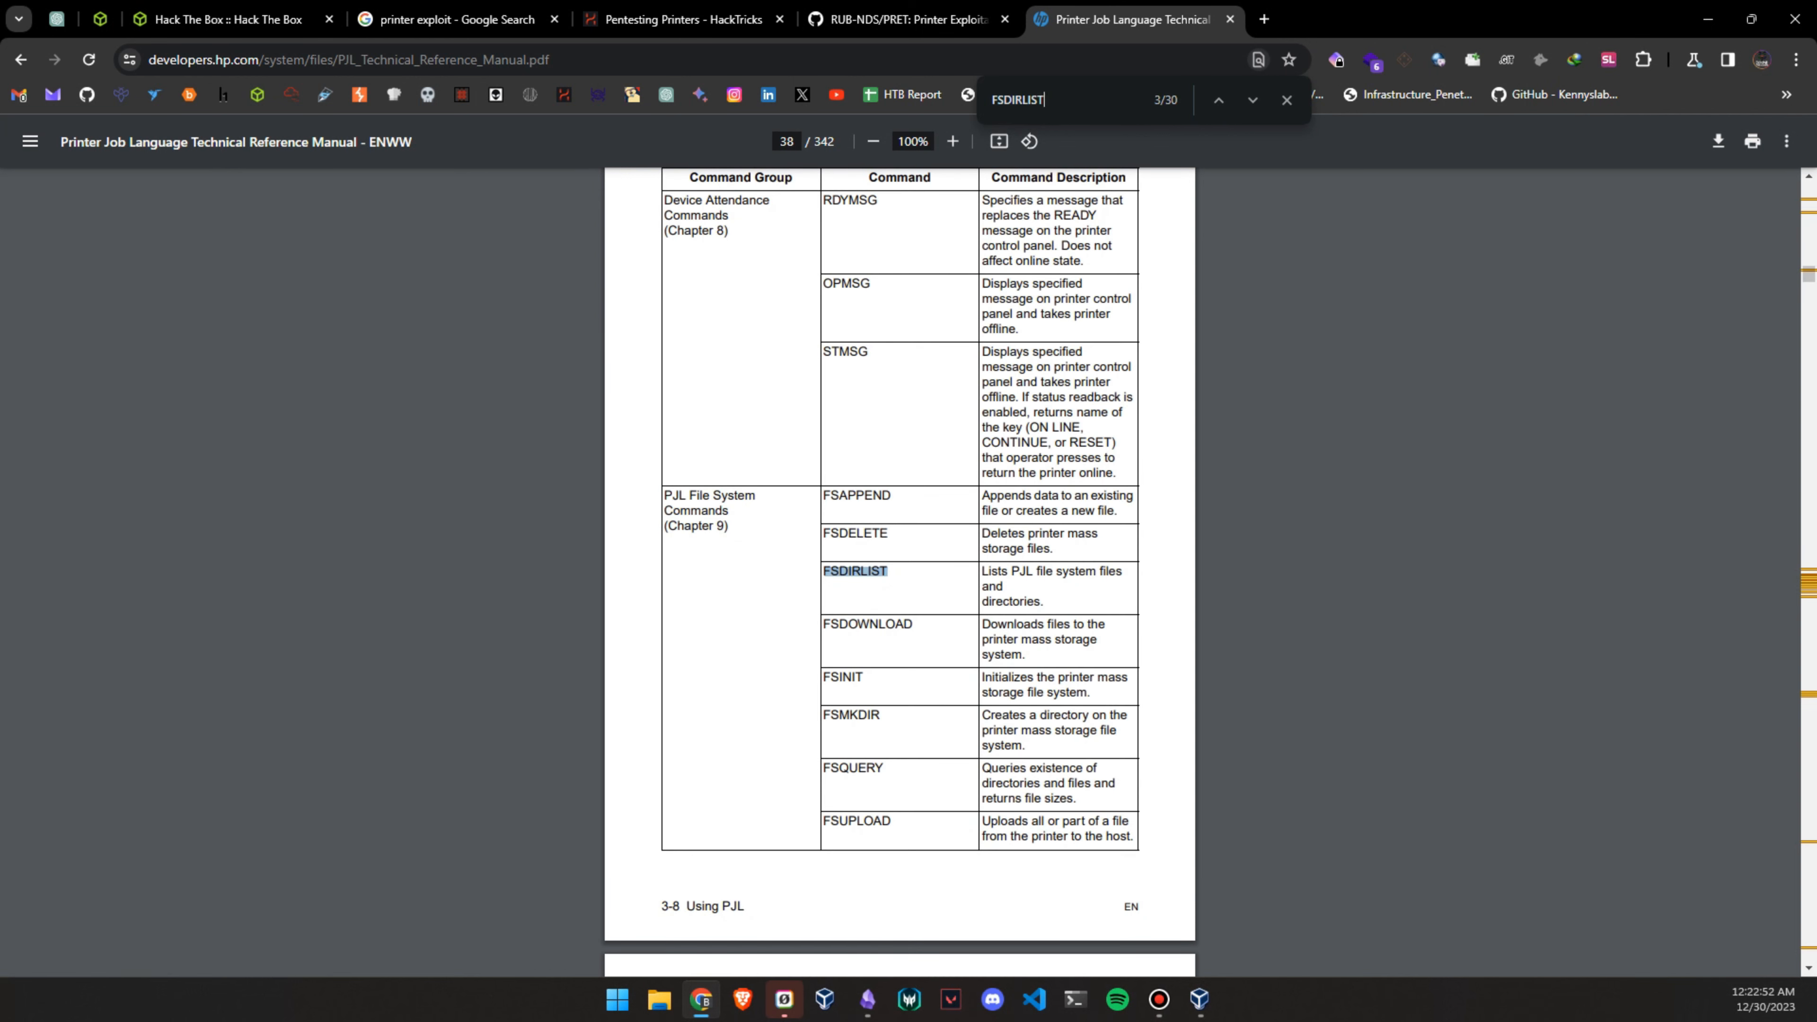
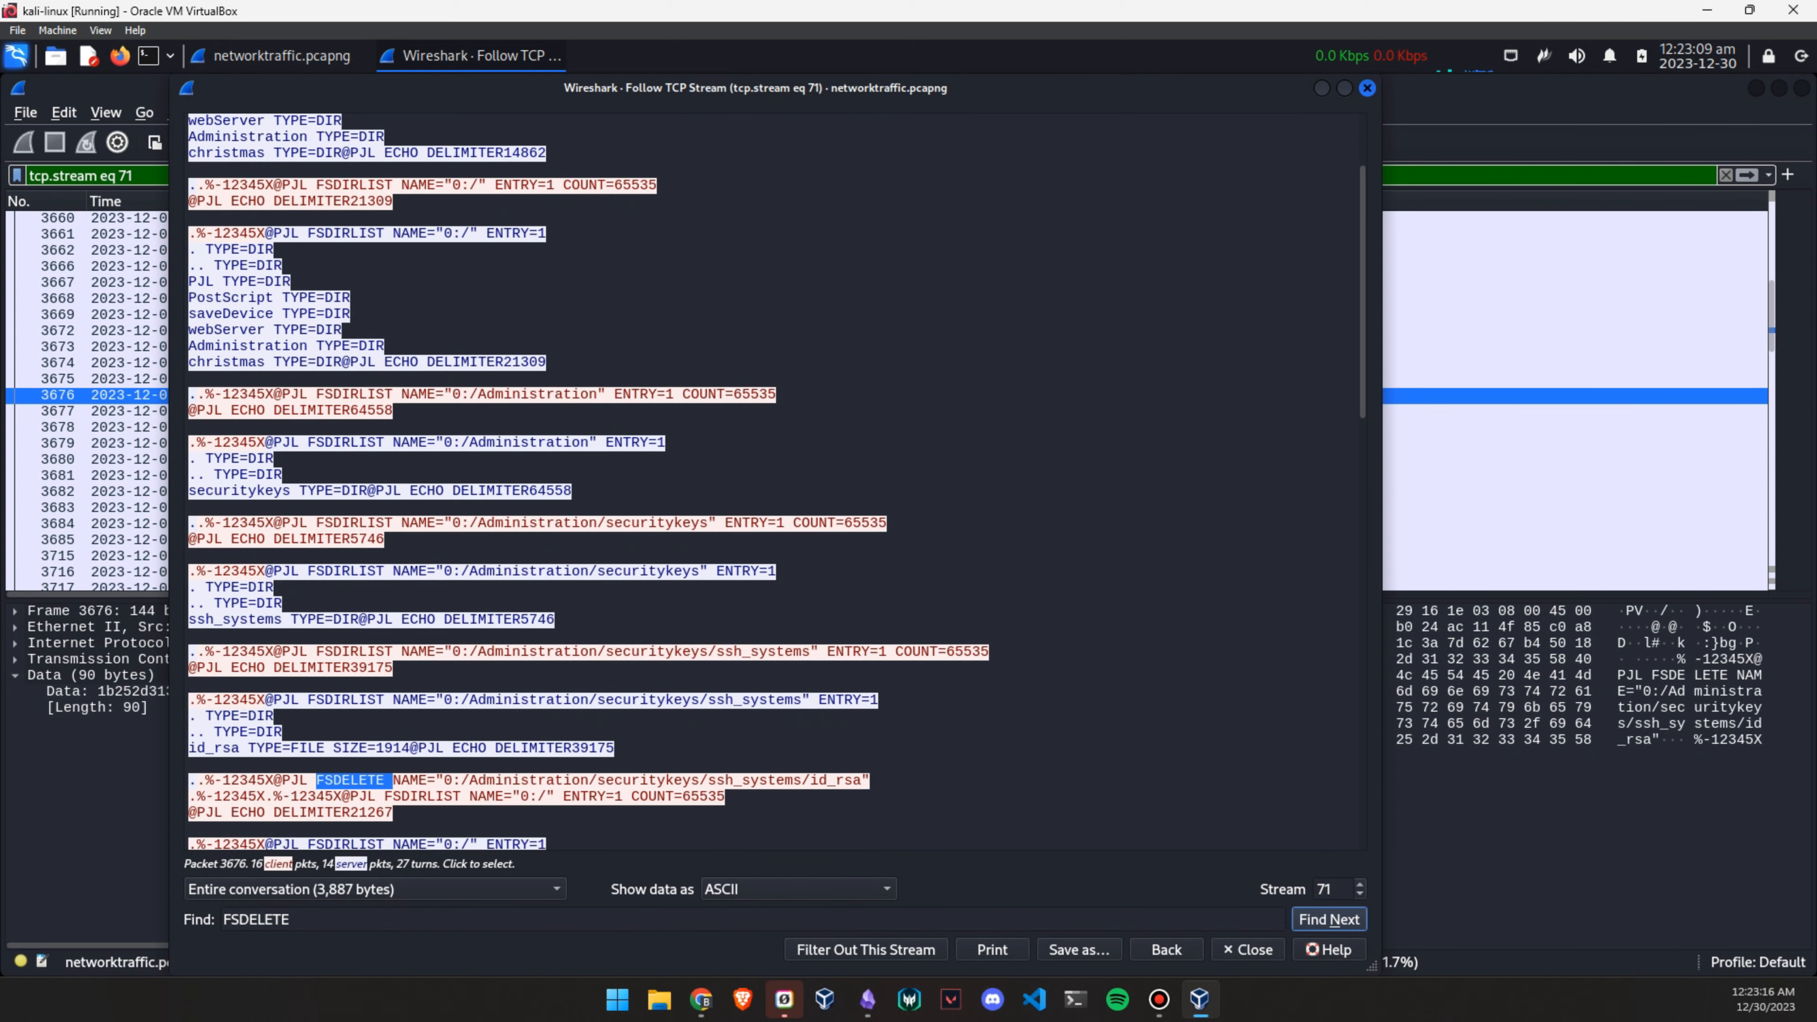
{"action": "left_click_drag", "start_coordinate": [461, 780], "coordinate": [863, 780]}
{"action": "scroll", "coordinate": [862, 781], "scroll_direction": "down", "scroll_amount": 4}
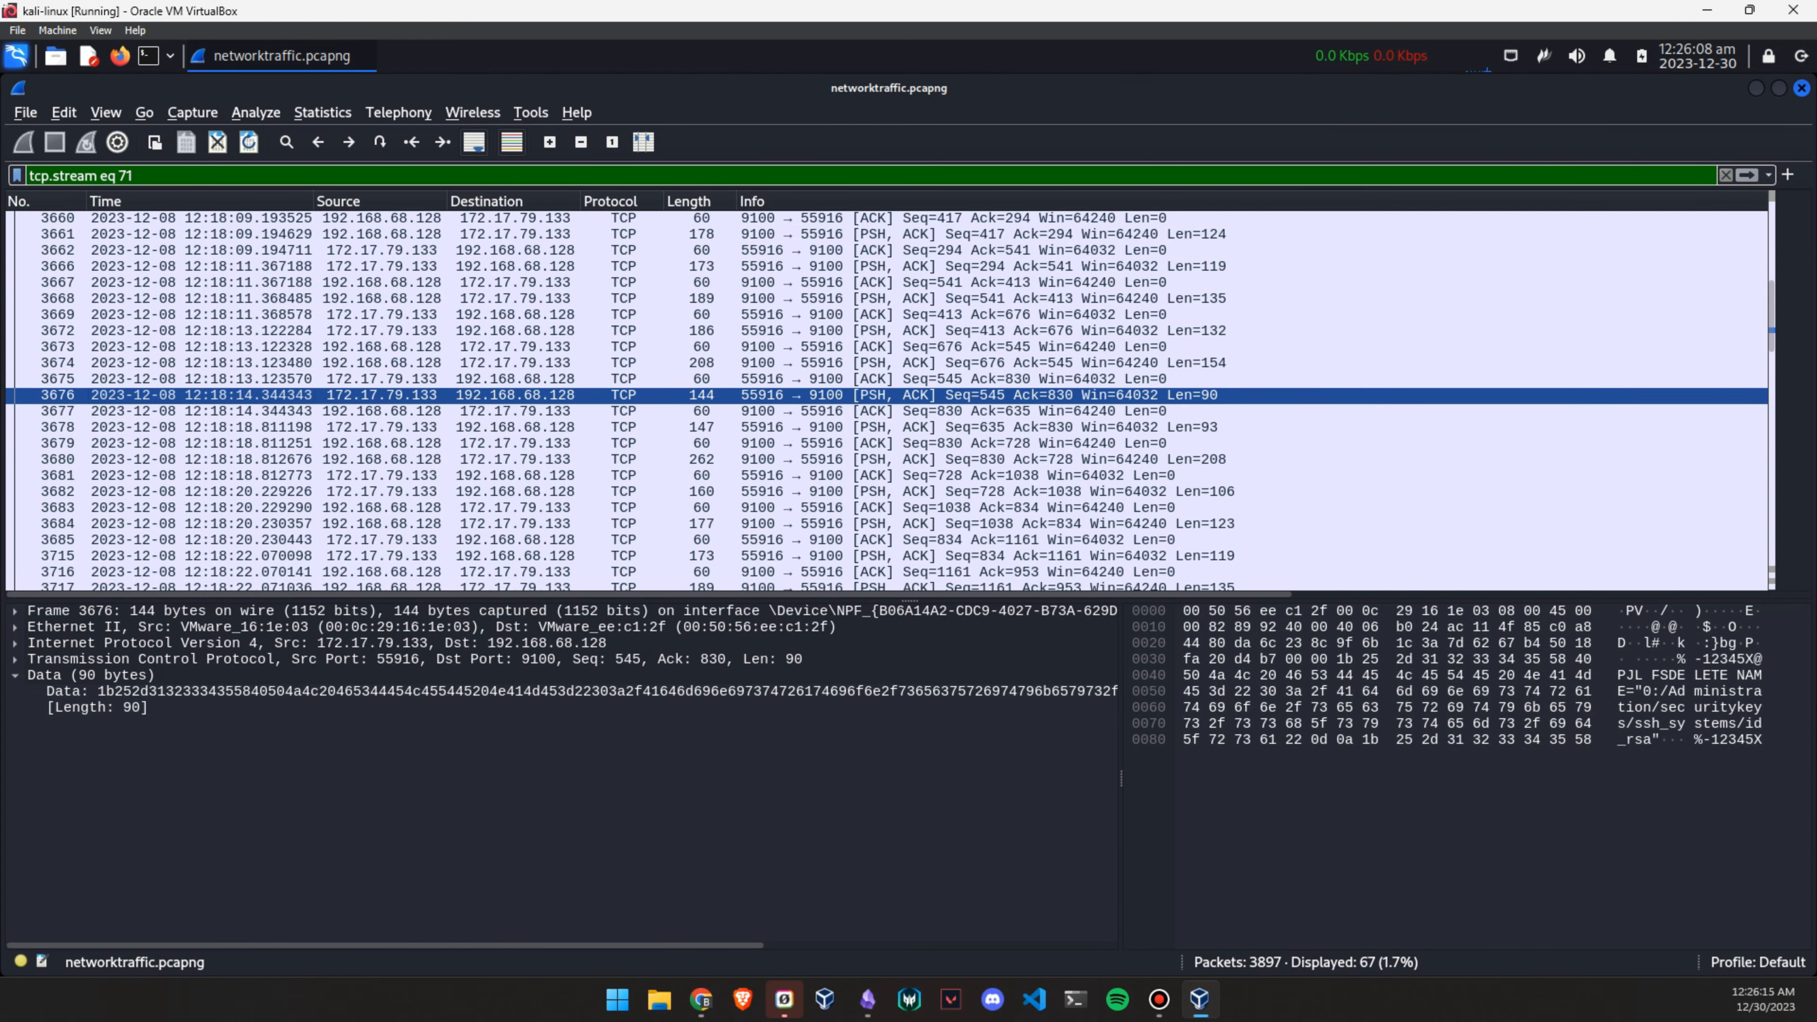
Copy the UTC arrival time value from the frame details of FSDELETE packet 3676
{"action": "right_click", "coordinate": [242, 395]}
{"action": "mouse_move", "coordinate": [429, 712]}
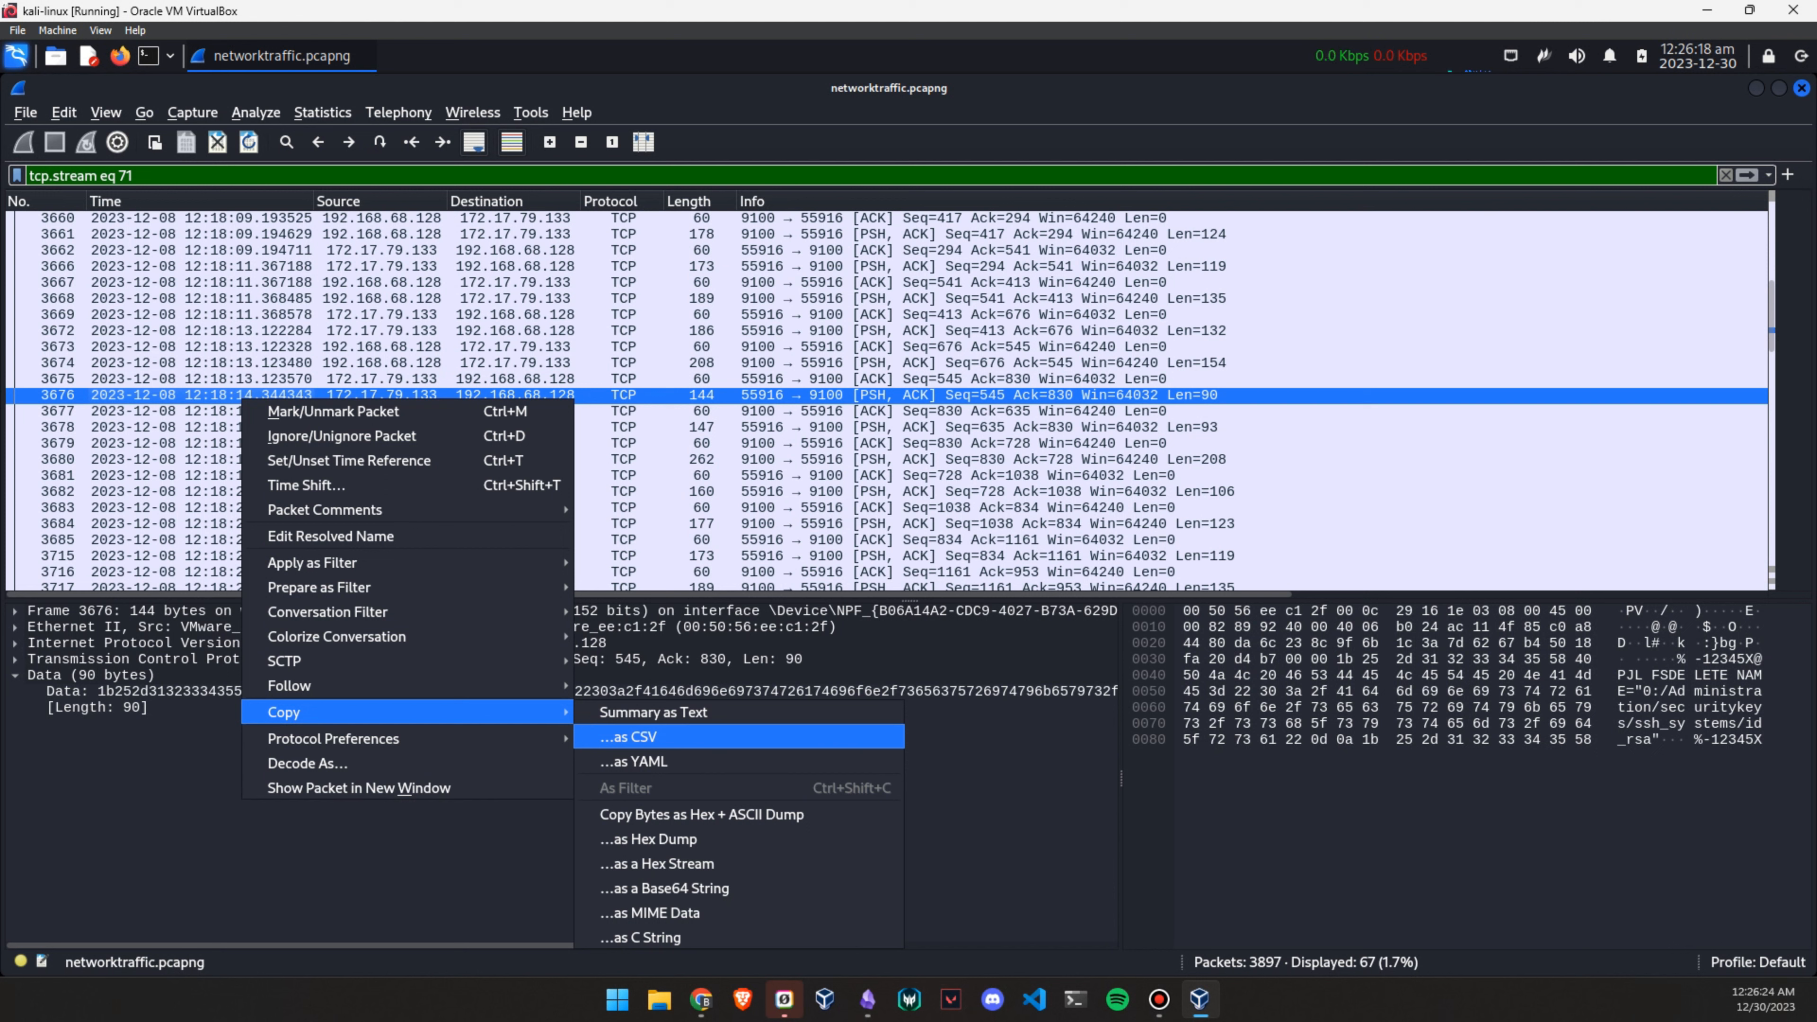
{"action": "left_click", "coordinate": [653, 712]}
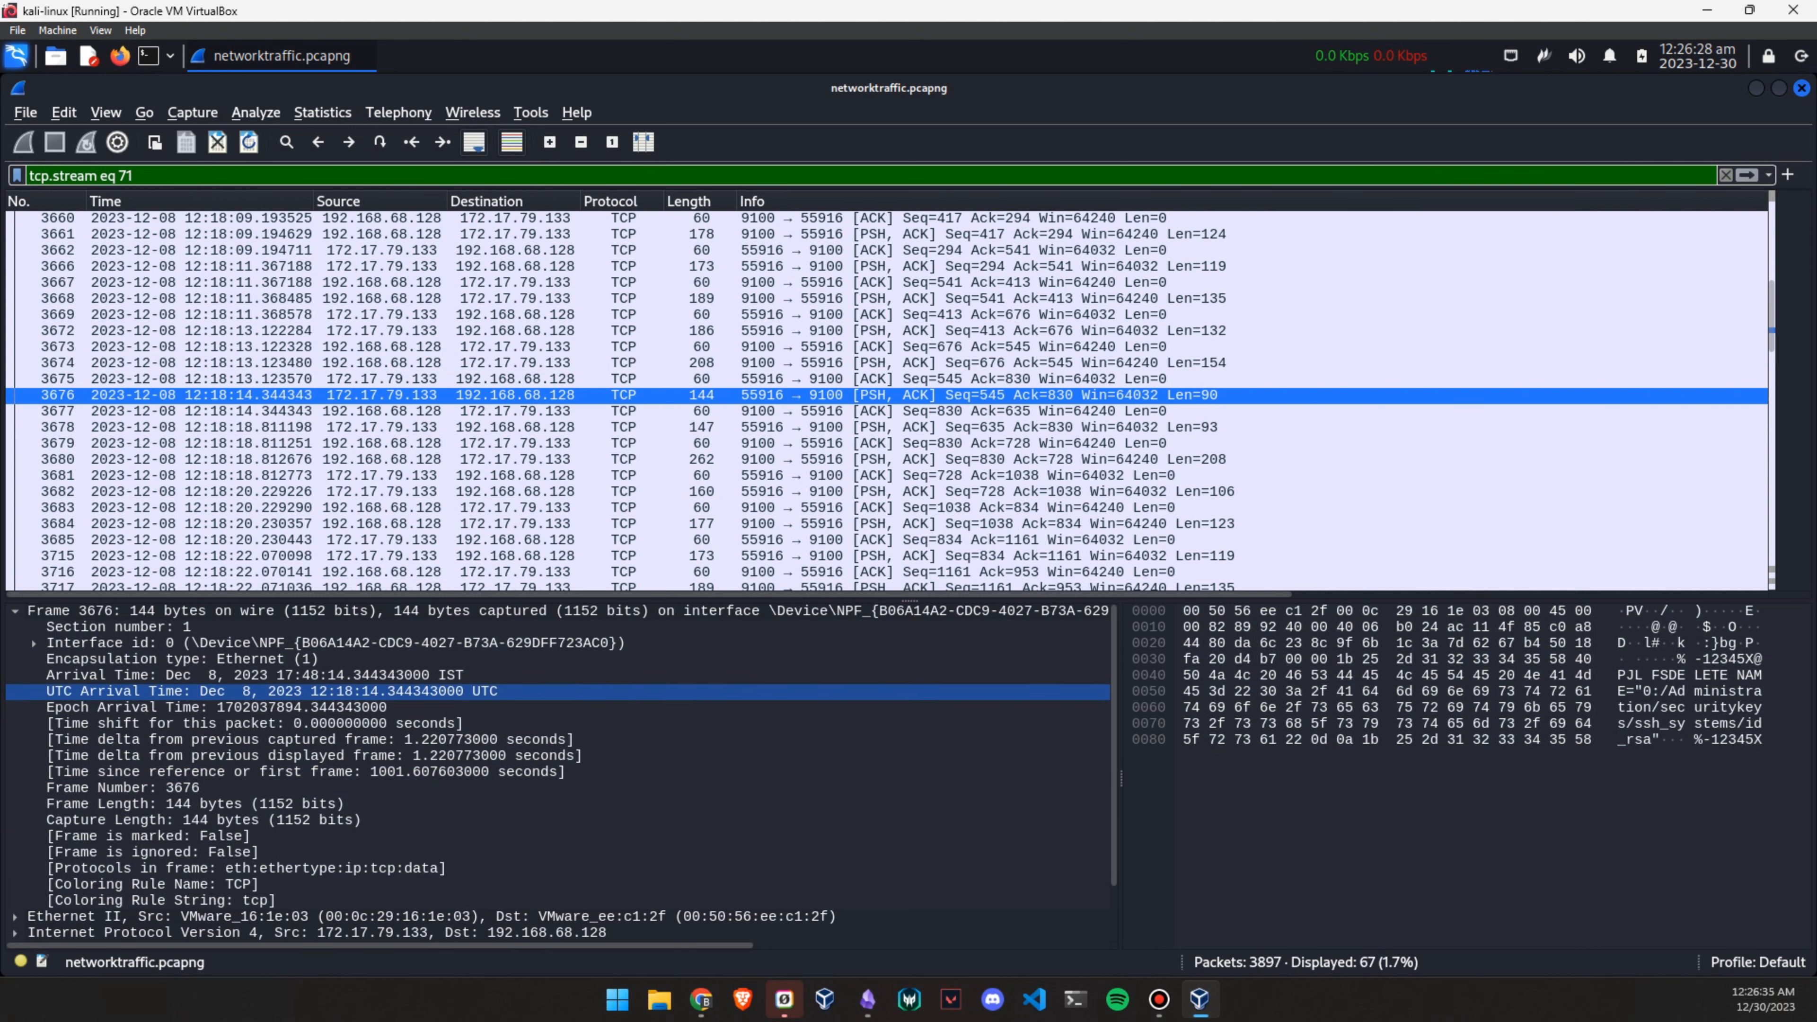
{"action": "left_click", "coordinate": [300, 692]}
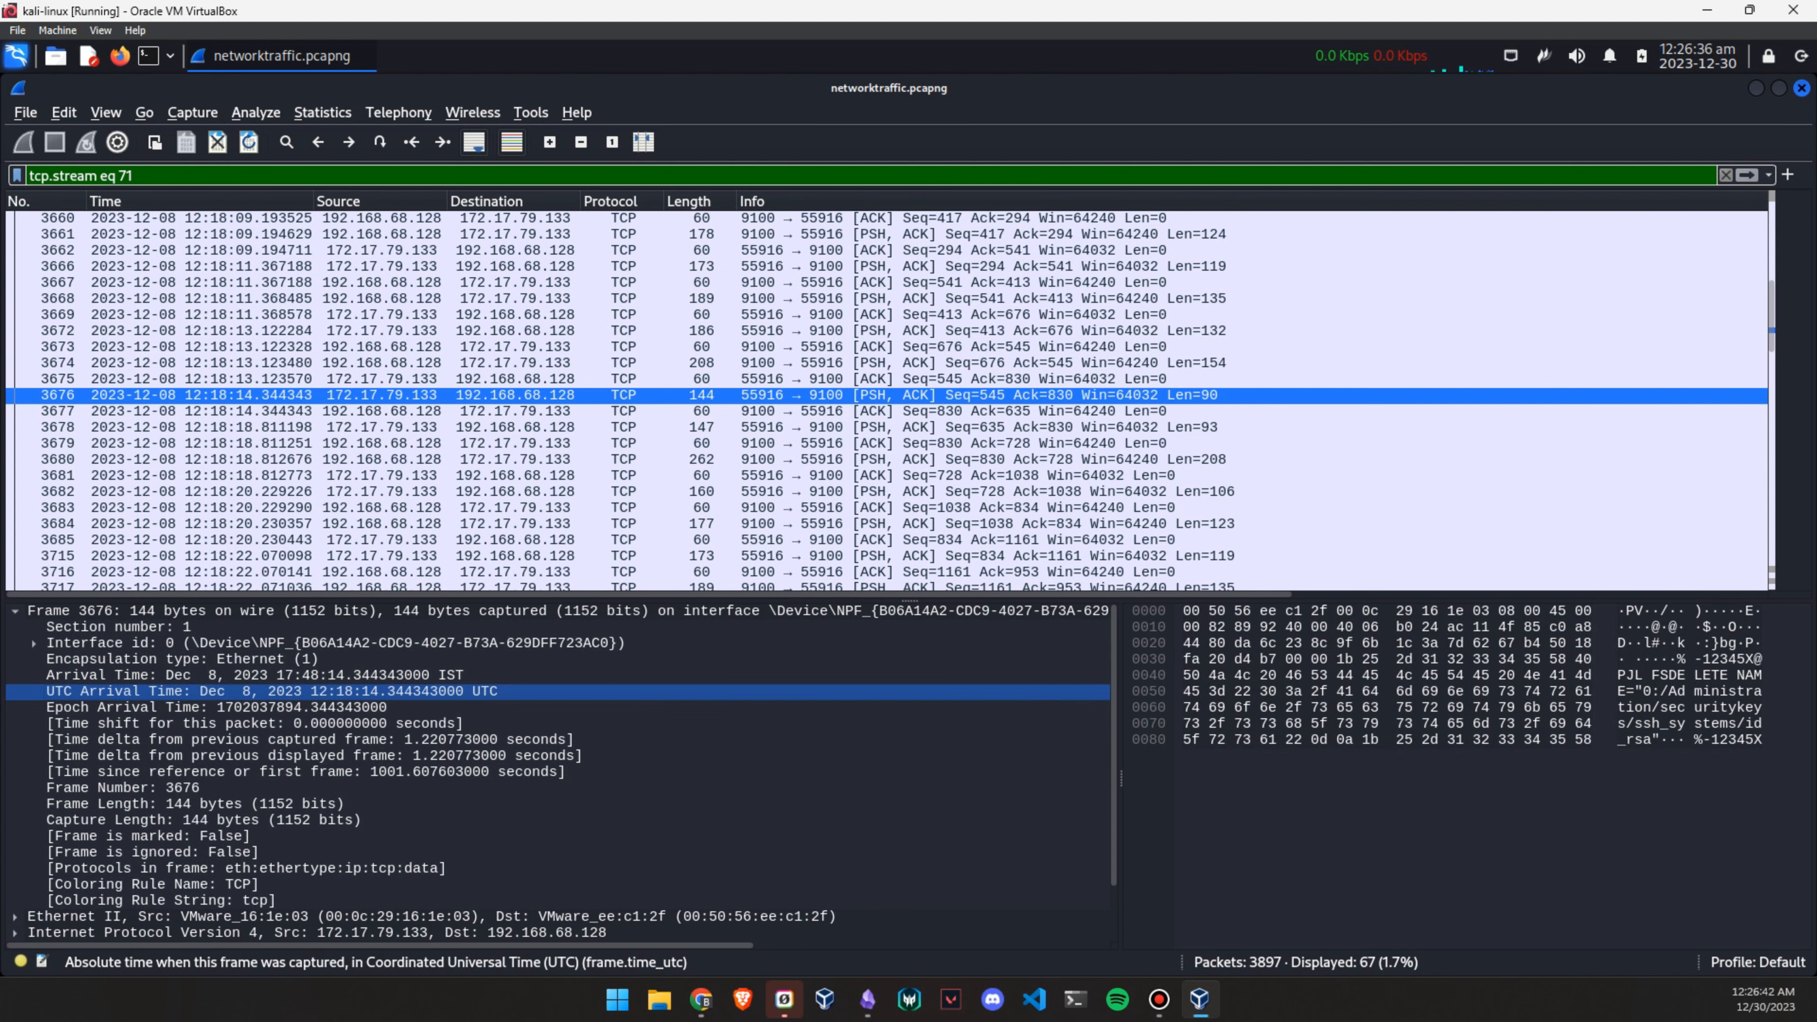
{"action": "right_click", "coordinate": [259, 692]}
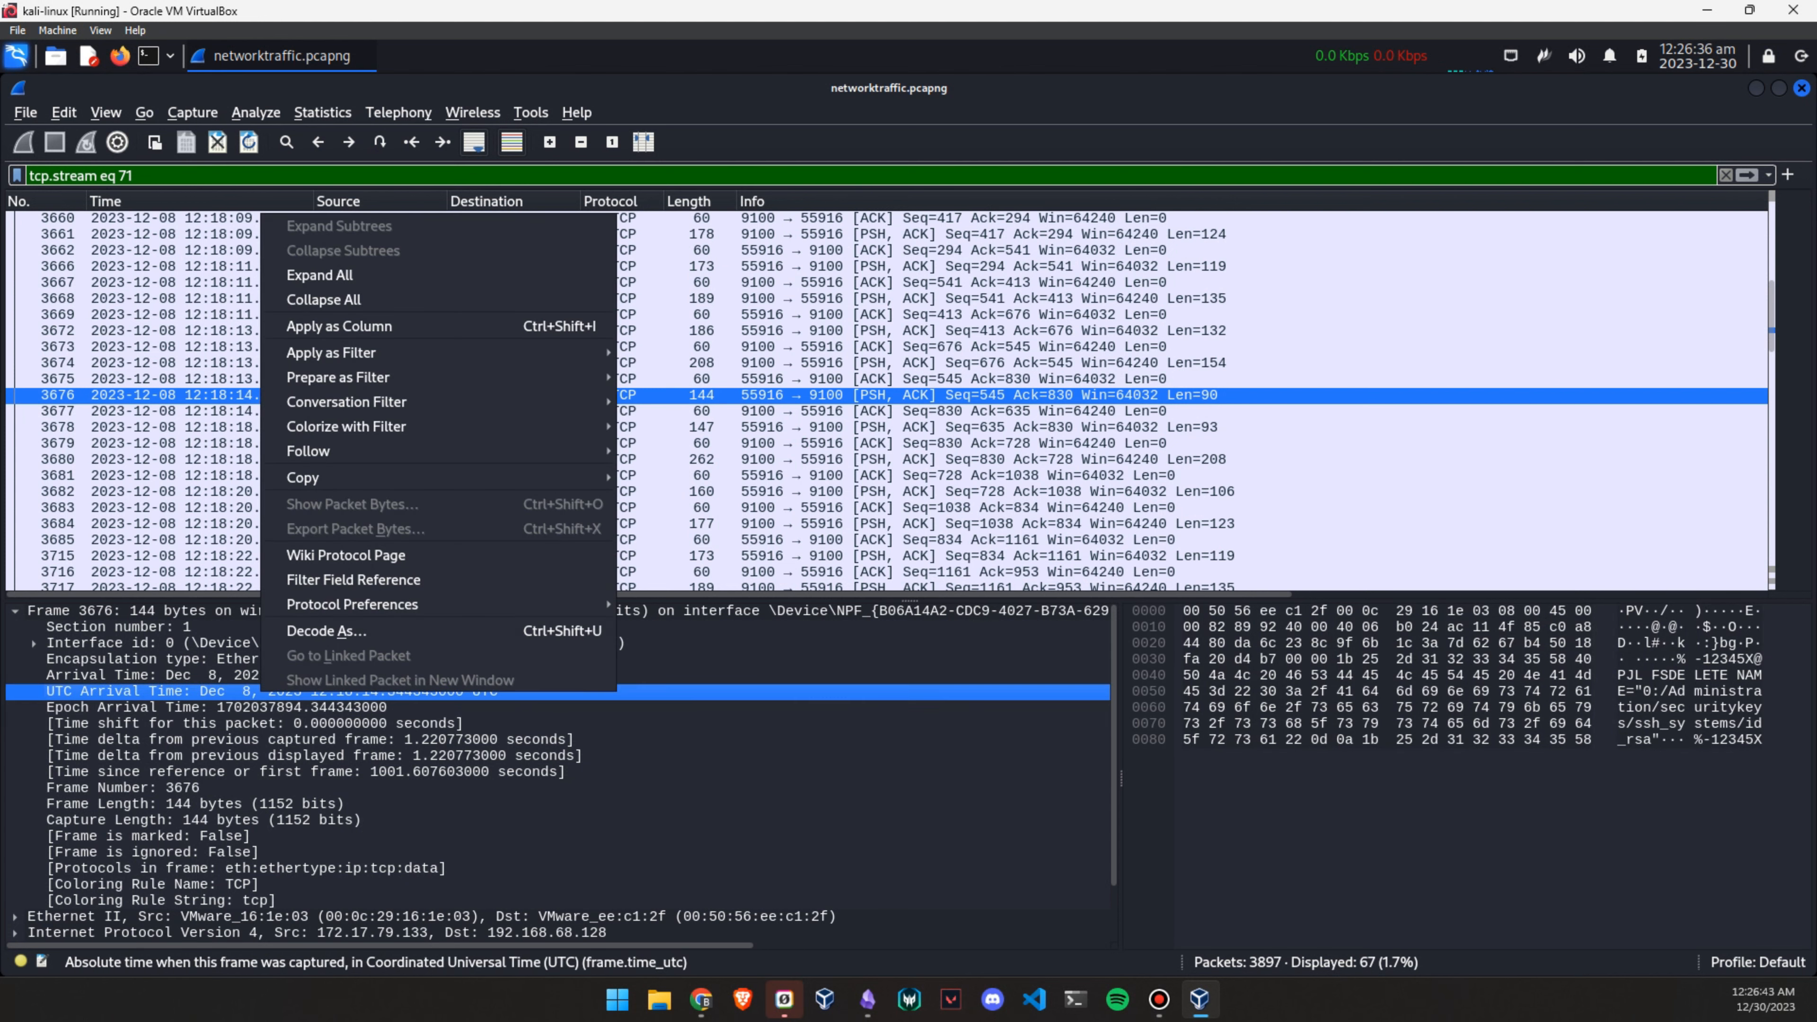
{"action": "mouse_move", "coordinate": [429, 475]}
{"action": "left_click", "coordinate": [679, 572]}
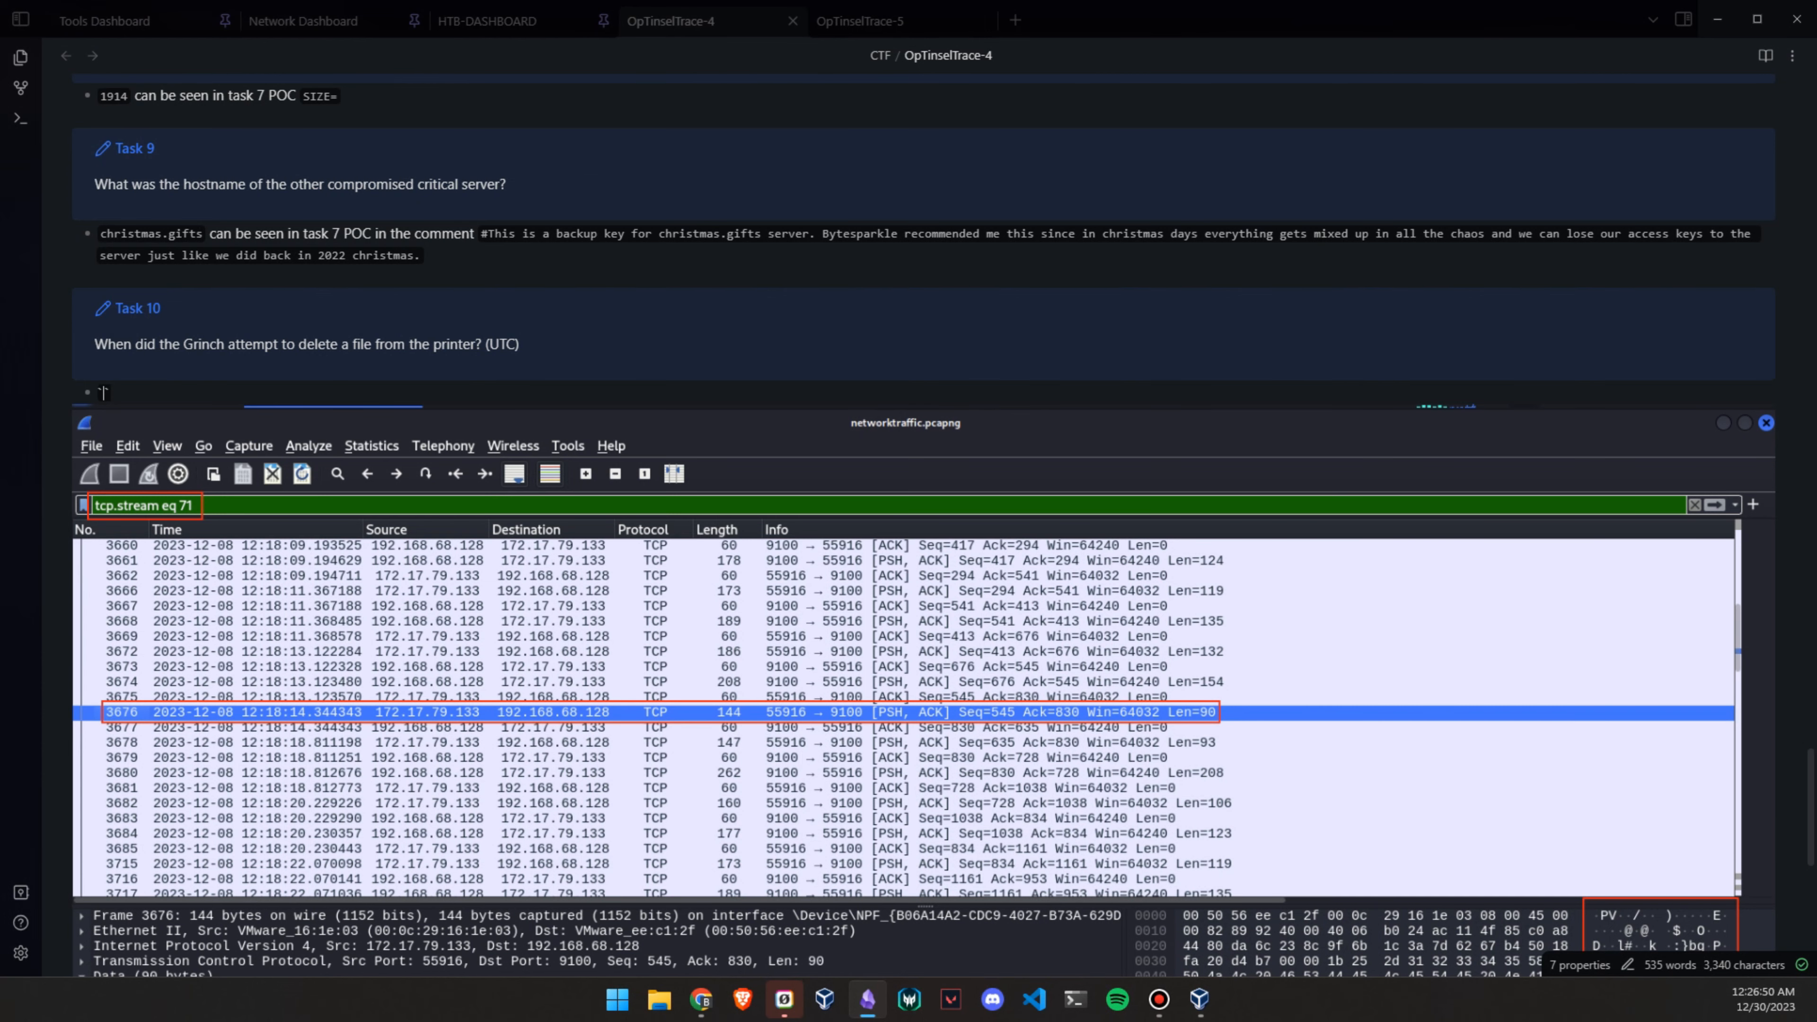
{"action": "key", "text": "ctrl+v"}
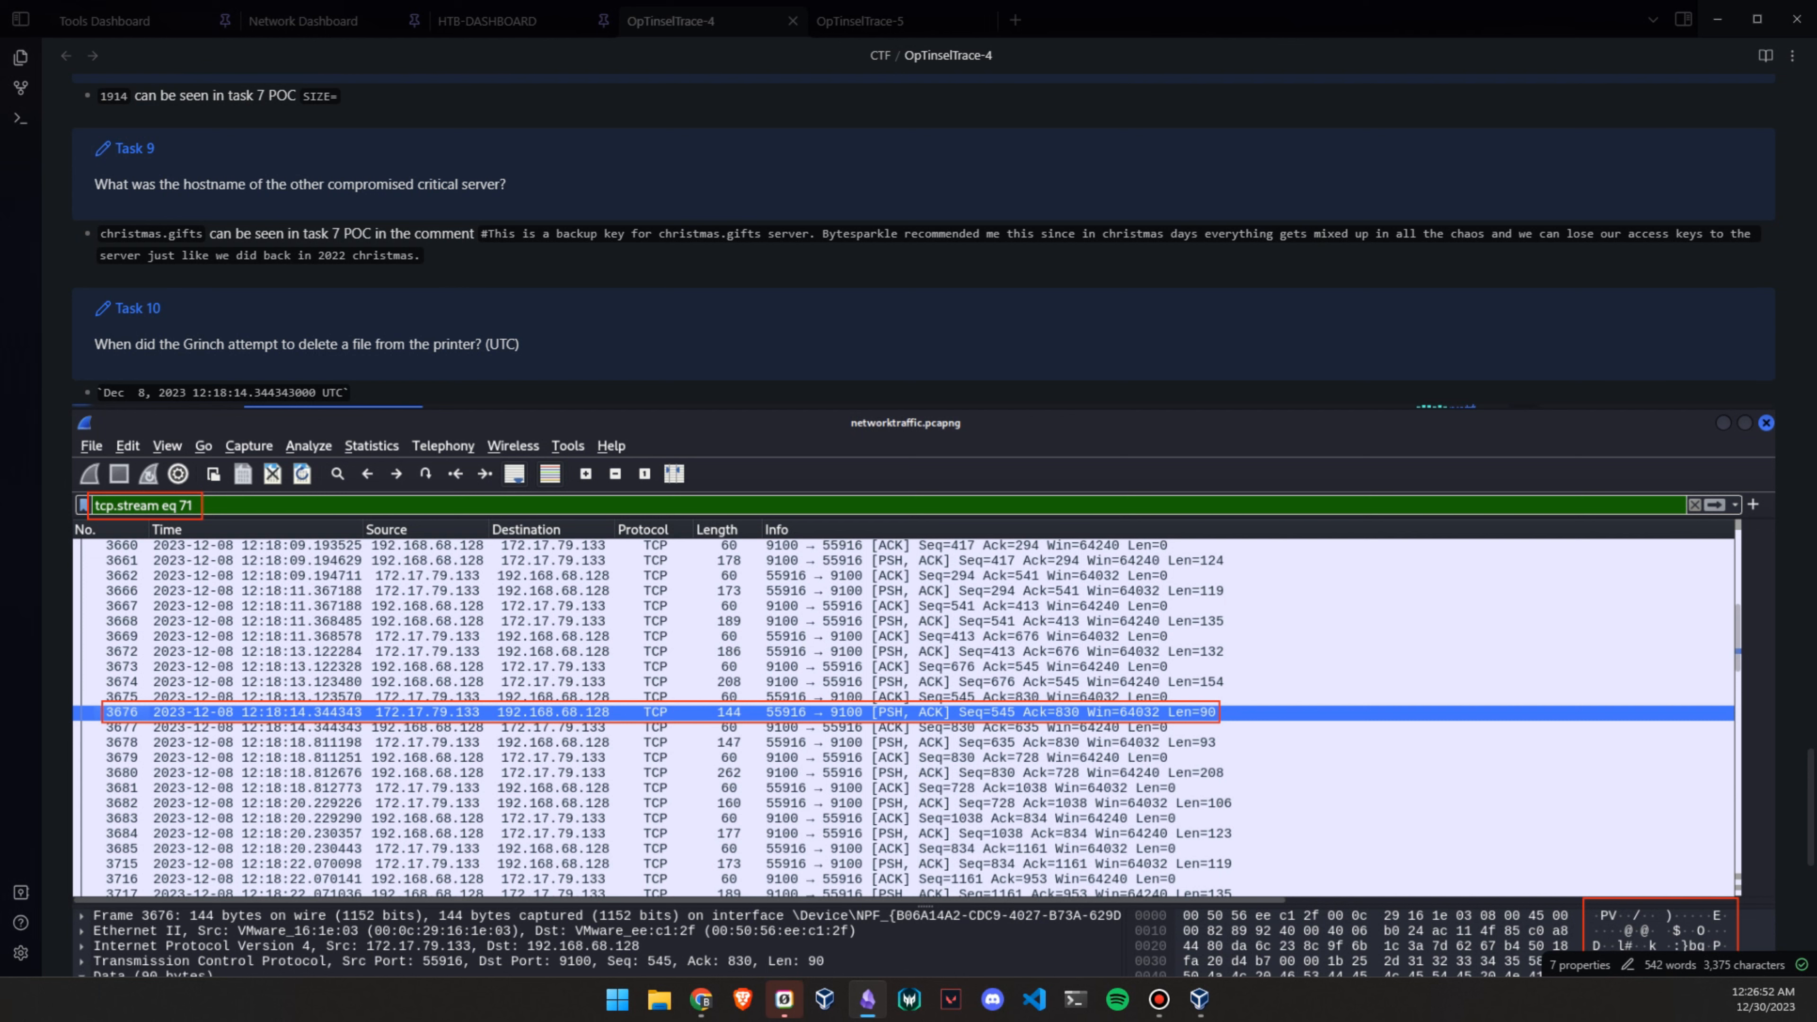
{"action": "left_click_drag", "start_coordinate": [247, 392], "coordinate": [344, 393]}
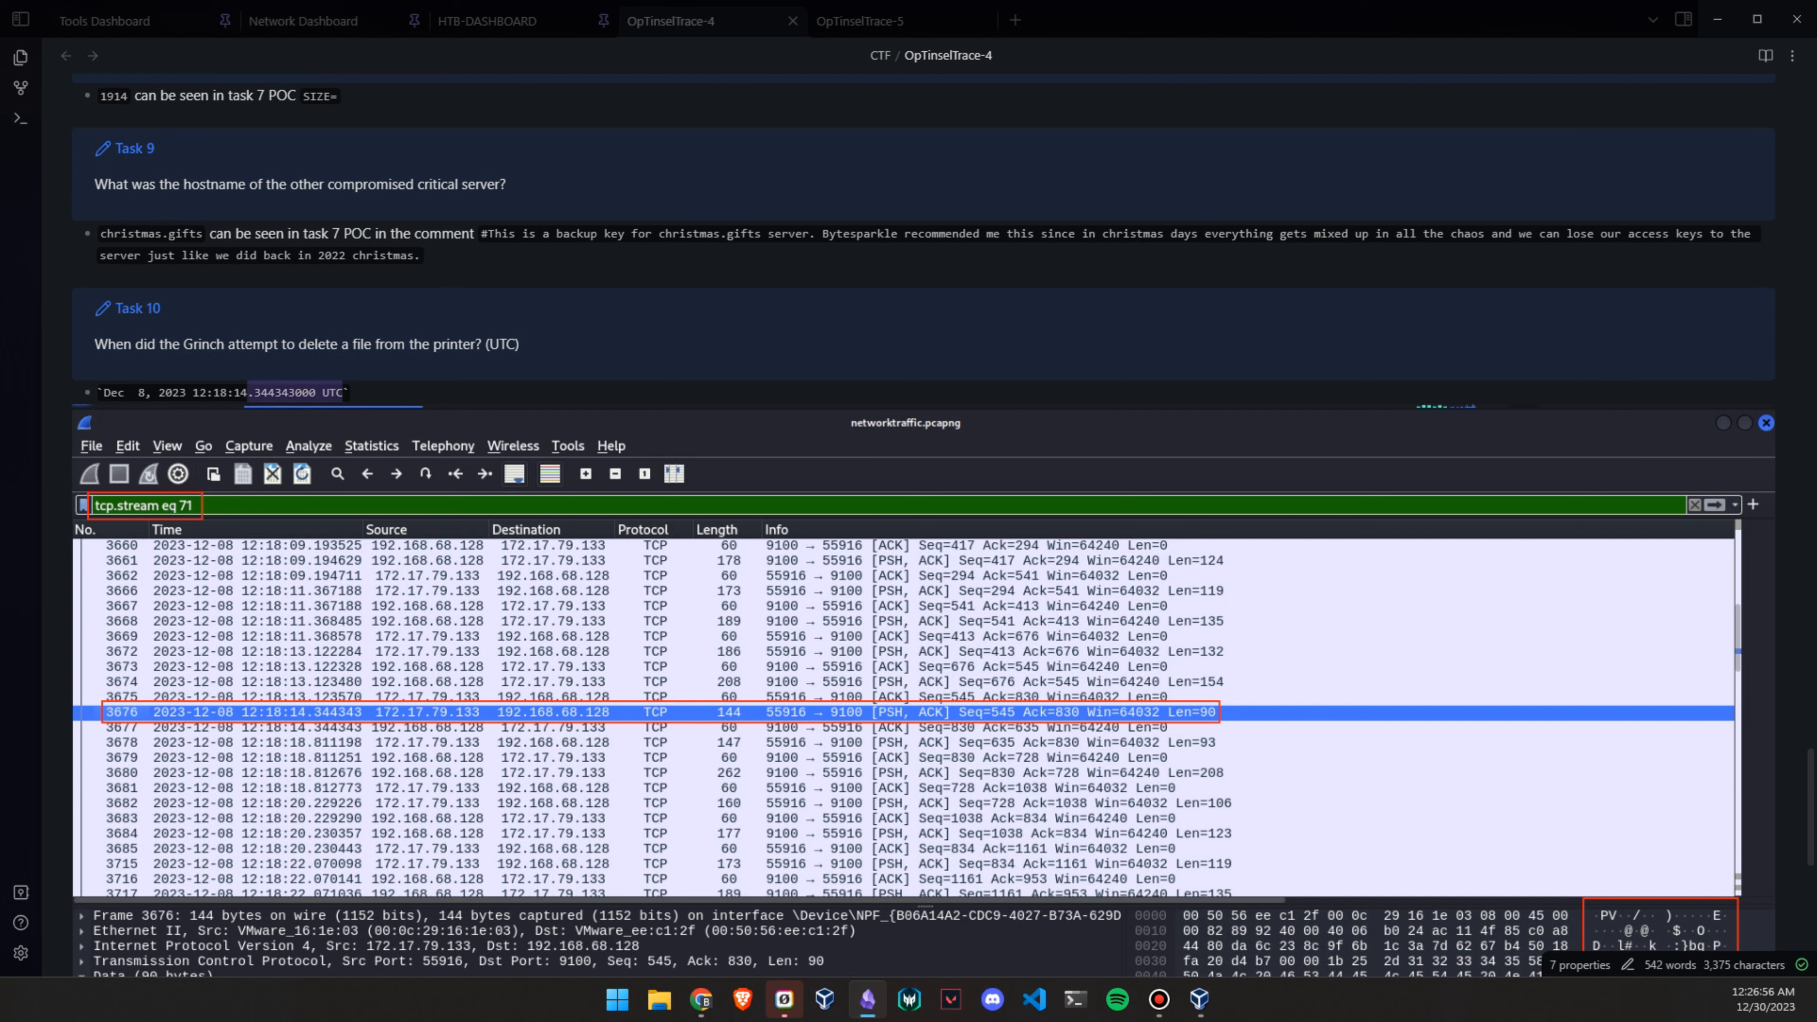
{"action": "key", "text": "BackSpace"}
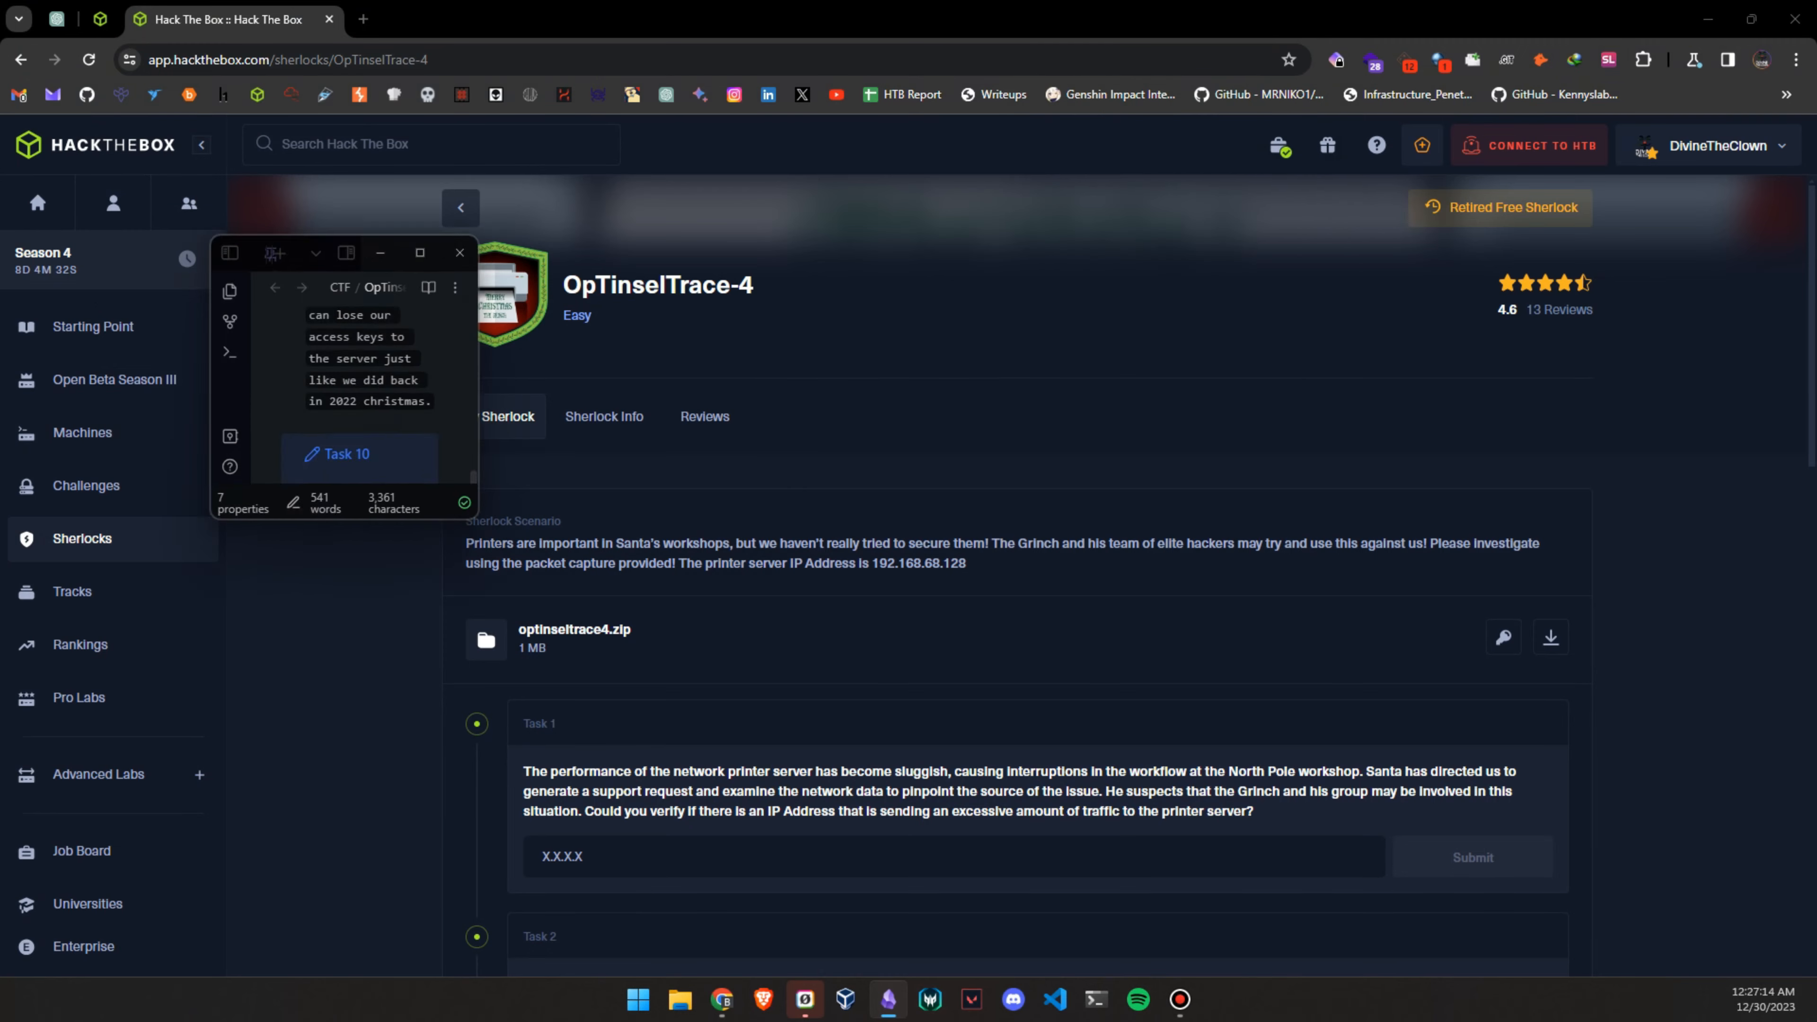
{"action": "type", "text": "20"}
{"action": "type", "text": "23 12:18:14 > 2023-12"}
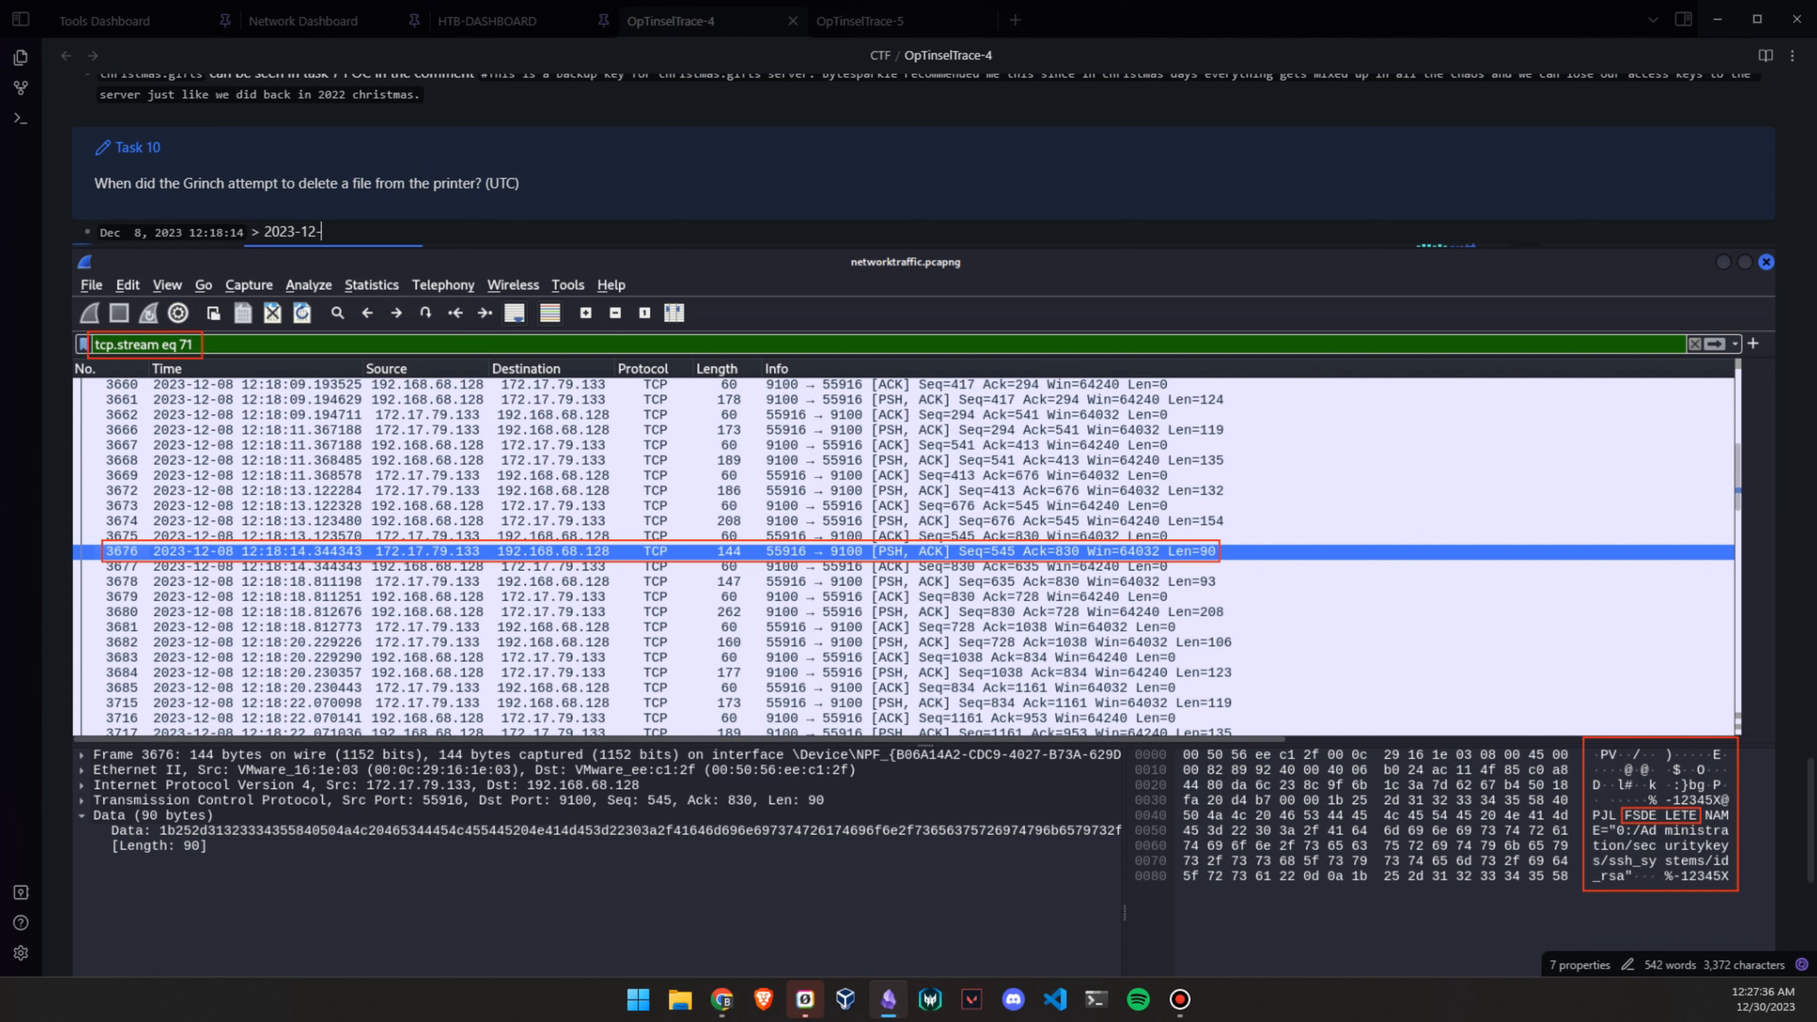
{"action": "type", "text": "-08"}
{"action": "left_click_drag", "start_coordinate": [190, 232], "coordinate": [248, 232]}
{"action": "key", "text": "ctrl+c"}
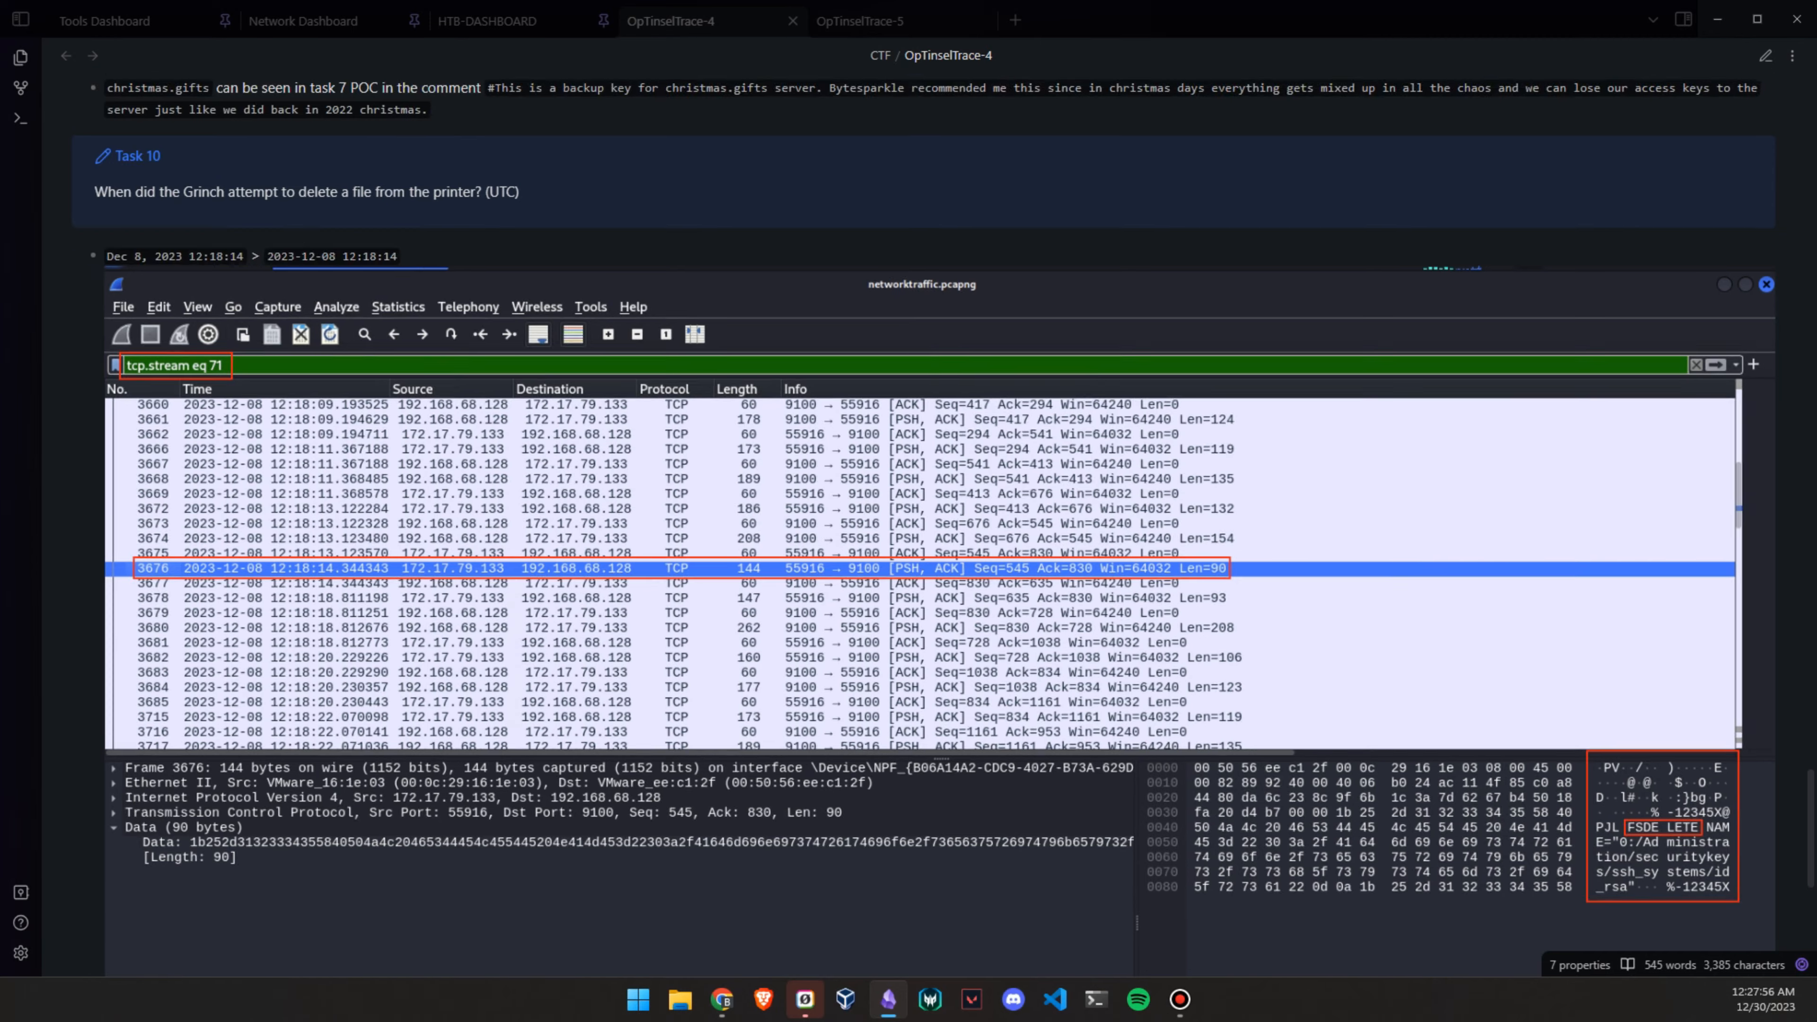
Link the Wireshark note in the Tools Used property of the OpTinselTrace-4 note
{"action": "scroll", "coordinate": [923, 501], "scroll_direction": "up", "scroll_amount": 20}
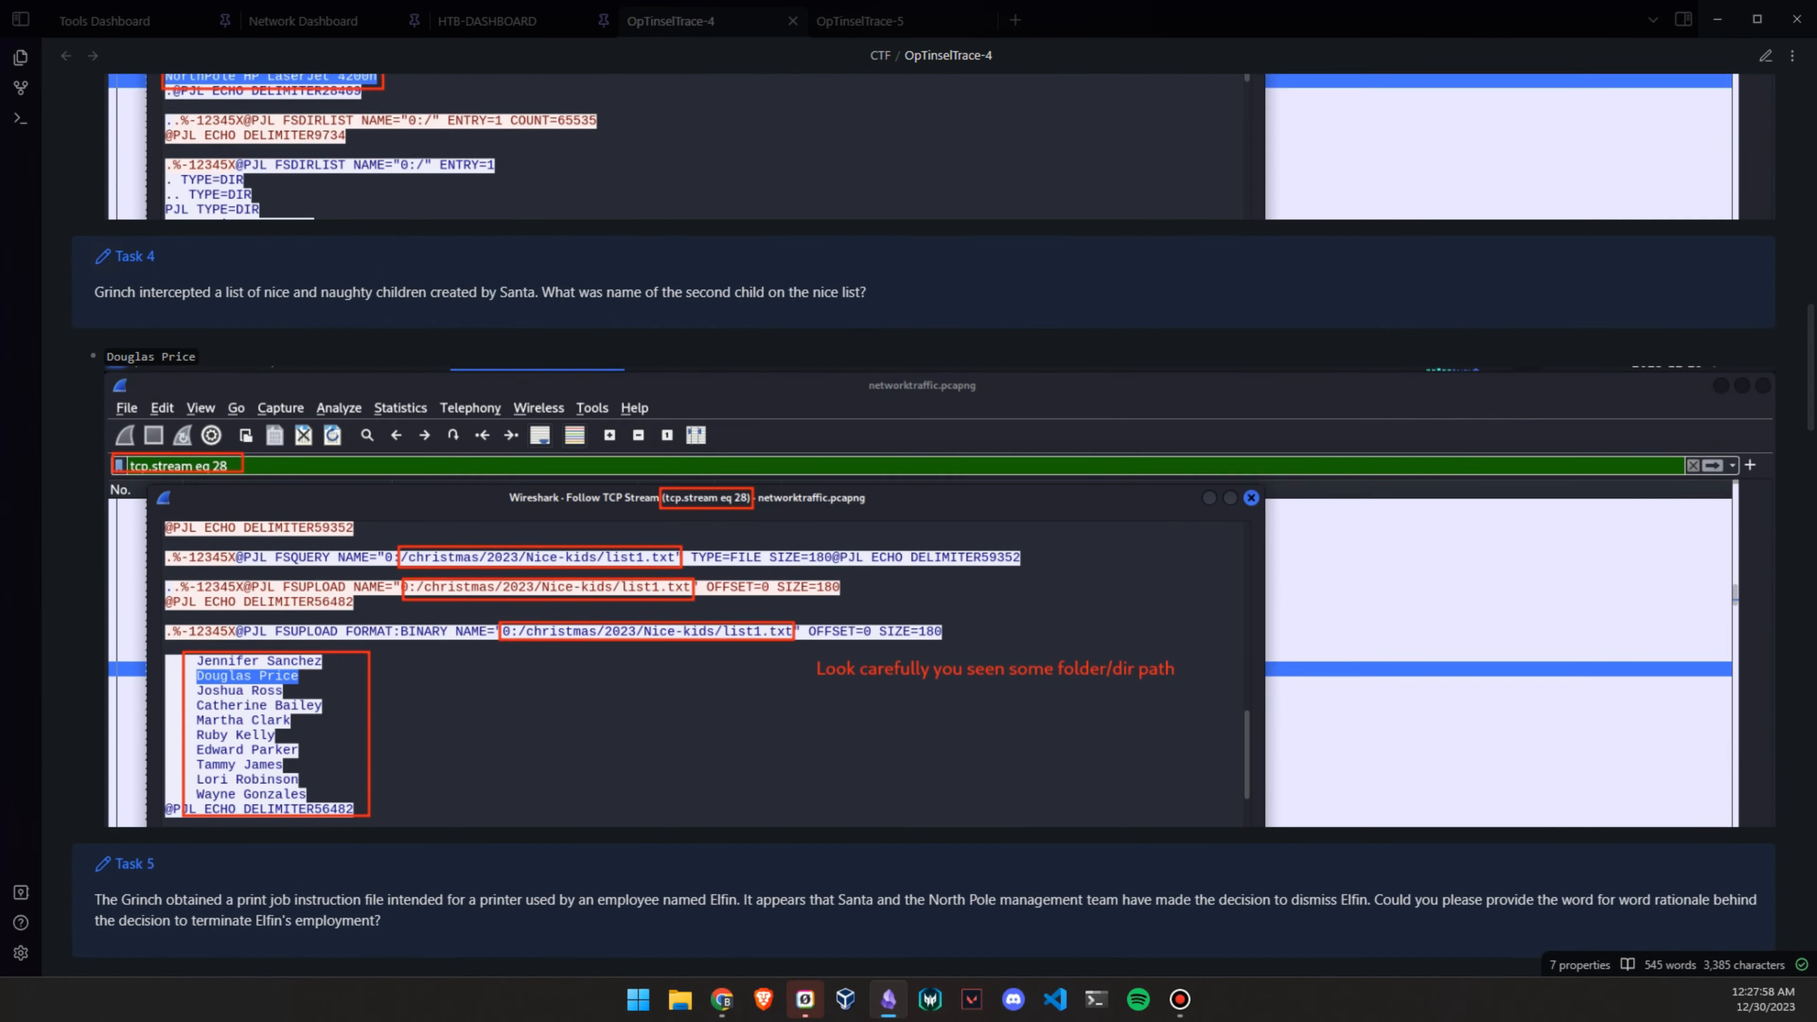
{"action": "scroll", "coordinate": [922, 501], "scroll_direction": "up", "scroll_amount": 15}
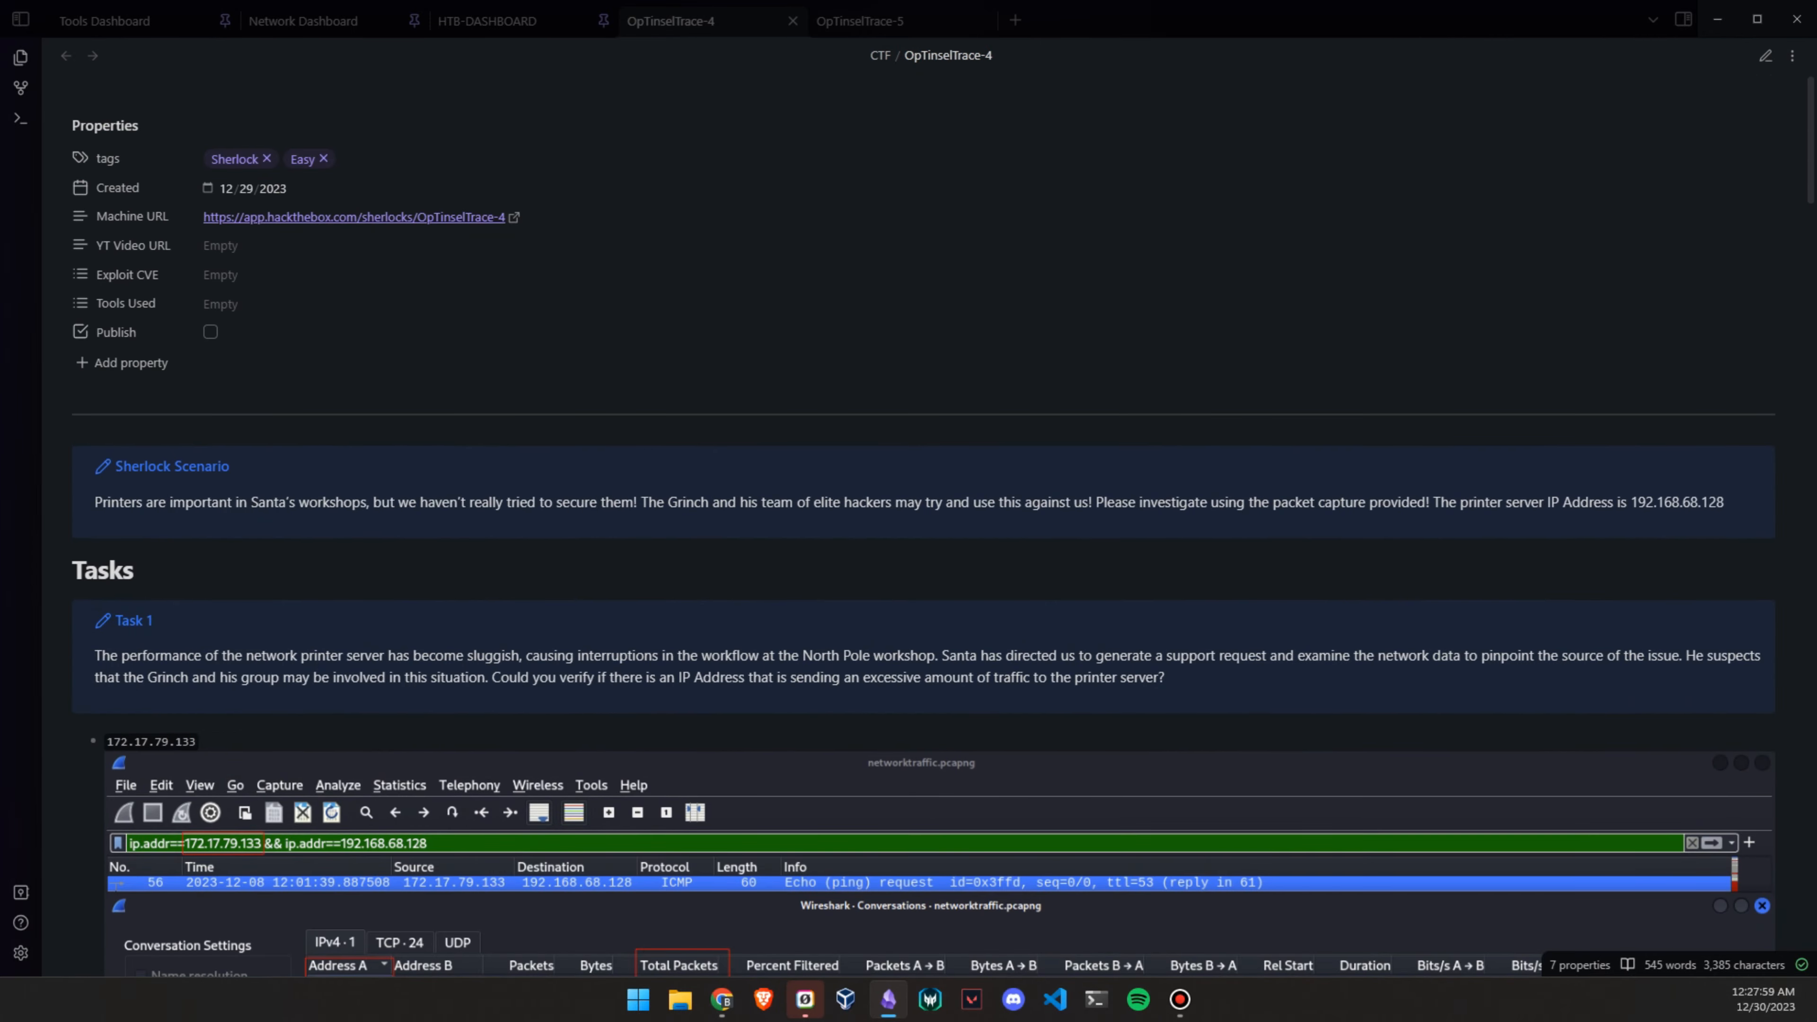
{"action": "left_click", "coordinate": [221, 305]}
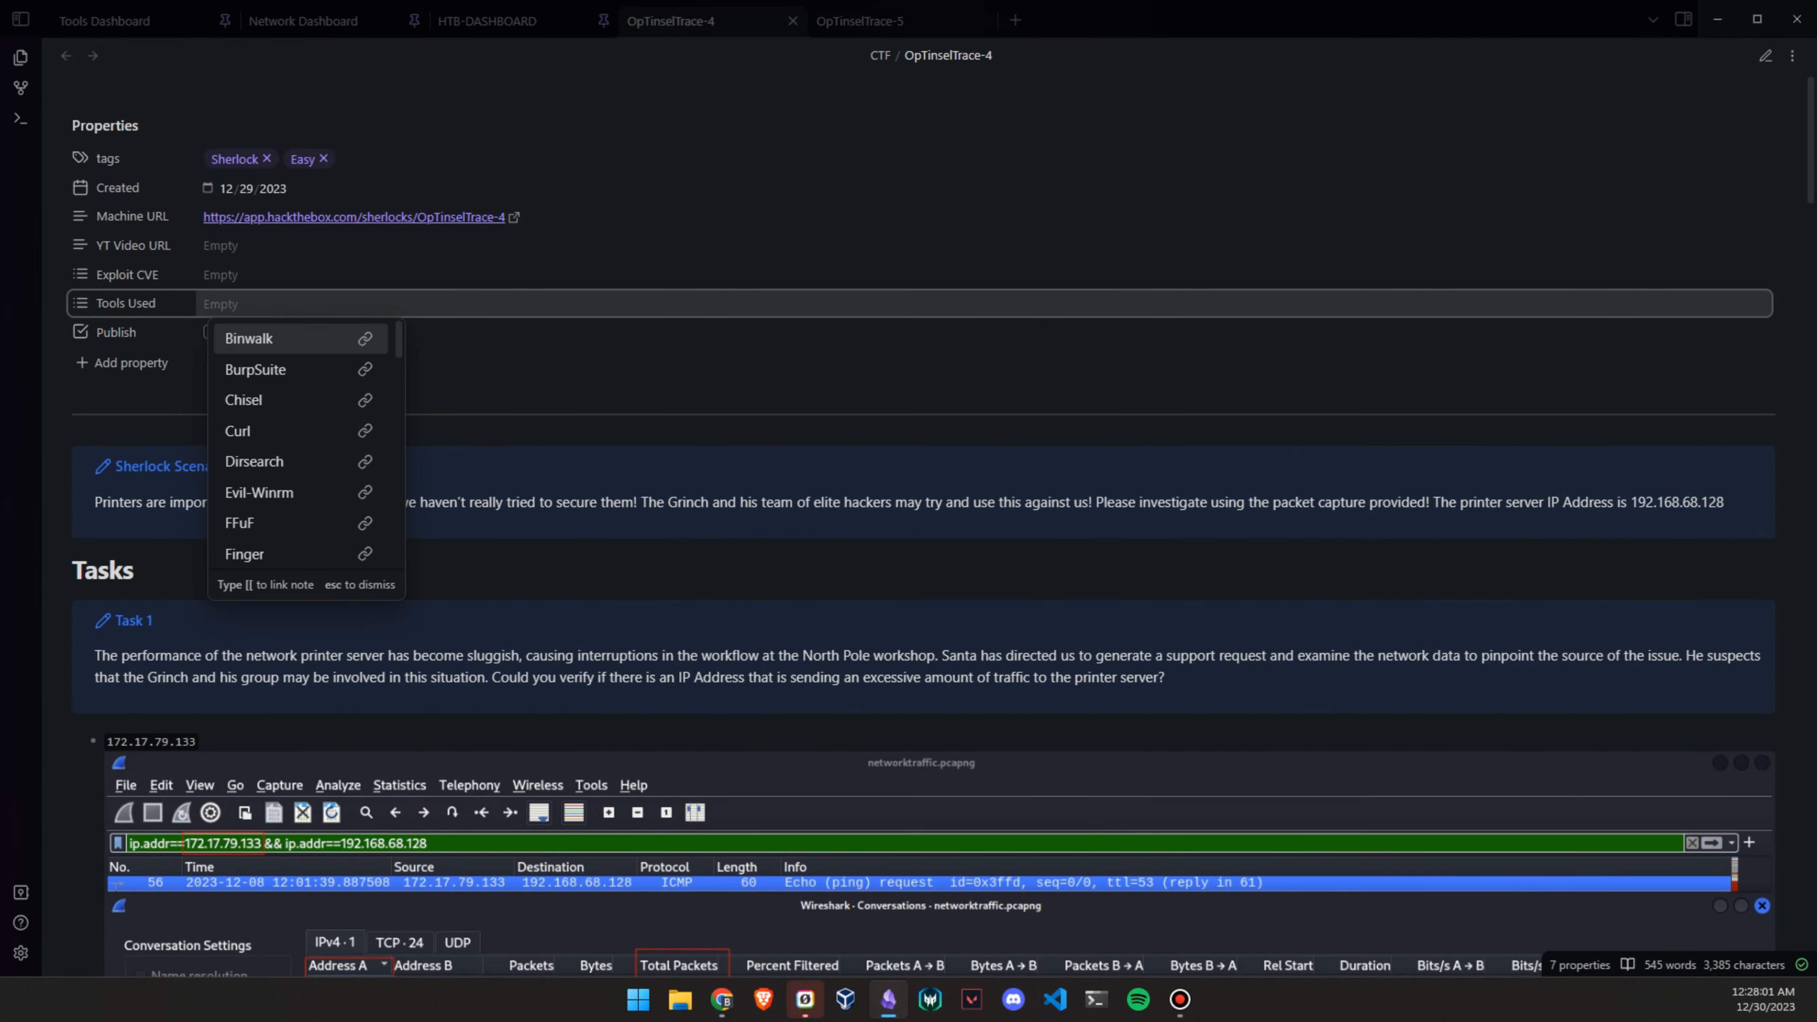
{"action": "type", "text": "[[Wire"}
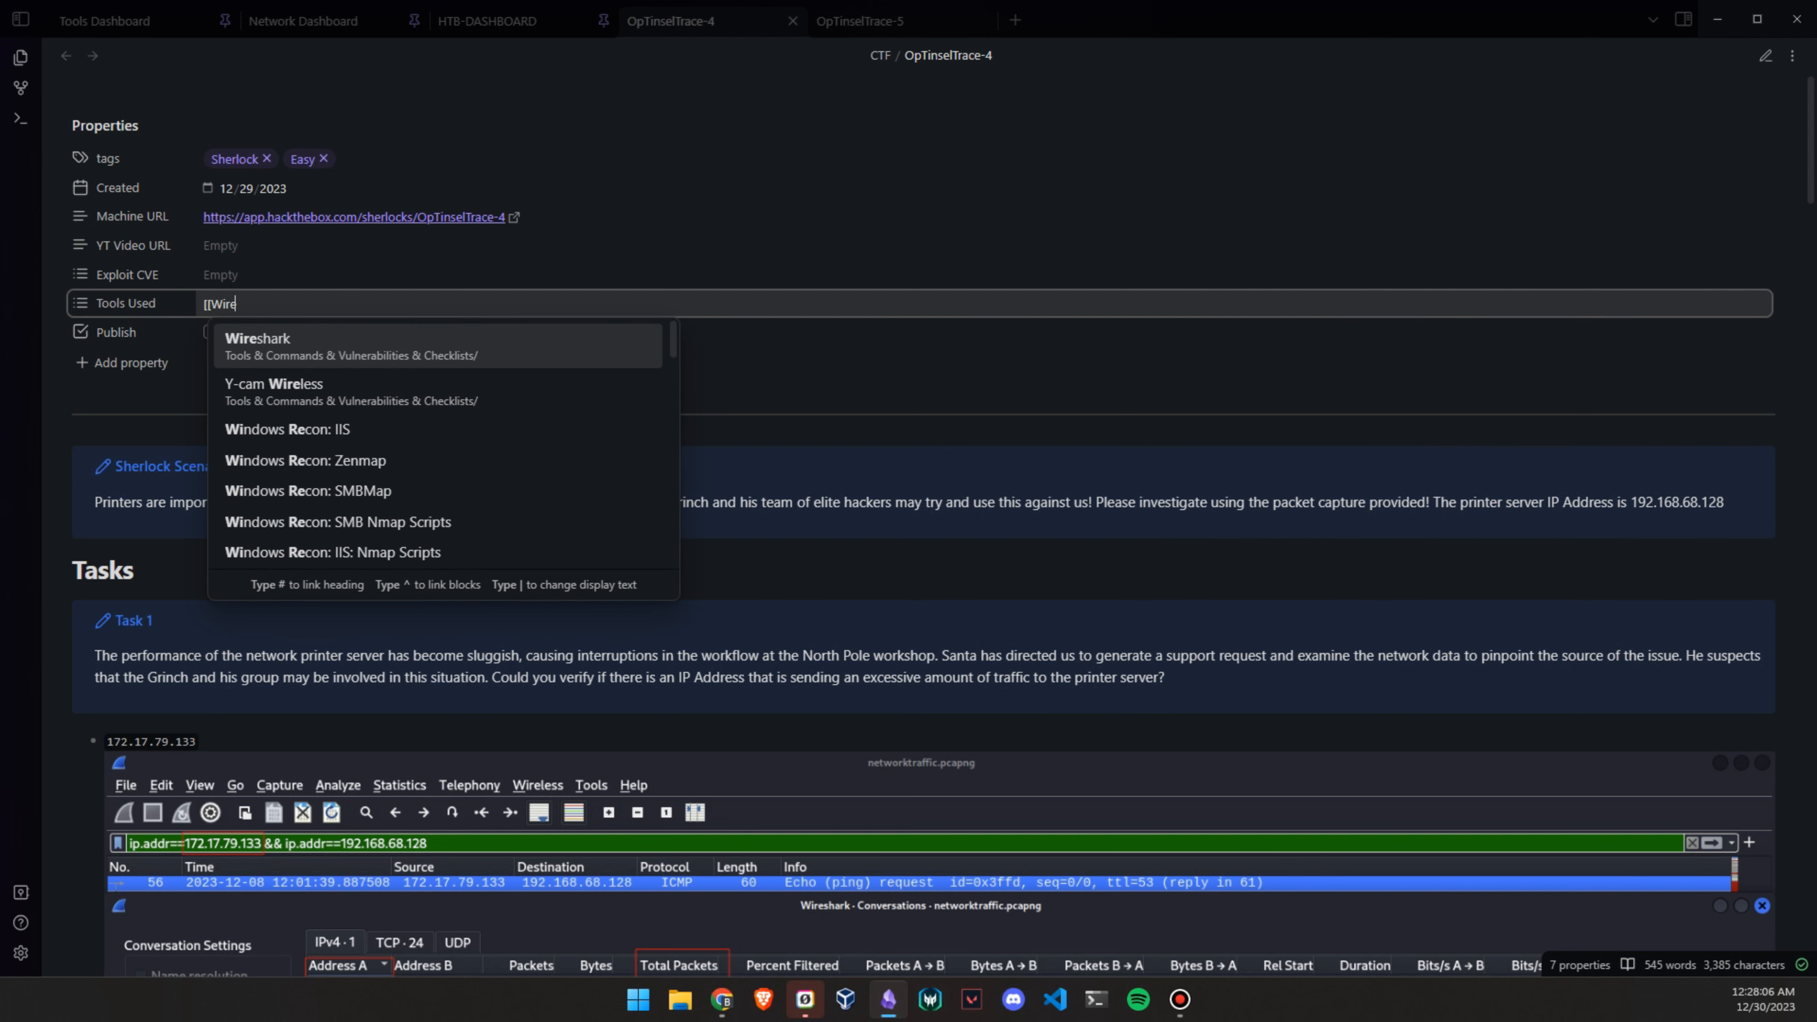
{"action": "key", "text": "Return"}
Copy 172.17.79.133 from the Task 1 notes and submit it as the Task 1 answer on the Hack The Box Sherlock page
{"action": "scroll", "coordinate": [923, 501], "scroll_direction": "down", "scroll_amount": 5}
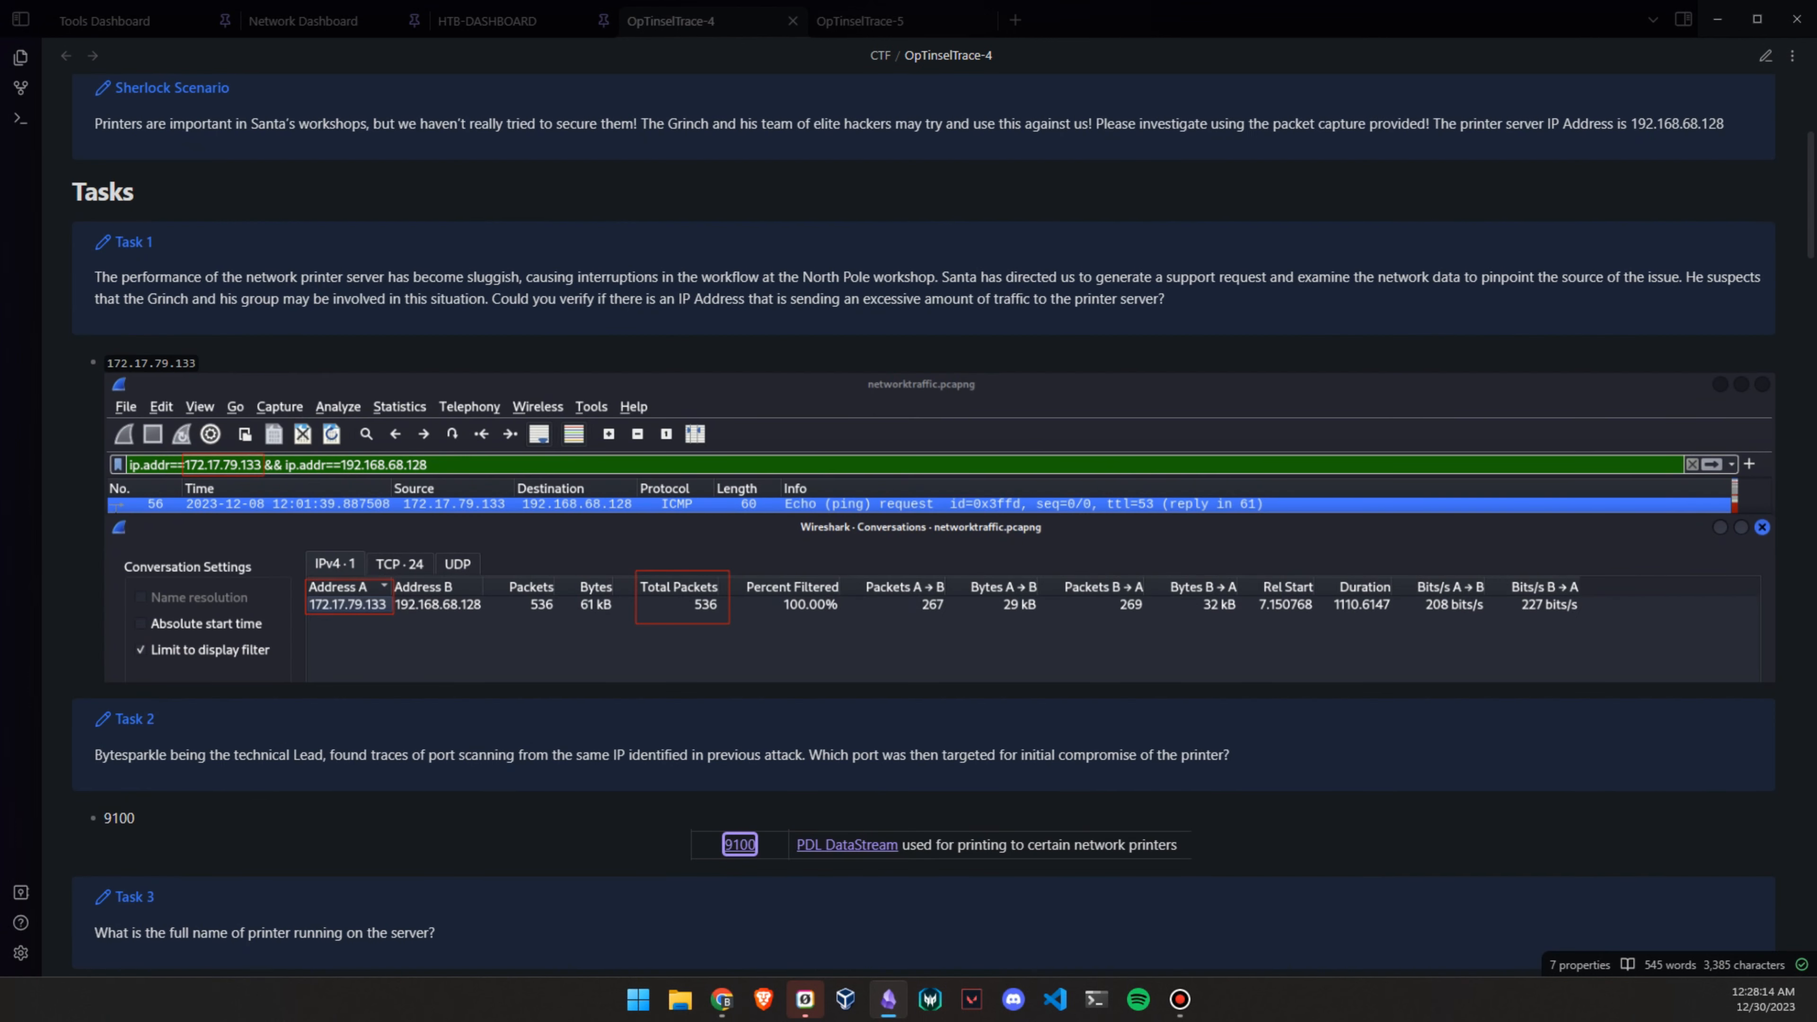
{"action": "key", "text": "super+shift+Right"}
{"action": "scroll", "coordinate": [1017, 573], "scroll_direction": "up", "scroll_amount": 15}
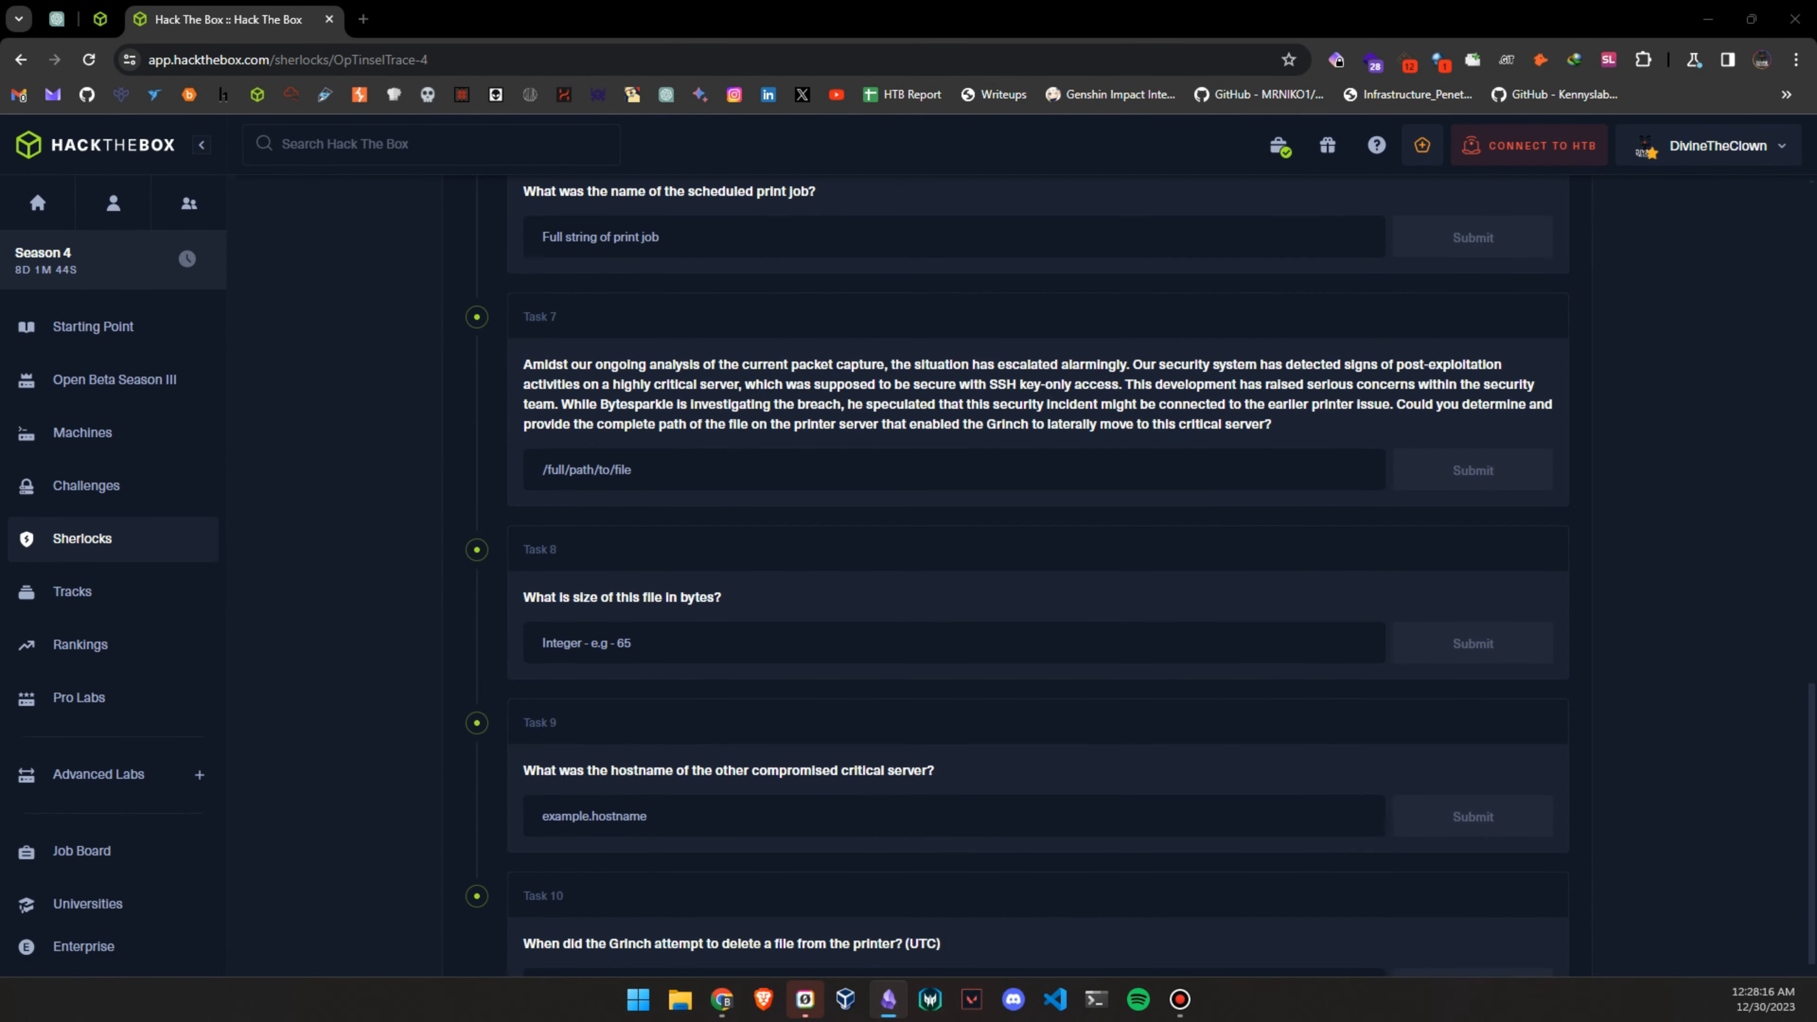
{"action": "key", "text": "super+shift+Left"}
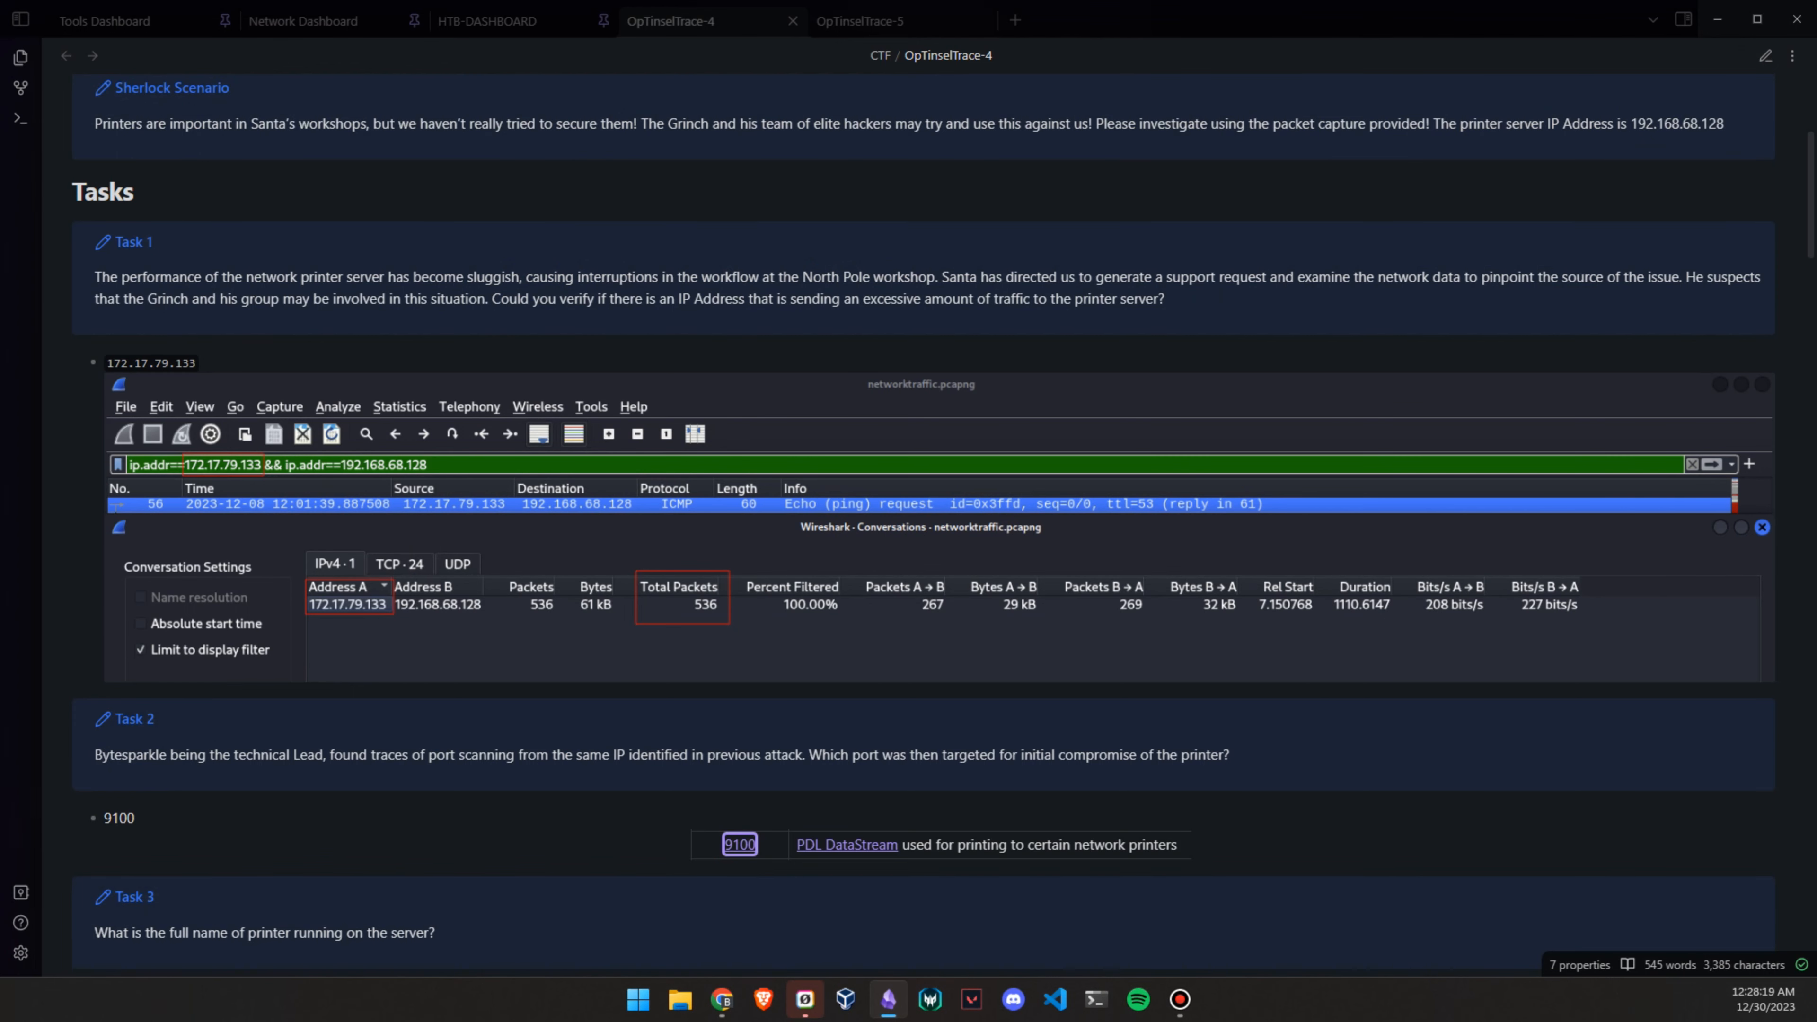
{"action": "double_click", "coordinate": [151, 363]}
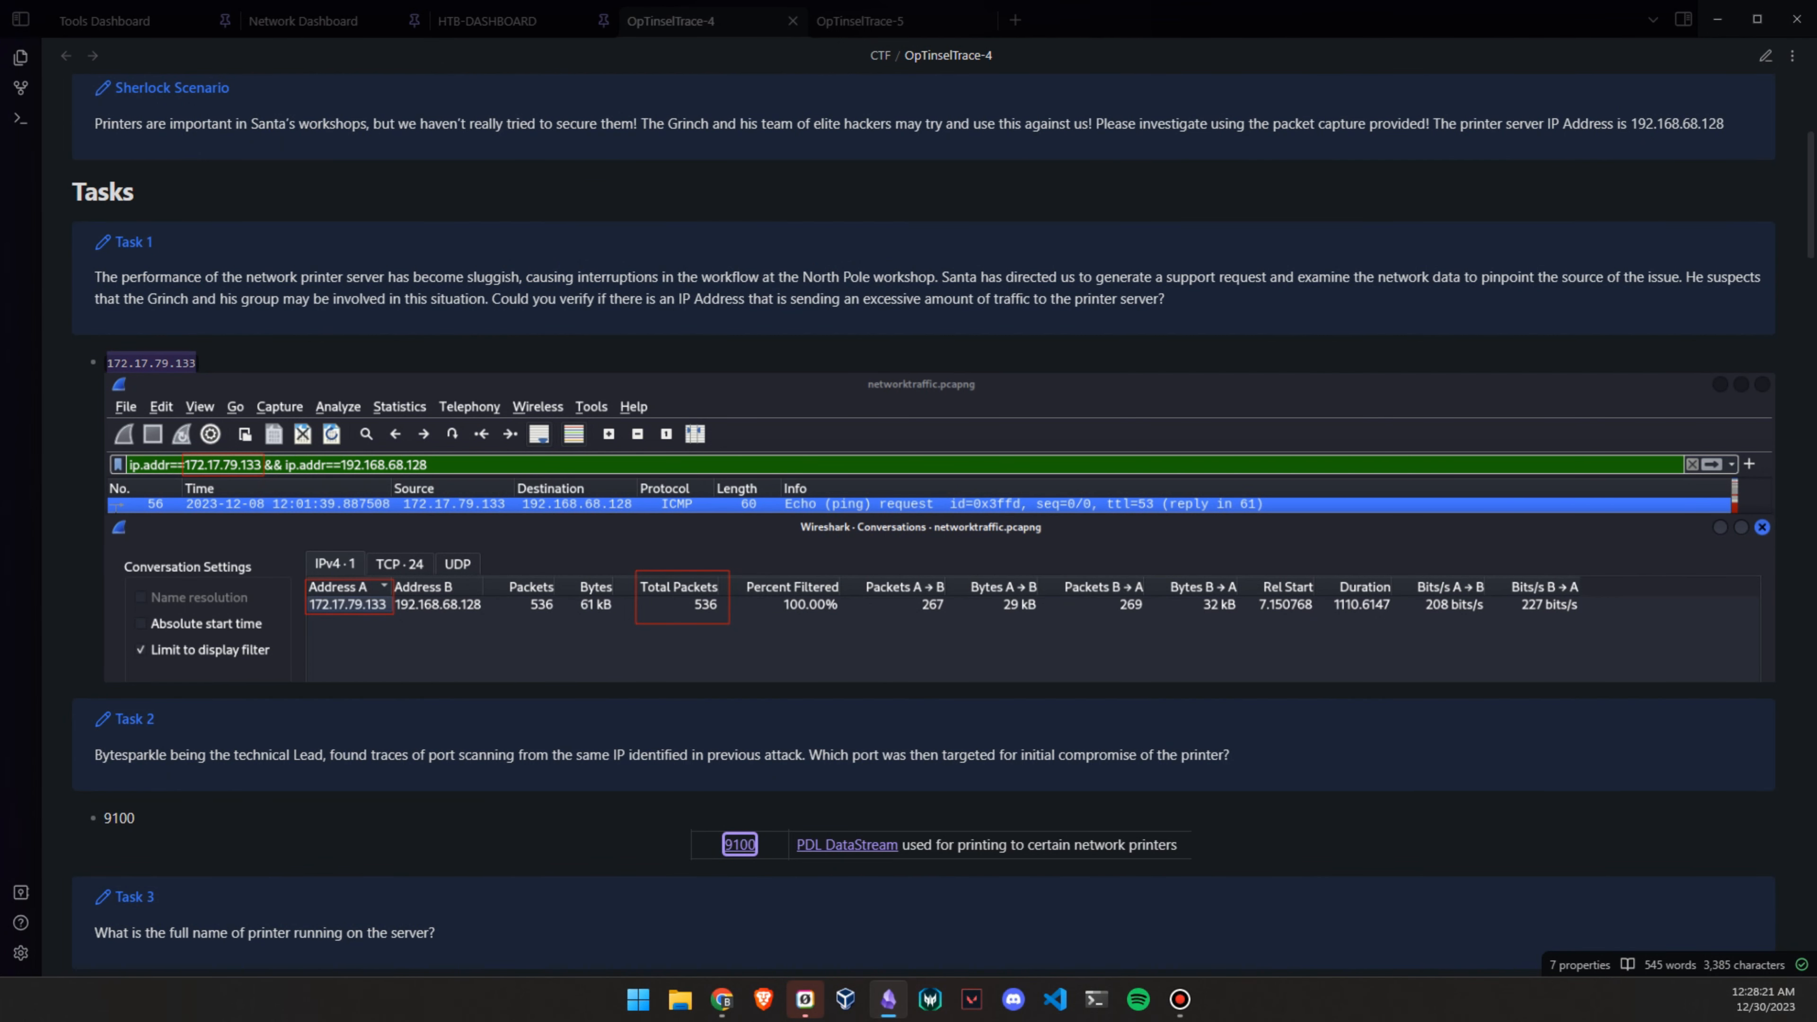
{"action": "key", "text": "super+shift+Right"}
{"action": "left_click", "coordinate": [954, 553]}
{"action": "key", "text": "ctrl+v"}
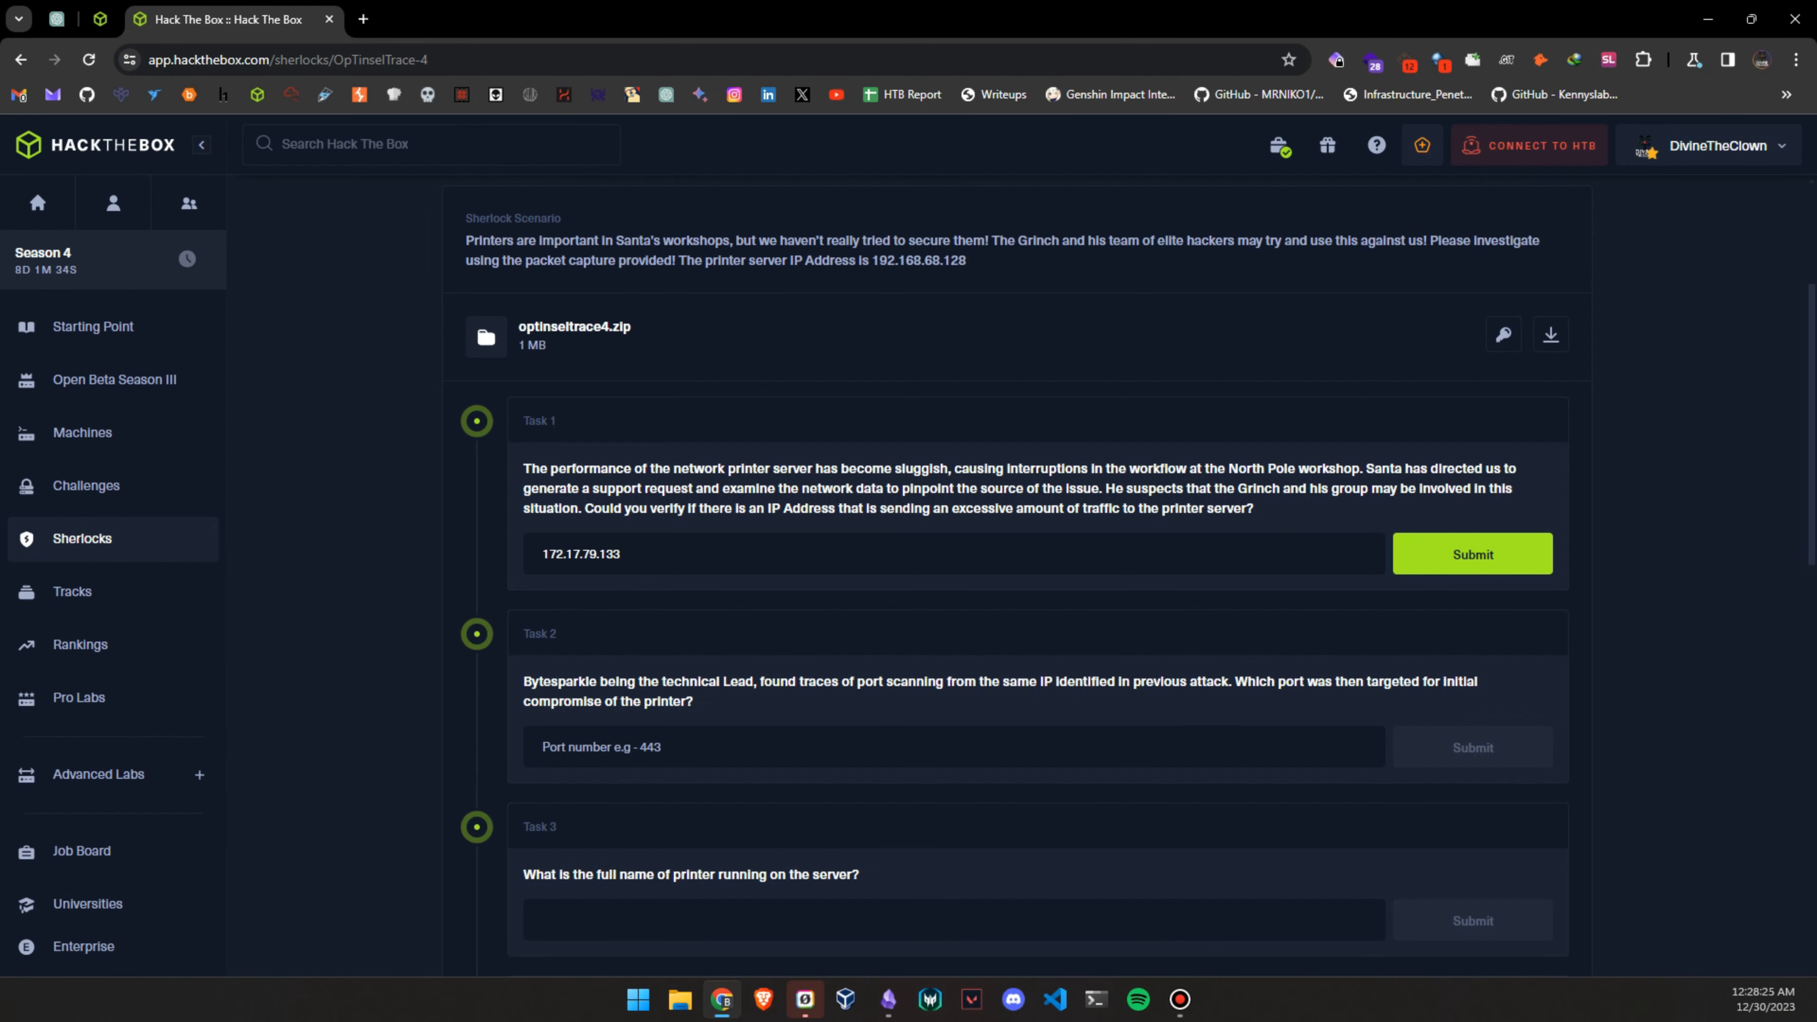
{"action": "key", "text": "Return"}
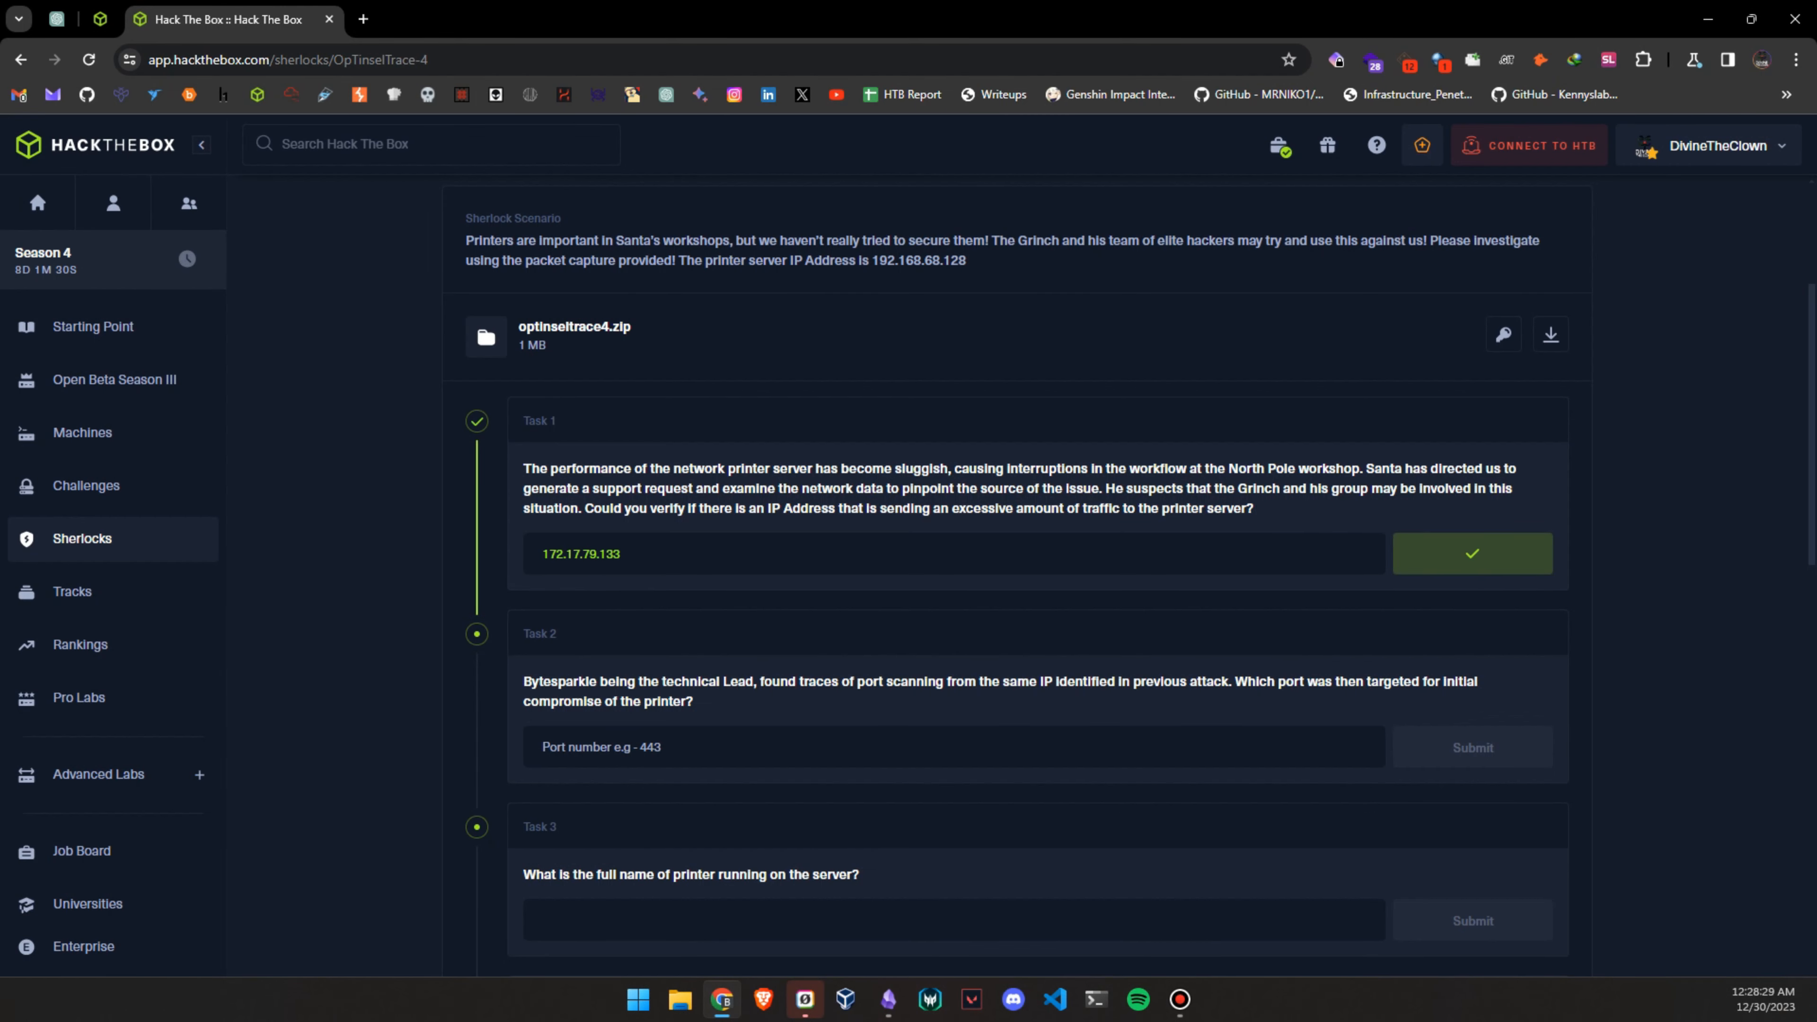
Submit 9100 as the Task 2 answer and NorthPole HP LaserJet 4200n as the Task 3 answer, copied from the notes
{"action": "key", "text": "alt+Tab"}
{"action": "key", "text": "super+shift+Left"}
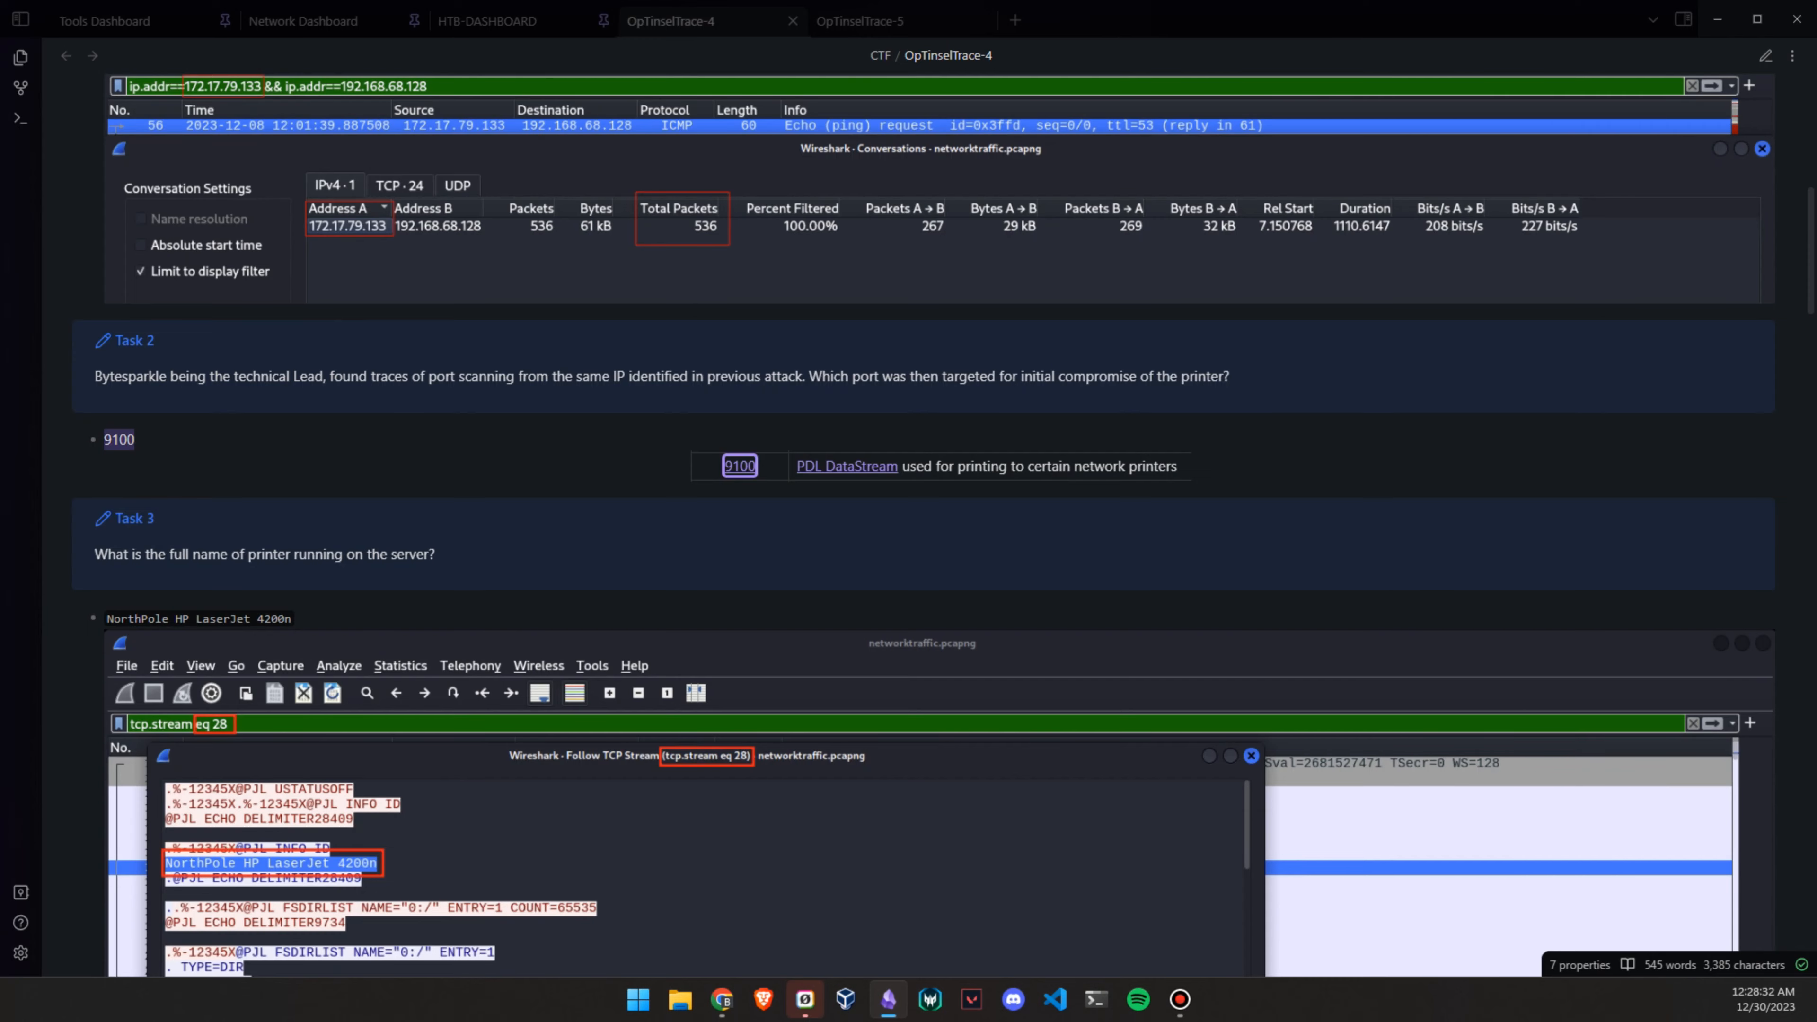
{"action": "key", "text": "ctrl+c"}
{"action": "key", "text": "super+shift+Right"}
{"action": "key", "text": "ctrl+v"}
{"action": "key", "text": "Return"}
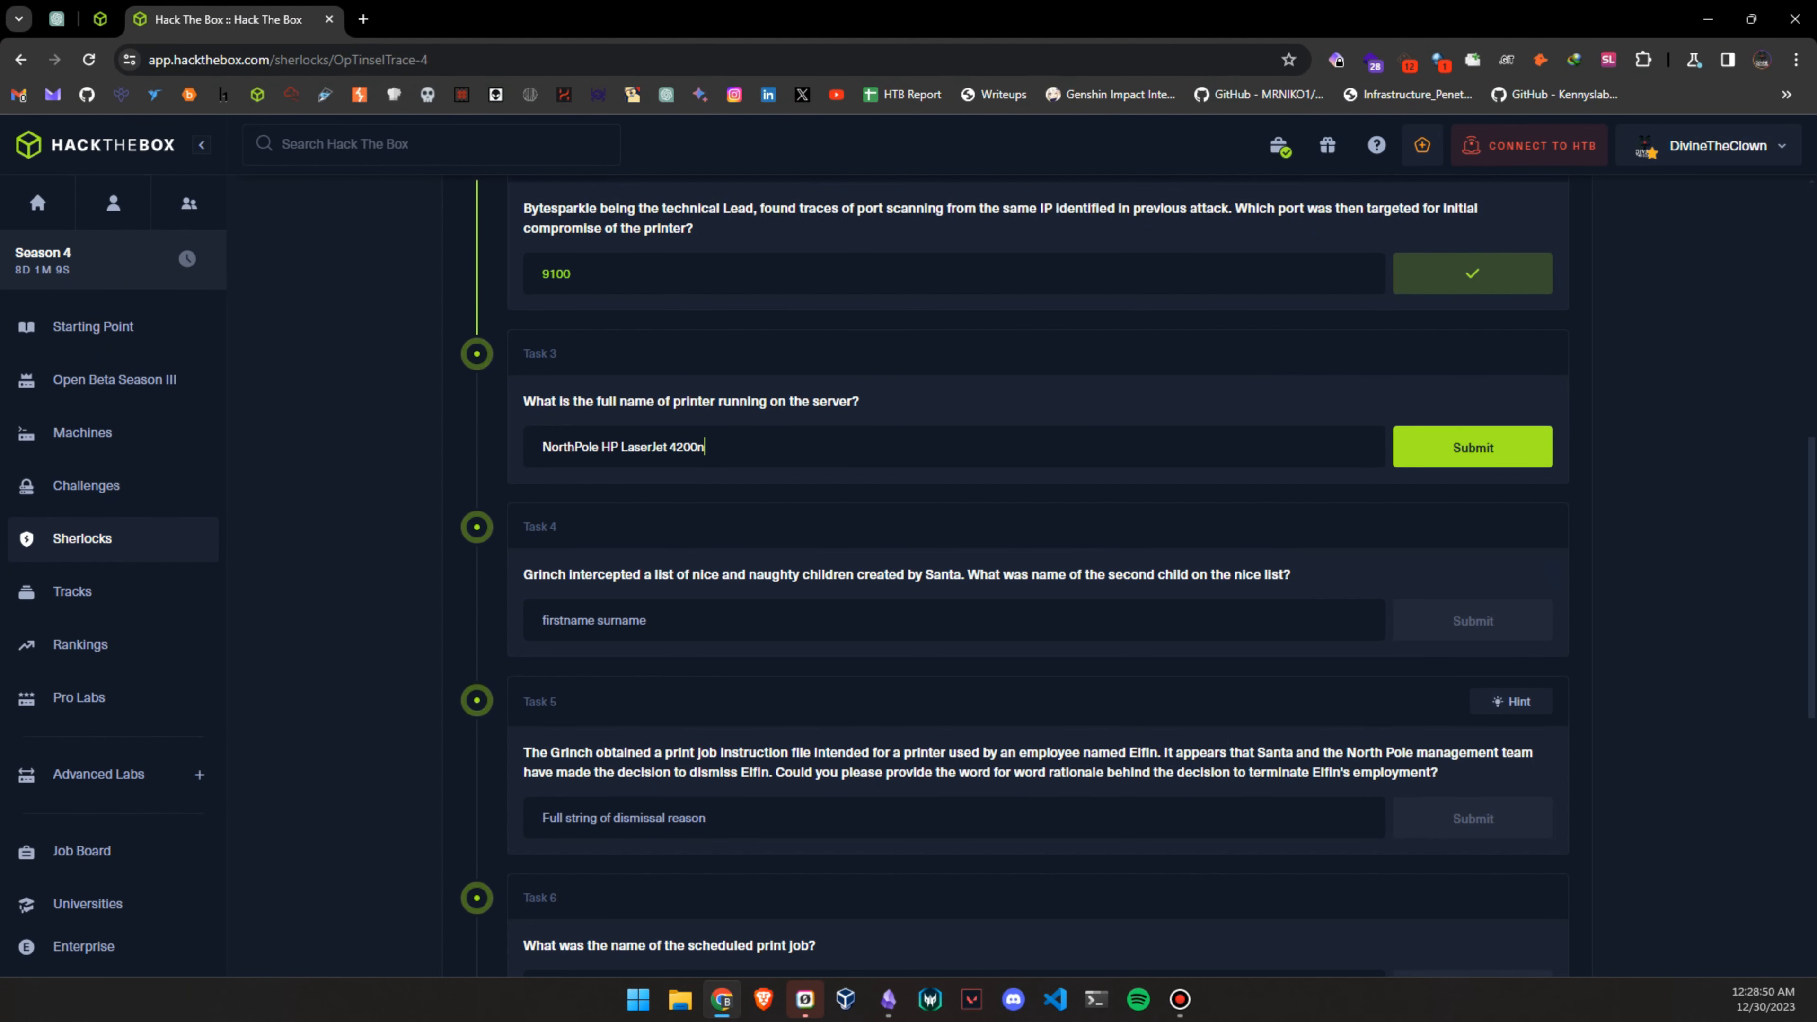
{"action": "key", "text": "Return"}
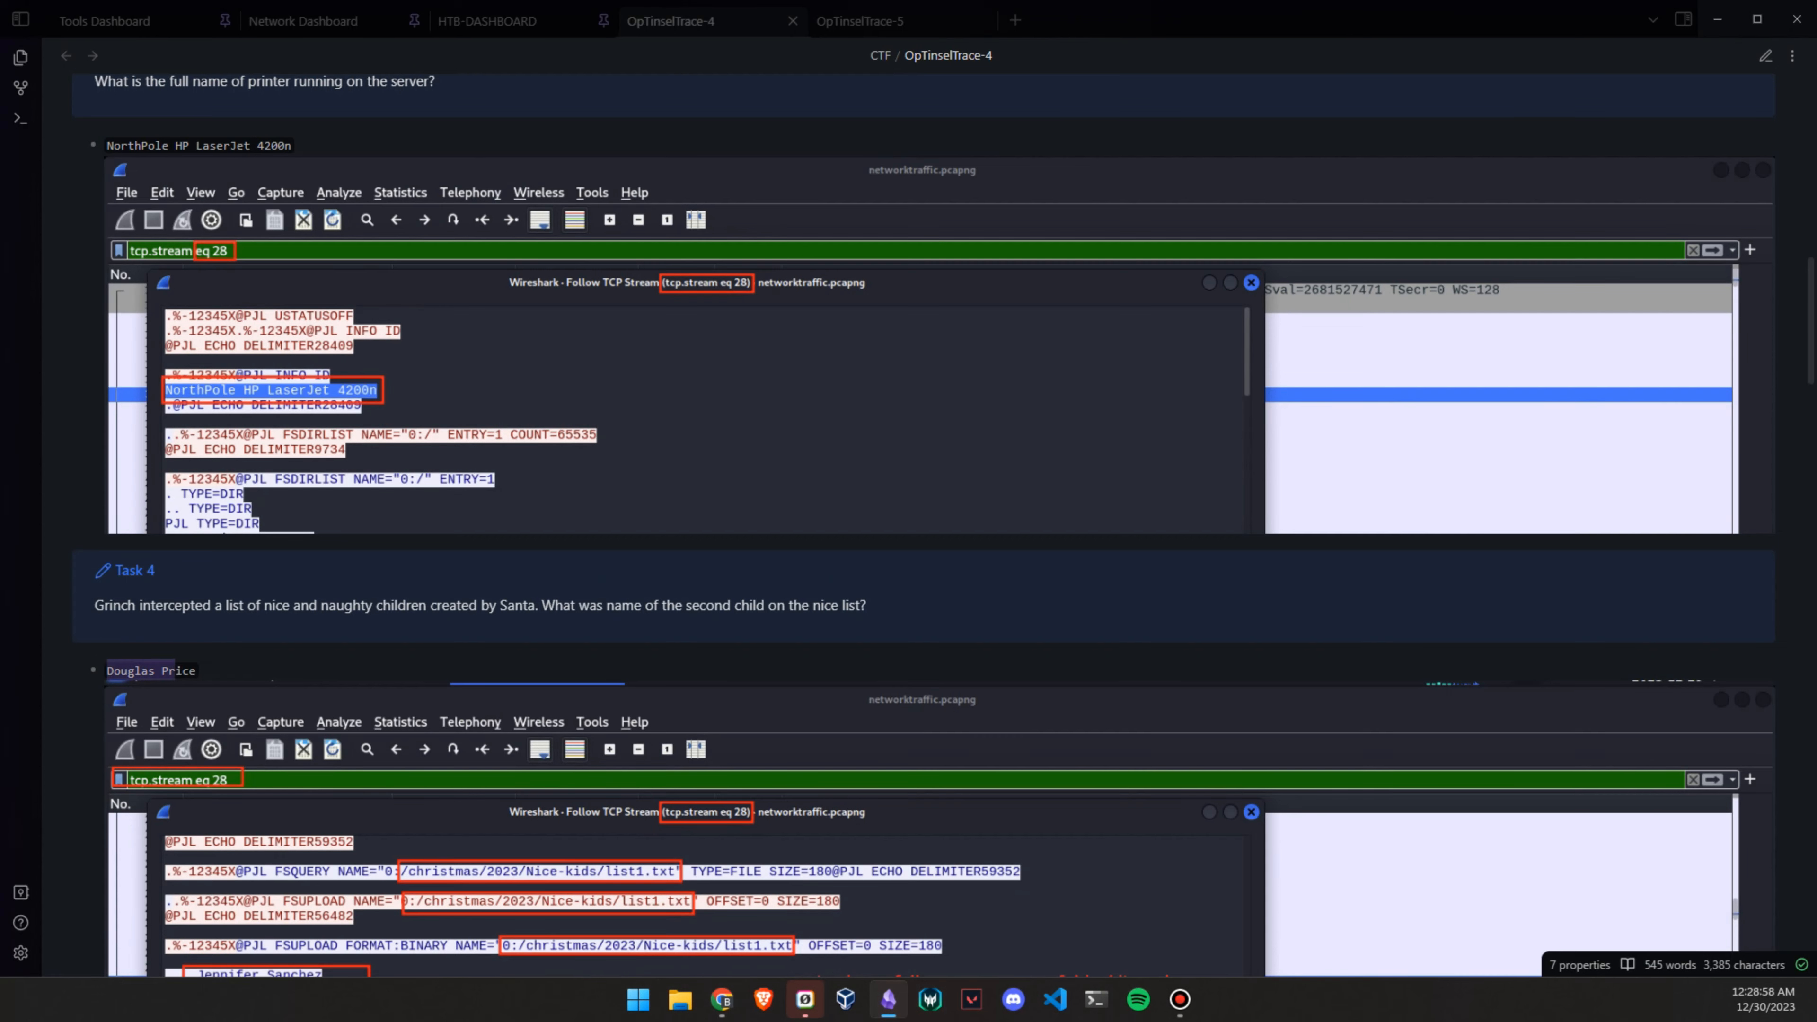
Copy the second nice-list child's full name from the Task 4 notes and submit it as the Task 4 answer on Hack The Box
{"action": "left_click_drag", "start_coordinate": [175, 671], "coordinate": [190, 670]}
{"action": "key", "text": "ctrl+c"}
{"action": "key", "text": "alt+Tab"}
{"action": "key", "text": "ctrl+v"}
{"action": "key", "text": "Return"}
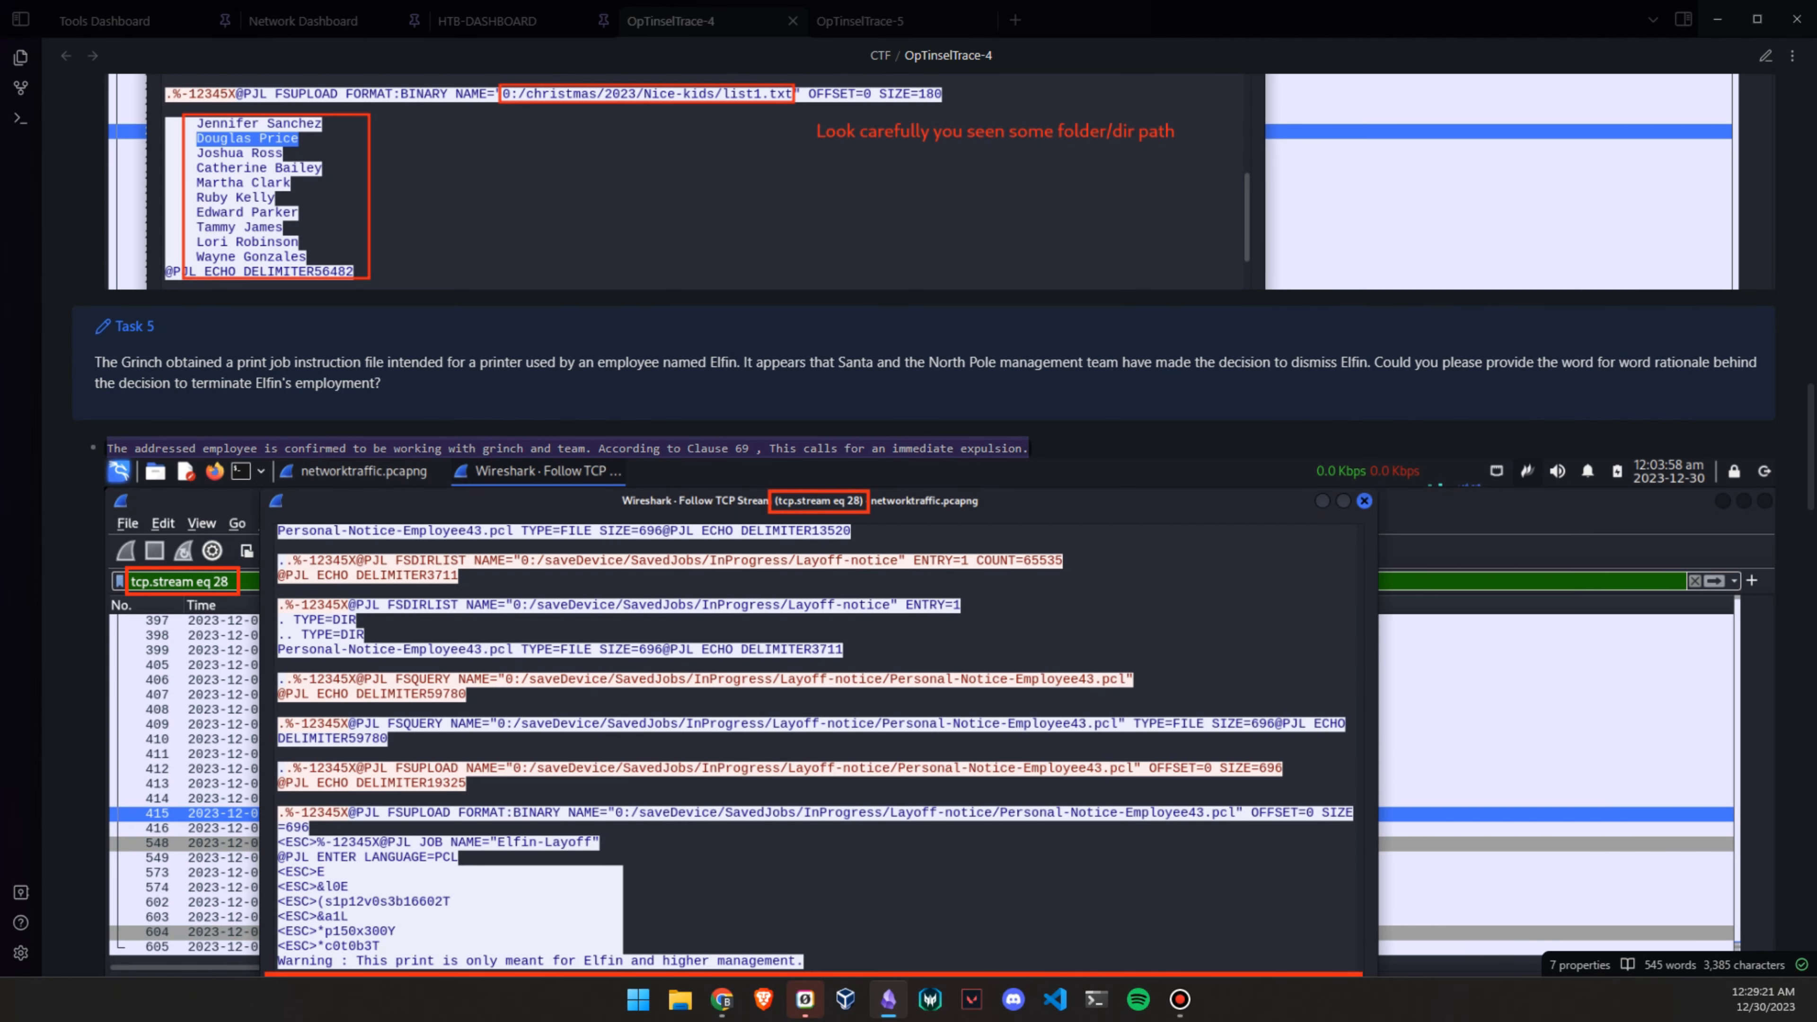
Submit the full Clause 69 expulsion rationale as the Task 5 answer and MerryChristmas+BonusAnnouncment as the Task 6 answer, both copied from the notes
{"action": "key", "text": "alt+Tab"}
{"action": "key", "text": "ctrl+v"}
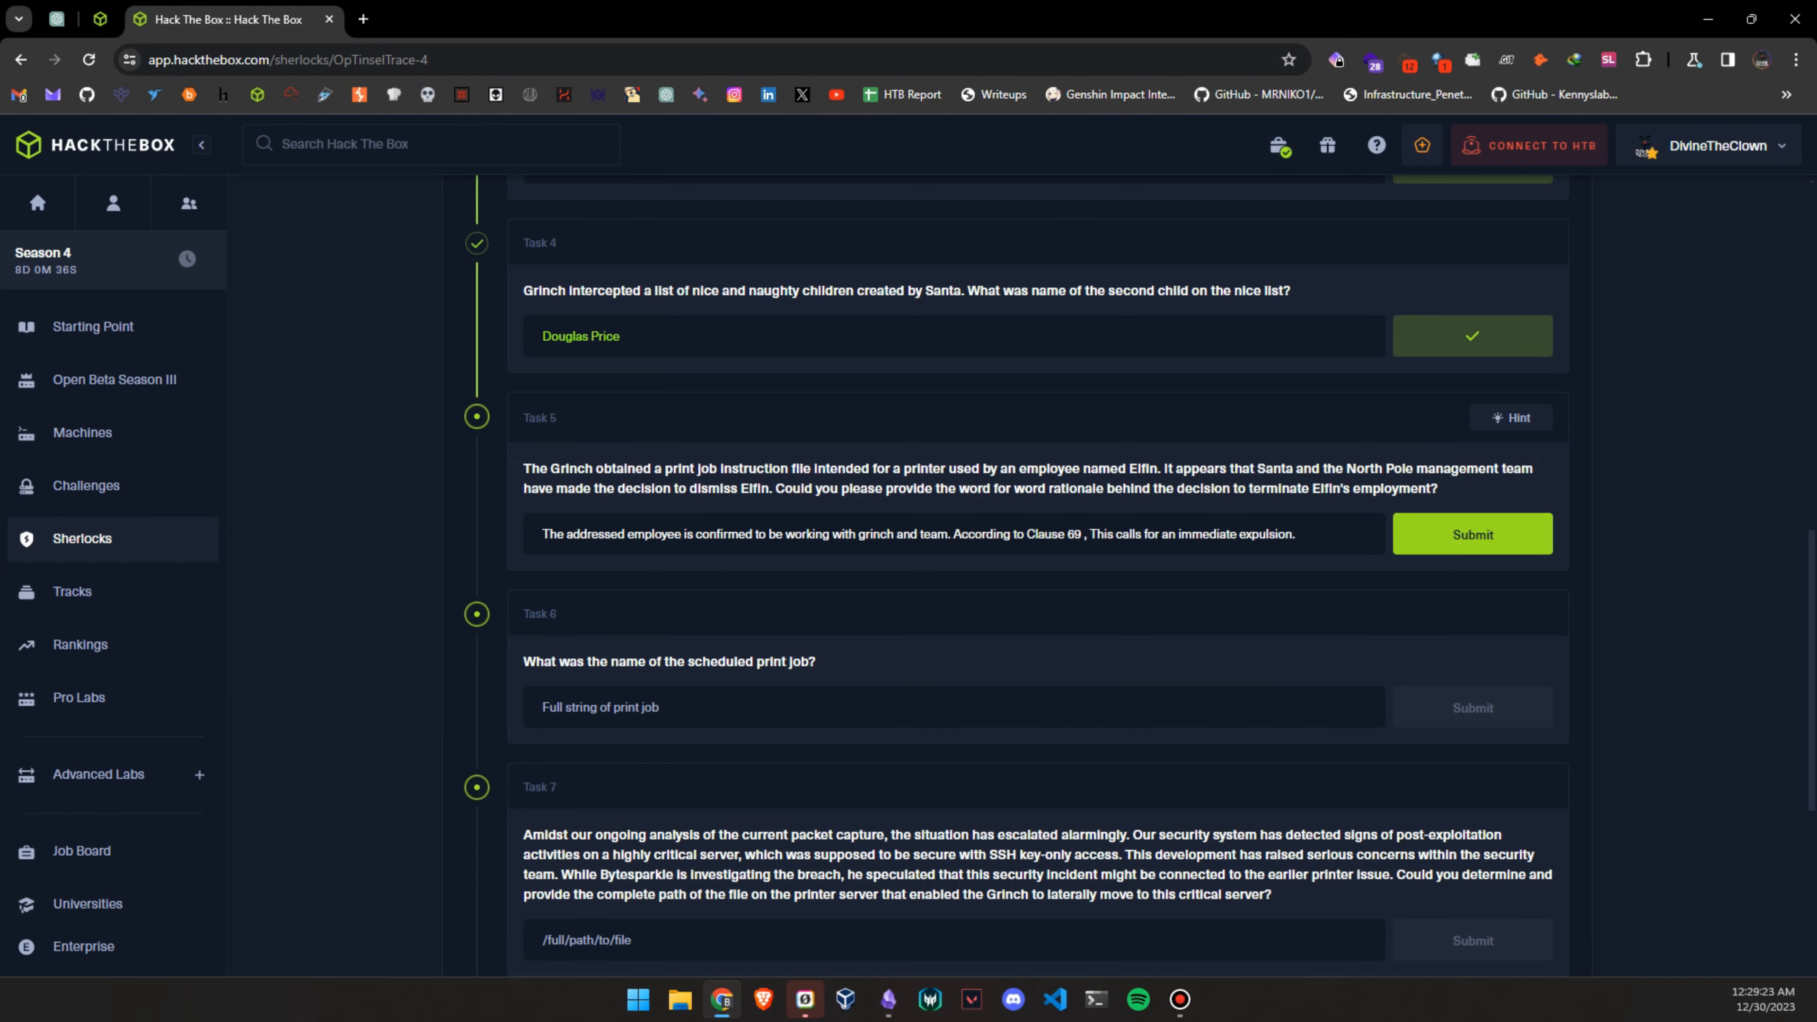
{"action": "key", "text": "Return"}
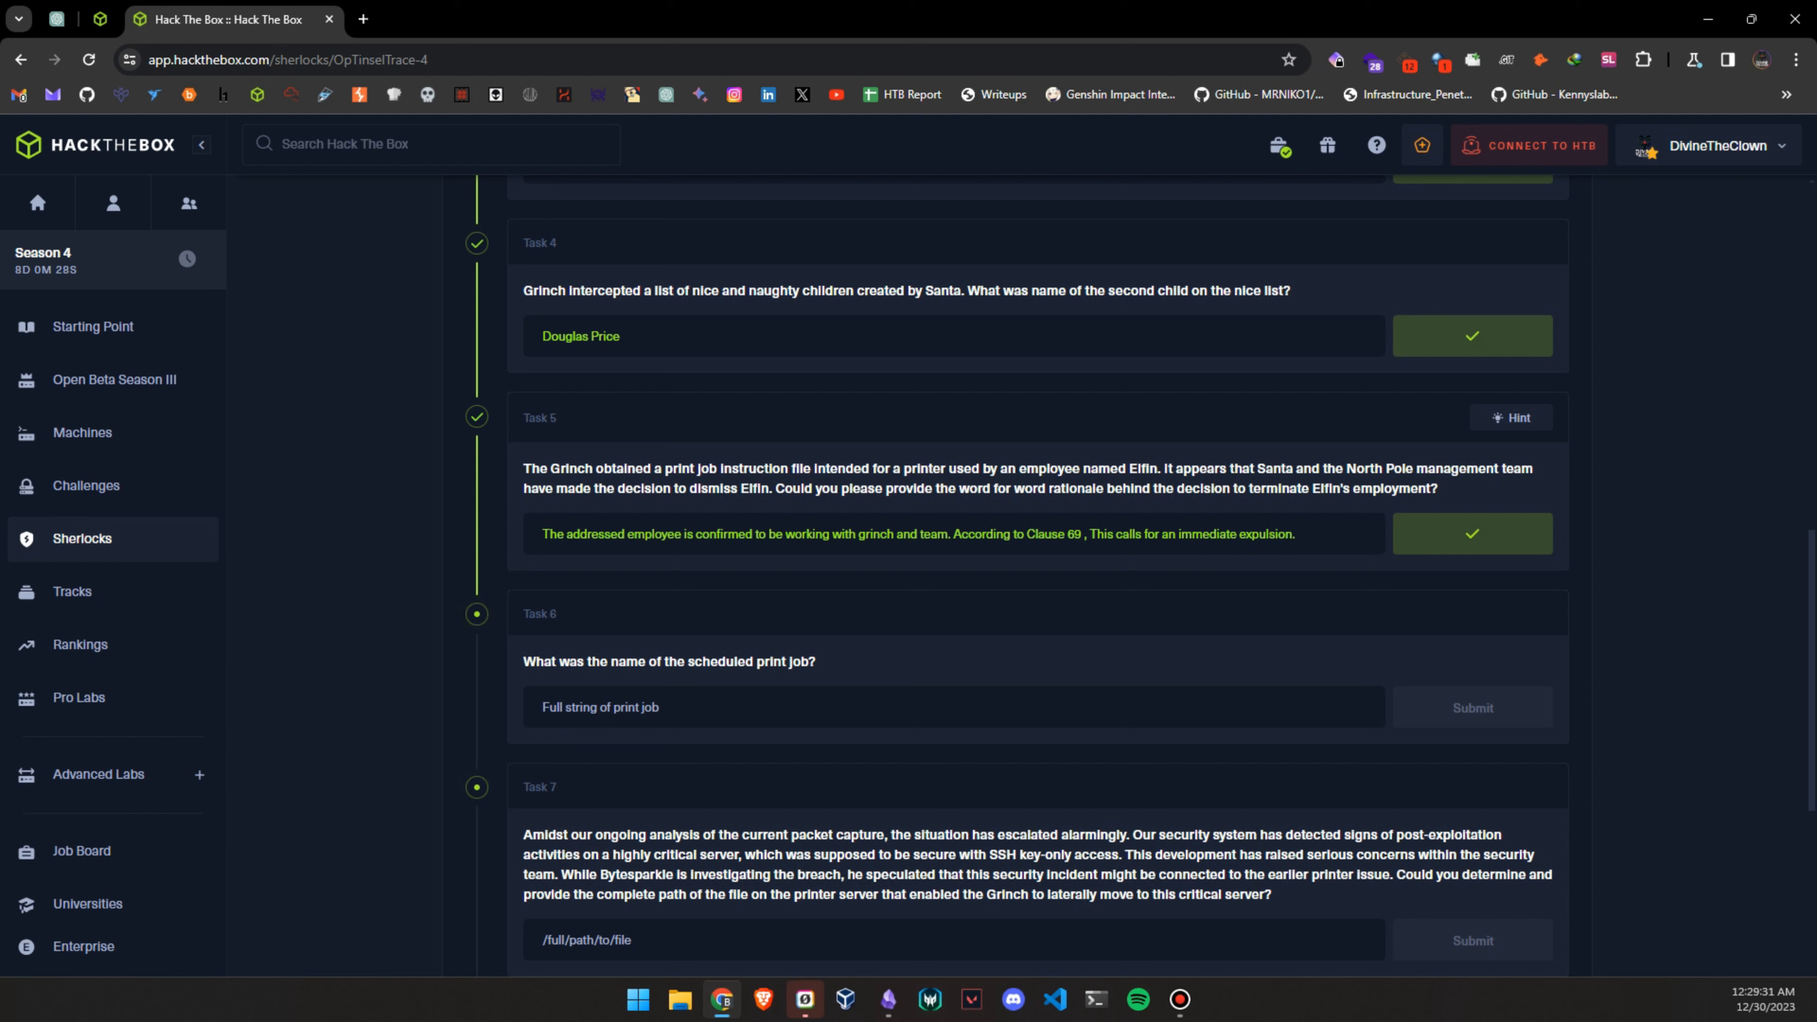
{"action": "key", "text": "alt+Tab"}
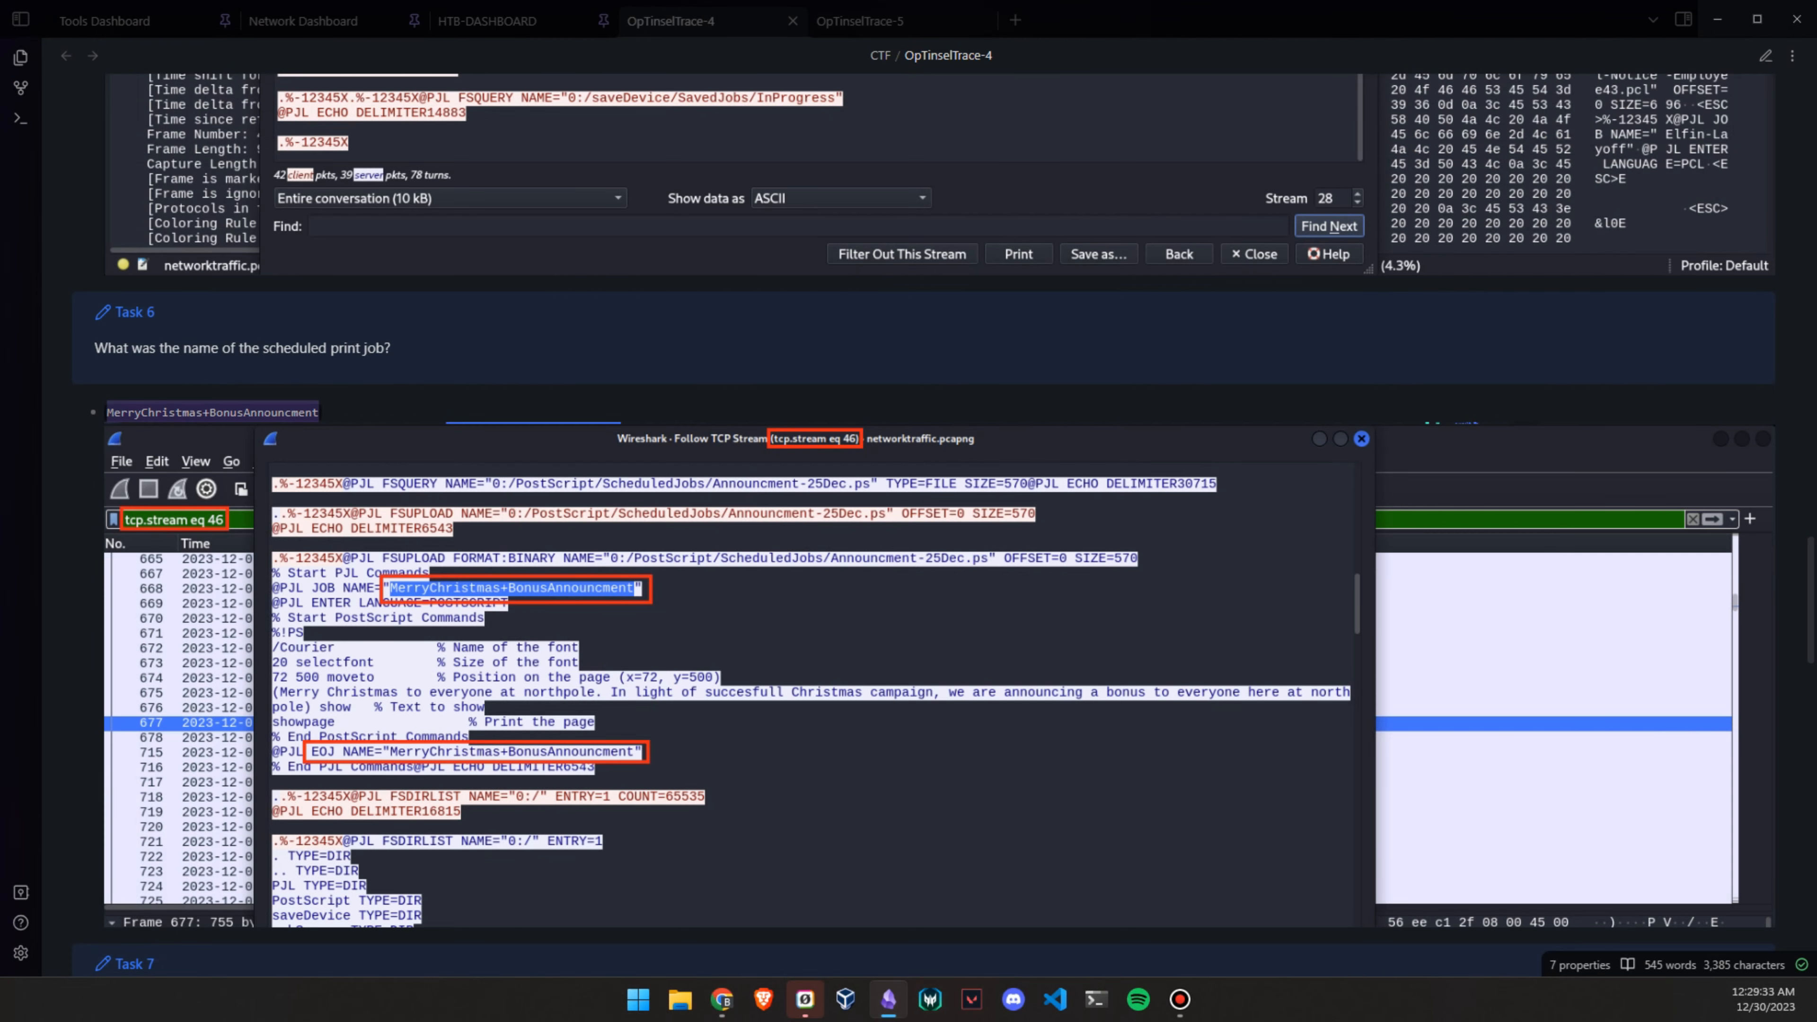
{"action": "key", "text": "alt+Tab"}
{"action": "key", "text": "ctrl+v"}
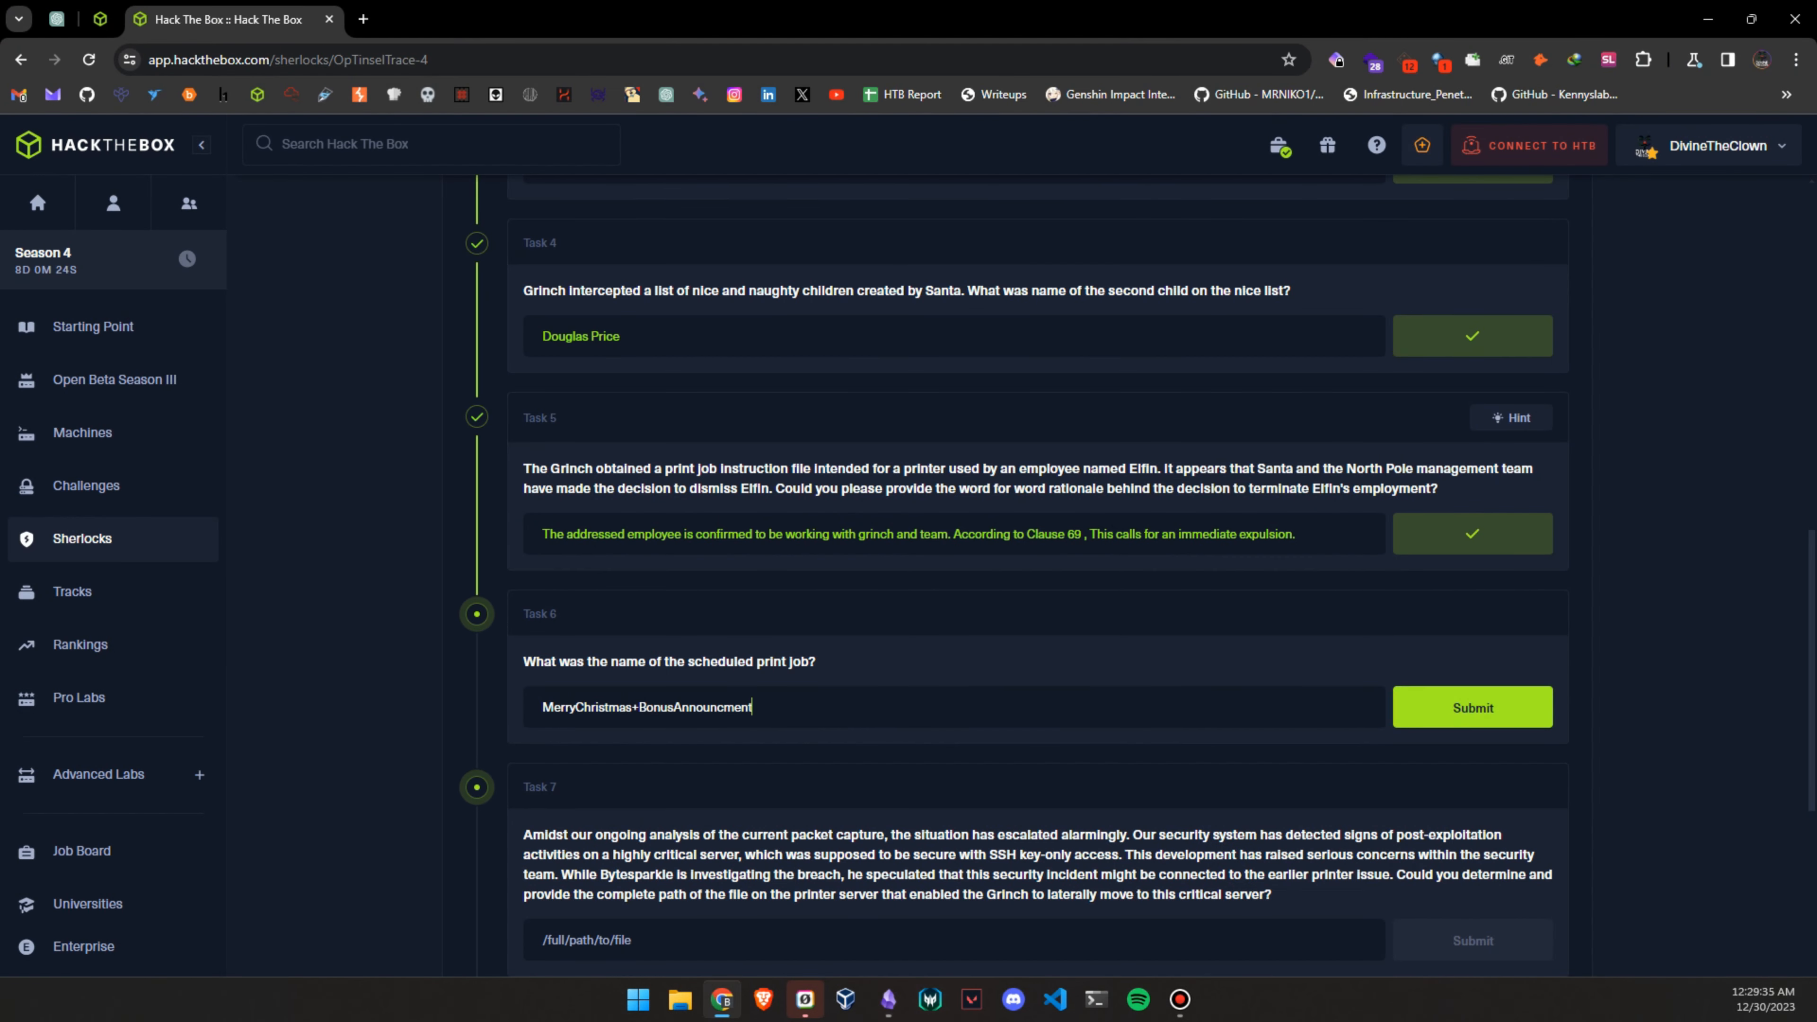
{"action": "key", "text": "Return"}
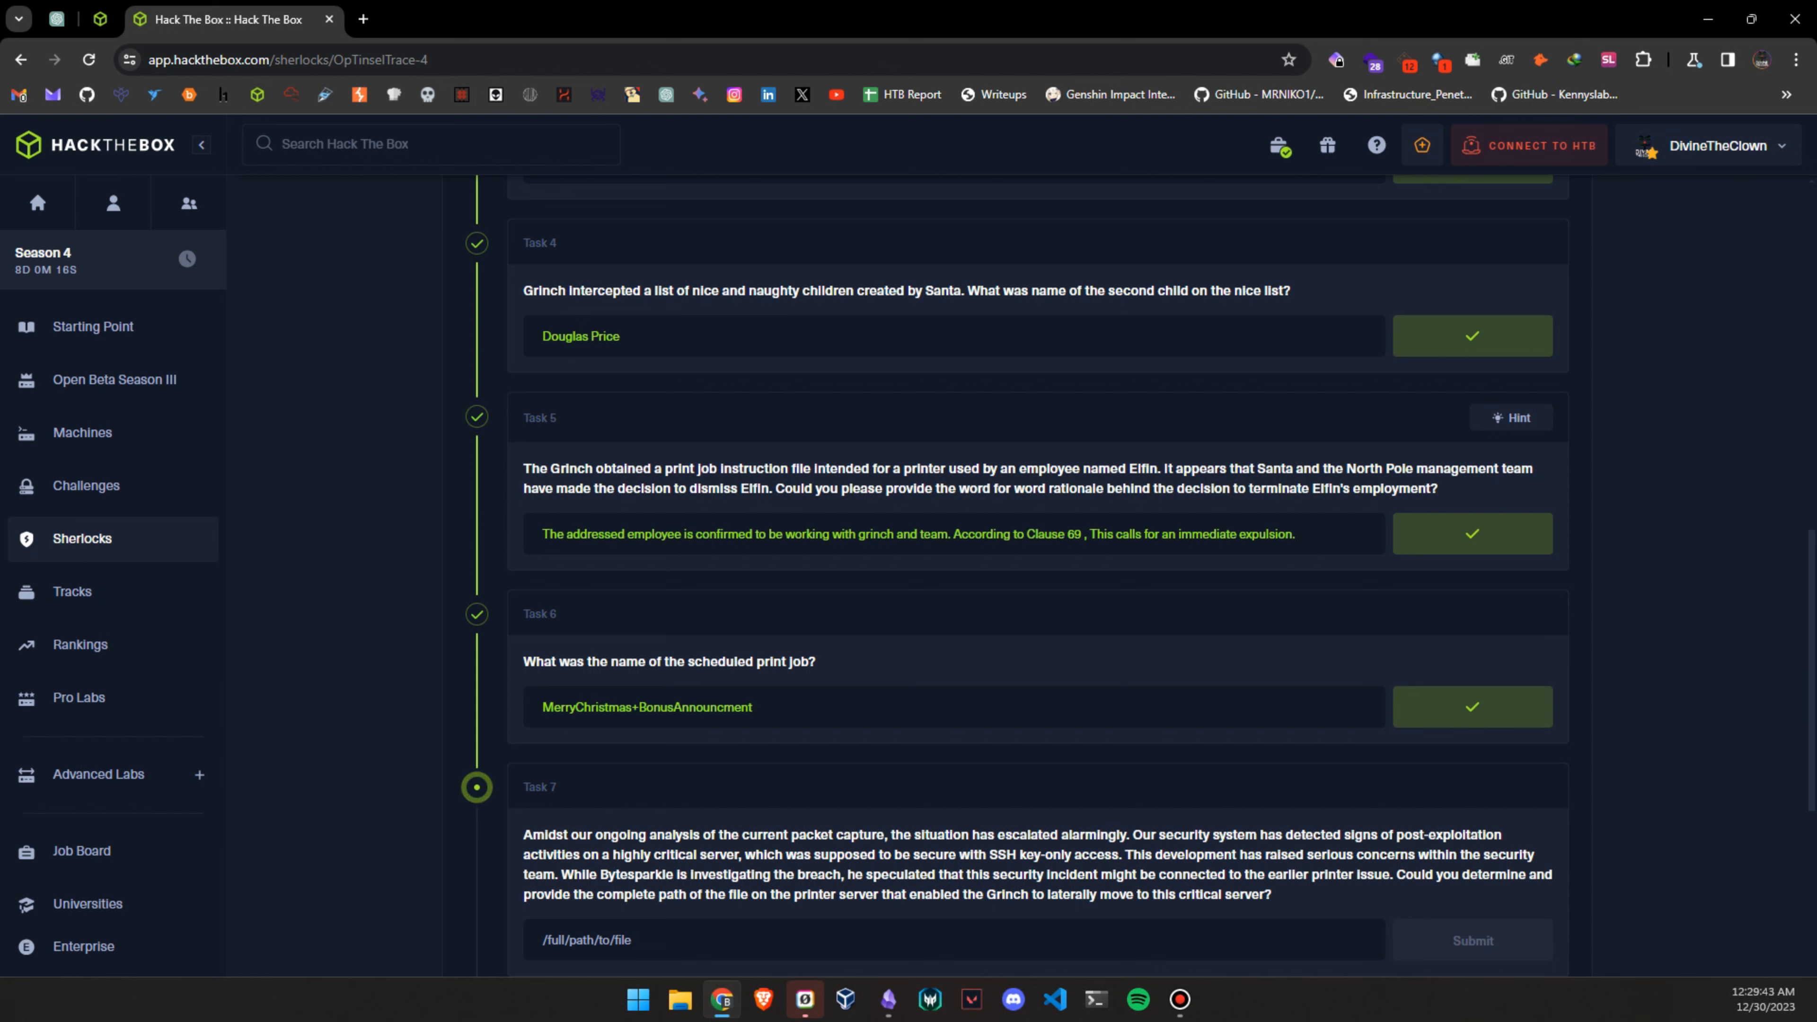
Copy /Administration/securitykeys/ssh_systems/id_rsa from the notes and submit it as the Task 7 file path on Hack The Box
{"action": "key", "text": "alt+Tab"}
{"action": "key", "text": "super+shift+Right"}
{"action": "key", "text": "super+shift+Right"}
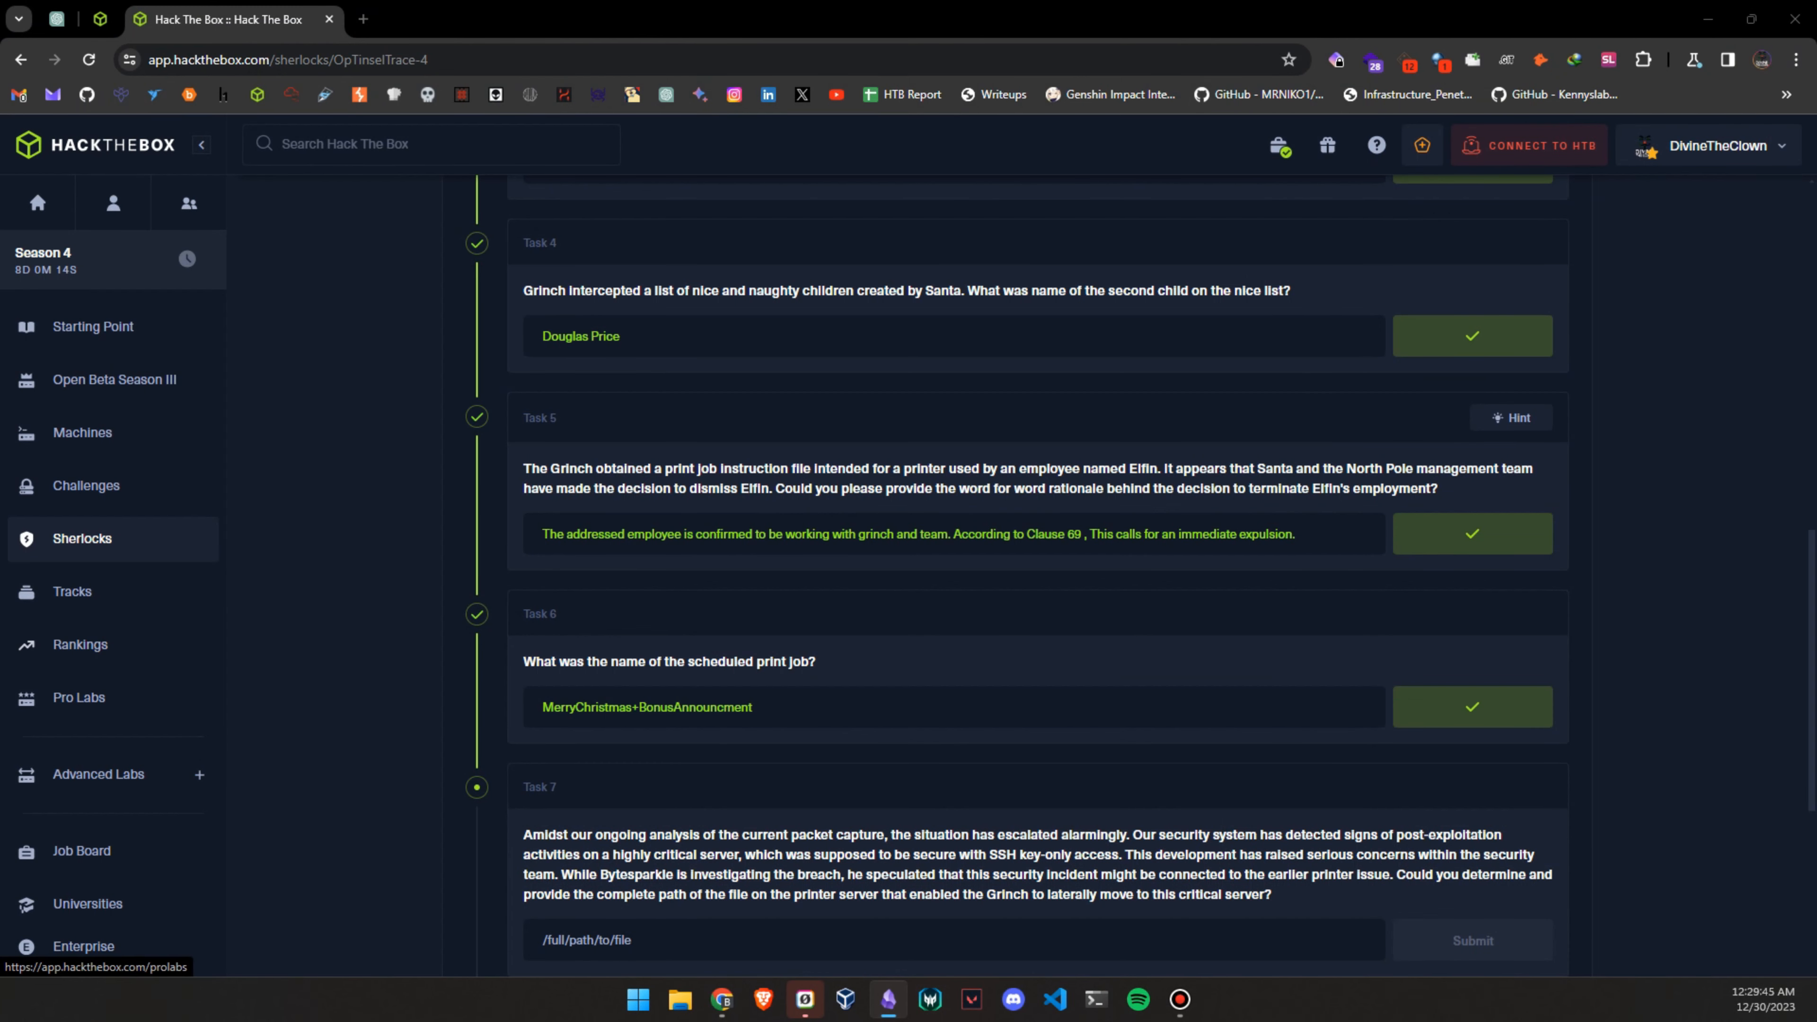
{"action": "scroll", "coordinate": [1037, 573], "scroll_direction": "down", "scroll_amount": 4}
{"action": "left_click", "coordinate": [954, 656]}
{"action": "key", "text": "ctrl+v"}
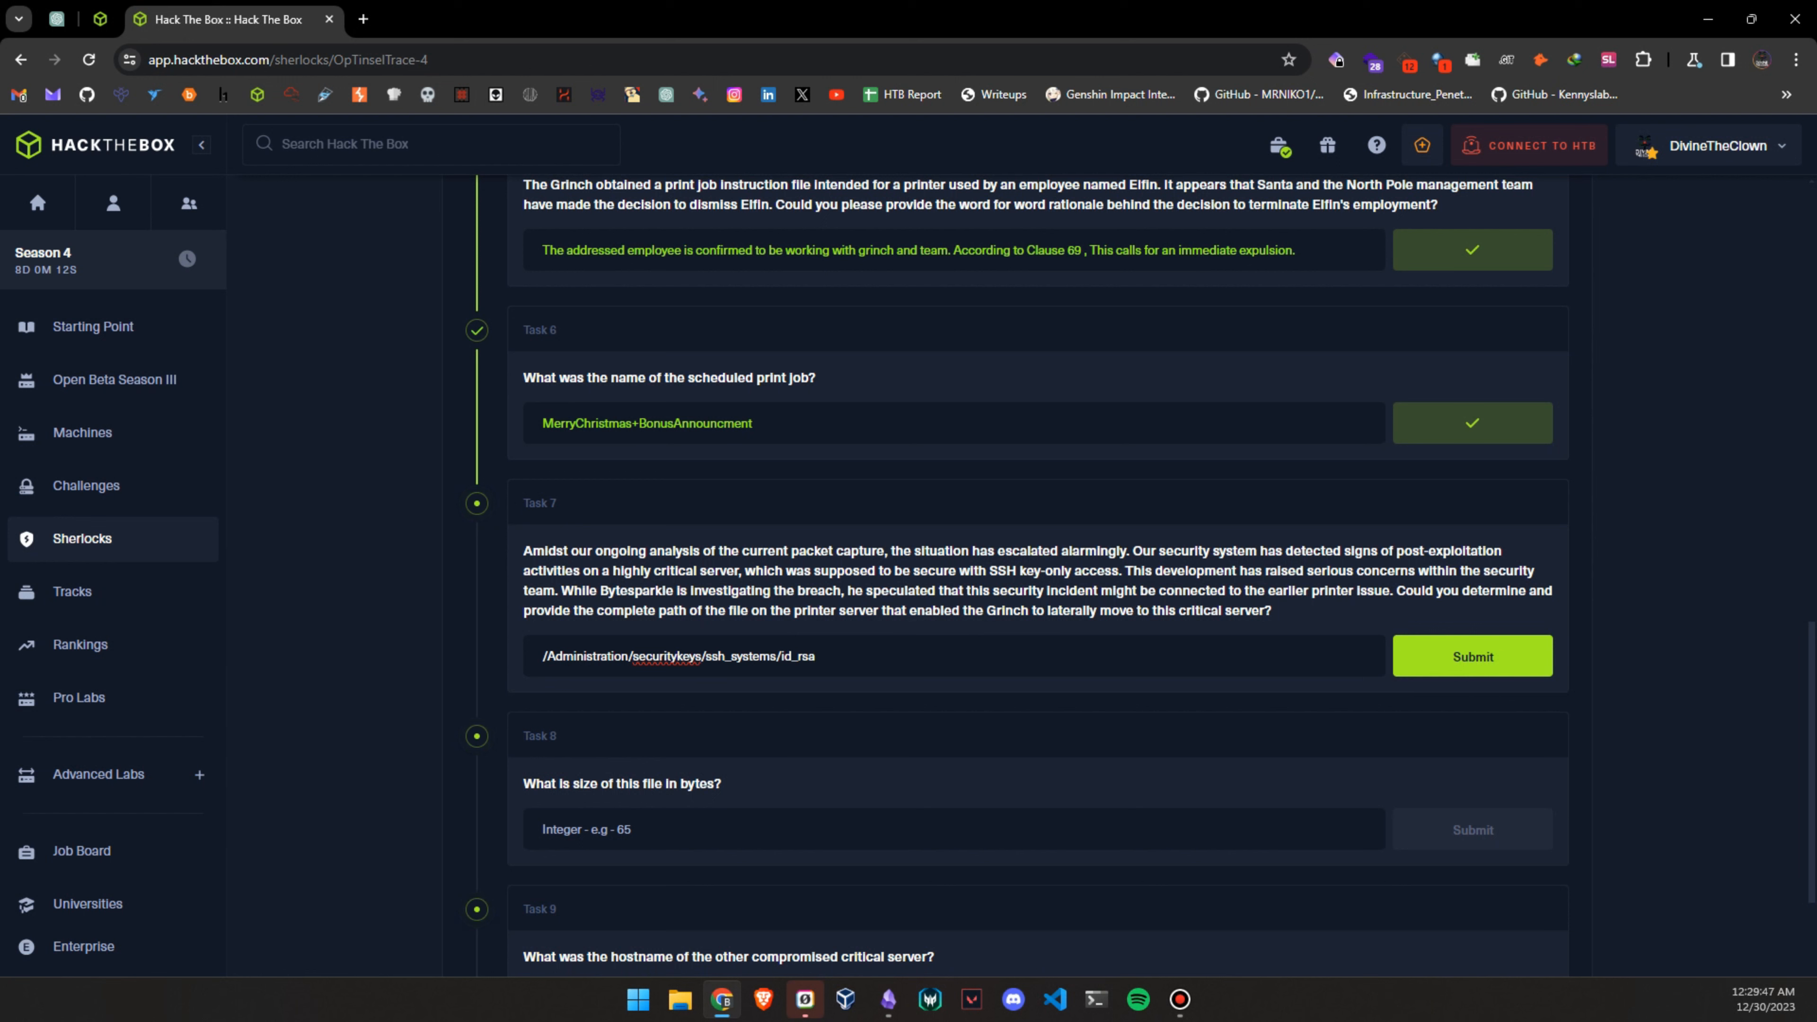
{"action": "key", "text": "Return"}
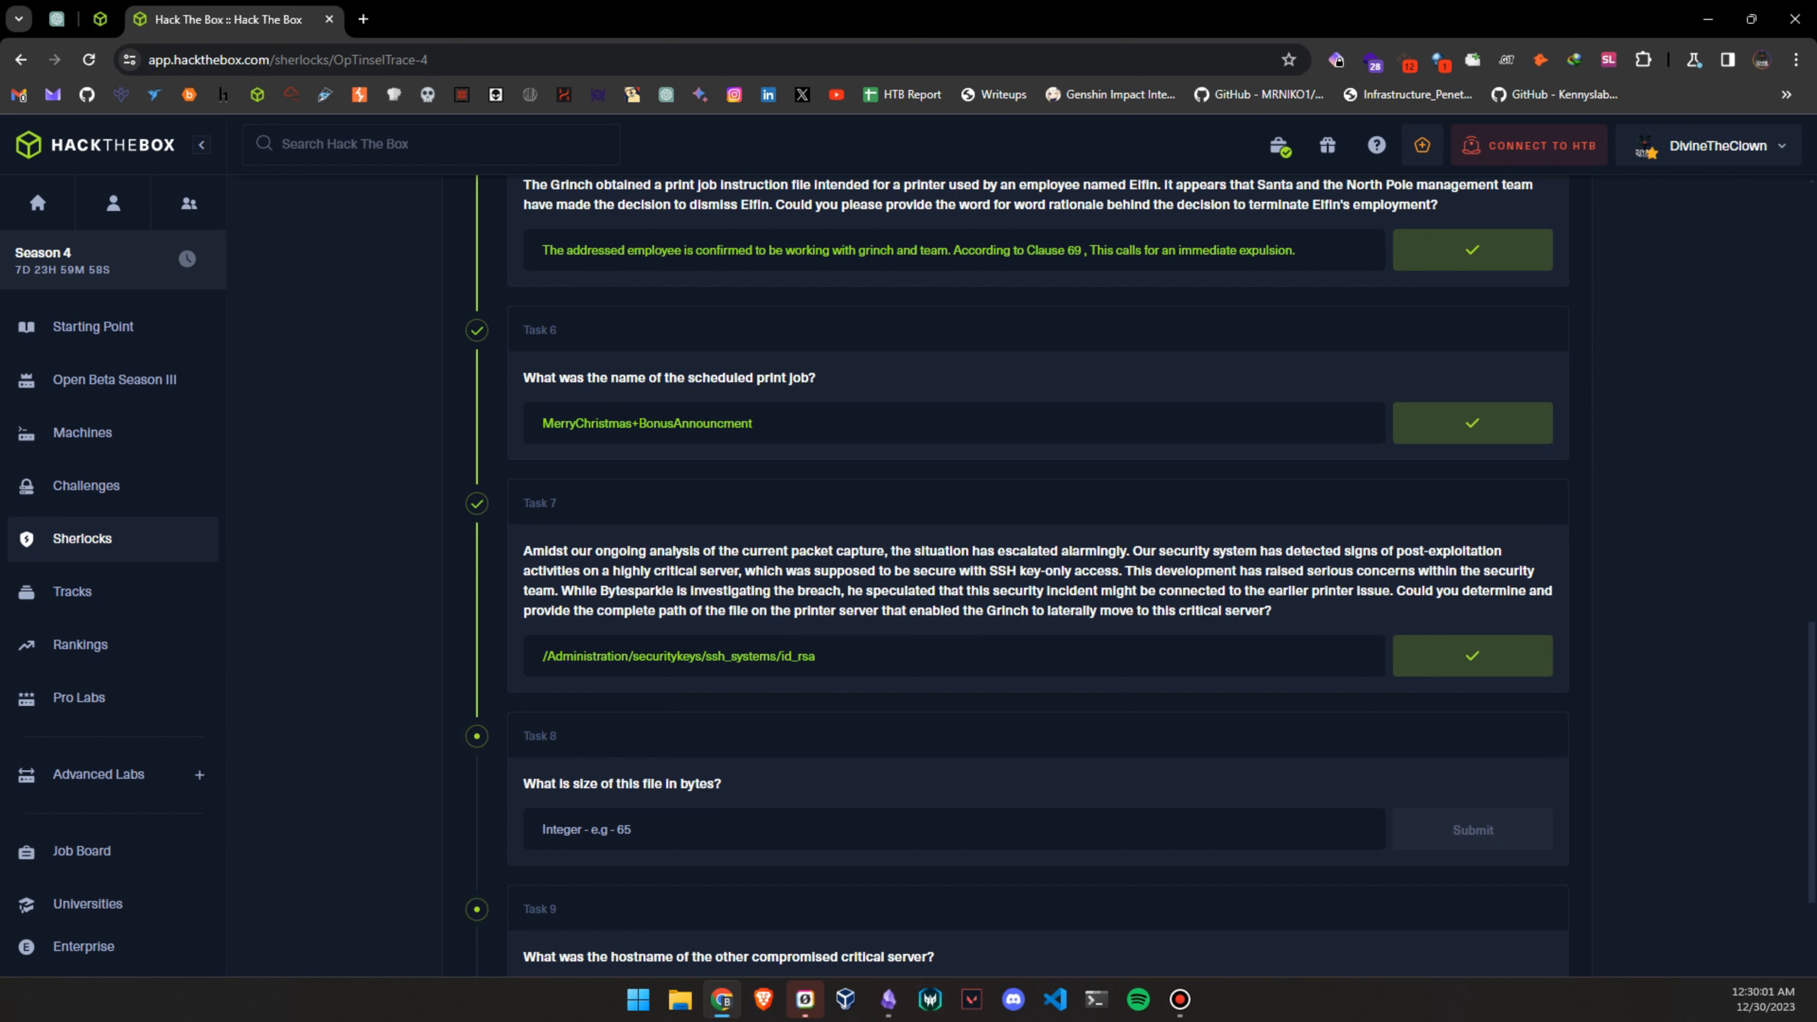
Copy 1914 from the Task 8 notes and submit it as the file size in bytes for Task 8
{"action": "key", "text": "alt+Tab"}
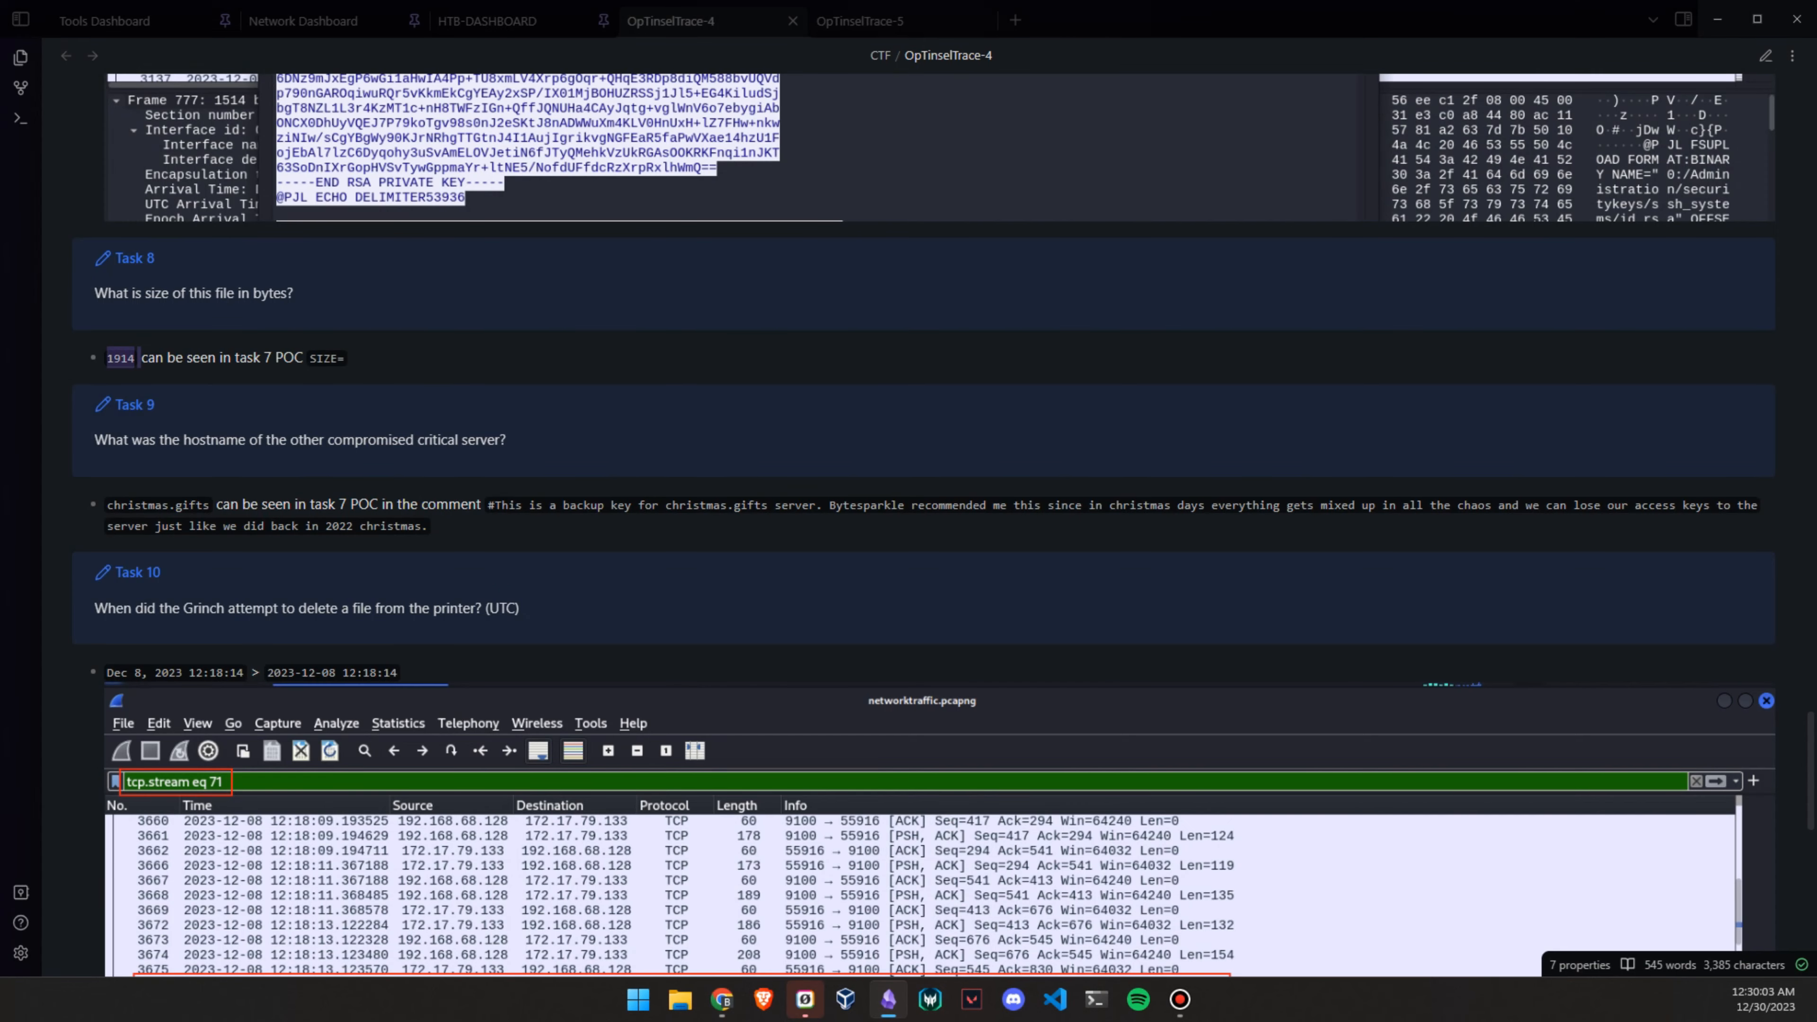
{"action": "key", "text": "alt+Tab"}
{"action": "key", "text": "ctrl+v"}
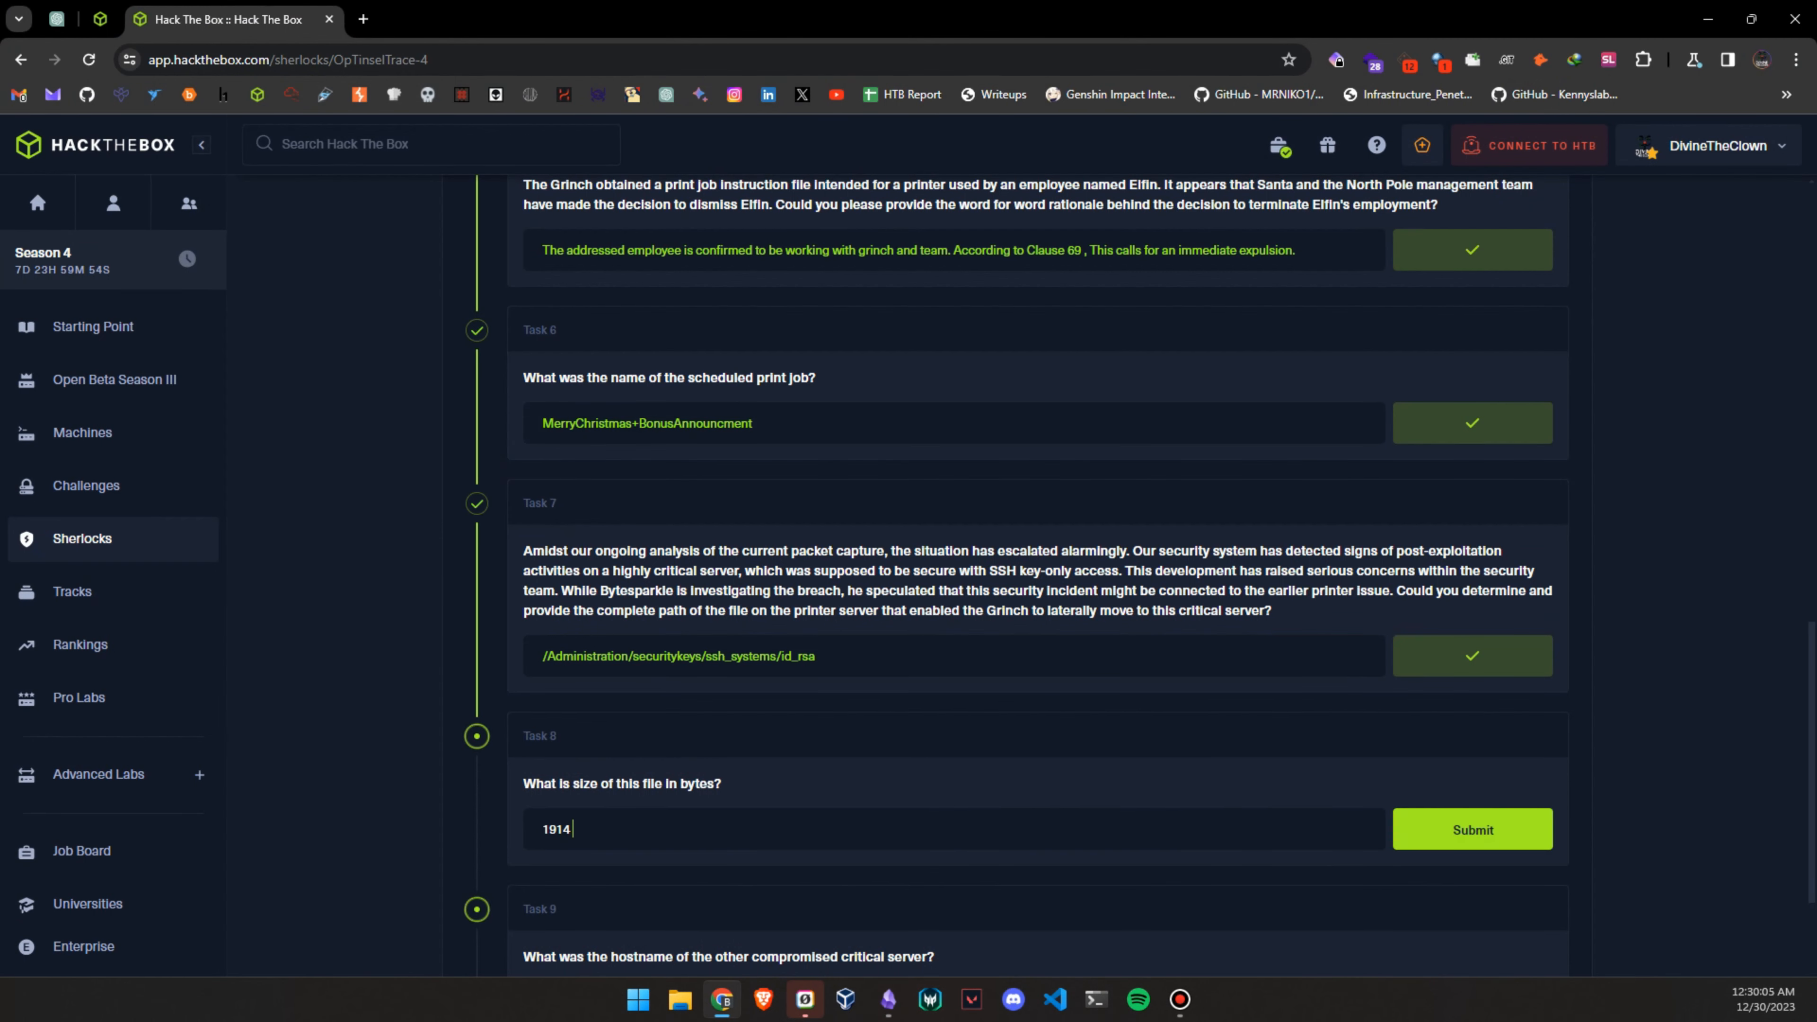
{"action": "key", "text": "Return"}
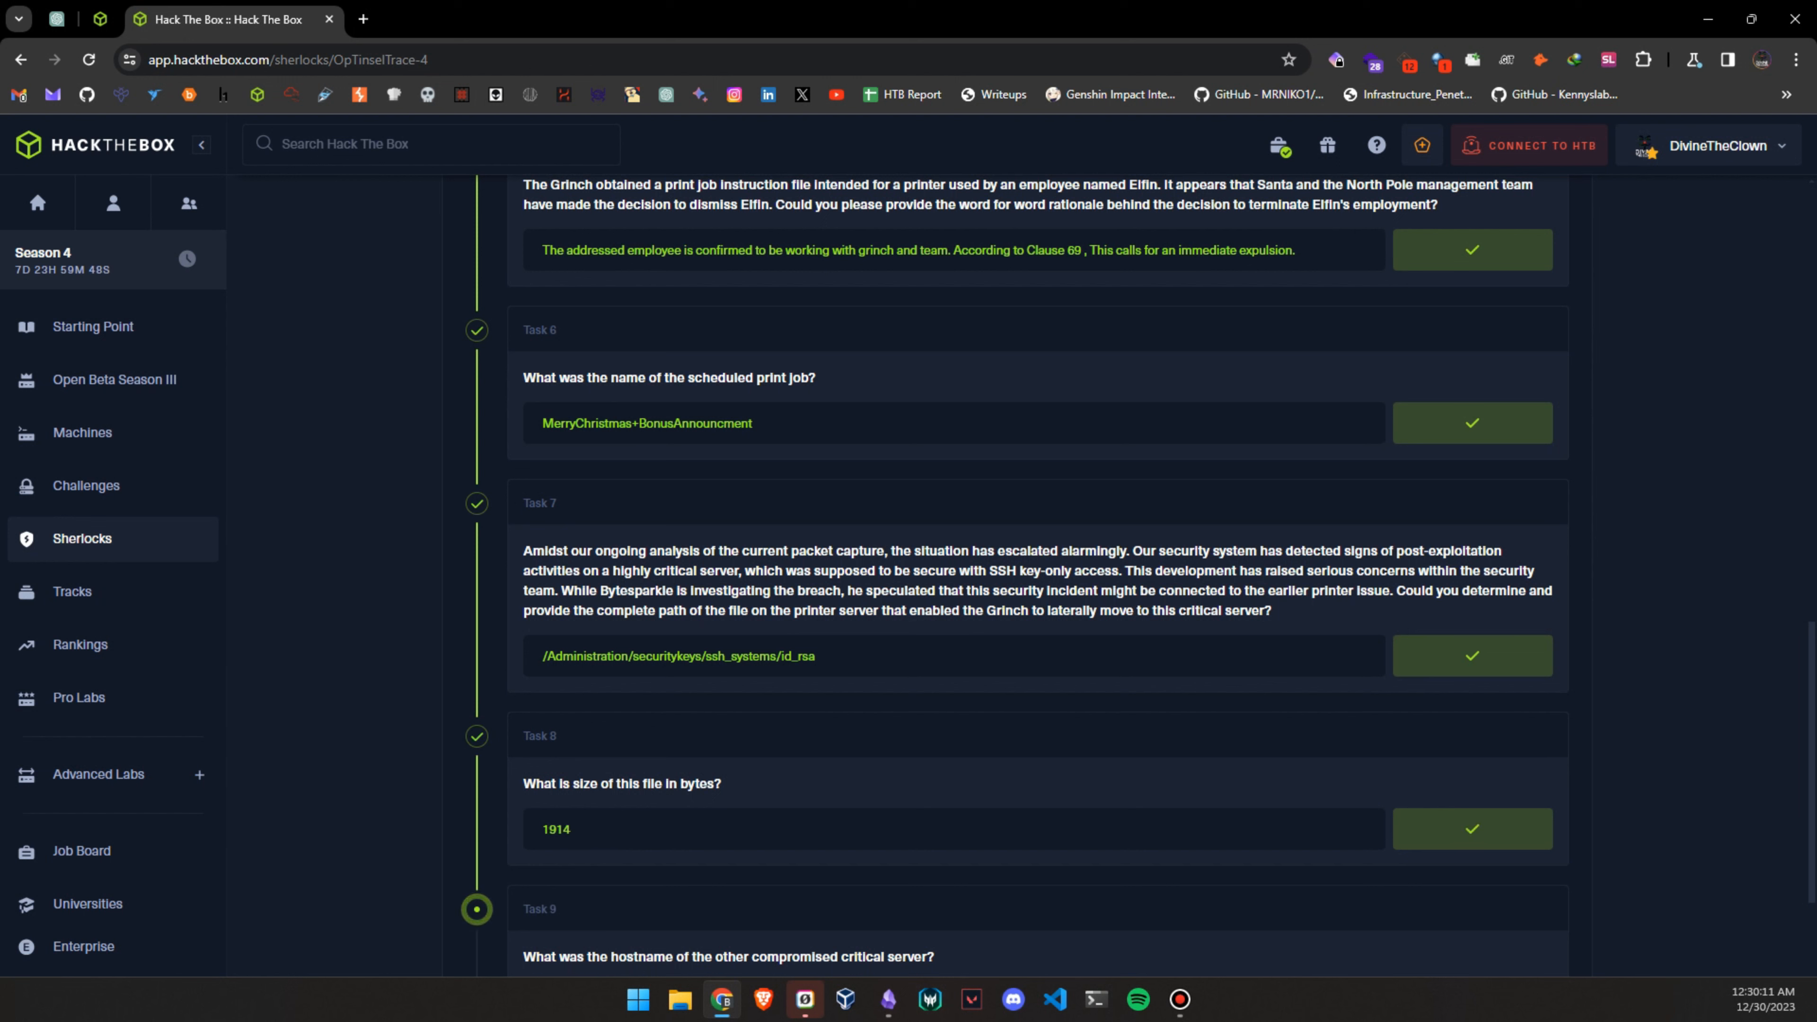
Copy christmas.gifts from the Task 9 notes and submit it as the hostname of the other compromised server
{"action": "scroll", "coordinate": [1037, 572], "scroll_direction": "down", "scroll_amount": 5}
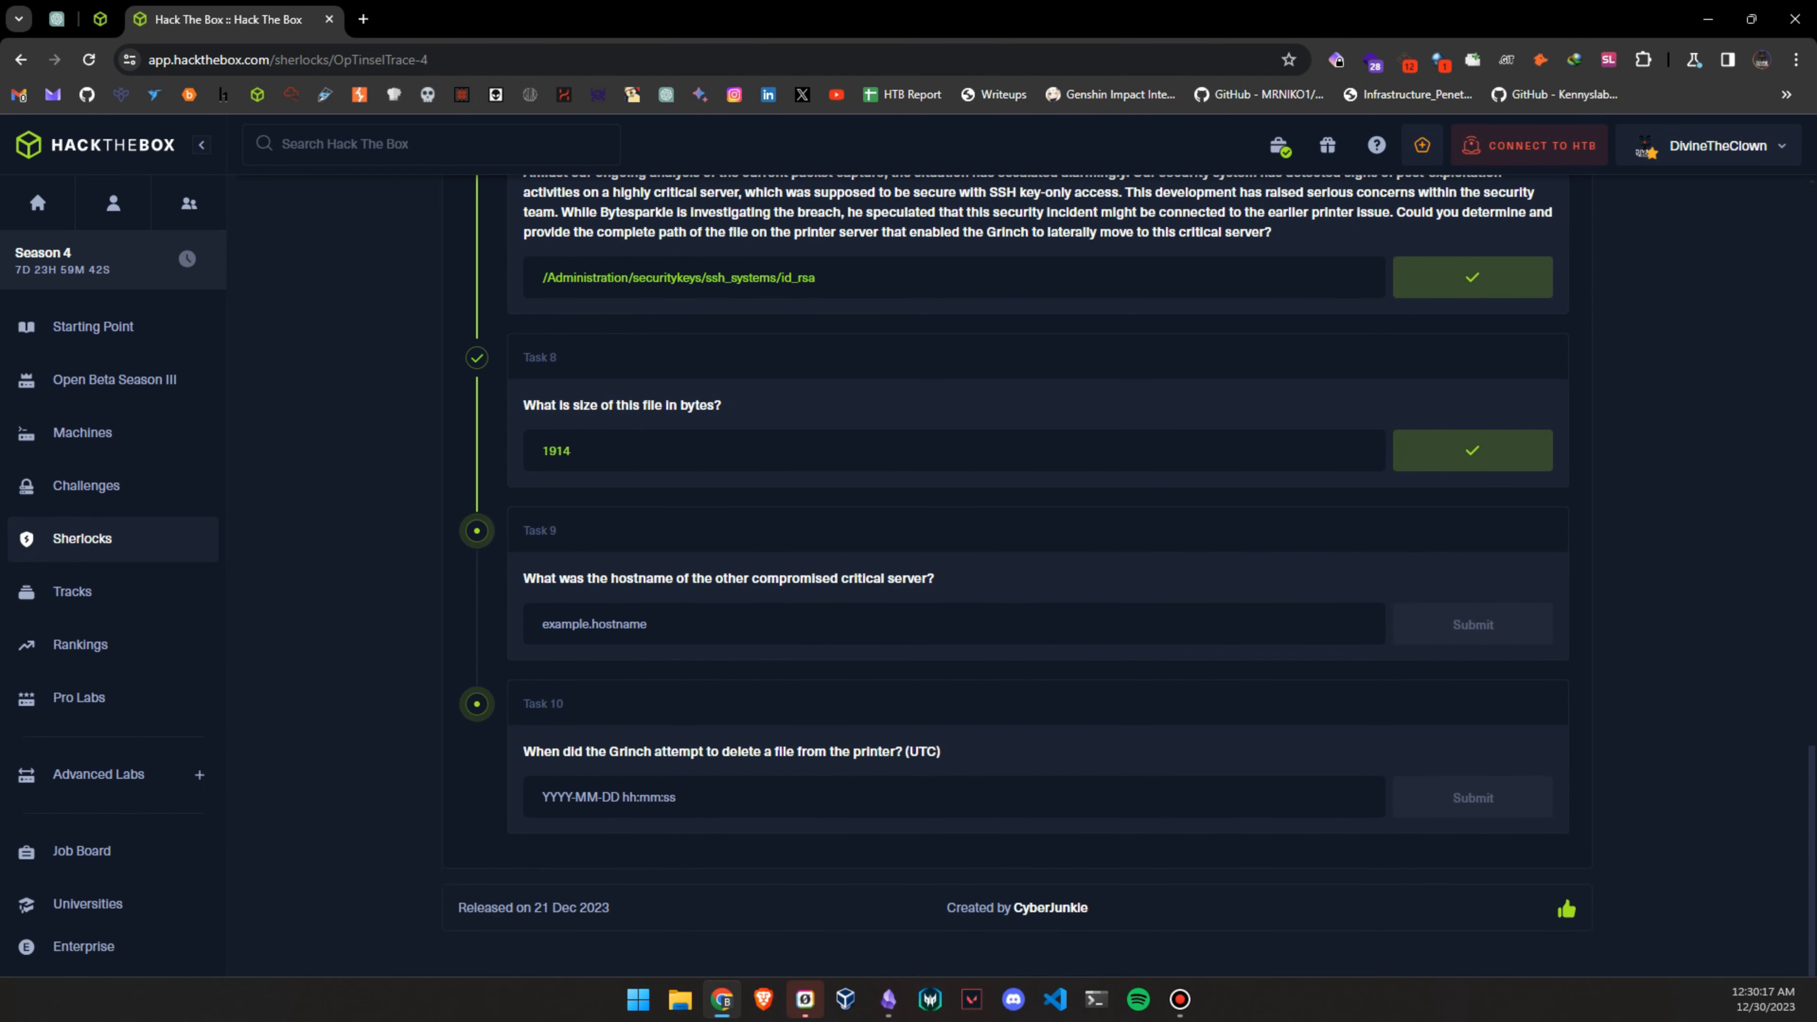
{"action": "key", "text": "alt+Tab"}
{"action": "left_click_drag", "start_coordinate": [108, 506], "coordinate": [210, 505]}
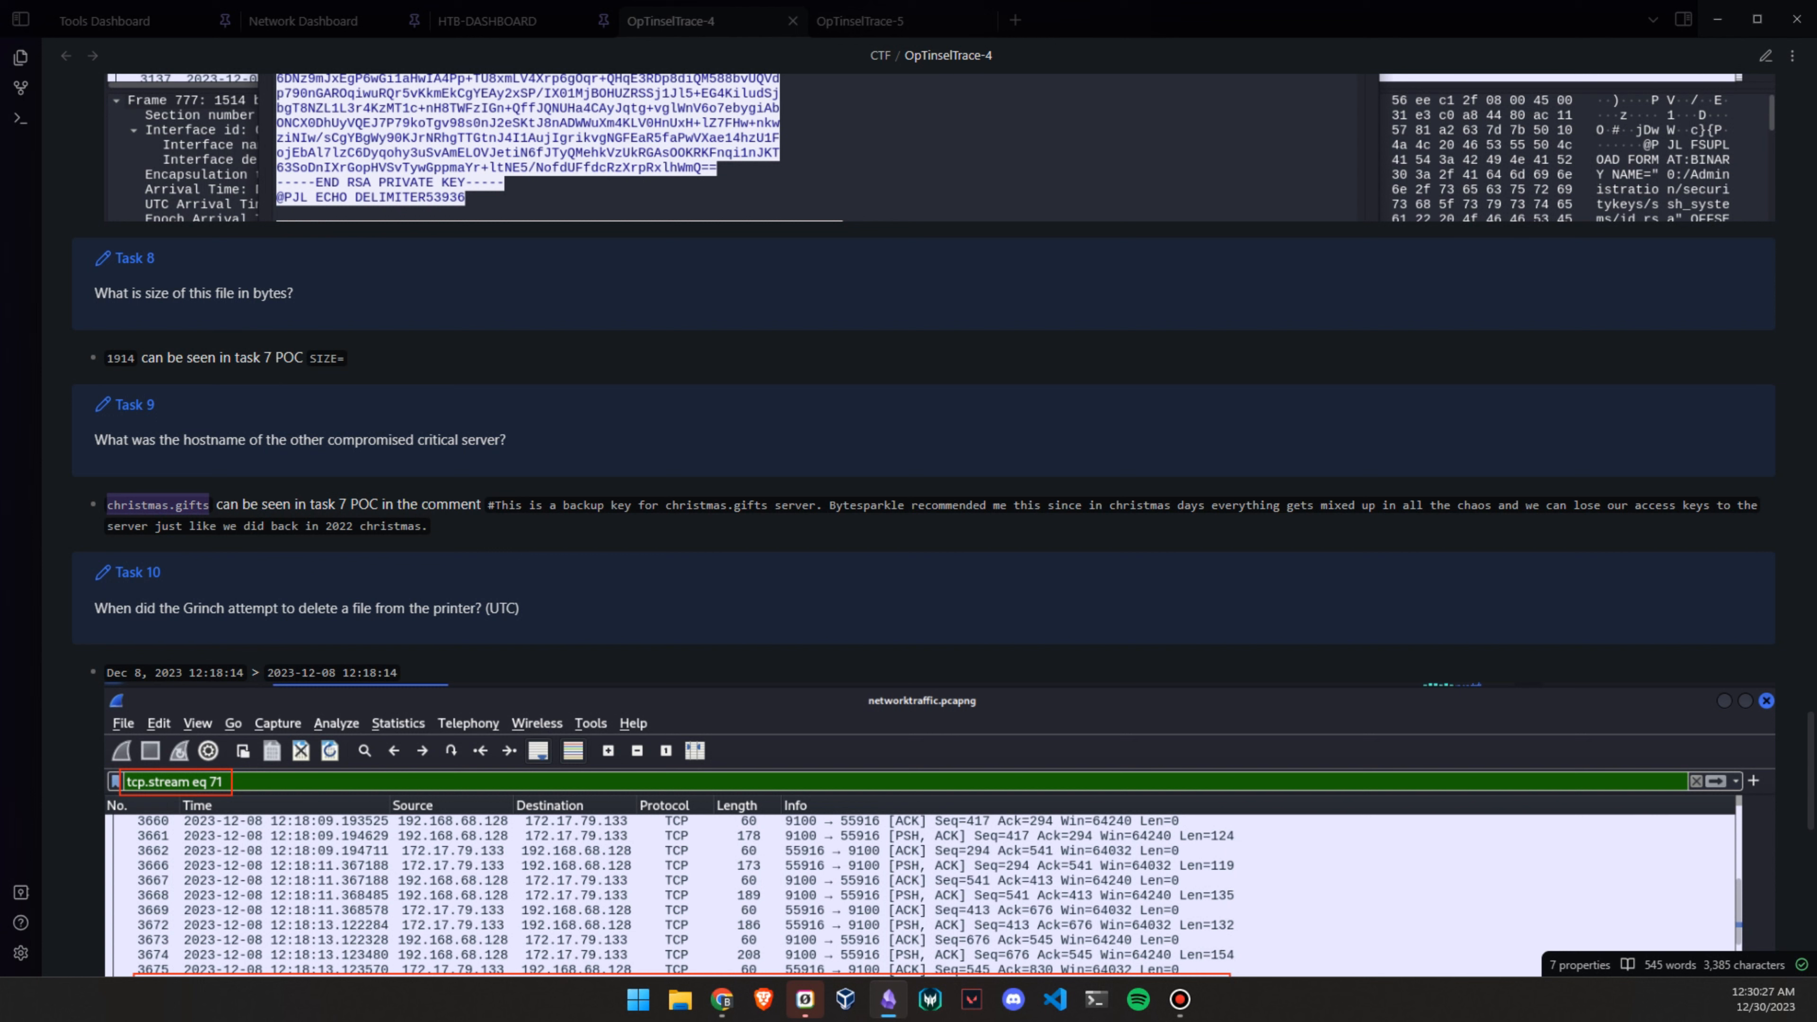
{"action": "key", "text": "alt+Tab"}
{"action": "key", "text": "ctrl+v"}
{"action": "key", "text": "Return"}
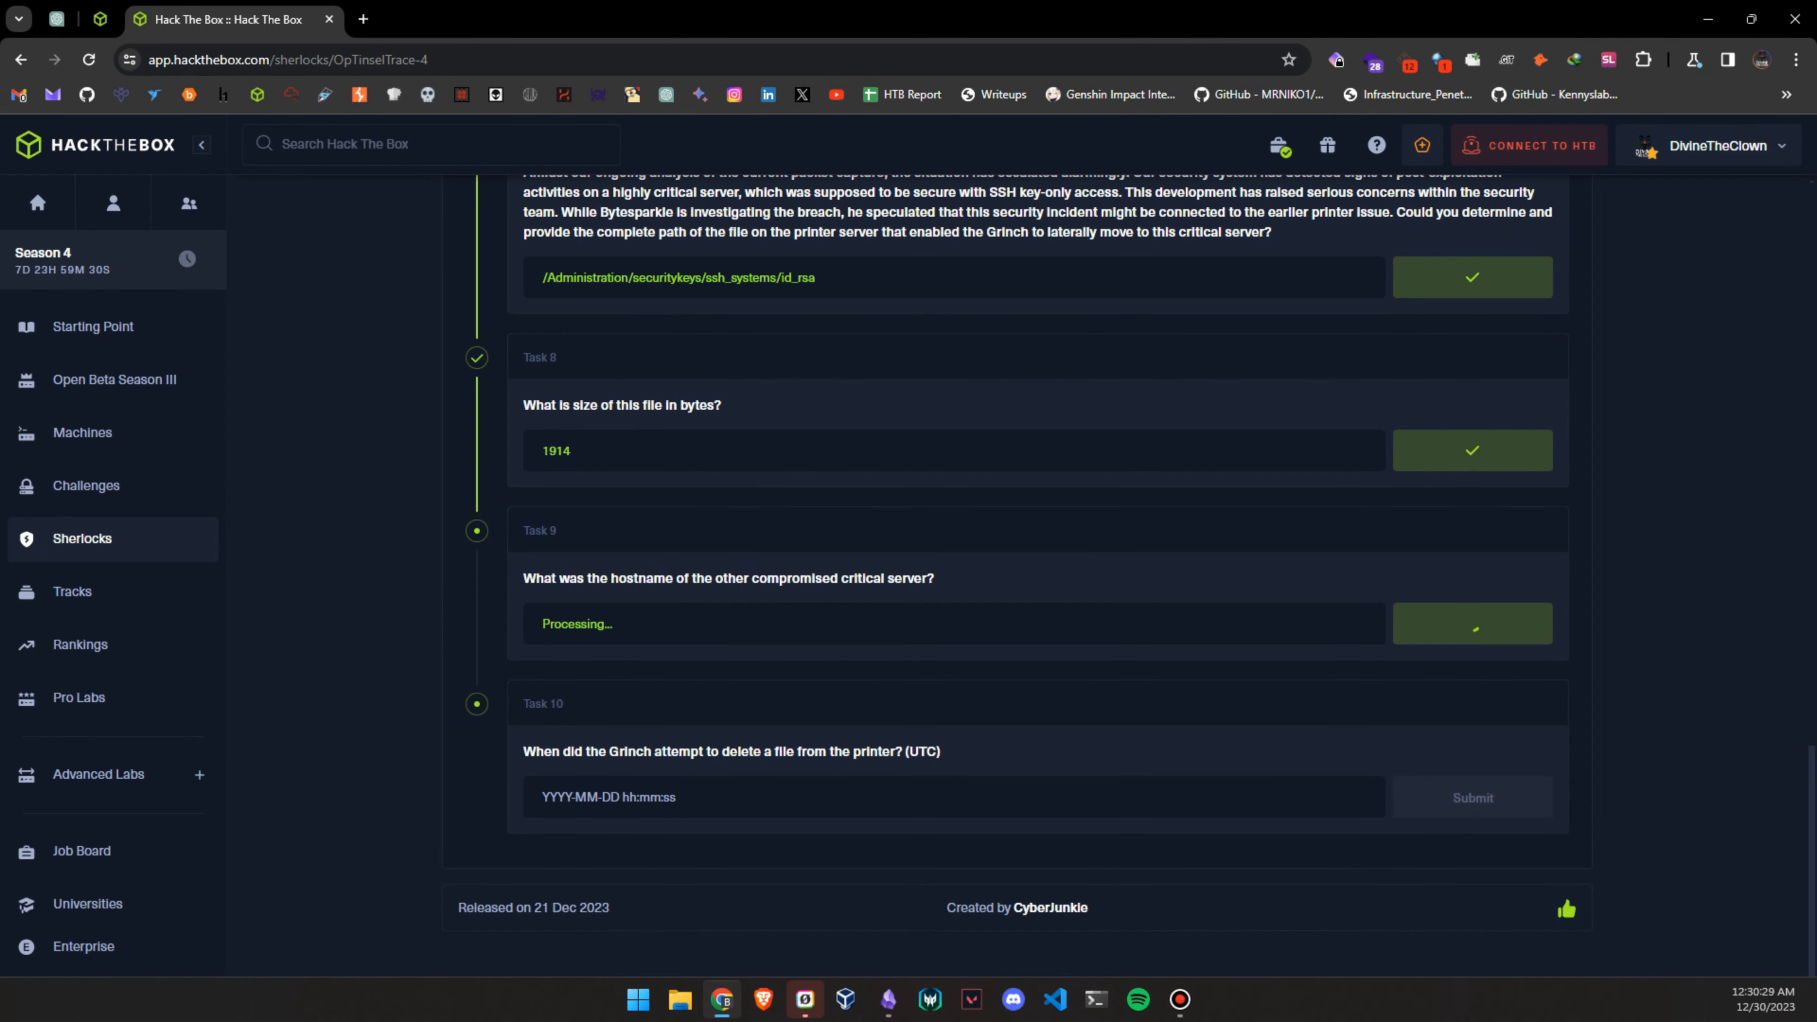
{"action": "left_click_drag", "start_coordinate": [815, 277], "coordinate": [784, 277]}
{"action": "left_click", "coordinate": [644, 797]}
{"action": "key", "text": "alt+Tab"}
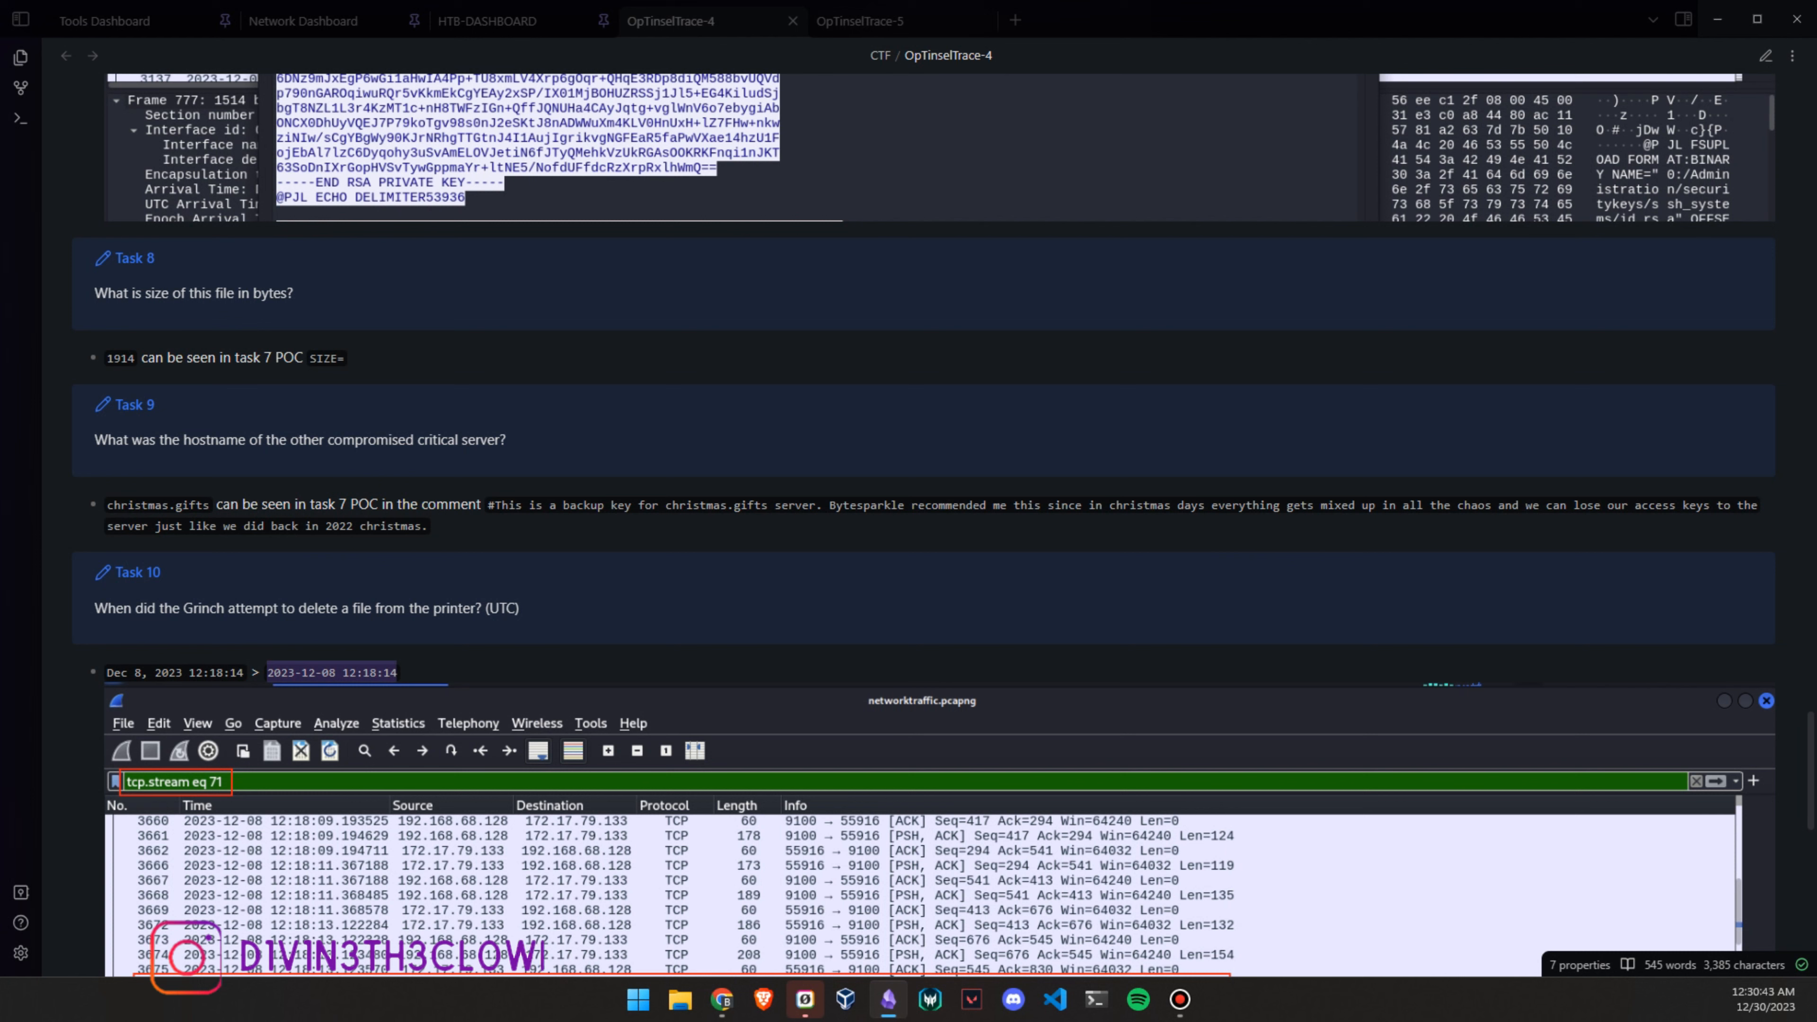
{"action": "key", "text": "alt+Tab"}
{"action": "key", "text": "ctrl+v"}
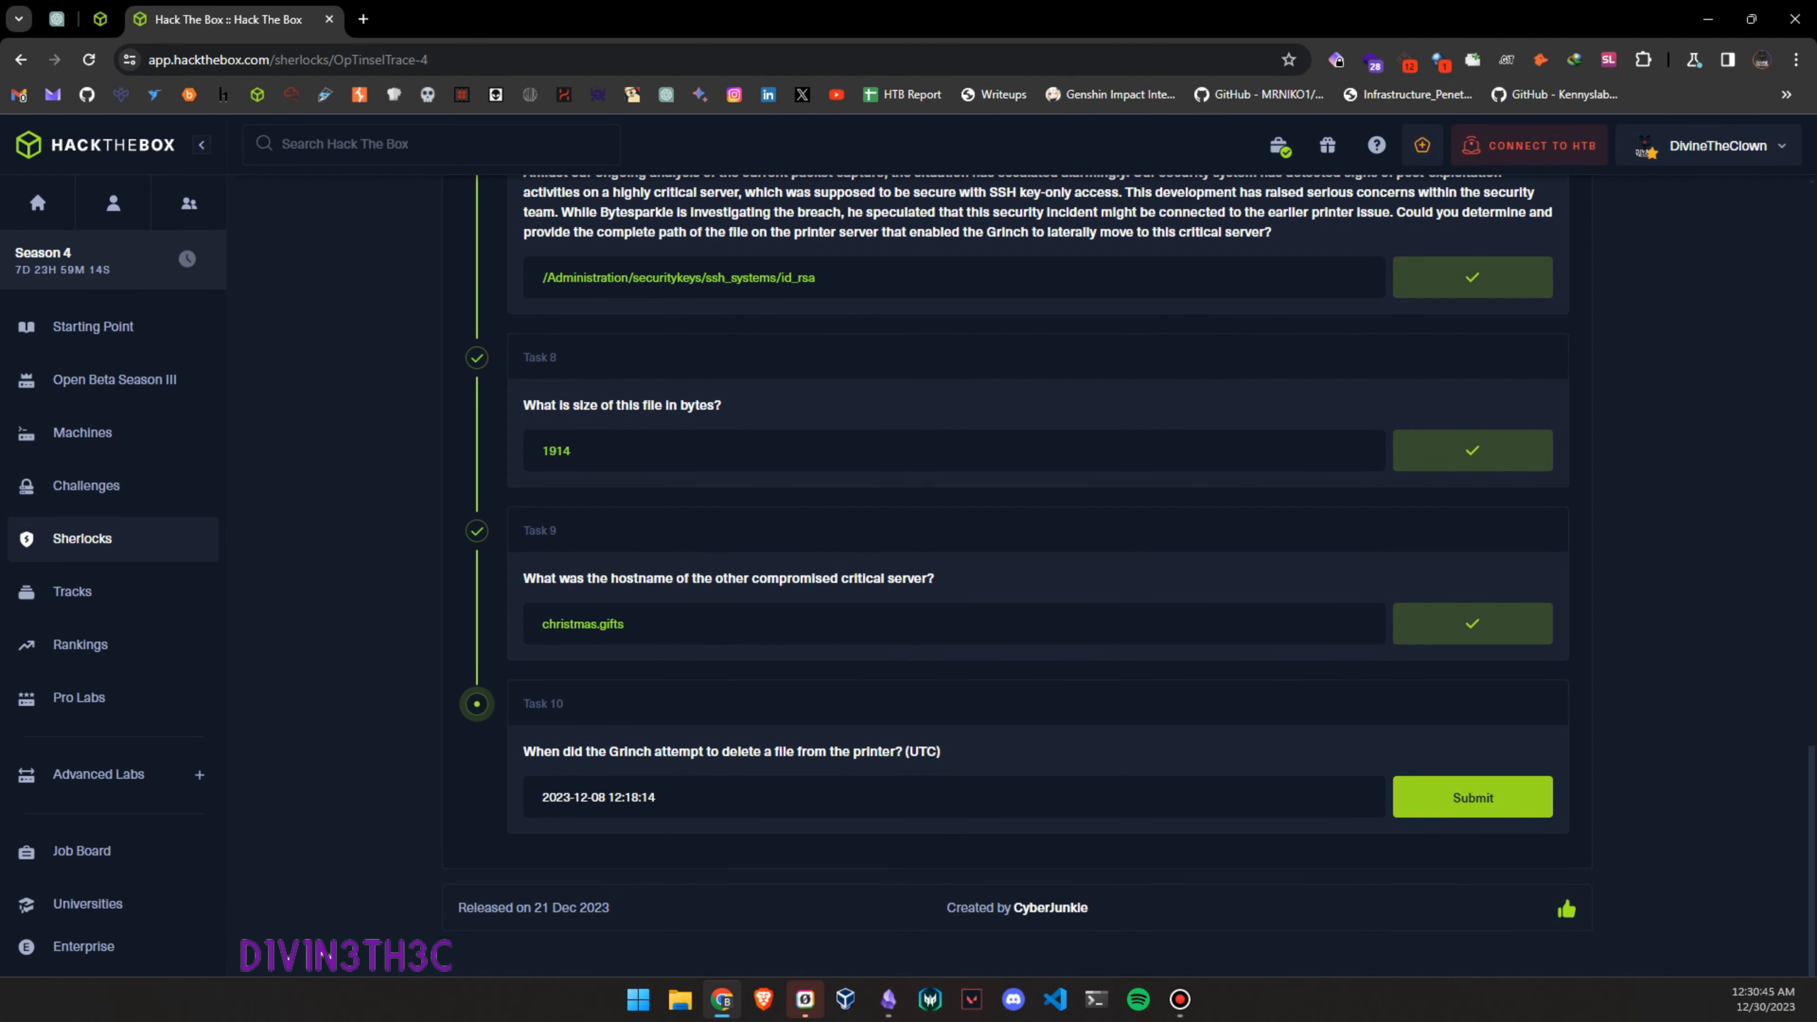
{"action": "key", "text": "Return"}
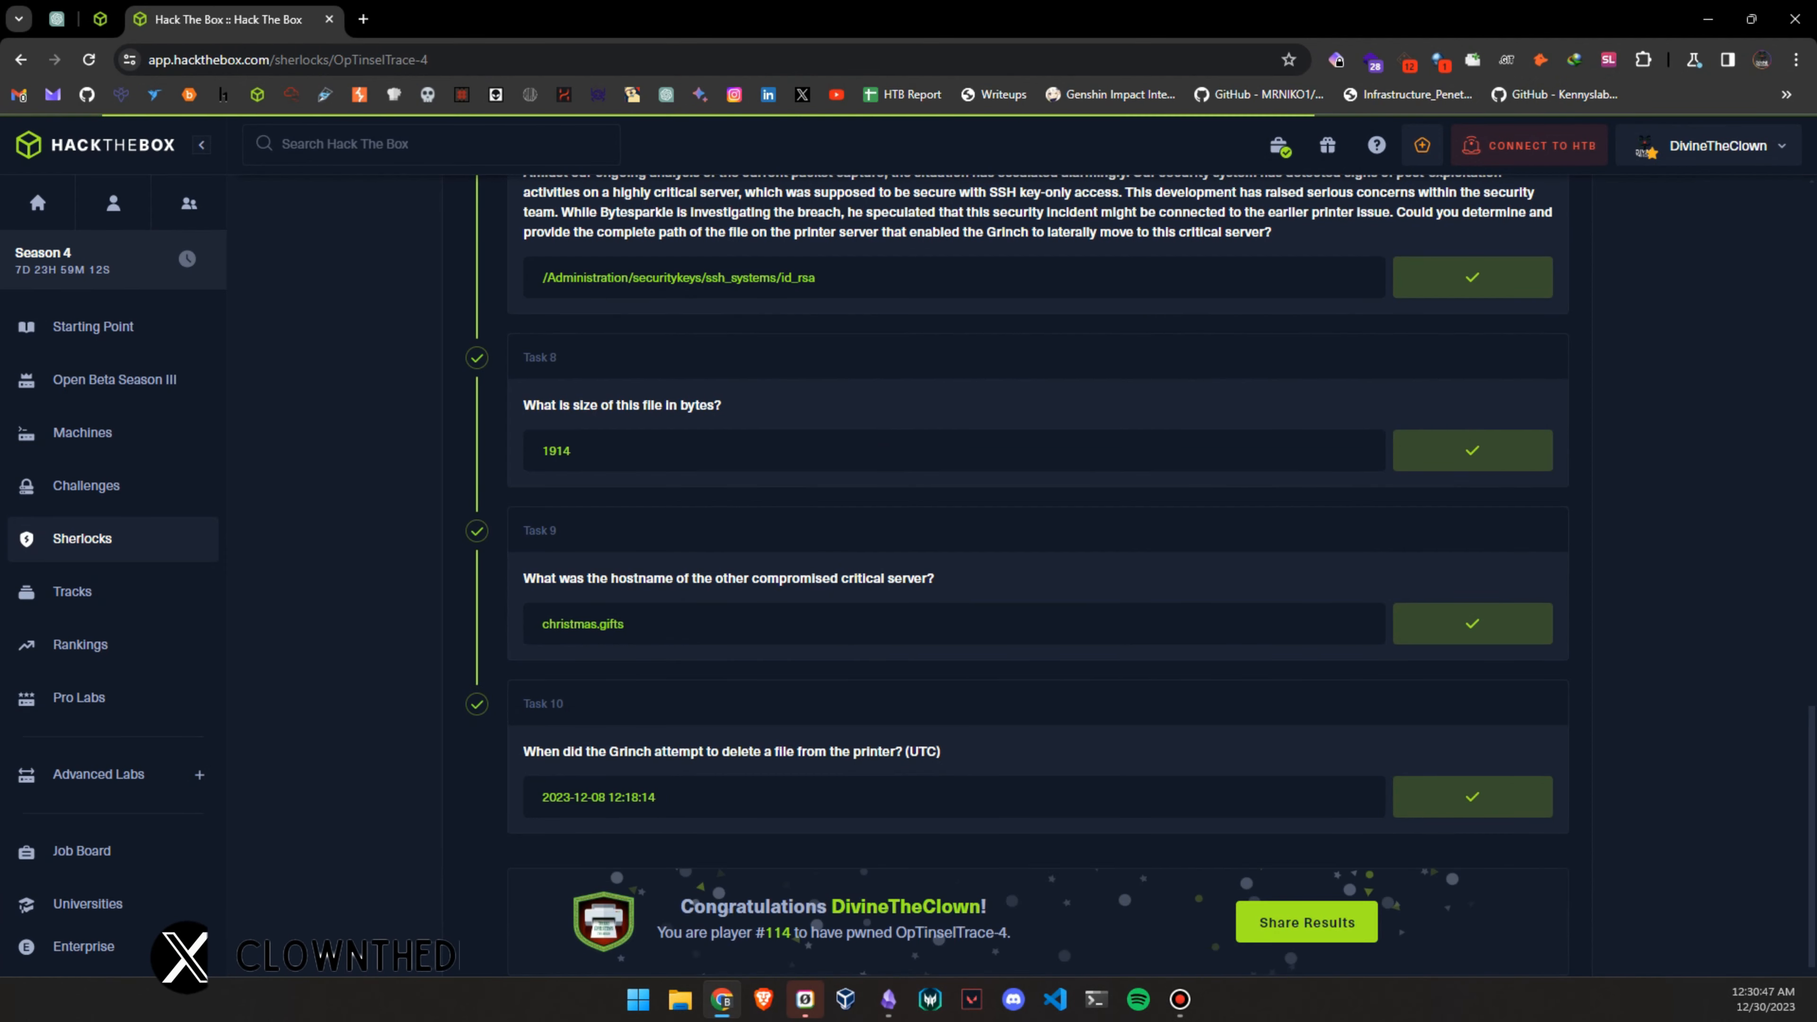